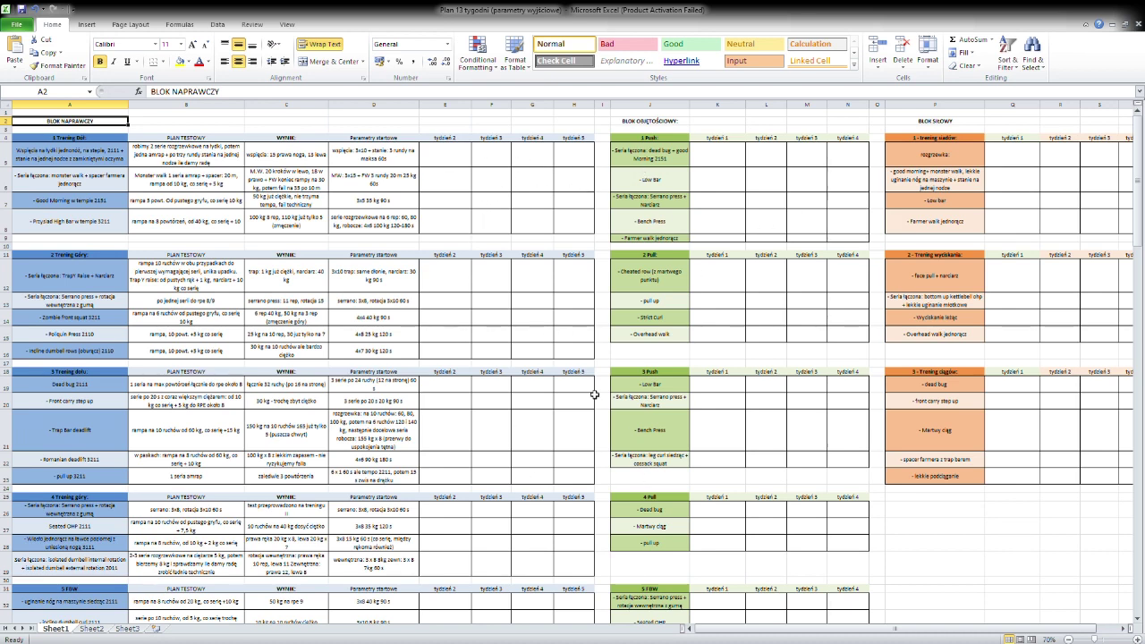
Look over the training blocks on the sheet and enlarge the view of the BLOK NAPRAWCZY section.
{"action": "scroll", "coordinate": [523, 337], "scroll_direction": "down", "scroll_amount": 2}
{"action": "scroll", "coordinate": [523, 337], "scroll_direction": "down", "scroll_amount": 2}
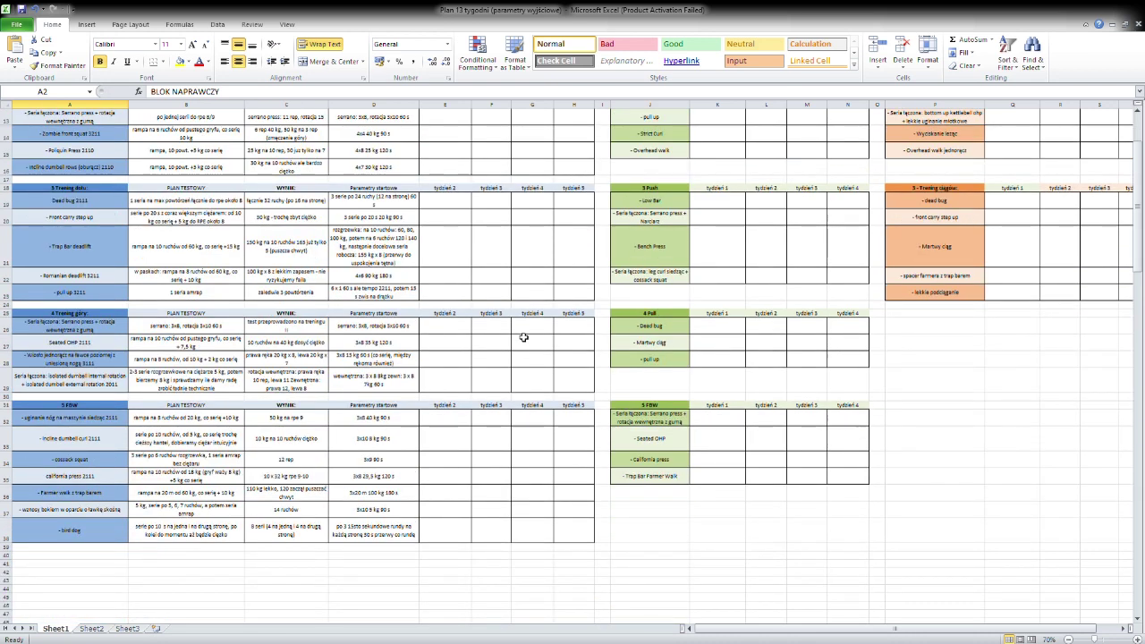
{"action": "scroll", "coordinate": [523, 337], "scroll_direction": "up", "scroll_amount": 4}
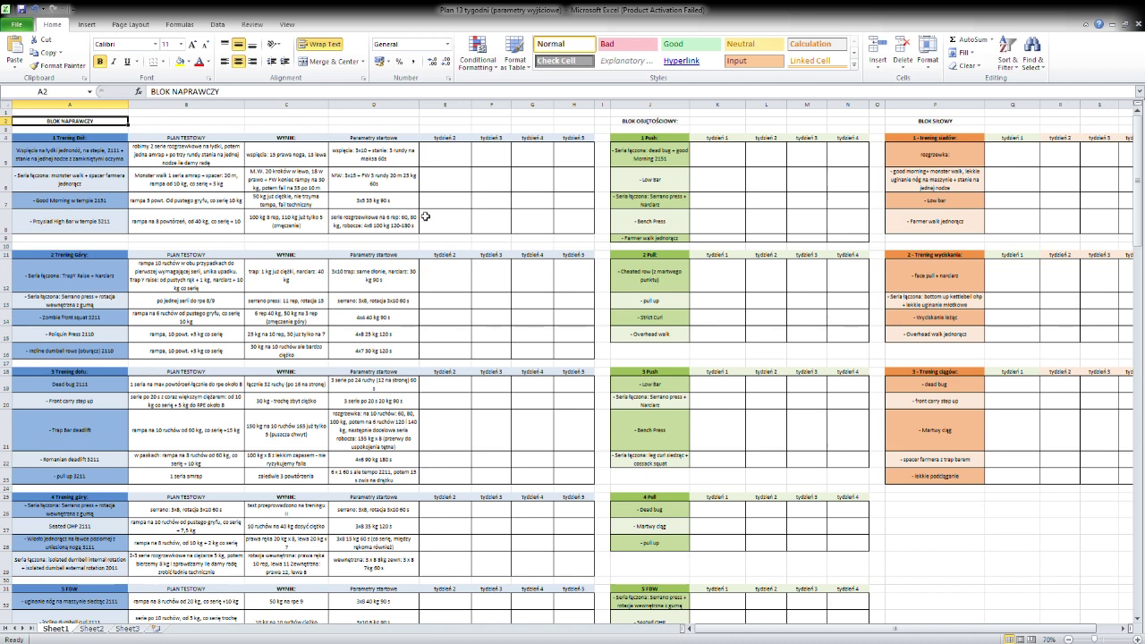
{"action": "scroll", "coordinate": [426, 217], "scroll_direction": "up", "scroll_amount": 2}
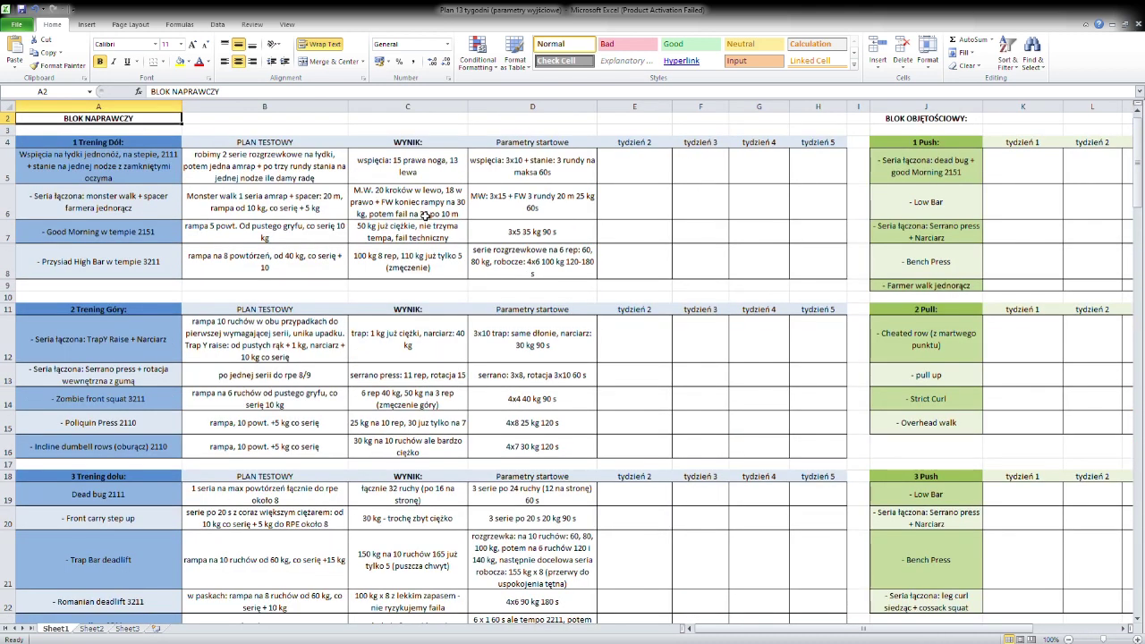
{"action": "left_click", "coordinate": [425, 216]}
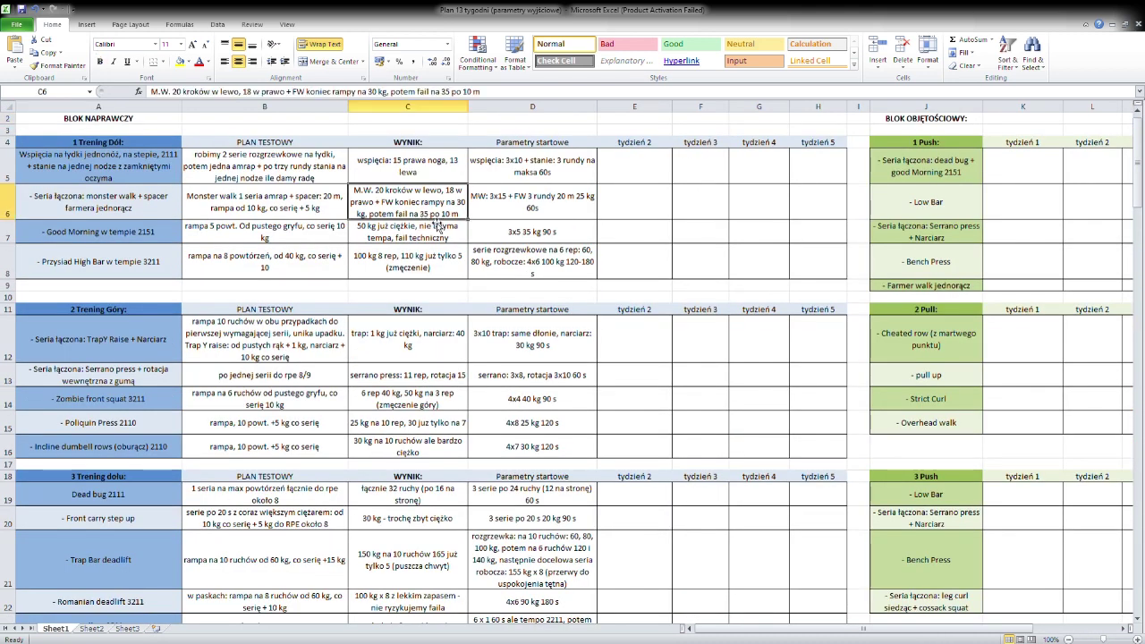
{"action": "left_click", "coordinate": [145, 120]}
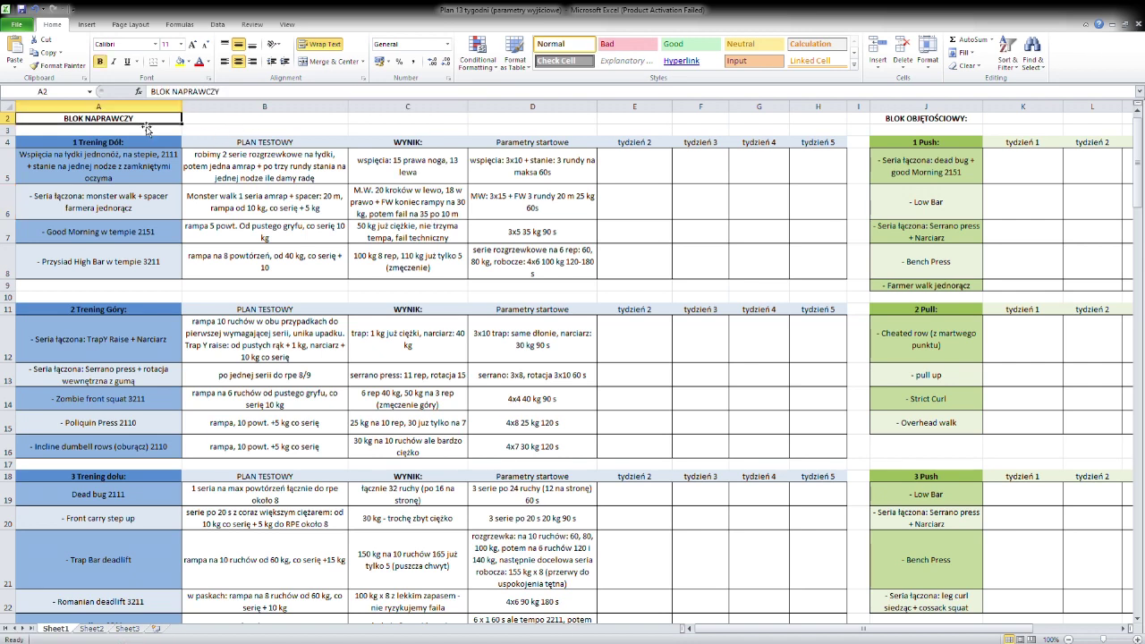
{"action": "scroll", "coordinate": [147, 128], "scroll_direction": "up", "scroll_amount": 1, "text": "ctrl"}
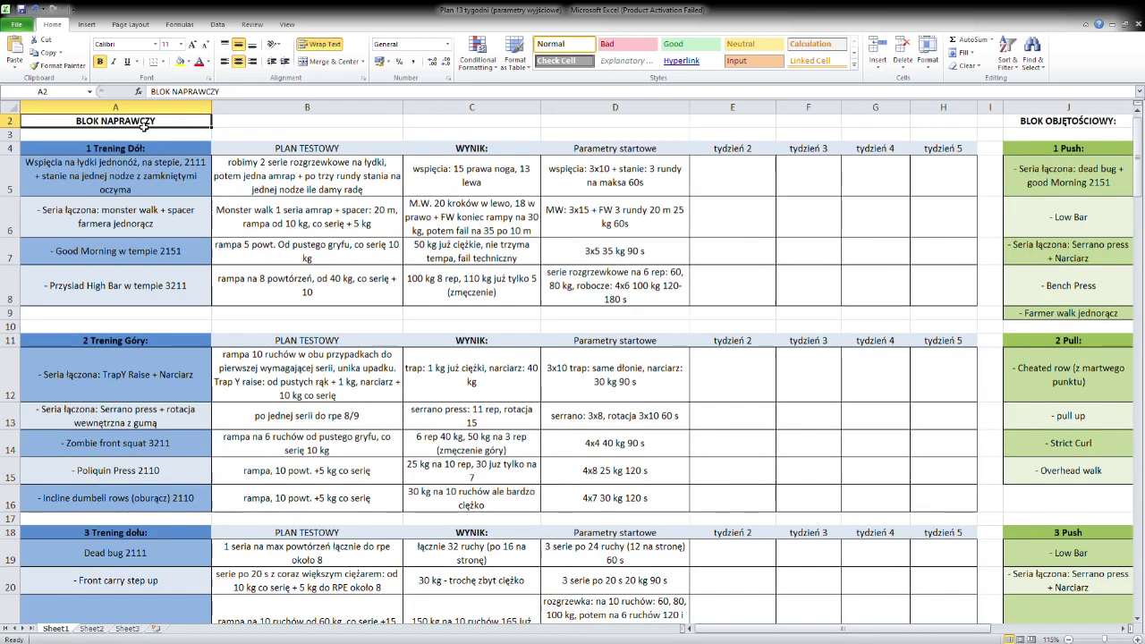
{"action": "left_click", "coordinate": [255, 135]}
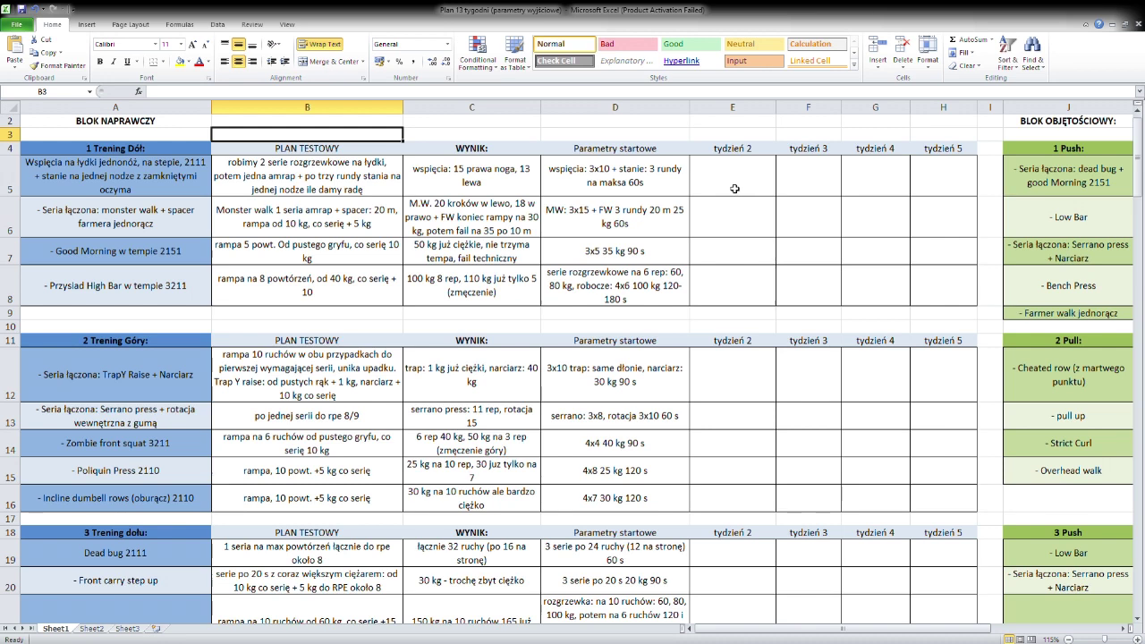
Examine the starting parameters and the week 2 to week 5 cells for the first exercise of 1 Trening Dół.
{"action": "left_click", "coordinate": [667, 184]}
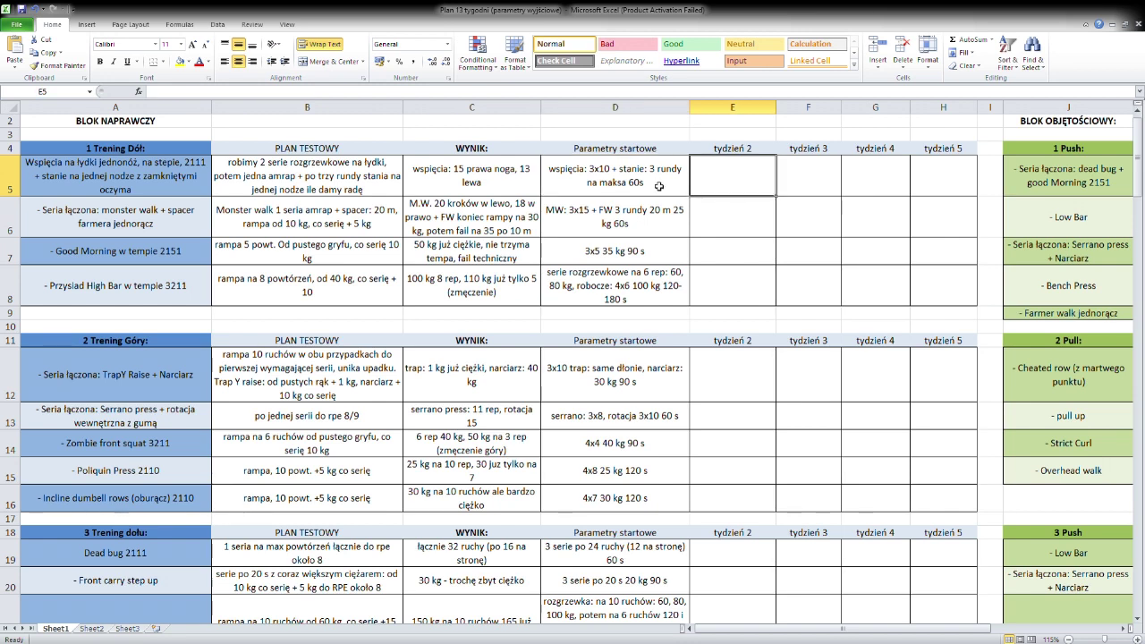
{"action": "left_click", "coordinate": [724, 186]}
{"action": "left_click", "coordinate": [808, 186]}
{"action": "left_click", "coordinate": [865, 184]}
{"action": "left_click", "coordinate": [748, 188]}
{"action": "left_click", "coordinate": [813, 189]}
{"action": "left_click", "coordinate": [856, 188]}
{"action": "left_click", "coordinate": [749, 185]}
{"action": "left_click", "coordinate": [666, 183]}
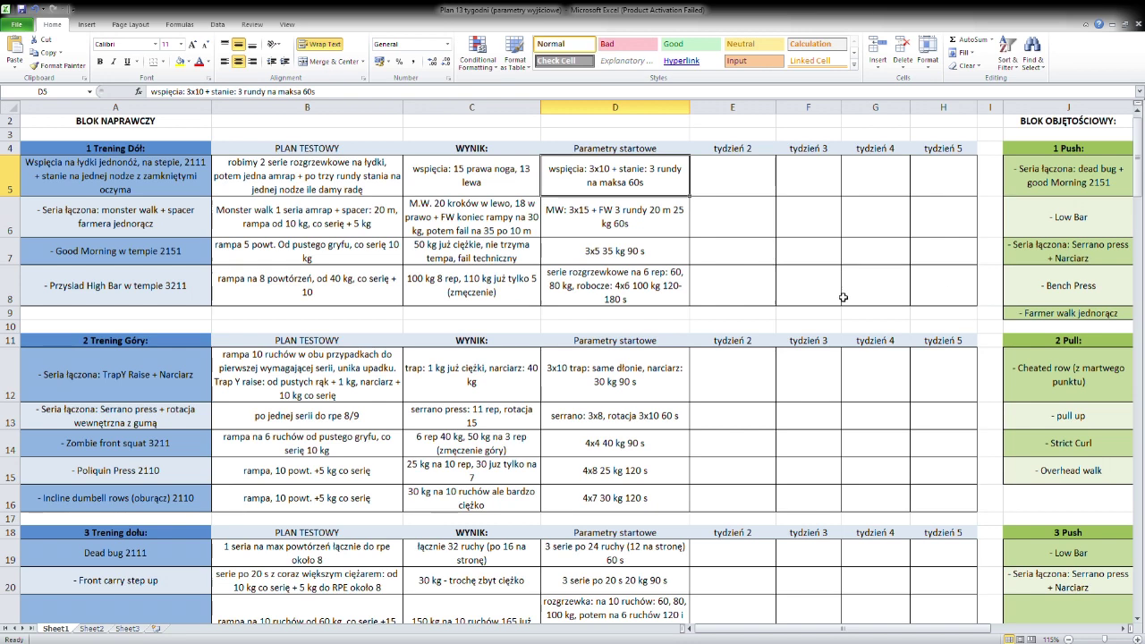
{"action": "left_click", "coordinate": [948, 295]}
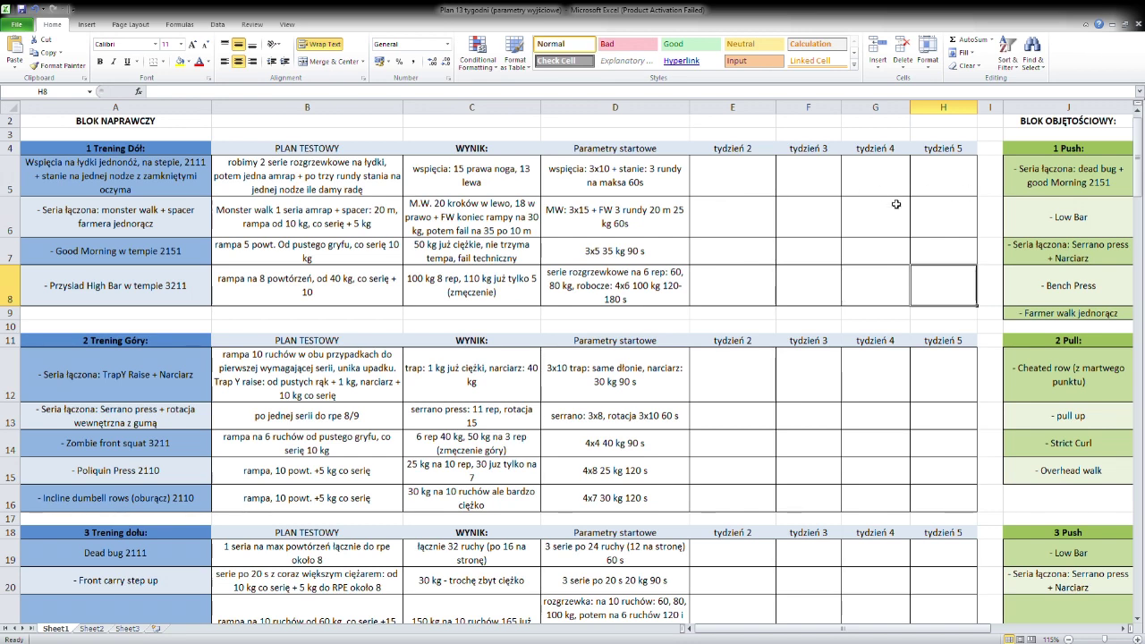
{"action": "left_click", "coordinate": [739, 190]}
{"action": "left_click", "coordinate": [809, 187]}
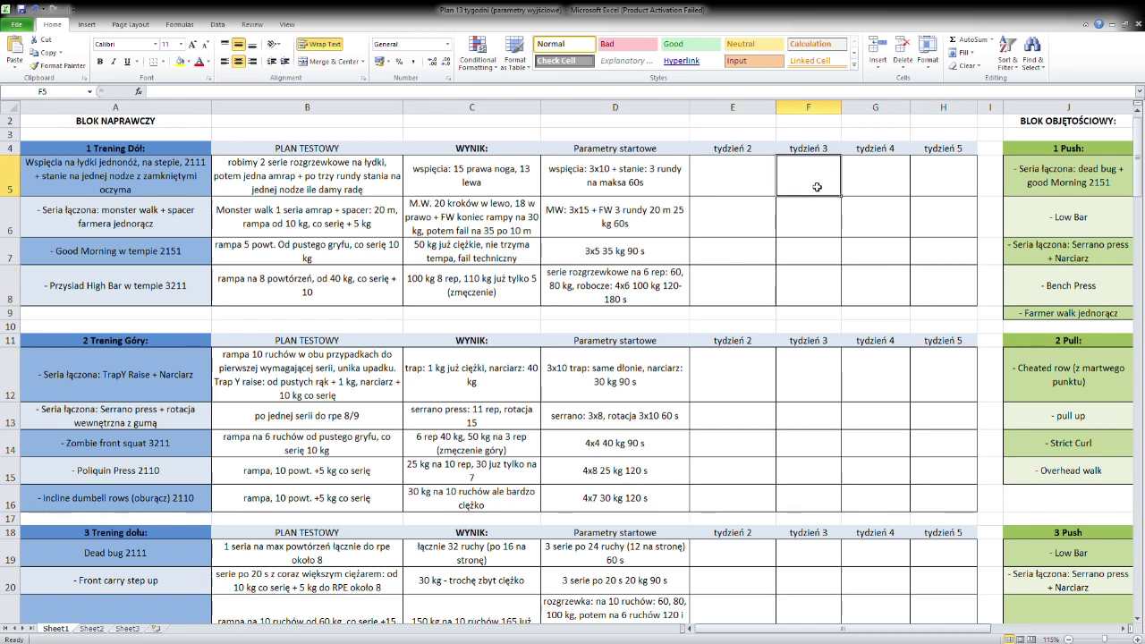
{"action": "left_click", "coordinate": [876, 186]}
{"action": "left_click", "coordinate": [948, 186]}
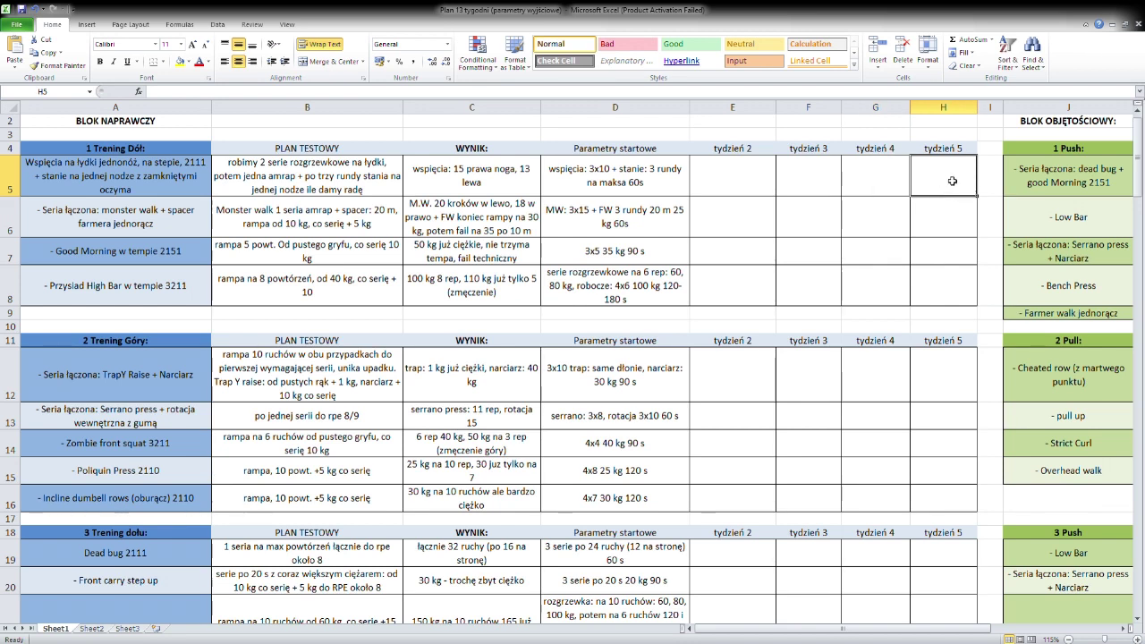
{"action": "left_click", "coordinate": [874, 181]}
{"action": "left_click", "coordinate": [823, 190]}
{"action": "left_click", "coordinate": [753, 187]}
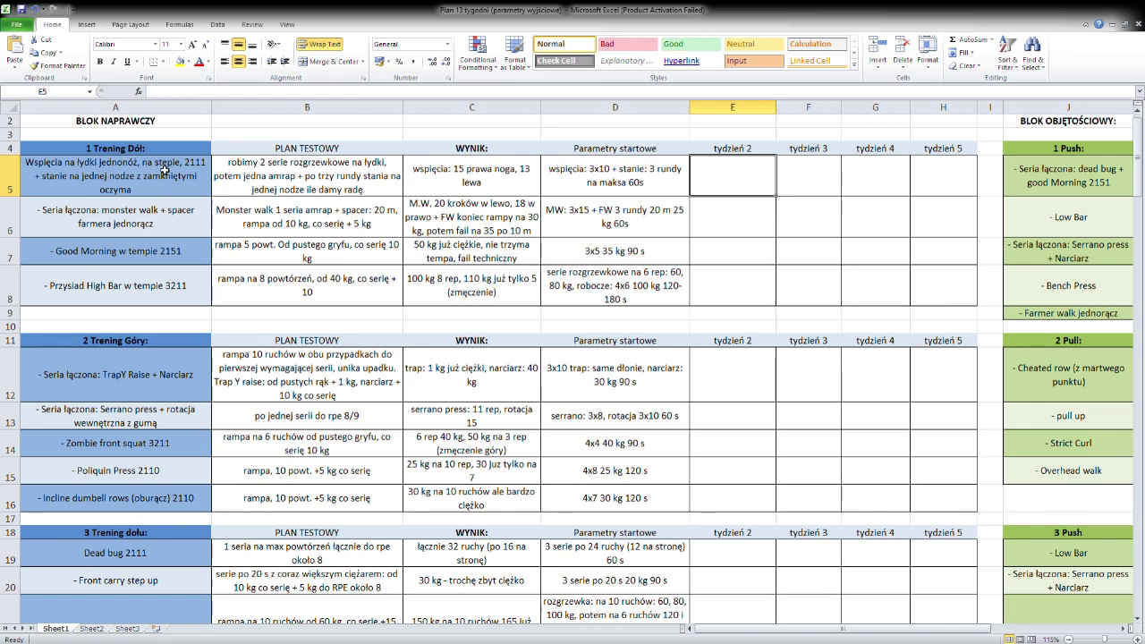
Review the exercises listed under 1 Trening Dół, from the calf raises to Przysiad High Bar.
{"action": "left_click", "coordinate": [166, 293]}
{"action": "scroll", "coordinate": [157, 412], "scroll_direction": "down", "scroll_amount": 2}
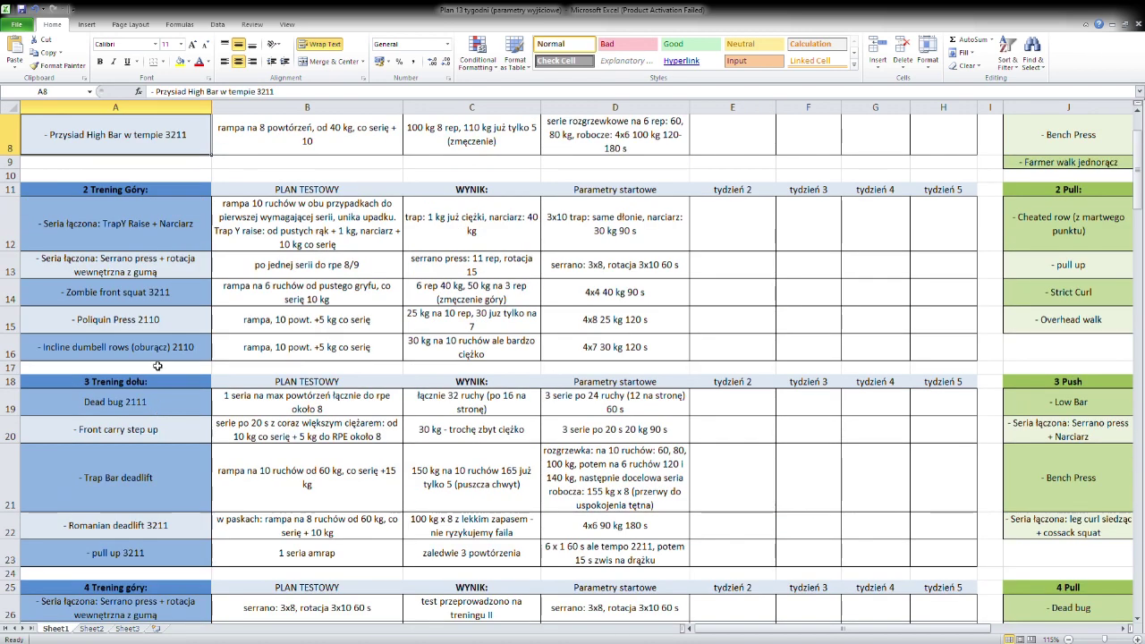
{"action": "scroll", "coordinate": [162, 354], "scroll_direction": "up", "scroll_amount": 3}
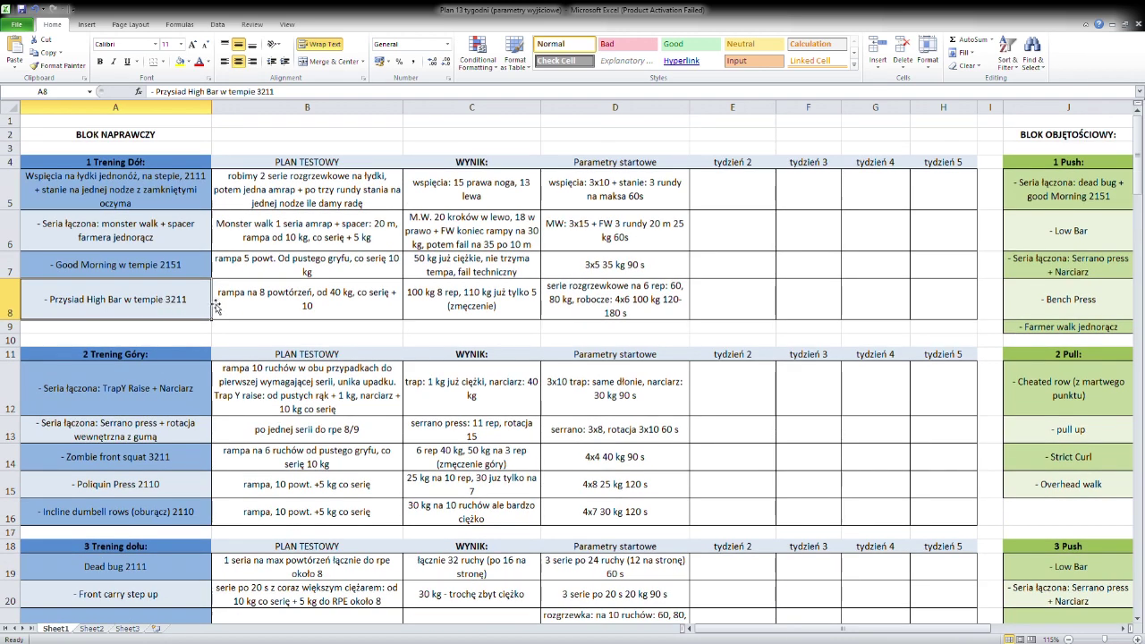
{"action": "left_click", "coordinate": [144, 271]}
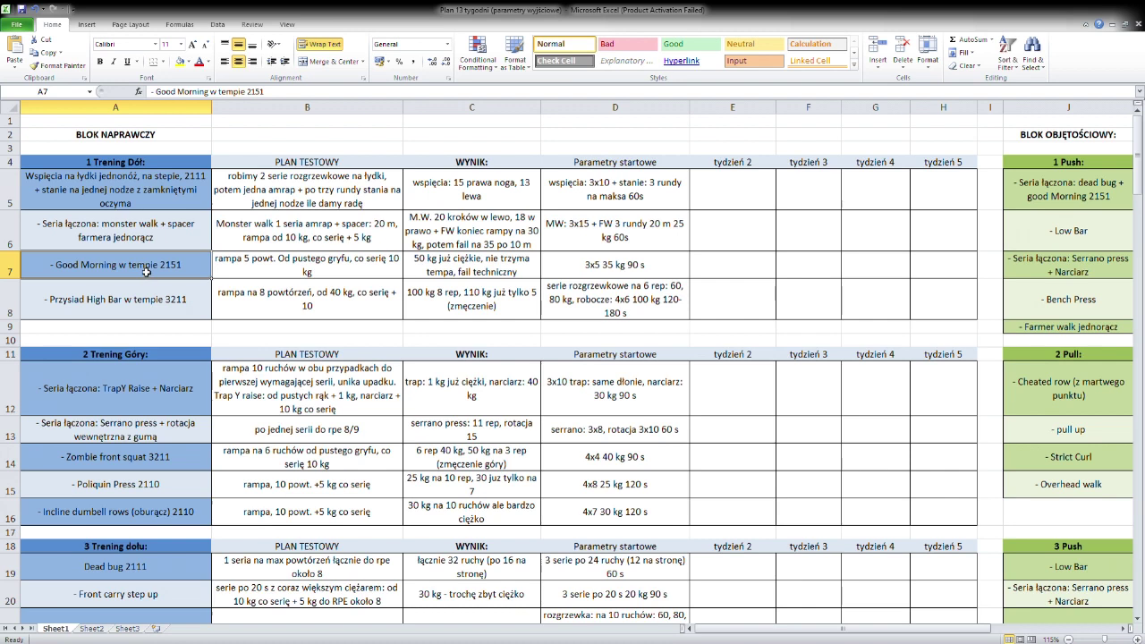
{"action": "left_click", "coordinate": [156, 199]}
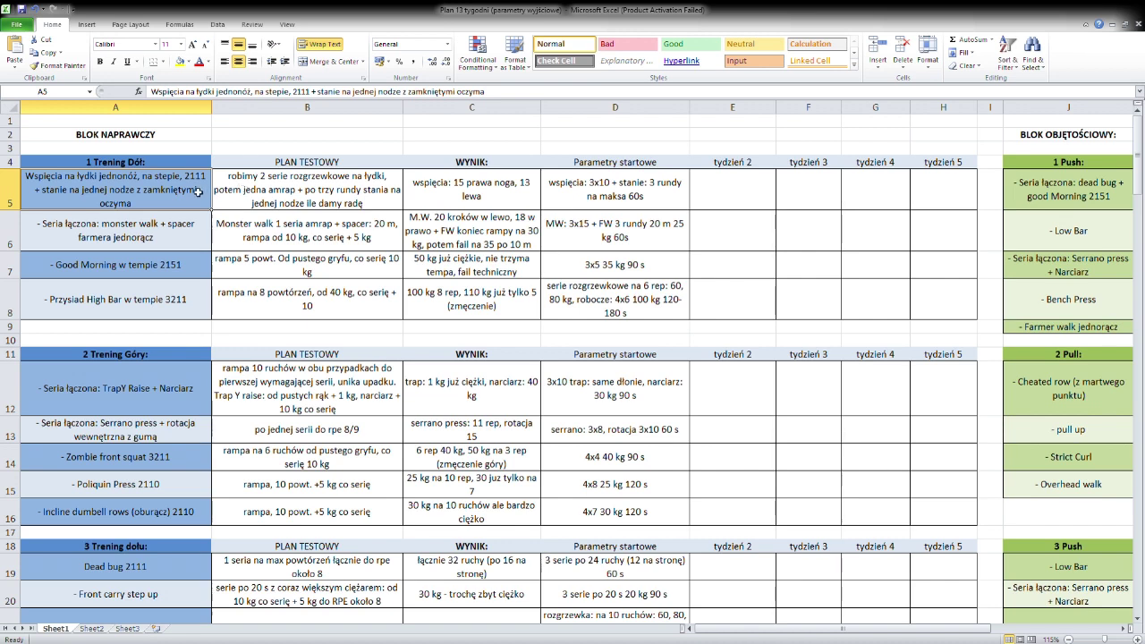
{"action": "left_click", "coordinate": [187, 234]}
{"action": "left_click", "coordinate": [186, 271]}
{"action": "left_click", "coordinate": [188, 208]}
{"action": "left_click", "coordinate": [188, 235]}
{"action": "left_click", "coordinate": [188, 267]}
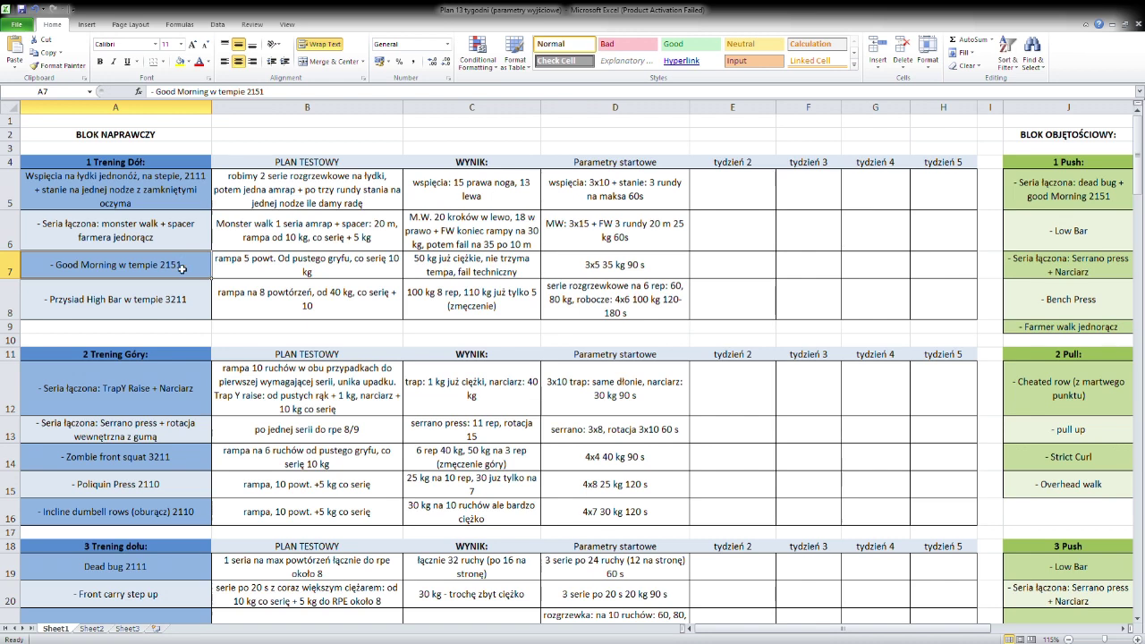
{"action": "left_click", "coordinate": [197, 313]}
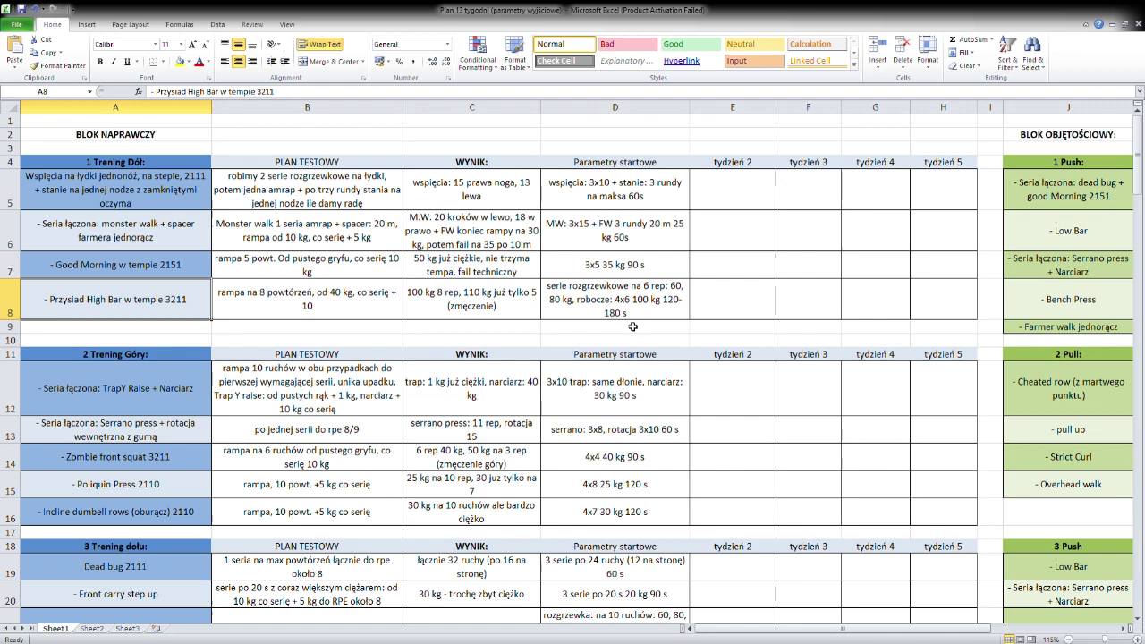
Copy the Przysiad High Bar starting parameters into its tydzień 2 cell and widen column E to fit the text.
{"action": "left_click", "coordinate": [644, 317]}
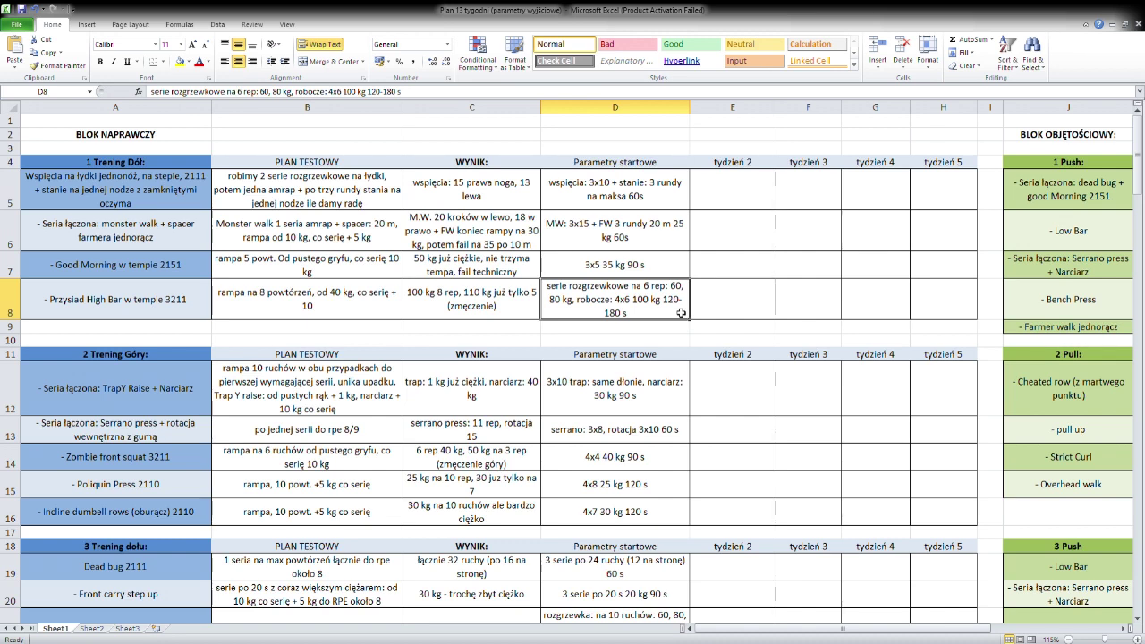
{"action": "left_click", "coordinate": [745, 315]}
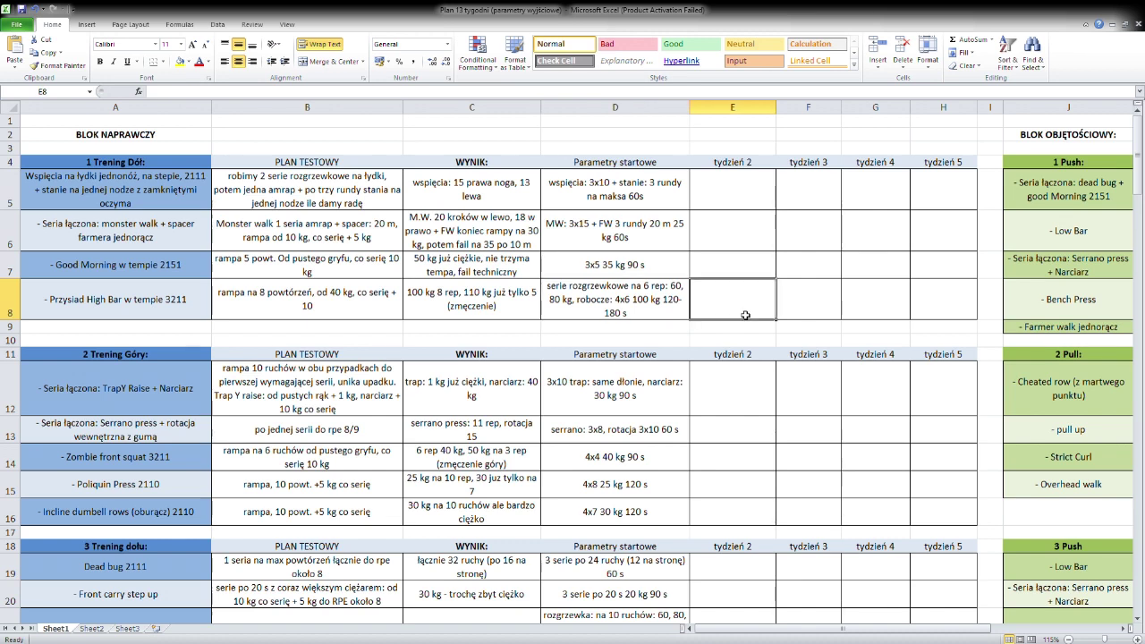
{"action": "left_click", "coordinate": [647, 301]}
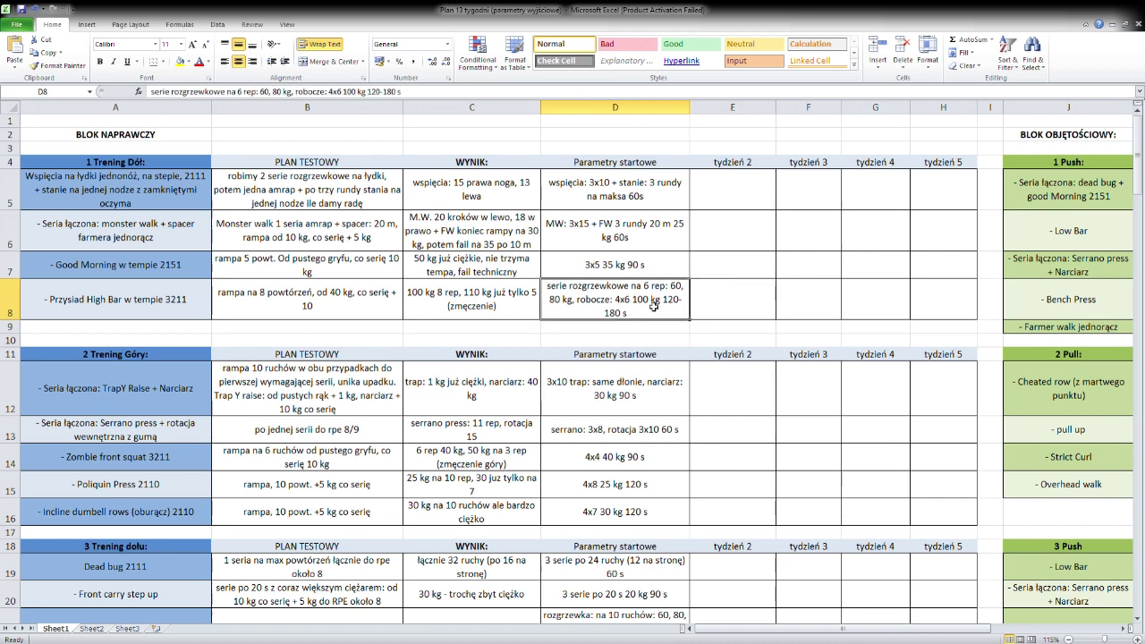
{"action": "key", "text": "ctrl+c"}
{"action": "left_click", "coordinate": [739, 313]}
{"action": "key", "text": "ctrl+v"}
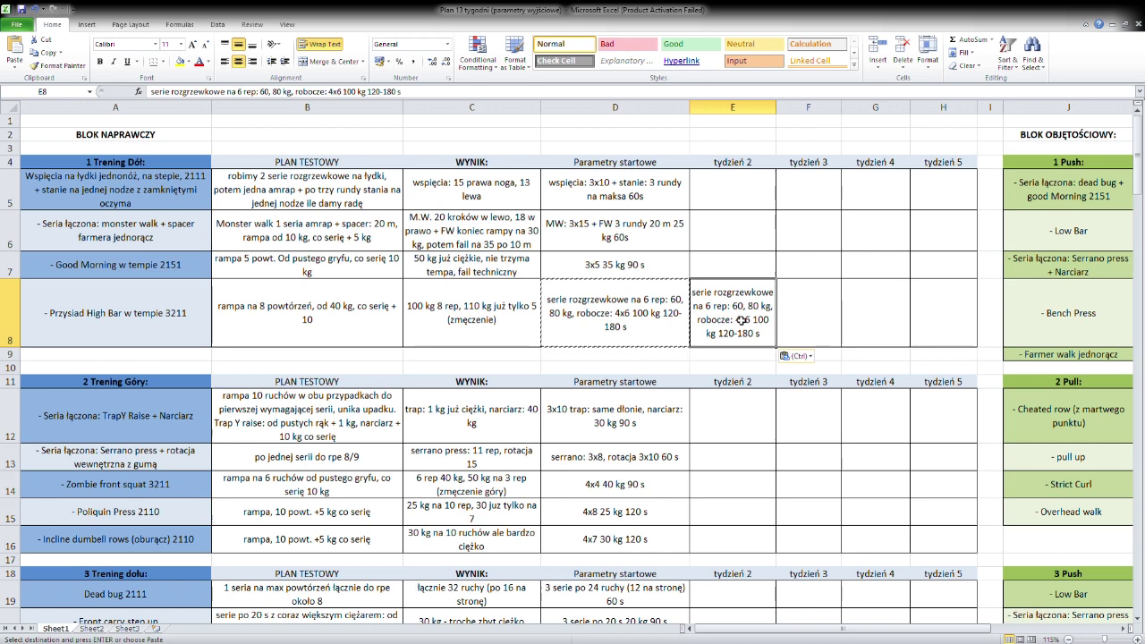
{"action": "left_click_drag", "start_coordinate": [777, 108], "coordinate": [811, 113]}
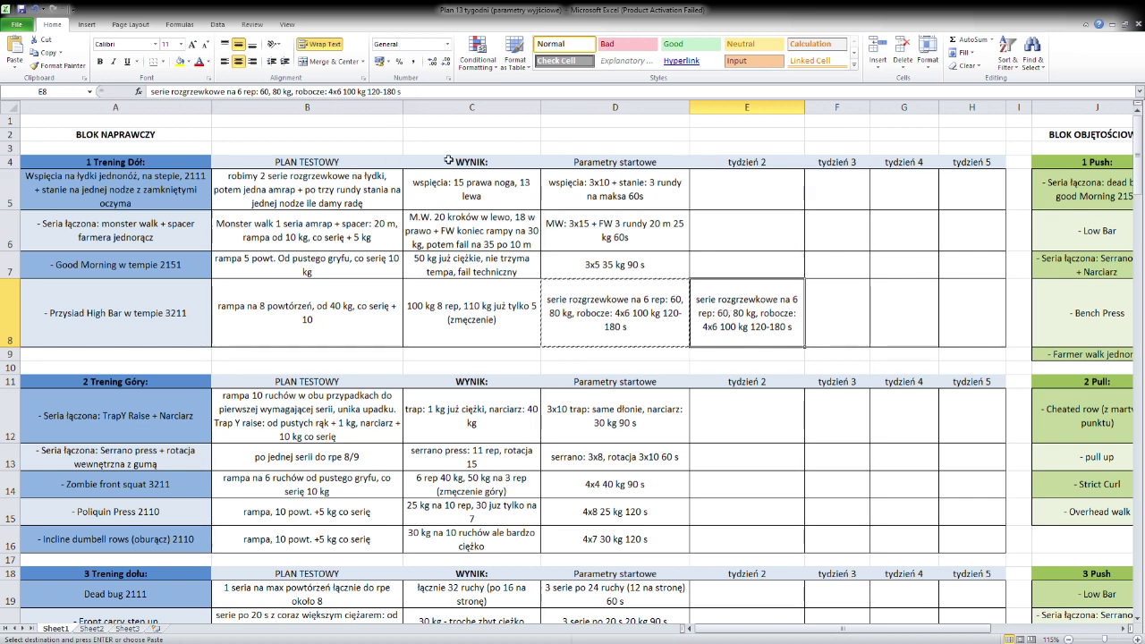
Set the working-set weight for Przysiad High Bar in tydzień 2 to 105 kg.
{"action": "left_click", "coordinate": [360, 97]}
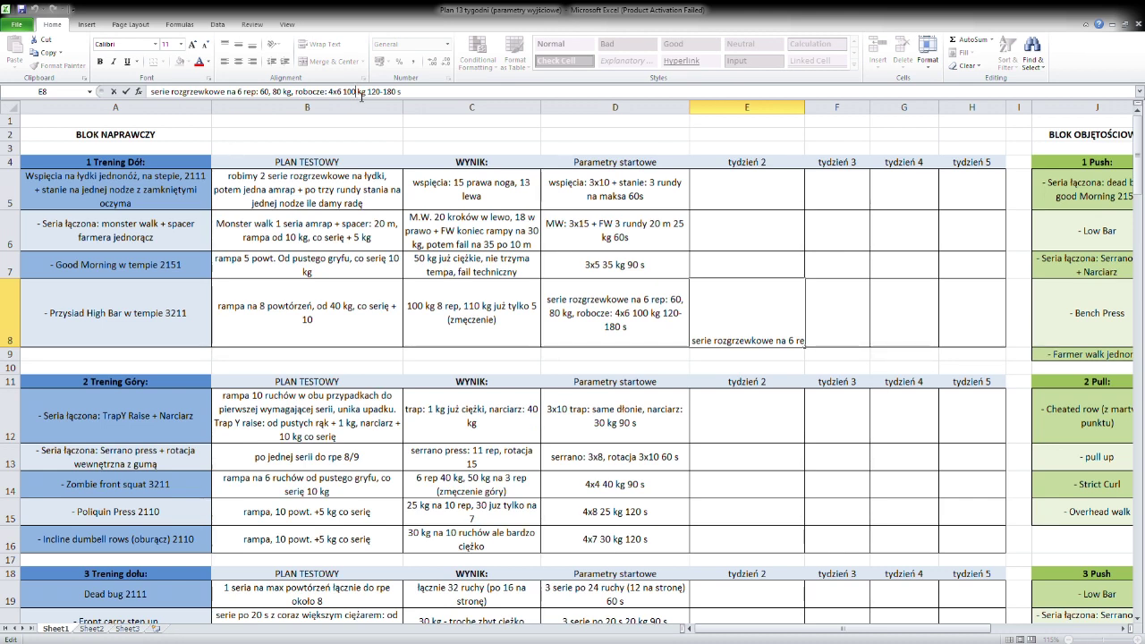
{"action": "key", "text": "BackSpace"}
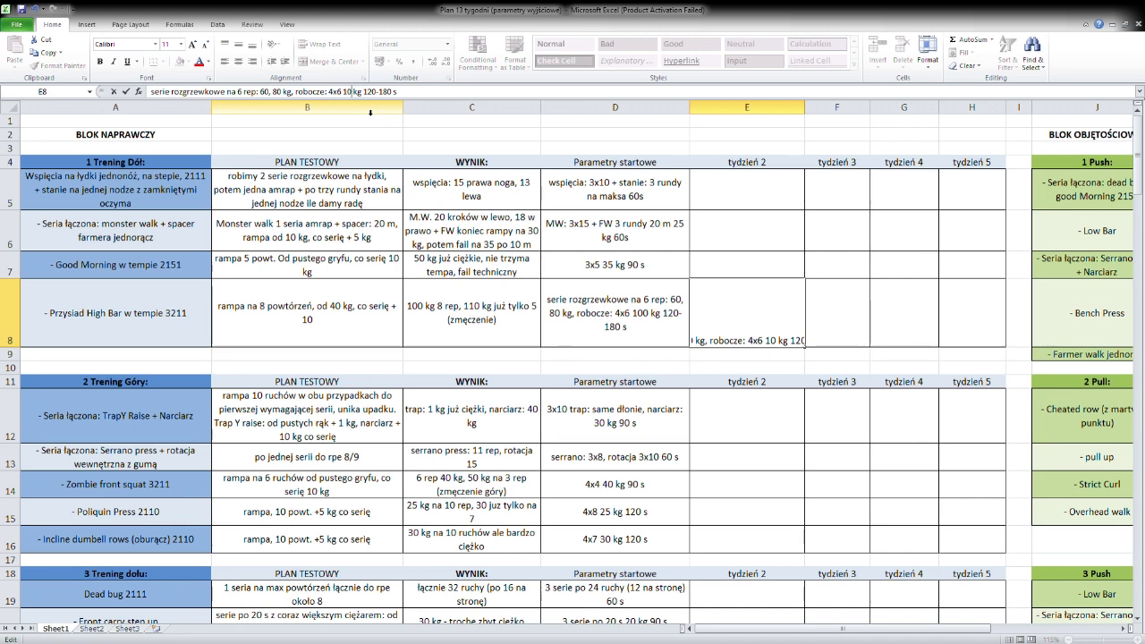
{"action": "type", "text": "5"}
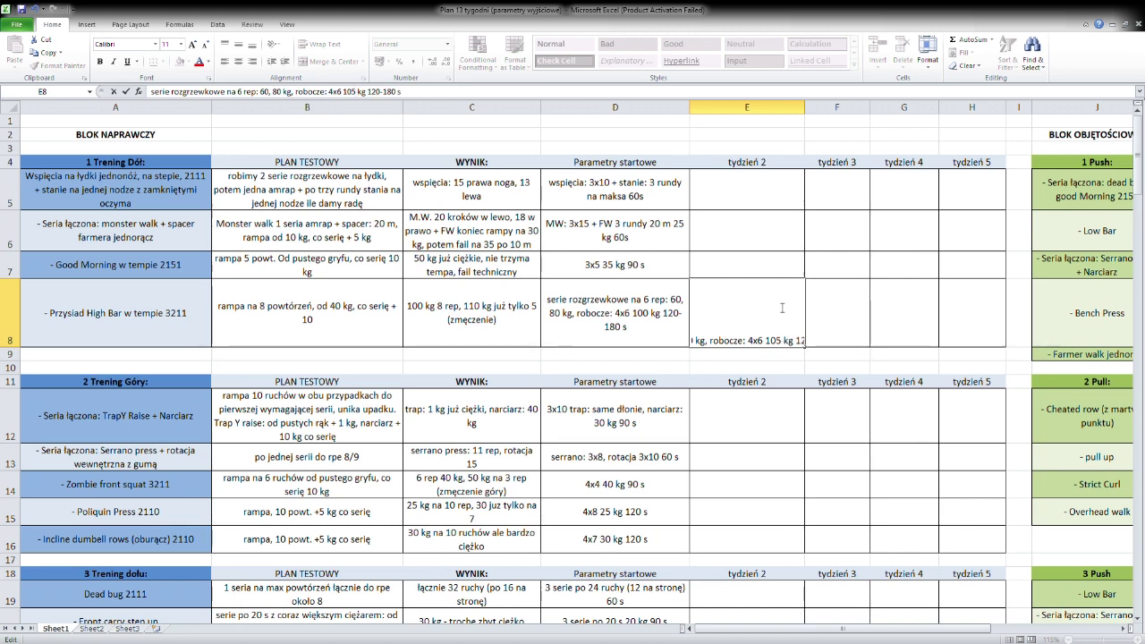
{"action": "left_click", "coordinate": [841, 319]}
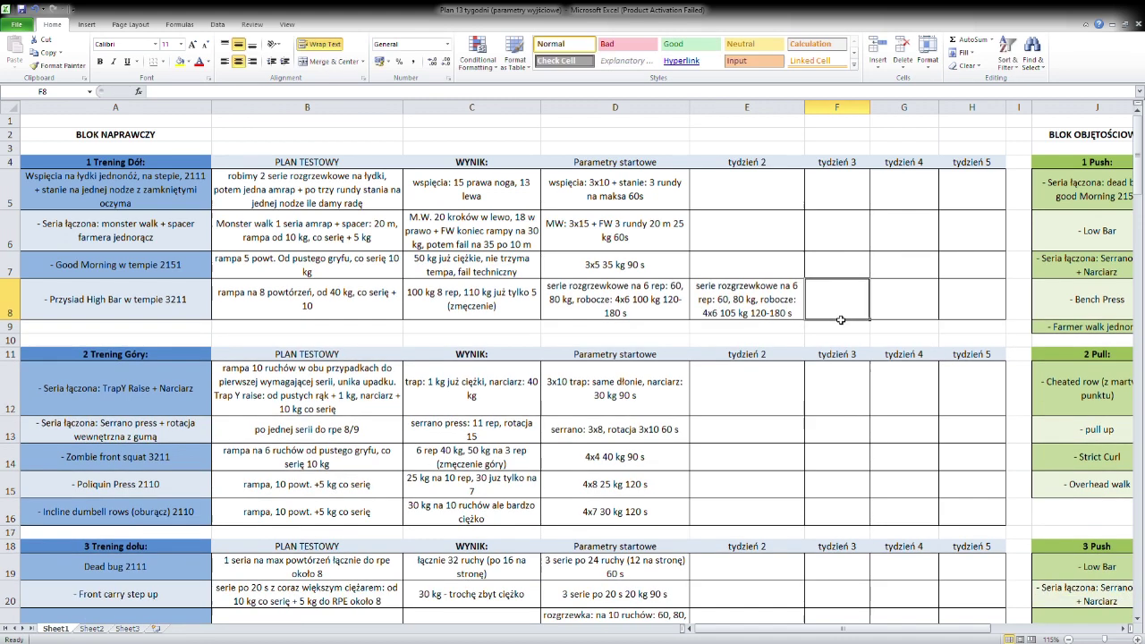
Copy the tydzień 2 entry for Przysiad High Bar into tydzień 3 and widen column F to fit it.
{"action": "left_click", "coordinate": [786, 310]}
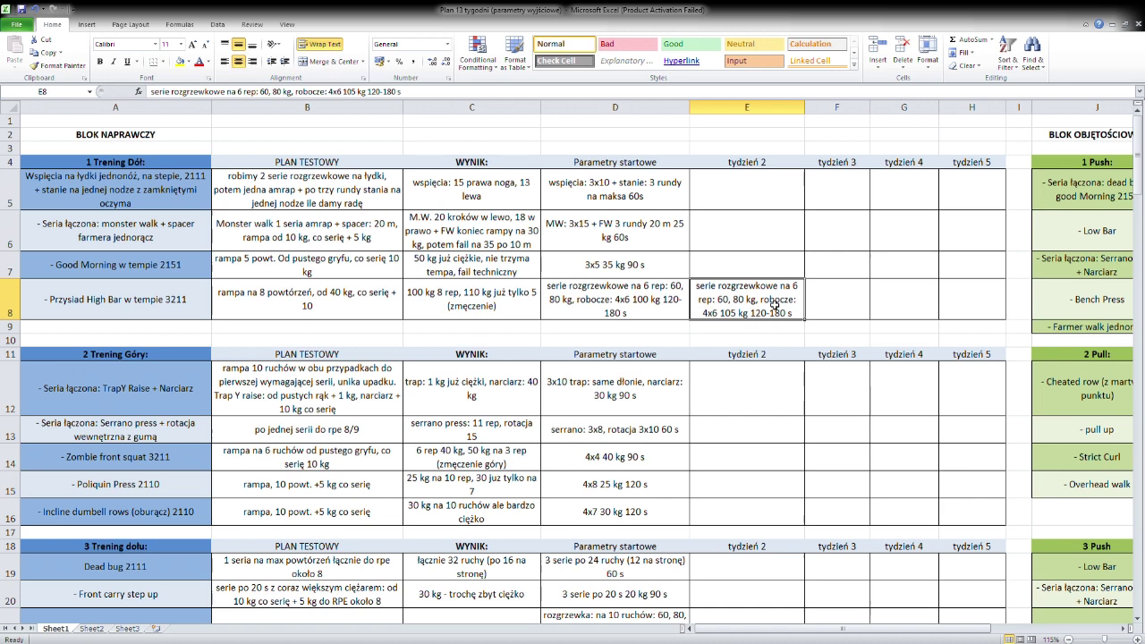
{"action": "key", "text": "ctrl+c"}
{"action": "left_click", "coordinate": [848, 304]}
{"action": "key", "text": "ctrl+v"}
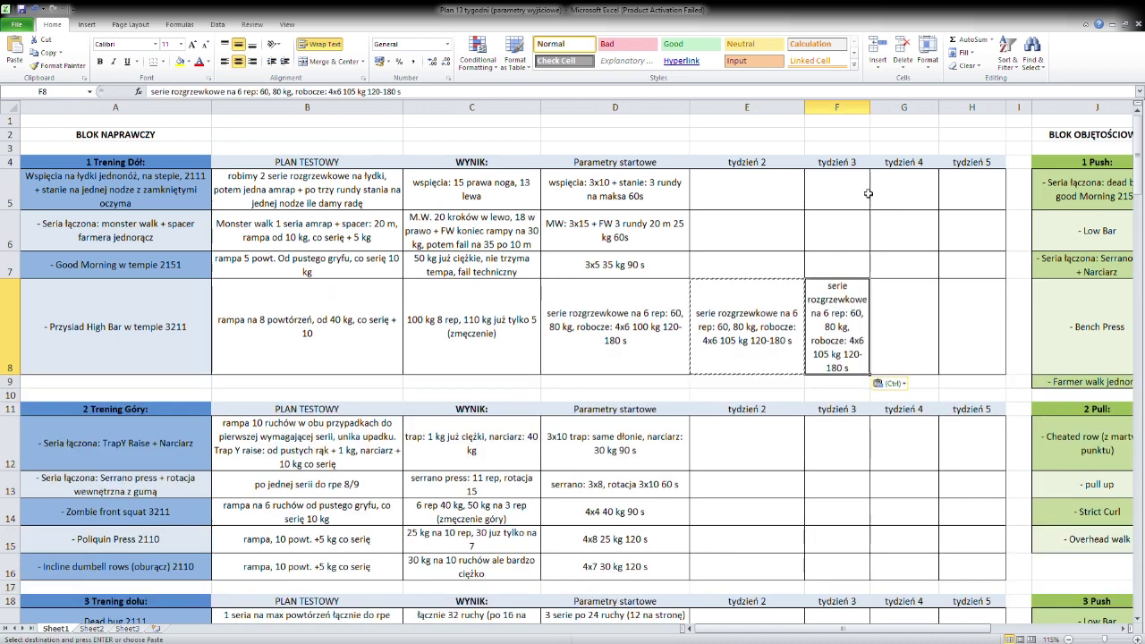
{"action": "left_click_drag", "start_coordinate": [876, 115], "coordinate": [912, 116]}
{"action": "left_click", "coordinate": [955, 324]}
{"action": "left_click", "coordinate": [763, 263]}
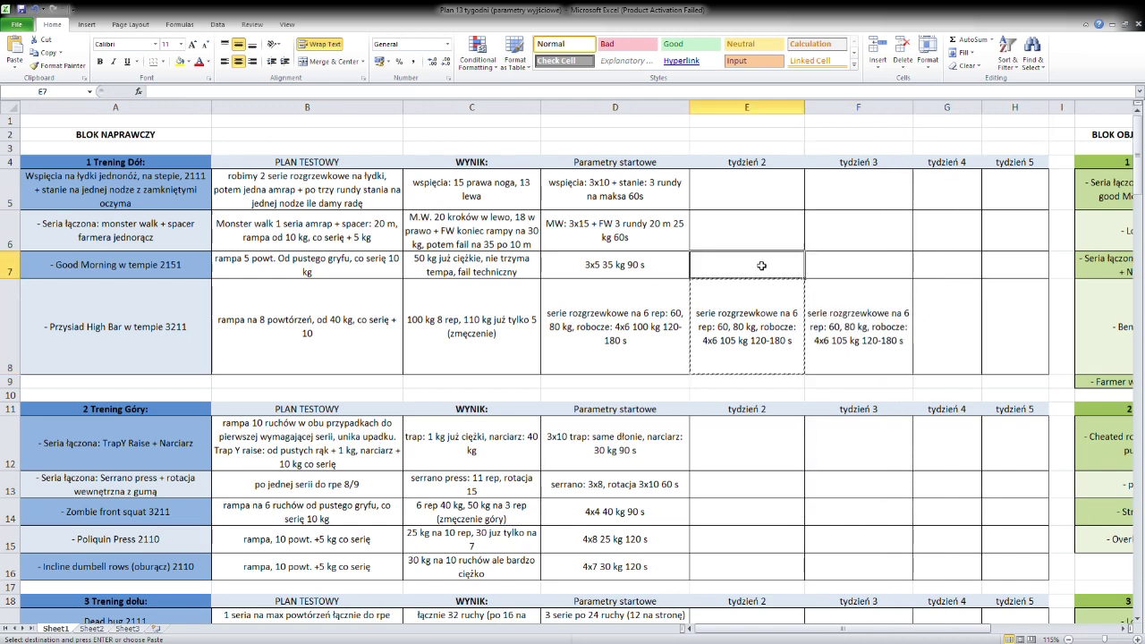
Set the working-set weight for Przysiad High Bar in tydzień 3 to 107,5 kg.
{"action": "left_click", "coordinate": [881, 326]}
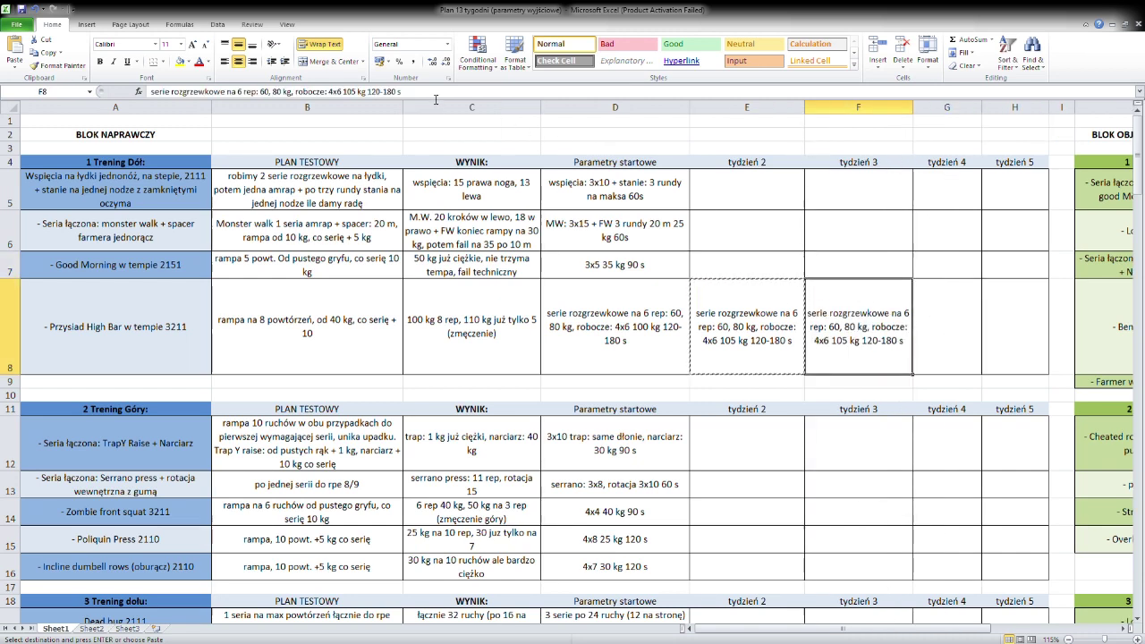
{"action": "left_click", "coordinate": [358, 92]}
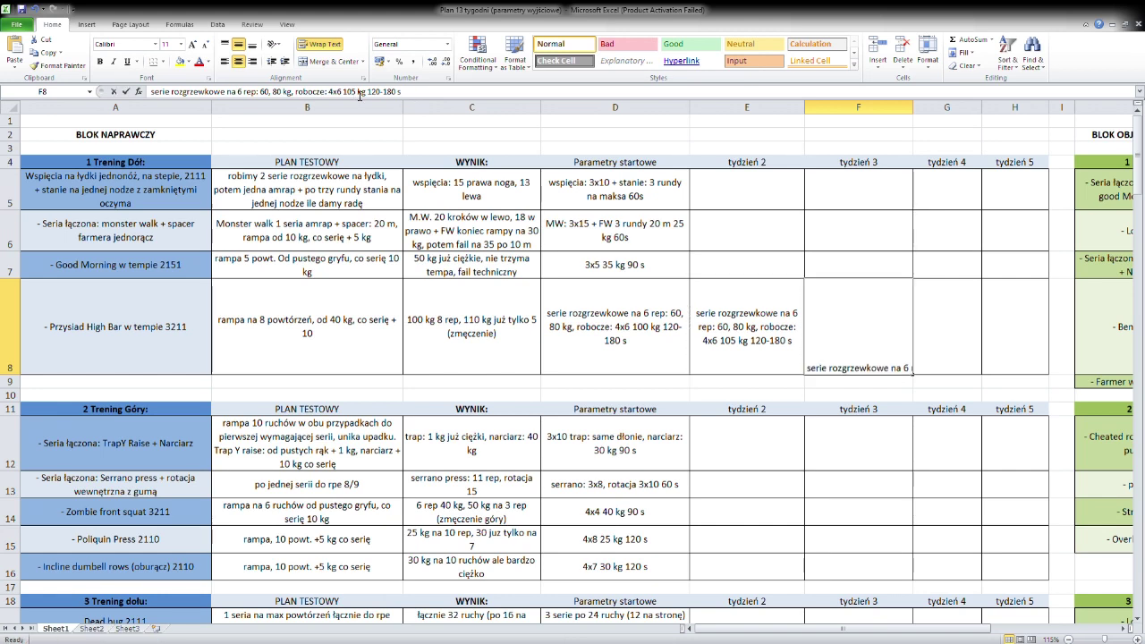
{"action": "left_click_drag", "start_coordinate": [359, 92], "coordinate": [354, 92]}
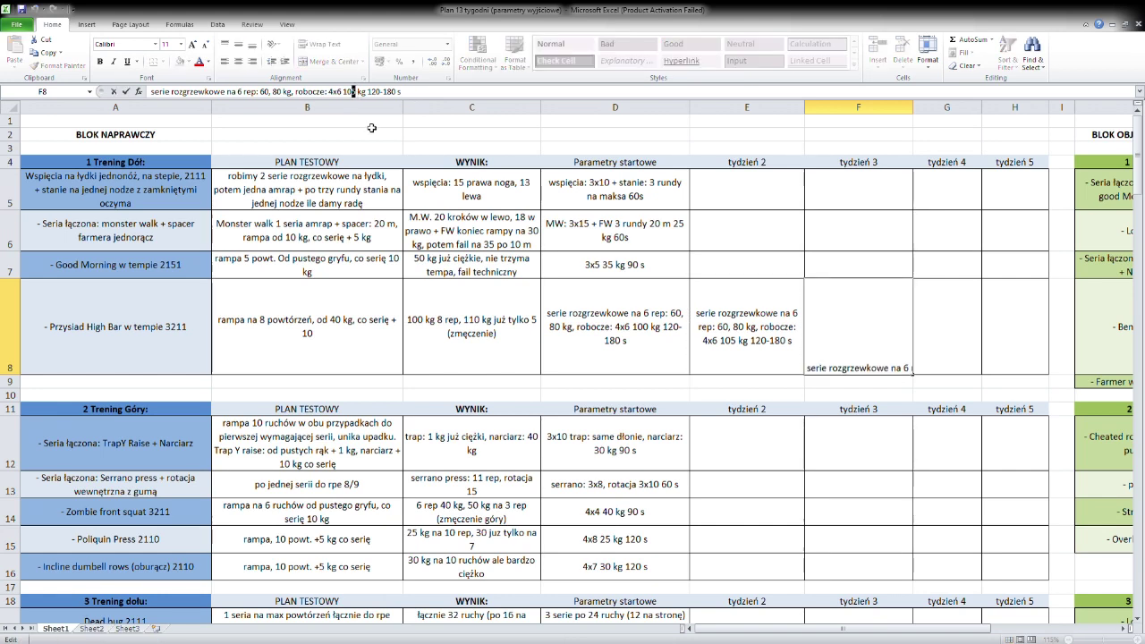
{"action": "type", "text": "7,5"}
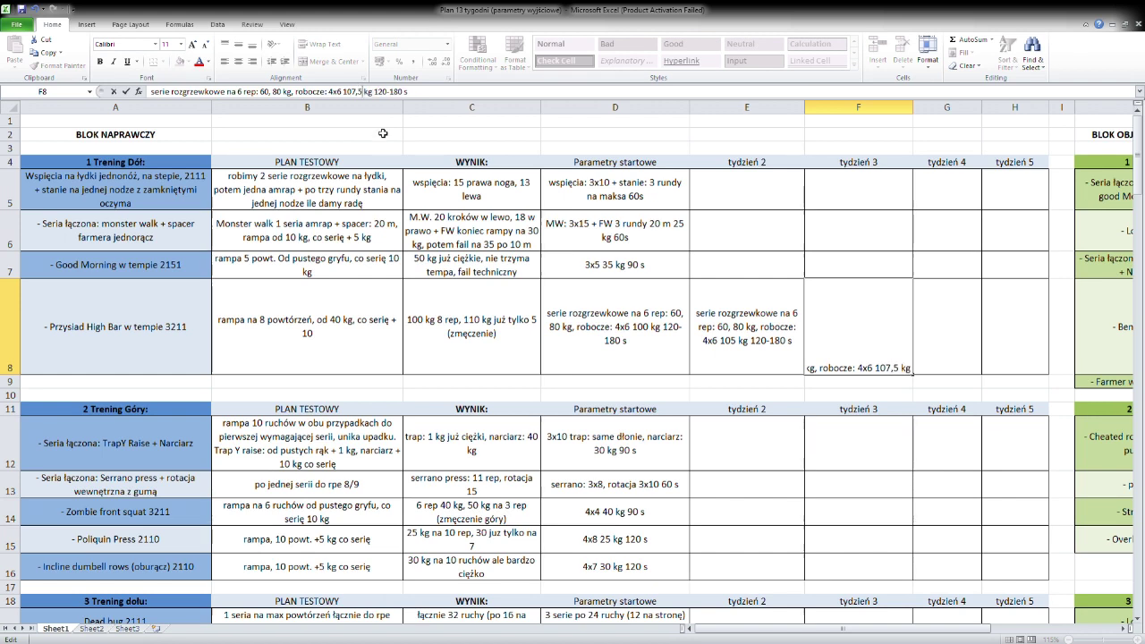
{"action": "left_click", "coordinate": [957, 338]}
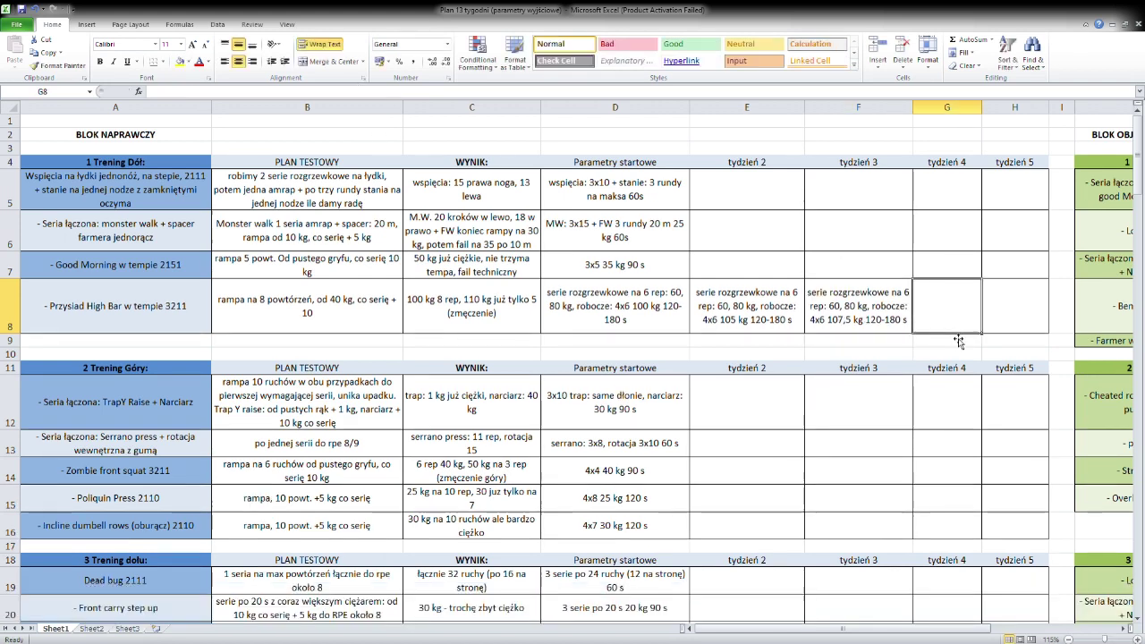
Copy the tydzień 3 entry for Przysiad High Bar into tydzień 4 and widen column G to fit the text.
{"action": "left_click", "coordinate": [907, 315]}
{"action": "key", "text": "ctrl+c"}
{"action": "left_click", "coordinate": [965, 317]}
{"action": "key", "text": "ctrl+v"}
{"action": "left_click_drag", "start_coordinate": [982, 107], "coordinate": [1014, 115]}
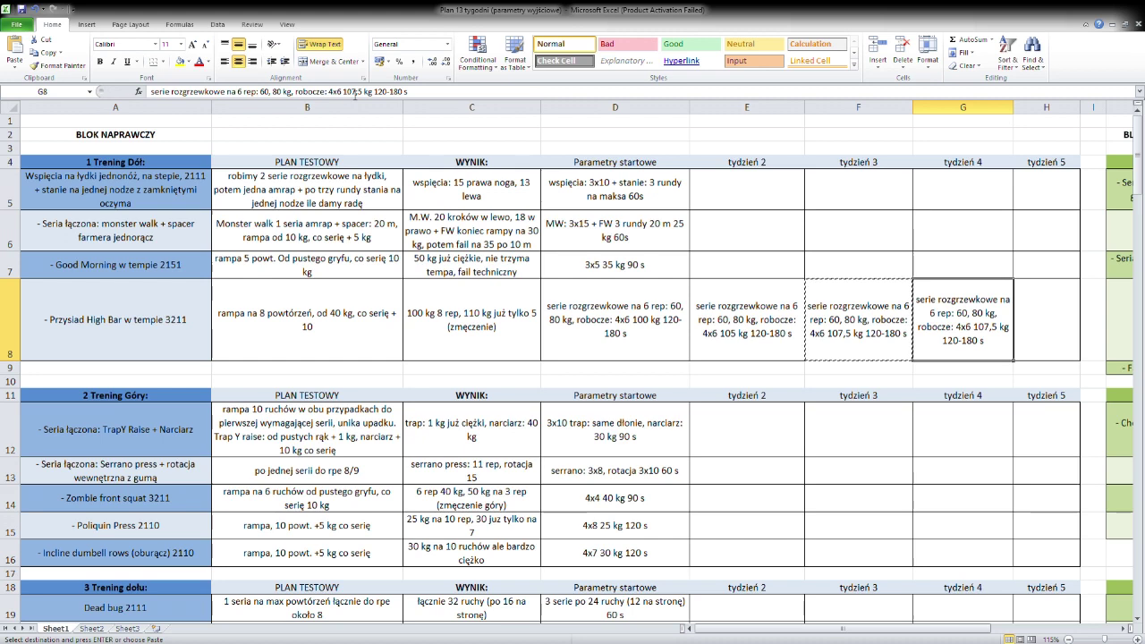
Set the working-set weight for Przysiad High Bar in tydzień 4 to 110 kg.
{"action": "left_click_drag", "start_coordinate": [347, 92], "coordinate": [367, 95]}
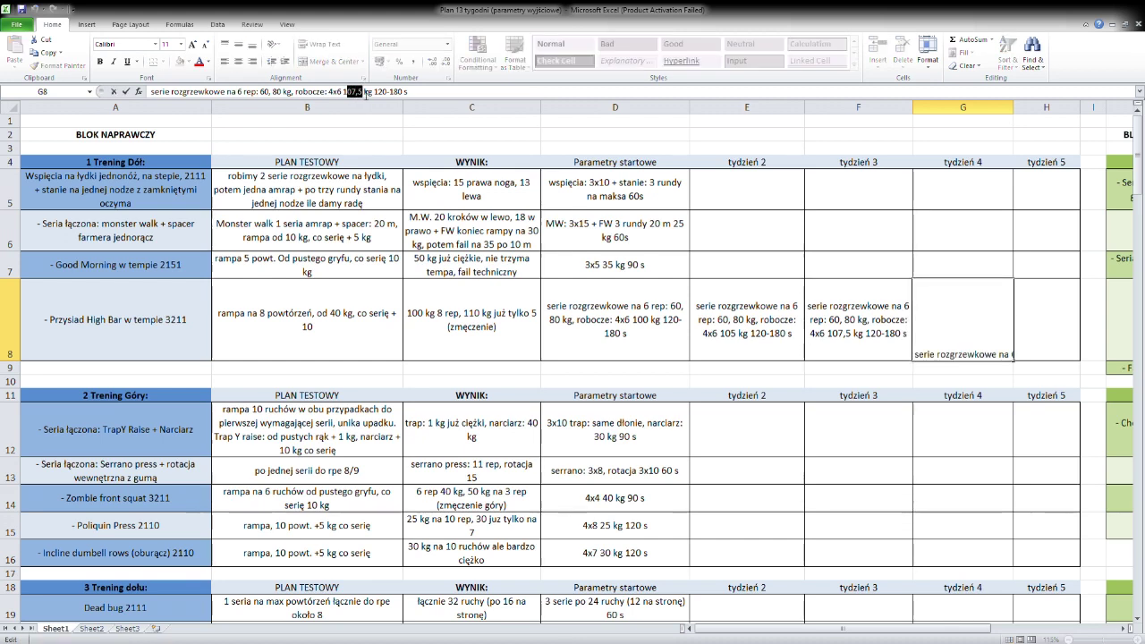
{"action": "type", "text": "10"}
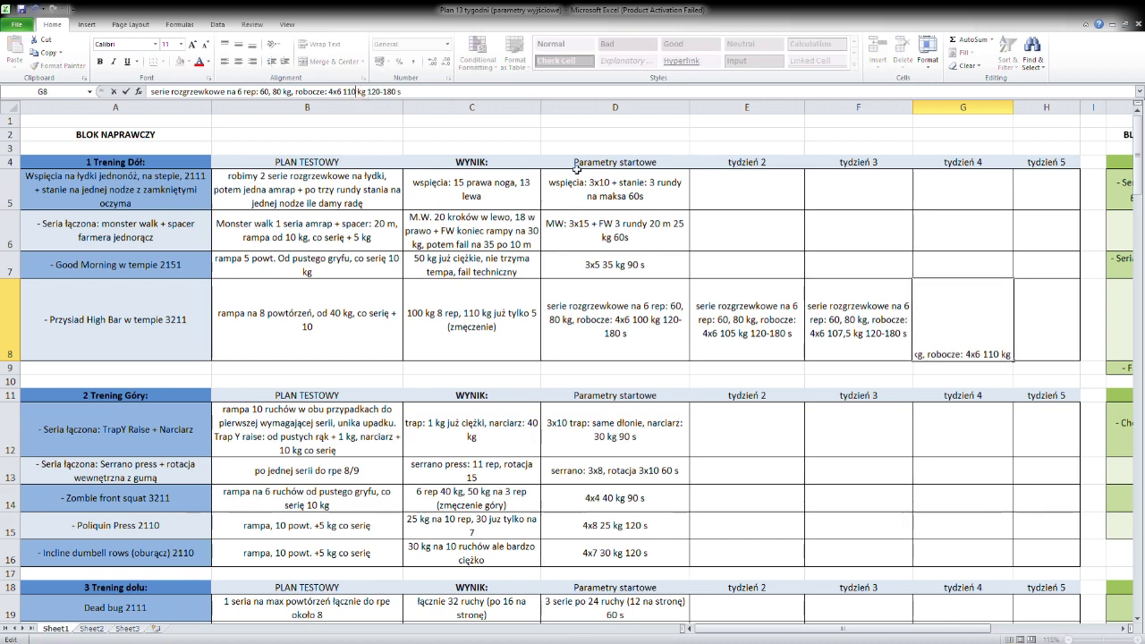
{"action": "left_click", "coordinate": [1062, 333]}
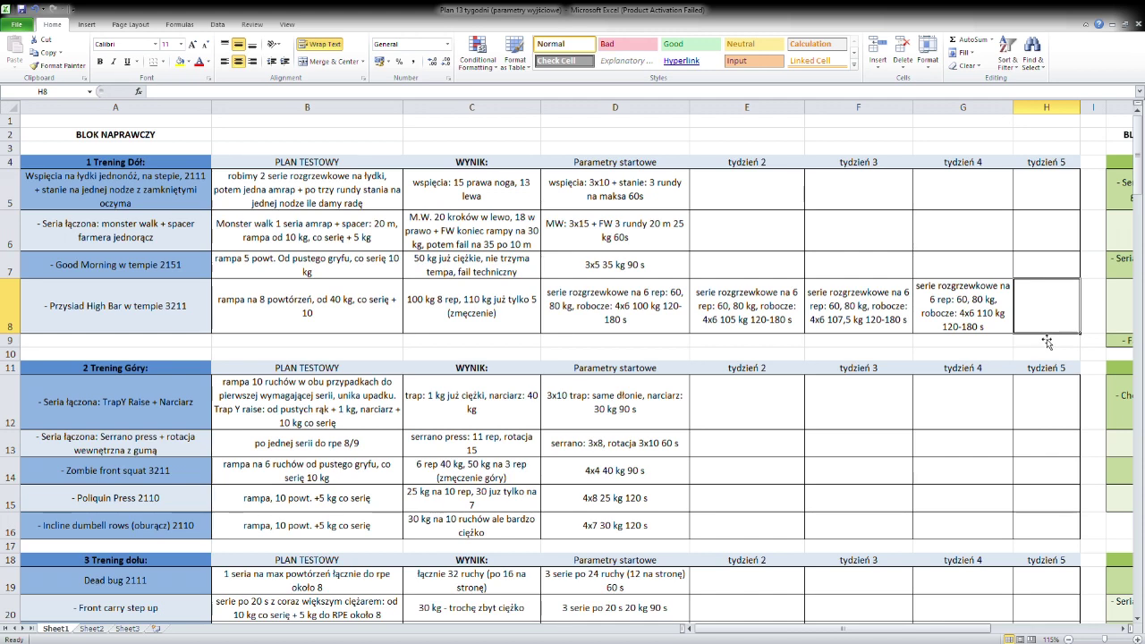
Copy the tydzień 4 entry for Przysiad High Bar into tydzień 5 and set its working-set weight to 112,5 kg.
{"action": "left_click", "coordinate": [951, 311]}
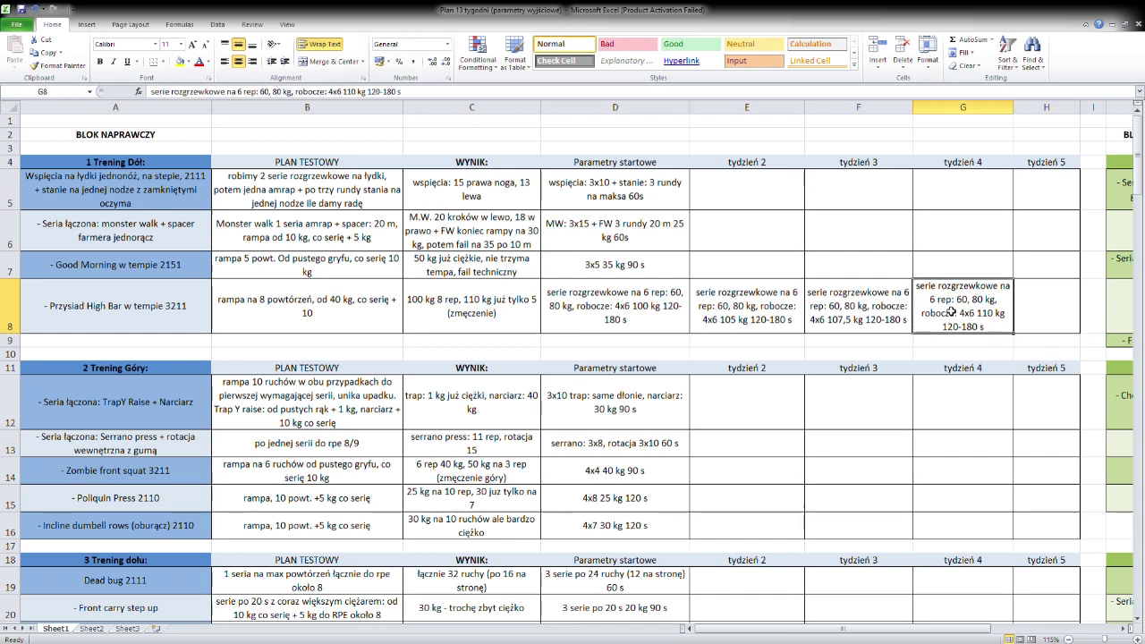
{"action": "key", "text": "ctrl+c"}
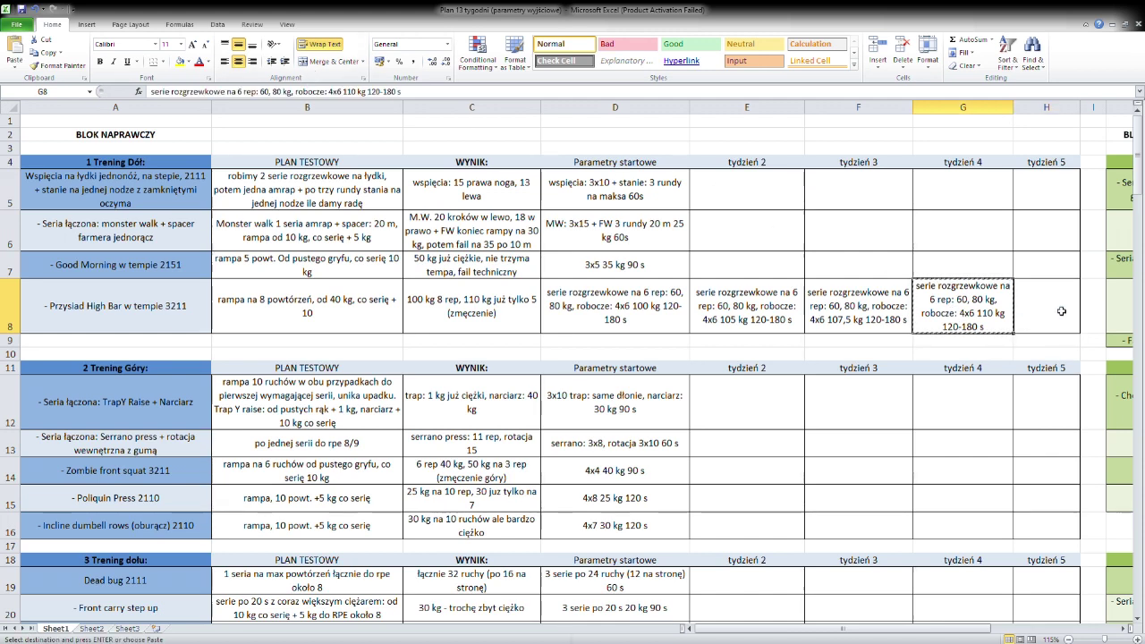
{"action": "key", "text": "Right"}
{"action": "key", "text": "ctrl+v"}
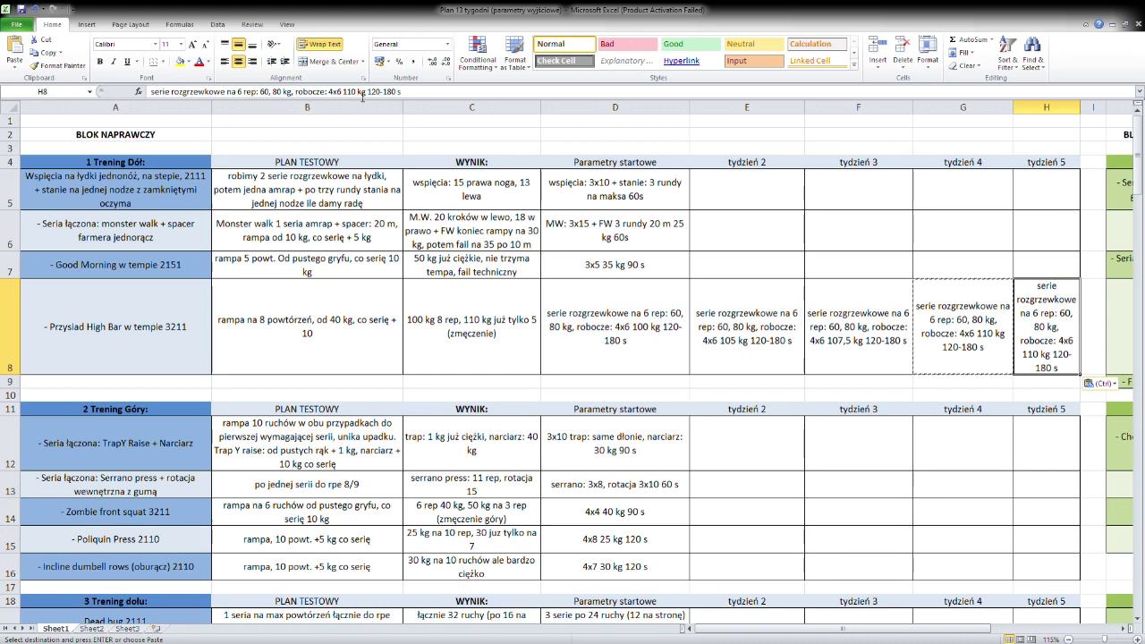
{"action": "left_click_drag", "start_coordinate": [352, 93], "coordinate": [358, 93]}
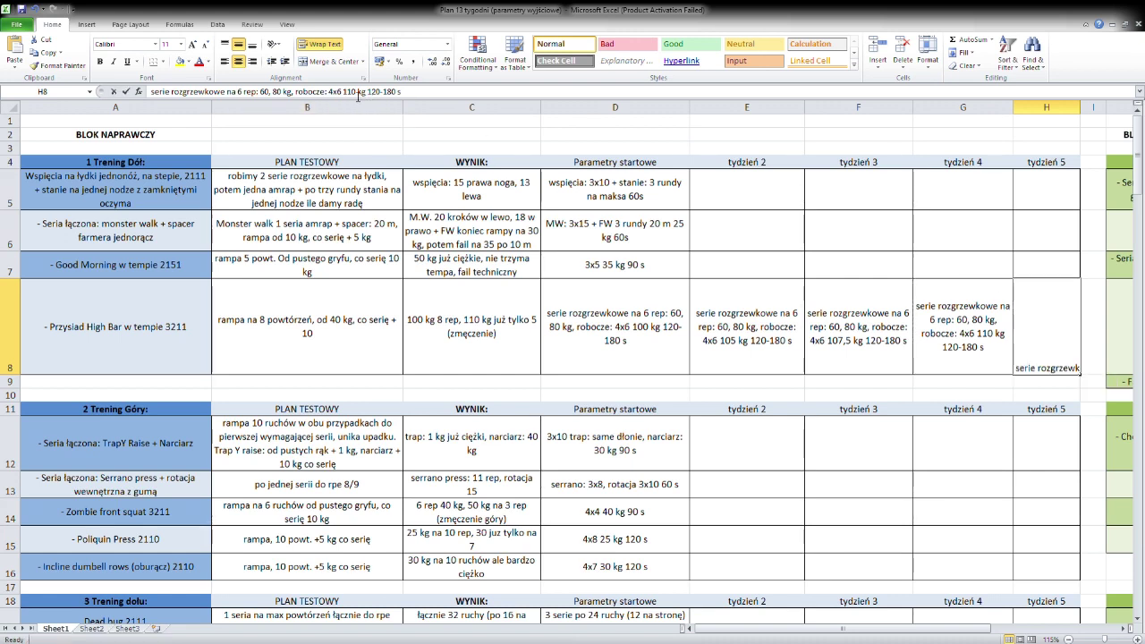
{"action": "type", "text": "2,5"}
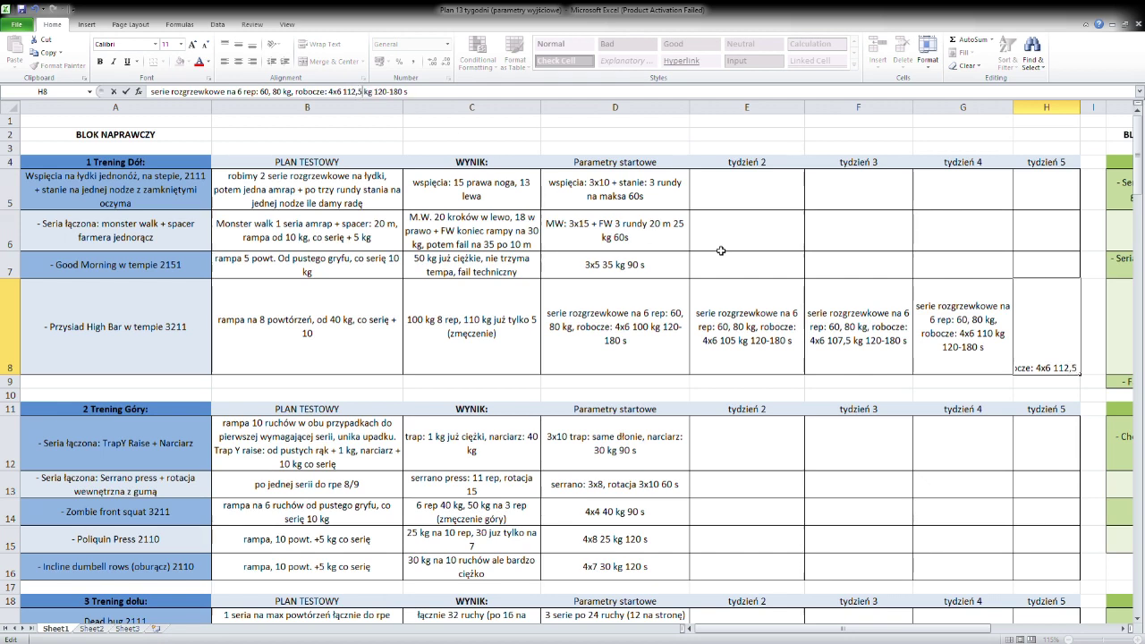
{"action": "left_click", "coordinate": [946, 269]}
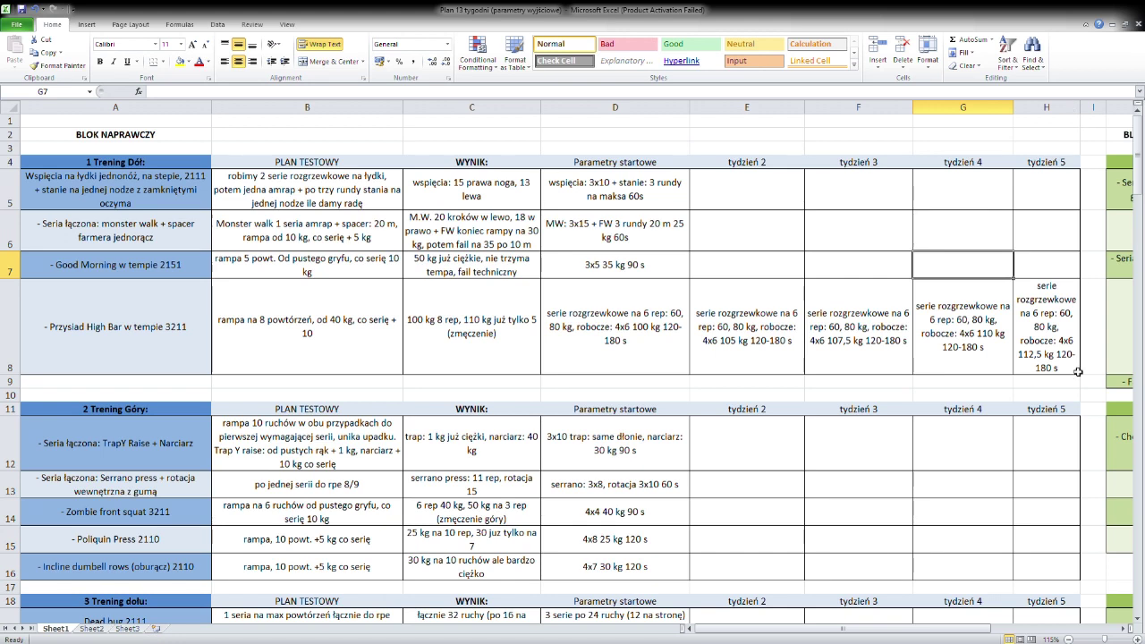
Widen columns H and G so the tydzień 5 and tydzień 4 entries for Przysiad High Bar wrap onto three lines.
{"action": "left_click_drag", "start_coordinate": [720, 630], "coordinate": [749, 632]}
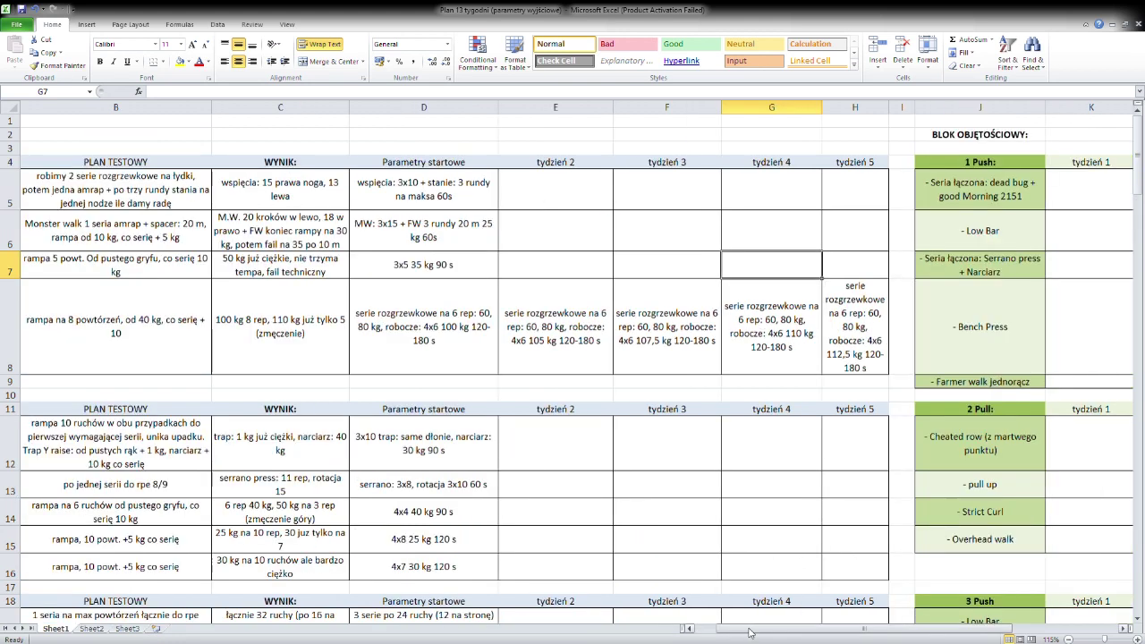
{"action": "left_click_drag", "start_coordinate": [890, 109], "coordinate": [928, 109]}
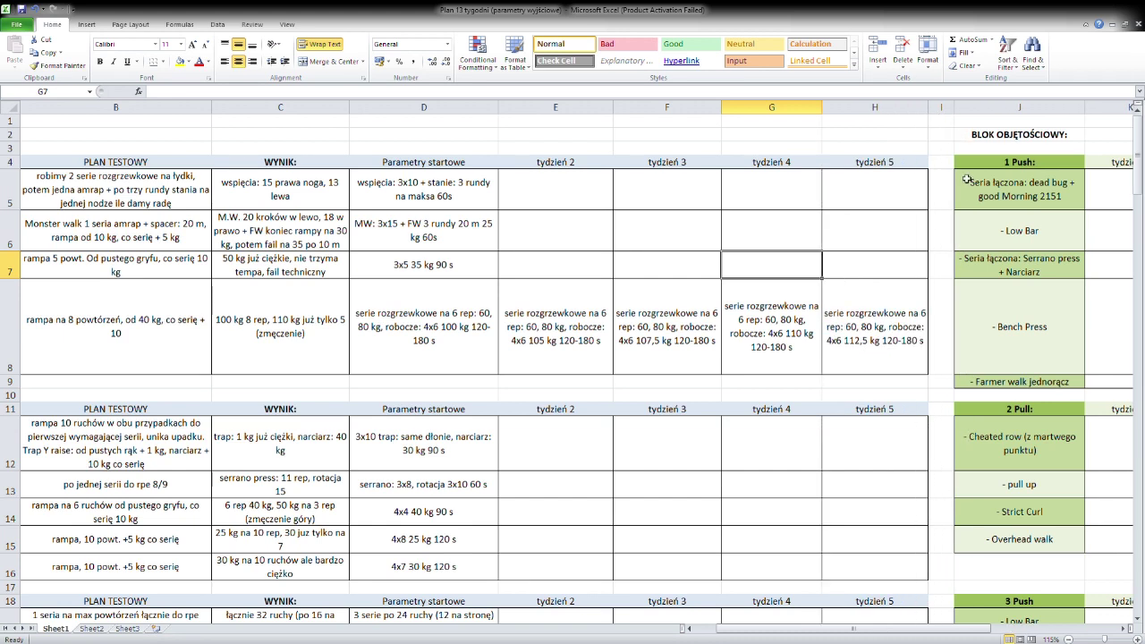
{"action": "left_click", "coordinate": [881, 315]}
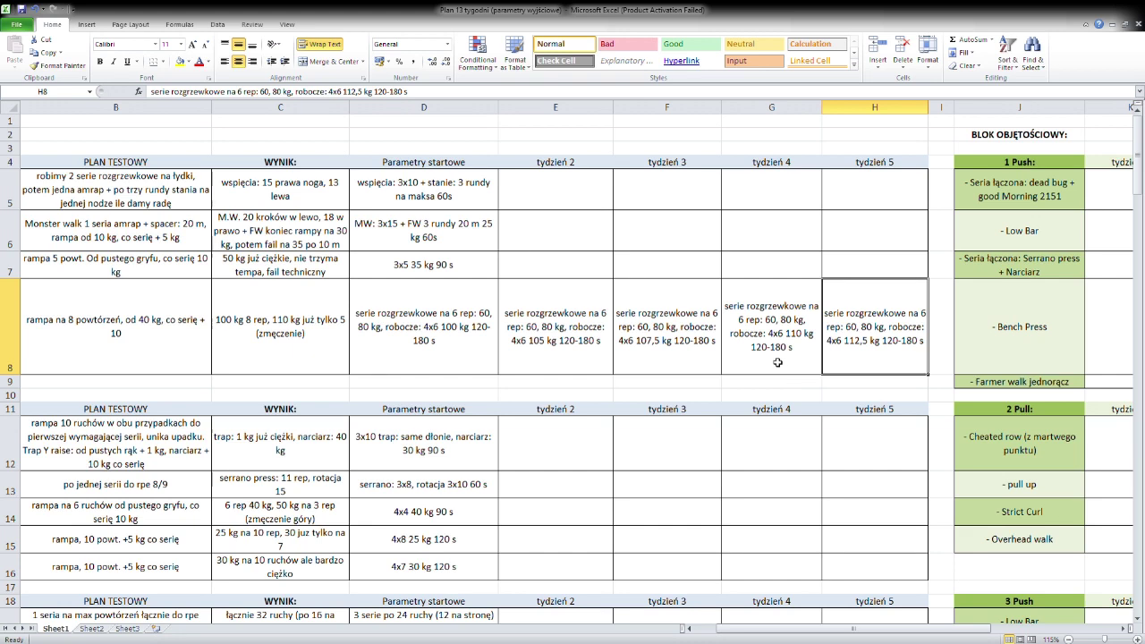
{"action": "left_click_drag", "start_coordinate": [828, 114], "coordinate": [845, 115]}
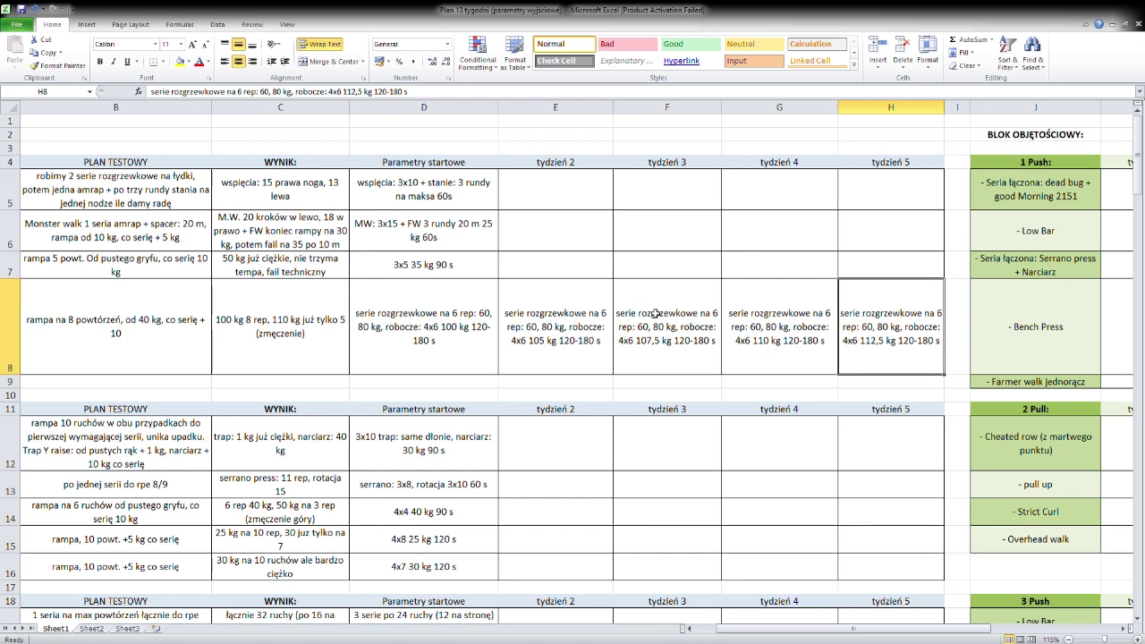
Compare the Przysiad High Bar entries across the first weeks and set the tydzień 3 warm-up weights to 62,5 and 82,5 kg.
{"action": "left_click", "coordinate": [552, 340]}
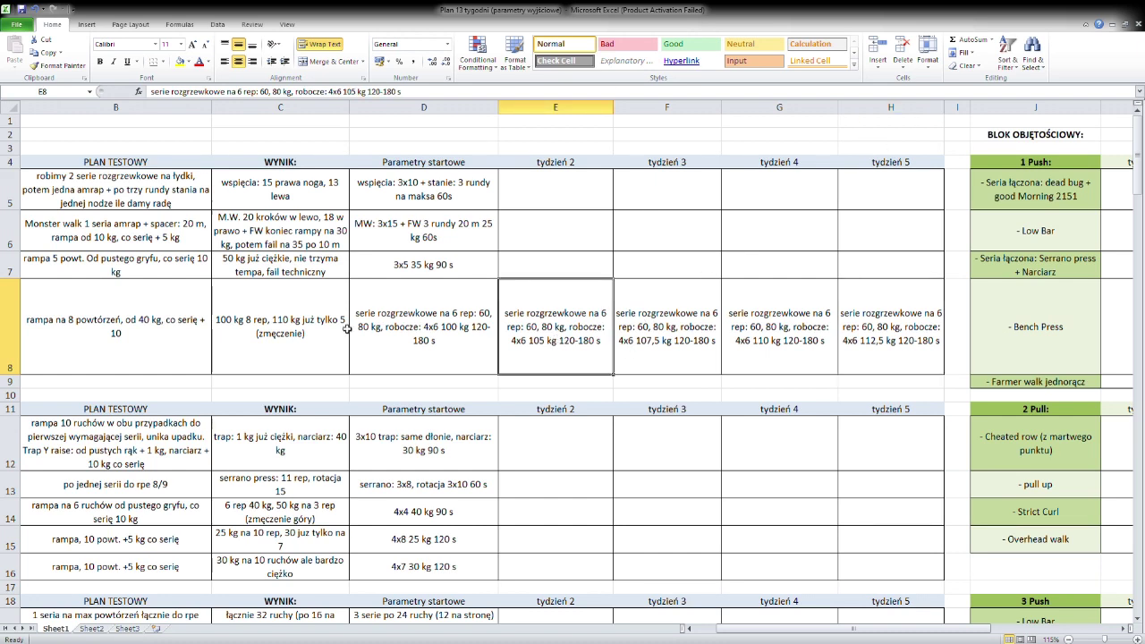
{"action": "left_click", "coordinate": [436, 334]}
{"action": "left_click", "coordinate": [559, 329]}
{"action": "left_click", "coordinate": [681, 333]}
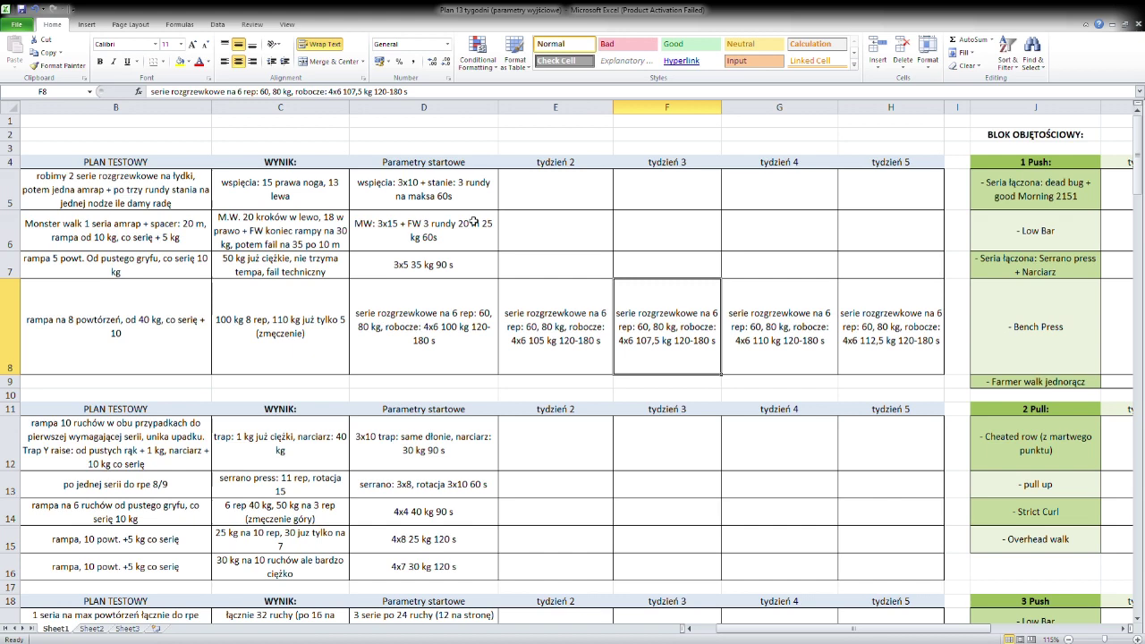
{"action": "left_click_drag", "start_coordinate": [269, 97], "coordinate": [273, 97]}
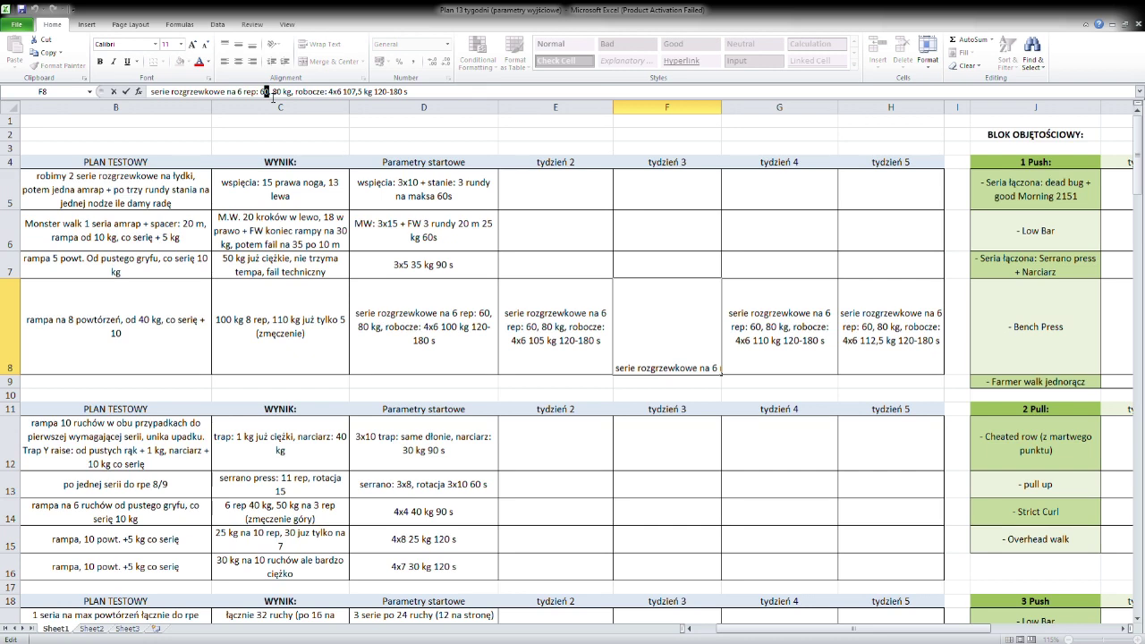
{"action": "type", "text": "2,5, 8"}
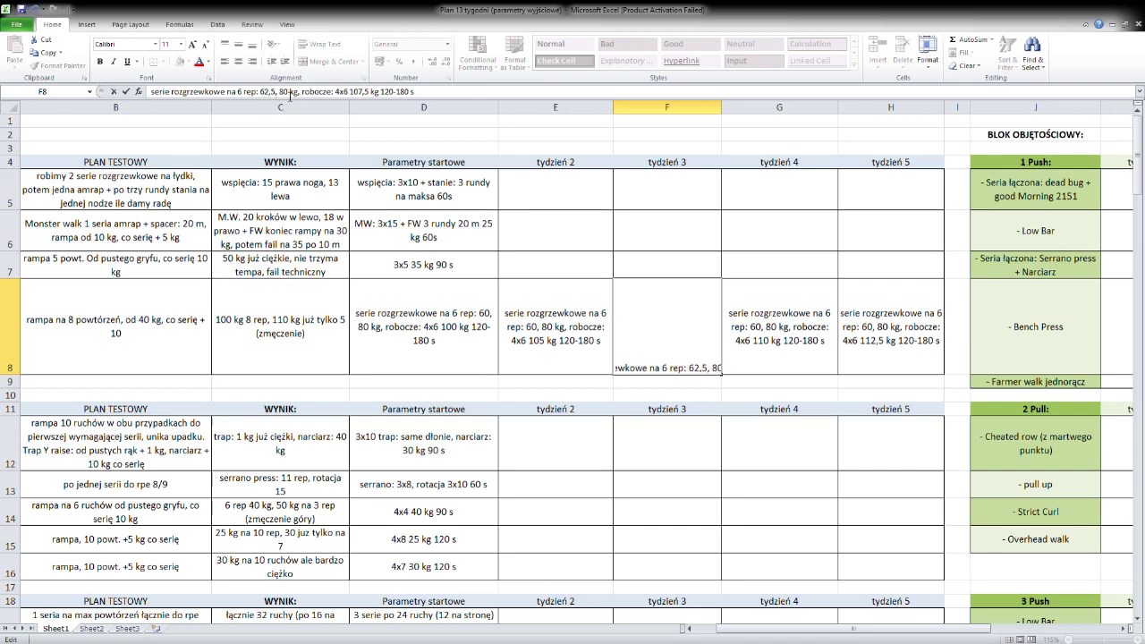
{"action": "type", "text": "2,5"}
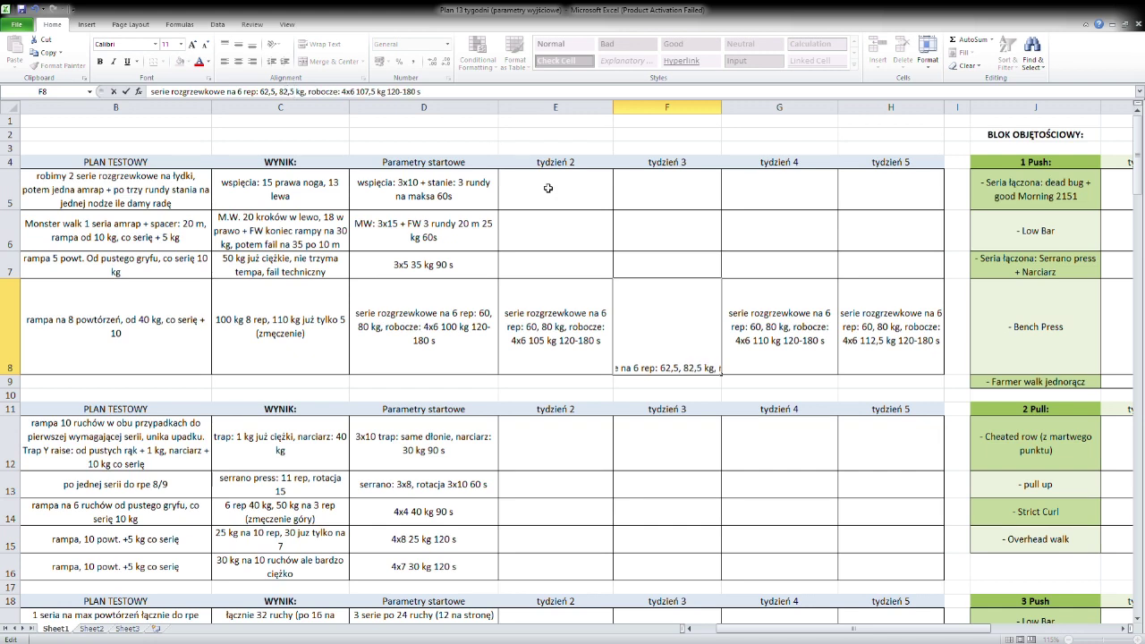
{"action": "left_click", "coordinate": [751, 313]}
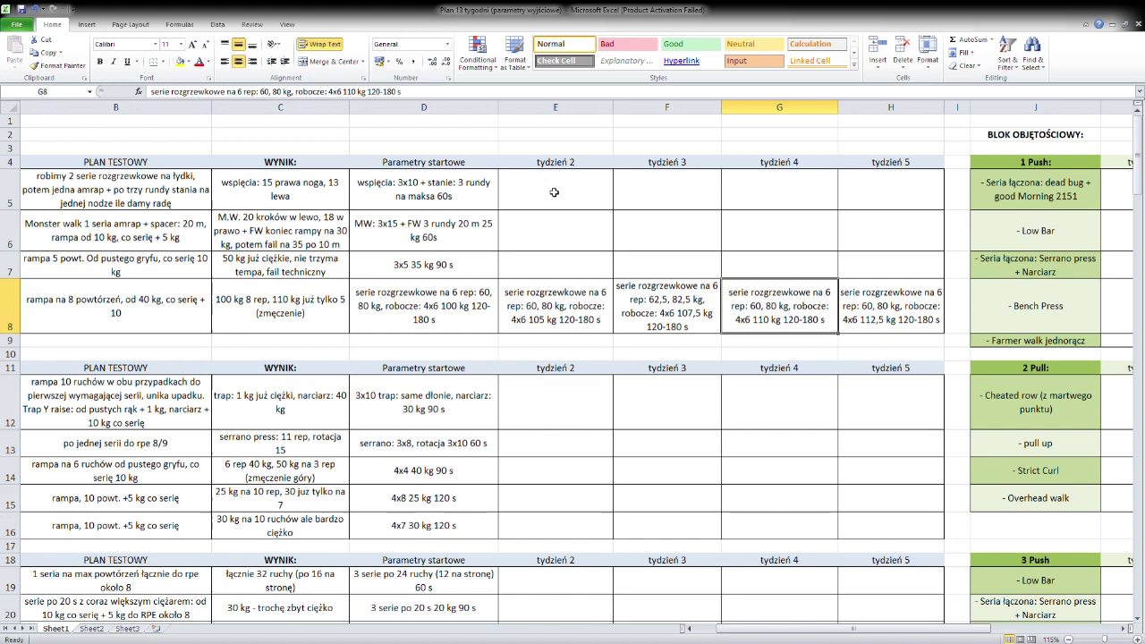
Set the warm-up weights for Przysiad High Bar in tydzień 4 to 65 and 85 kg.
{"action": "left_click", "coordinate": [271, 94]}
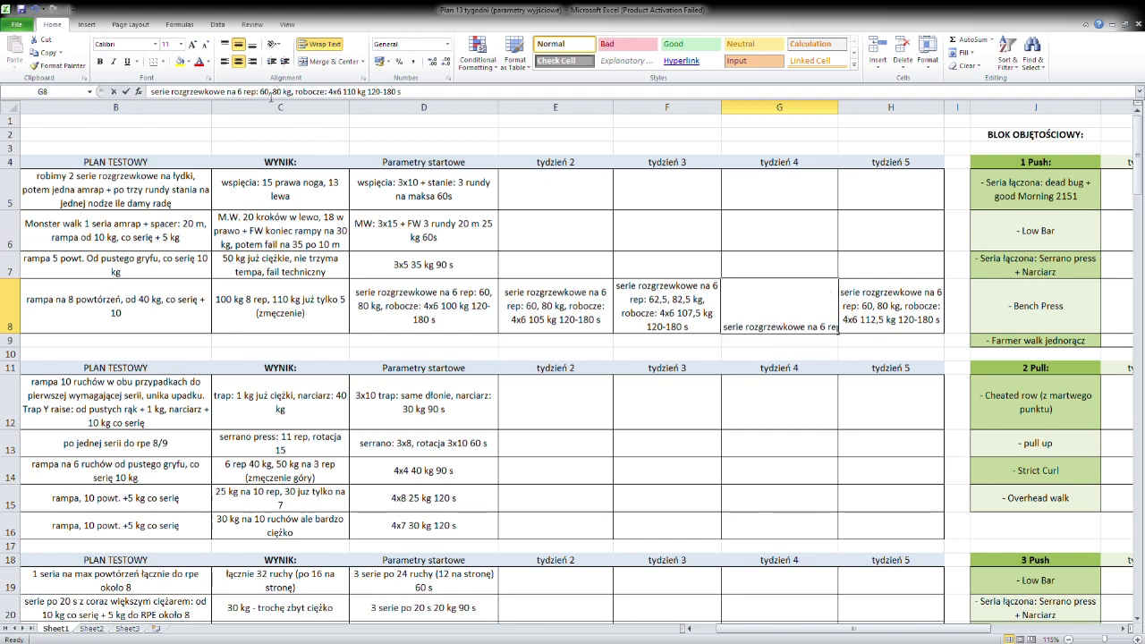
{"action": "key", "text": "BackSpace"}
{"action": "type", "text": "5"}
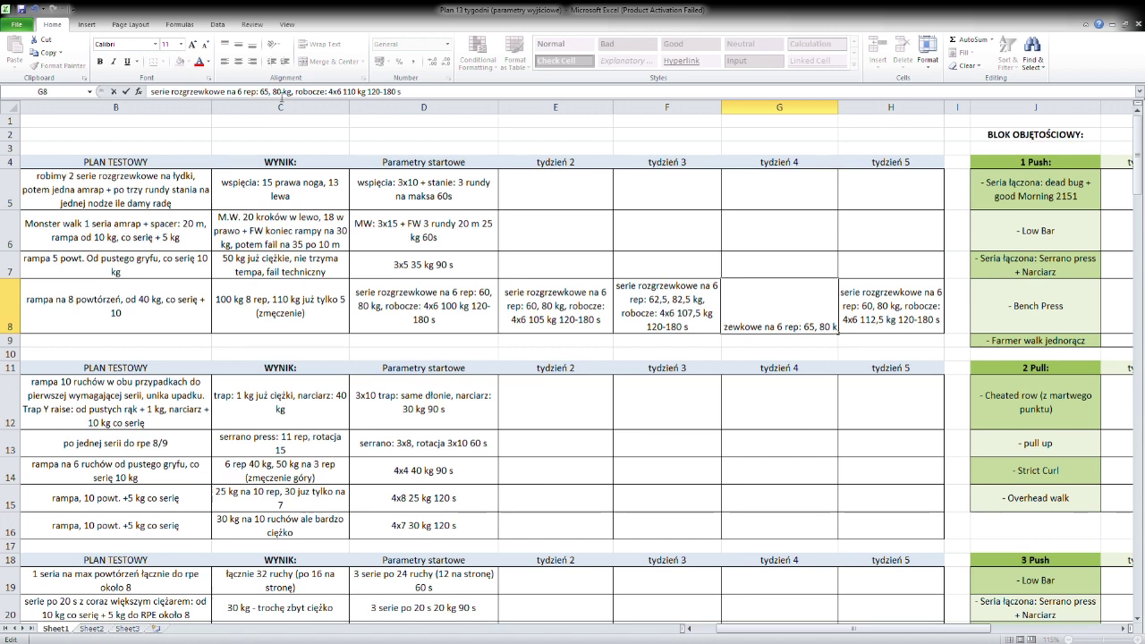
{"action": "left_click", "coordinate": [282, 92]}
{"action": "key", "text": "BackSpace"}
{"action": "type", "text": "5"}
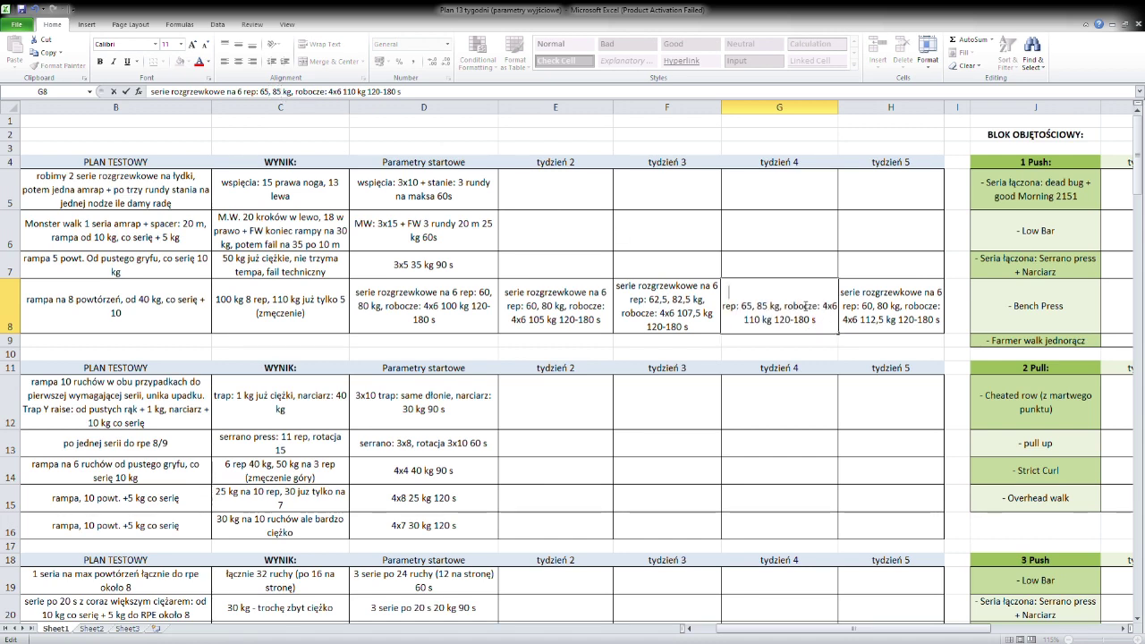
{"action": "left_click", "coordinate": [793, 254]}
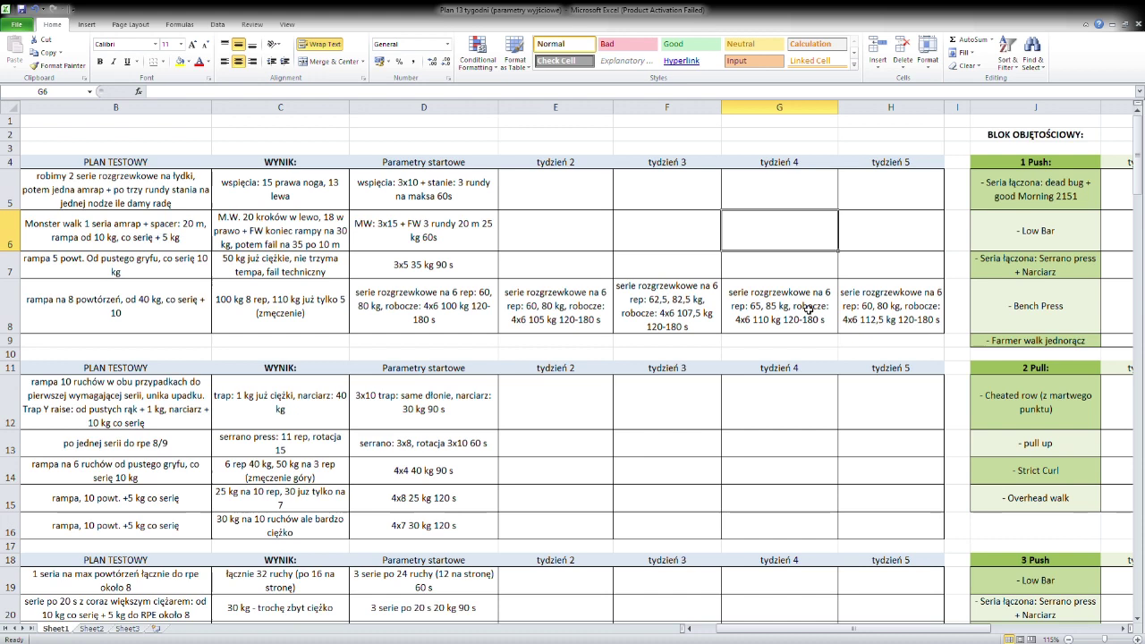
Set the warm-up weights for Przysiad High Bar in tydzień 5 to 67,5 and 87,5 kg.
{"action": "left_click", "coordinate": [885, 312]}
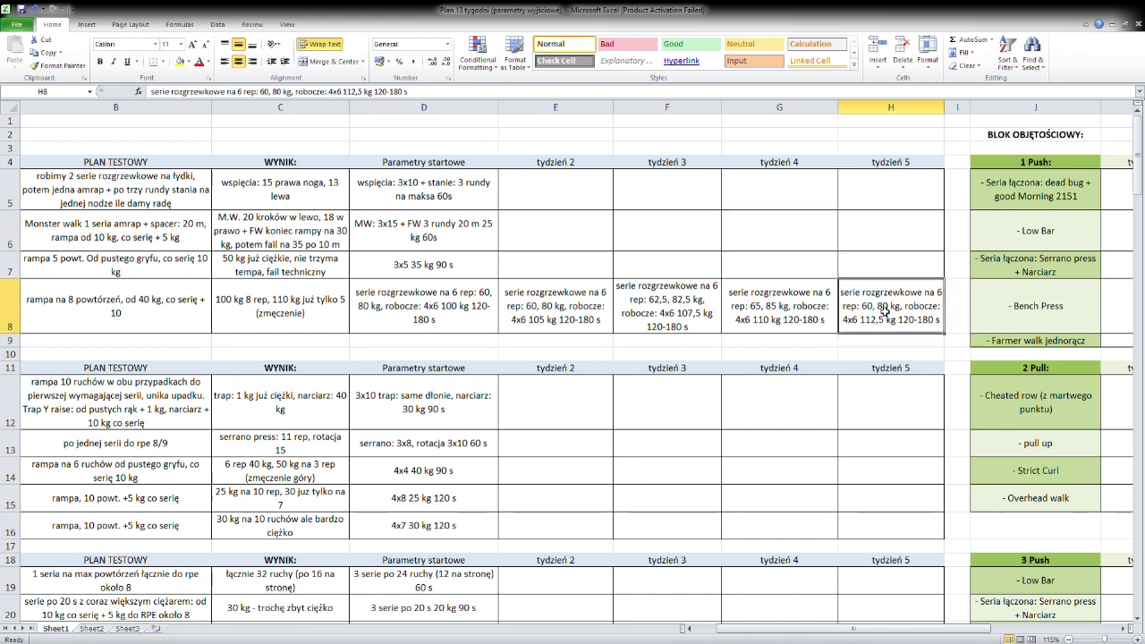
{"action": "left_click", "coordinate": [269, 92]}
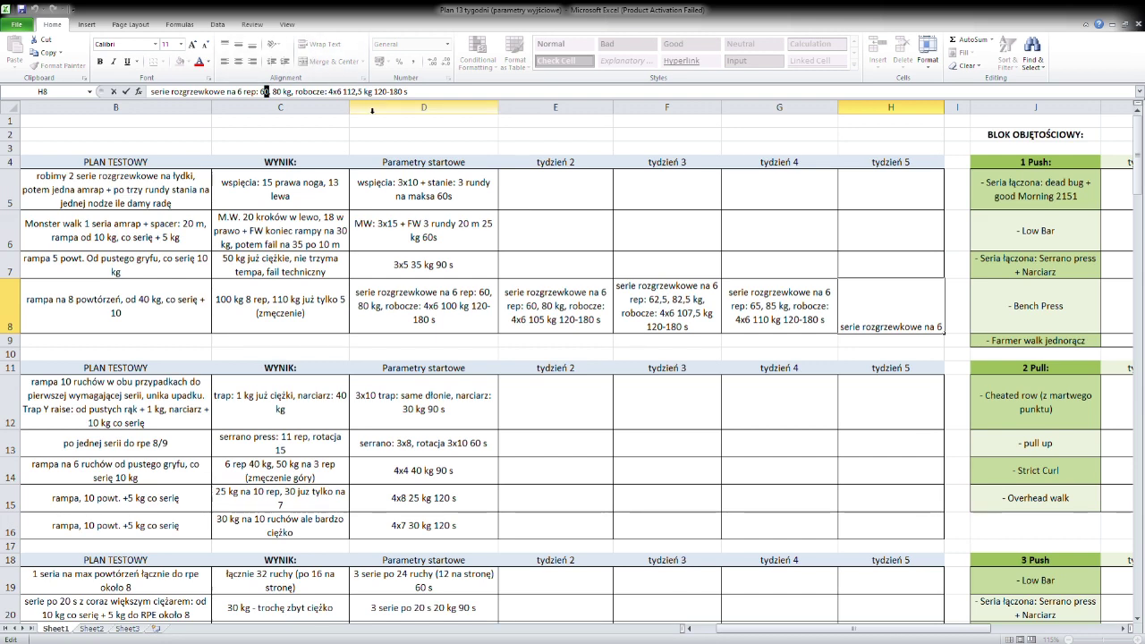
{"action": "type", "text": "67,5"}
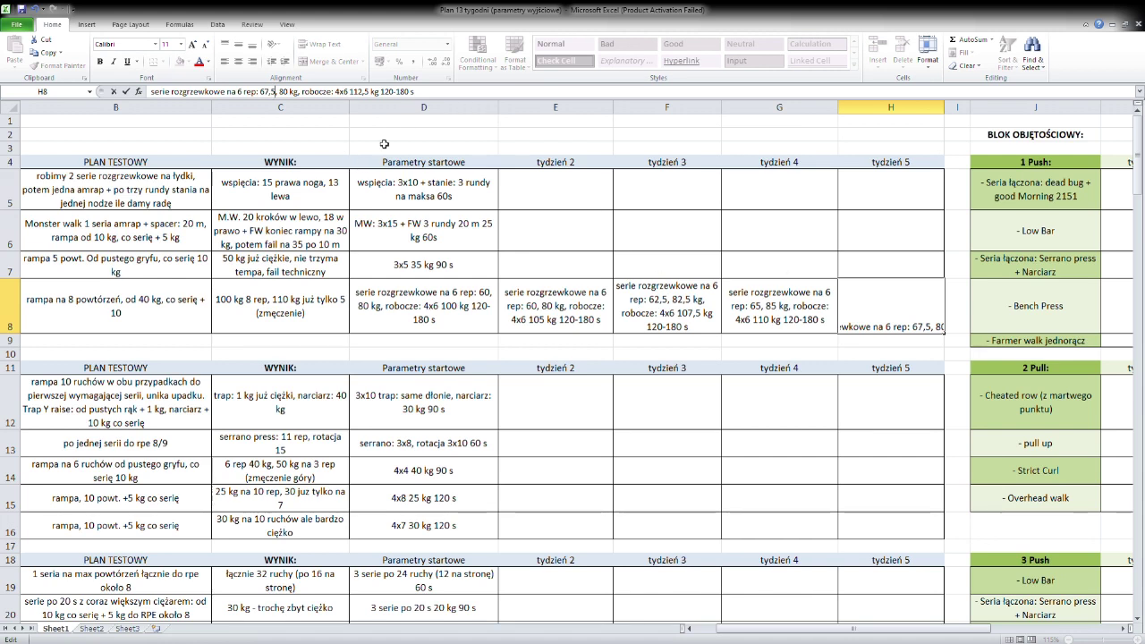
{"action": "left_click", "coordinate": [725, 311]}
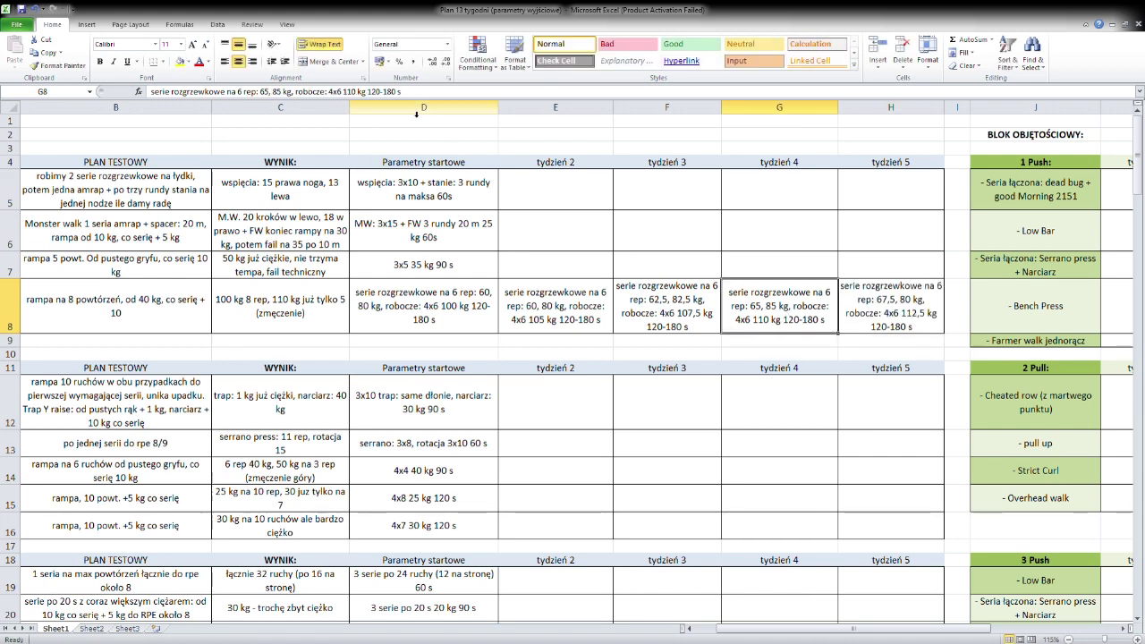
{"action": "key", "text": "Right"}
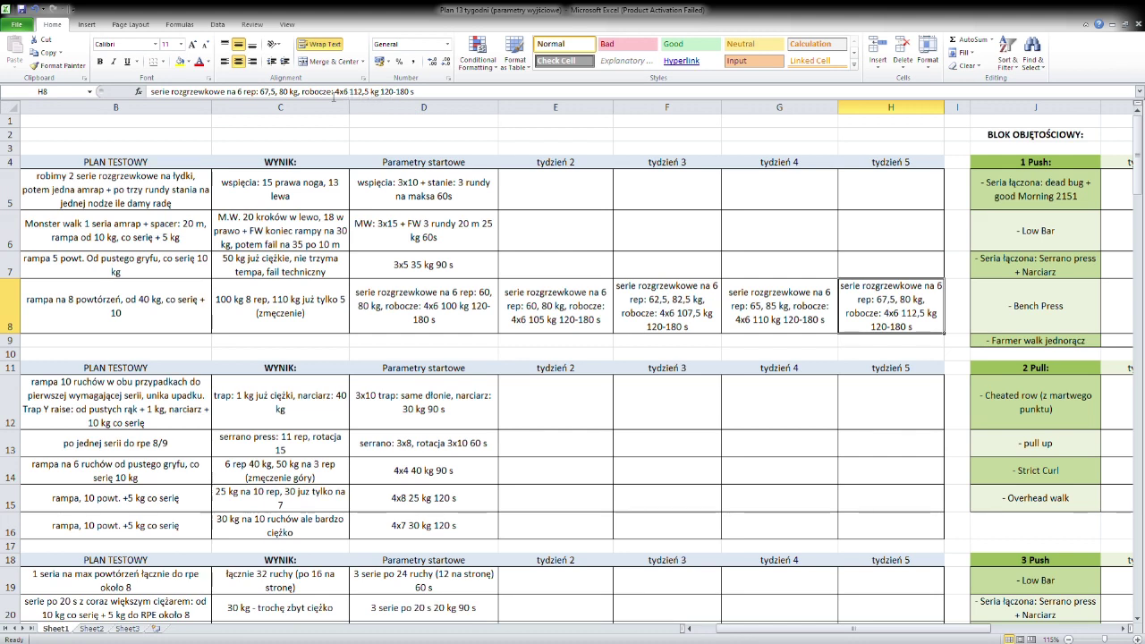
{"action": "left_click", "coordinate": [284, 91]}
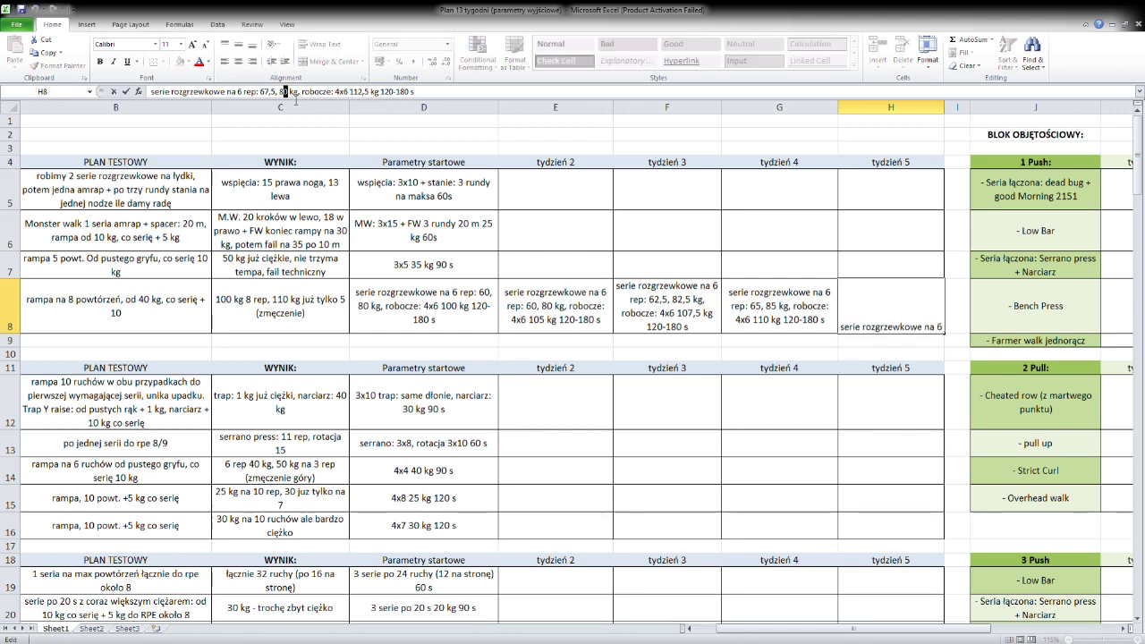
{"action": "type", "text": "7,5"}
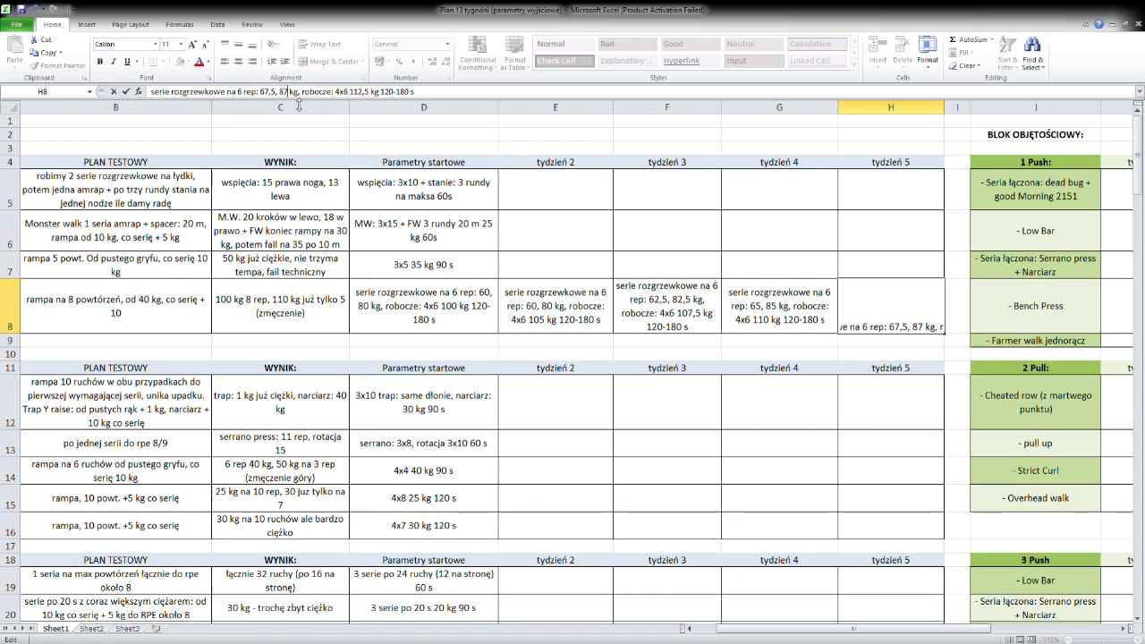
{"action": "left_click", "coordinate": [766, 238]}
Compare the Przysiad High Bar warm-up and working weights across tydzień 2 to tydzień 5.
{"action": "left_click", "coordinate": [881, 308]}
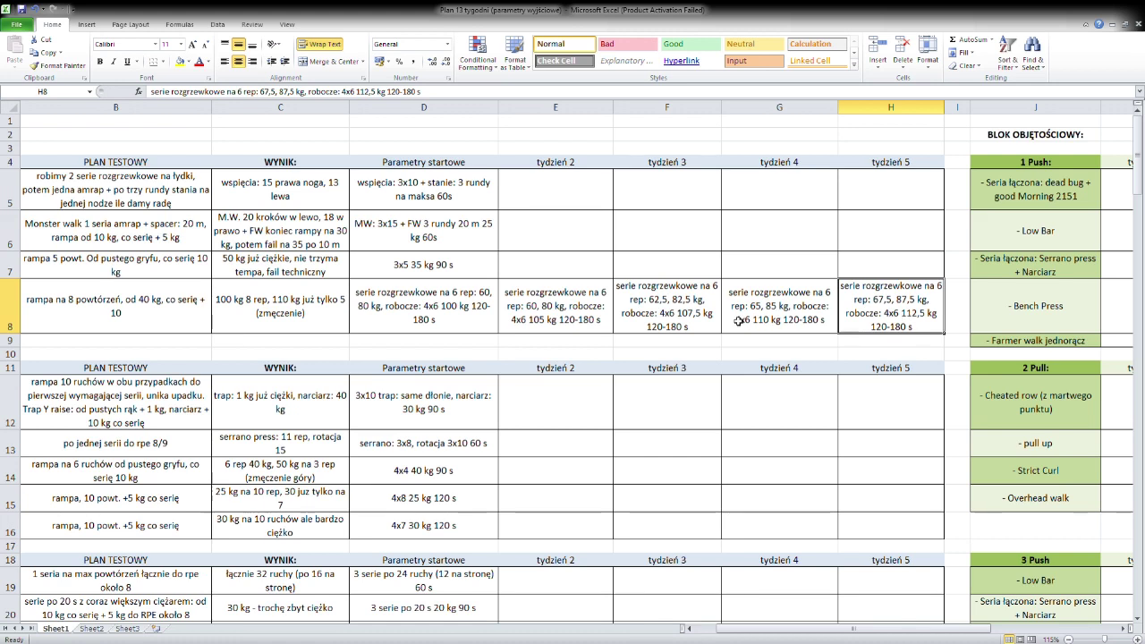
{"action": "left_click", "coordinate": [660, 302]}
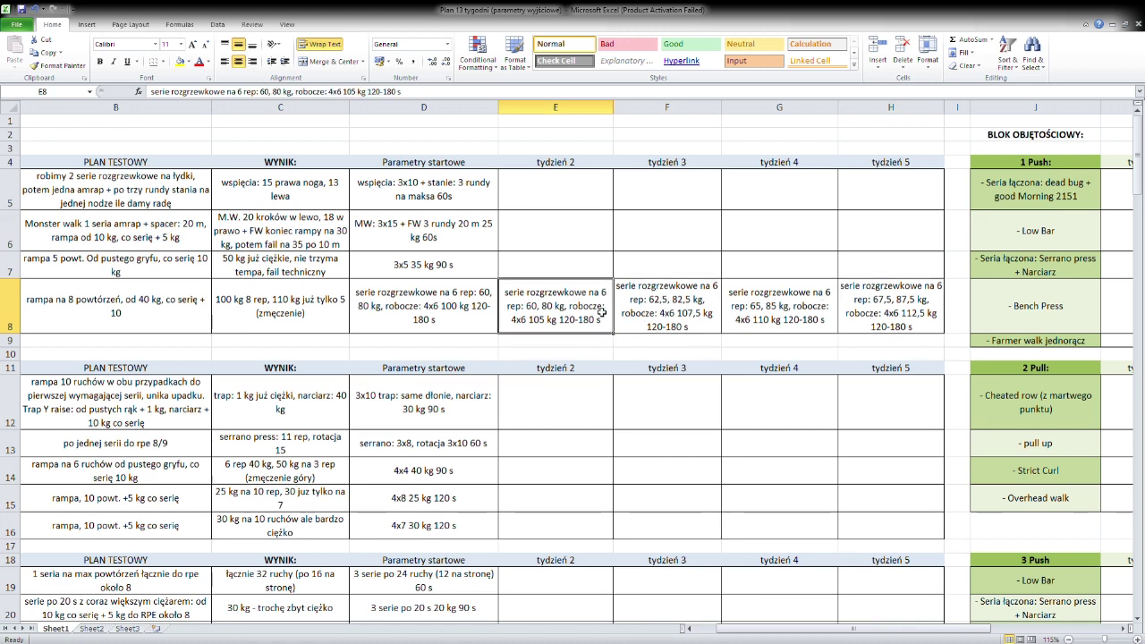
{"action": "left_click", "coordinate": [779, 304]}
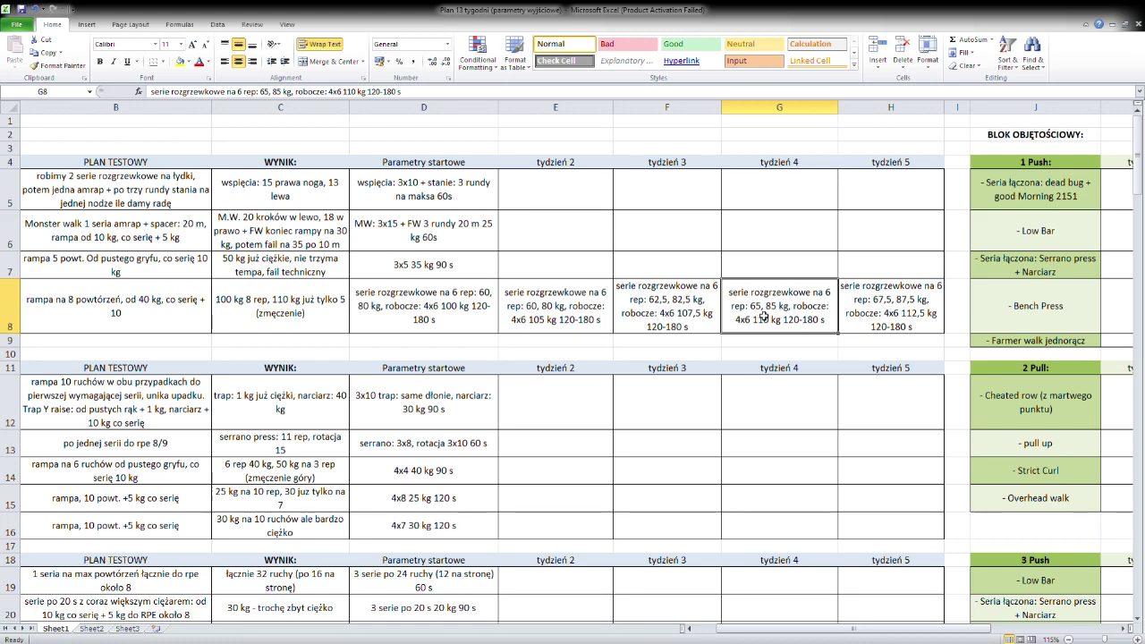
{"action": "left_click", "coordinate": [711, 314]}
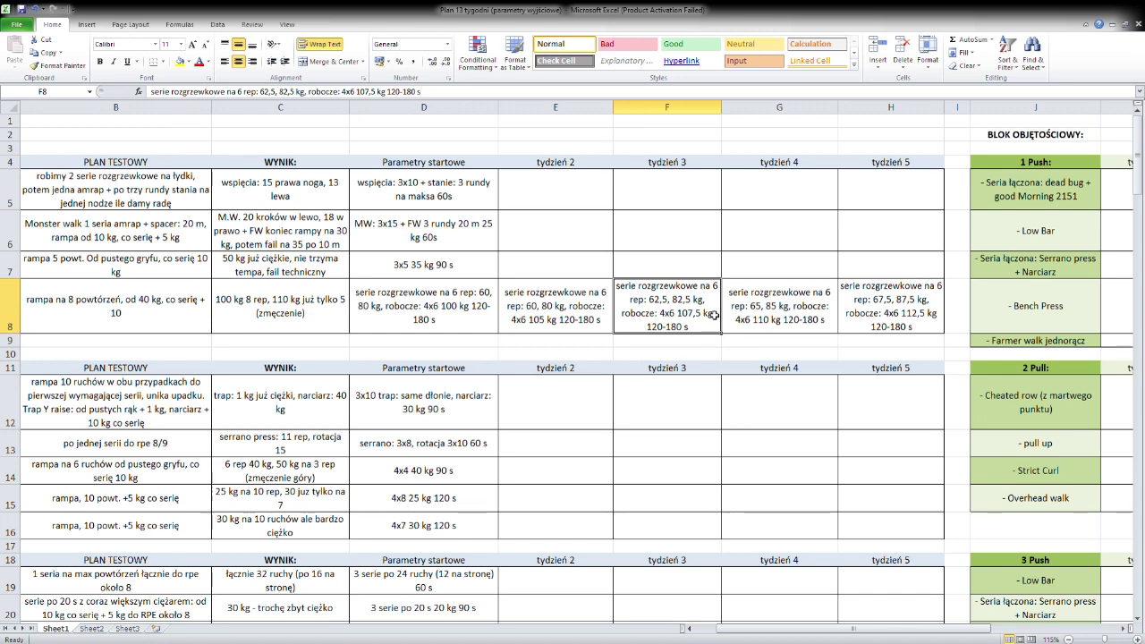
{"action": "left_click", "coordinate": [781, 316]}
{"action": "left_click", "coordinate": [883, 315]}
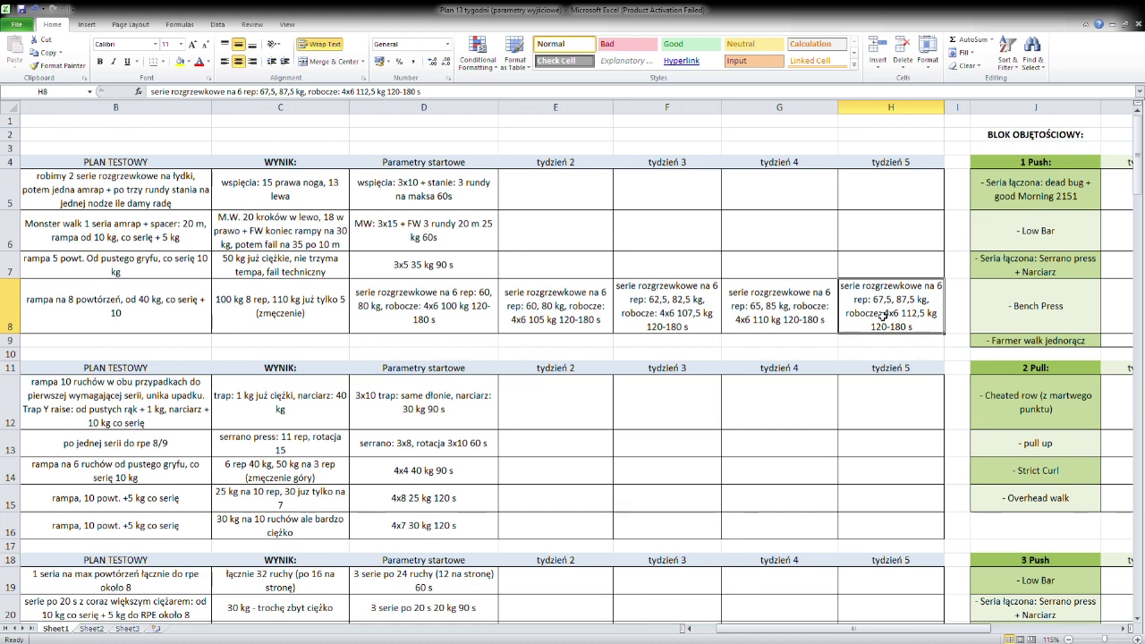
{"action": "left_click", "coordinate": [807, 308]}
{"action": "left_click", "coordinate": [865, 317]}
{"action": "left_click", "coordinate": [695, 314]}
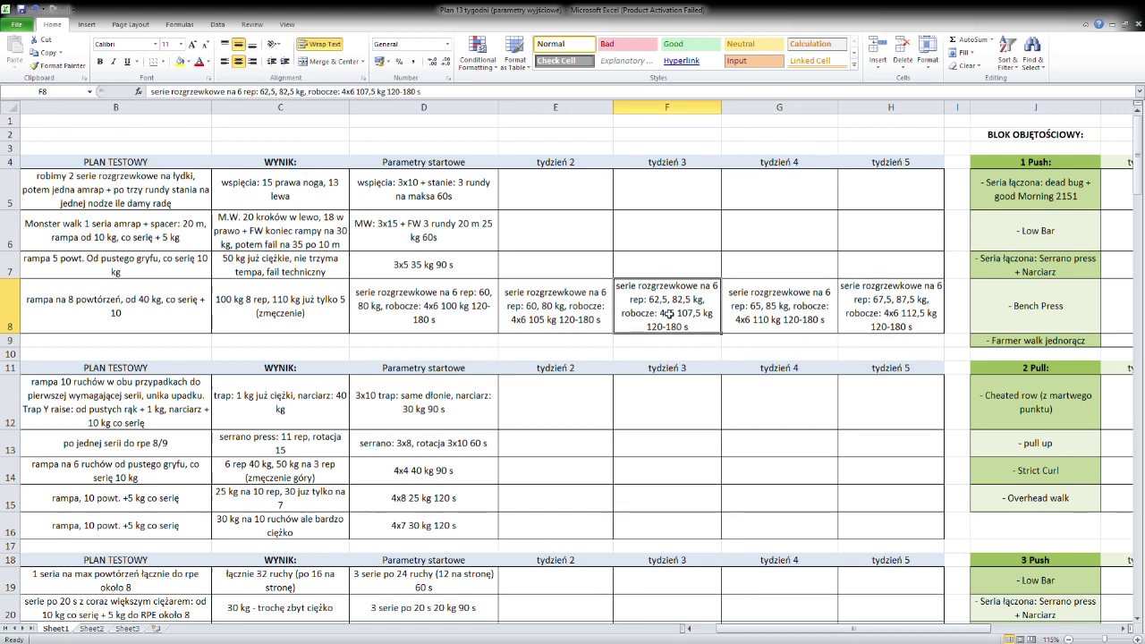
{"action": "left_click", "coordinate": [599, 312]}
{"action": "left_click", "coordinate": [665, 311]}
{"action": "left_click", "coordinate": [767, 310]}
{"action": "left_click", "coordinate": [877, 315]}
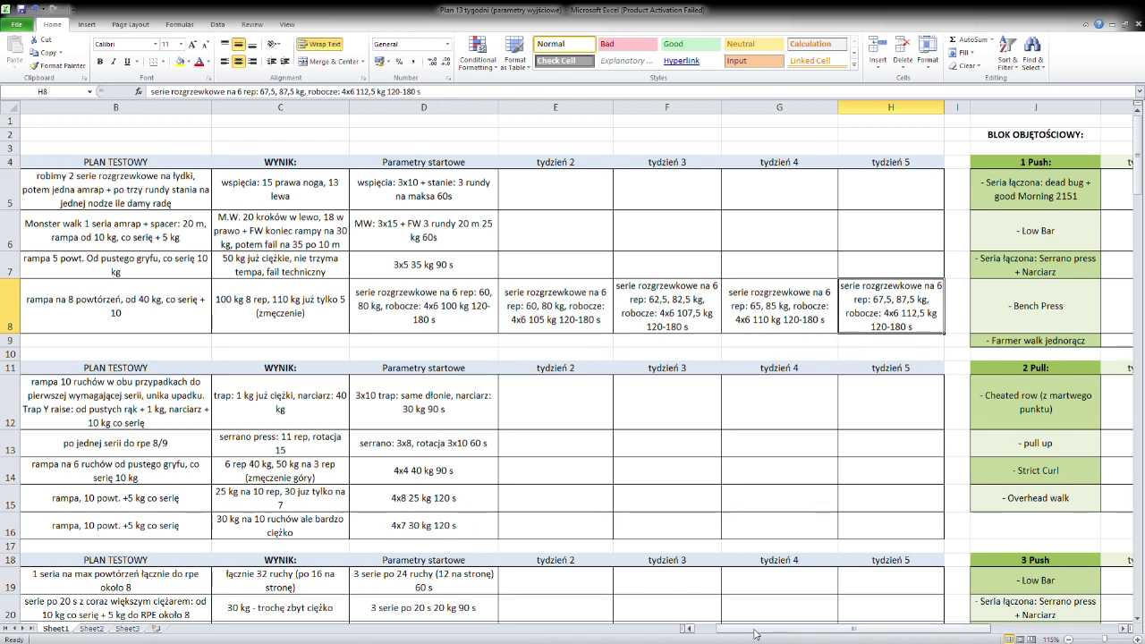
Review the exercises and starting parameters of all five trainings in BLOK NAPRAWCZY.
{"action": "left_click", "coordinate": [687, 628]}
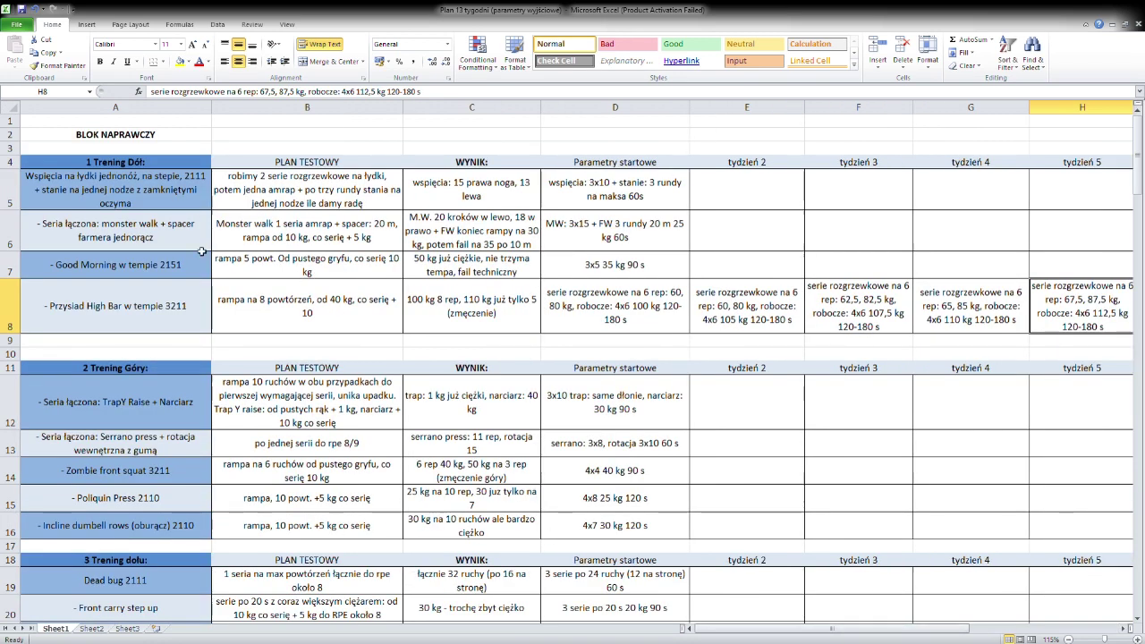
{"action": "scroll", "coordinate": [211, 420], "scroll_direction": "down", "scroll_amount": 4}
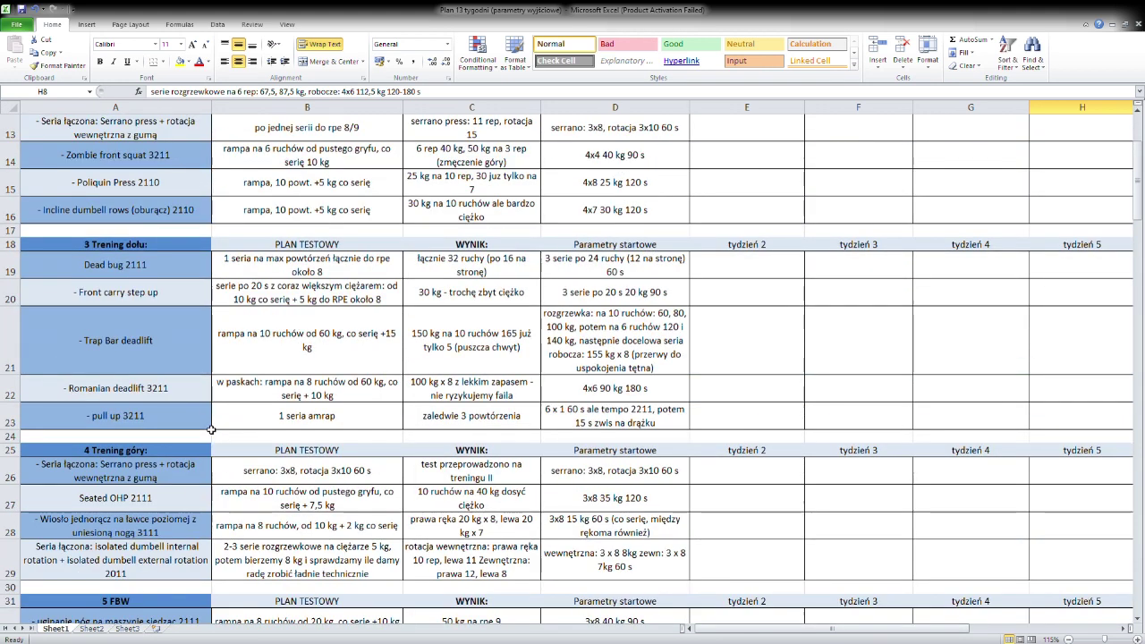
{"action": "scroll", "coordinate": [211, 430], "scroll_direction": "down", "scroll_amount": 1}
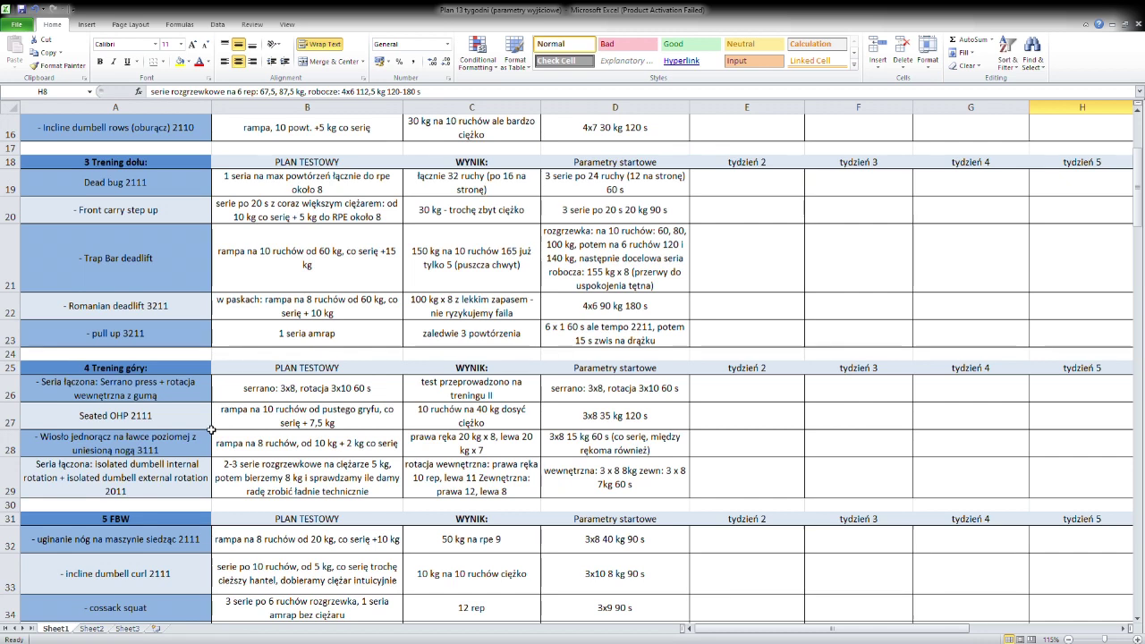
{"action": "scroll", "coordinate": [211, 429], "scroll_direction": "down", "scroll_amount": 1}
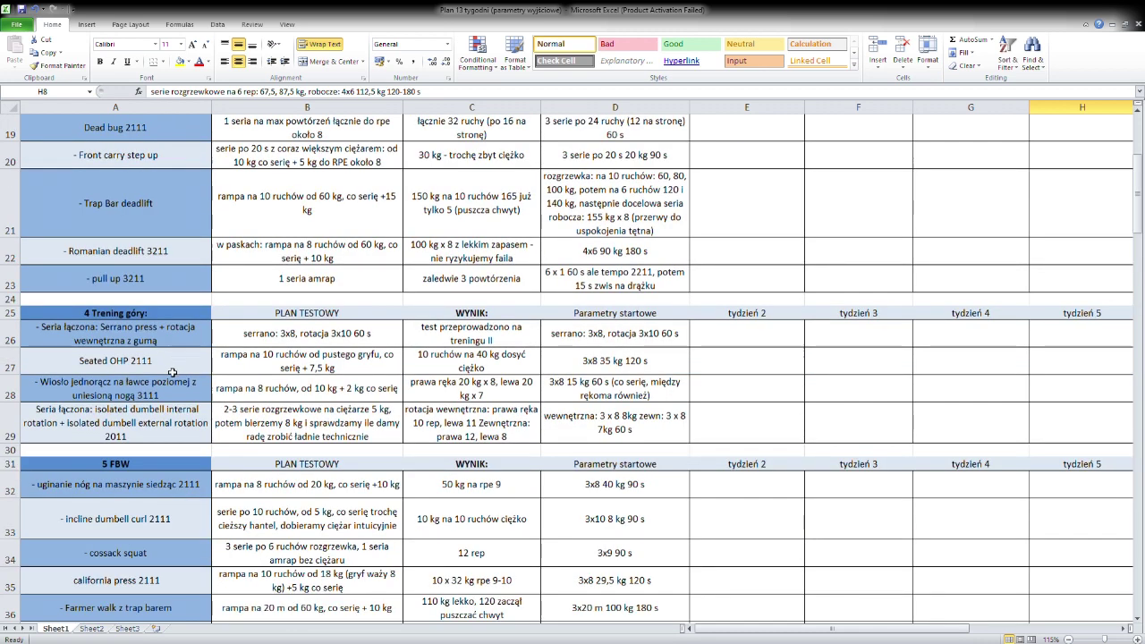
{"action": "scroll", "coordinate": [171, 366], "scroll_direction": "down", "scroll_amount": 1}
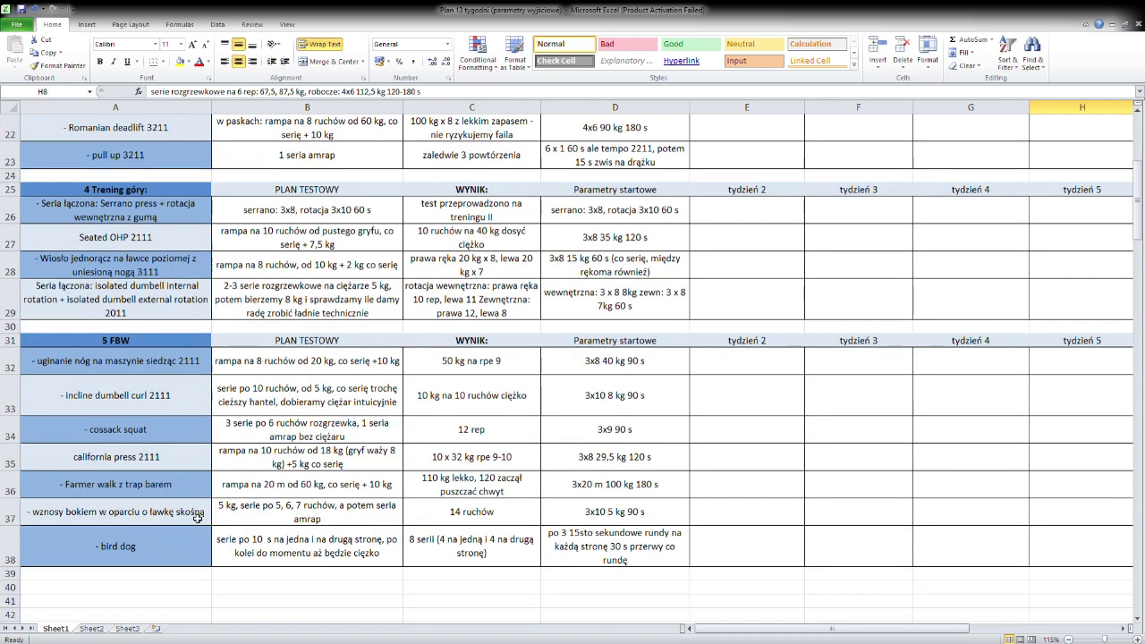
{"action": "scroll", "coordinate": [197, 530], "scroll_direction": "up", "scroll_amount": 7}
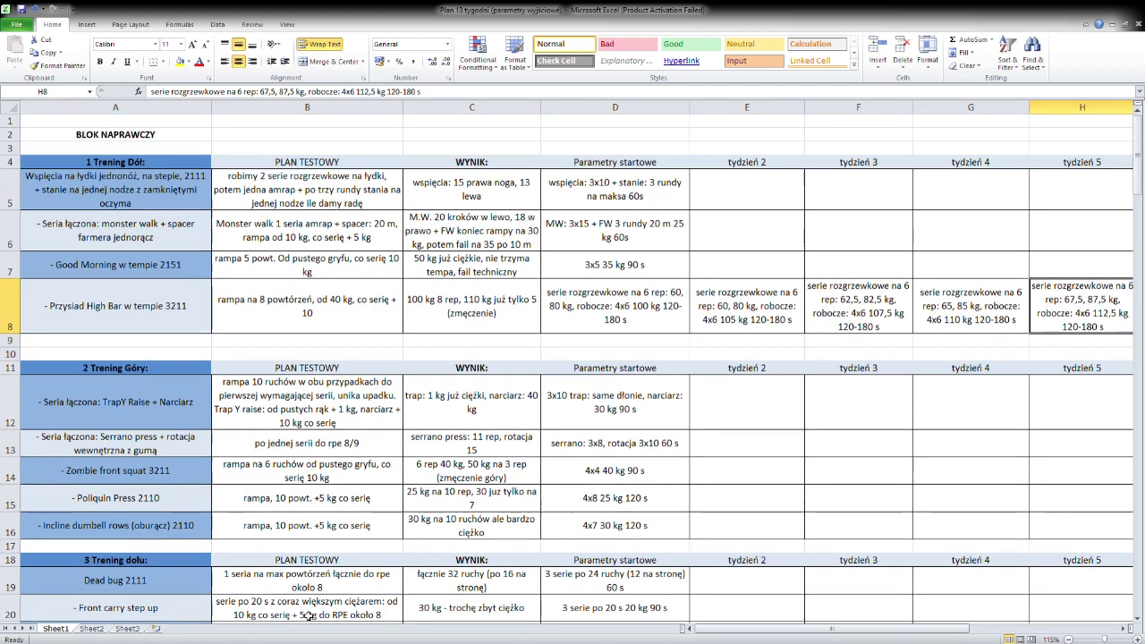
Clear the Przysiad High Bar entries in tydzień 2, 3, 4 and 5.
{"action": "left_click_drag", "start_coordinate": [764, 633], "coordinate": [802, 633]}
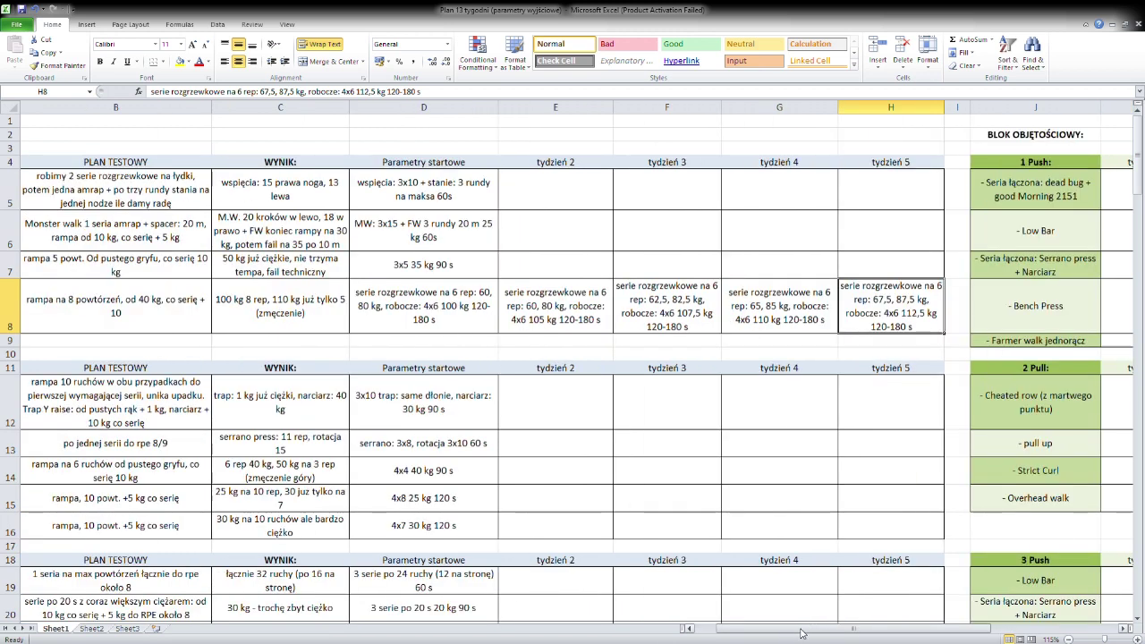
{"action": "left_click", "coordinate": [691, 317]}
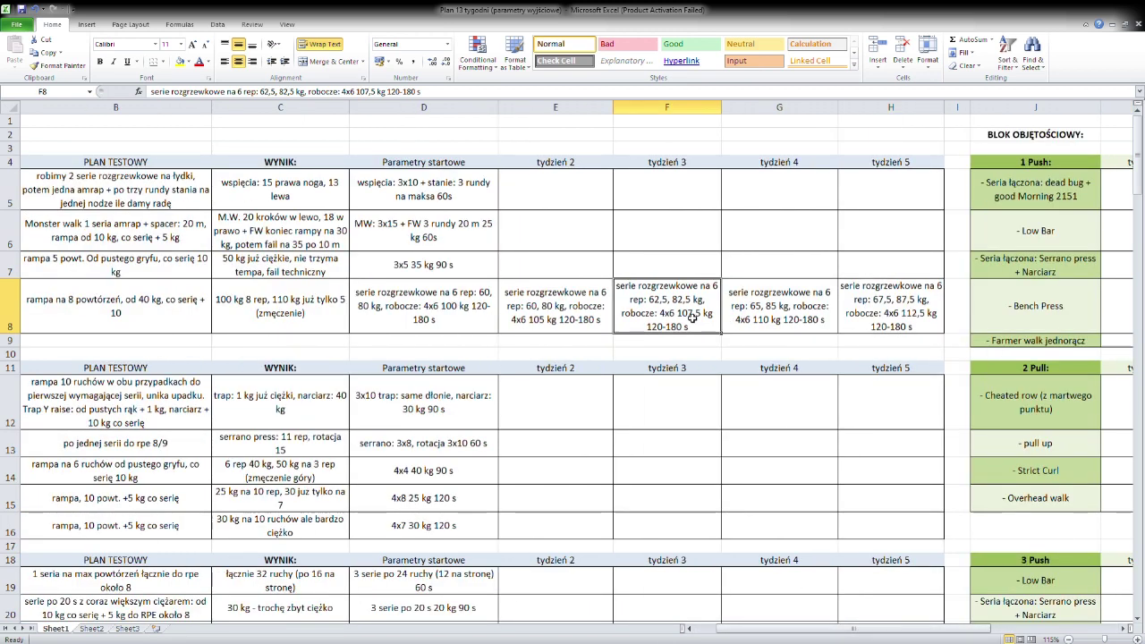
{"action": "key", "text": "BackSpace"}
{"action": "left_click", "coordinate": [758, 320]}
{"action": "key", "text": "BackSpace"}
{"action": "left_click", "coordinate": [872, 320]}
{"action": "key", "text": "BackSpace"}
{"action": "left_click", "coordinate": [597, 319]}
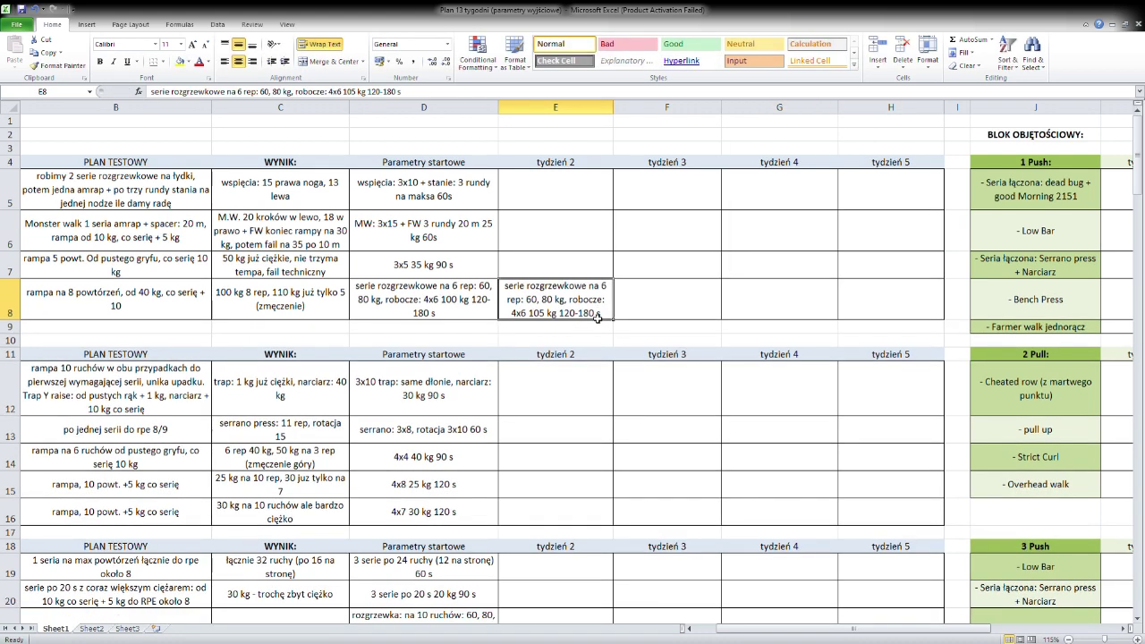
{"action": "key", "text": "BackSpace"}
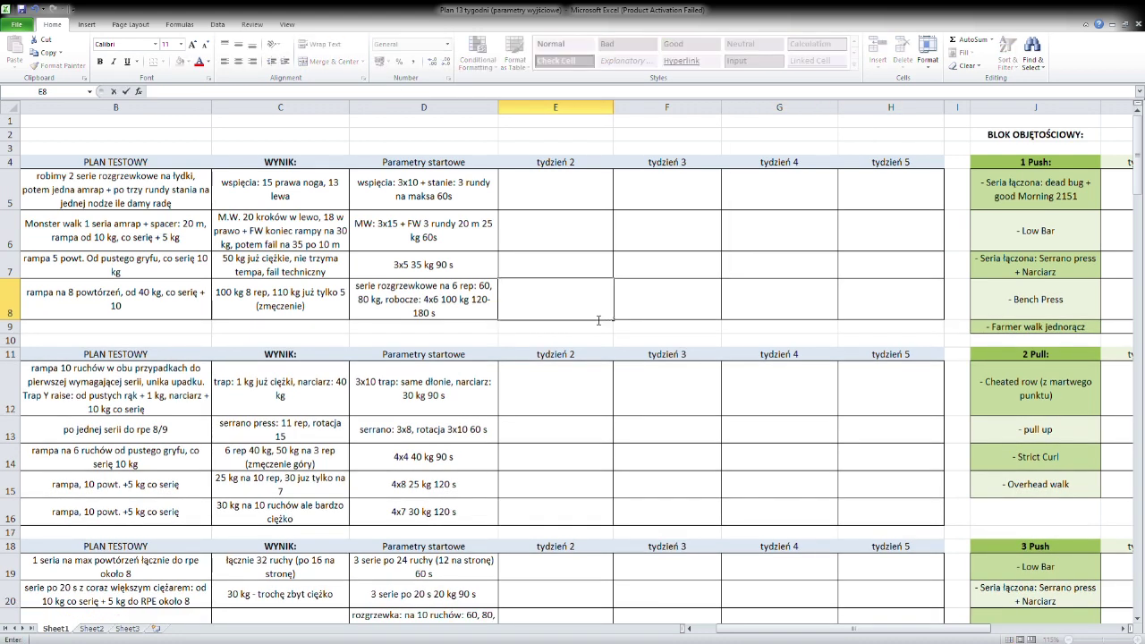
Copy the Parametry startowe entry for Przysiad High Bar into tydzień 2 and set its working sets to 6x6.
{"action": "left_click", "coordinate": [446, 303]}
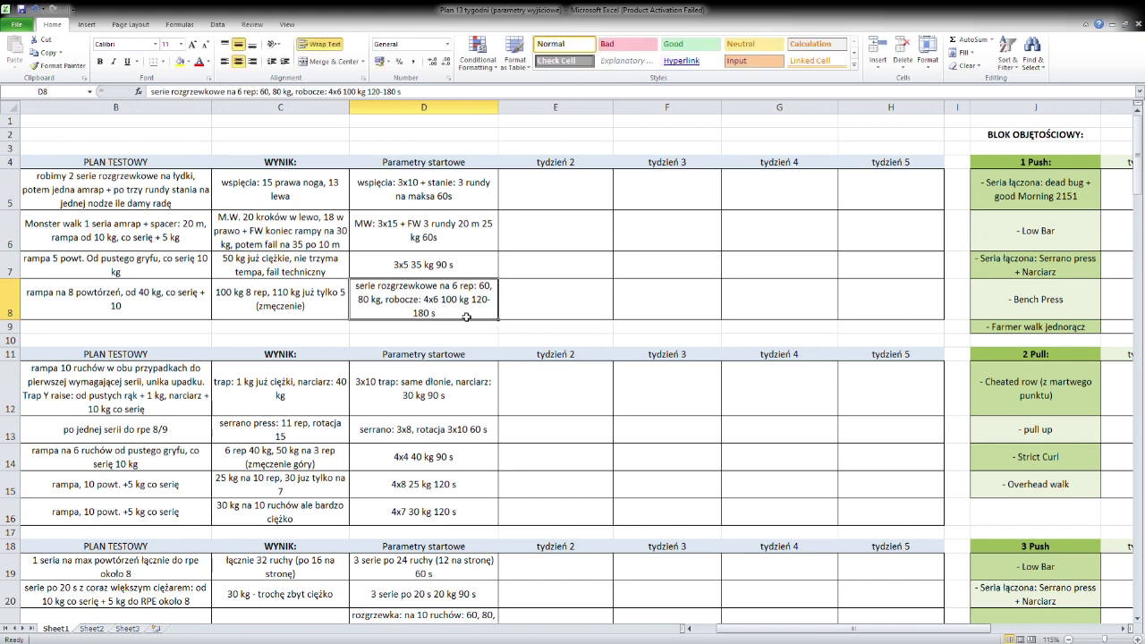
{"action": "key", "text": "ctrl+c"}
{"action": "left_click", "coordinate": [565, 301]}
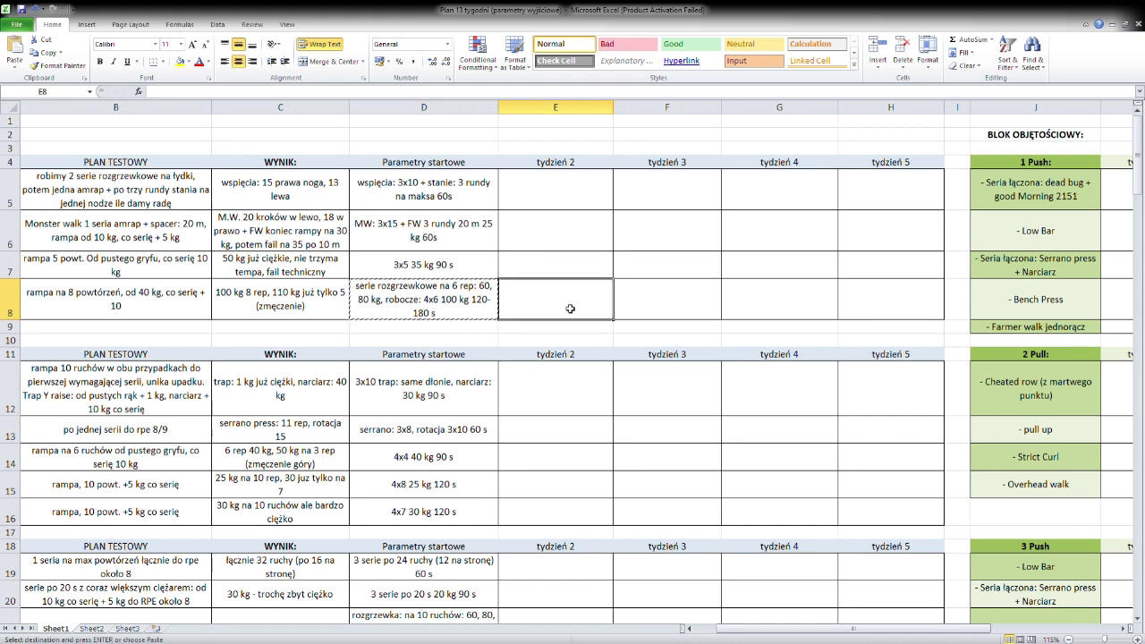
{"action": "key", "text": "ctrl+v"}
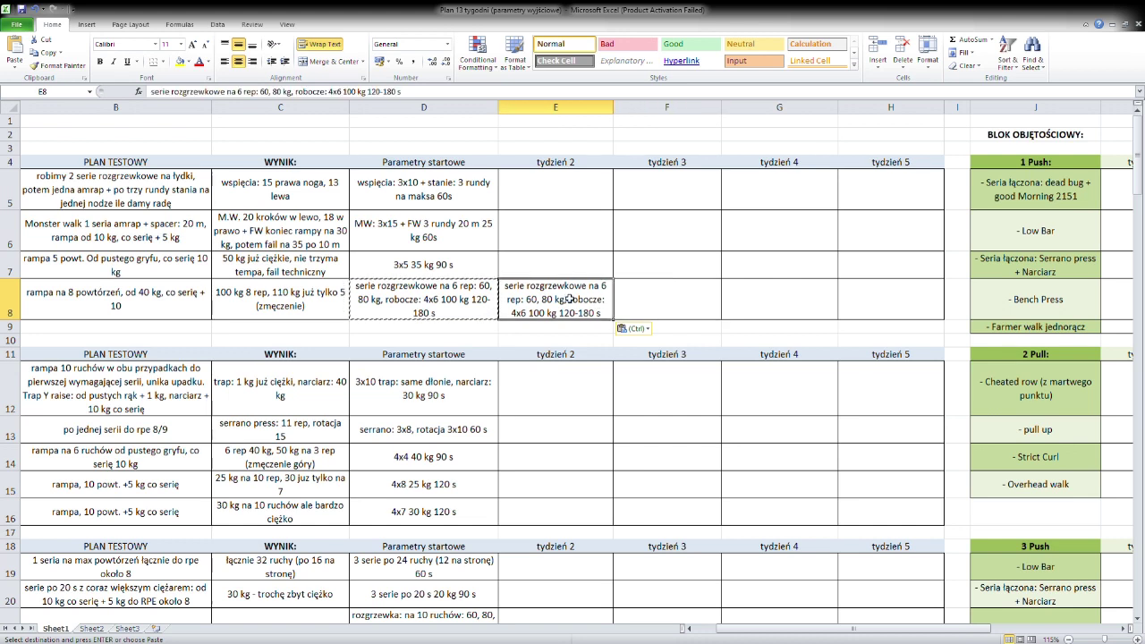
{"action": "left_click", "coordinate": [339, 96]}
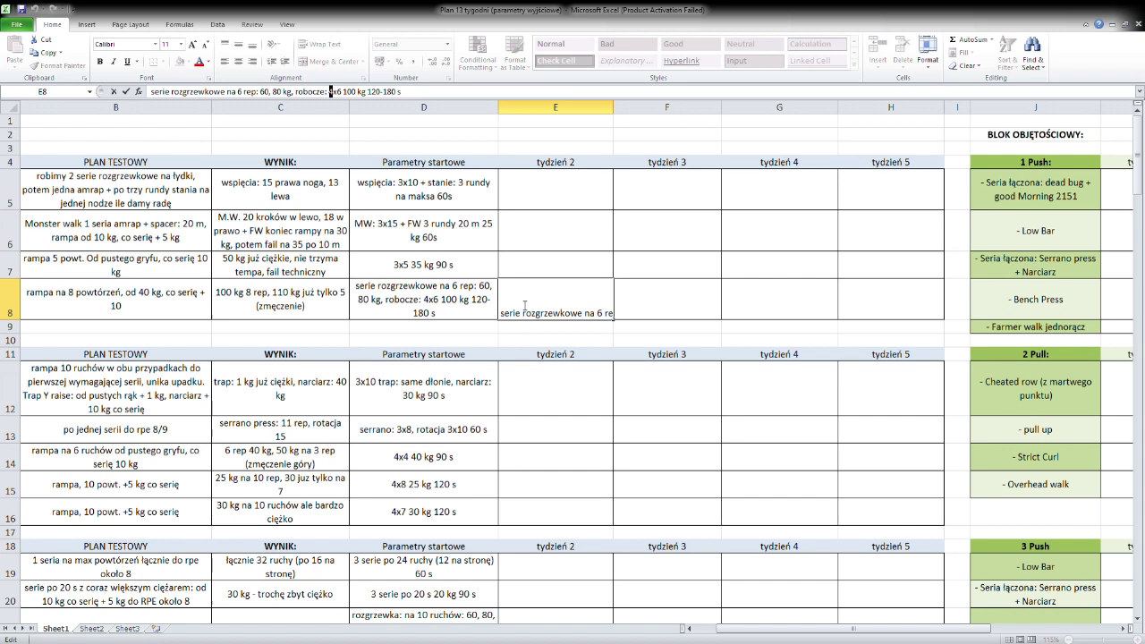
{"action": "type", "text": "6"}
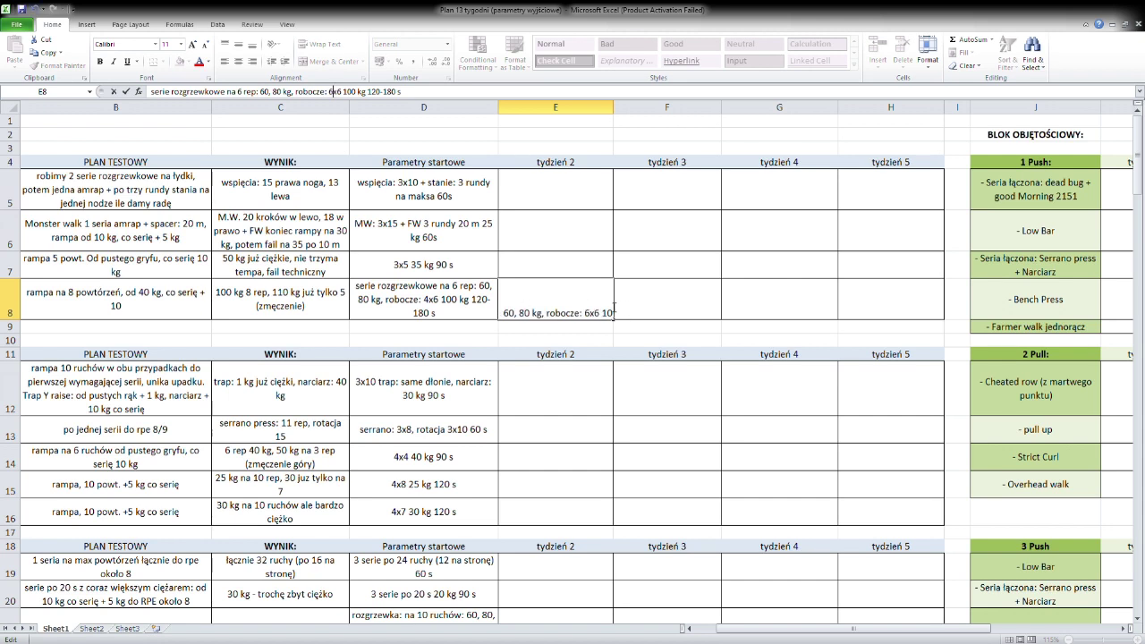
{"action": "key", "text": "ctrl+Return"}
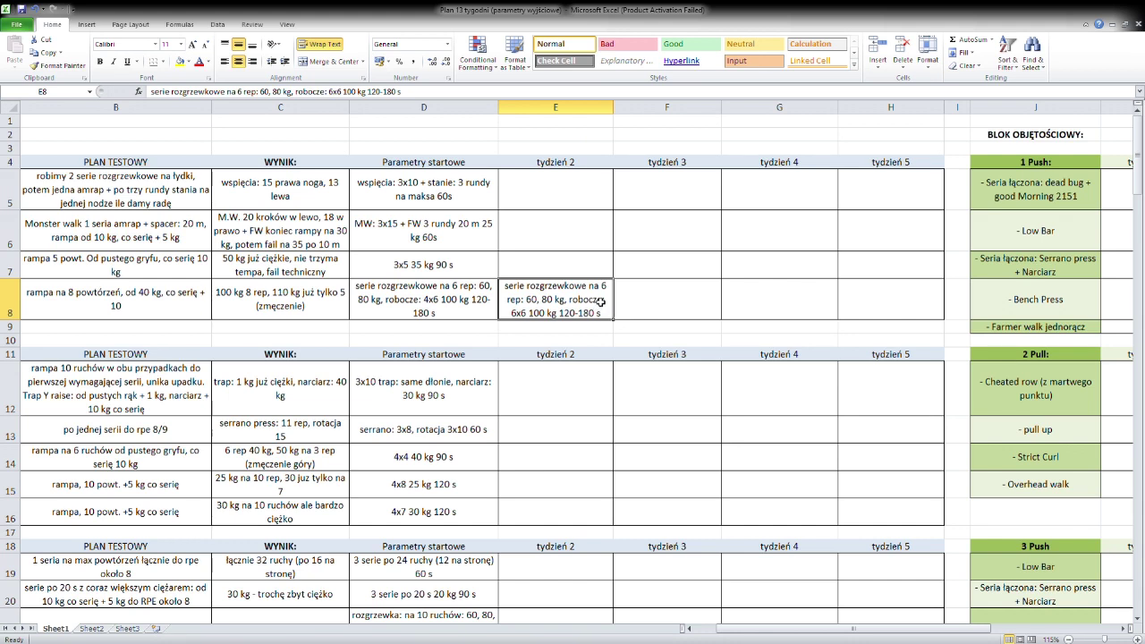
Copy the tydzień 2 entry for Przysiad High Bar into tydzień 3 and set its working-set weight to 102,5 kg.
{"action": "key", "text": "ctrl+c"}
{"action": "left_click", "coordinate": [659, 301]}
{"action": "key", "text": "ctrl+v"}
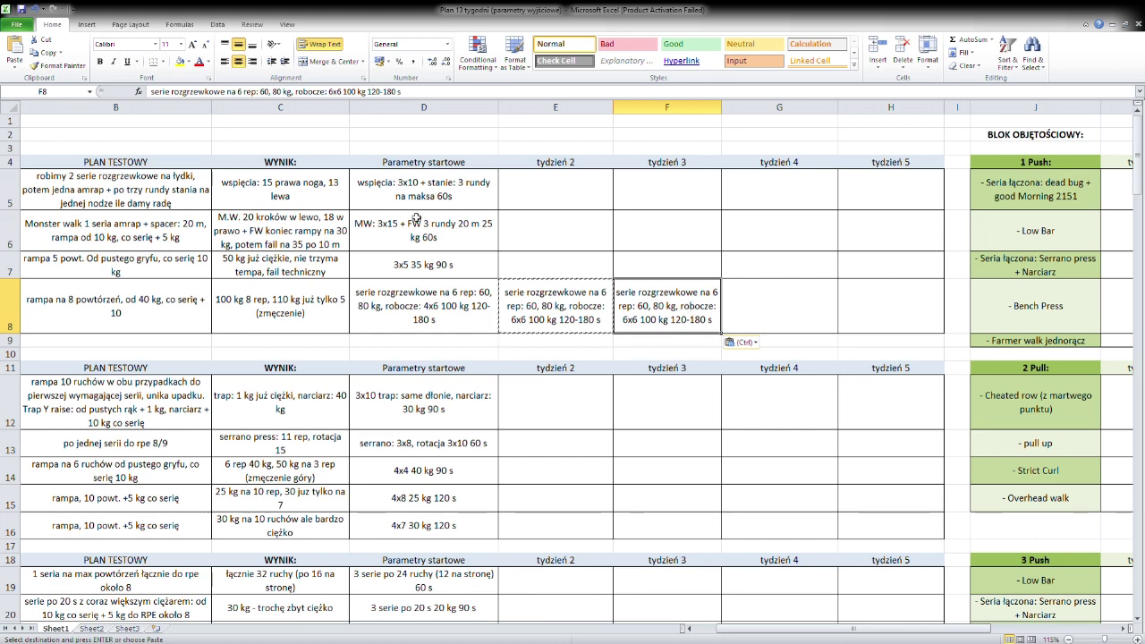
{"action": "left_click", "coordinate": [271, 93]}
{"action": "key", "text": "shift+Left"}
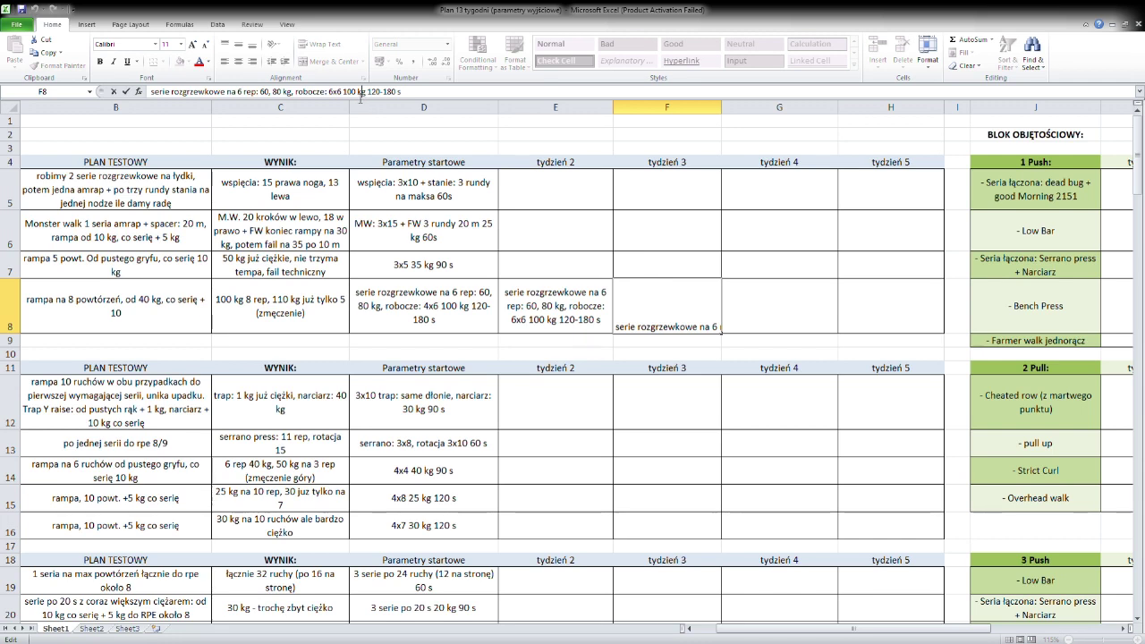
{"action": "key", "text": "BackSpace"}
{"action": "type", "text": "2,5"}
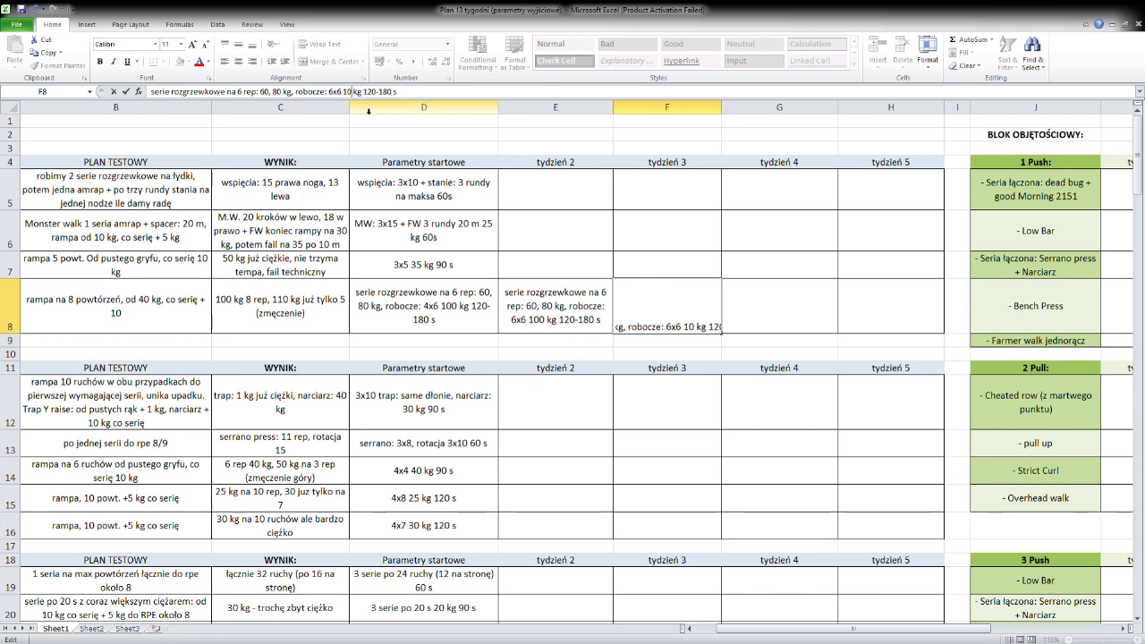
{"action": "left_click", "coordinate": [756, 292]}
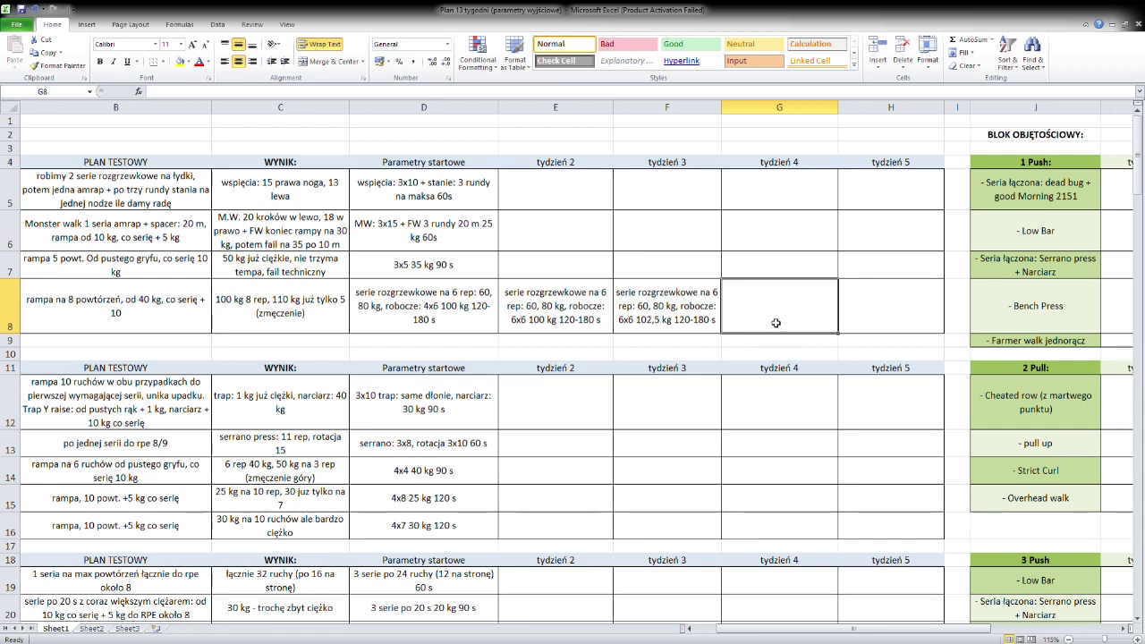
Copy the tydzień 3 entry for Przysiad High Bar into tydzień 4 and set its working-set weight to 105 kg.
{"action": "left_click", "coordinate": [709, 308]}
{"action": "key", "text": "ctrl+c"}
{"action": "left_click", "coordinate": [759, 307]}
{"action": "key", "text": "ctrl+v"}
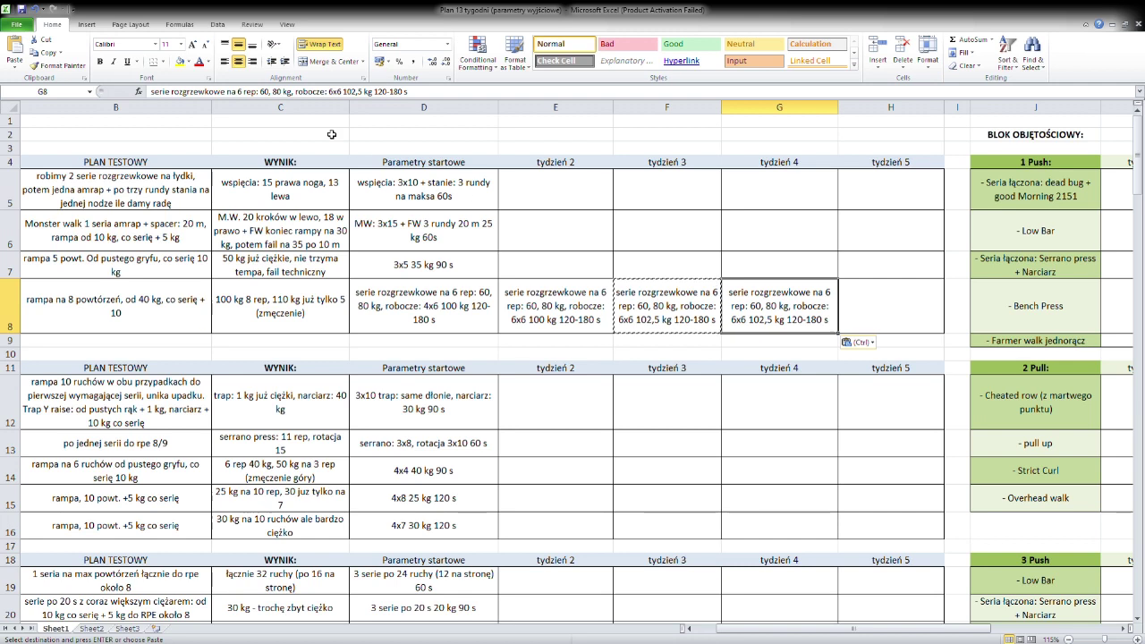
{"action": "left_click", "coordinate": [363, 94]}
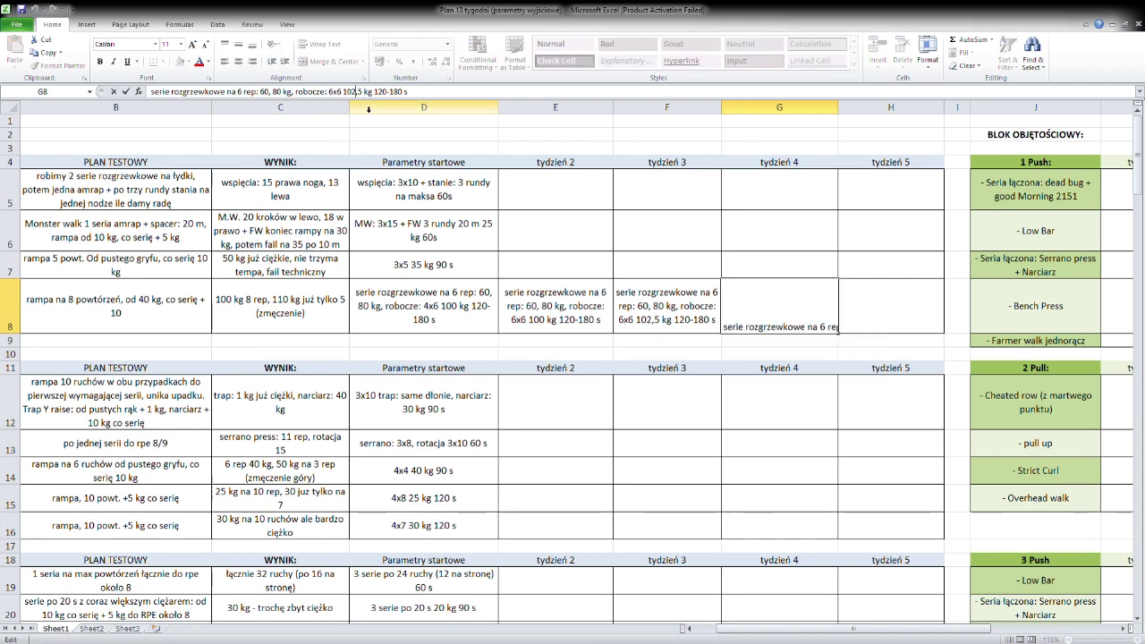
{"action": "key", "text": "BackSpace"}
{"action": "key", "text": "BackSpace"}
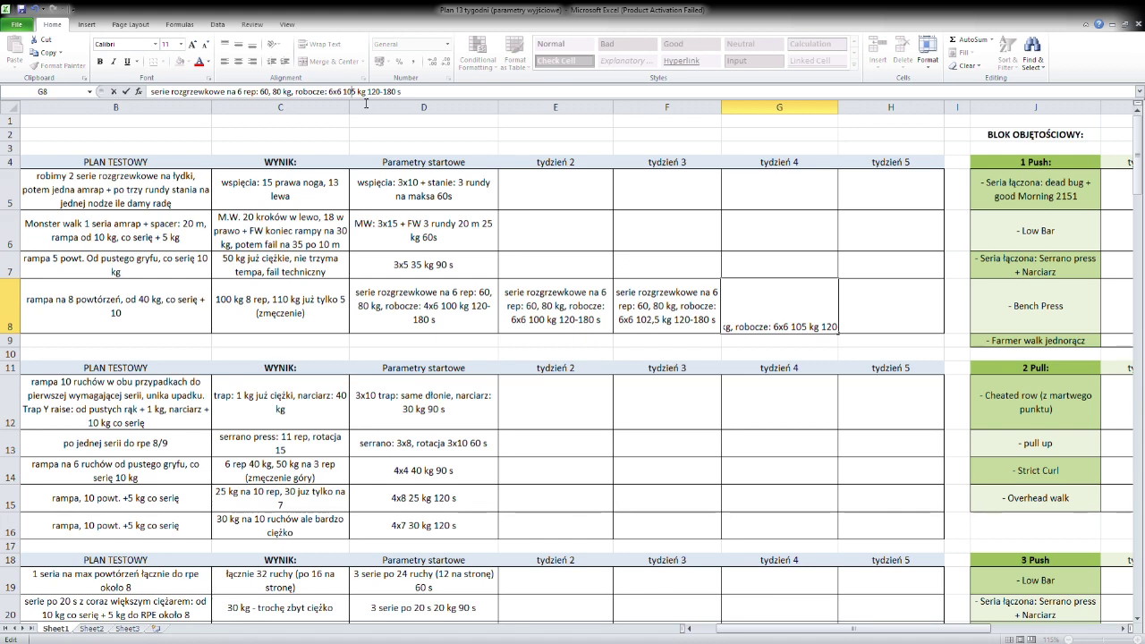
Set the warm-up weights in the tydzień 4 entry for Przysiad High Bar to 62,5 and 82,5 kg.
{"action": "key", "text": "Left"}
{"action": "key", "text": "Left"}
{"action": "key", "text": "Left"}
{"action": "key", "text": "Left"}
{"action": "key", "text": "Left"}
{"action": "key", "text": "Left"}
{"action": "key", "text": "Left"}
{"action": "key", "text": "Left"}
{"action": "key", "text": "Left"}
{"action": "key", "text": "Left"}
{"action": "key", "text": "Left"}
{"action": "key", "text": "Left"}
{"action": "key", "text": "Left"}
{"action": "key", "text": "Left"}
{"action": "key", "text": "Left"}
{"action": "key", "text": "Left"}
{"action": "key", "text": "Left"}
{"action": "key", "text": "Left"}
{"action": "key", "text": "Left"}
{"action": "key", "text": "Left"}
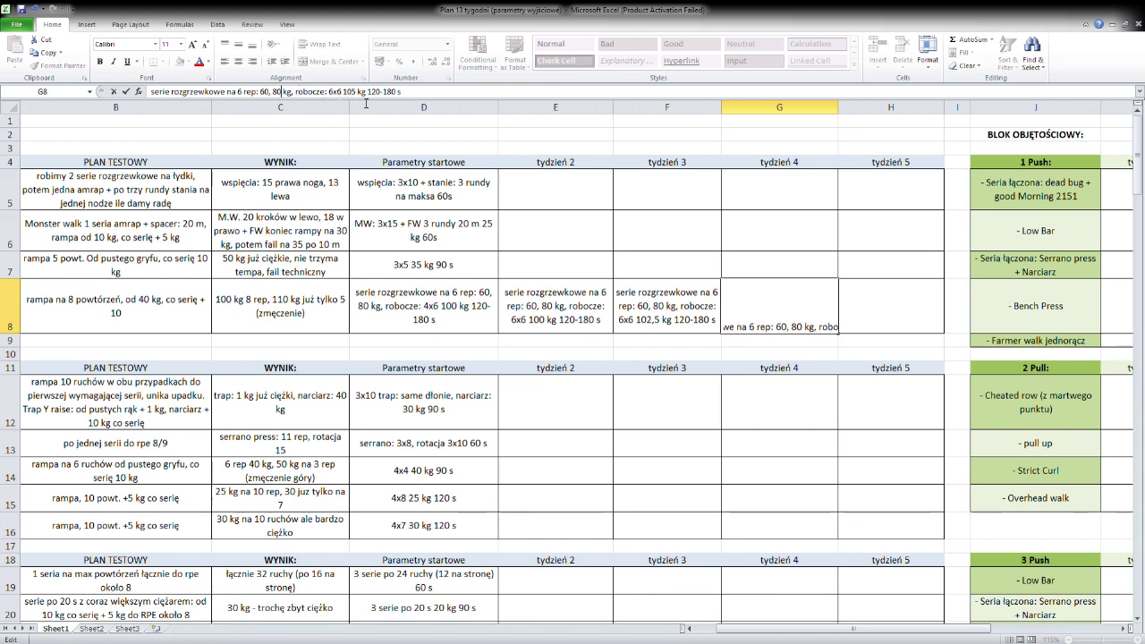
{"action": "key", "text": "BackSpace"}
{"action": "type", "text": ",5"}
{"action": "key", "text": "Left"}
{"action": "key", "text": "Left"}
{"action": "key", "text": "BackSpace"}
{"action": "type", "text": "2,5"}
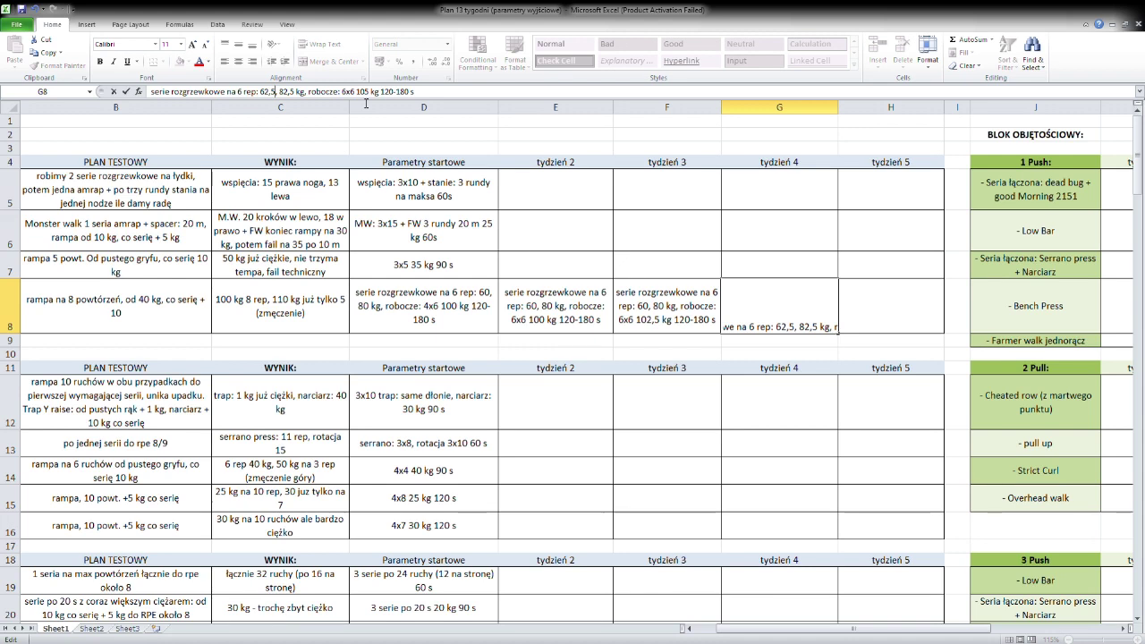
{"action": "left_click", "coordinate": [813, 264]}
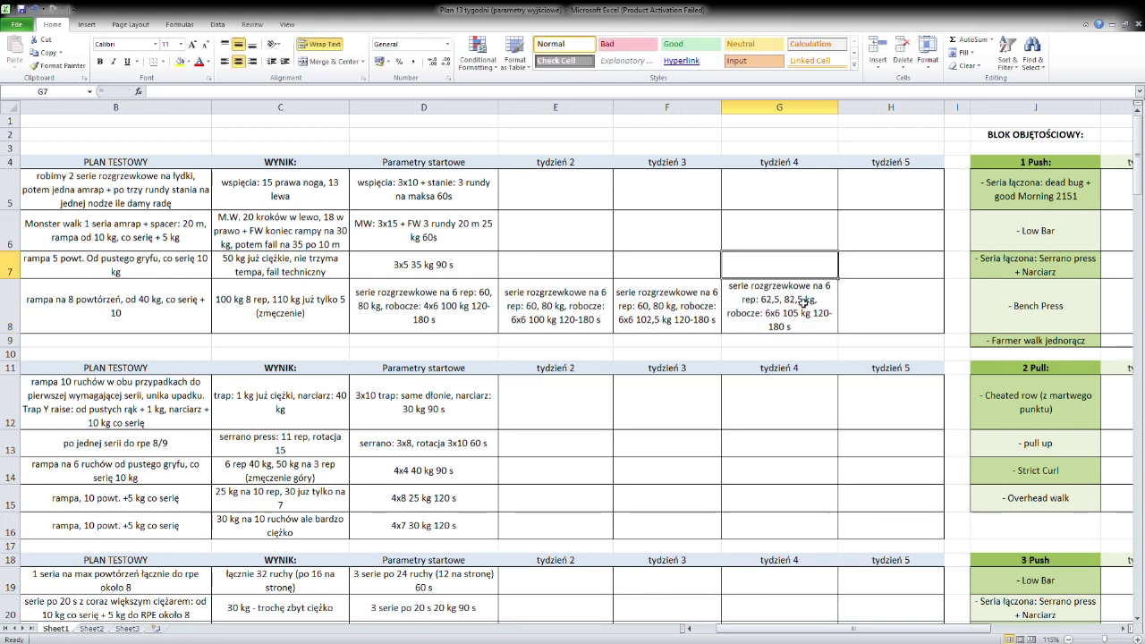
Copy the tydzień 4 entry for Przysiad High Bar into tydzień 5 and set its working-set weight to 107,5 kg.
{"action": "left_click", "coordinate": [875, 321]}
{"action": "key", "text": "Left"}
{"action": "key", "text": "ctrl+c"}
{"action": "left_click", "coordinate": [897, 310]}
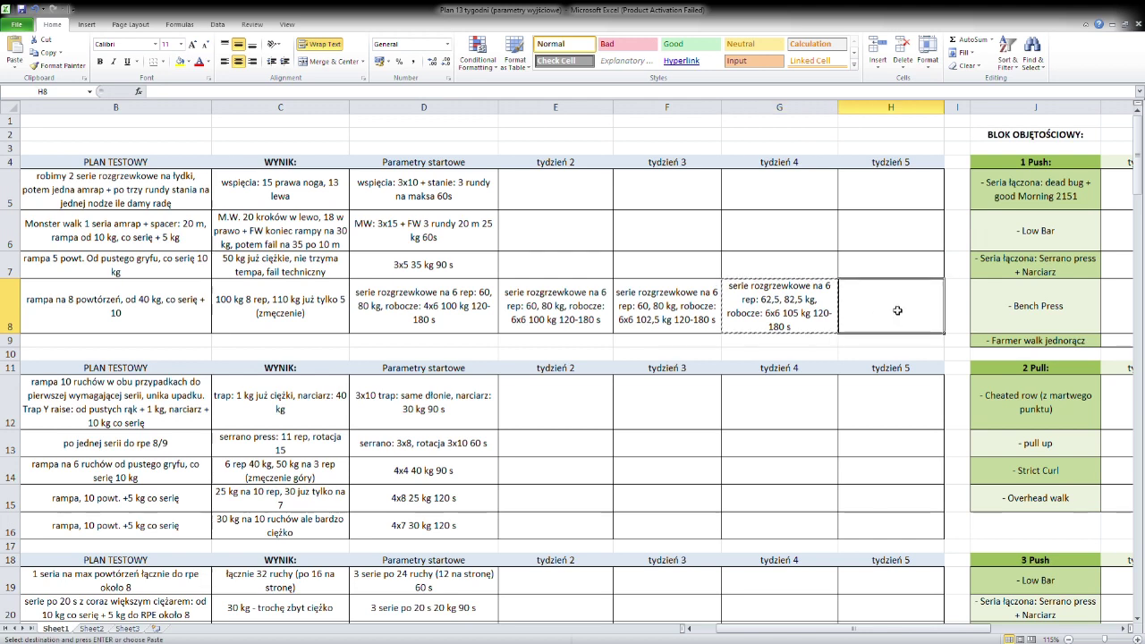
{"action": "key", "text": "ctrl+v"}
{"action": "left_click", "coordinate": [849, 261]}
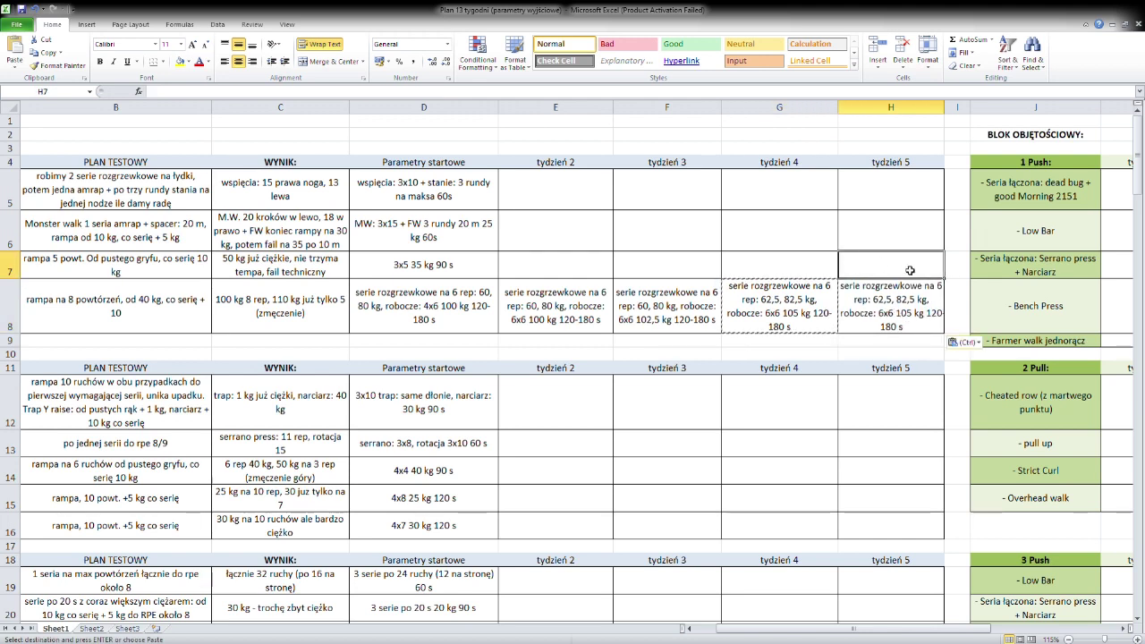
{"action": "left_click", "coordinate": [914, 306]}
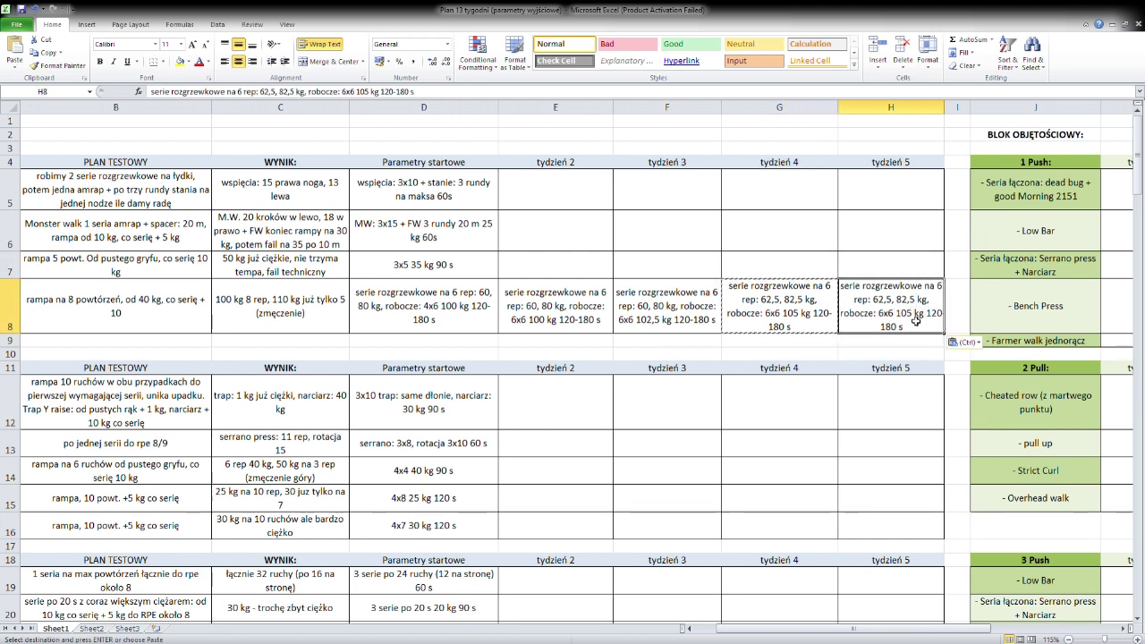
{"action": "left_click", "coordinate": [371, 93]}
{"action": "key", "text": "shift+Left"}
{"action": "type", "text": "2"}
{"action": "key", "text": "BackSpace"}
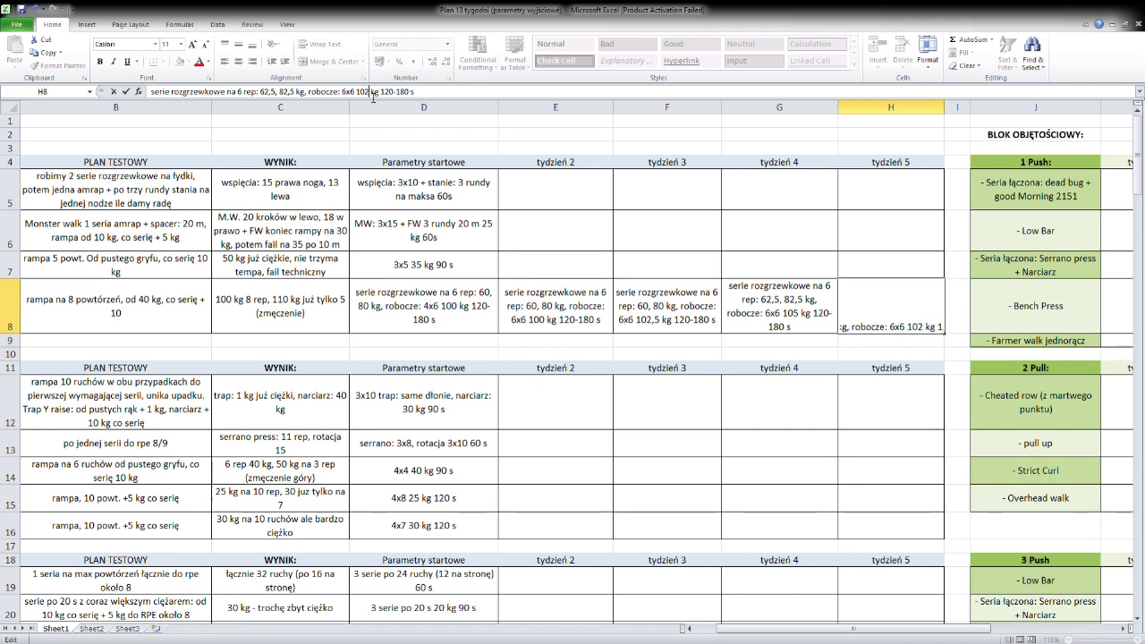
{"action": "key", "text": "BackSpace"}
{"action": "type", "text": "7,5"}
{"action": "left_click", "coordinate": [831, 275]}
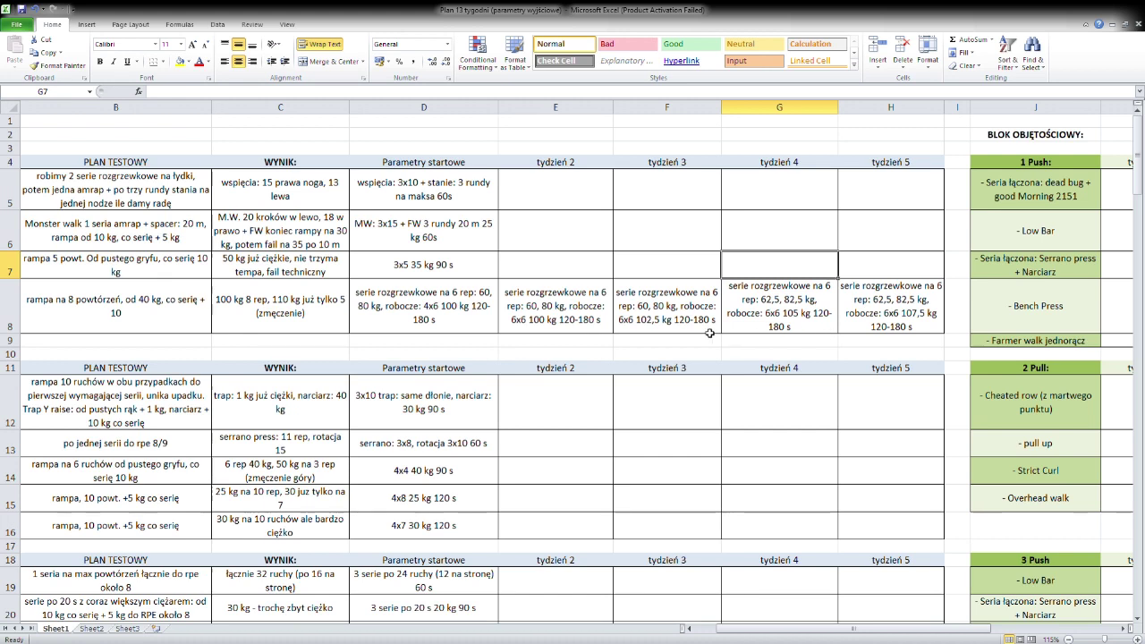
Review the Przysiad High Bar progression from tydzień 2 to 5 and the other exercises of 1 Trening Dół.
{"action": "left_click", "coordinate": [584, 326]}
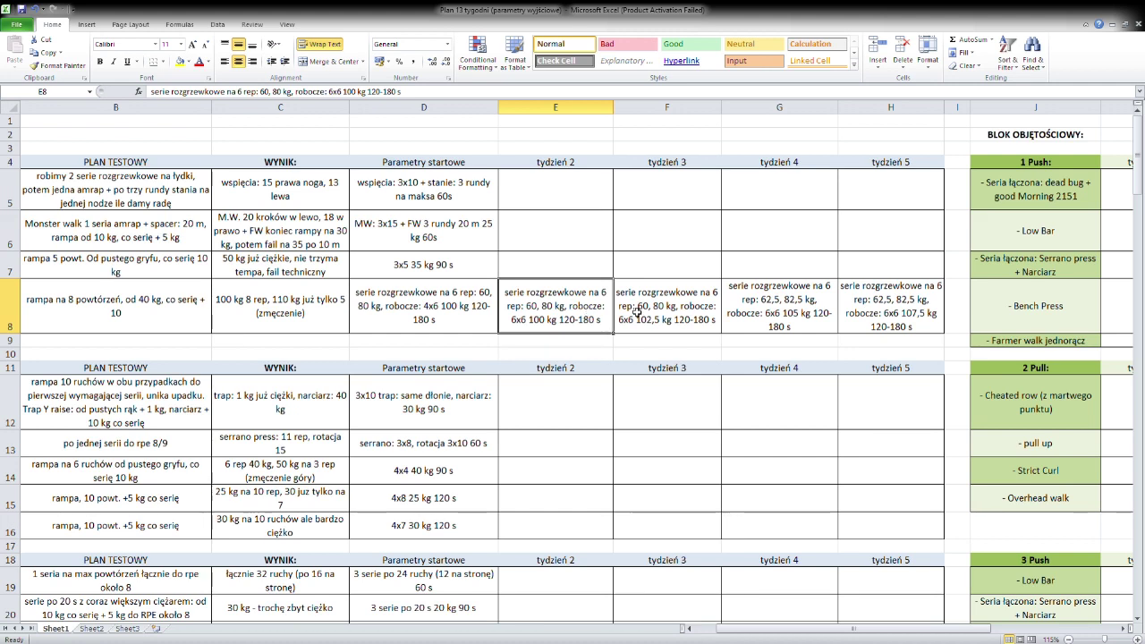
{"action": "left_click", "coordinate": [681, 311]}
{"action": "left_click", "coordinate": [751, 313]}
{"action": "left_click", "coordinate": [880, 315]}
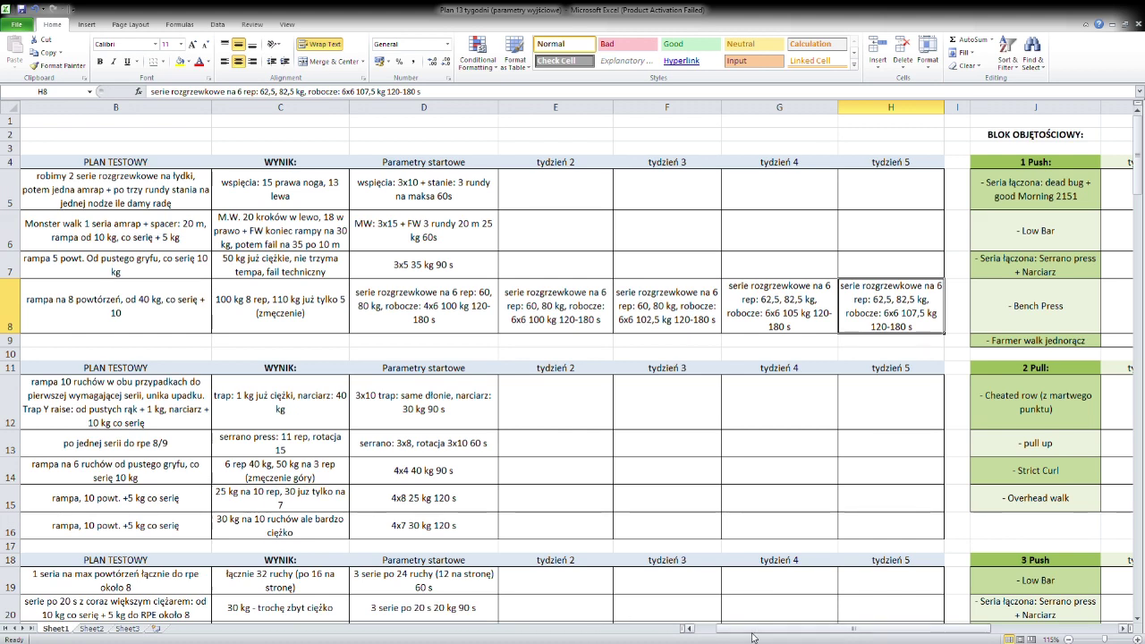
{"action": "left_click_drag", "start_coordinate": [754, 634], "coordinate": [718, 634]}
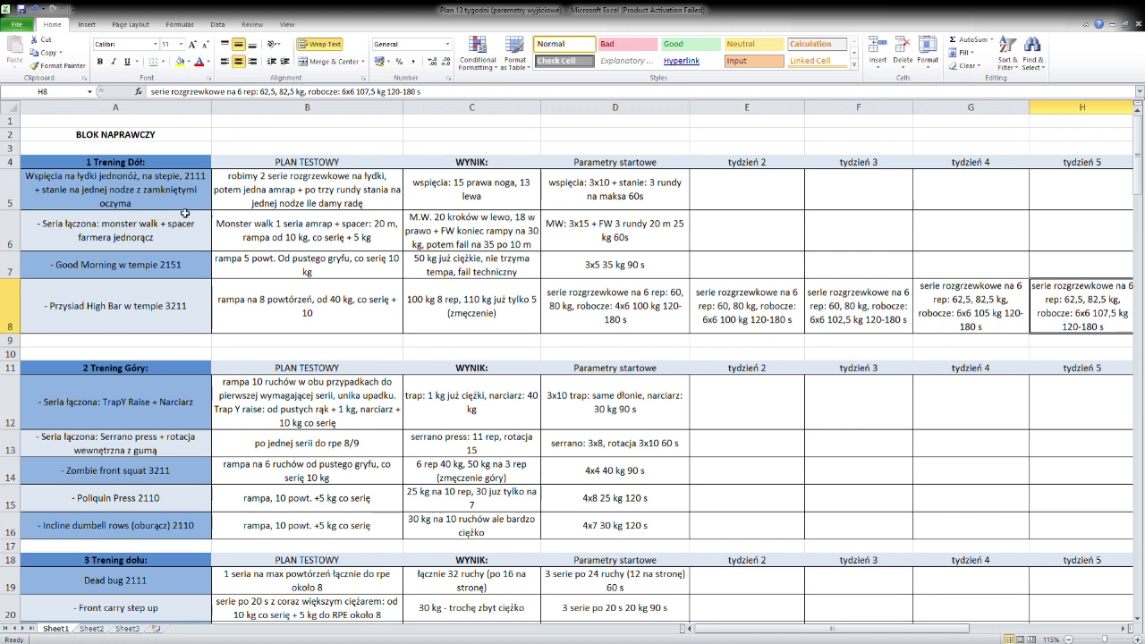
{"action": "mouse_move", "coordinate": [196, 198]}
{"action": "left_mouse_down"}
{"action": "mouse_move", "coordinate": [196, 268]}
{"action": "mouse_move", "coordinate": [201, 199]}
{"action": "mouse_move", "coordinate": [252, 198]}
{"action": "mouse_move", "coordinate": [204, 197]}
{"action": "left_mouse_up"}
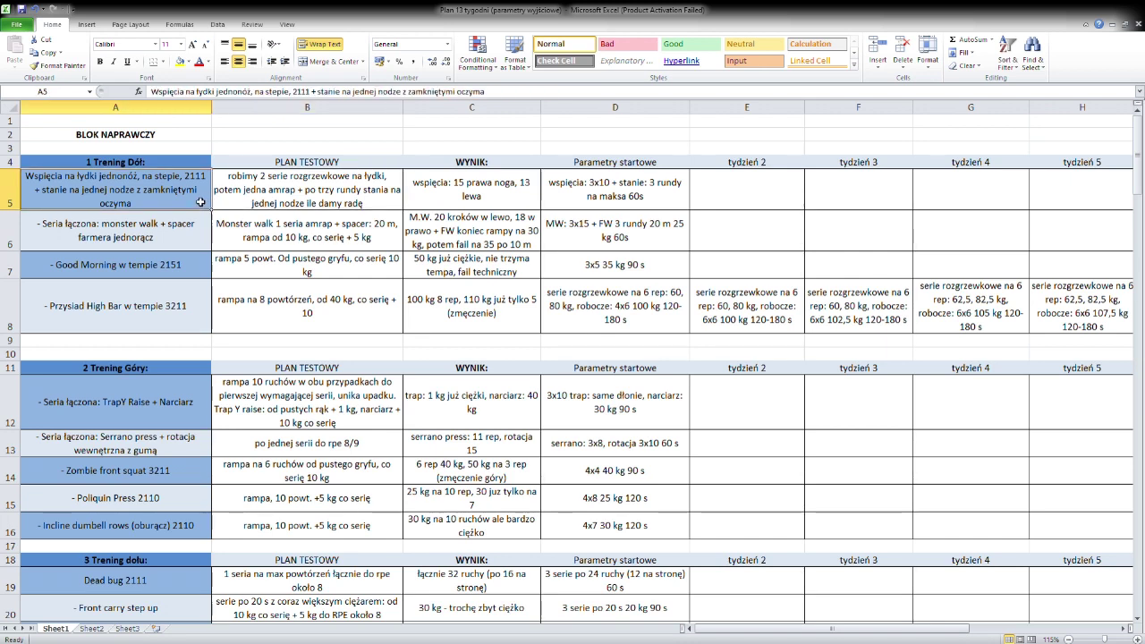
{"action": "left_click", "coordinate": [203, 228]}
{"action": "left_click", "coordinate": [204, 203]}
{"action": "left_click", "coordinate": [203, 313]}
{"action": "left_click", "coordinate": [196, 201]}
{"action": "left_click", "coordinate": [199, 227]}
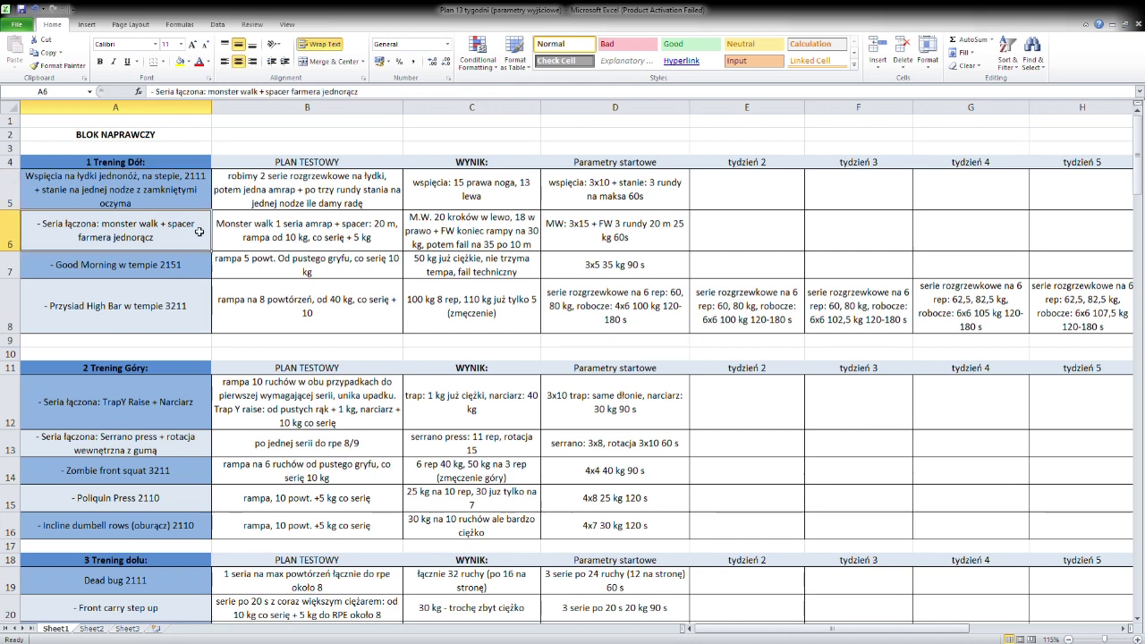
{"action": "left_click", "coordinate": [206, 277]}
{"action": "mouse_move", "coordinate": [204, 204]}
{"action": "left_mouse_down"}
{"action": "mouse_move", "coordinate": [208, 259]}
{"action": "mouse_move", "coordinate": [206, 208]}
{"action": "left_mouse_up"}
{"action": "left_click", "coordinate": [251, 215]}
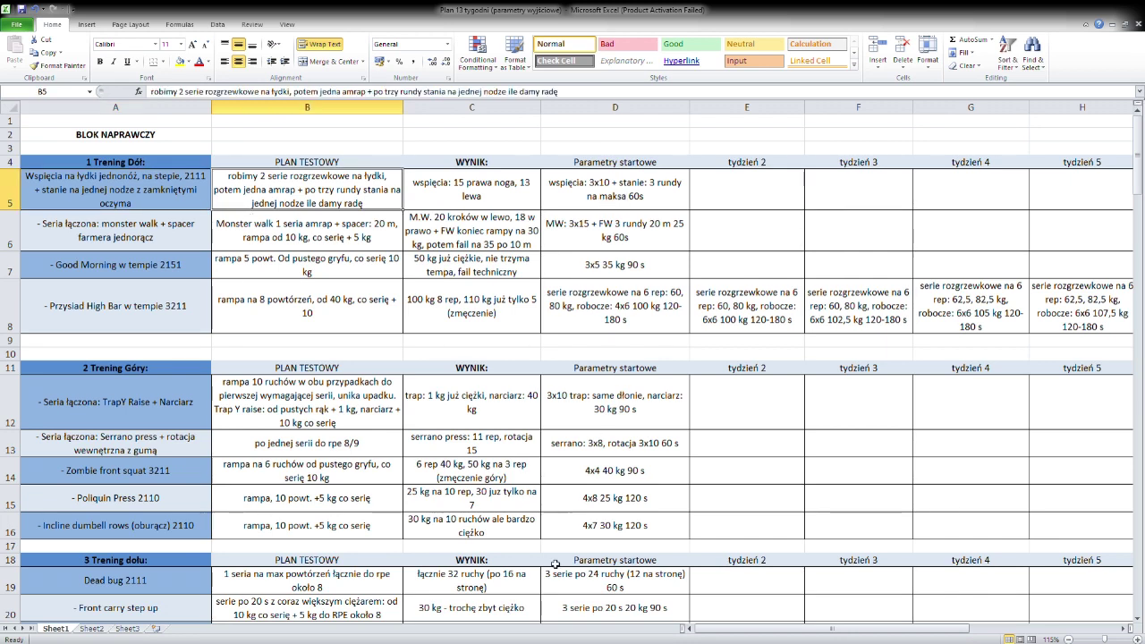
Copy the Parametry startowe entry for Wspięcia na łydki into tydzień 2 and set its wspięcia to 3x11.
{"action": "left_click_drag", "start_coordinate": [738, 633], "coordinate": [765, 634]}
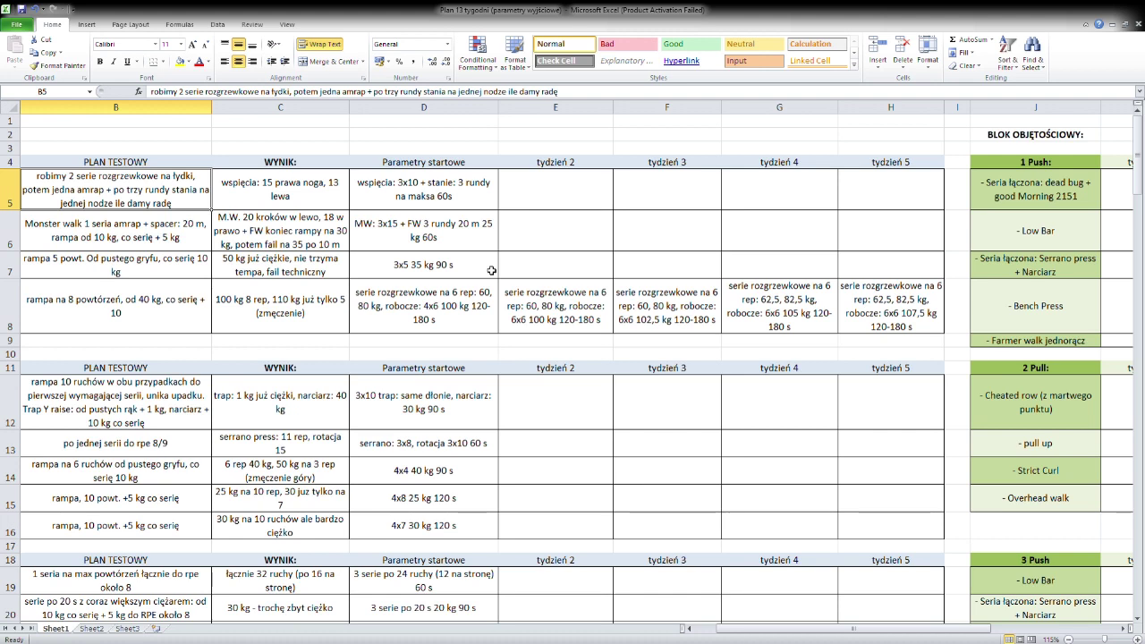
{"action": "left_click", "coordinate": [473, 198]}
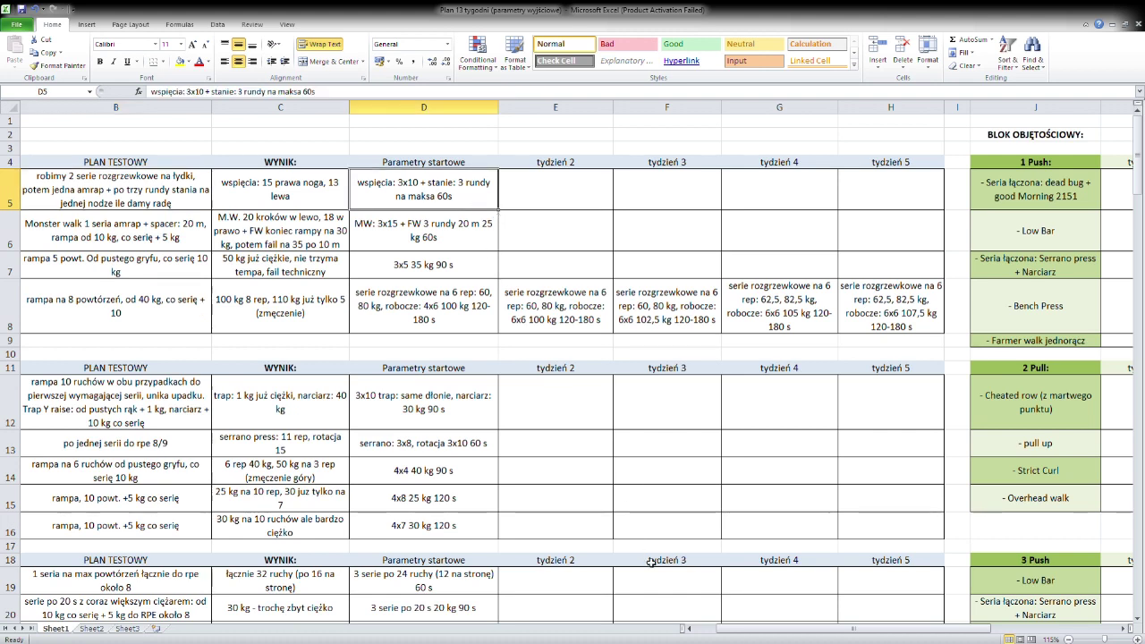
{"action": "left_click_drag", "start_coordinate": [730, 632], "coordinate": [720, 633]}
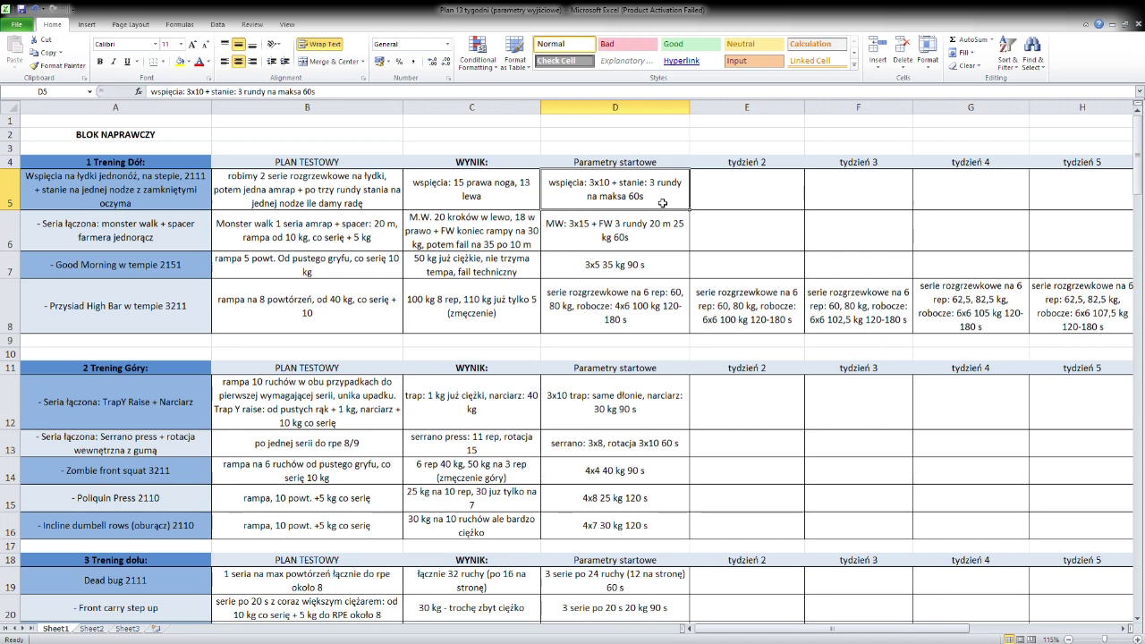
{"action": "key", "text": "ctrl+c"}
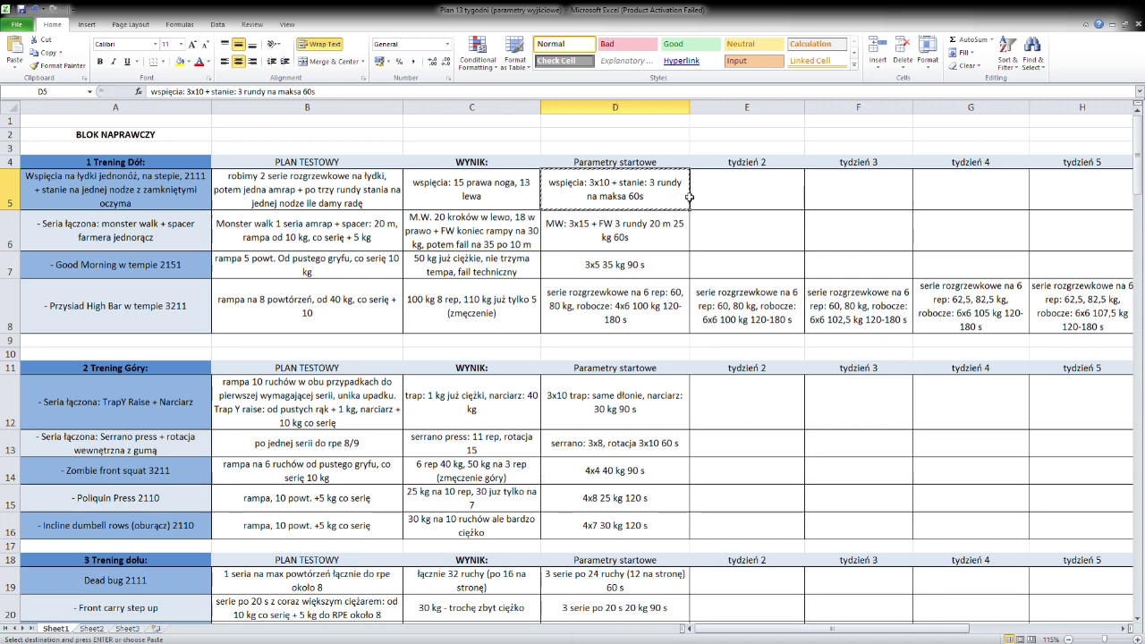
{"action": "left_click", "coordinate": [747, 191]}
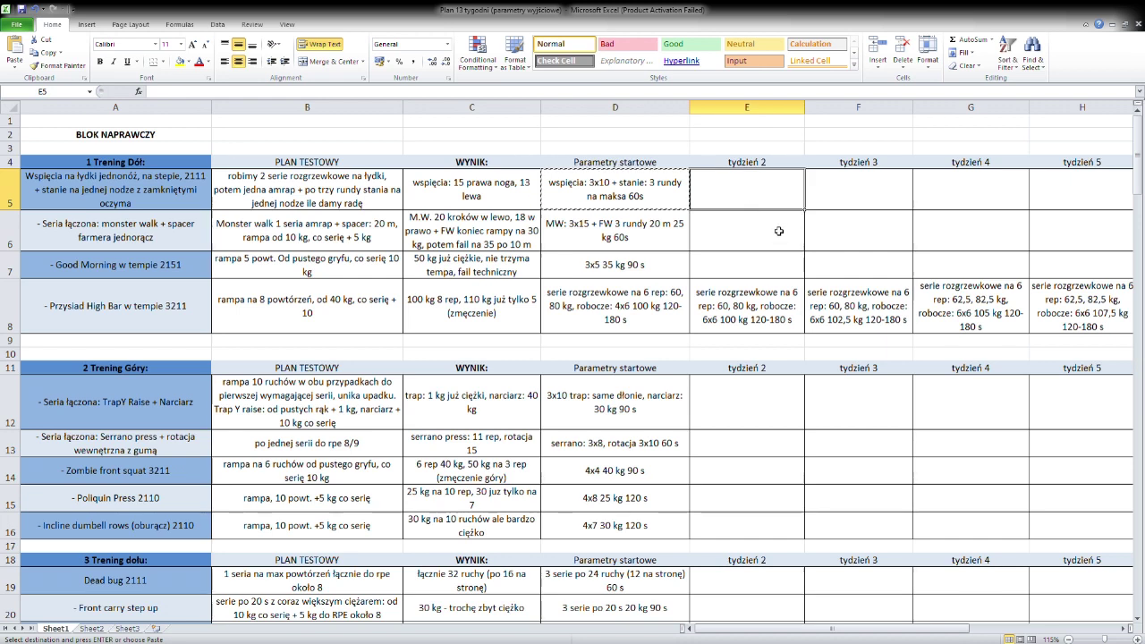
{"action": "left_click_drag", "start_coordinate": [735, 629], "coordinate": [751, 634]}
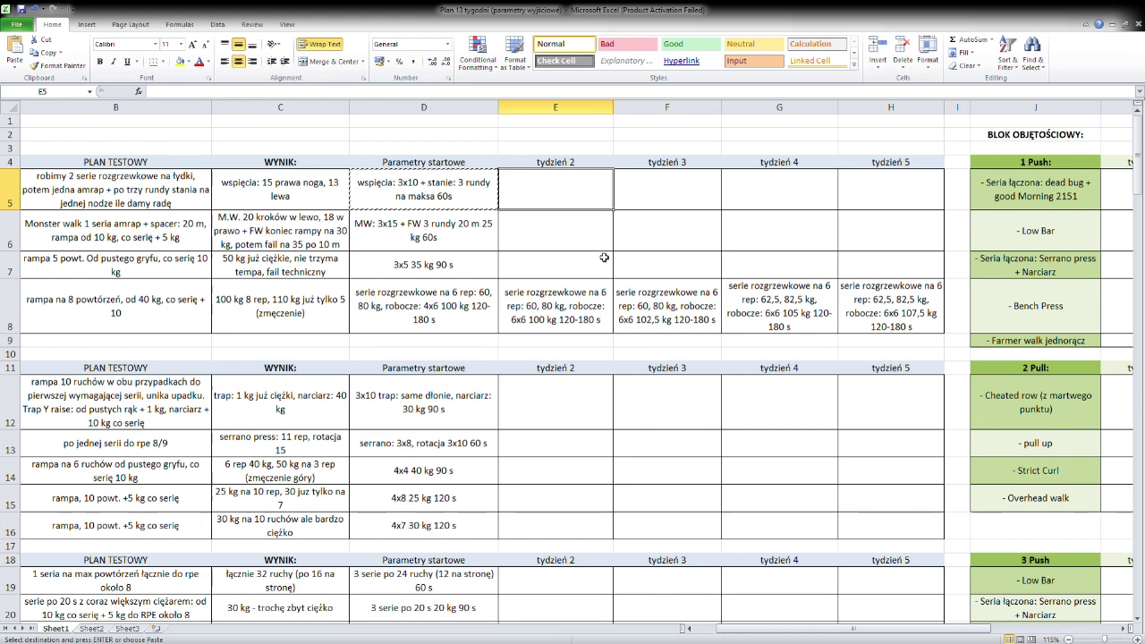
{"action": "key", "text": "ctrl+v"}
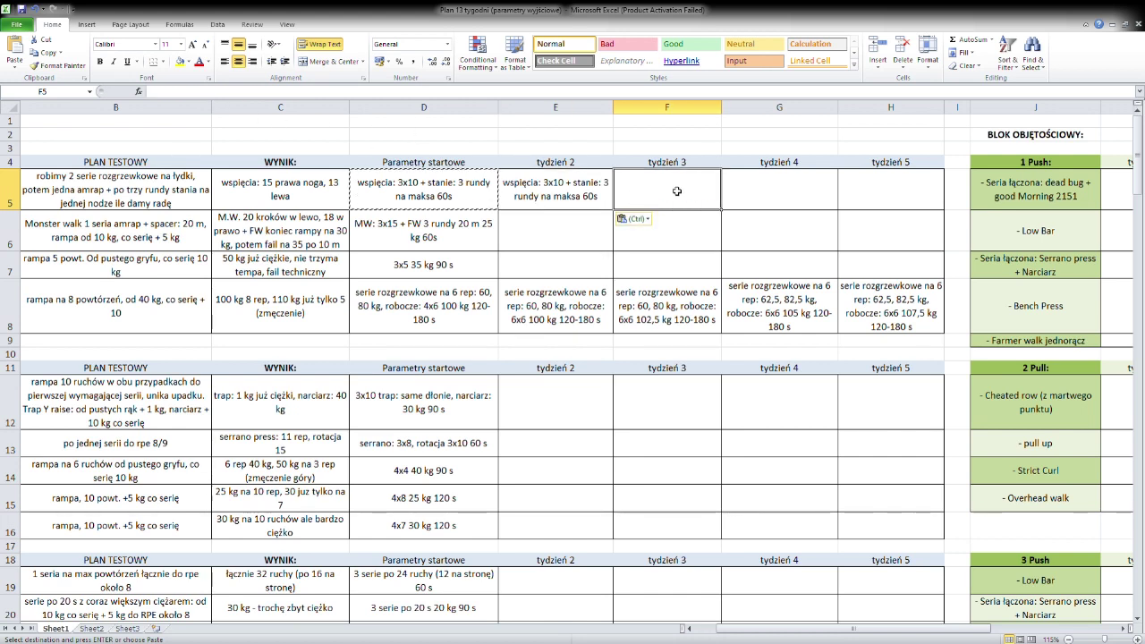
{"action": "left_click", "coordinate": [202, 92]}
{"action": "key", "text": "BackSpace"}
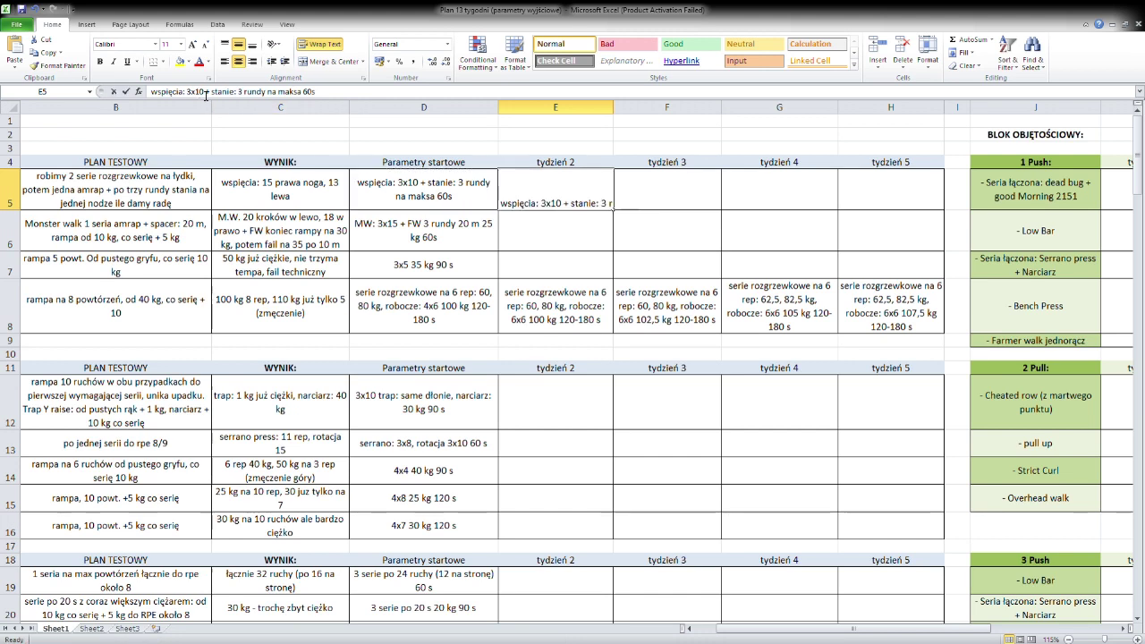
{"action": "type", "text": "1"}
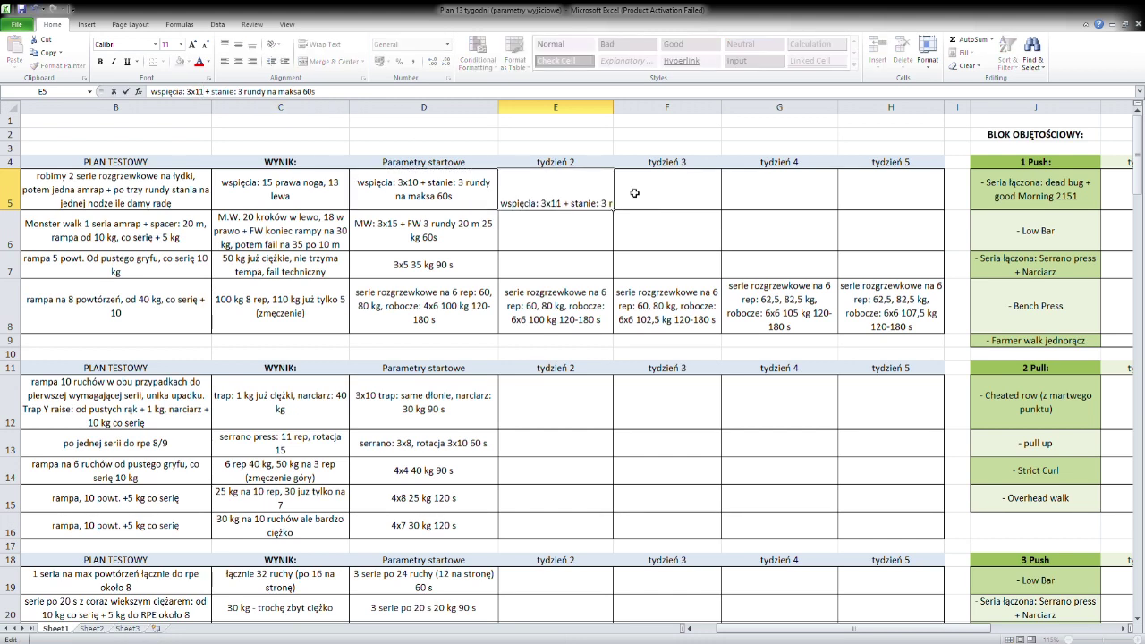
Copy the tydzień 2 entry for Wspięcia na łydki into tydzień 3 and set its wspięcia to 3x12.
{"action": "left_click", "coordinate": [601, 200]}
{"action": "key", "text": "ctrl+c"}
{"action": "left_click", "coordinate": [675, 205]}
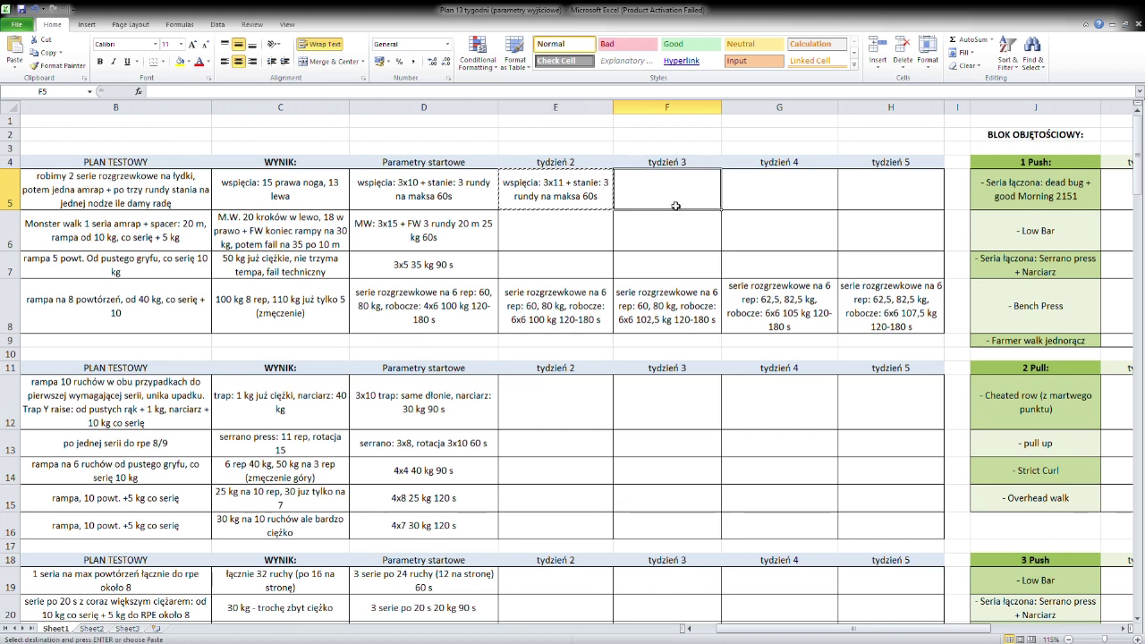
{"action": "left_click", "coordinate": [207, 93]}
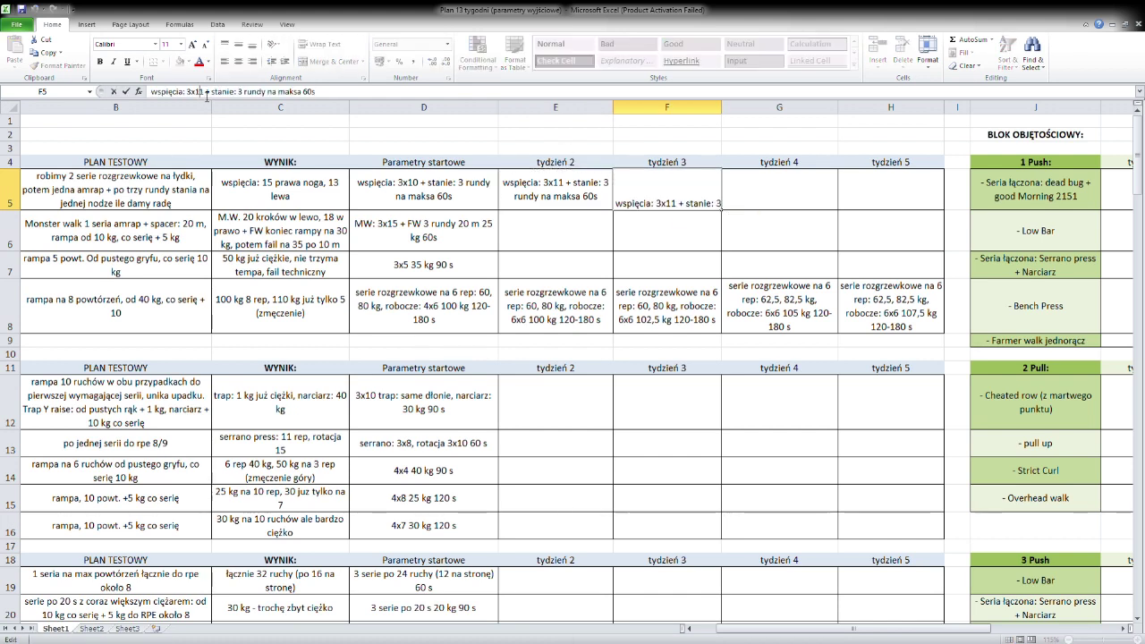
{"action": "type", "text": "2"}
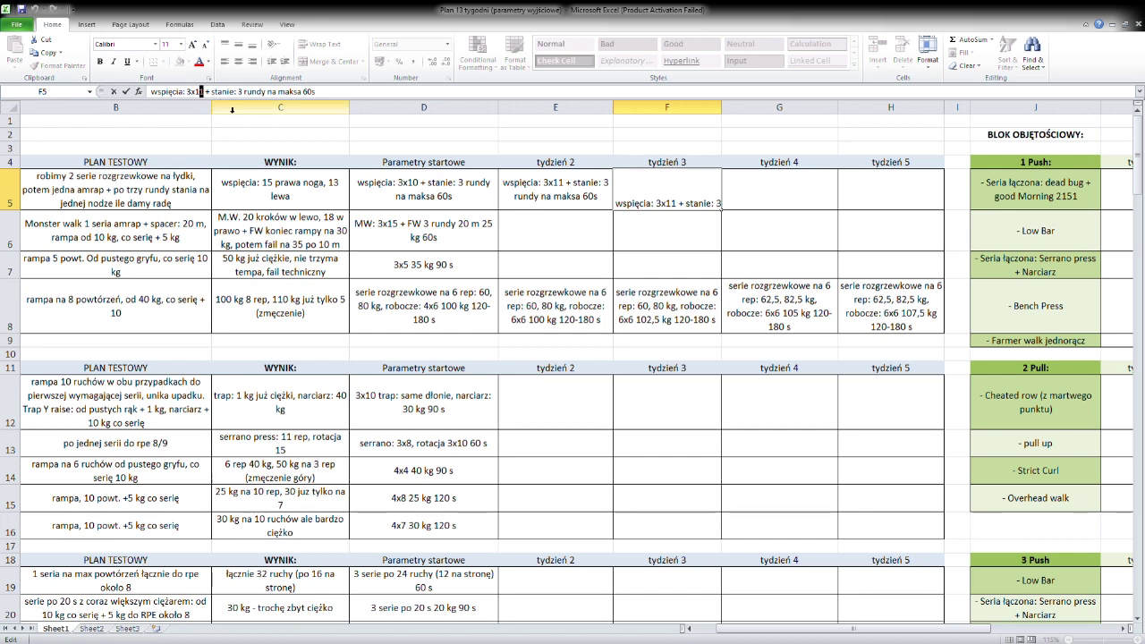
{"action": "key", "text": "Tab"}
Copy the tydzień 3 entry for Wspięcia na łydki into tydzień 4.
{"action": "left_click", "coordinate": [707, 199]}
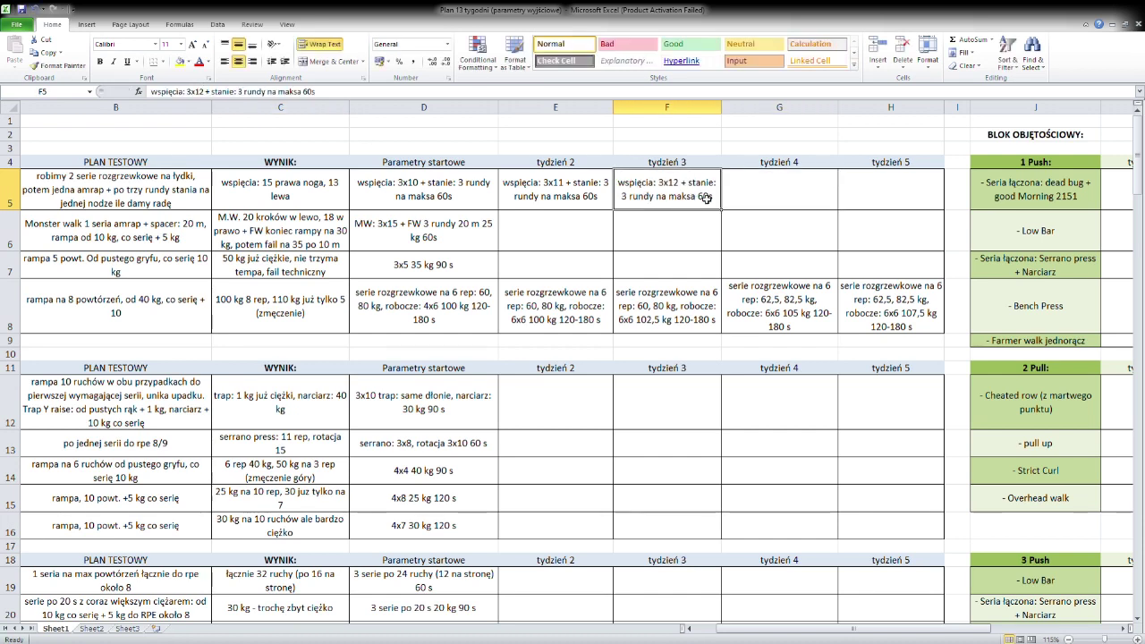
{"action": "key", "text": "ctrl+c"}
{"action": "left_click", "coordinate": [767, 198]}
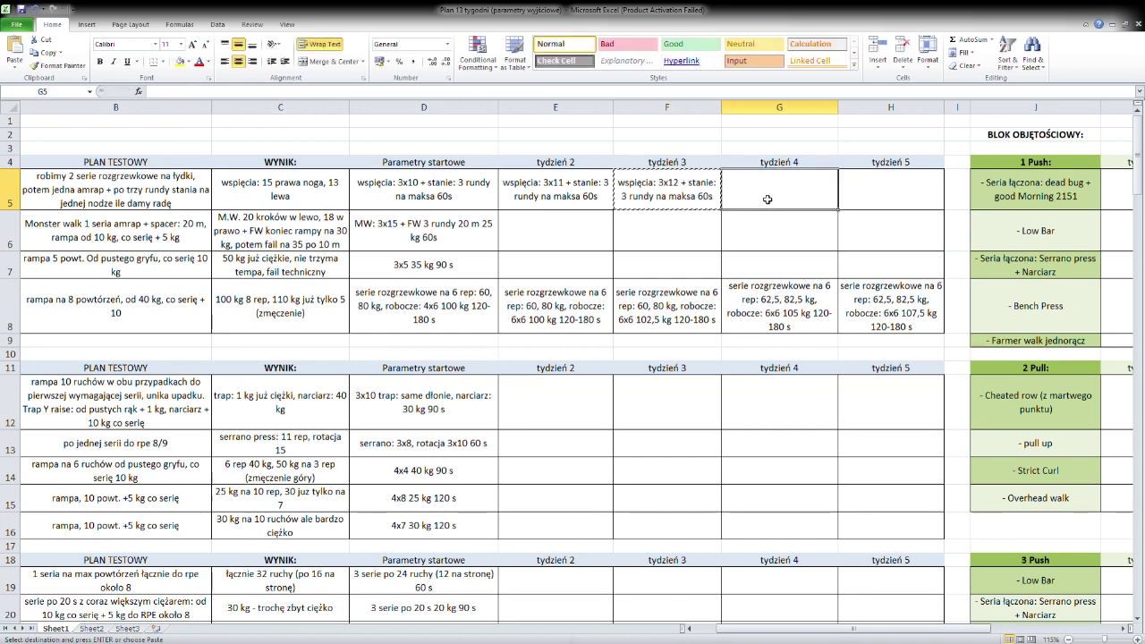
{"action": "key", "text": "ctrl+v"}
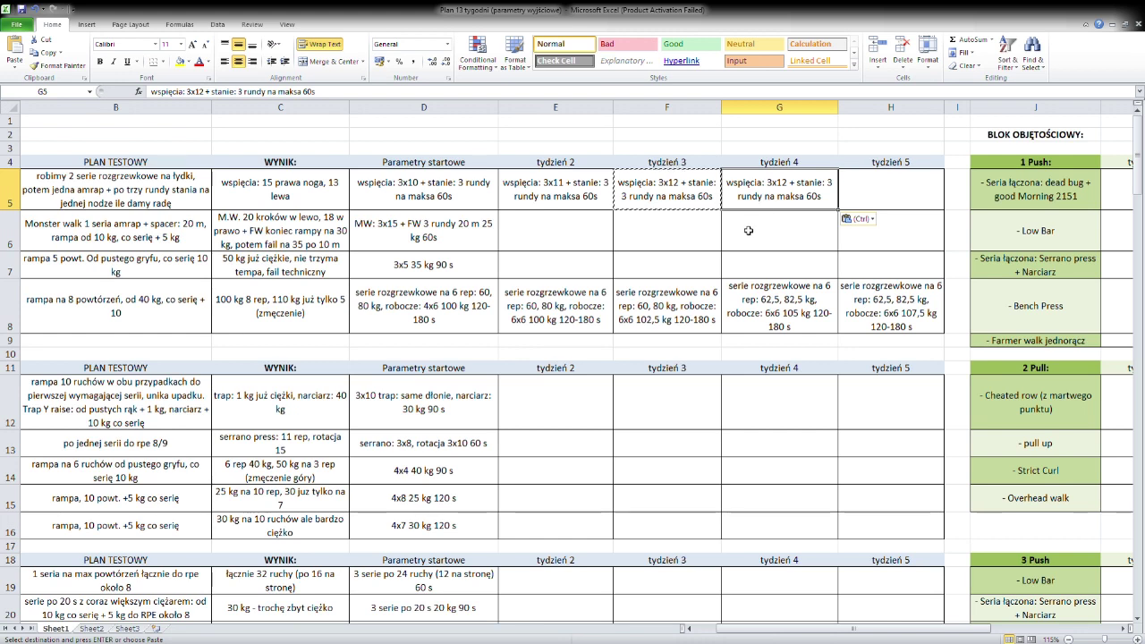
{"action": "left_click", "coordinate": [228, 93]}
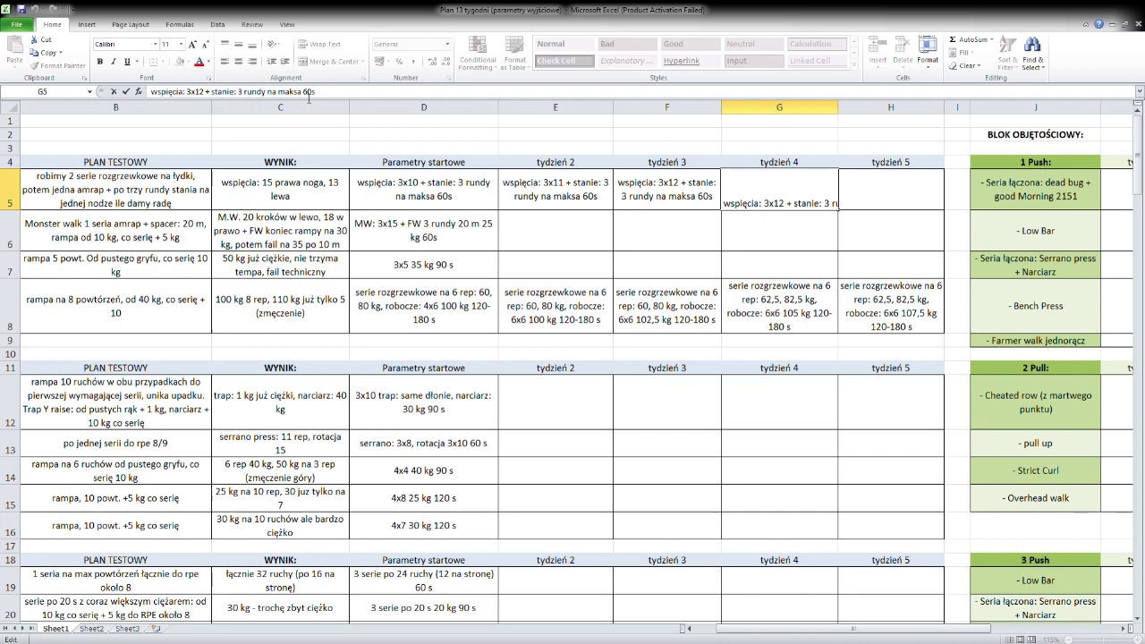
{"action": "left_click_drag", "start_coordinate": [303, 93], "coordinate": [328, 93]}
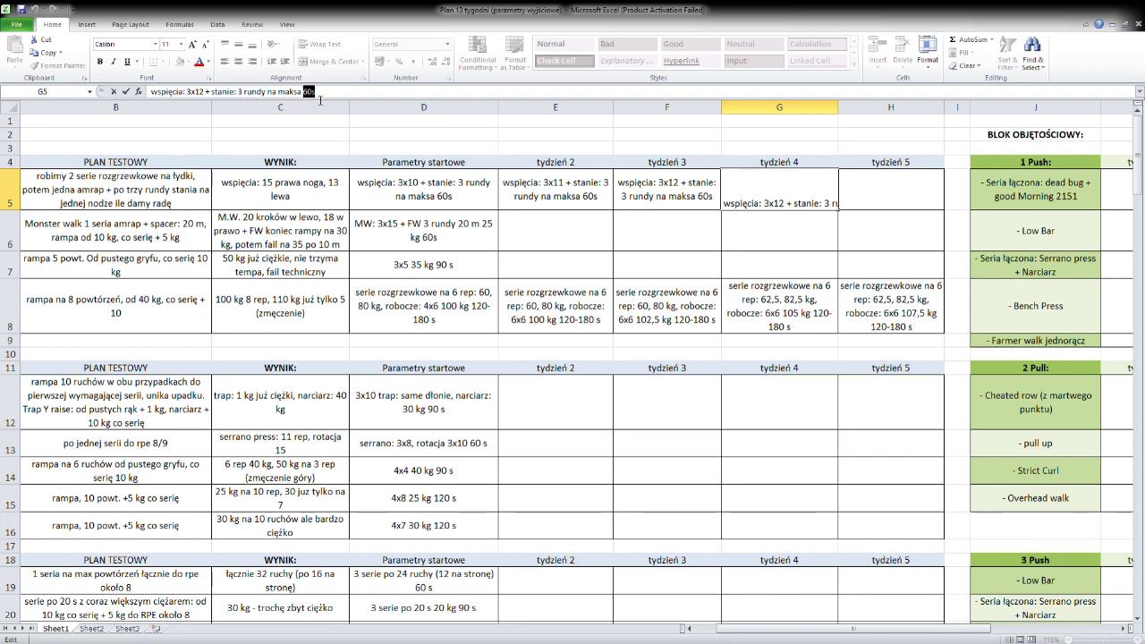
{"action": "left_click", "coordinate": [488, 243]}
{"action": "left_click", "coordinate": [480, 271]}
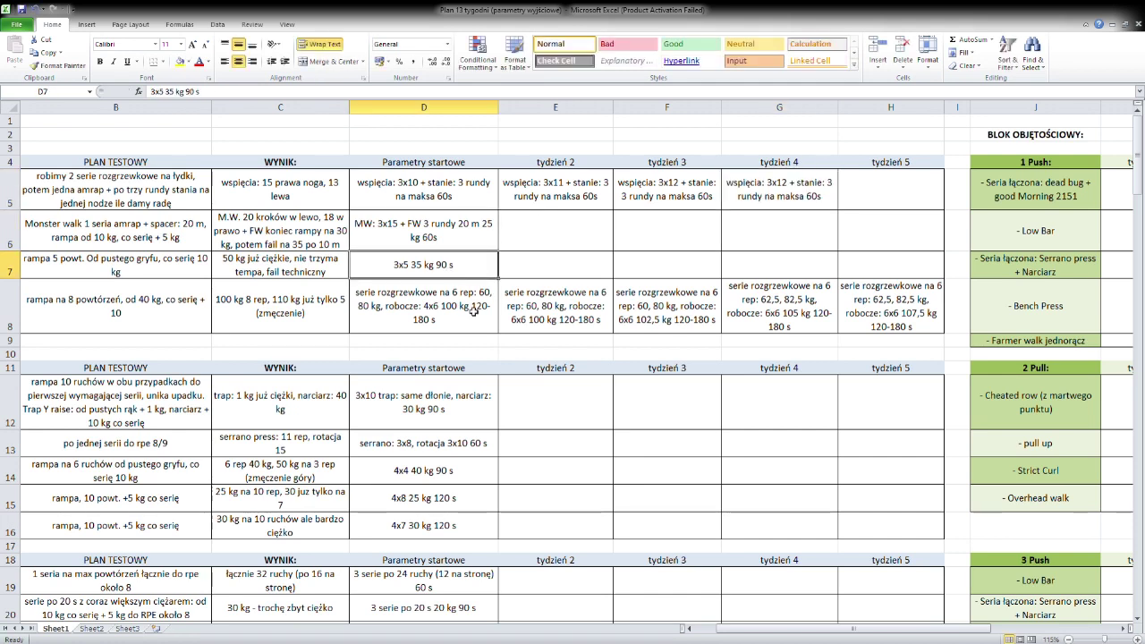
Set the wspięcia in the tydzień 4 entry for Wspięcia na łydki to 3x13.
{"action": "left_click", "coordinate": [476, 315]}
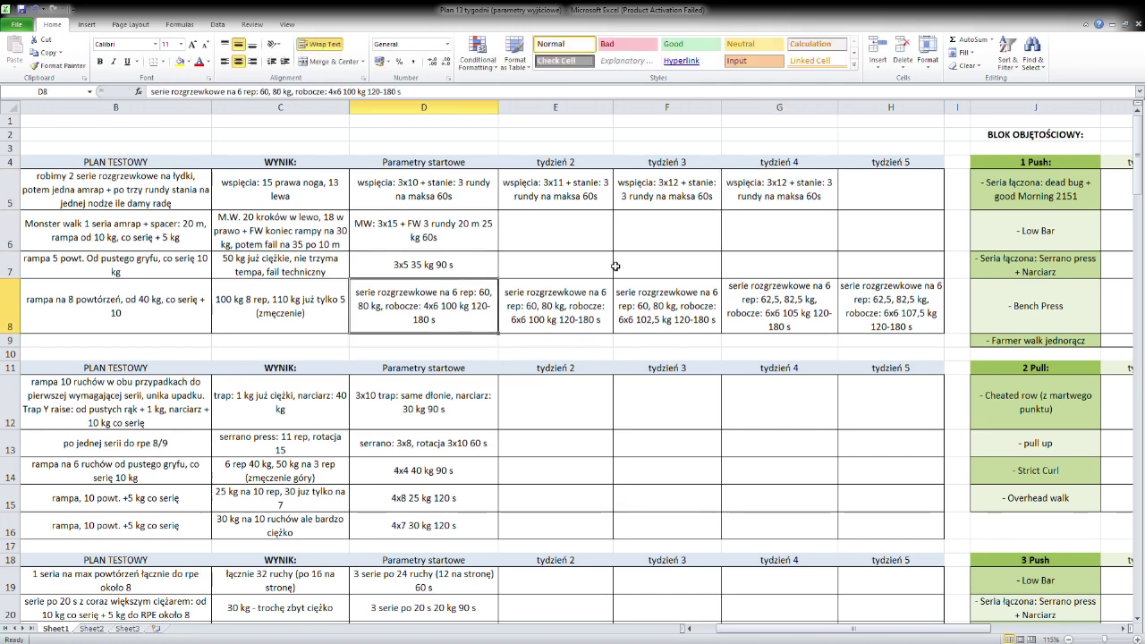
{"action": "left_click", "coordinate": [801, 201]}
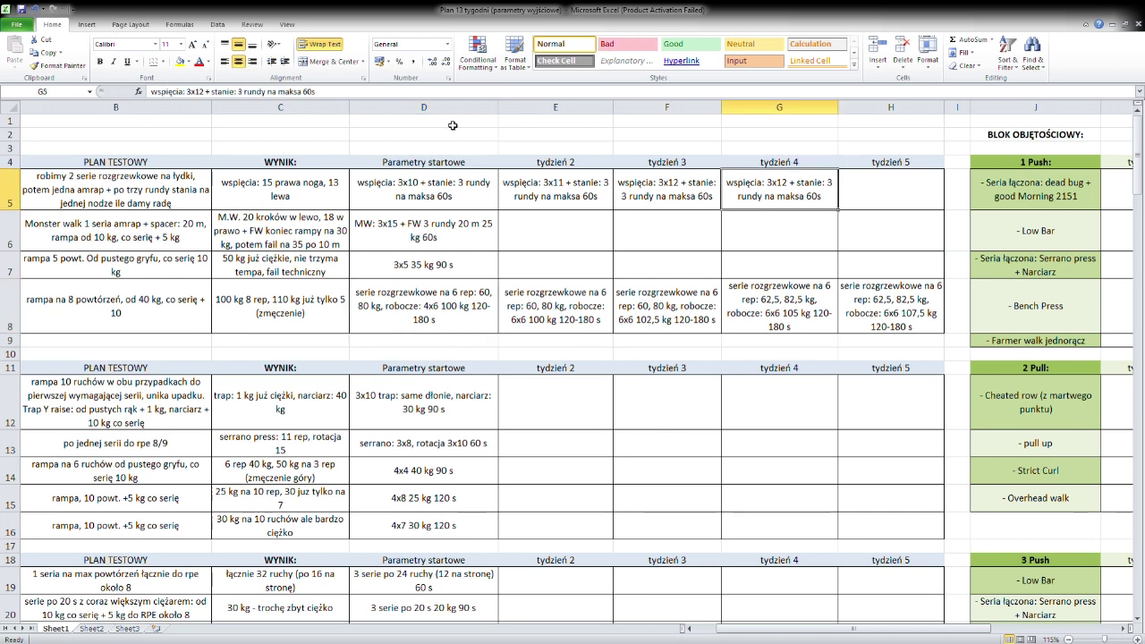
{"action": "left_click", "coordinate": [204, 93]}
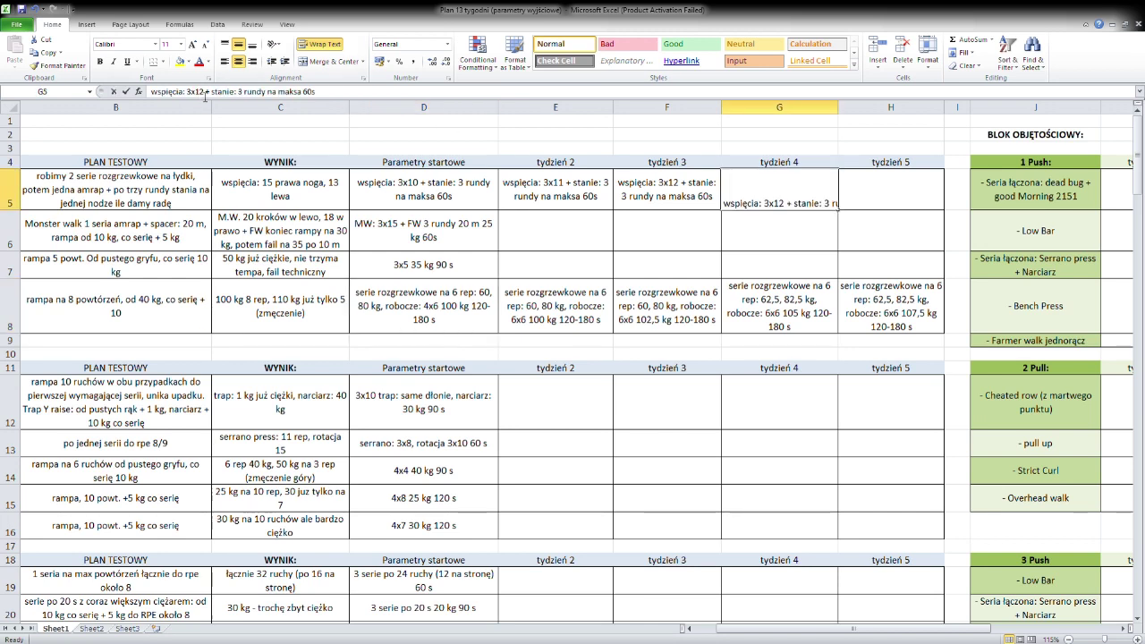
{"action": "type", "text": "3"}
{"action": "key", "text": "Return"}
Copy the tydzień 4 entry for Wspięcia na łydki into tydzień 5 and set its wspięcia to 3x14.
{"action": "left_click", "coordinate": [805, 204]}
{"action": "key", "text": "ctrl+c"}
{"action": "left_click", "coordinate": [882, 192]}
{"action": "key", "text": "ctrl+v"}
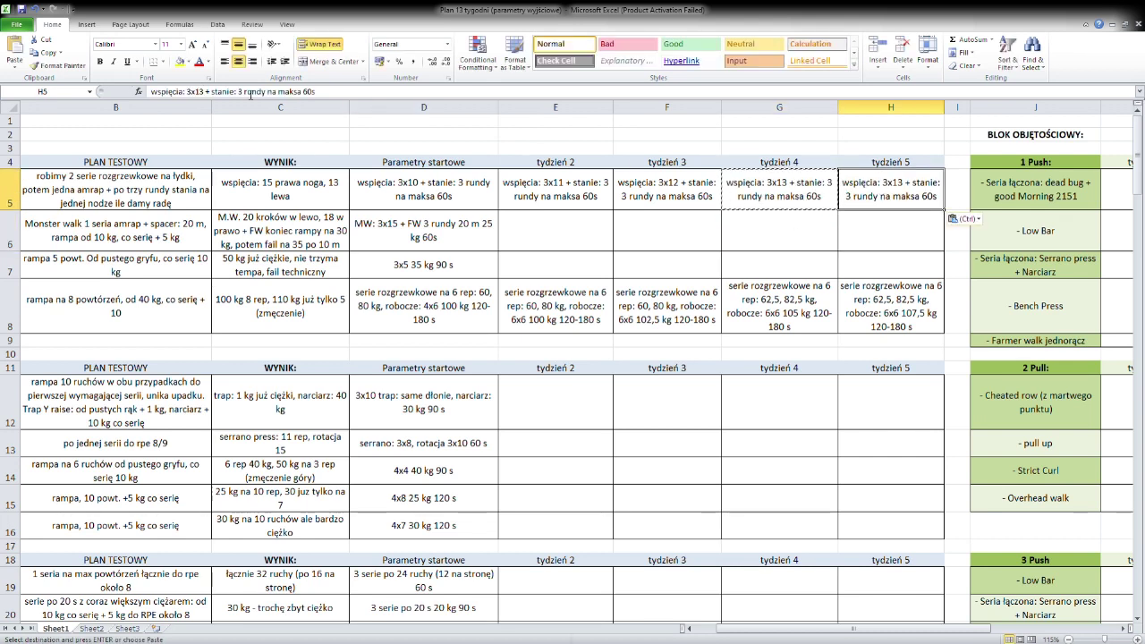
{"action": "left_click", "coordinate": [204, 93]}
{"action": "type", "text": "4"}
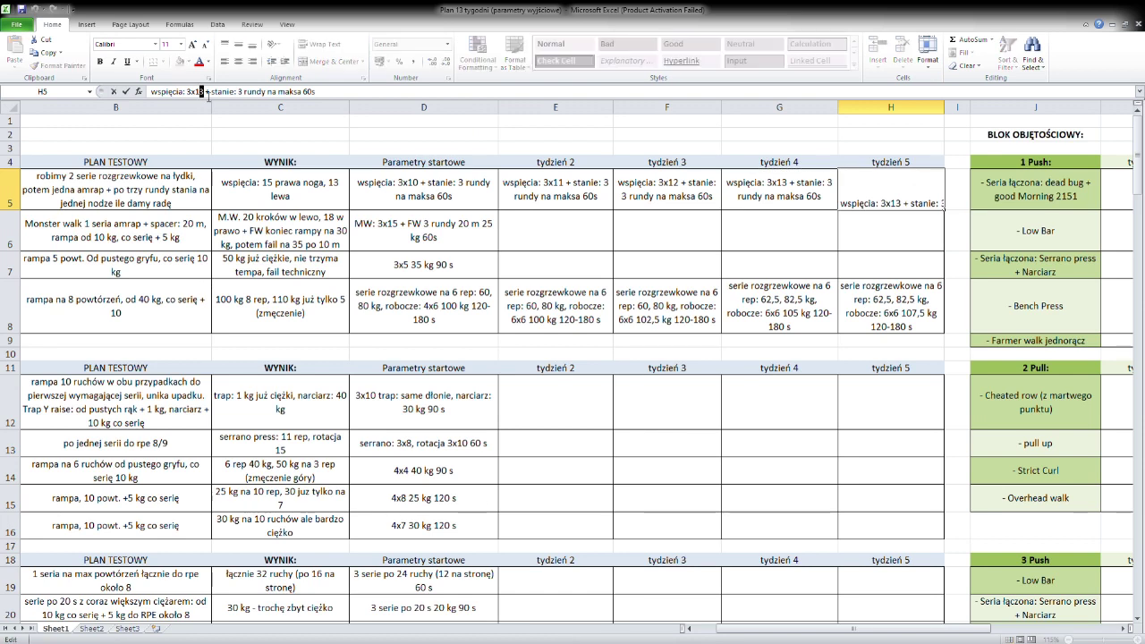
{"action": "left_click", "coordinate": [766, 245]}
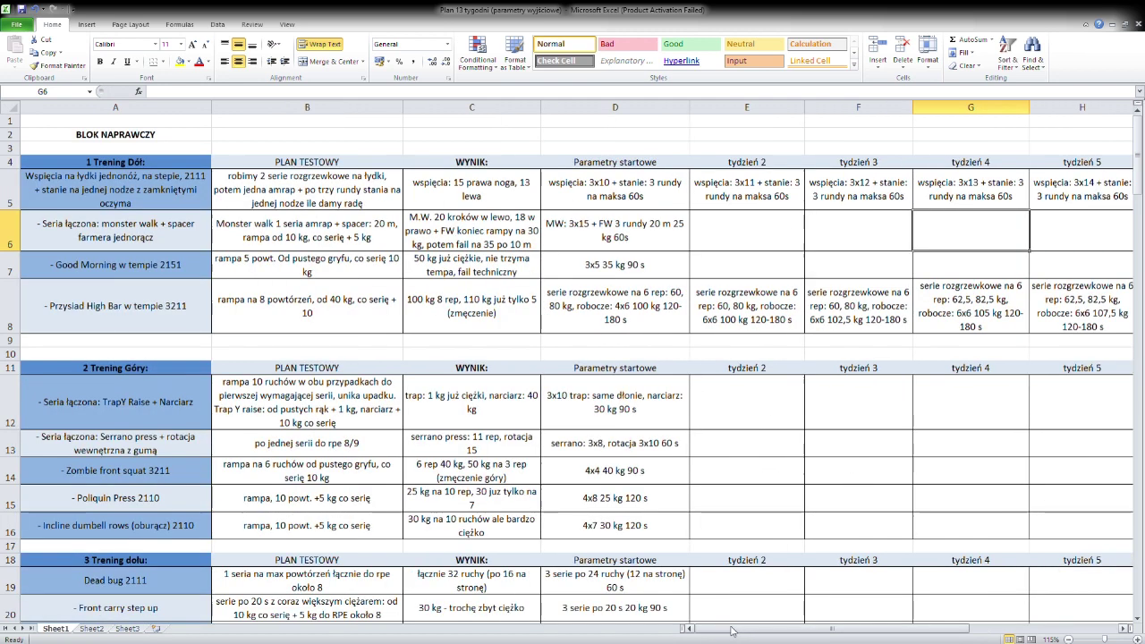
Copy the Parametry startowe entry for monster walk + spacer farmera jednorącz into tydzień 2.
{"action": "left_click_drag", "start_coordinate": [749, 630], "coordinate": [729, 630]}
{"action": "left_click", "coordinate": [179, 249]}
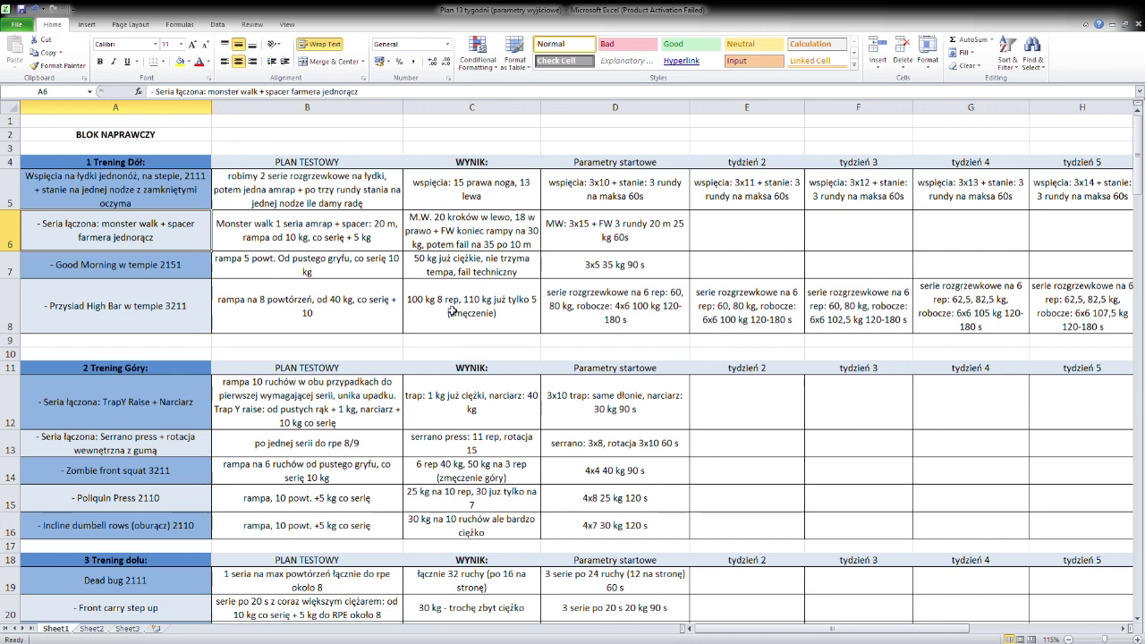
{"action": "left_click", "coordinate": [671, 242]}
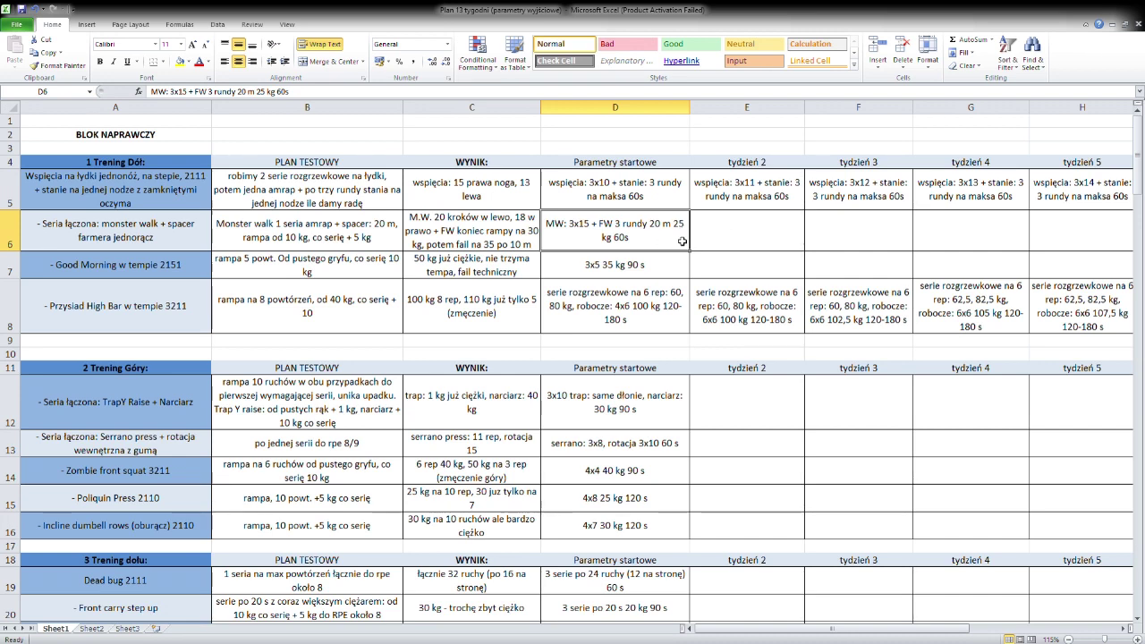
{"action": "left_click", "coordinate": [723, 242]}
{"action": "left_click", "coordinate": [682, 242]}
{"action": "left_click", "coordinate": [744, 238]}
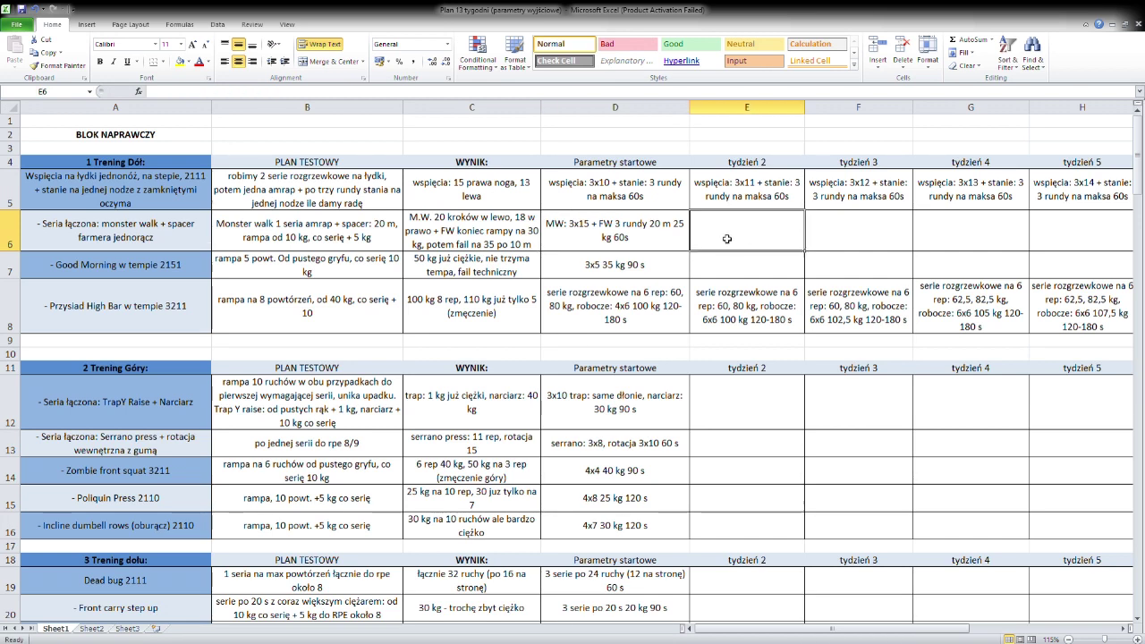
{"action": "left_click", "coordinate": [681, 240]}
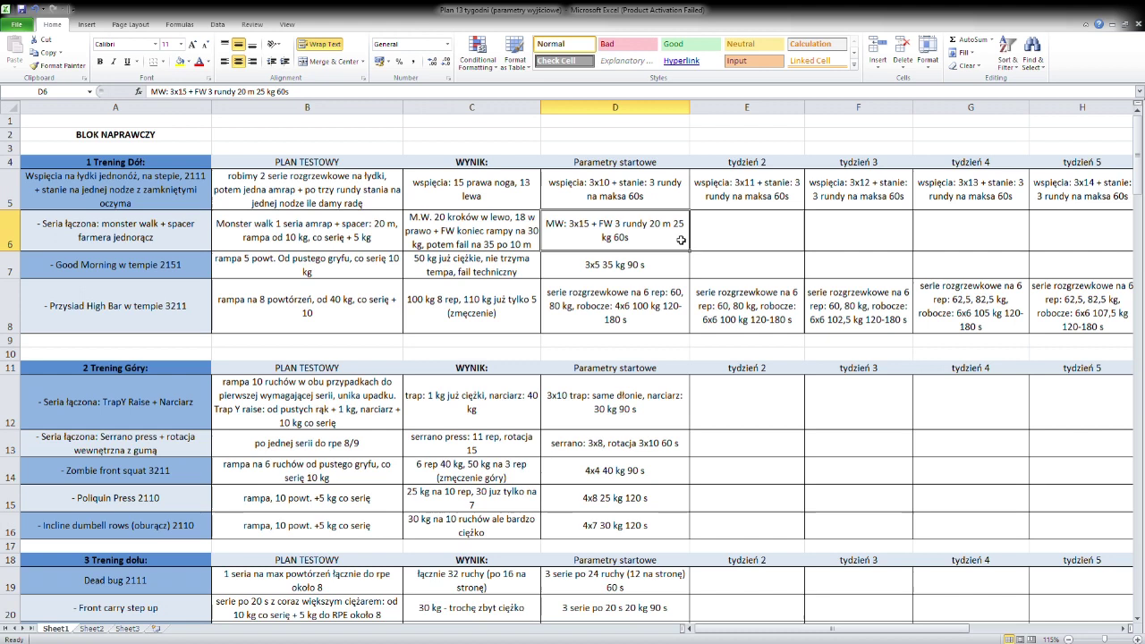
{"action": "key", "text": "ctrl+c"}
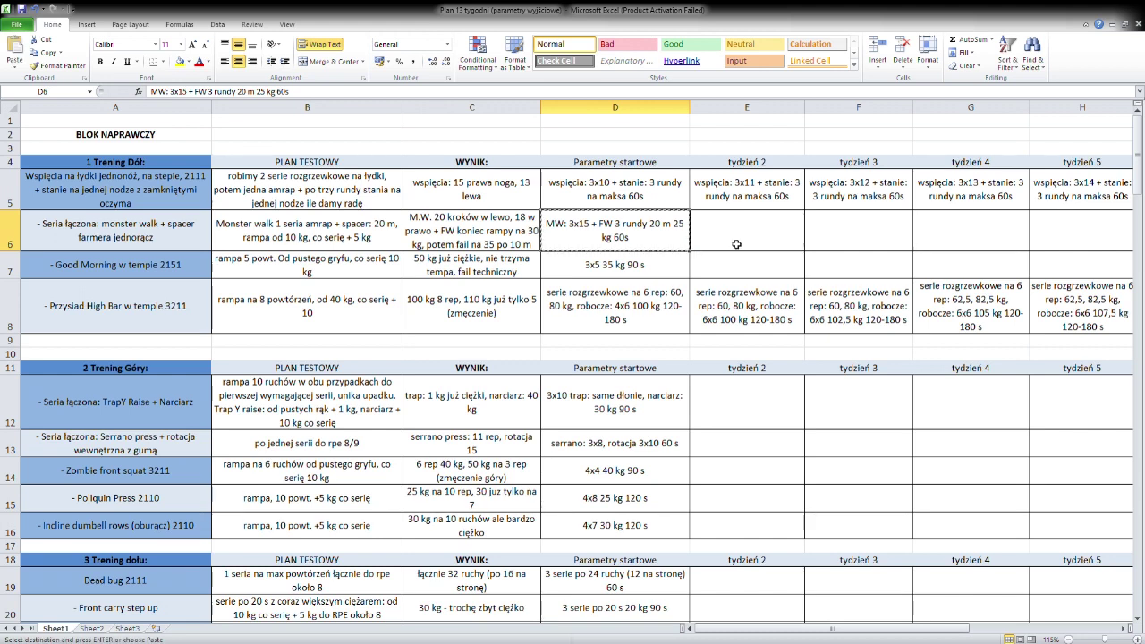
{"action": "left_click", "coordinate": [724, 243]}
{"action": "key", "text": "ctrl+v"}
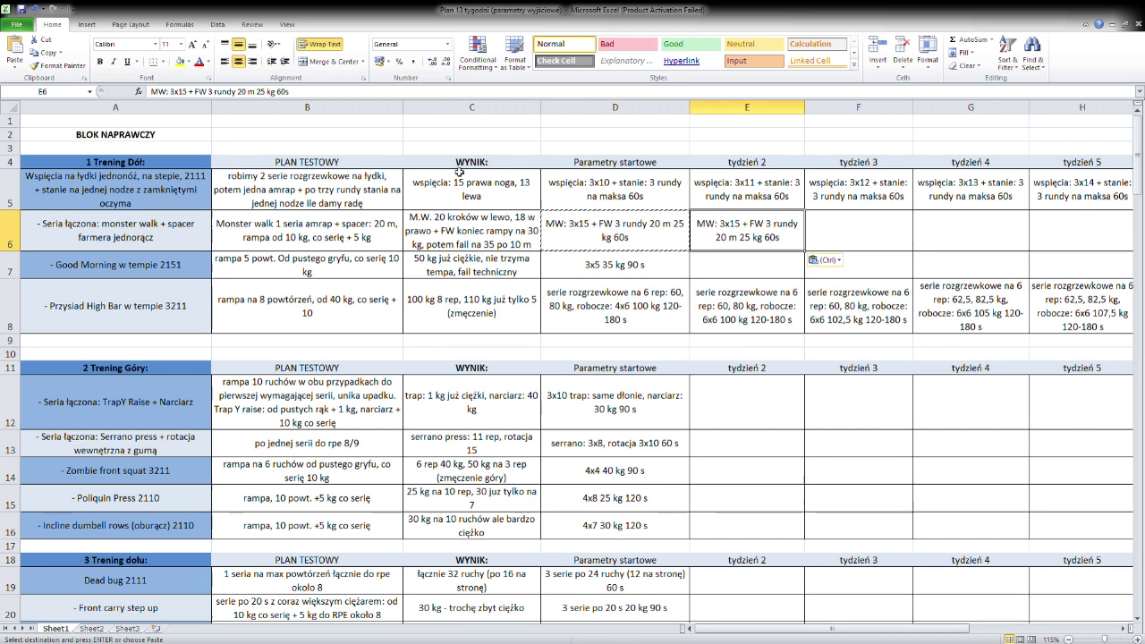
Set the FW weight in the tydzień 2 entry for monster walk + spacer farmera to 27,5 kg.
{"action": "left_click", "coordinate": [268, 93]}
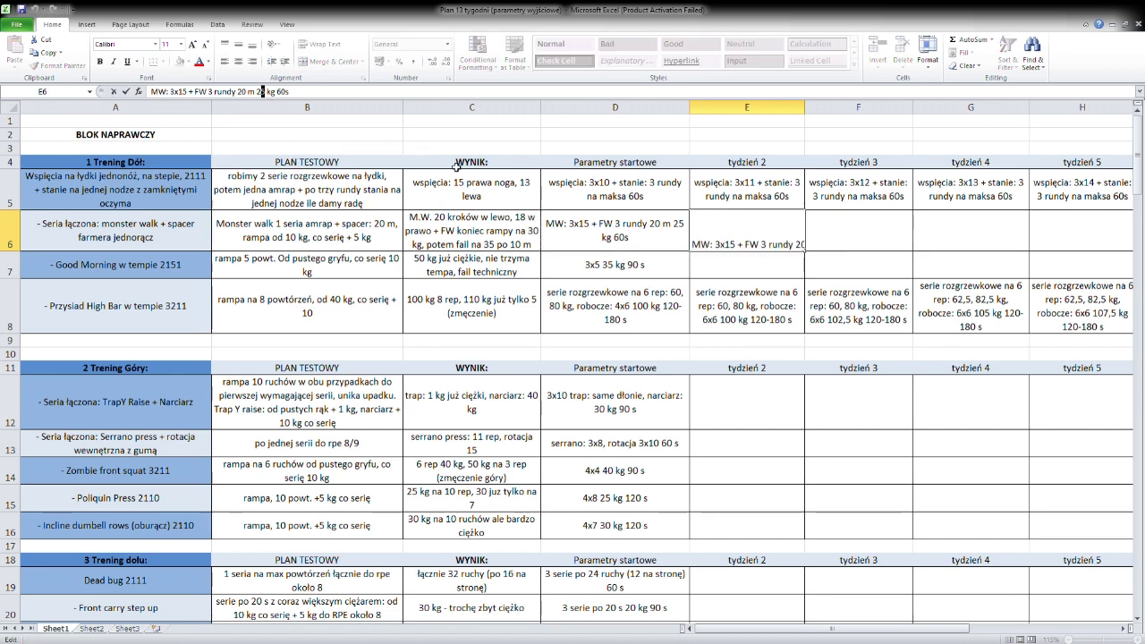
{"action": "type", "text": "7"}
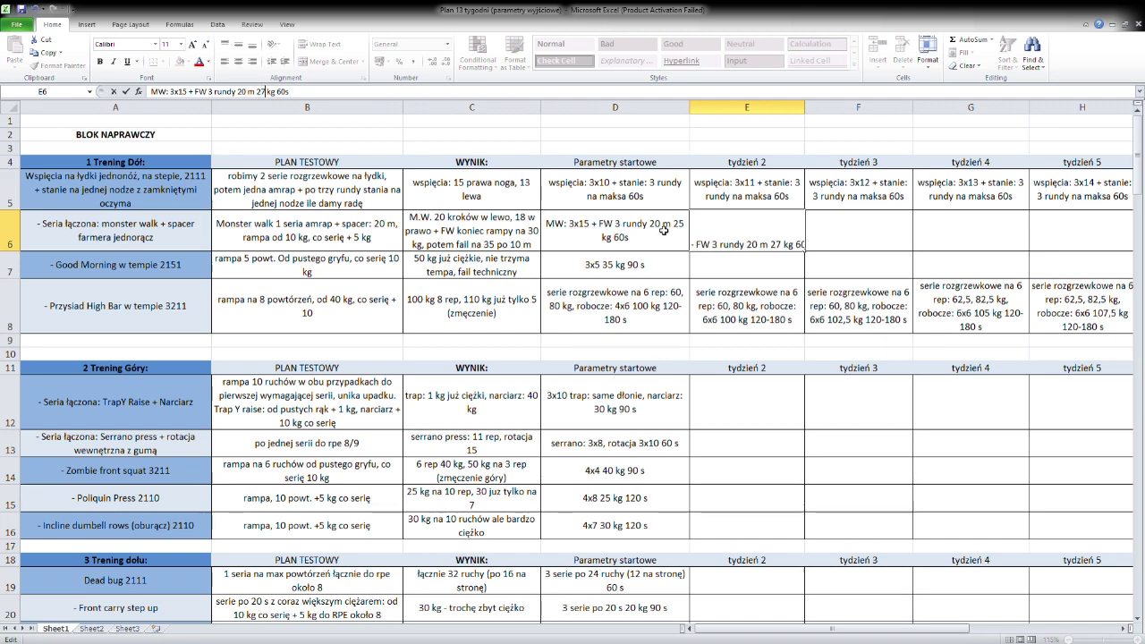
{"action": "type", "text": ",5"}
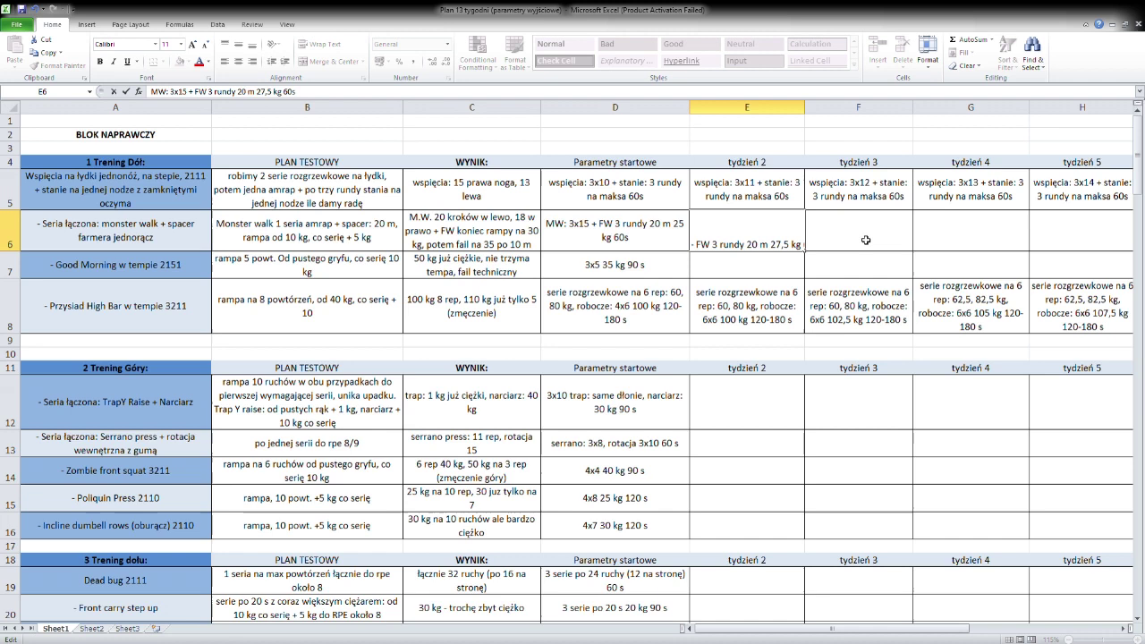
{"action": "key", "text": "ctrl+Return"}
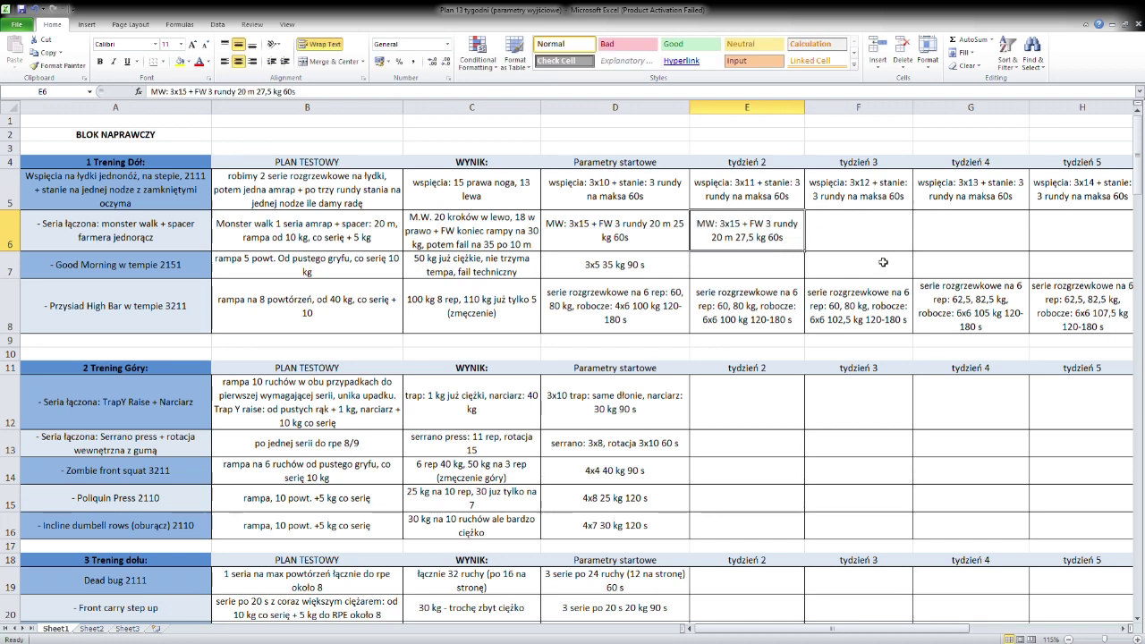
Copy the tydzień 2 monster walk + spacer farmera entry into tydzień 3 and insert an opening parenthesis after MW: 3x15.
{"action": "key", "text": "ctrl+c"}
{"action": "left_click", "coordinate": [872, 235]}
{"action": "key", "text": "ctrl+v"}
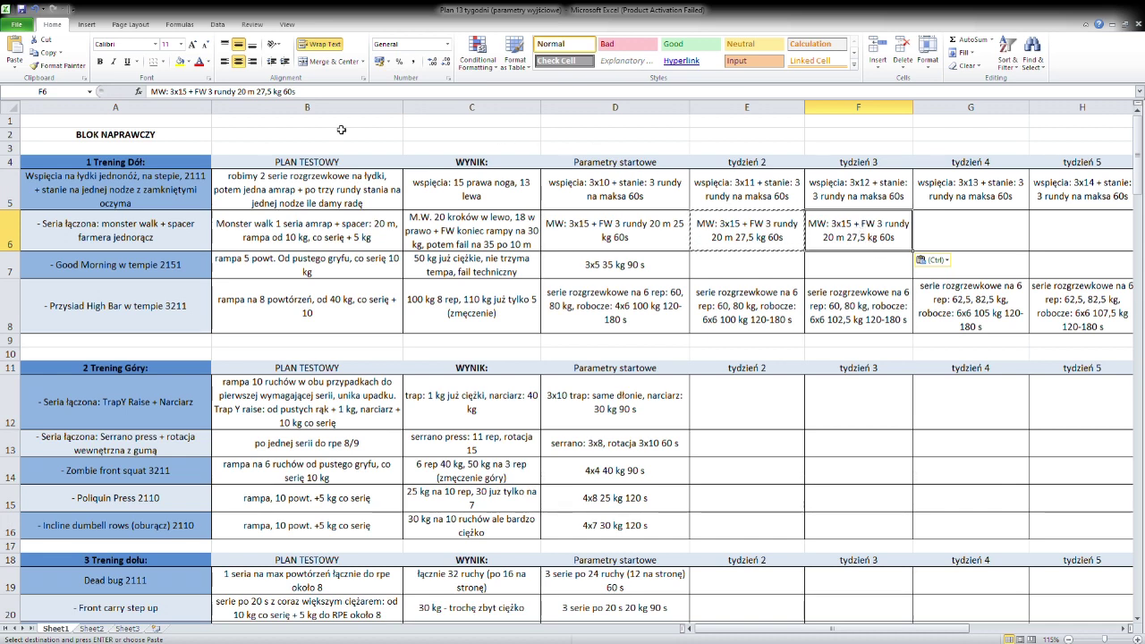
{"action": "left_click", "coordinate": [193, 93]}
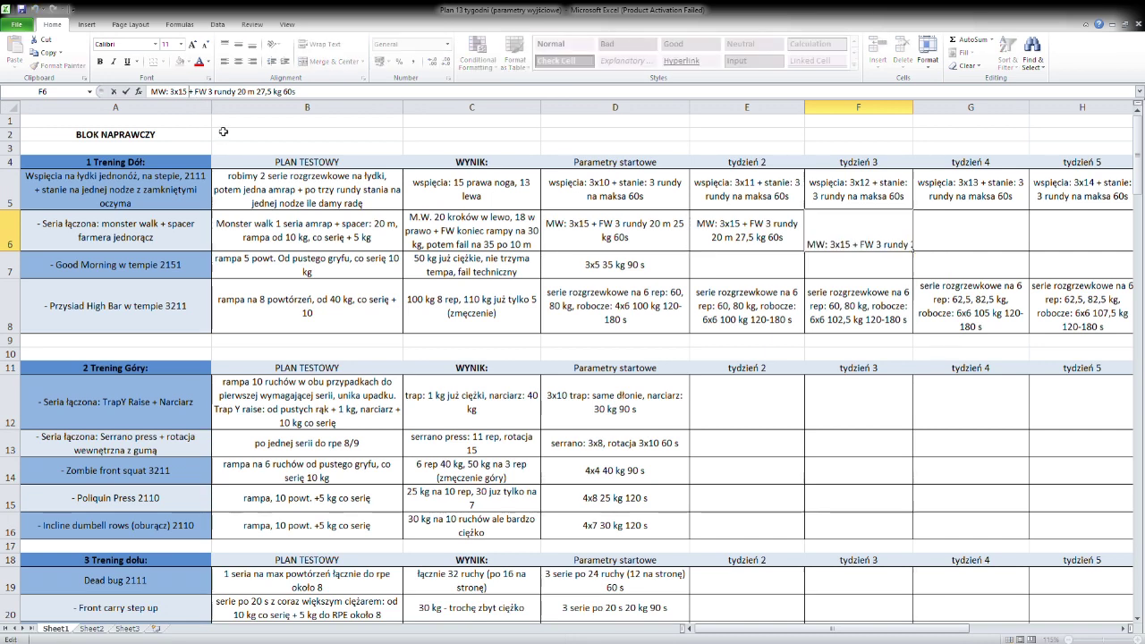
{"action": "type", "text": "("}
{"action": "type", "text": "mocniejs"}
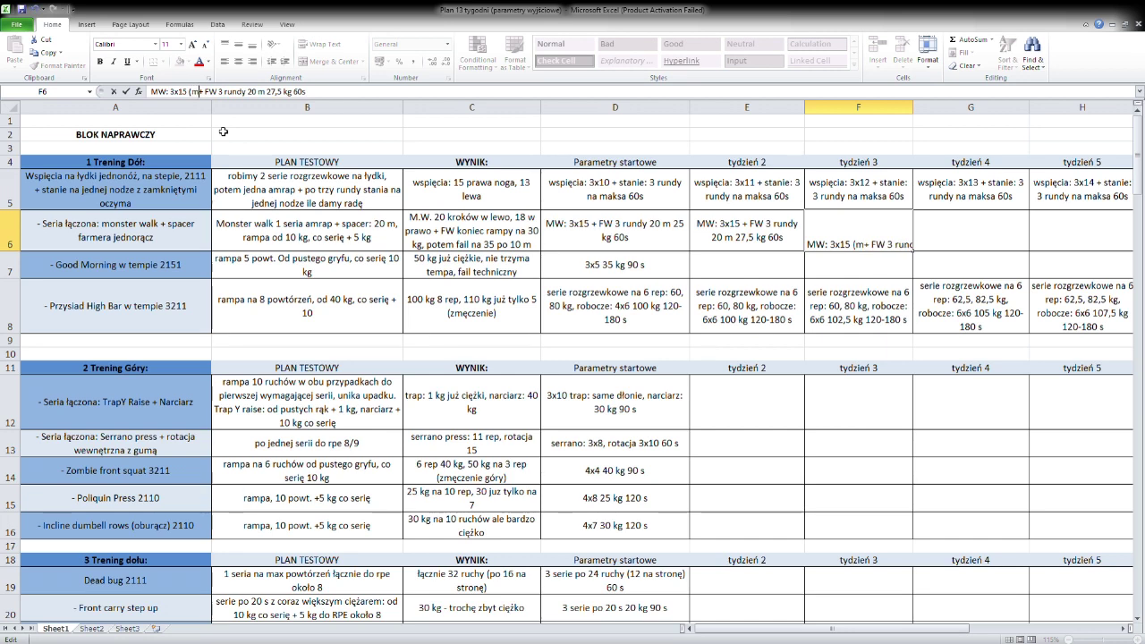
{"action": "type", "text": "za guma"}
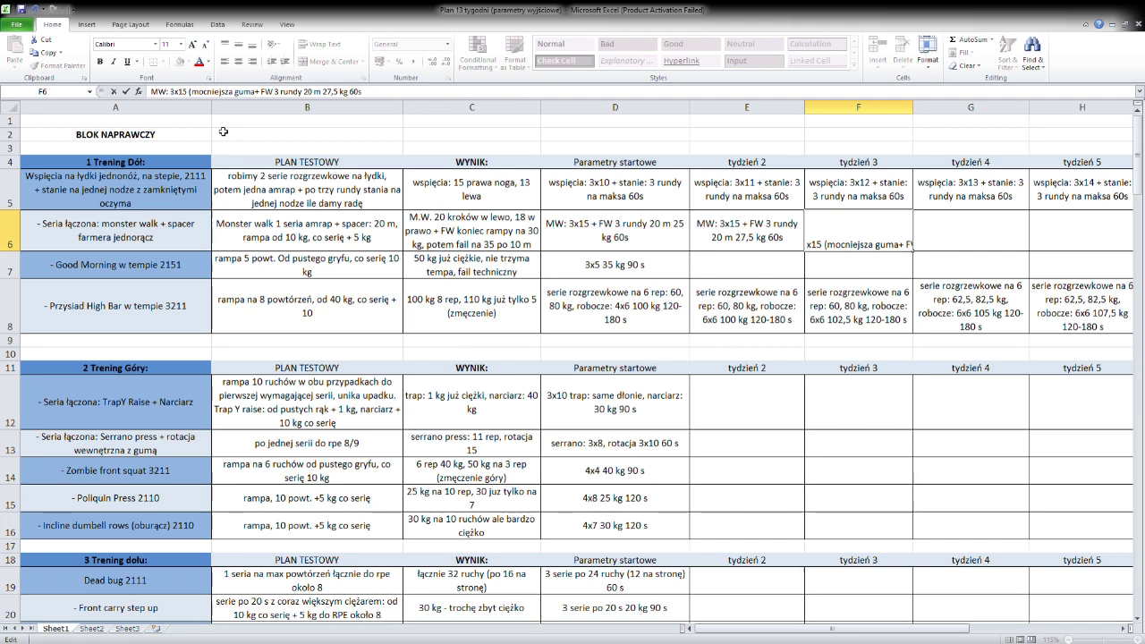
{"action": "key", "text": "BackSpace"}
{"action": "key", "text": "BackSpace"}
{"action": "key", "text": "BackSpace"}
{"action": "key", "text": "BackSpace"}
{"action": "key", "text": "BackSpace"}
{"action": "key", "text": "BackSpace"}
{"action": "key", "text": "BackSpace"}
{"action": "key", "text": "BackSpace"}
{"action": "key", "text": "BackSpace"}
{"action": "key", "text": "BackSpace"}
{"action": "key", "text": "BackSpace"}
{"action": "key", "text": "BackSpace"}
{"action": "key", "text": "BackSpace"}
{"action": "key", "text": "BackSpace"}
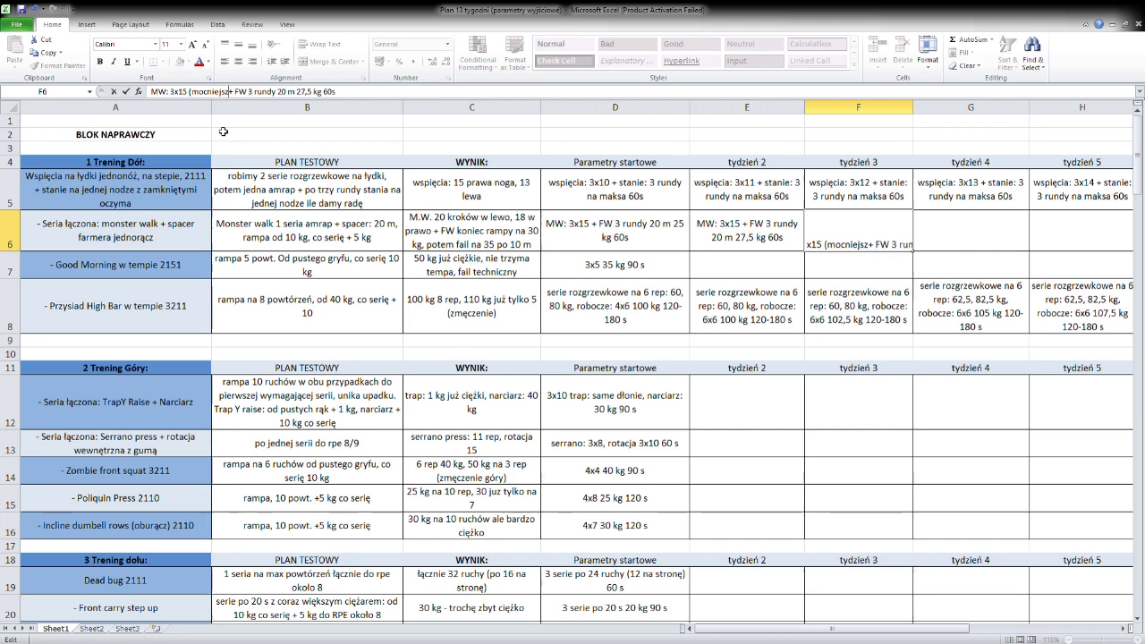
{"action": "key", "text": "BackSpace"}
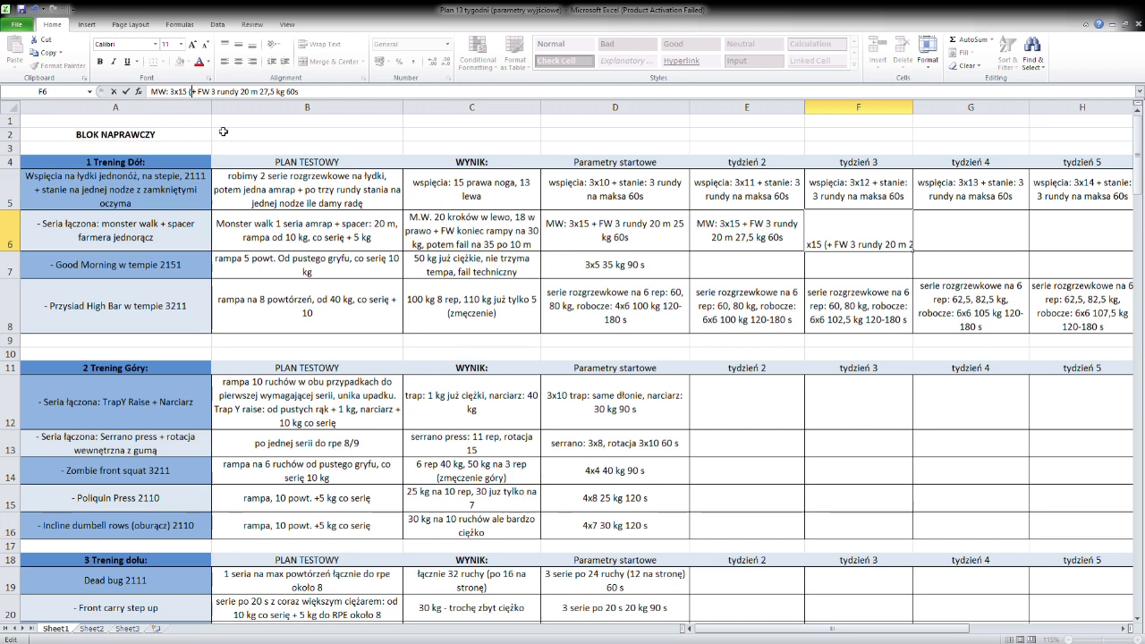
Complete the tydzień 3 parenthesis as "(mocniejsza guma)" and set the MW sets to 3x12.
{"action": "type", "text": "mo"}
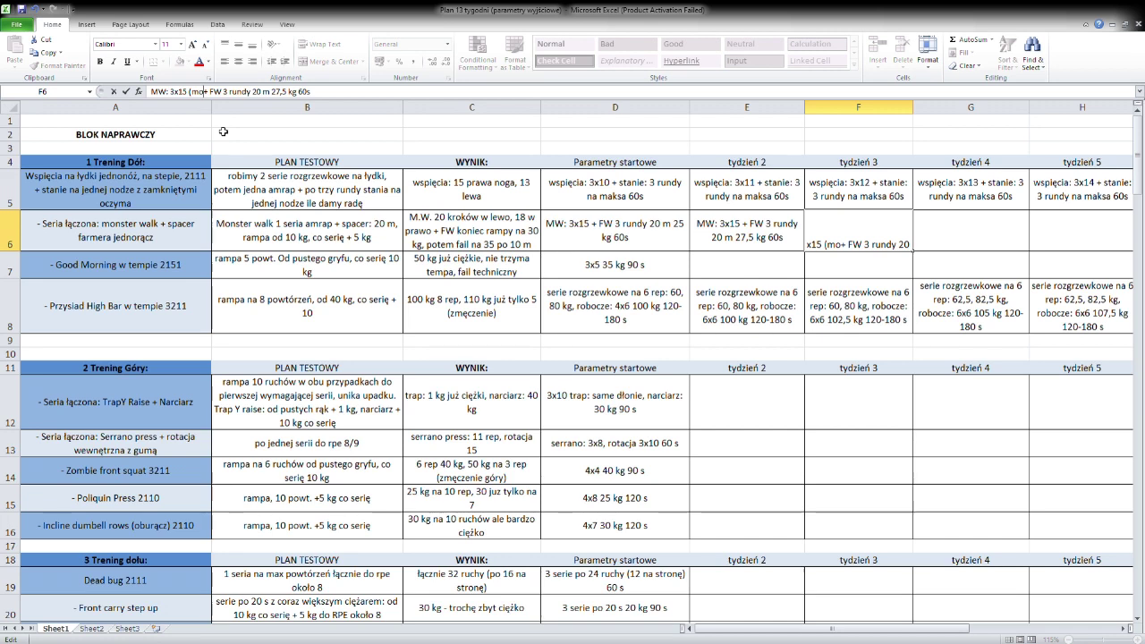
{"action": "type", "text": "cniejsza "}
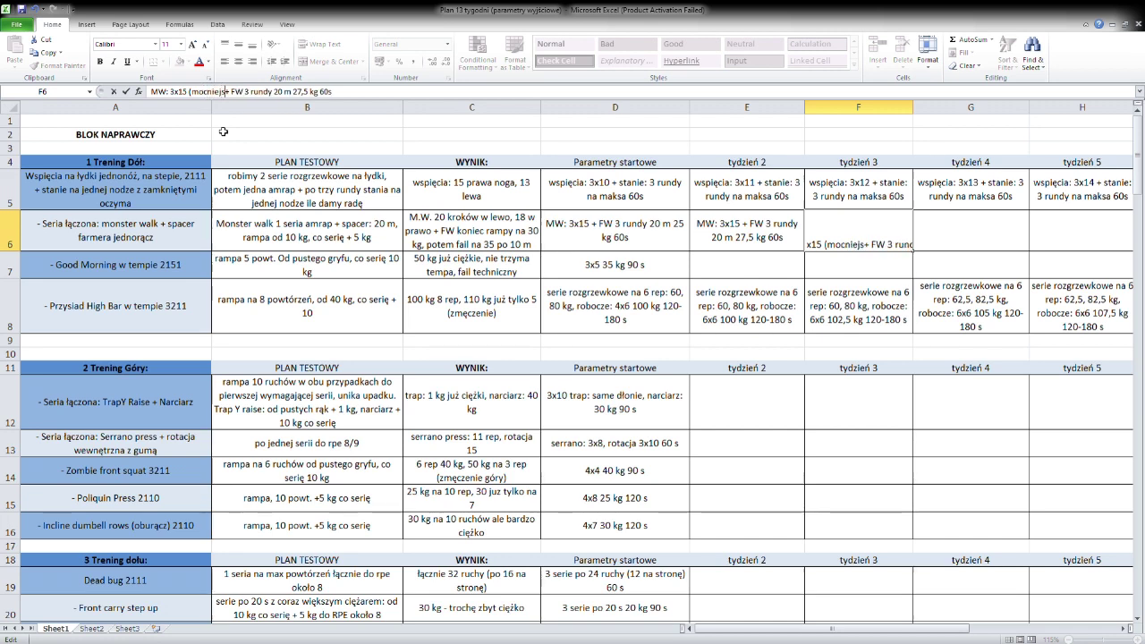
{"action": "type", "text": "guma)"}
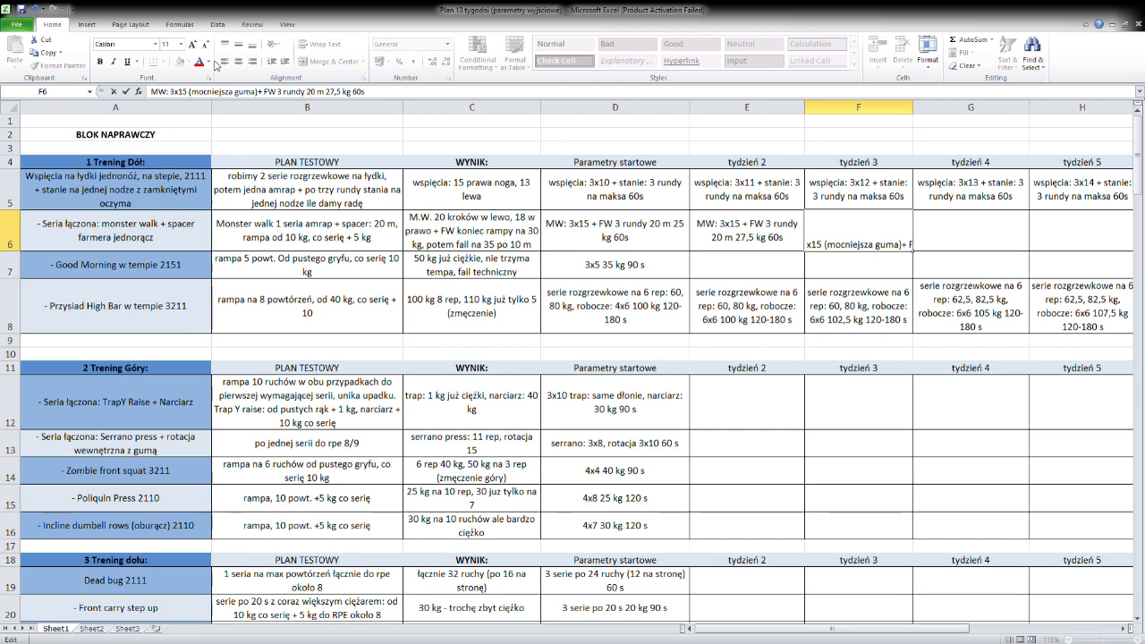
{"action": "key", "text": "BackSpace"}
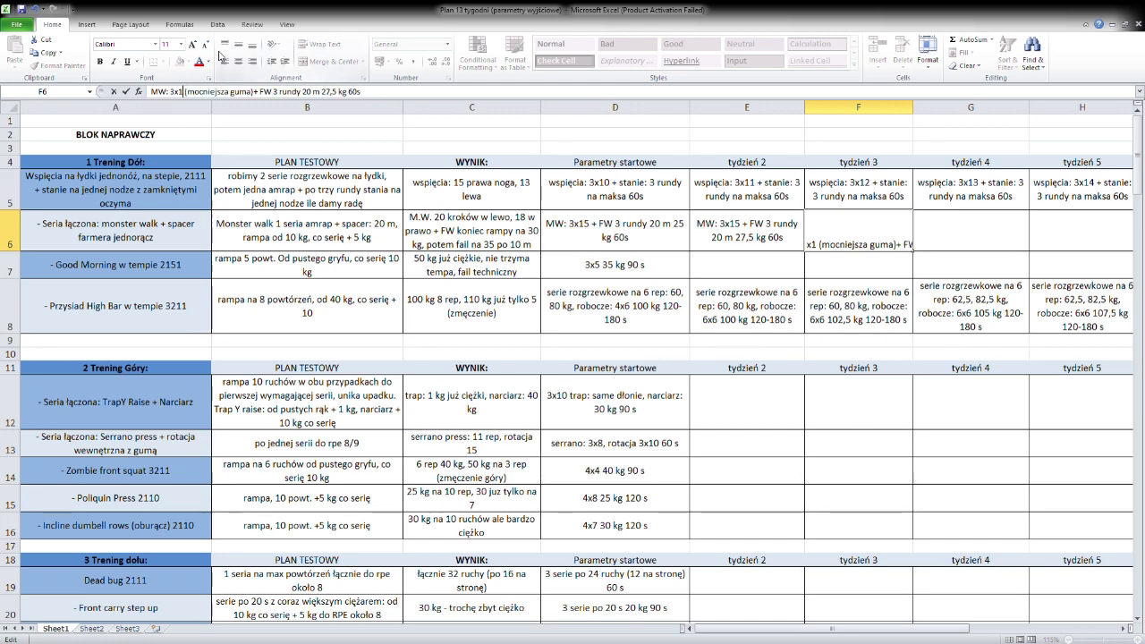
{"action": "type", "text": "2"}
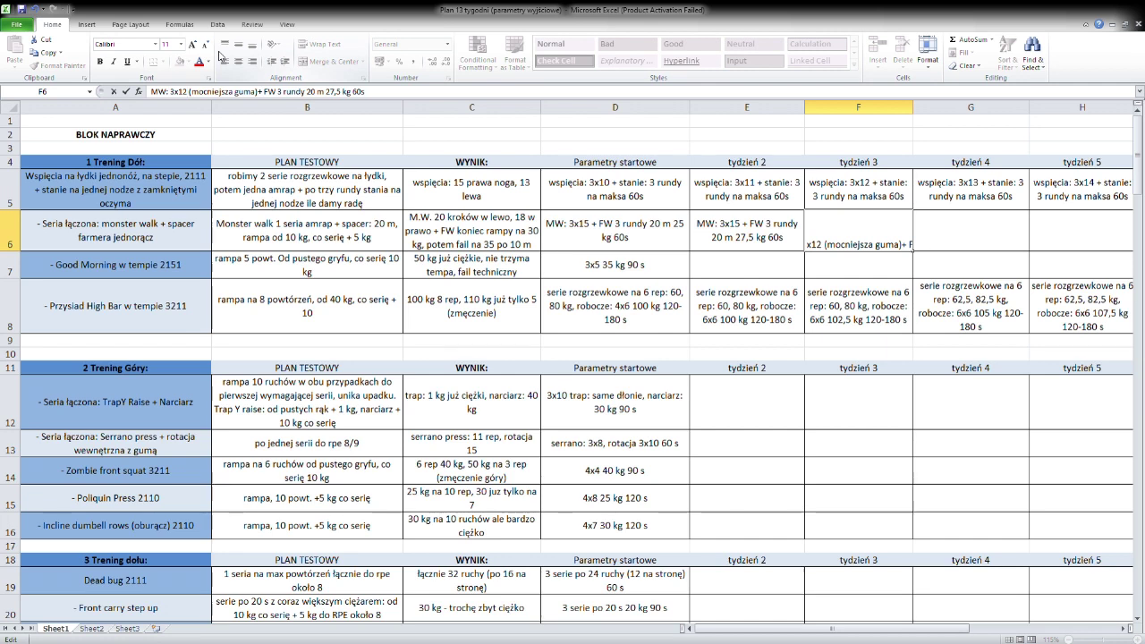
{"action": "left_click", "coordinate": [844, 274]}
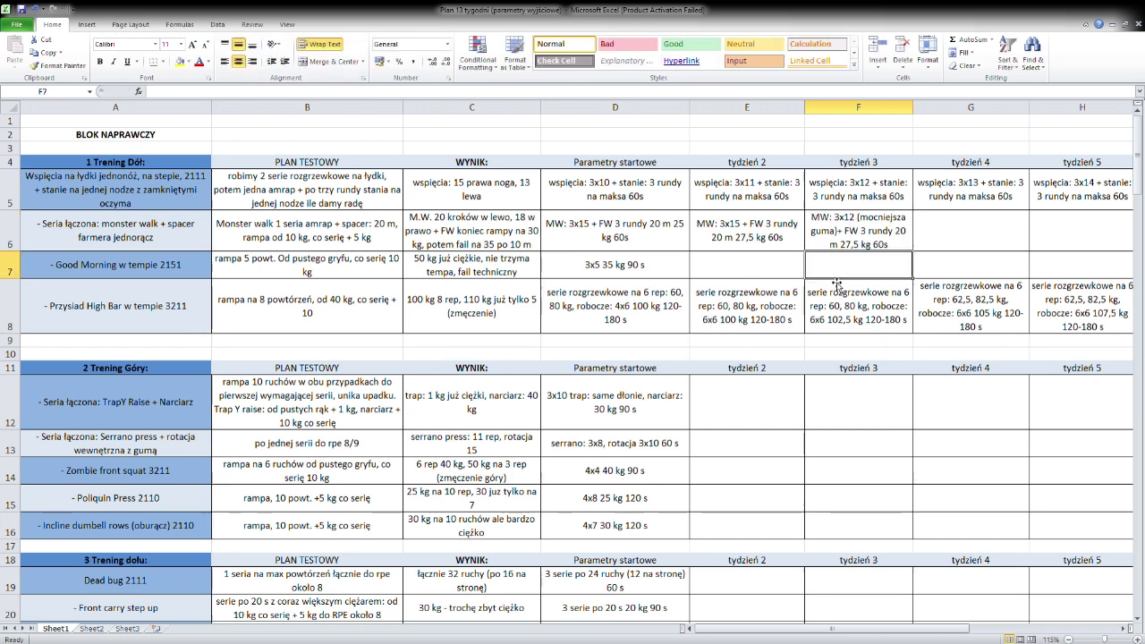
Copy the tydzień 3 entry for monster walk + spacer farmera into tydzień 4.
{"action": "left_click", "coordinate": [892, 244]}
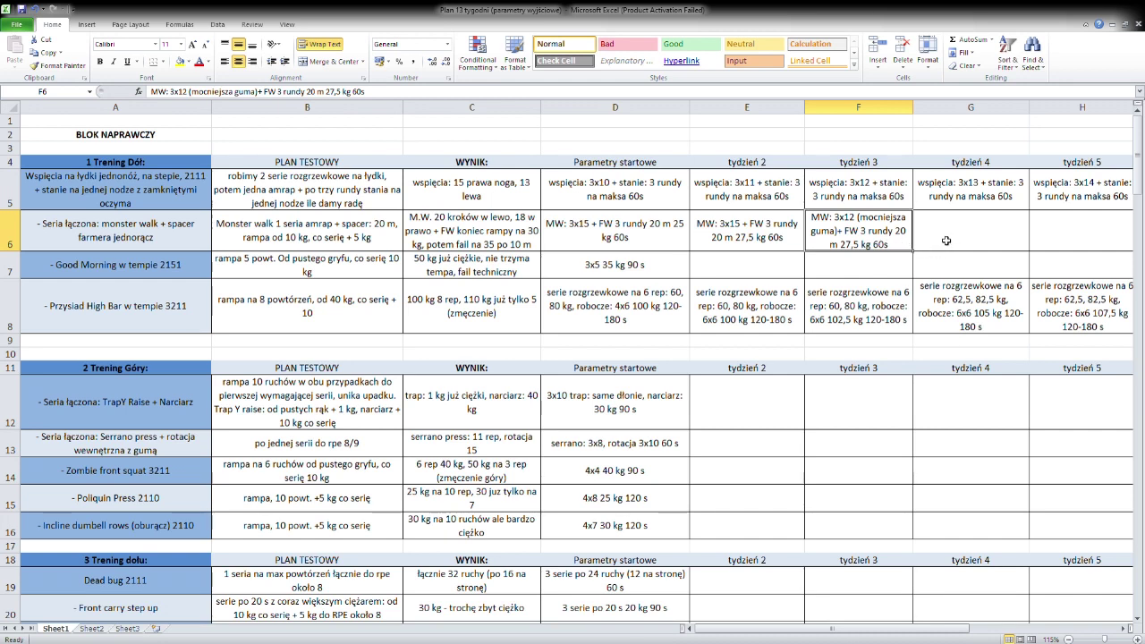
{"action": "key", "text": "ctrl+c"}
{"action": "left_click", "coordinate": [924, 238]}
{"action": "key", "text": "ctrl+v"}
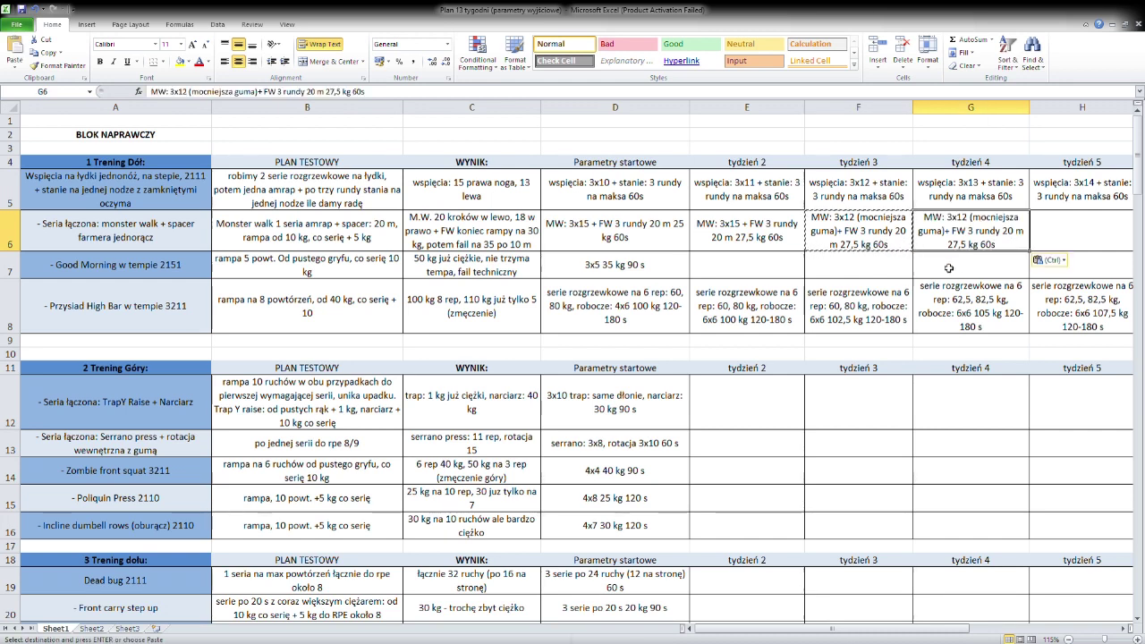
{"action": "left_click", "coordinate": [952, 267]}
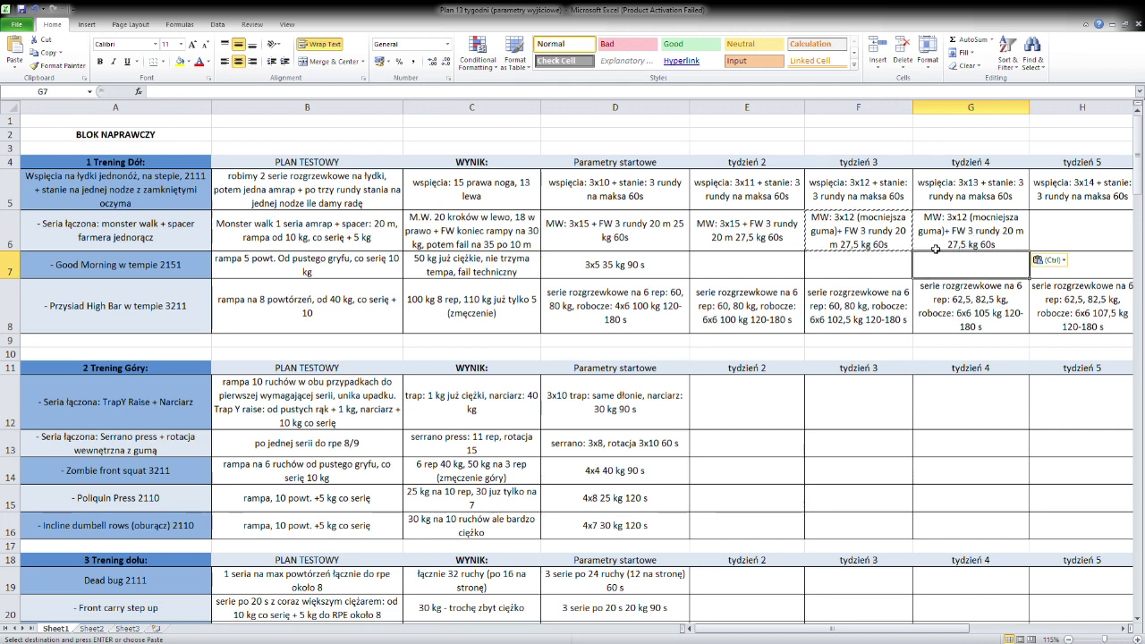
In the tydzień 4 entry for monster walk + spacer farmera, set the FW weight to 30 kg and the MW sets to 3x15.
{"action": "left_click", "coordinate": [758, 246]}
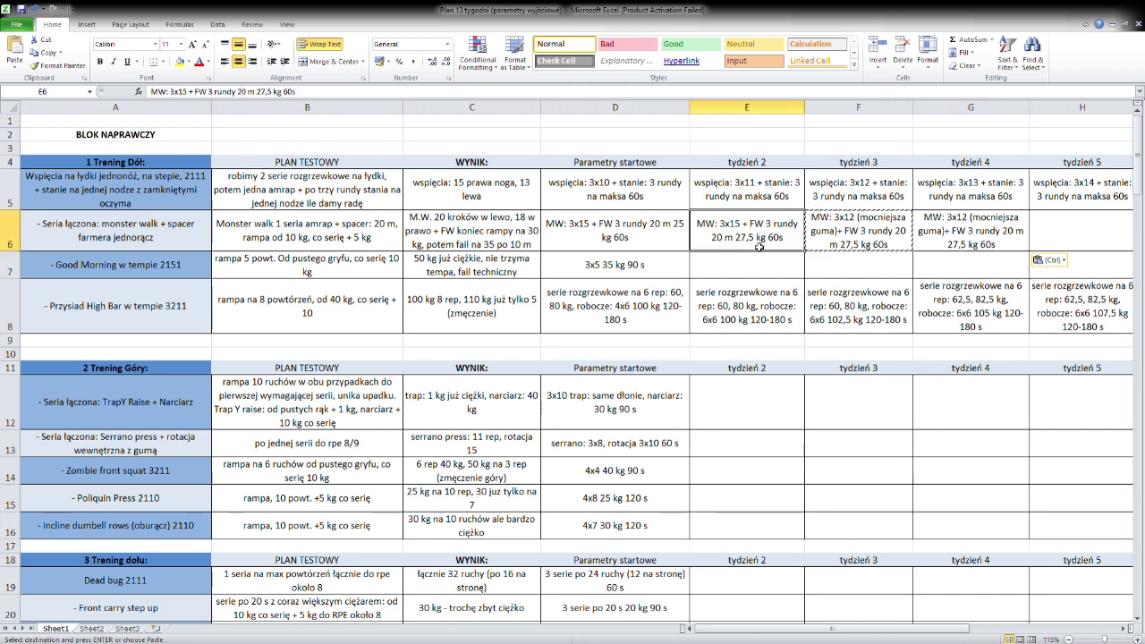
{"action": "left_click", "coordinate": [855, 248]}
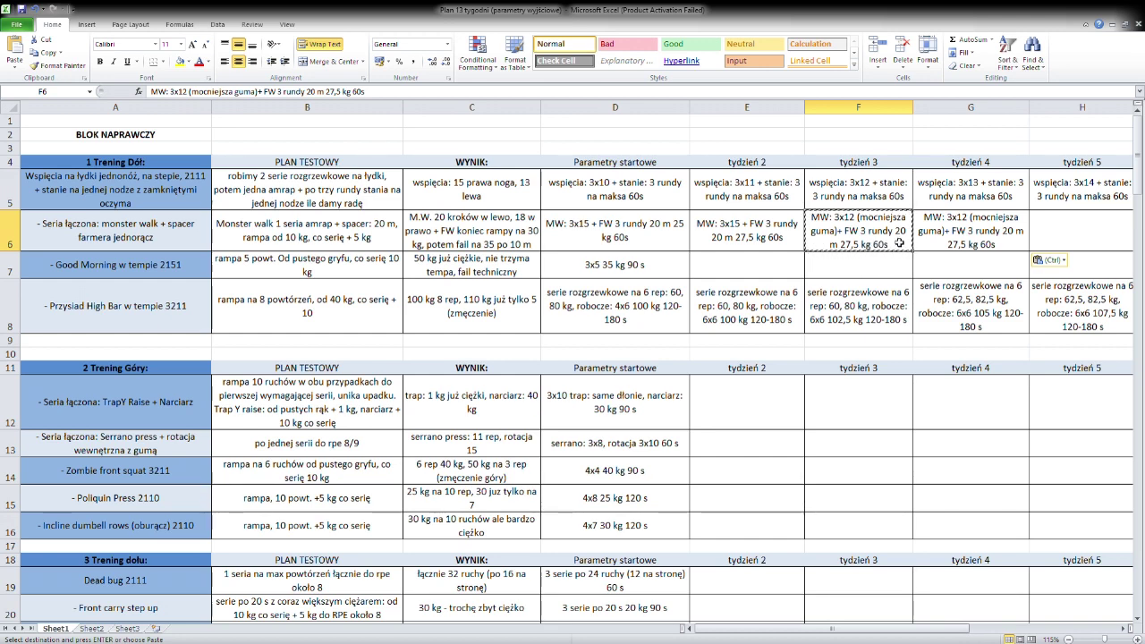
{"action": "left_click", "coordinate": [790, 237]}
{"action": "left_click", "coordinate": [832, 235]}
{"action": "left_click", "coordinate": [967, 241]}
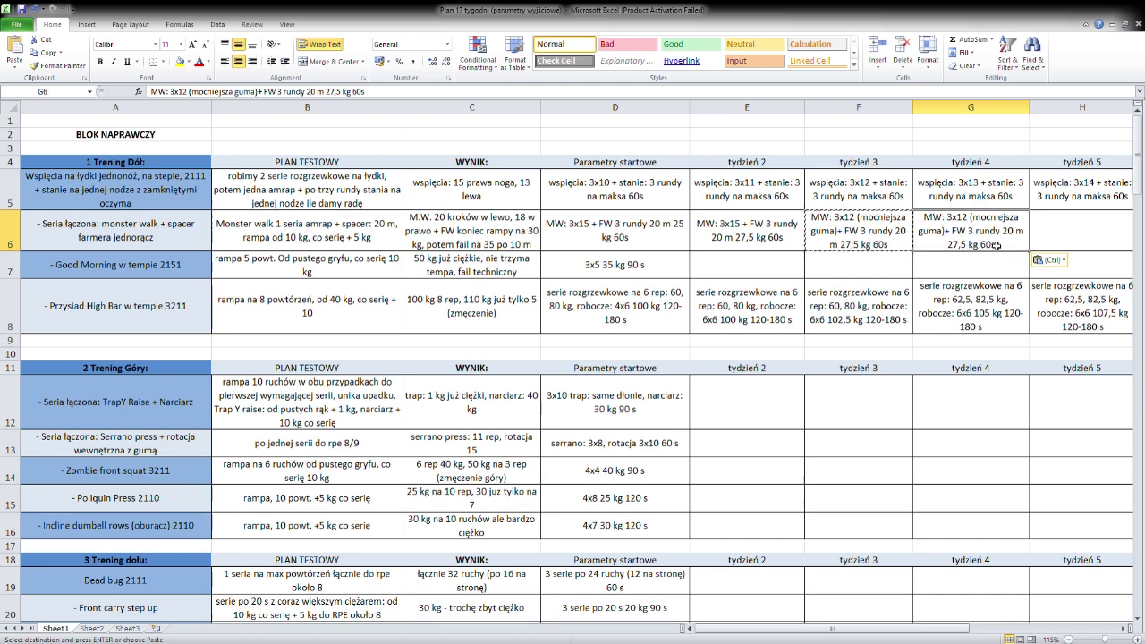
{"action": "double_click", "coordinate": [336, 93]}
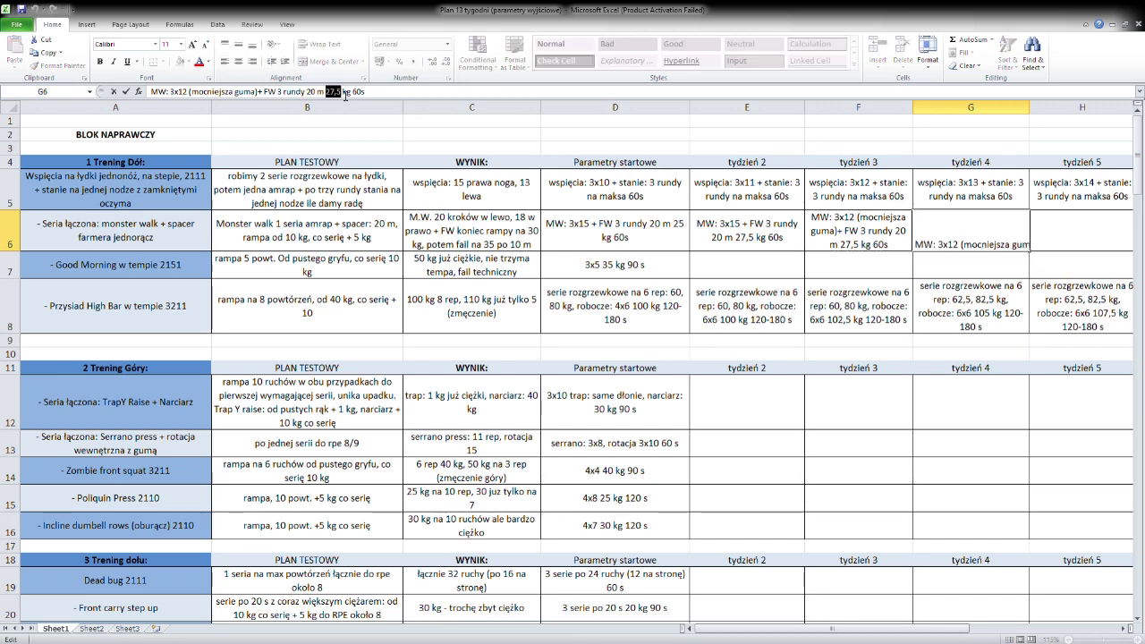
{"action": "type", "text": "30"}
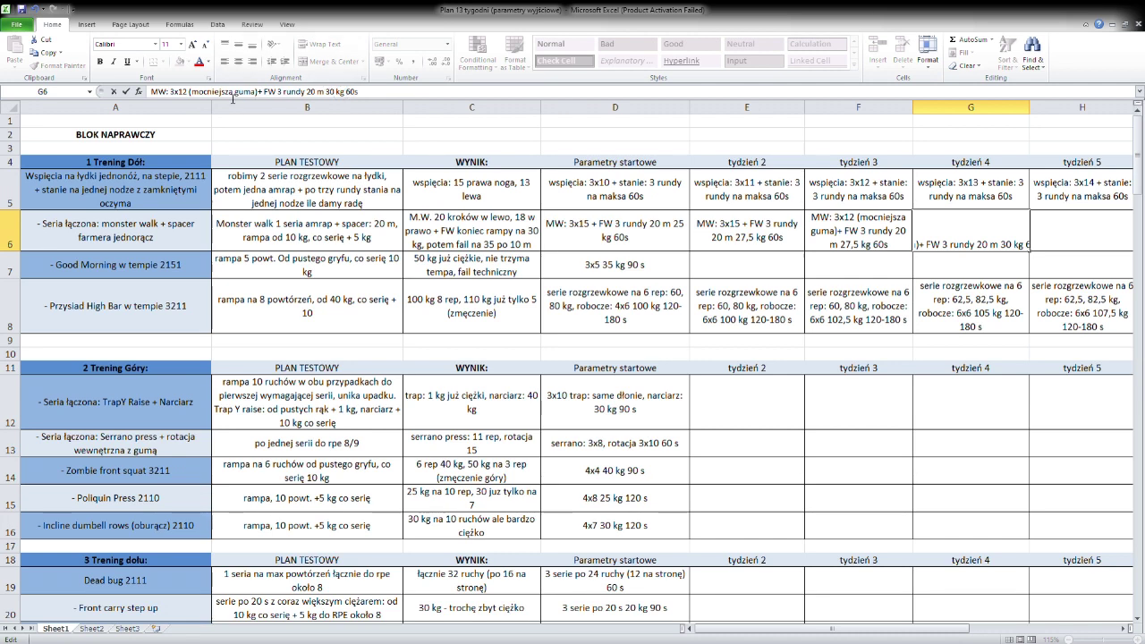
{"action": "left_click_drag", "start_coordinate": [184, 98], "coordinate": [188, 98]}
{"action": "type", "text": "5"}
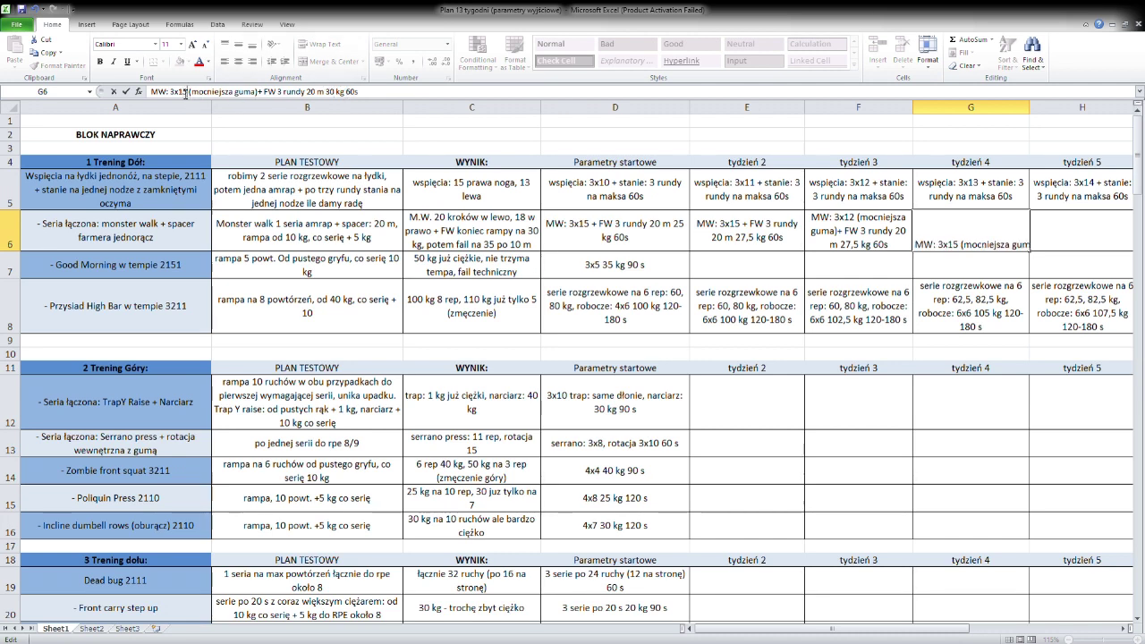
{"action": "left_click", "coordinate": [779, 286]}
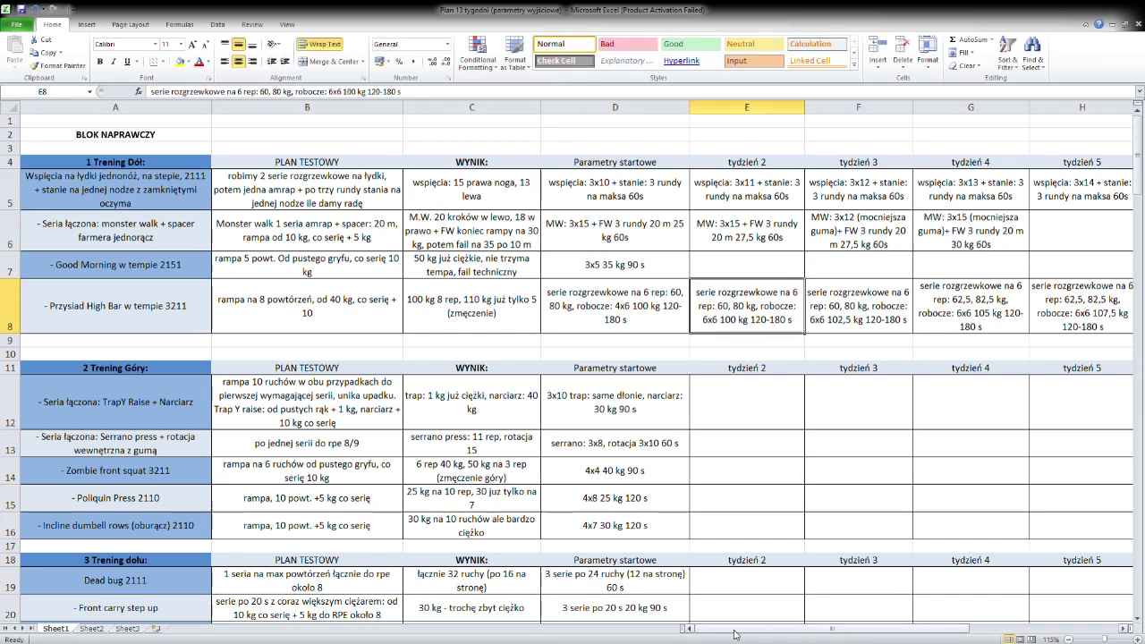
Copy the tydzień 4 entry for monster walk + spacer farmera into tydzień 5.
{"action": "left_click_drag", "start_coordinate": [730, 628], "coordinate": [777, 635]}
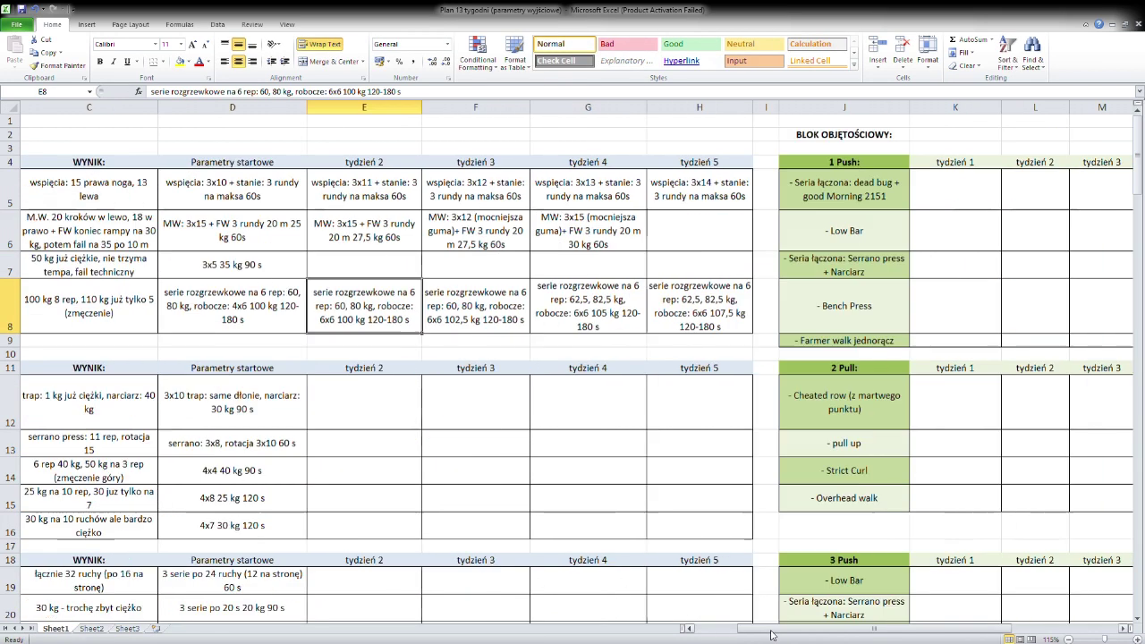
{"action": "left_click", "coordinate": [701, 236]}
{"action": "left_click", "coordinate": [631, 240]}
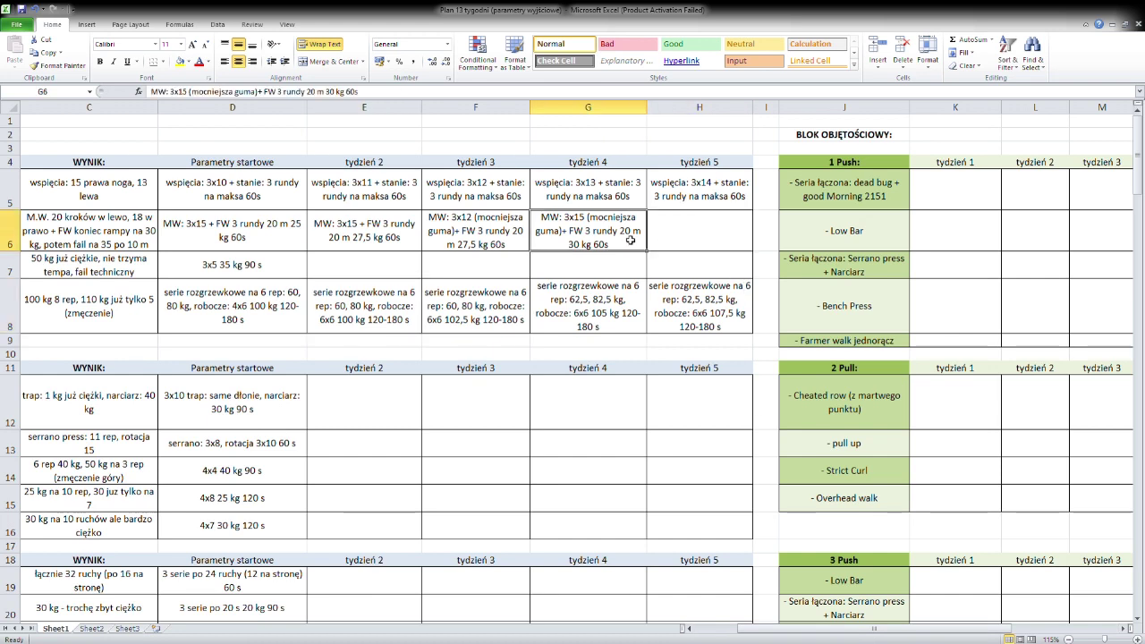
{"action": "key", "text": "ctrl+c"}
{"action": "left_click", "coordinate": [669, 231]}
{"action": "key", "text": "ctrl+v"}
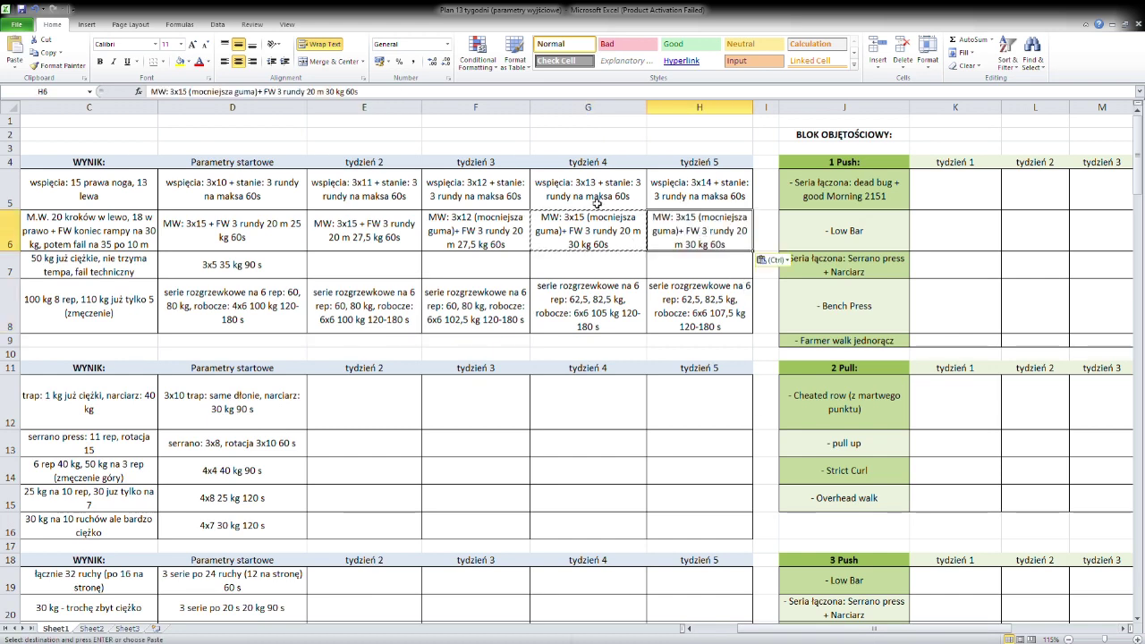
In the tydzień 5 monster walk entry, change the note to "(jeszcze mocniejsza guma)" and set the MW sets to 3x12.
{"action": "mouse_move", "coordinate": [192, 91]}
{"action": "left_mouse_down"}
{"action": "mouse_move", "coordinate": [231, 93]}
{"action": "mouse_move", "coordinate": [192, 91]}
{"action": "left_mouse_up"}
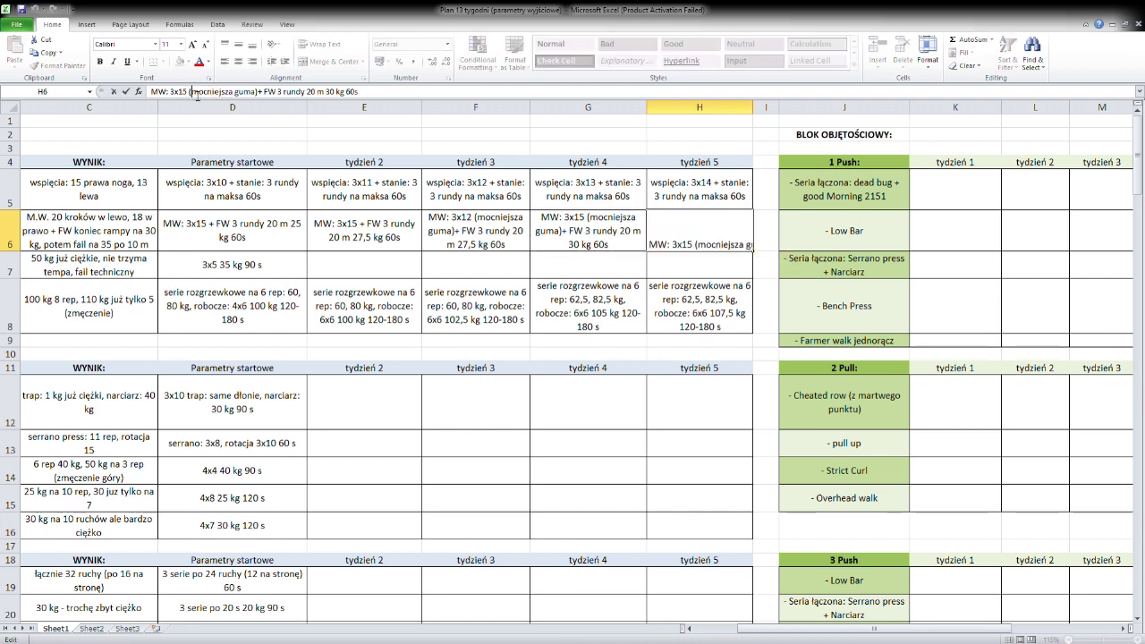
{"action": "type", "text": "jeszcze"}
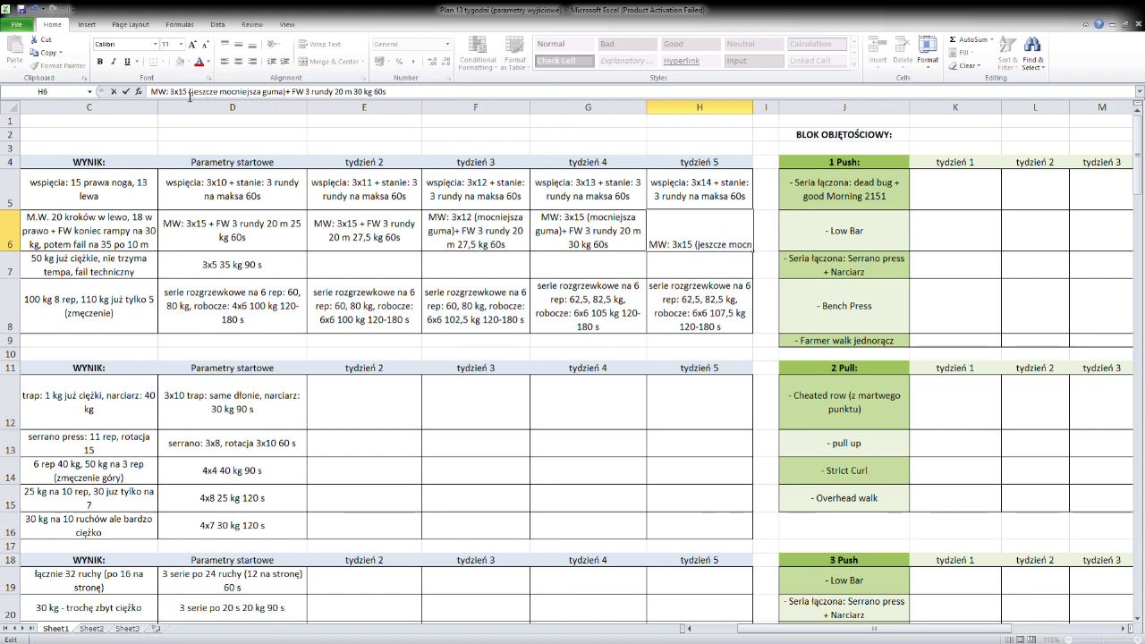
{"action": "left_click", "coordinate": [187, 92]}
{"action": "key", "text": "BackSpace"}
{"action": "type", "text": "2"}
{"action": "key", "text": "ctrl+Return"}
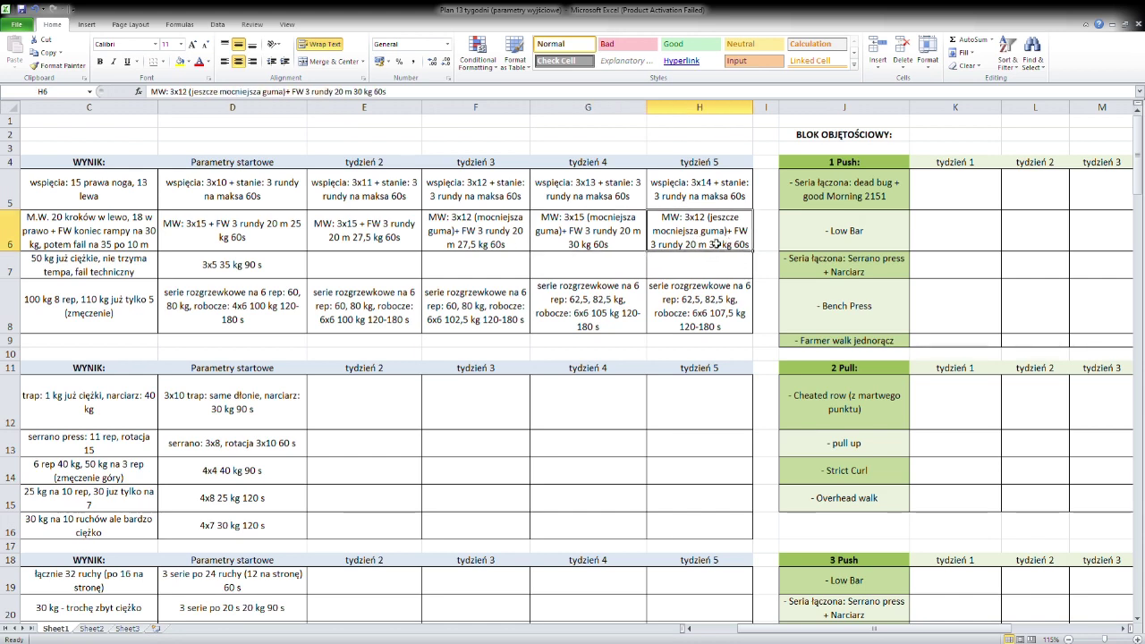
Copy the starting parameters of Good Morning w tempie 2151 into its tydzień 2 cell.
{"action": "left_click", "coordinate": [621, 244]}
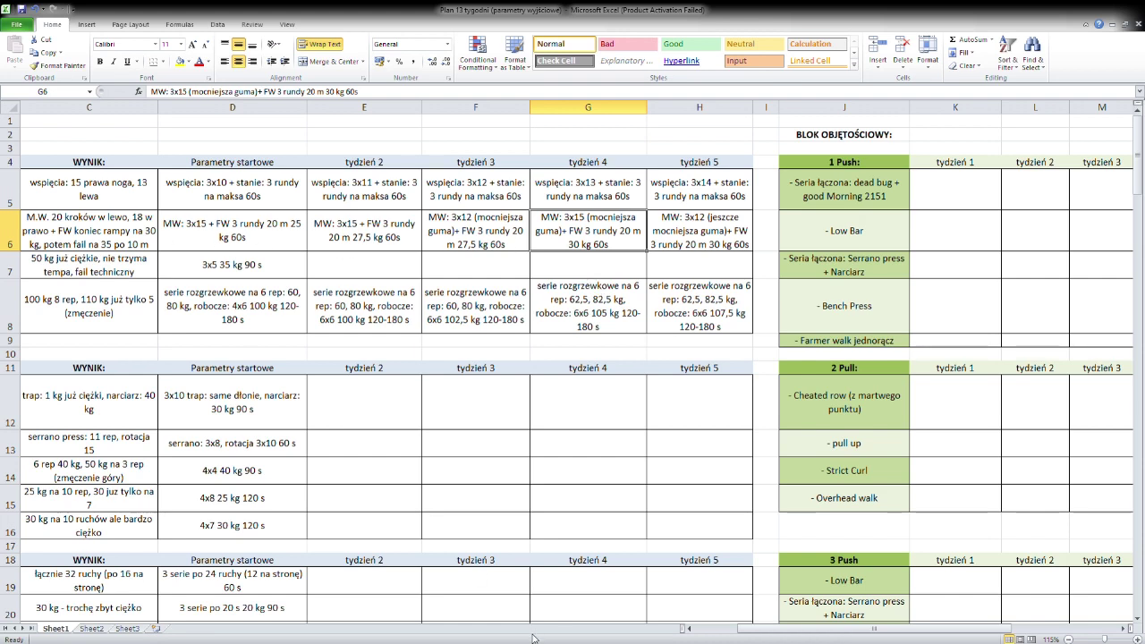
{"action": "left_click", "coordinate": [688, 628]}
{"action": "left_click", "coordinate": [689, 629]}
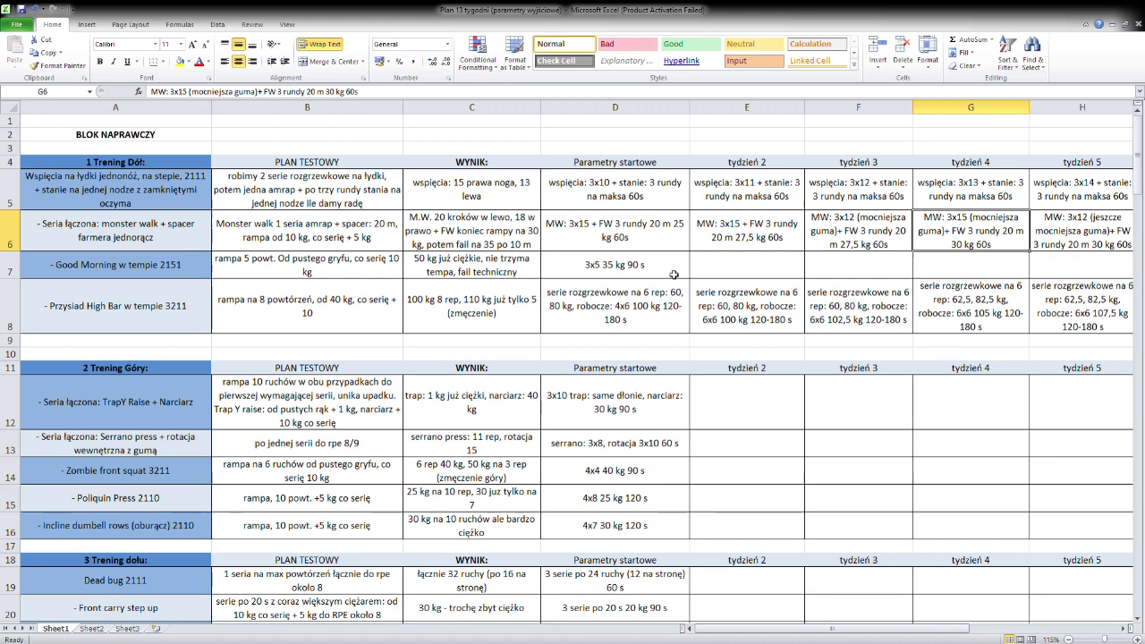
{"action": "left_click", "coordinate": [190, 273]}
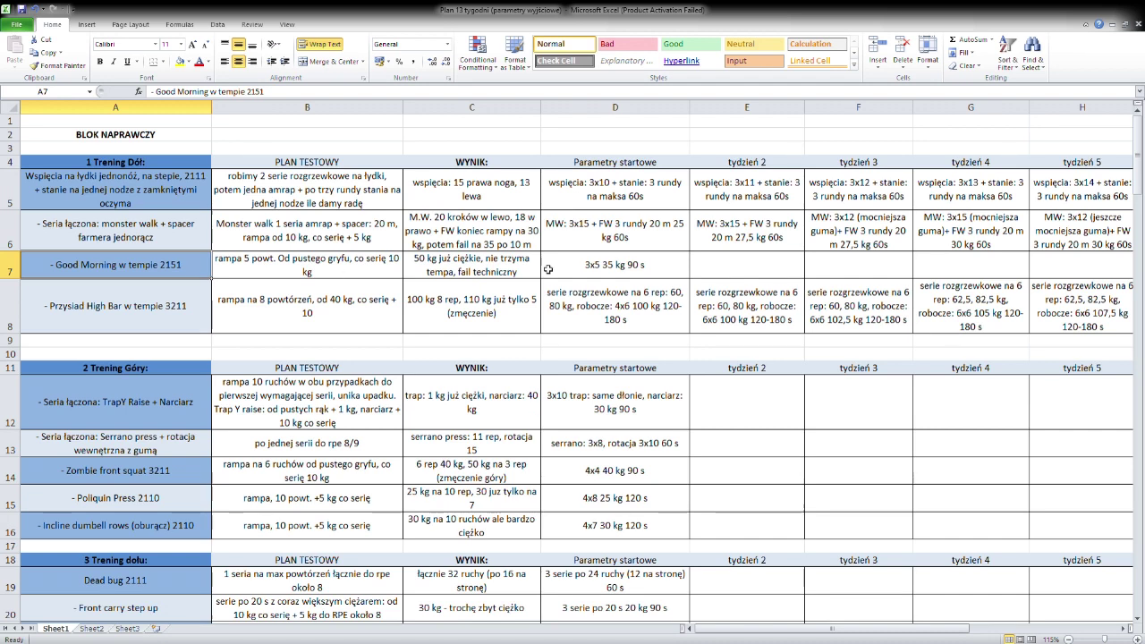
{"action": "left_click", "coordinate": [655, 267]}
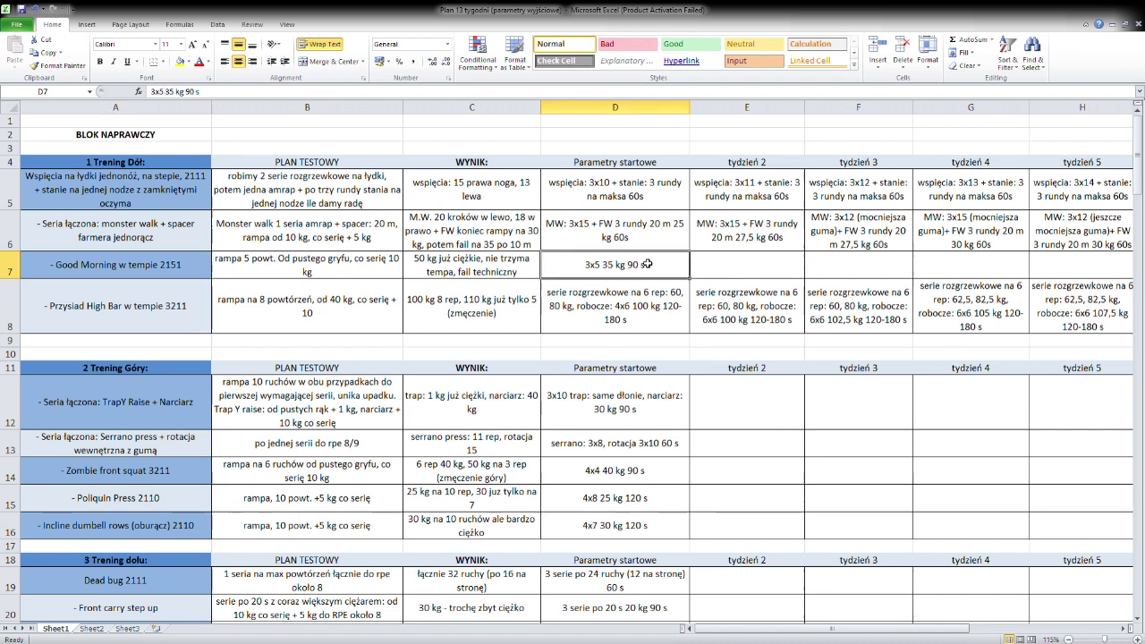
{"action": "left_click", "coordinate": [732, 270]}
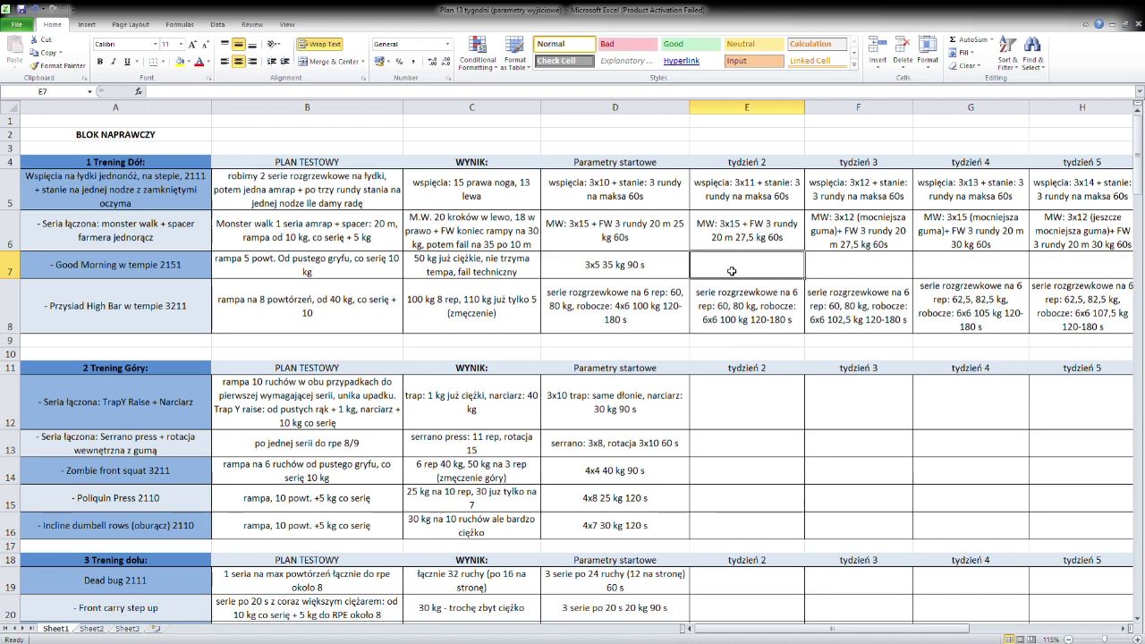
{"action": "left_click", "coordinate": [670, 277]}
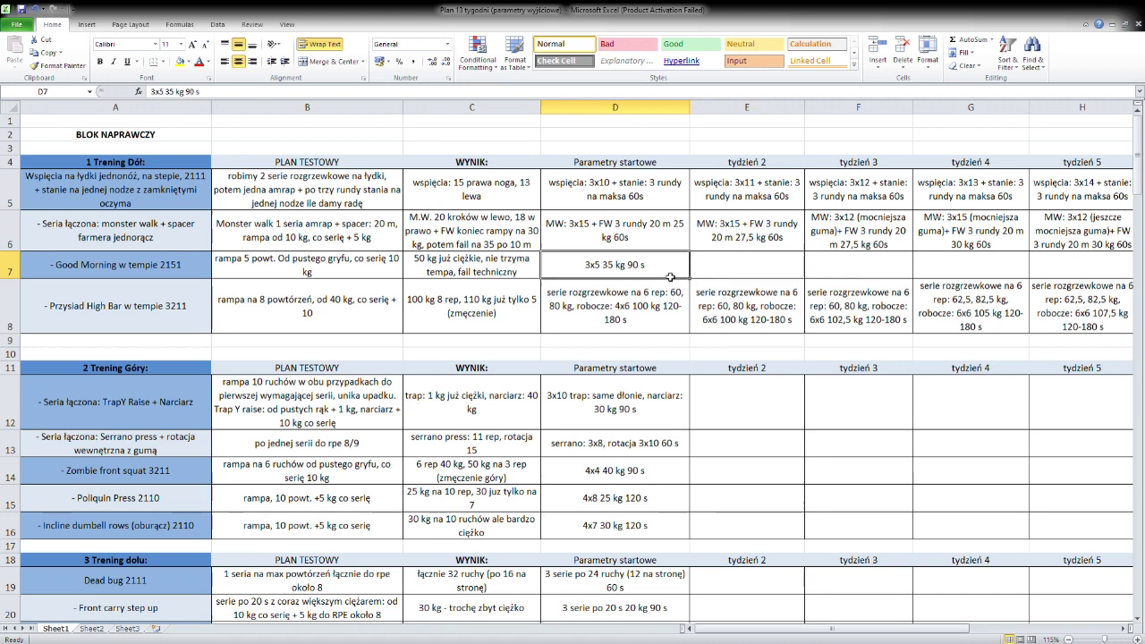
{"action": "key", "text": "ctrl+c"}
{"action": "left_click", "coordinate": [735, 270]}
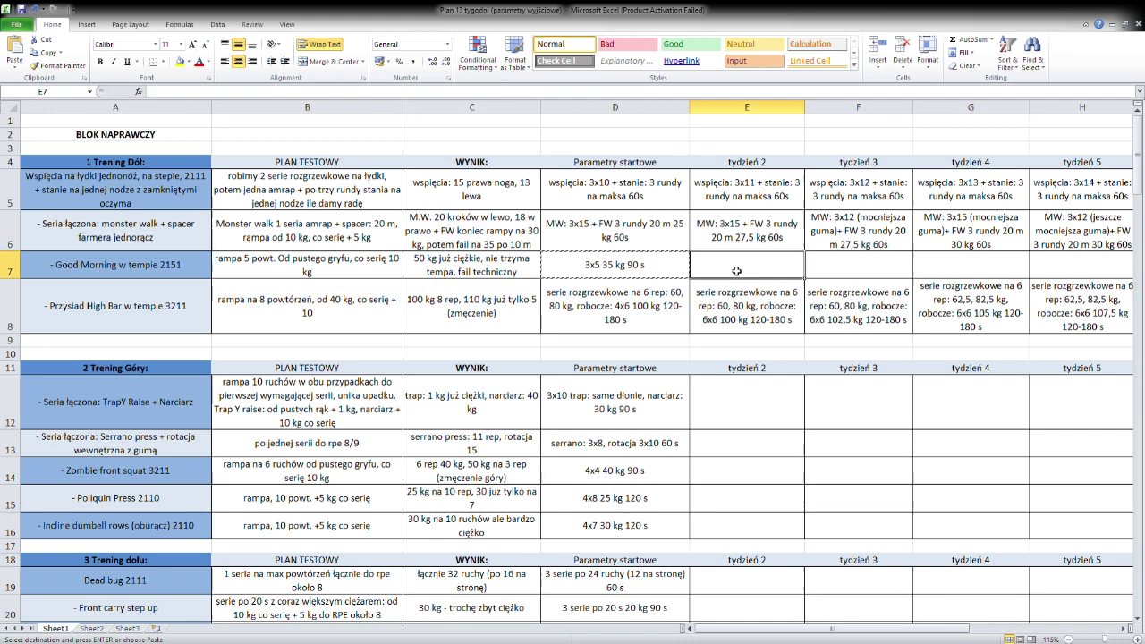
{"action": "key", "text": "ctrl+v"}
Paste the same Good Morning parameters into tydzień 3 and set the weight there to 37,5 kg.
{"action": "left_click_drag", "start_coordinate": [760, 629], "coordinate": [780, 630]}
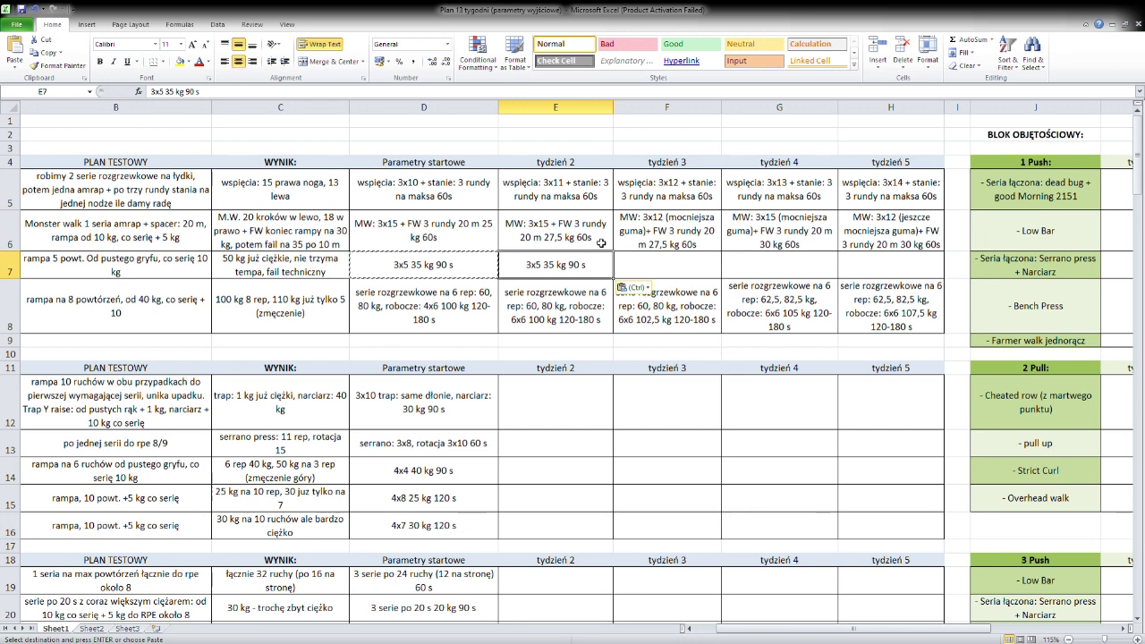
{"action": "key", "text": "Right"}
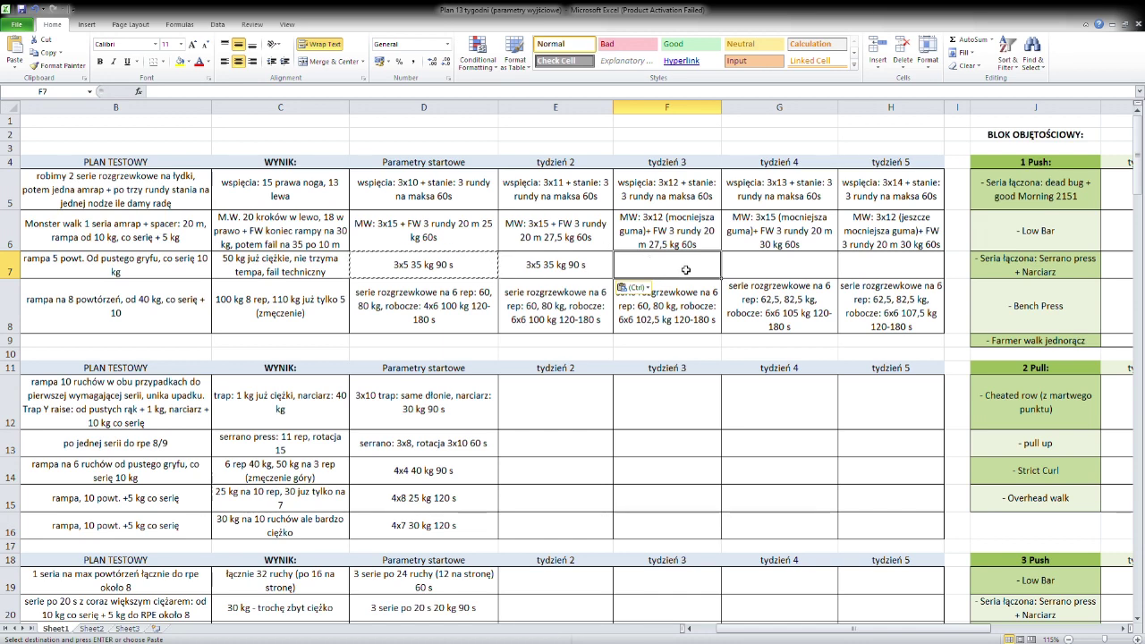
{"action": "key", "text": "ctrl+v"}
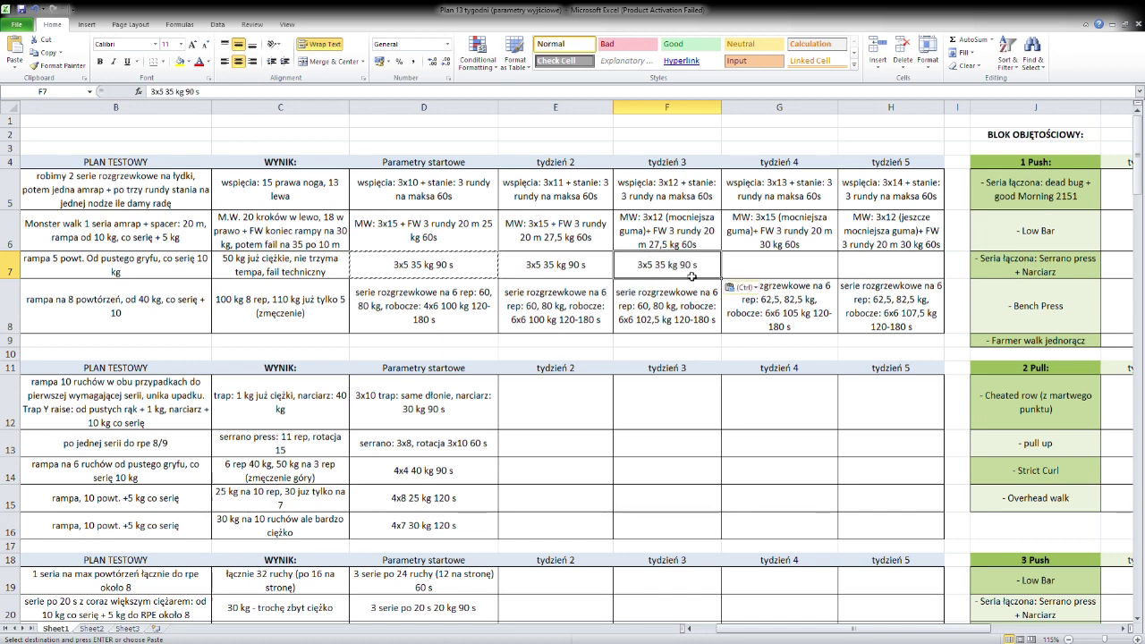
{"action": "left_click", "coordinate": [177, 97]}
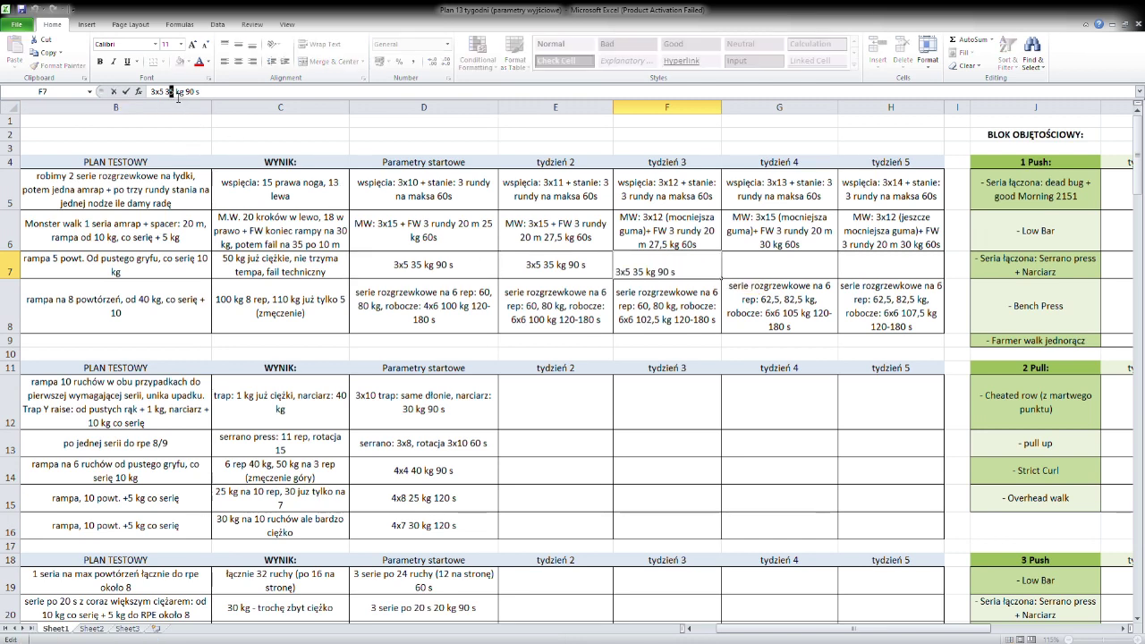
{"action": "type", "text": "7,5"}
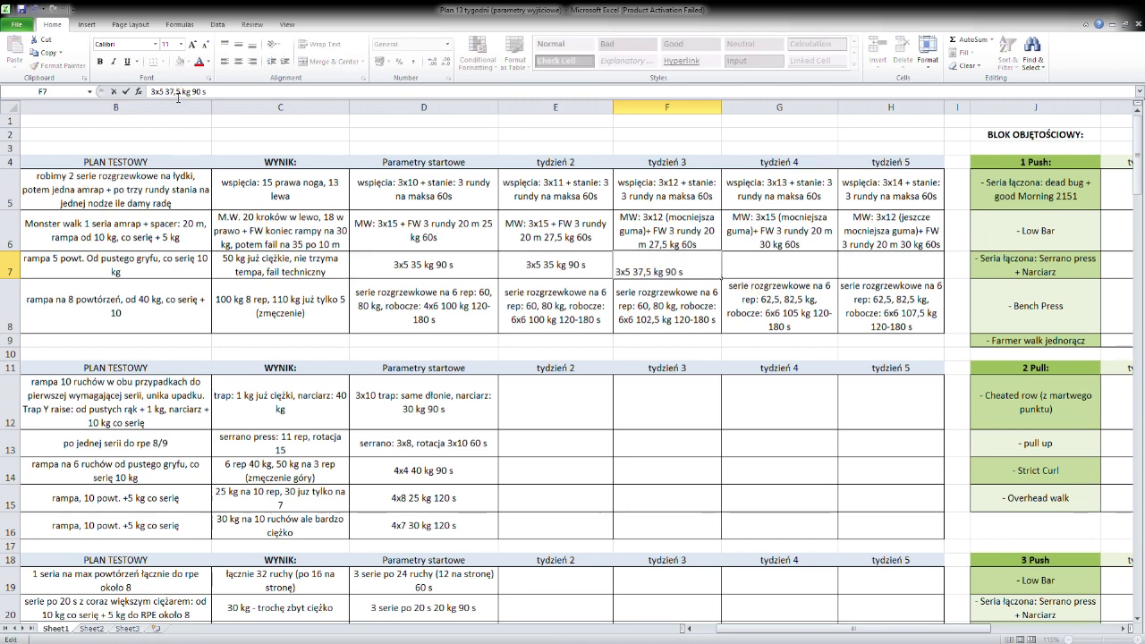
{"action": "left_click", "coordinate": [768, 270]}
Copy the tydzień 3 Good Morning entry into tydzień 4 and set its weight to 40 kg.
{"action": "left_click", "coordinate": [703, 273]}
{"action": "key", "text": "ctrl+c"}
{"action": "left_click", "coordinate": [769, 273]}
{"action": "key", "text": "ctrl+v"}
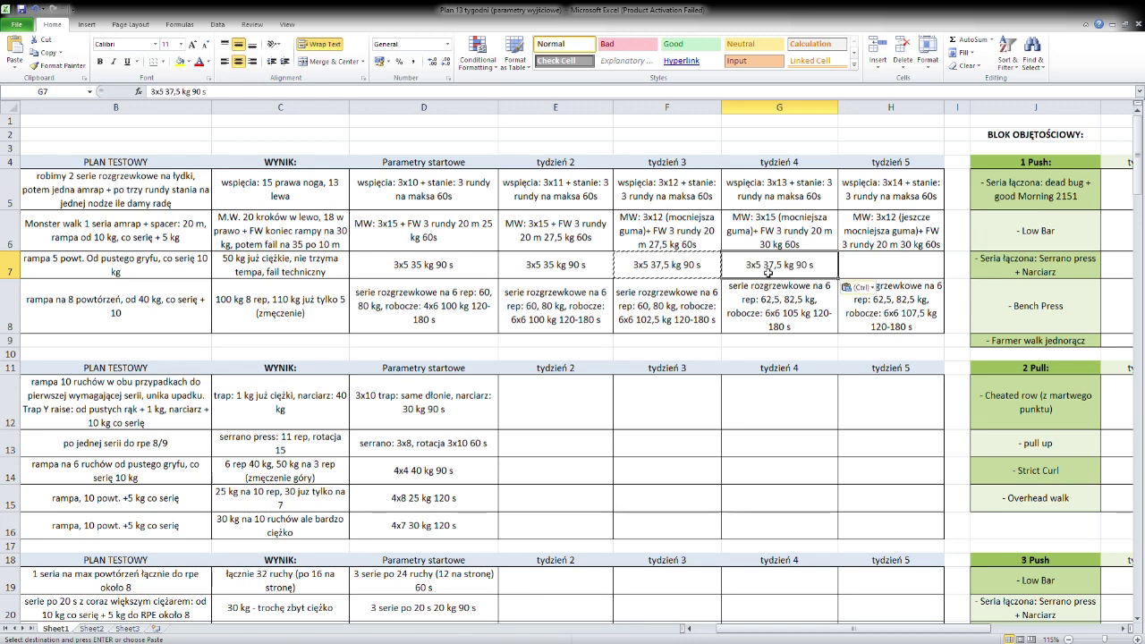
{"action": "left_click", "coordinate": [186, 92]}
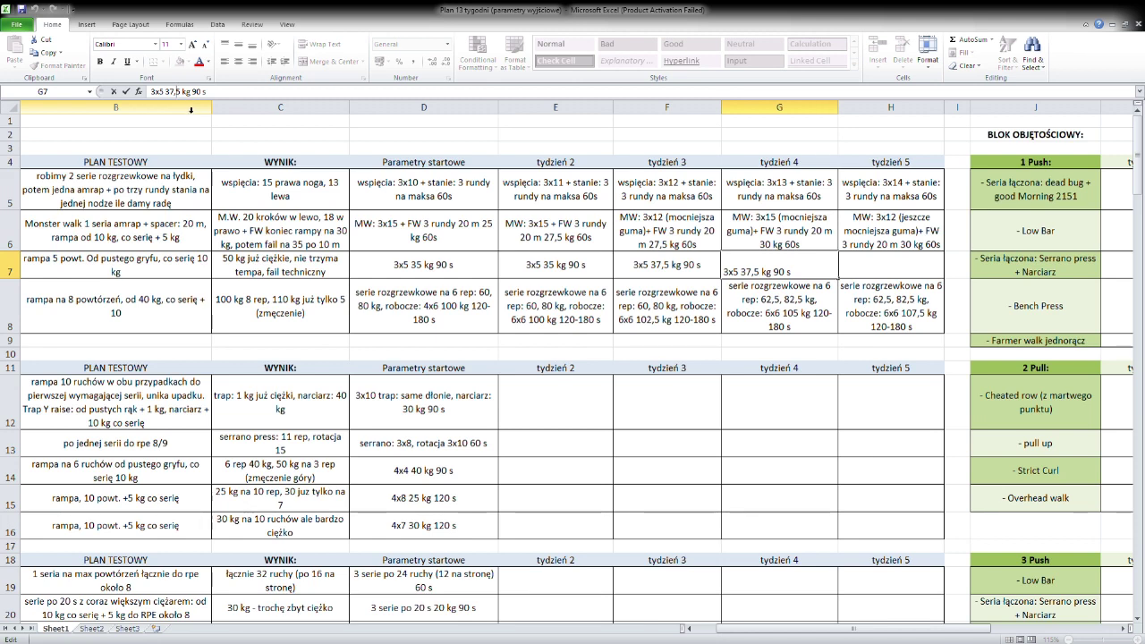
{"action": "double_click", "coordinate": [172, 93]}
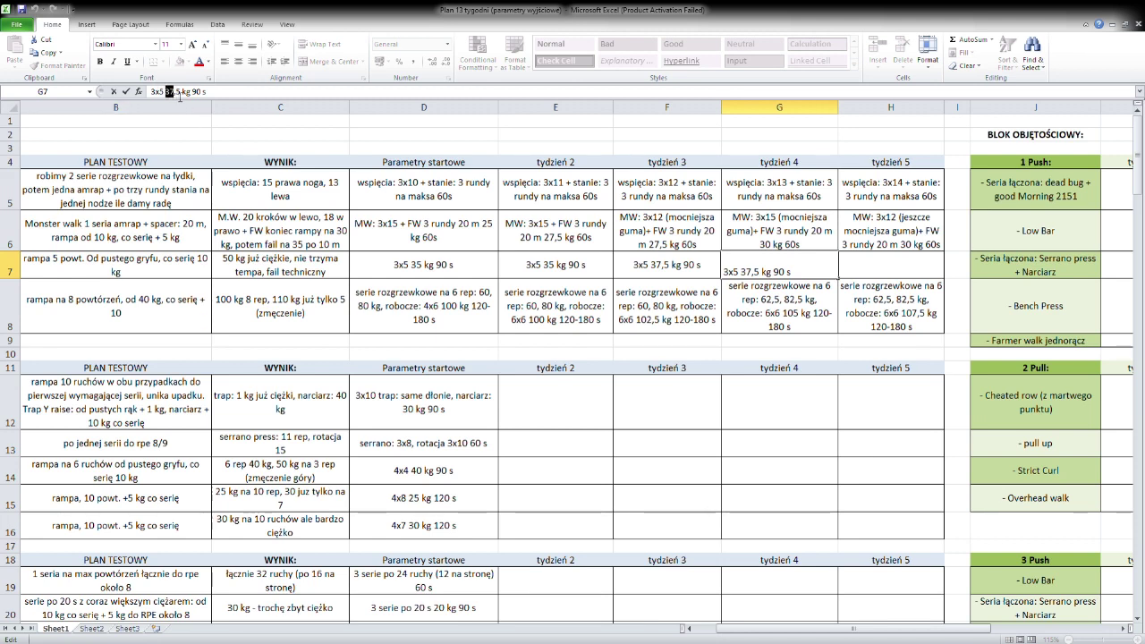
{"action": "type", "text": "40"}
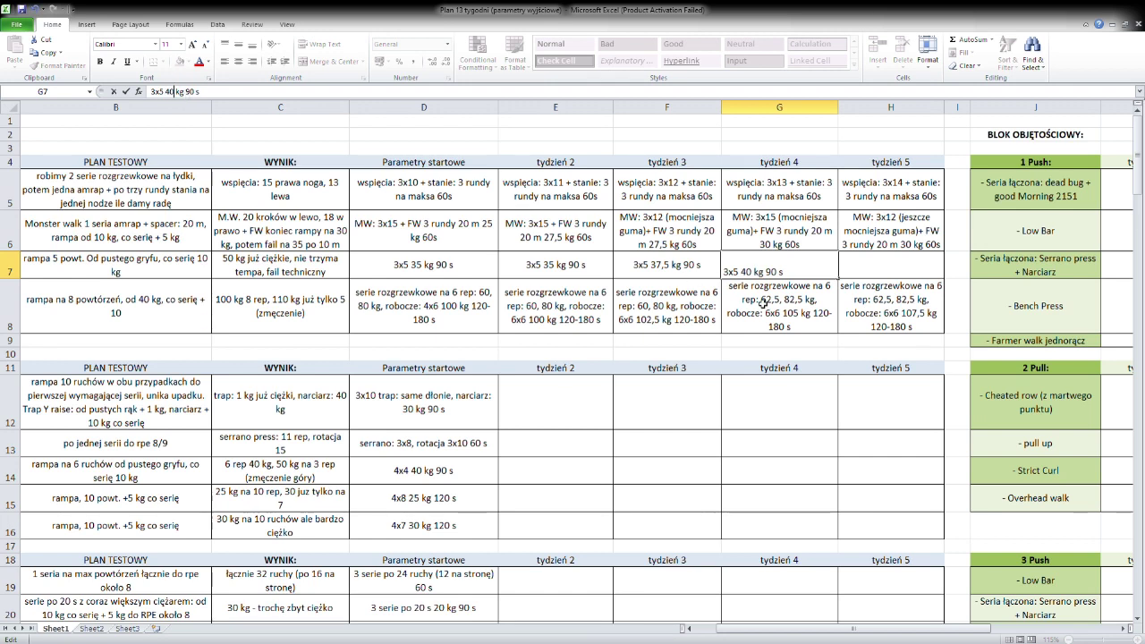
{"action": "key", "text": "Return"}
Copy the tydzień 4 Good Morning entry into tydzień 5 and set its weight to 42,5 kg.
{"action": "left_click", "coordinate": [829, 272]}
{"action": "key", "text": "ctrl+c"}
{"action": "left_click", "coordinate": [883, 268]}
{"action": "key", "text": "ctrl+v"}
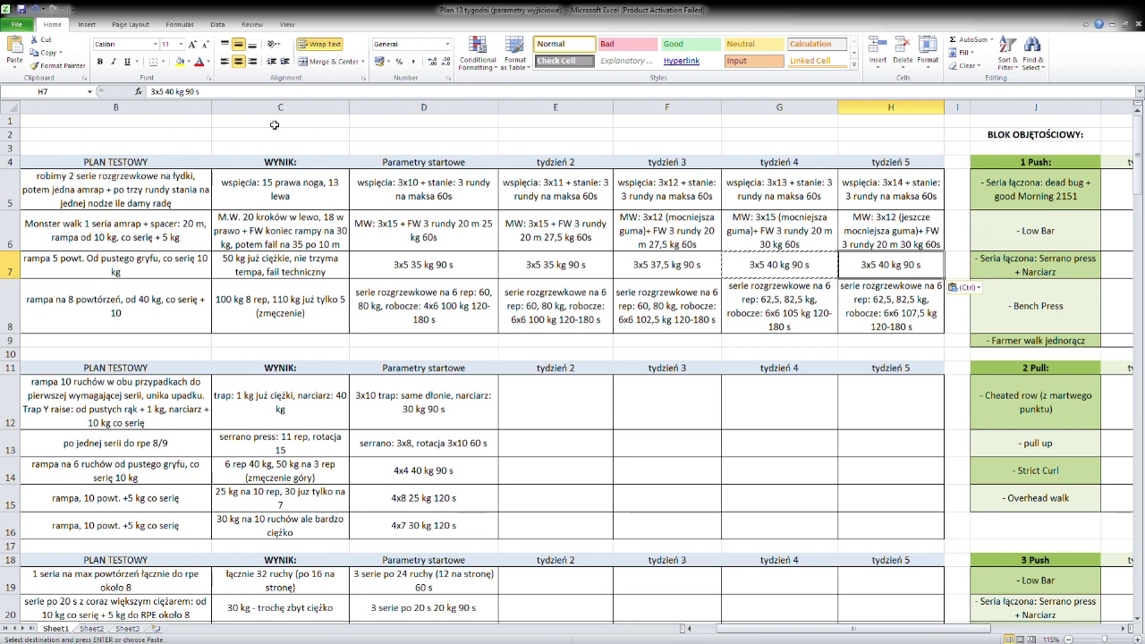
{"action": "left_click", "coordinate": [175, 93]}
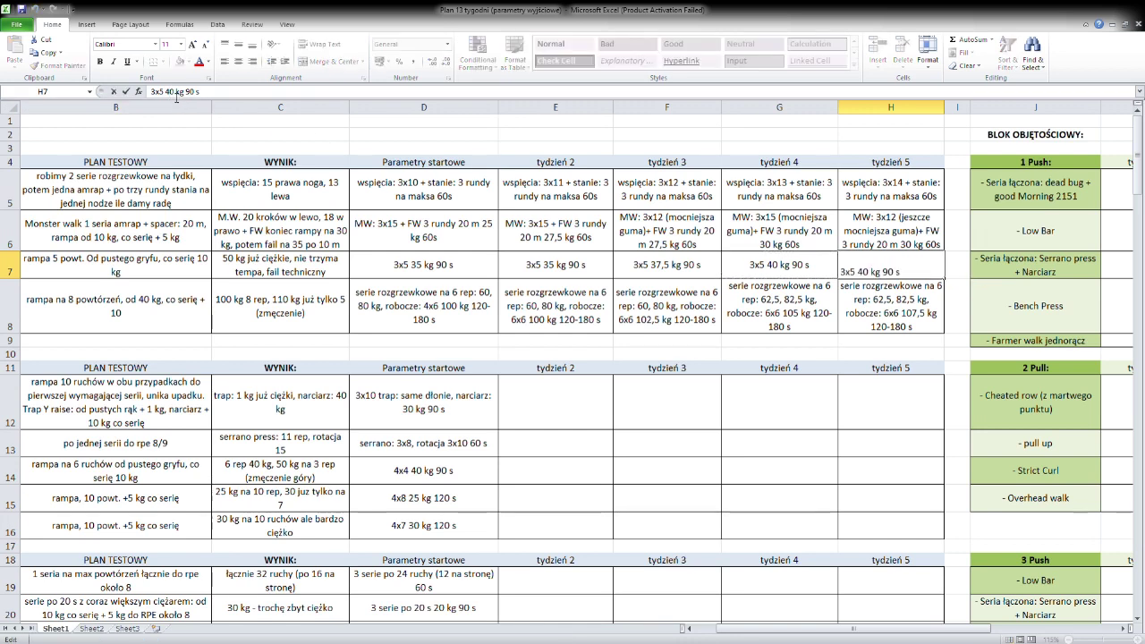
{"action": "key", "text": "shift+Right"}
{"action": "type", "text": "2,5"}
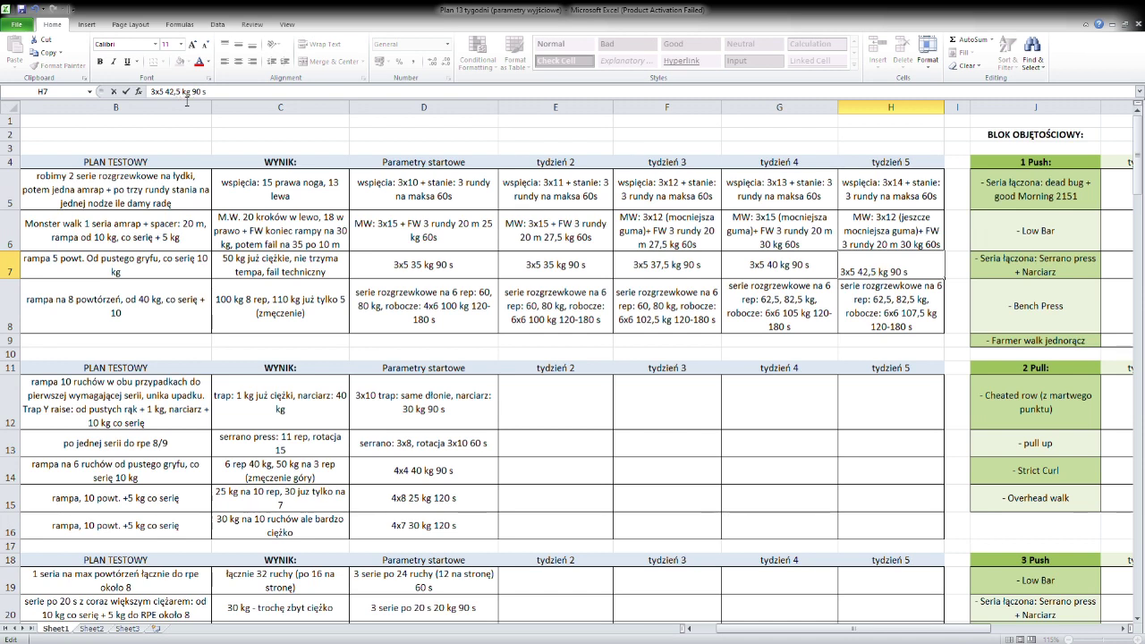
{"action": "left_click", "coordinate": [761, 299]}
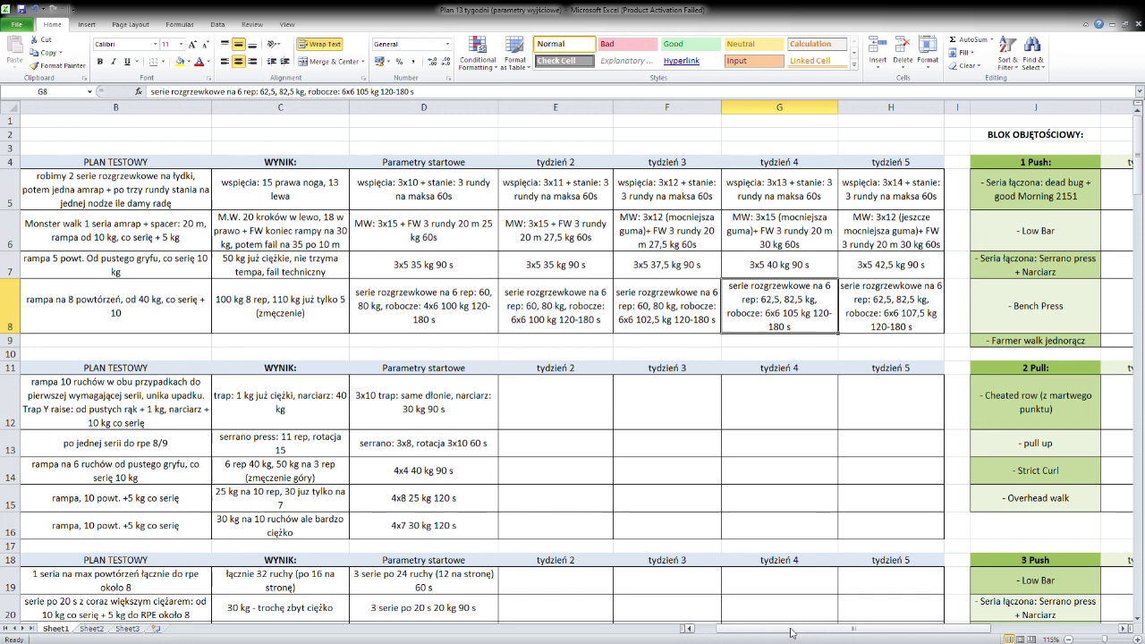
{"action": "left_click_drag", "start_coordinate": [790, 632], "coordinate": [771, 632]}
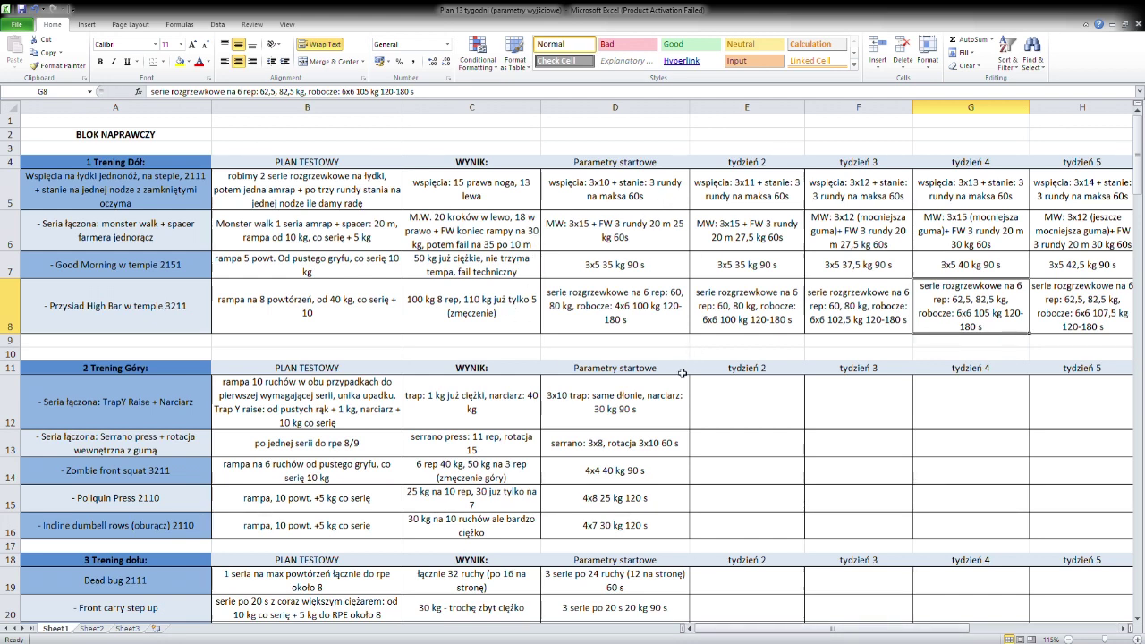
{"action": "scroll", "coordinate": [681, 373], "scroll_direction": "down", "scroll_amount": 1}
{"action": "scroll", "coordinate": [681, 373], "scroll_direction": "up", "scroll_amount": 1}
{"action": "scroll", "coordinate": [653, 366], "scroll_direction": "down", "scroll_amount": 3}
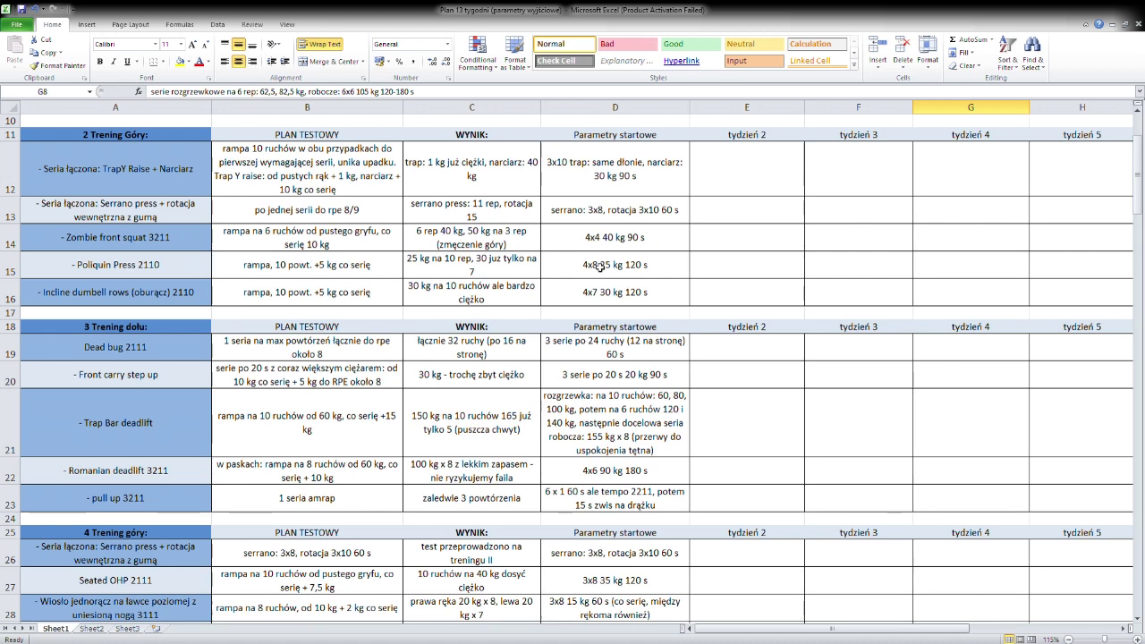
Examine the Poliquin Press 2110 starting parameters and the tydzień 2 to tydzień 5 cells in its row.
{"action": "left_click", "coordinate": [659, 271]}
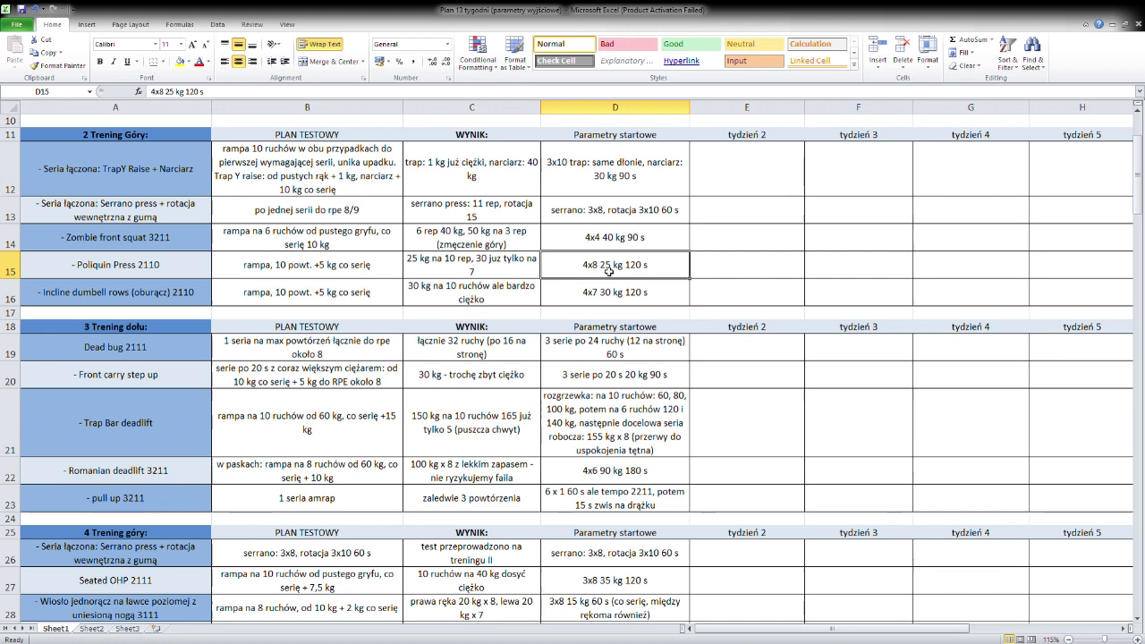
{"action": "left_click", "coordinate": [728, 261]}
{"action": "left_click", "coordinate": [655, 274]}
{"action": "left_click", "coordinate": [732, 277]}
{"action": "left_click", "coordinate": [674, 279]}
{"action": "left_click", "coordinate": [767, 275]}
{"action": "left_click", "coordinate": [821, 275]}
{"action": "left_click", "coordinate": [928, 273]}
{"action": "left_click", "coordinate": [1048, 267]}
{"action": "left_click", "coordinate": [763, 277]}
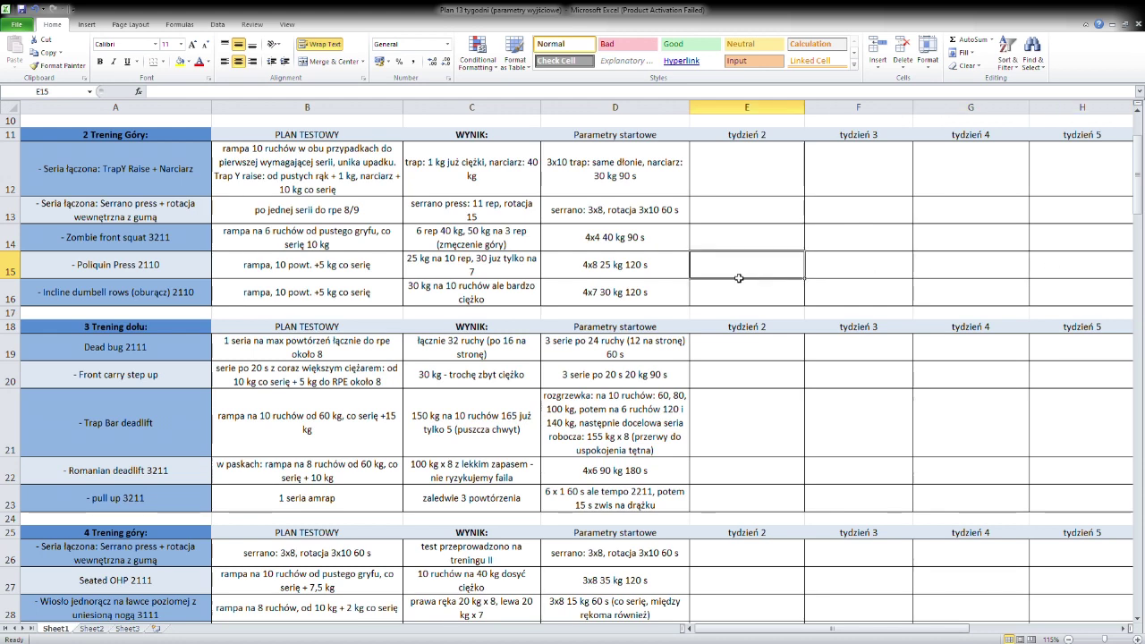
Copy the Poliquin Press starting parameters into tydzień 2 and set the number of sets there to 5.
{"action": "left_click", "coordinate": [615, 271]}
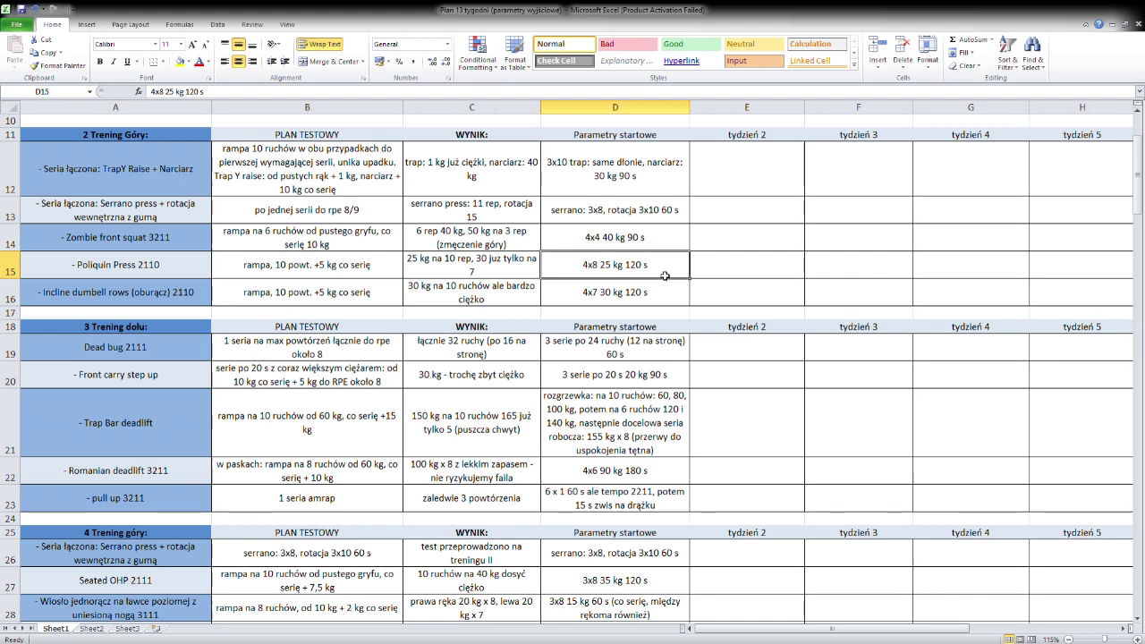
{"action": "key", "text": "ctrl+c"}
{"action": "left_click", "coordinate": [729, 270]}
{"action": "key", "text": "ctrl+v"}
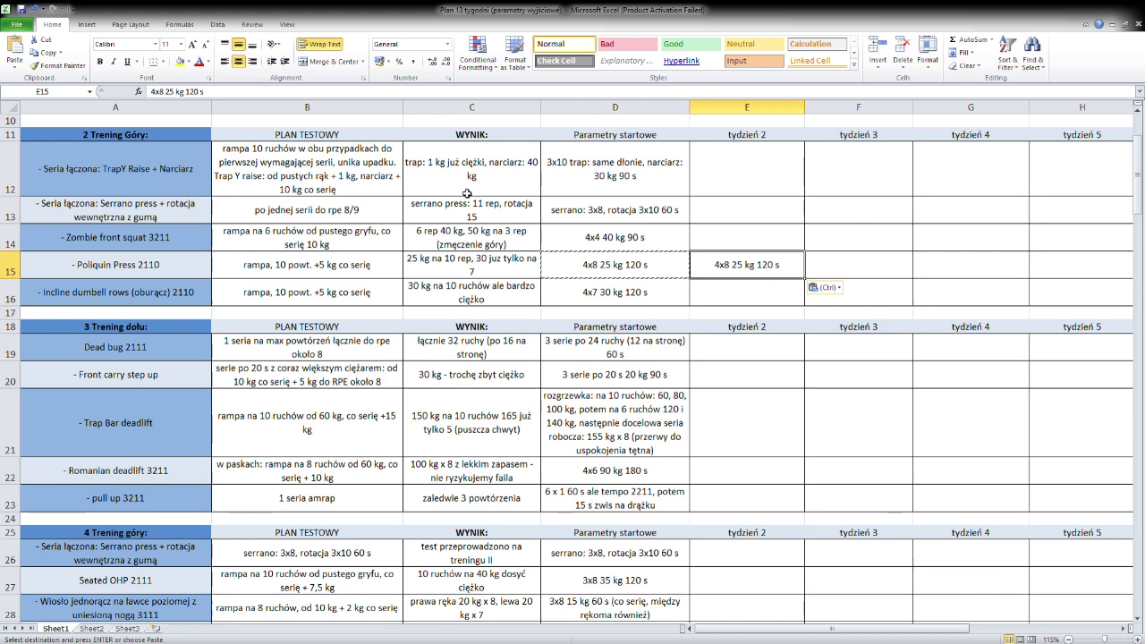
{"action": "left_click", "coordinate": [165, 94]}
{"action": "type", "text": "5"}
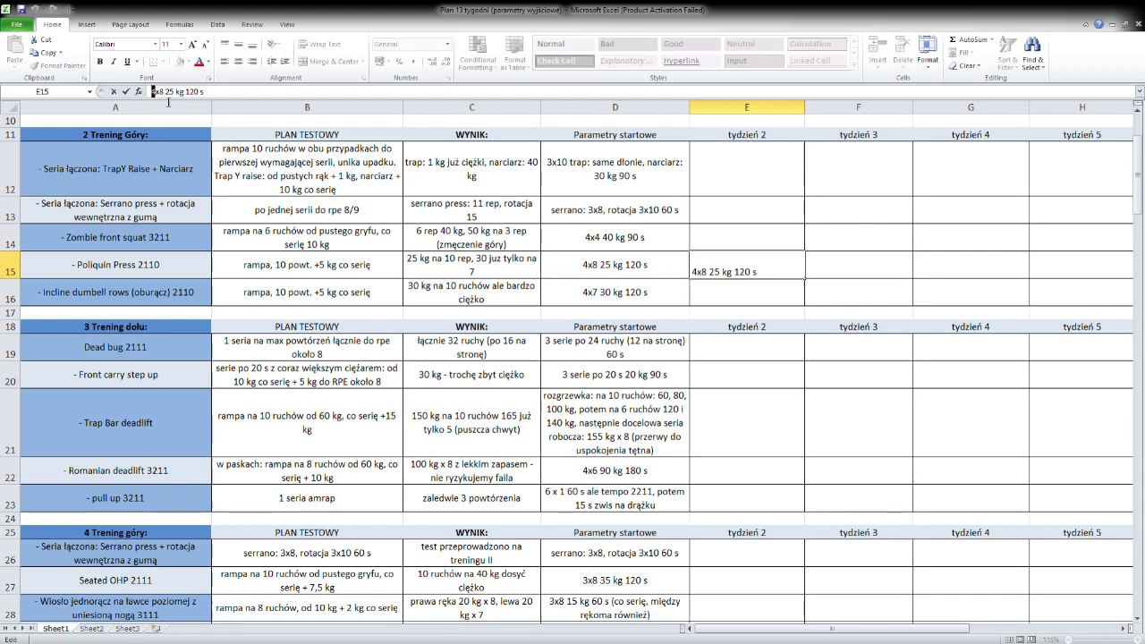
{"action": "left_click", "coordinate": [821, 270]}
Copy the tydzień 2 Poliquin Press entry into tydzień 3 and set its scheme to 5x9.
{"action": "left_click", "coordinate": [769, 273]}
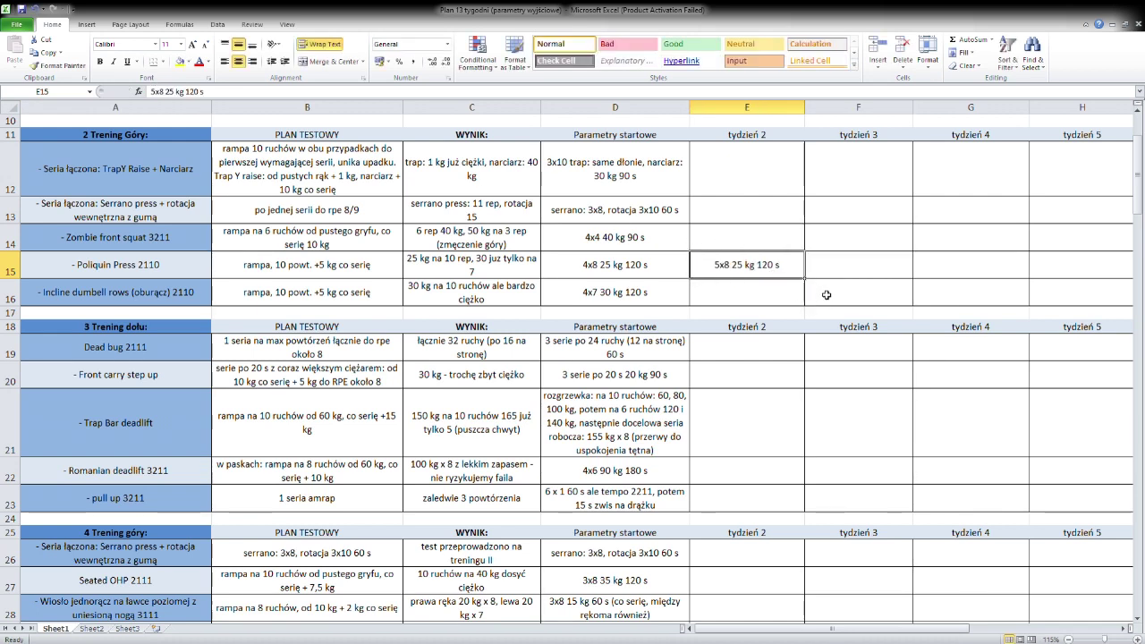
{"action": "key", "text": "ctrl+c"}
{"action": "left_click", "coordinate": [857, 271]}
{"action": "key", "text": "ctrl+v"}
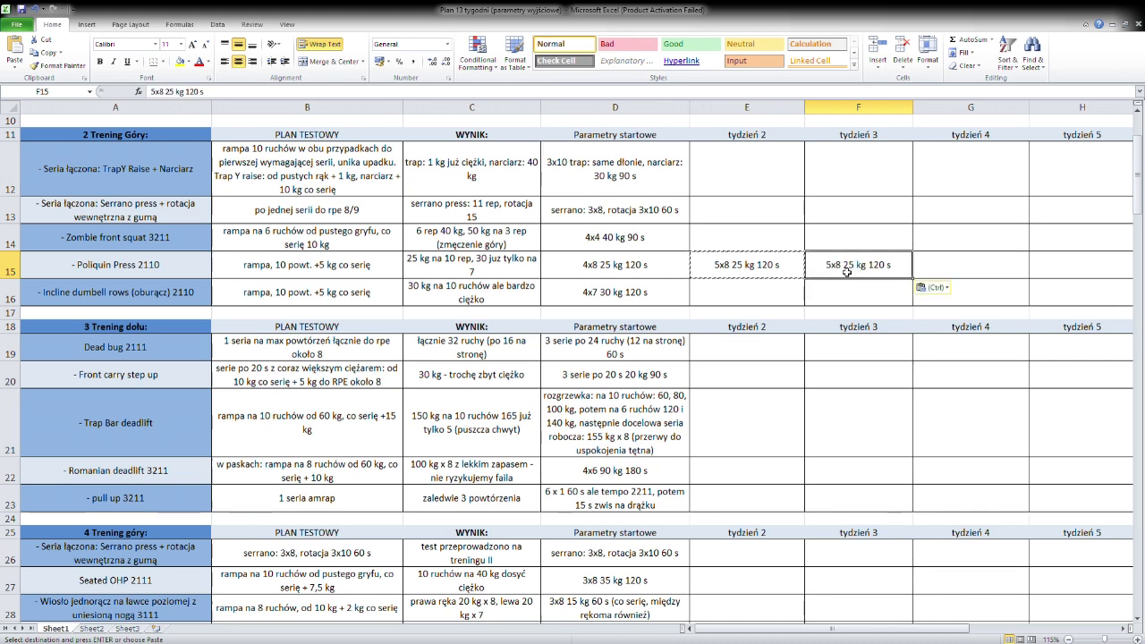
{"action": "left_click", "coordinate": [167, 95]}
{"action": "left_click_drag", "start_coordinate": [166, 95], "coordinate": [158, 95]}
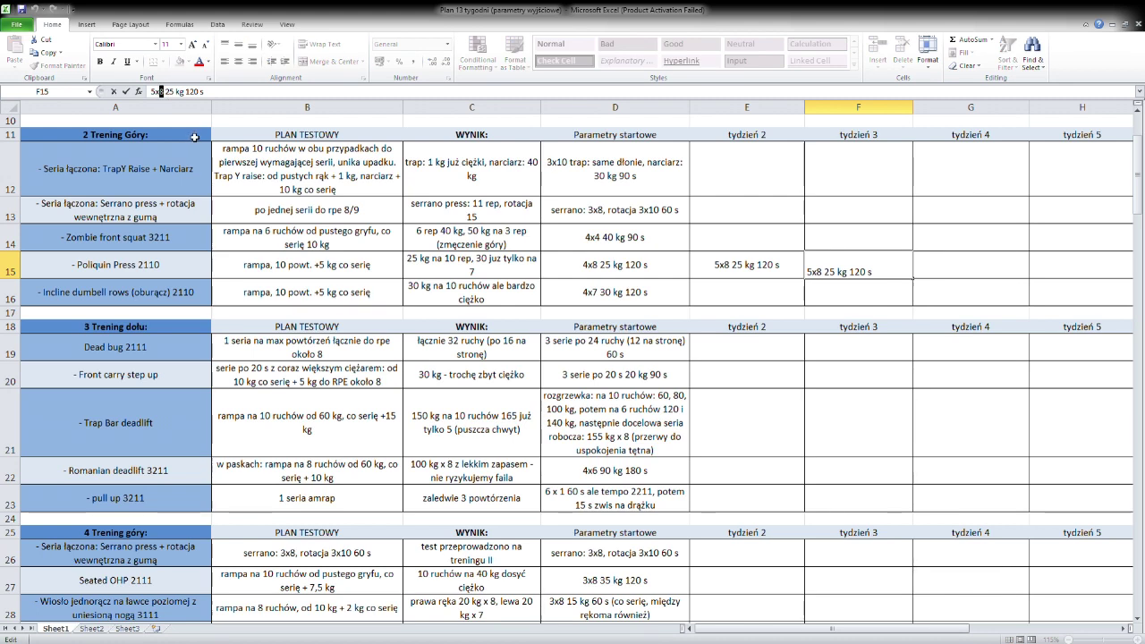
{"action": "type", "text": "9"}
{"action": "left_click", "coordinate": [877, 266]}
Copy the tydzień 3 Poliquin Press entry into tydzień 4 and set its scheme to 5x10.
{"action": "key", "text": "ctrl+c"}
{"action": "left_click", "coordinate": [949, 274]}
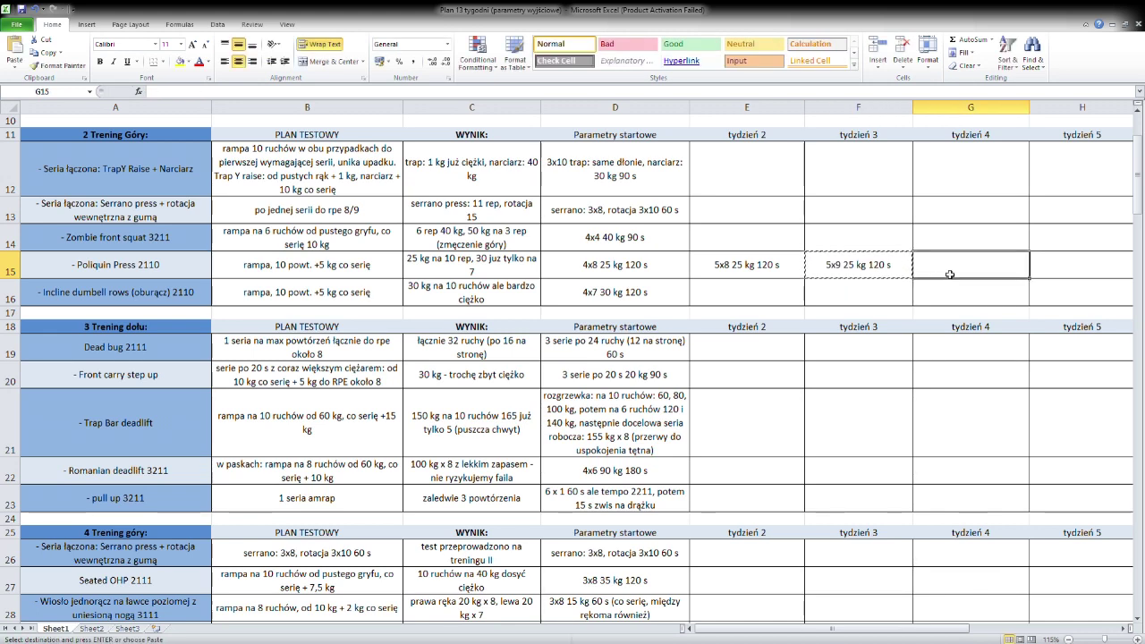
{"action": "key", "text": "ctrl+v"}
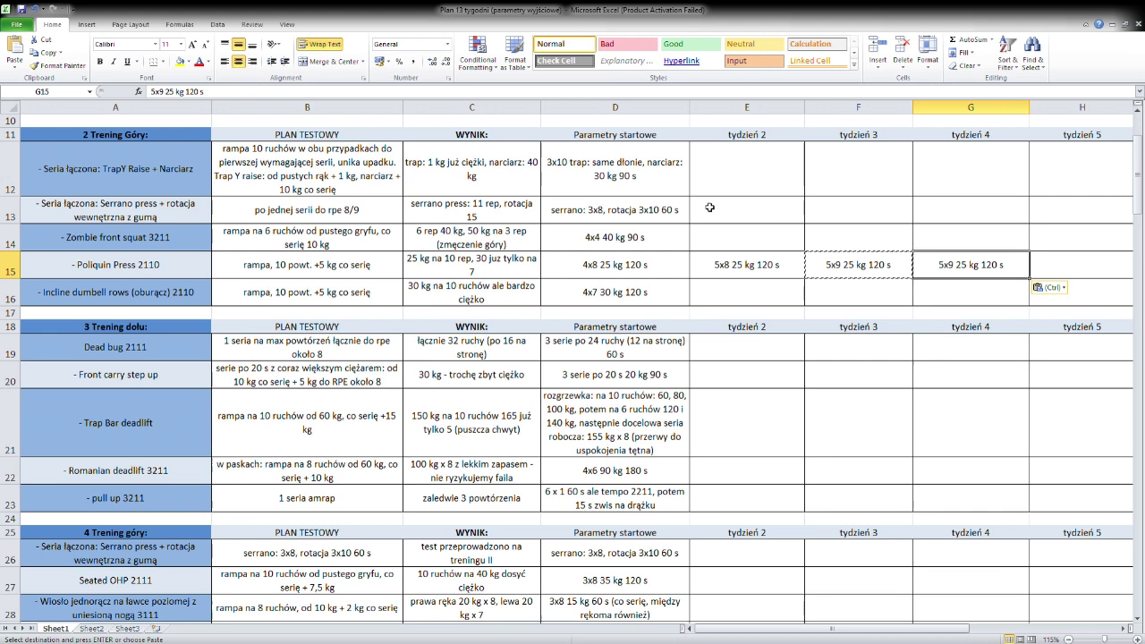
{"action": "left_click", "coordinate": [168, 93]}
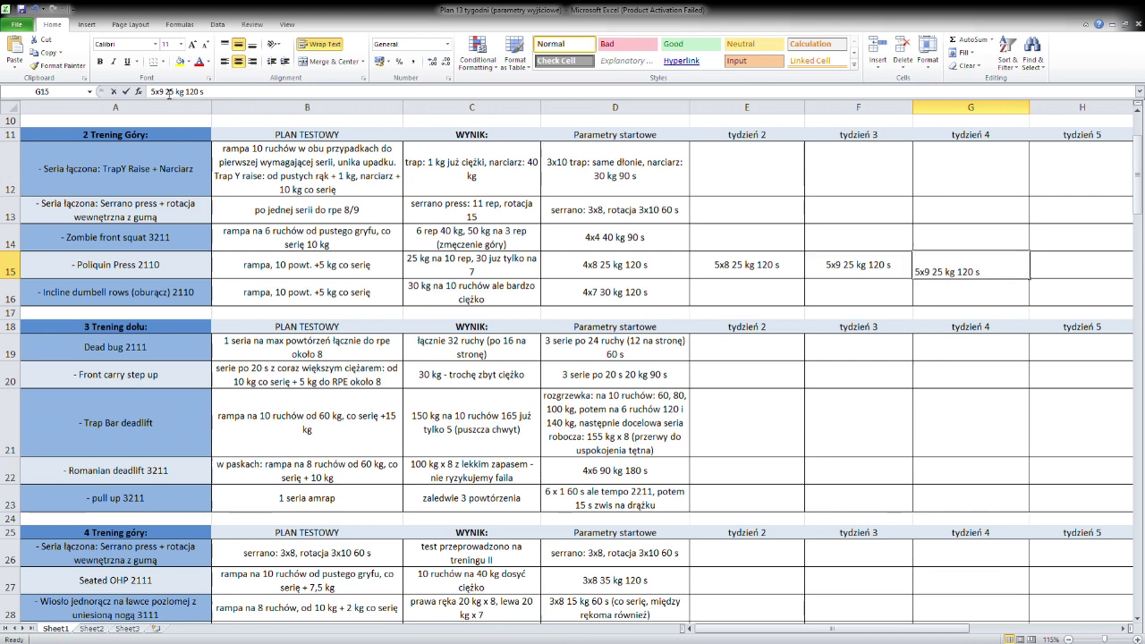
{"action": "type", "text": "10"}
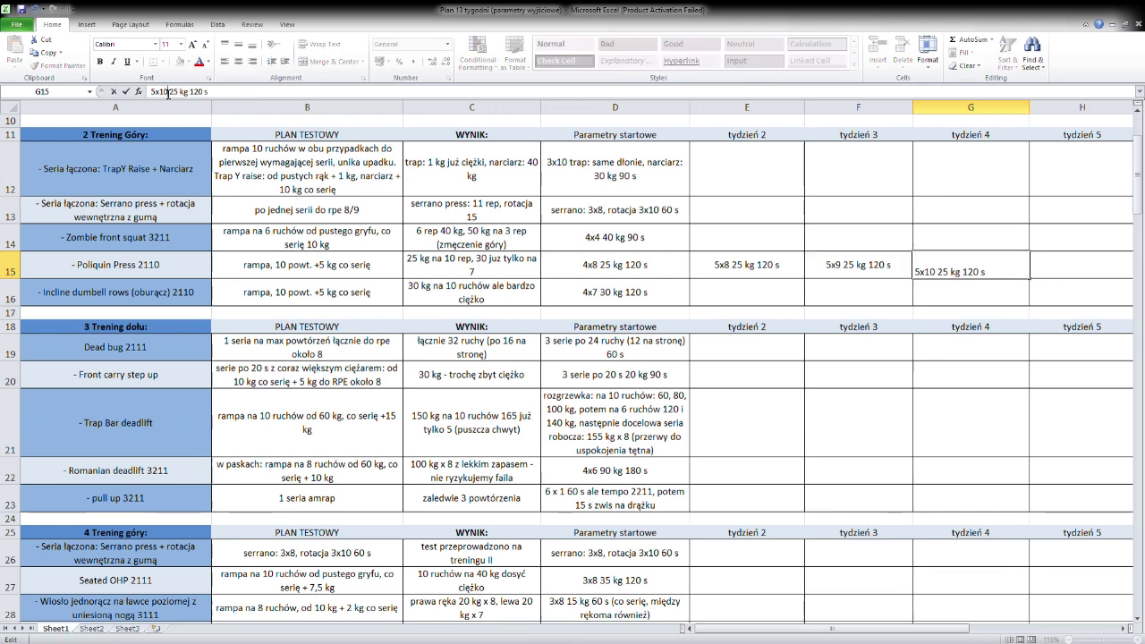
{"action": "key", "text": "Return"}
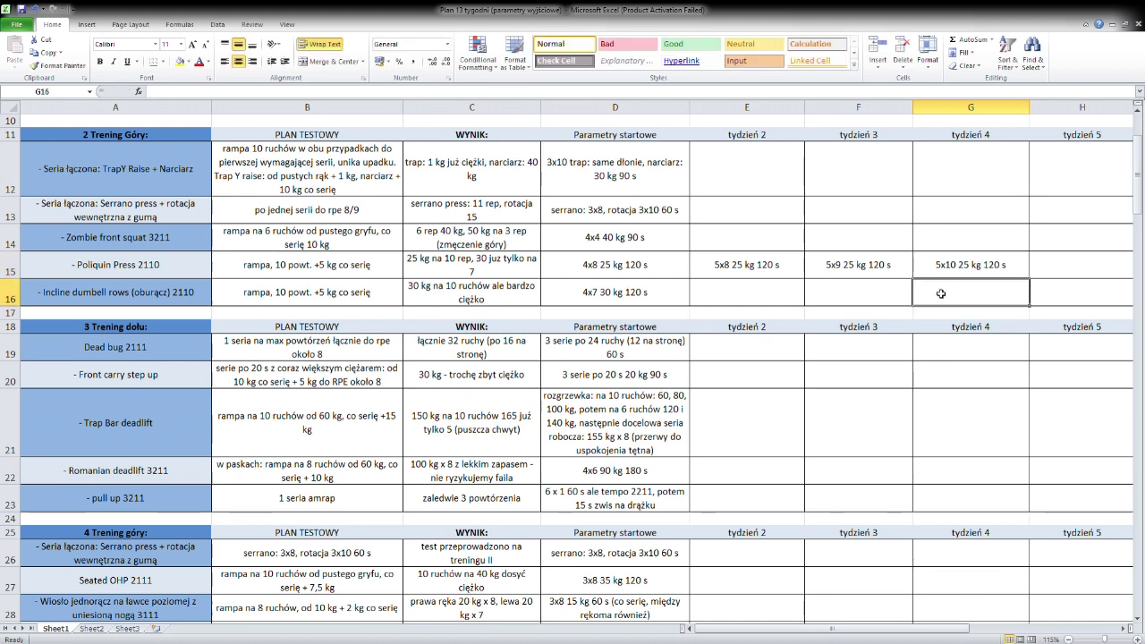
Copy the tydzień 2 Poliquin Press entry into tydzień 5 and set its weight to 27,5 kg.
{"action": "left_click", "coordinate": [976, 272]}
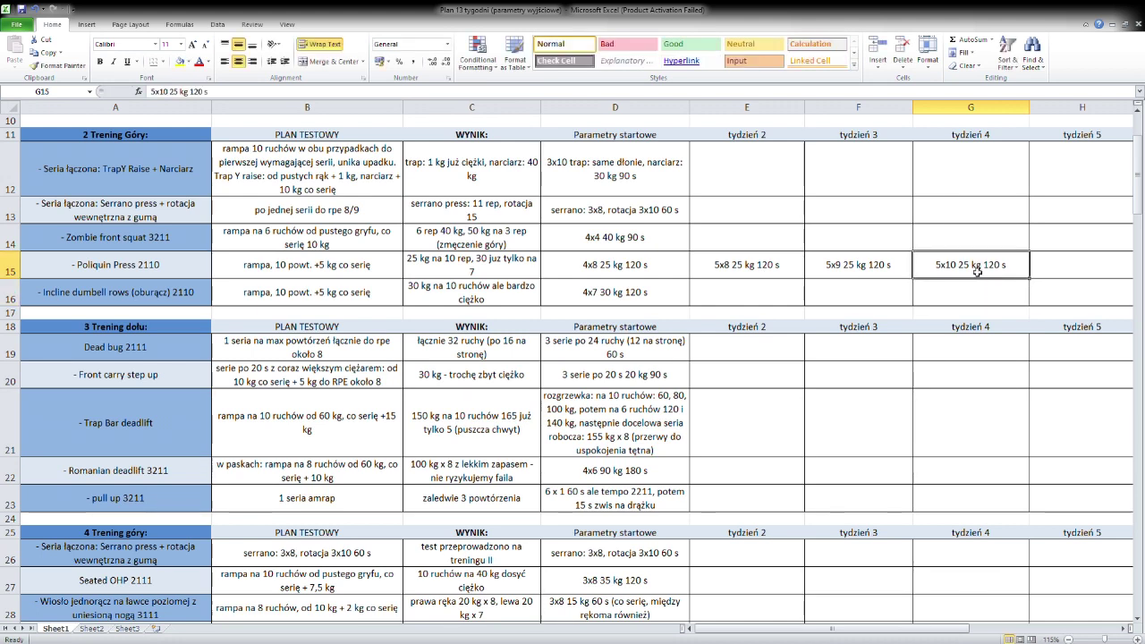
{"action": "left_click", "coordinate": [772, 275]}
{"action": "key", "text": "ctrl+c"}
{"action": "left_click", "coordinate": [1083, 274]}
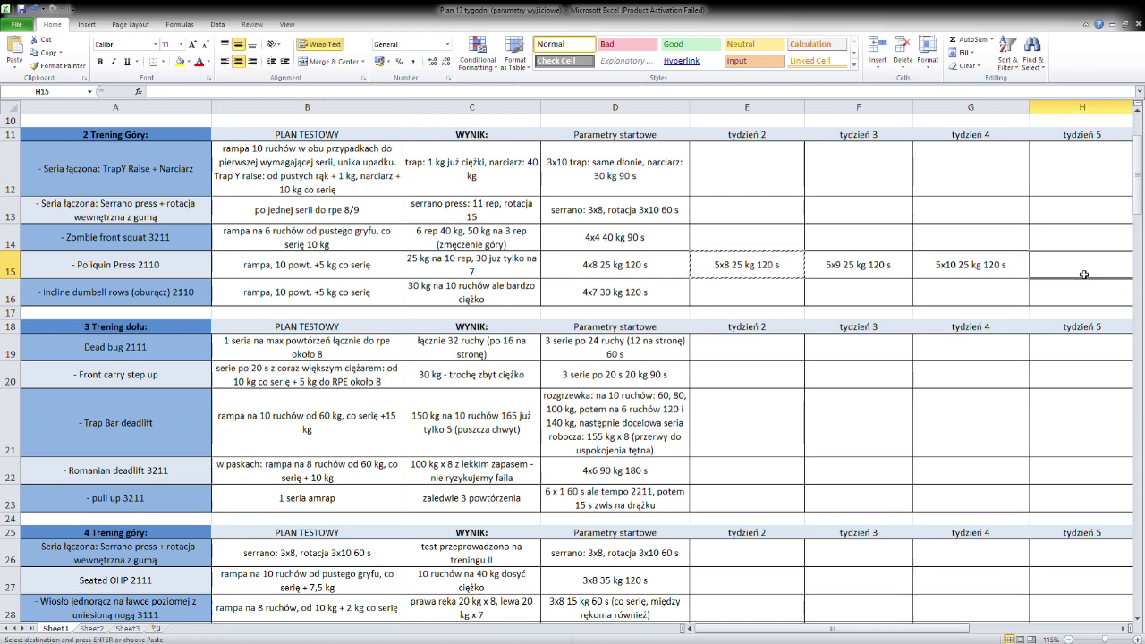
{"action": "key", "text": "ctrl+v"}
{"action": "scroll", "coordinate": [1073, 277], "scroll_direction": "right", "scroll_amount": 3}
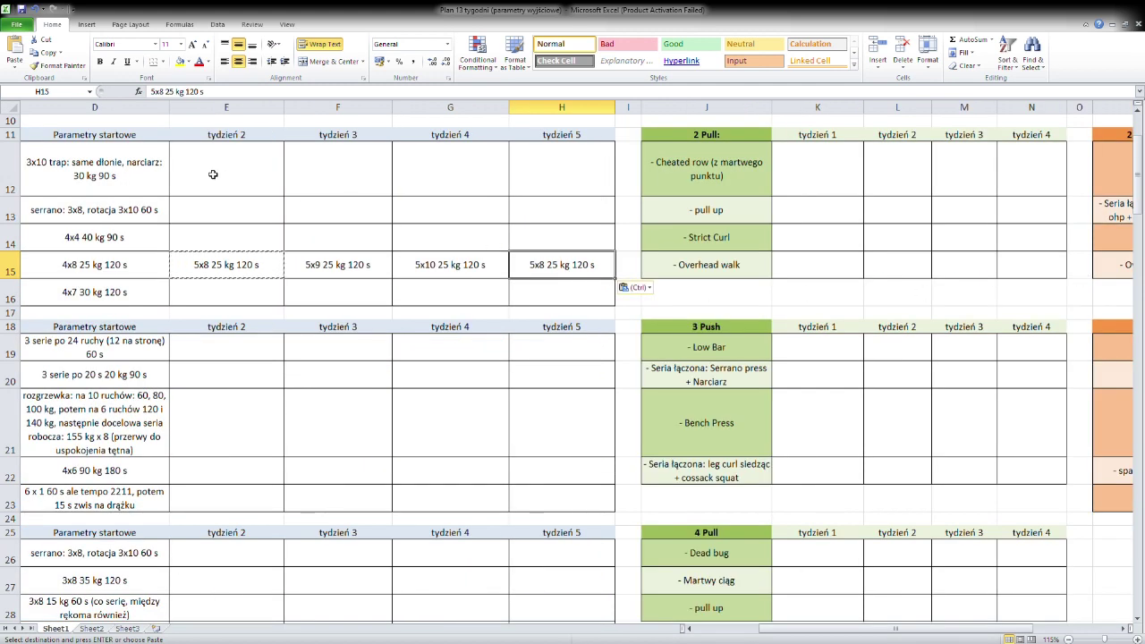
{"action": "left_click", "coordinate": [176, 93]}
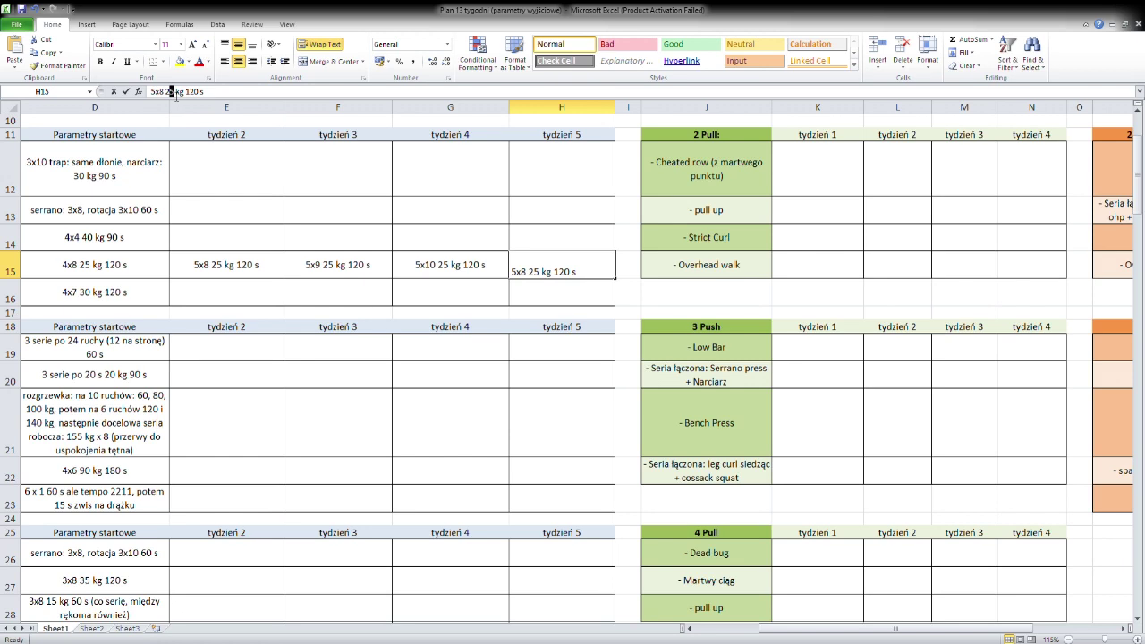
{"action": "type", "text": ",5"}
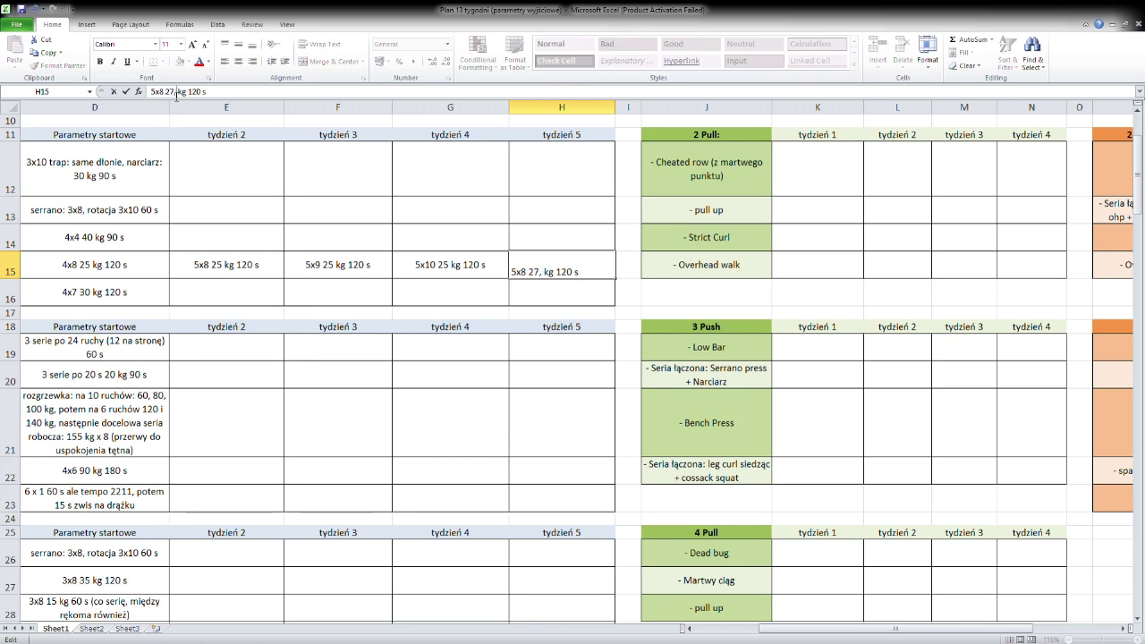
{"action": "left_click", "coordinate": [535, 223]}
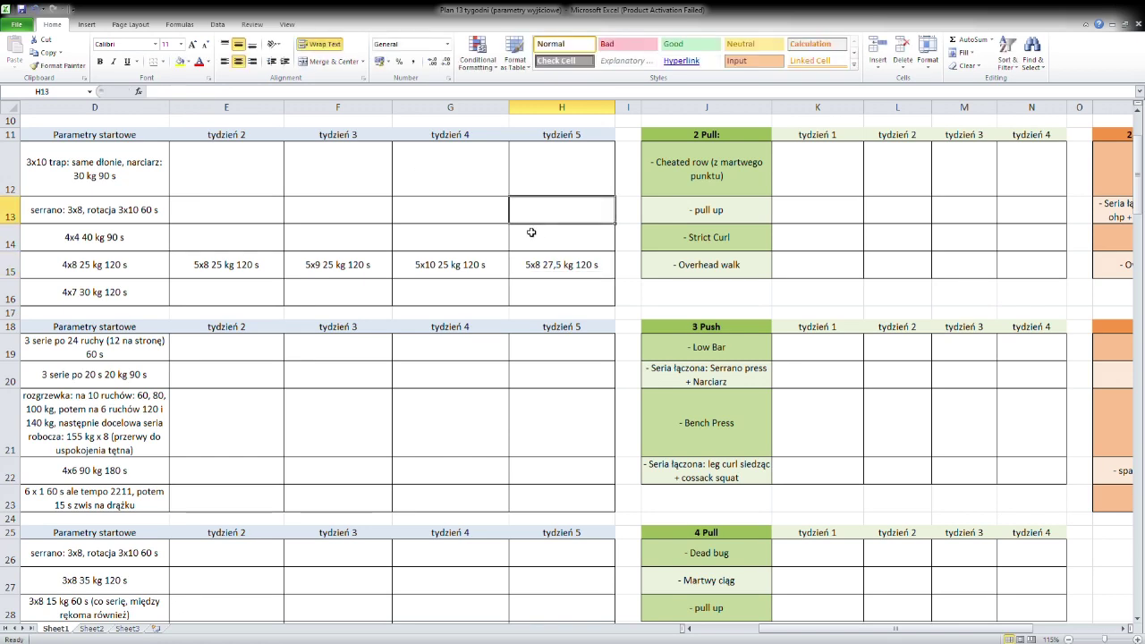
Review the Poliquin Press weekly entries and compare them with the progression in the training block above.
{"action": "left_click", "coordinate": [567, 267]}
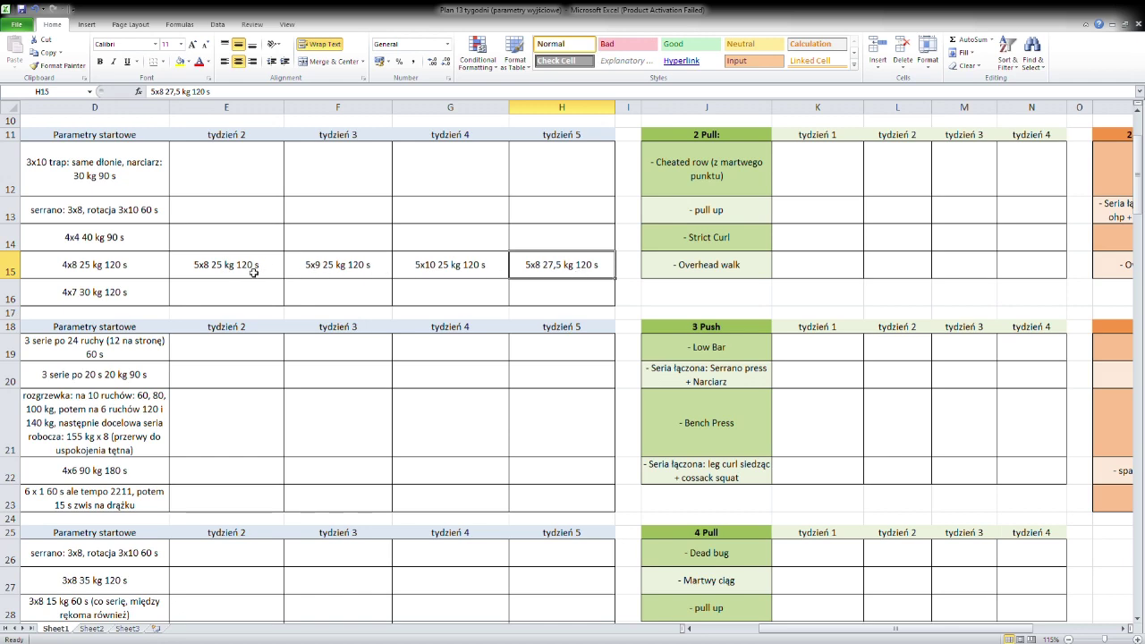
{"action": "left_click_drag", "start_coordinate": [254, 273], "coordinate": [548, 277]}
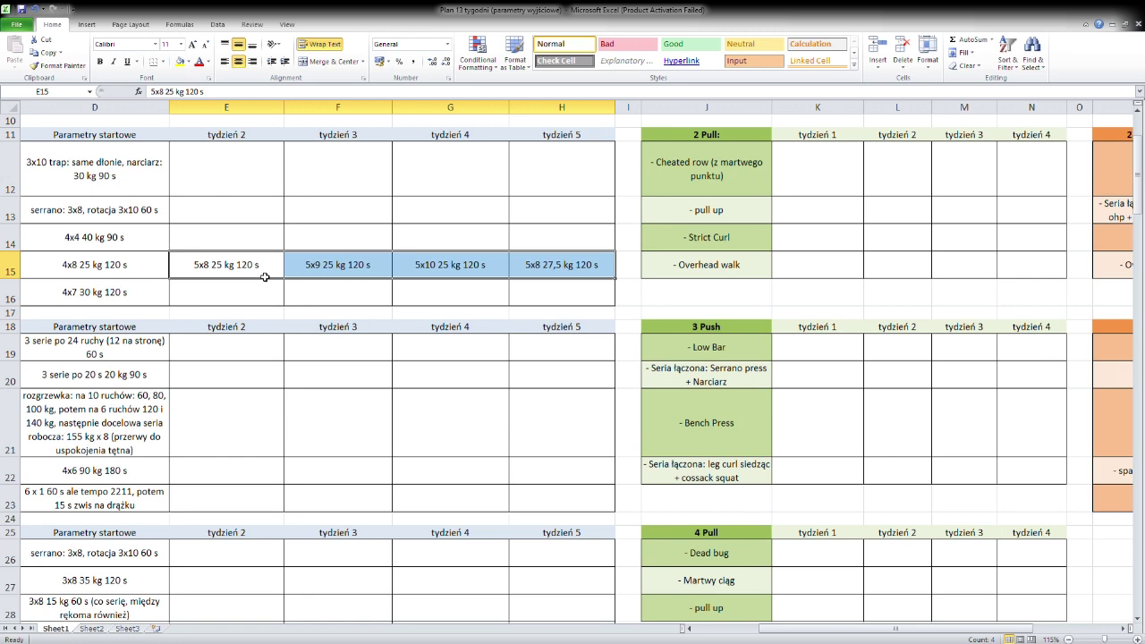
{"action": "left_click", "coordinate": [352, 239]}
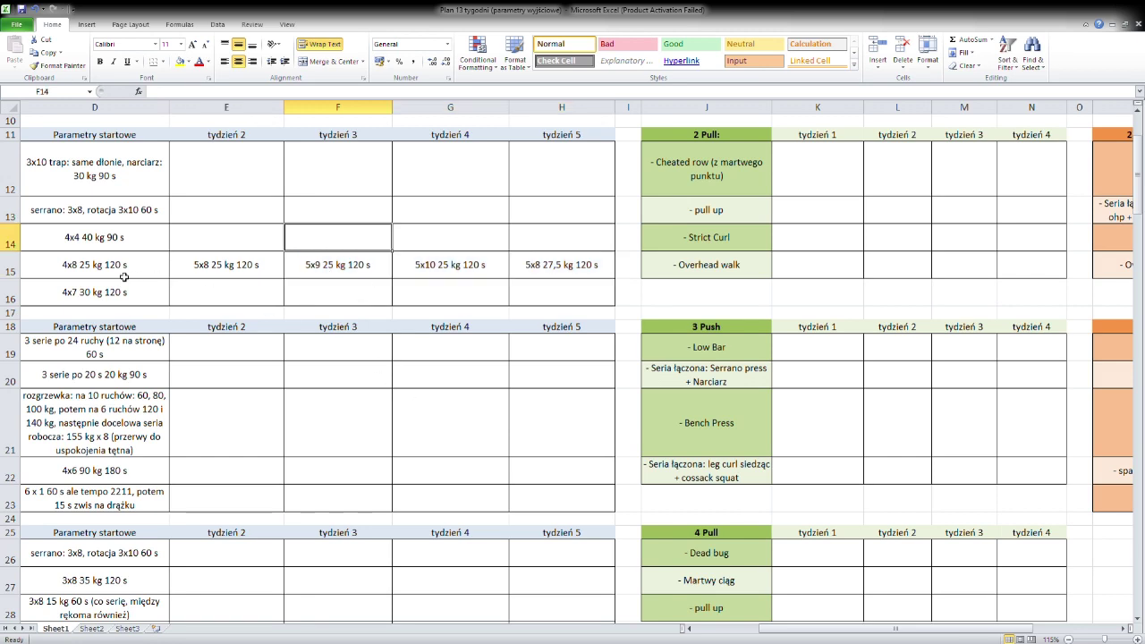
{"action": "left_click", "coordinate": [239, 274]}
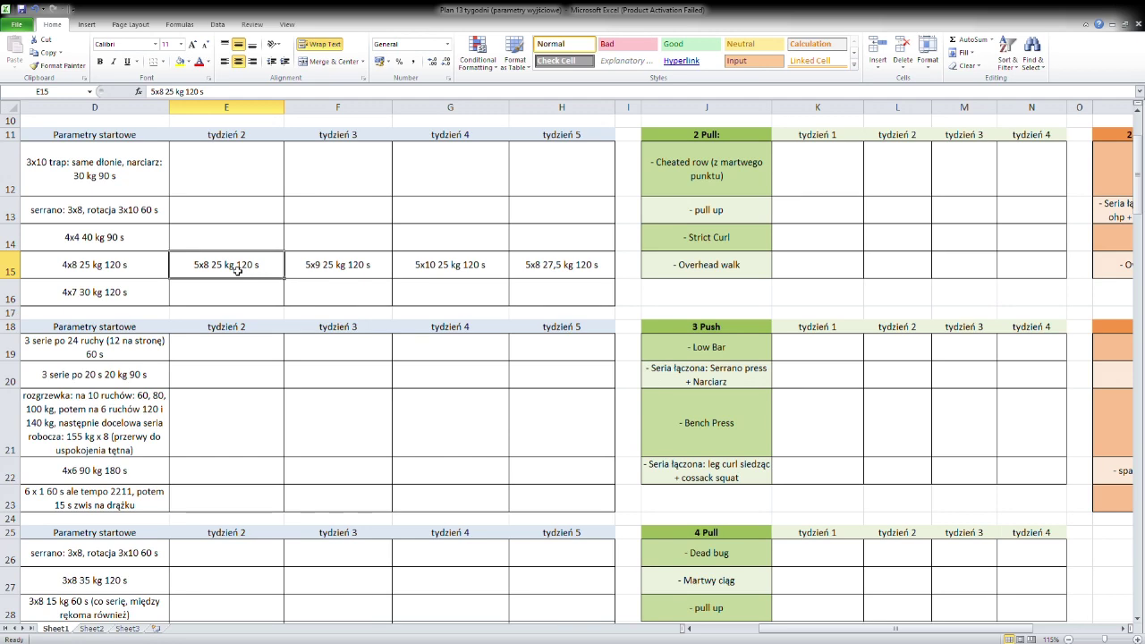
{"action": "scroll", "coordinate": [238, 270], "scroll_direction": "up", "scroll_amount": 2}
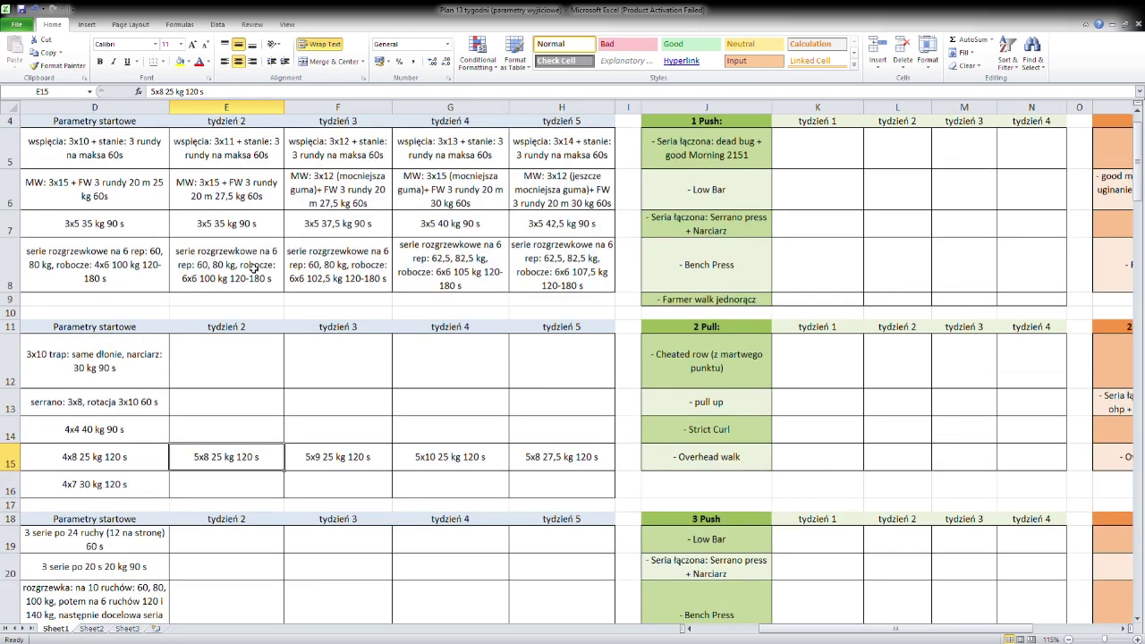
{"action": "scroll", "coordinate": [243, 285], "scroll_direction": "down", "scroll_amount": 2}
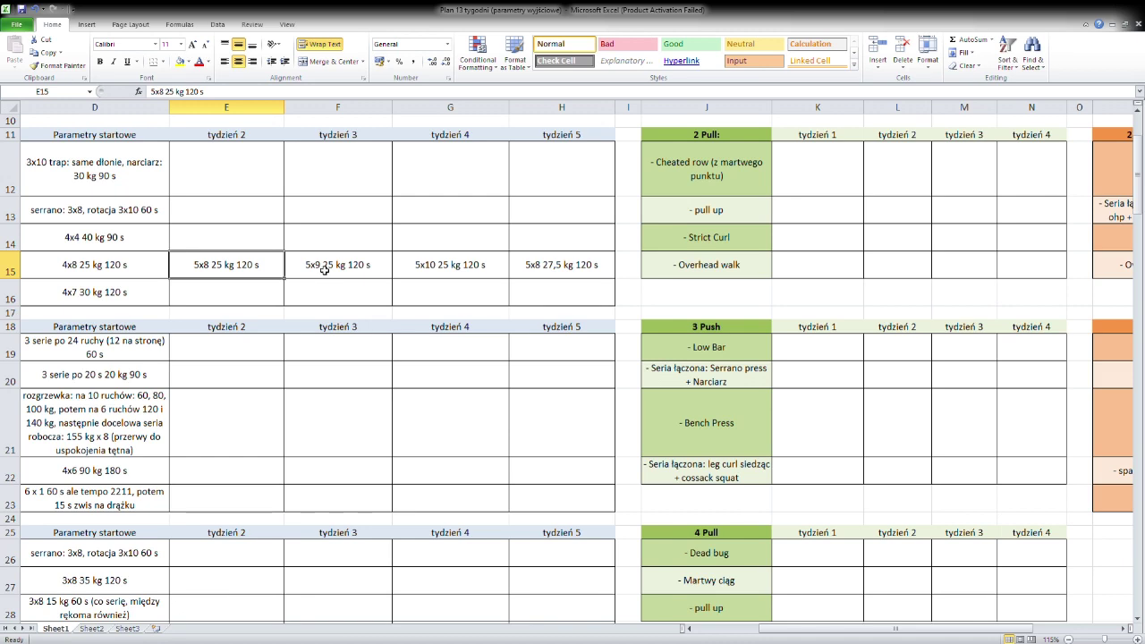
Set the Poliquin Press scheme in tydzień 3 to 5x10.
{"action": "left_click", "coordinate": [353, 271]}
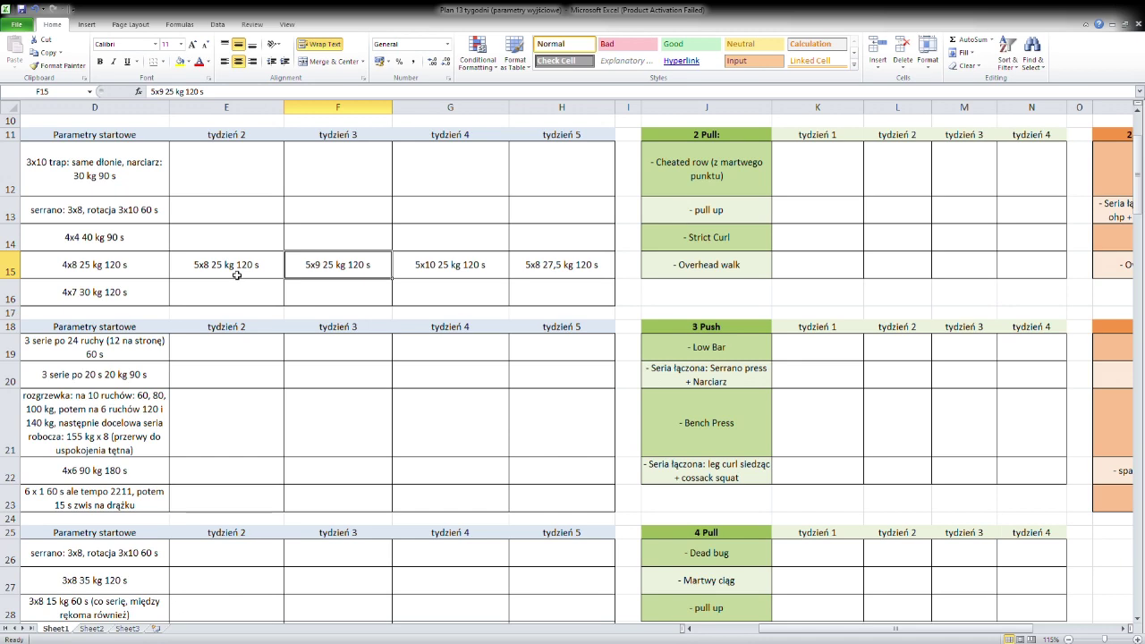
{"action": "left_click", "coordinate": [168, 97]}
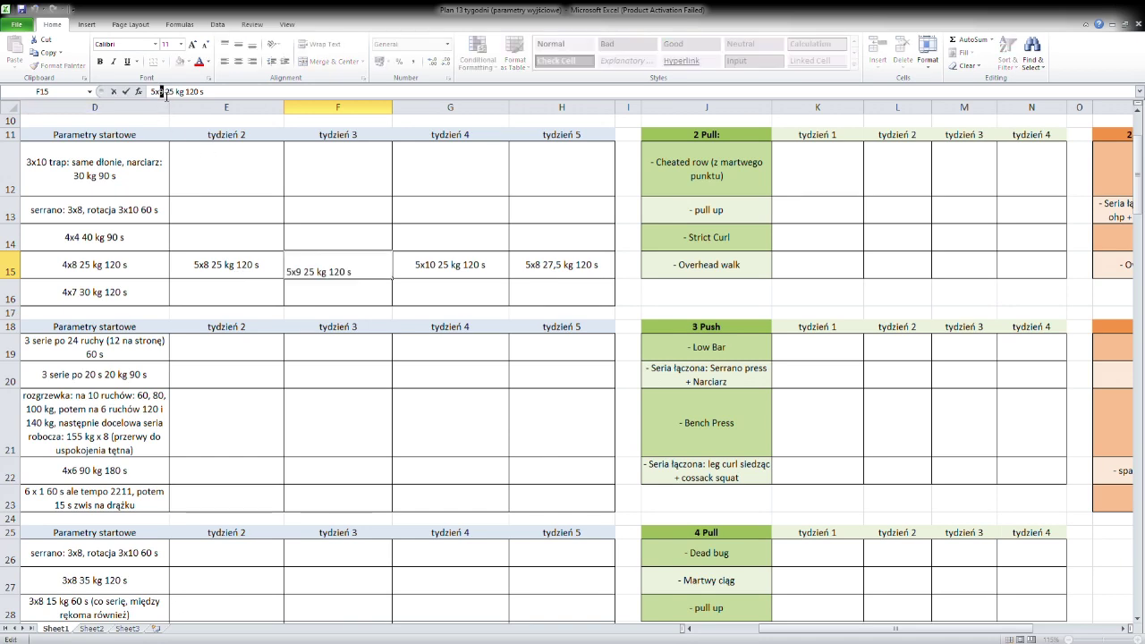
{"action": "type", "text": "0"}
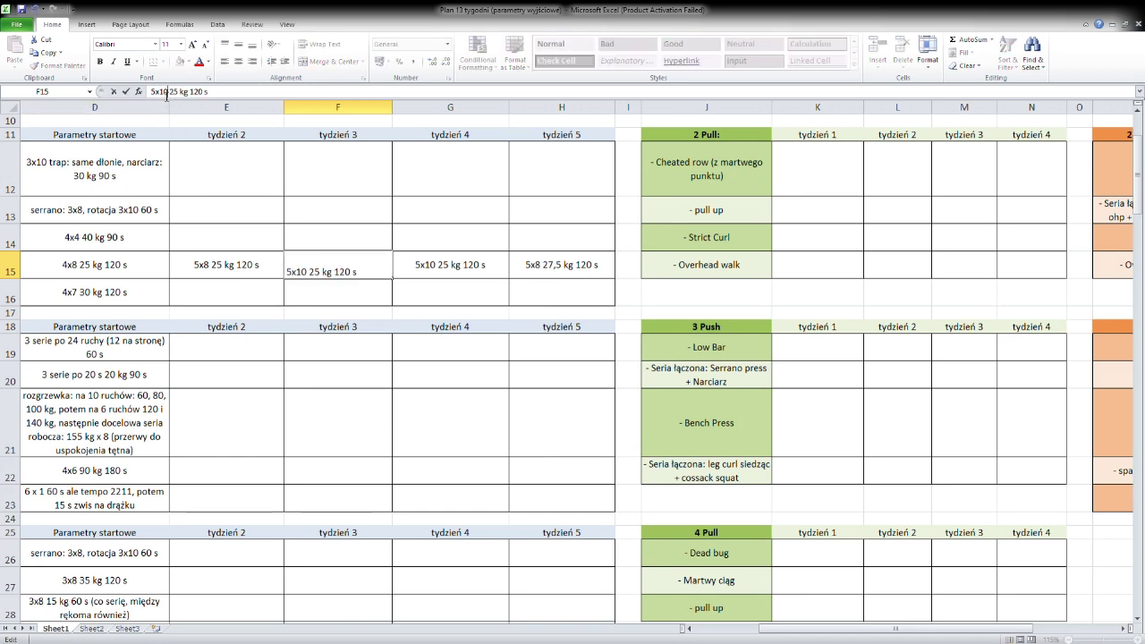
Replace the tydzień 4 Poliquin Press entry with a copy of tydzień 5, and set the tydzień 5 scheme to 5x10.
{"action": "left_click", "coordinate": [588, 275]}
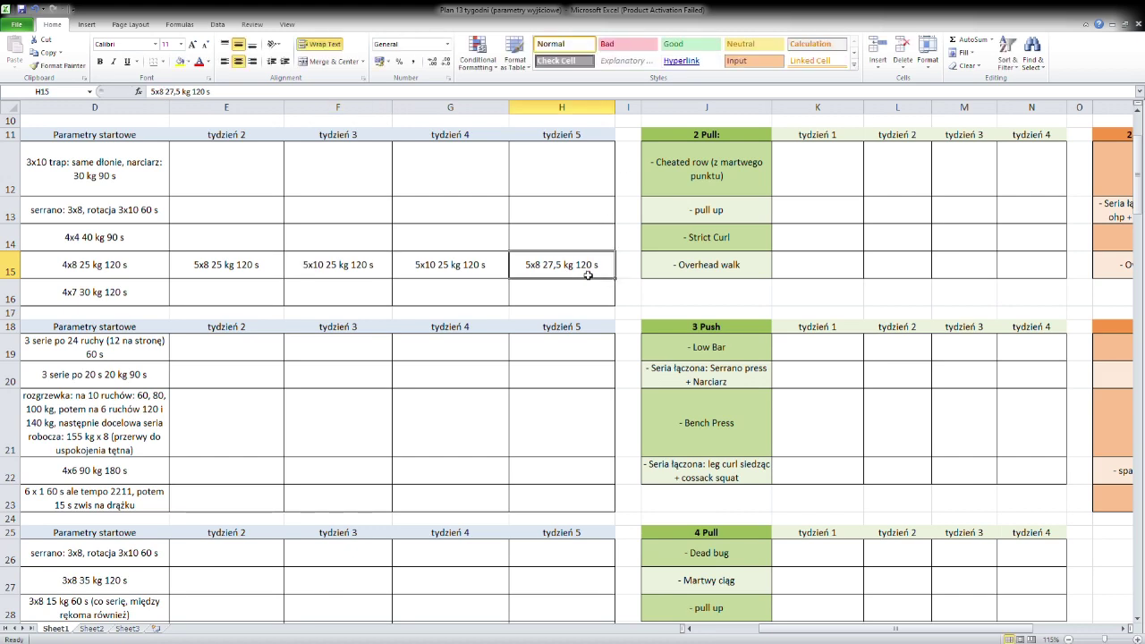
{"action": "key", "text": "ctrl+c"}
{"action": "left_click", "coordinate": [423, 277]}
{"action": "key", "text": "ctrl+v"}
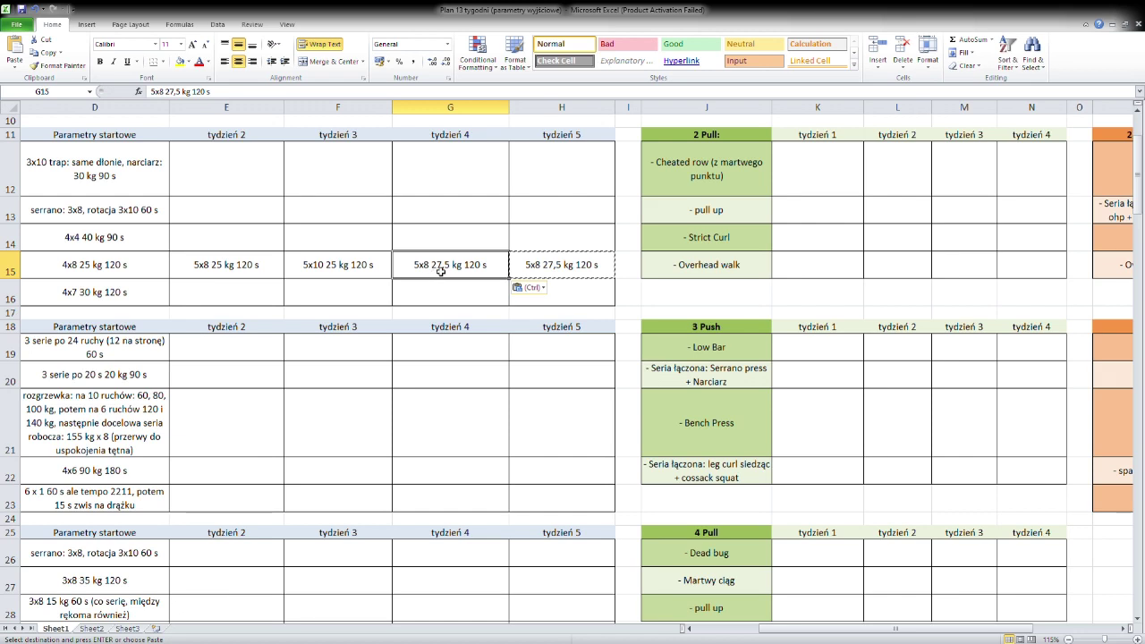
{"action": "left_click", "coordinate": [574, 270]}
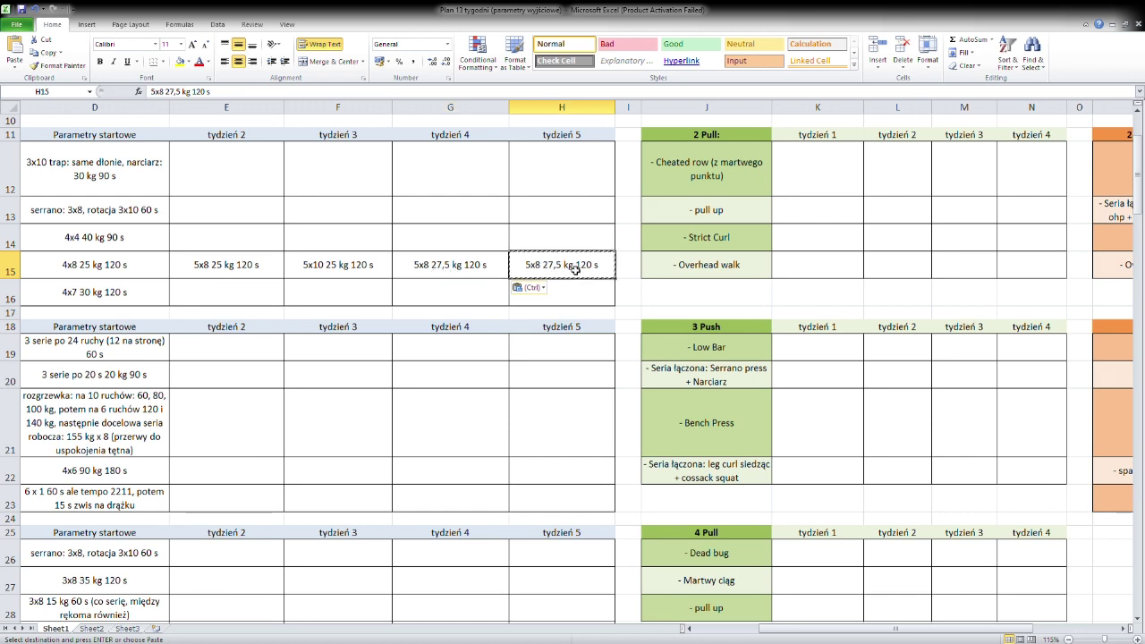
{"action": "left_click", "coordinate": [163, 92]}
{"action": "type", "text": "10"}
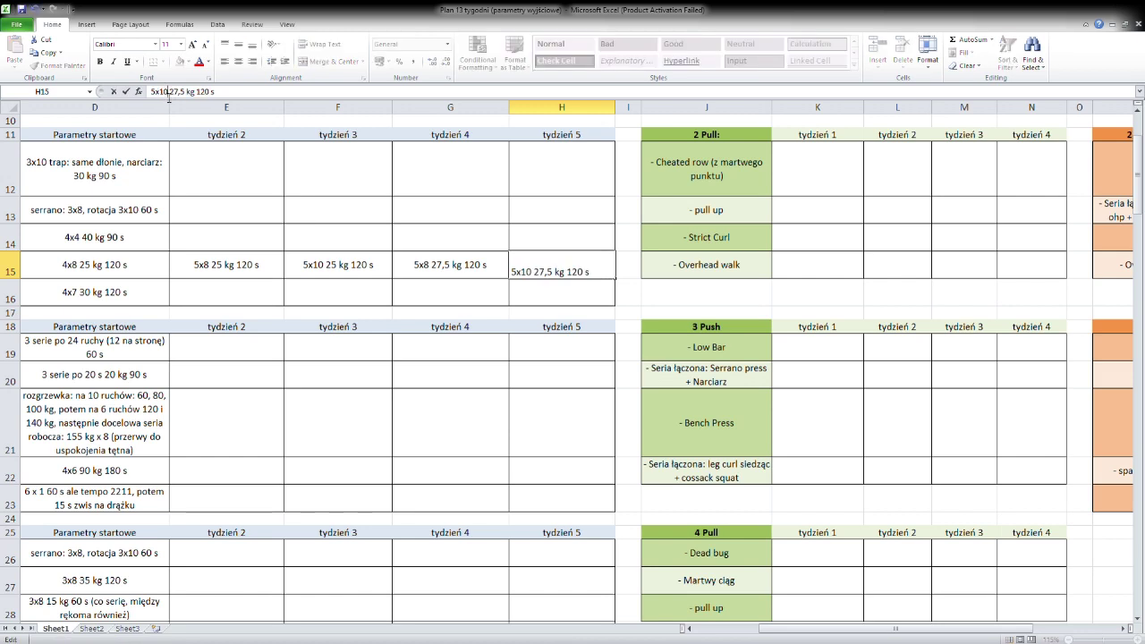
{"action": "left_click", "coordinate": [533, 234]}
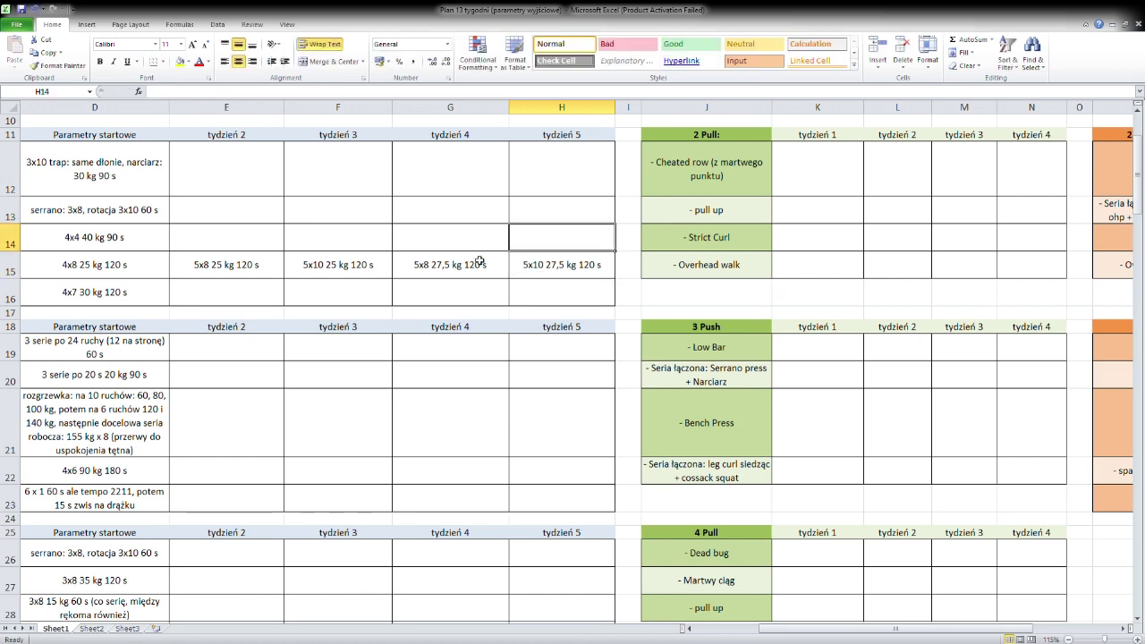
Check the Poliquin Press progression by comparing the tydzień 3, tydzień 4 and tydzień 5 entries.
{"action": "left_click", "coordinate": [559, 266]}
{"action": "left_click", "coordinate": [491, 270]}
{"action": "left_click", "coordinate": [562, 268]}
{"action": "left_click", "coordinate": [583, 247]}
{"action": "left_click", "coordinate": [564, 275]}
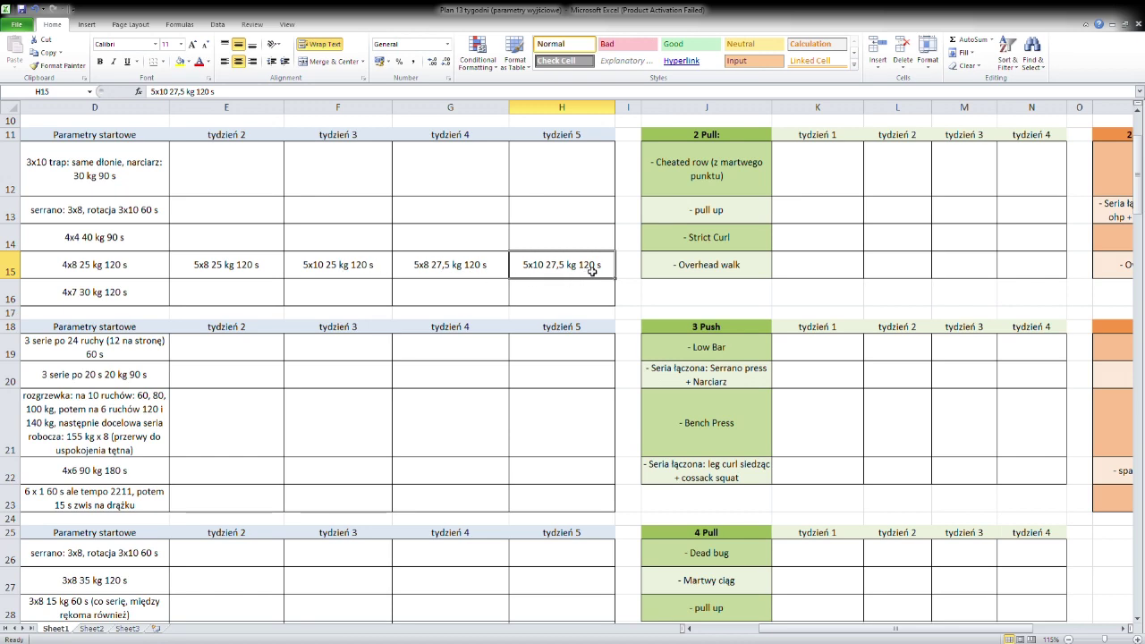
{"action": "left_click", "coordinate": [345, 268]}
{"action": "left_click", "coordinate": [462, 276]}
{"action": "left_click", "coordinate": [577, 263]}
{"action": "left_click", "coordinate": [433, 274]}
{"action": "left_click", "coordinate": [540, 274]}
{"action": "left_click", "coordinate": [444, 272]}
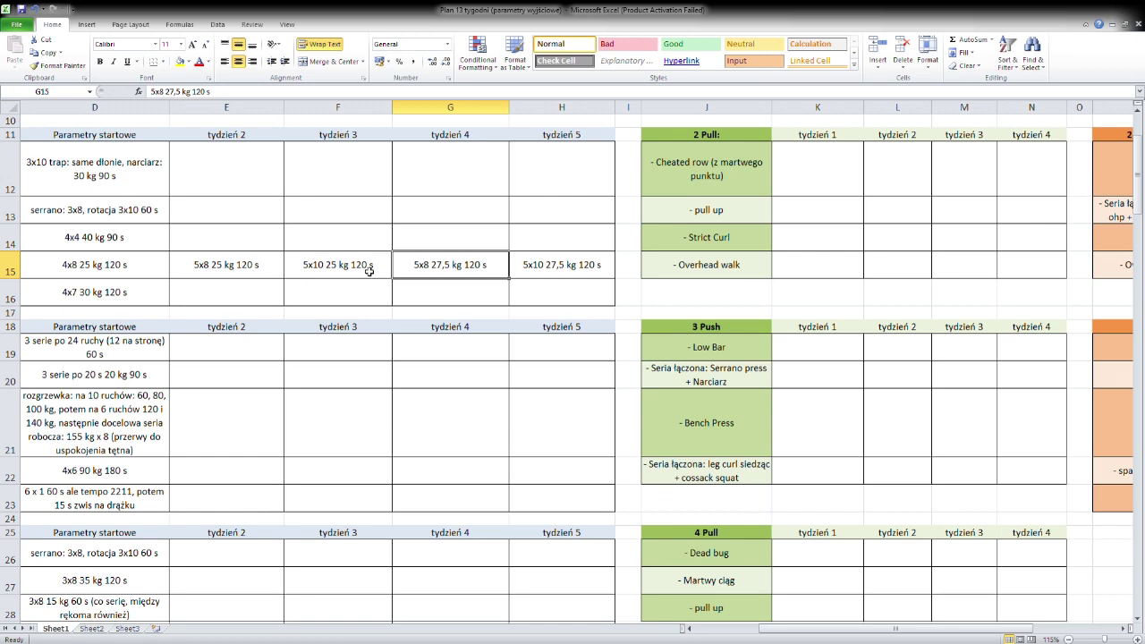
Replace the tydzień 3 Poliquin Press entry with 4x6 30 kg 180 s.
{"action": "left_click", "coordinate": [236, 268]}
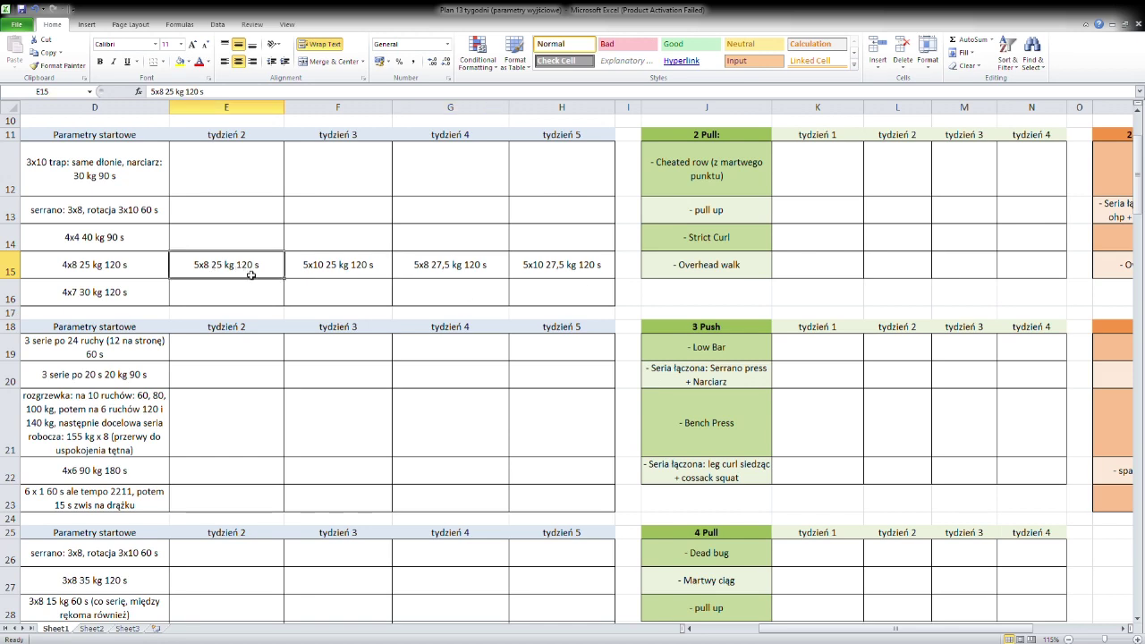
{"action": "left_click", "coordinate": [352, 274]}
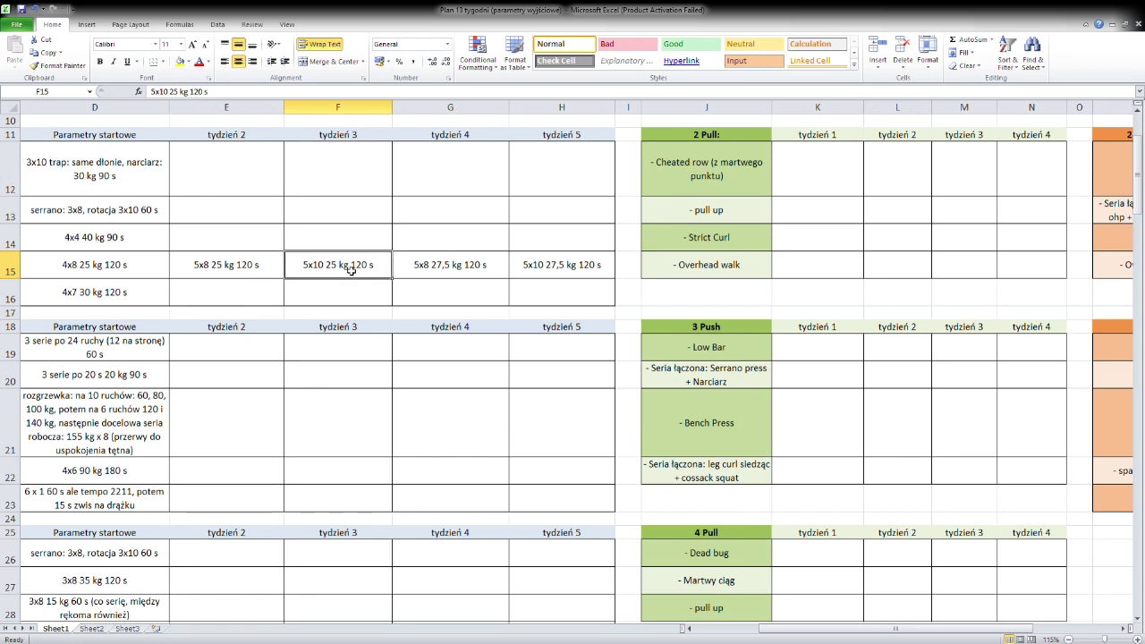
{"action": "type", "text": "4"}
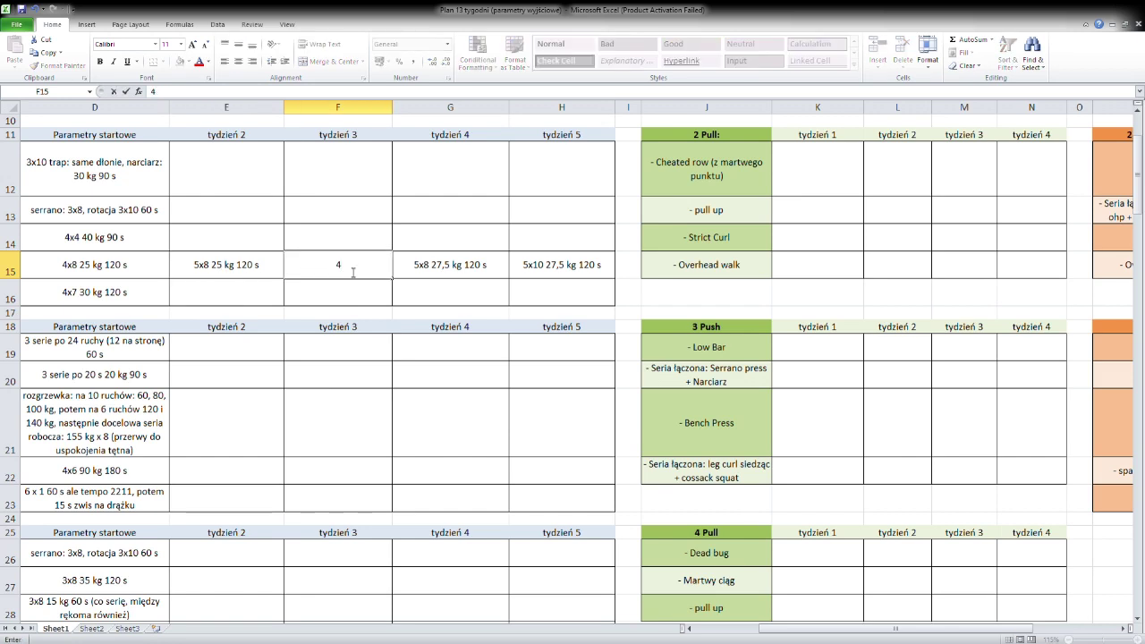
{"action": "type", "text": "x6 30 kg 180 s"}
{"action": "key", "text": "ctrl+Return"}
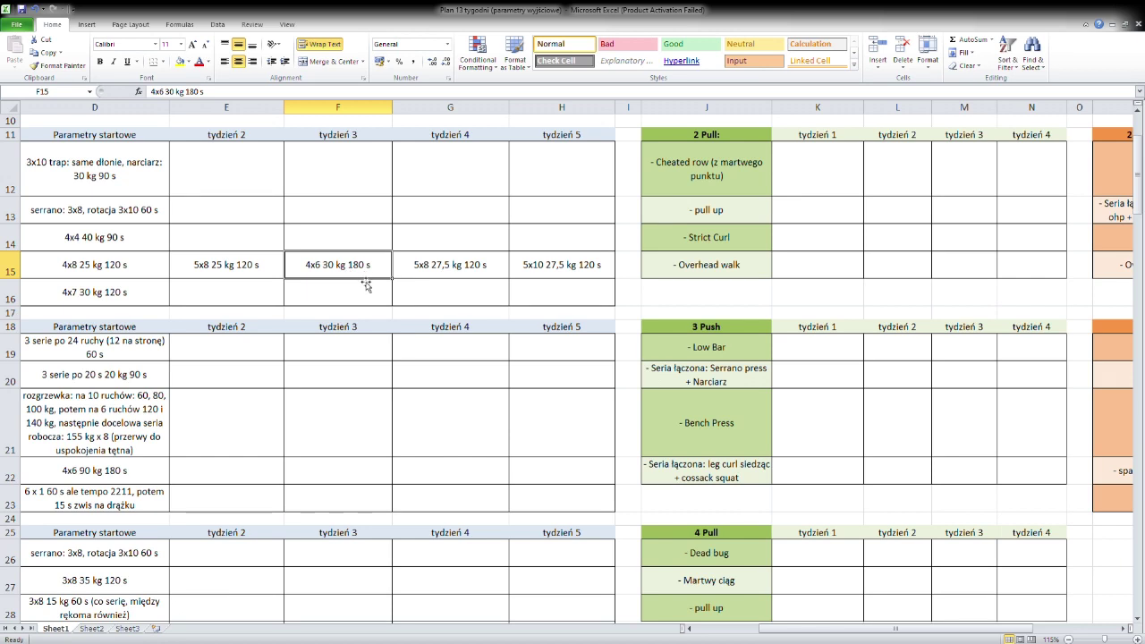
Replace the tydzień 4 Poliquin Press entry with a copy of tydzień 2, and set its weight to 27,5 kg.
{"action": "left_click", "coordinate": [442, 272]}
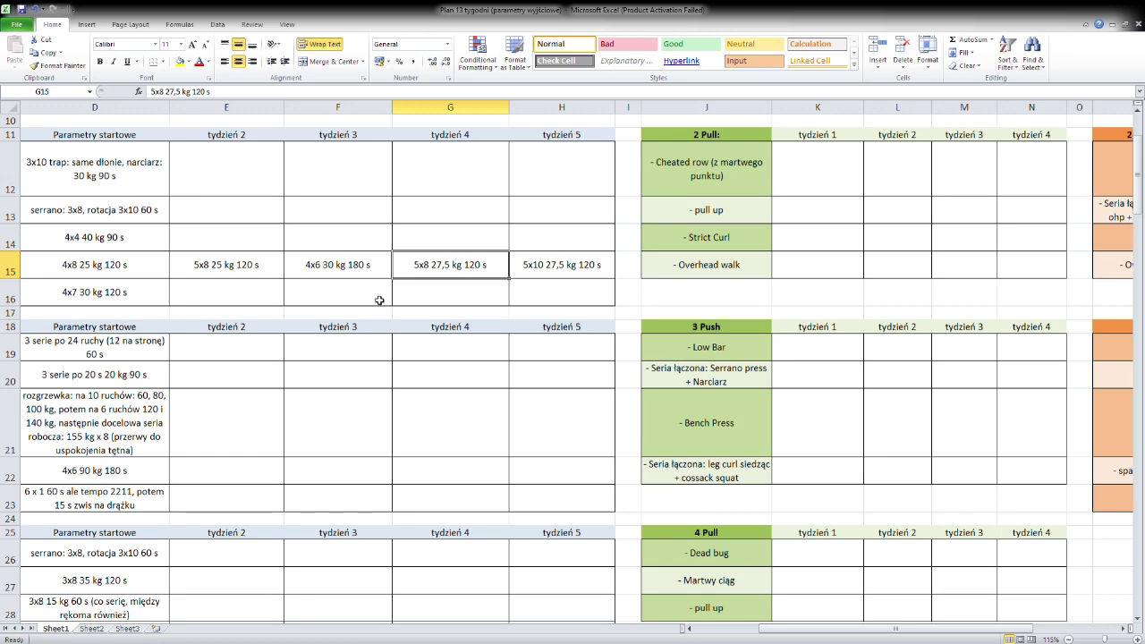
{"action": "left_click", "coordinate": [265, 274]}
{"action": "key", "text": "ctrl+c"}
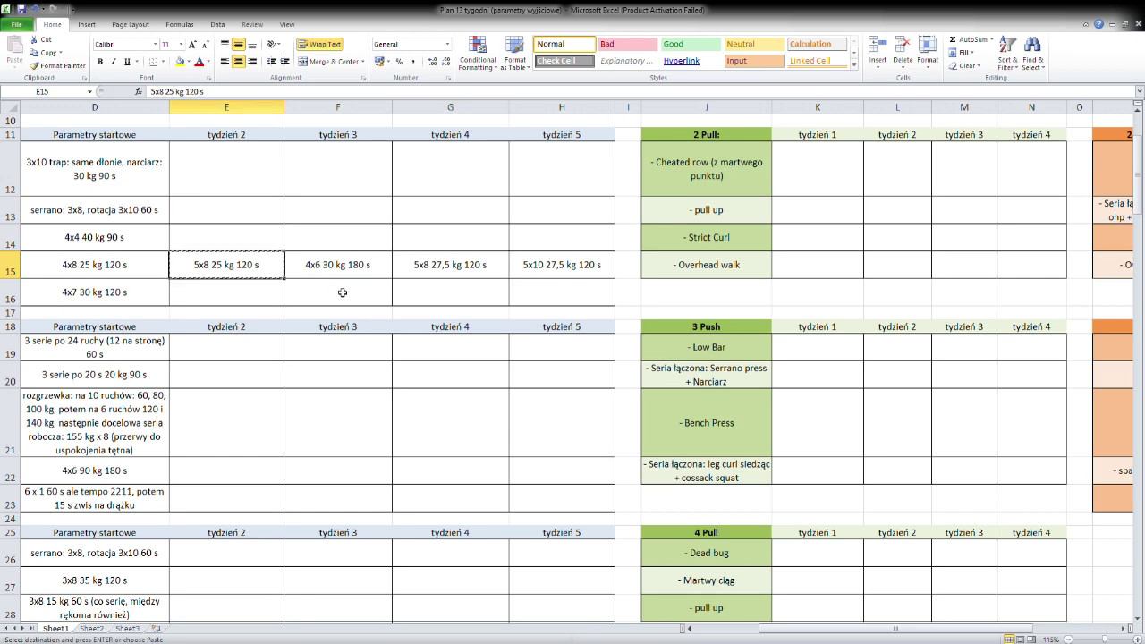
{"action": "left_click", "coordinate": [442, 272]}
{"action": "key", "text": "ctrl+v"}
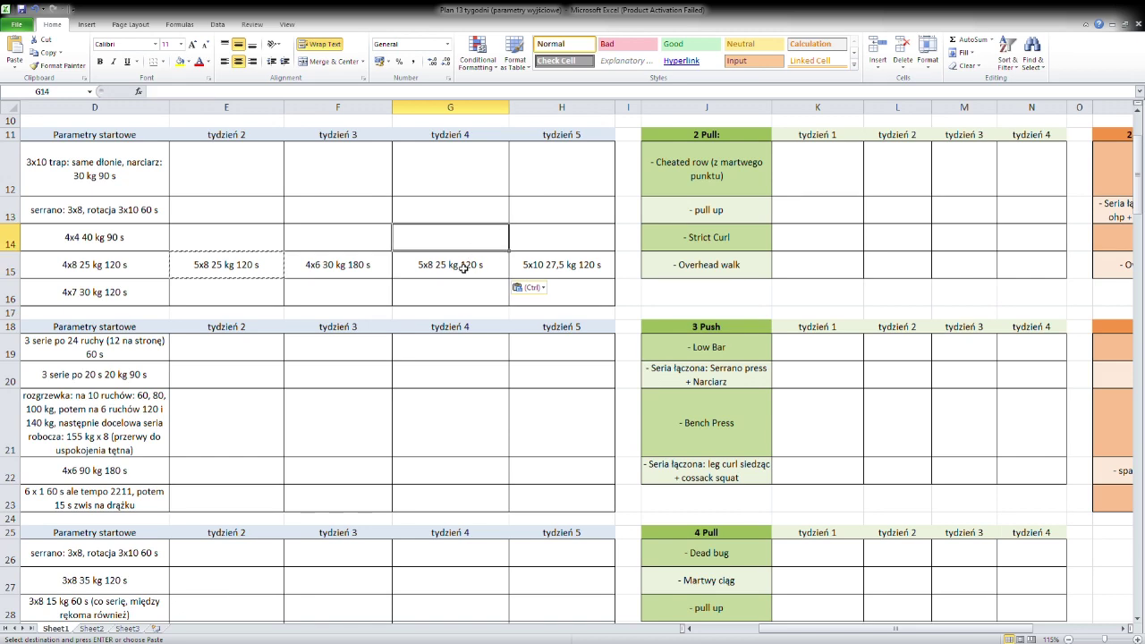
{"action": "left_click", "coordinate": [176, 97]}
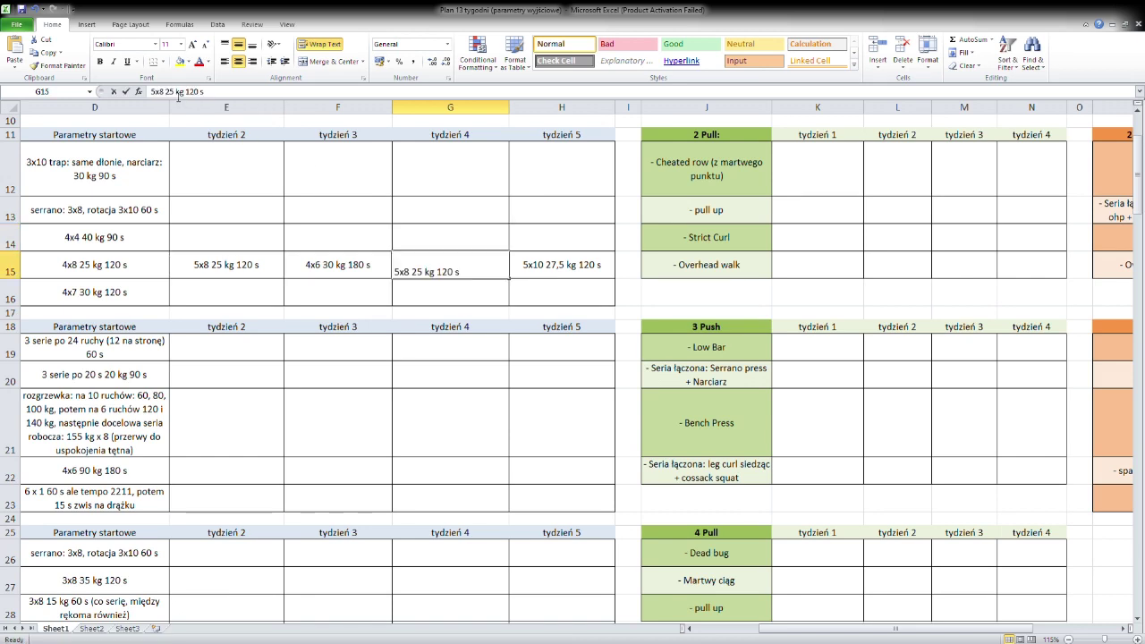
{"action": "type", "text": "7,5"}
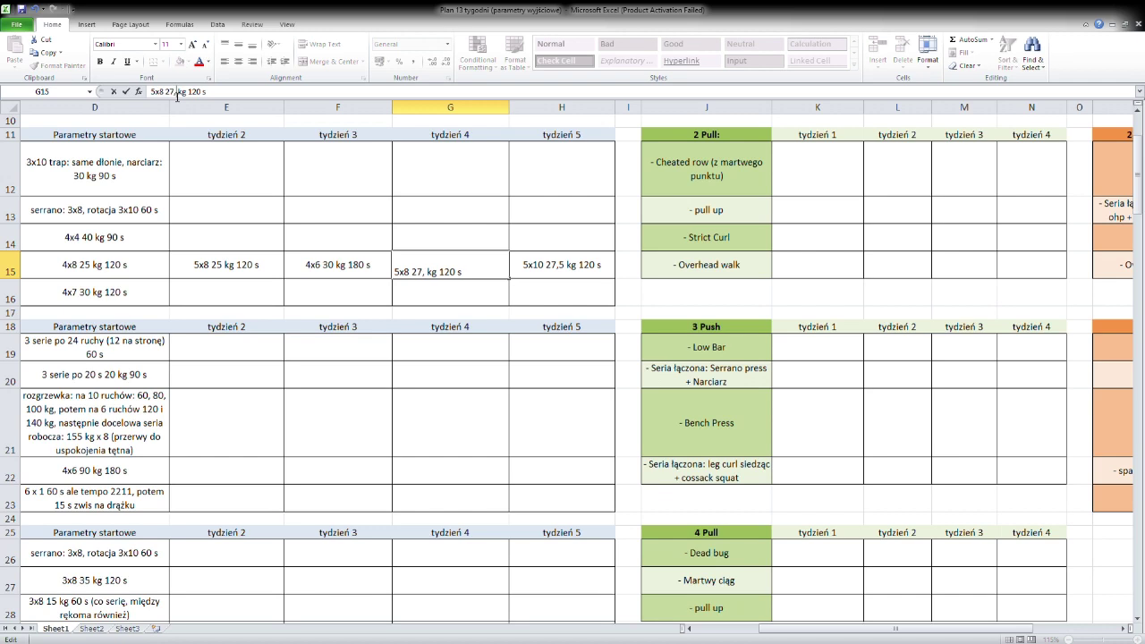
Copy the tydzień 3 Poliquin Press entry over tydzień 5, and set its weight to 32,5 kg.
{"action": "left_click", "coordinate": [371, 264]}
{"action": "key", "text": "ctrl+c"}
{"action": "left_click", "coordinate": [555, 271]}
{"action": "key", "text": "ctrl+v"}
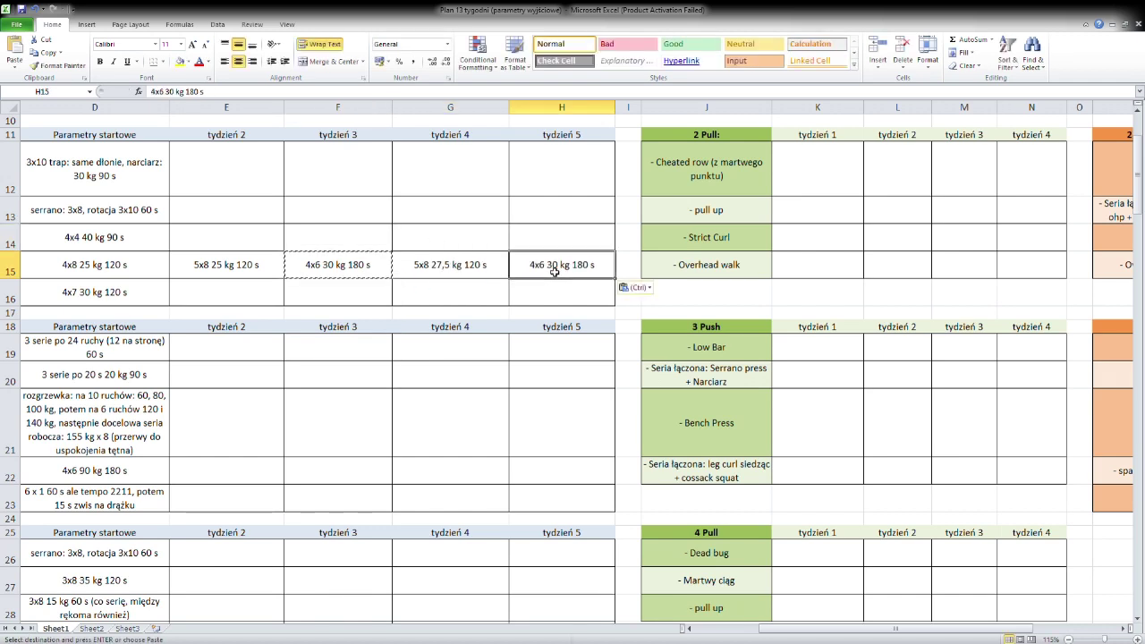
{"action": "key", "text": "Up"}
{"action": "left_click", "coordinate": [560, 271]}
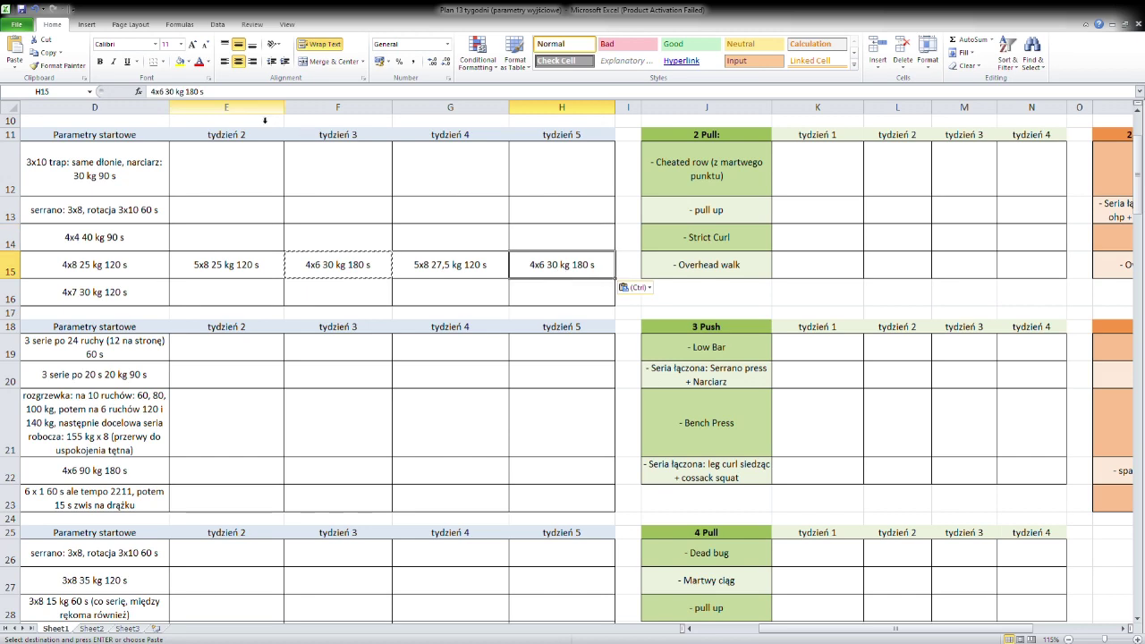
{"action": "left_click", "coordinate": [179, 93]}
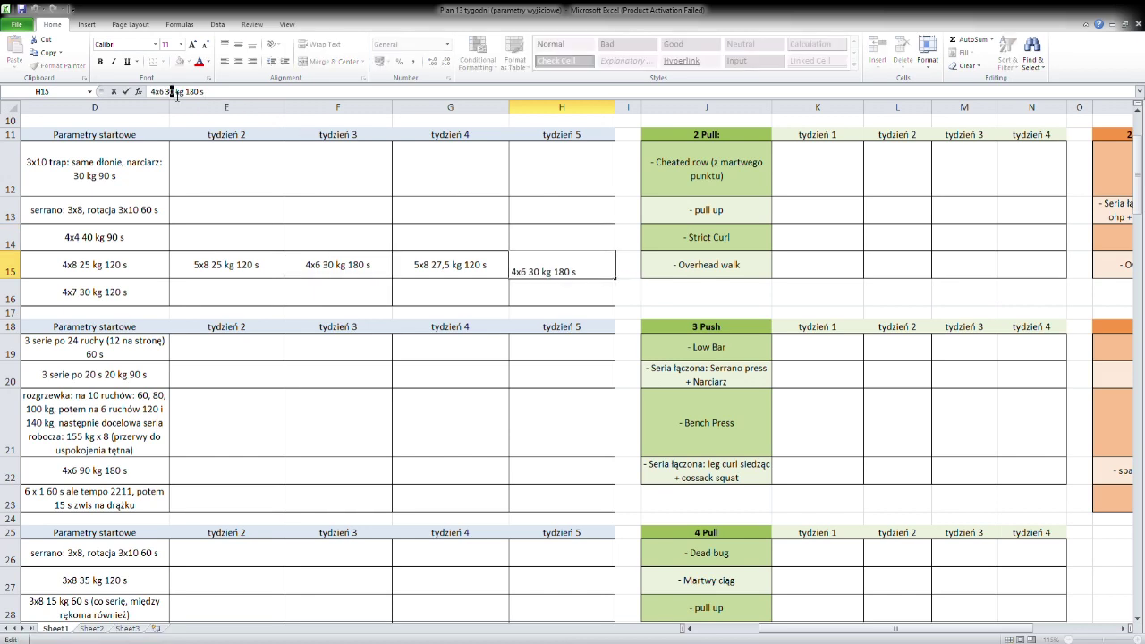
{"action": "type", "text": "2,5"}
{"action": "left_click", "coordinate": [550, 242]}
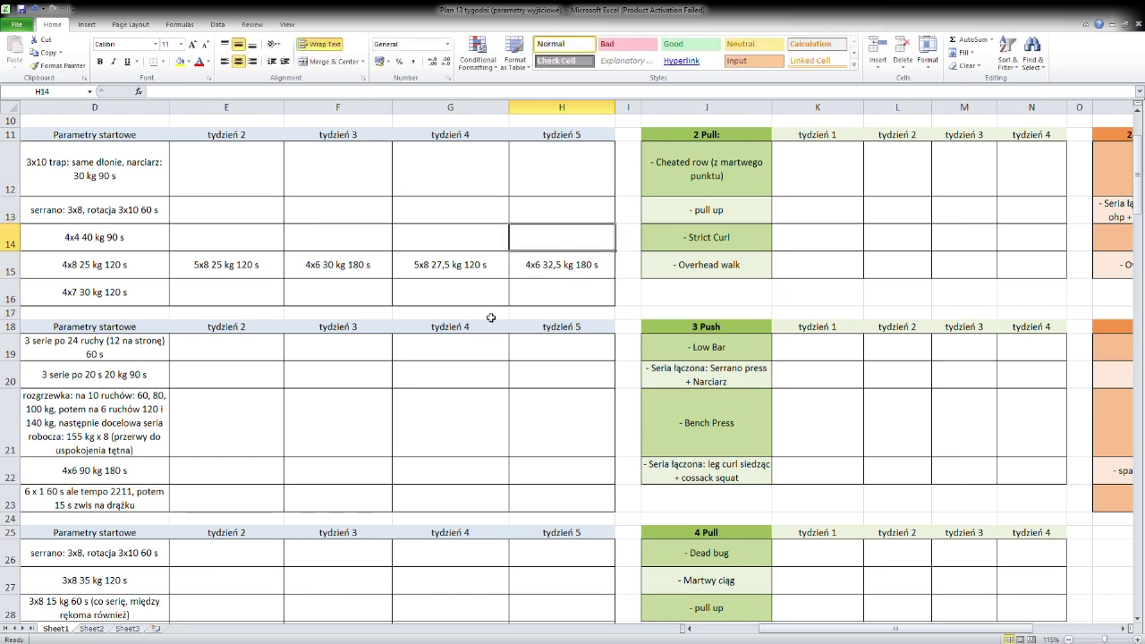
Review the Poliquin Press progression by comparing the entries from tydzień 2 through tydzień 5.
{"action": "left_click", "coordinate": [466, 270]}
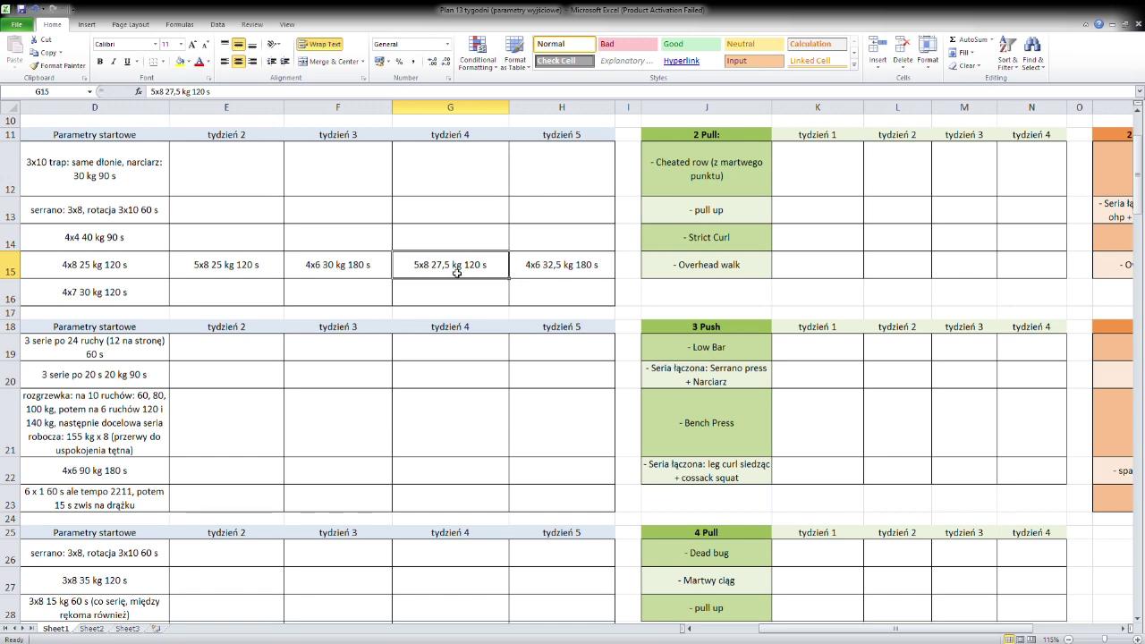
{"action": "left_click", "coordinate": [477, 233]}
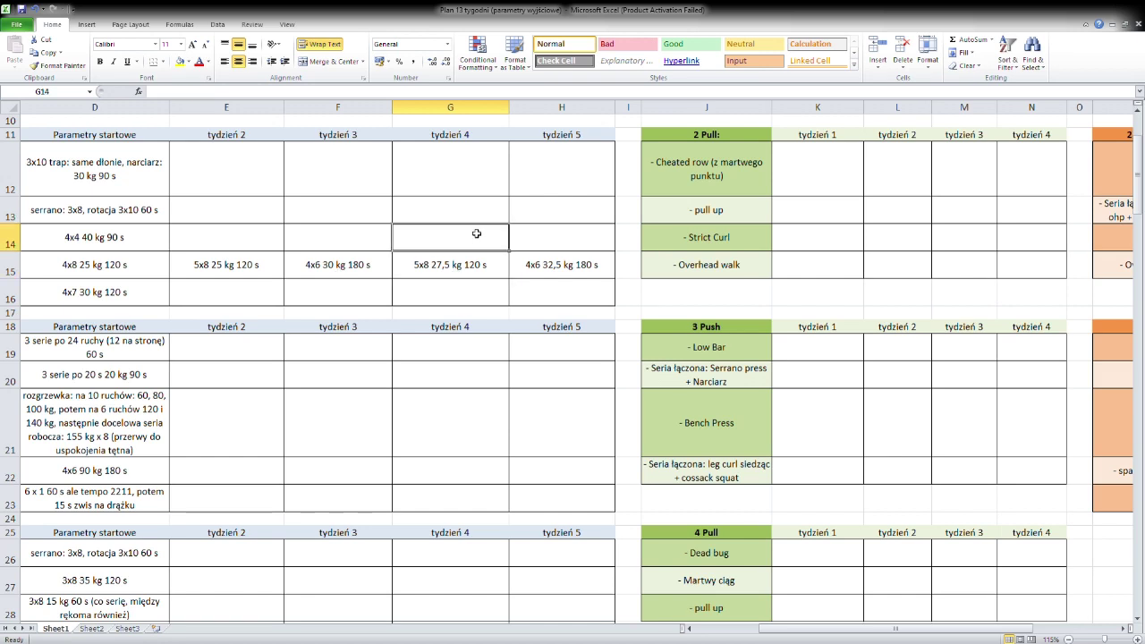
{"action": "left_click", "coordinate": [577, 271]}
{"action": "left_click", "coordinate": [366, 273]}
{"action": "left_click", "coordinate": [254, 275]}
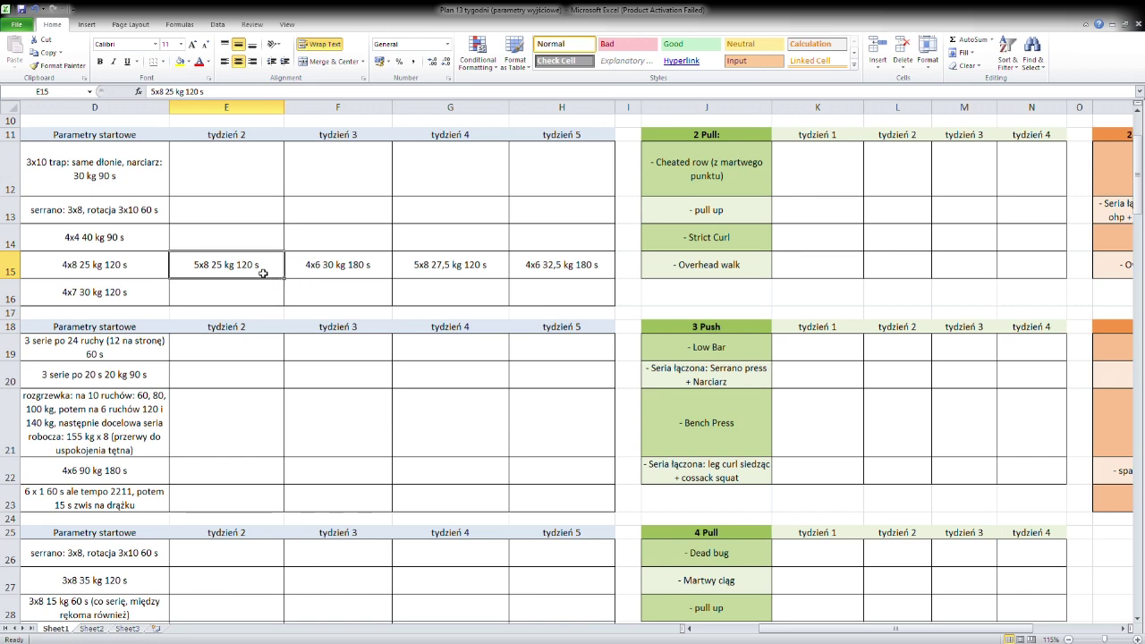
{"action": "left_click", "coordinate": [608, 271]}
{"action": "left_click", "coordinate": [481, 271]}
{"action": "left_click", "coordinate": [359, 271]}
{"action": "left_click", "coordinate": [268, 270]}
{"action": "left_click", "coordinate": [329, 270]}
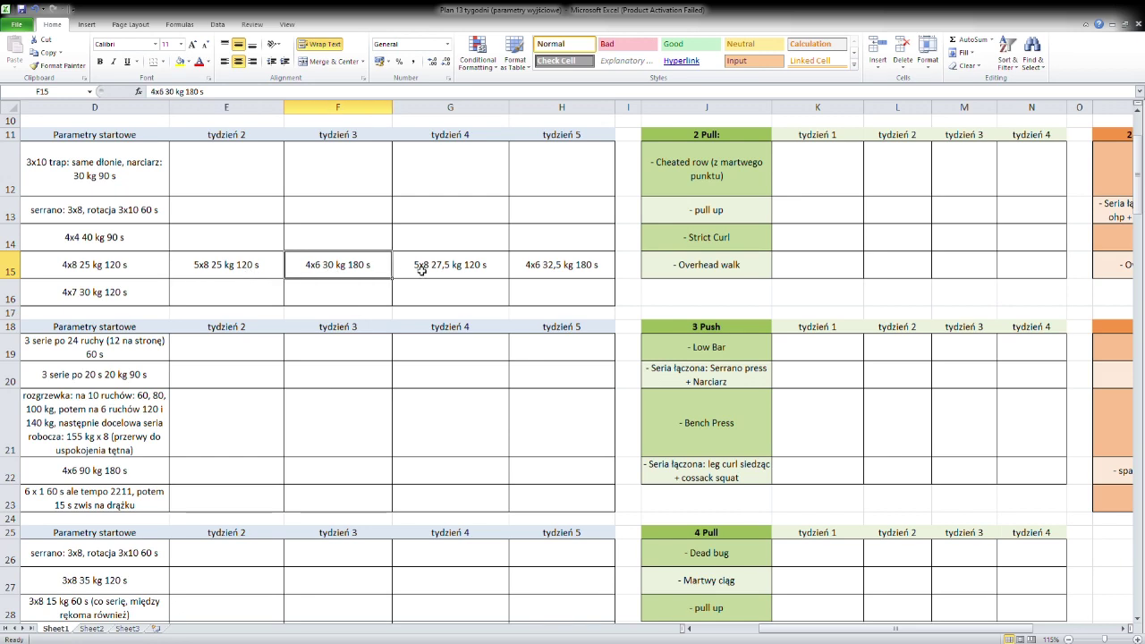
{"action": "left_click", "coordinate": [563, 265]}
{"action": "left_click", "coordinate": [481, 268]}
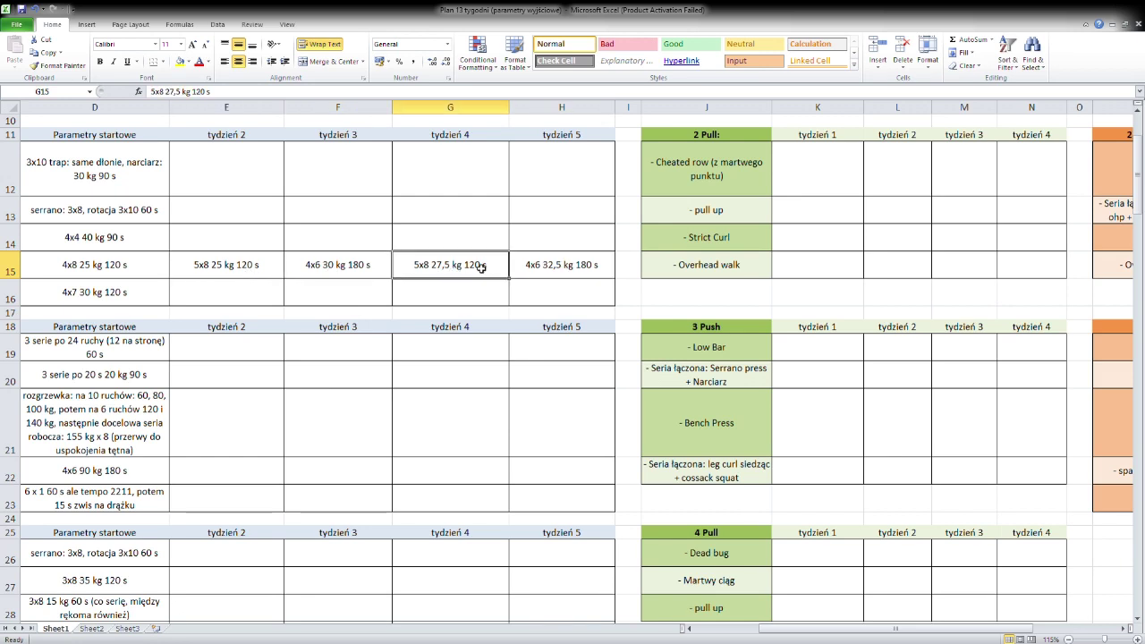
{"action": "left_click", "coordinate": [565, 273]}
{"action": "left_click", "coordinate": [463, 270]}
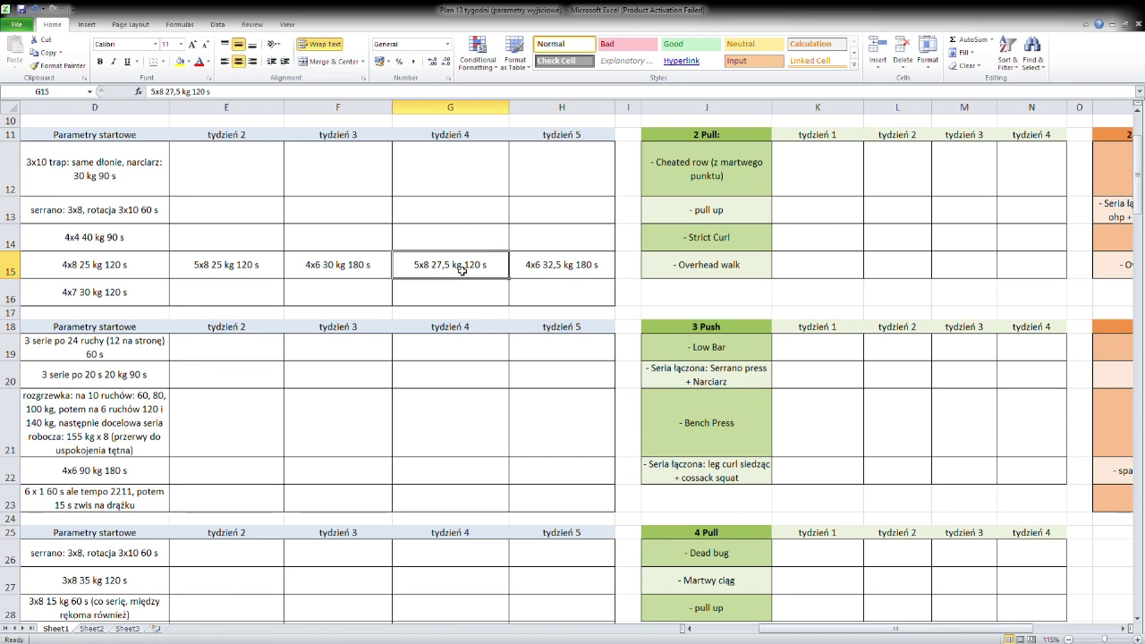
{"action": "left_click", "coordinate": [563, 273]}
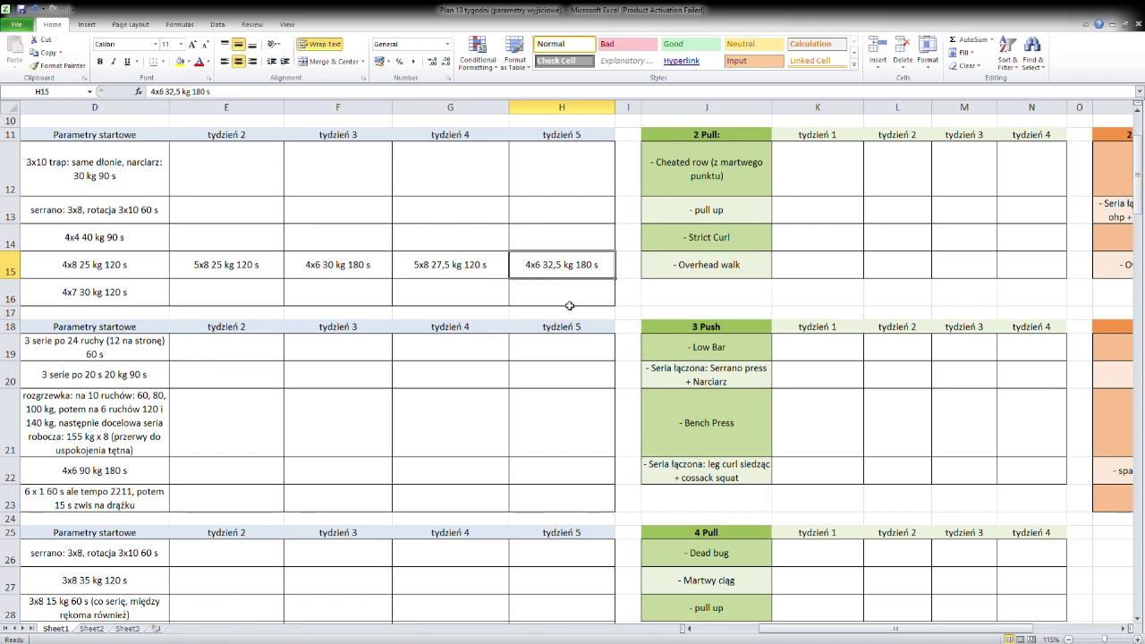
Examine the Przysiad High Bar progression from Parametry startowe to tydzień 5 for comparison with the Poliquin Press entries.
{"action": "left_click_drag", "start_coordinate": [794, 634], "coordinate": [761, 632]}
{"action": "scroll", "coordinate": [754, 407], "scroll_direction": "up", "scroll_amount": 1}
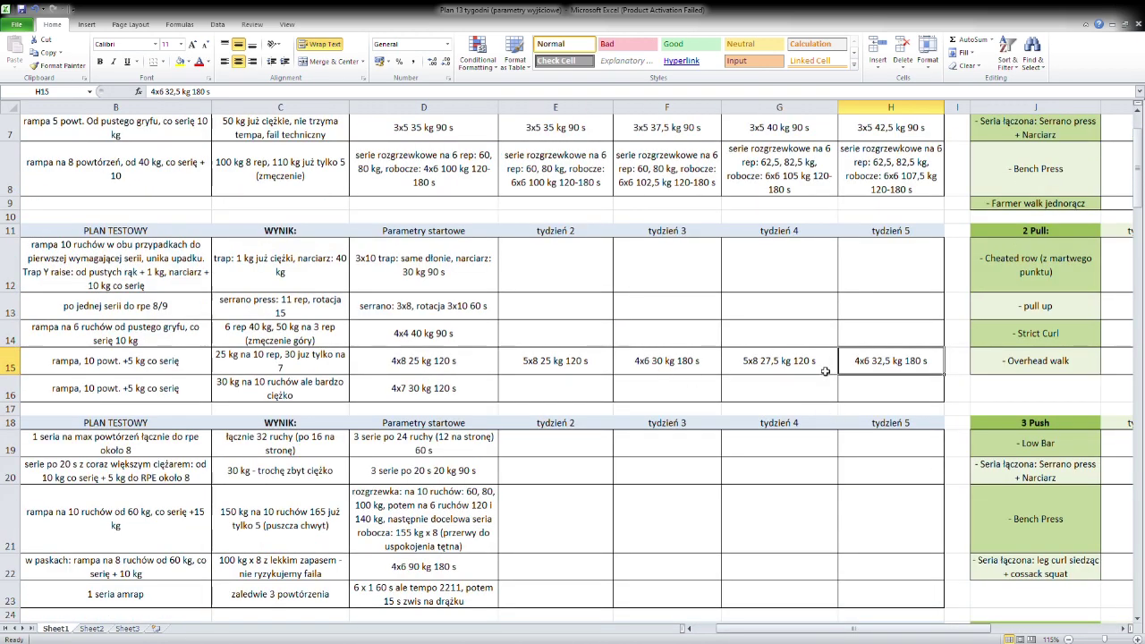
{"action": "scroll", "coordinate": [801, 371], "scroll_direction": "up", "scroll_amount": 1}
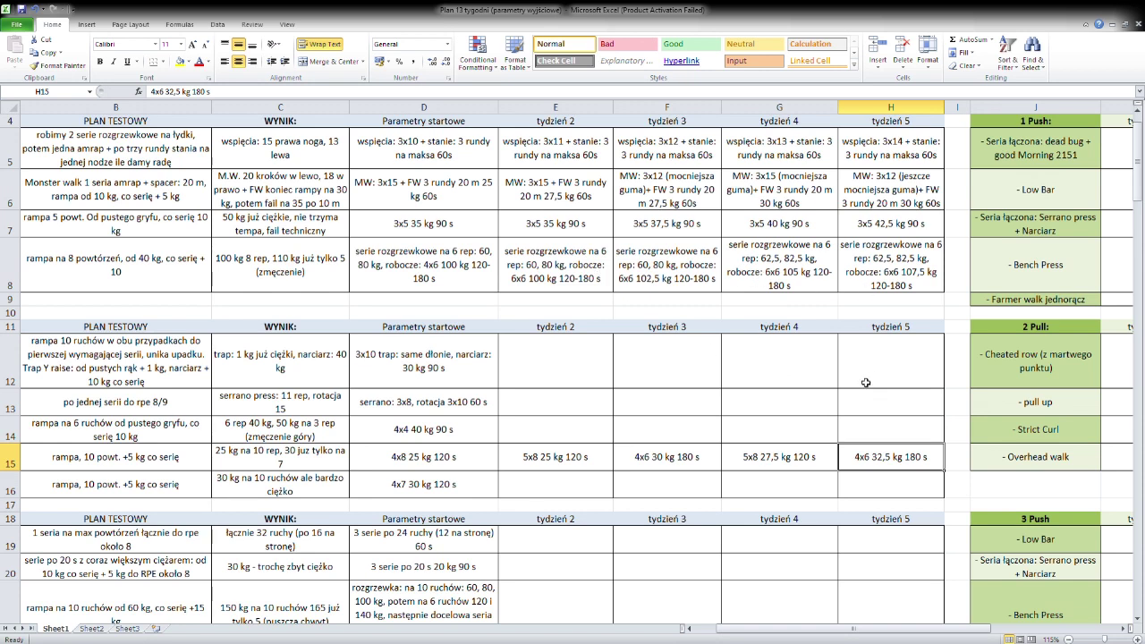
{"action": "scroll", "coordinate": [866, 383], "scroll_direction": "down", "scroll_amount": 1}
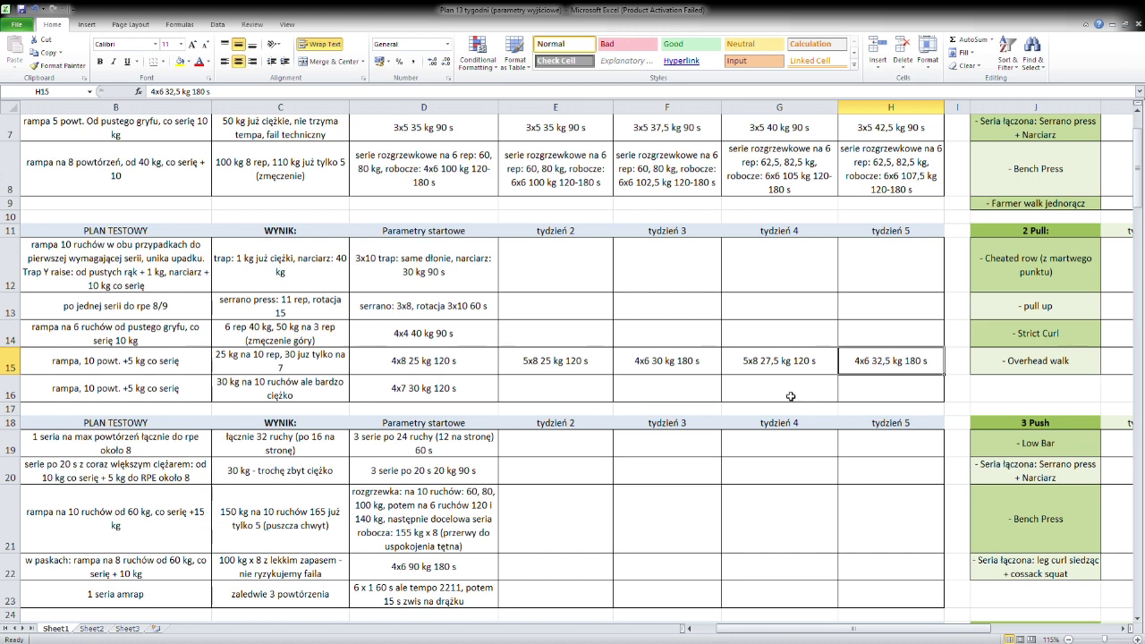
{"action": "scroll", "coordinate": [696, 285], "scroll_direction": "up", "scroll_amount": 2}
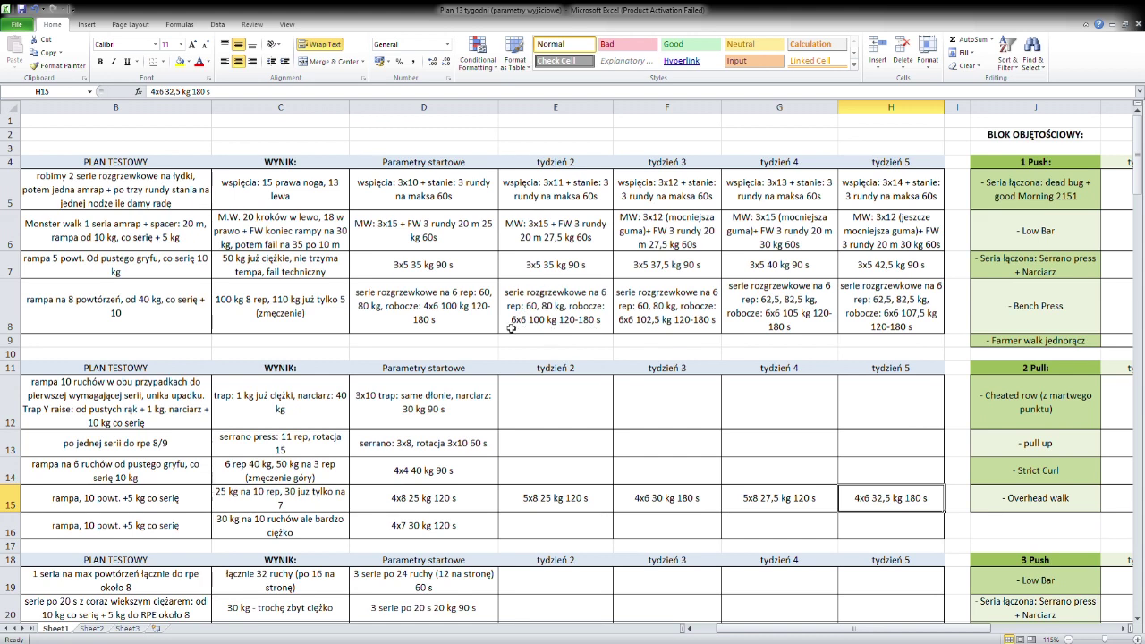
{"action": "left_click", "coordinate": [440, 319]}
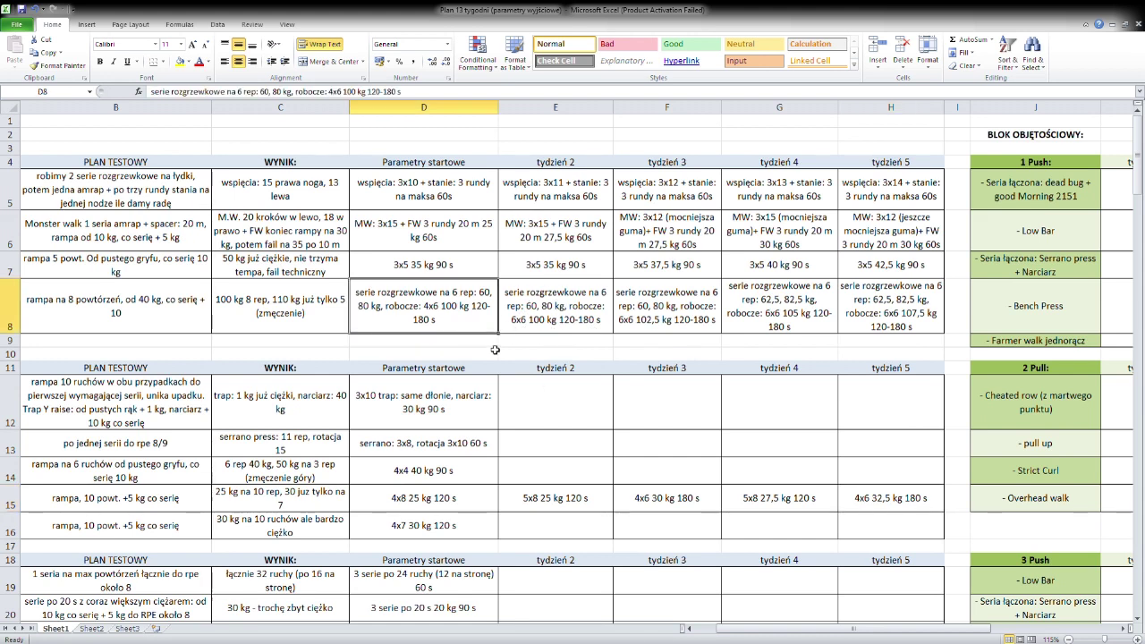
{"action": "left_click", "coordinate": [556, 318]}
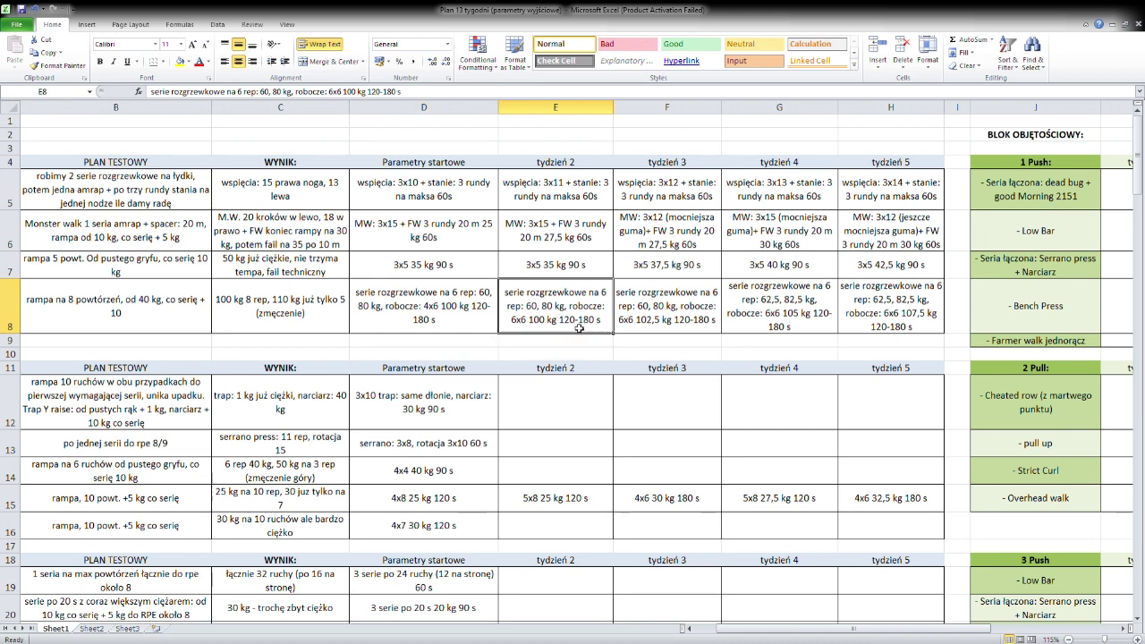
{"action": "left_click", "coordinate": [656, 315]}
{"action": "left_click", "coordinate": [776, 318]}
{"action": "left_click", "coordinate": [875, 320]}
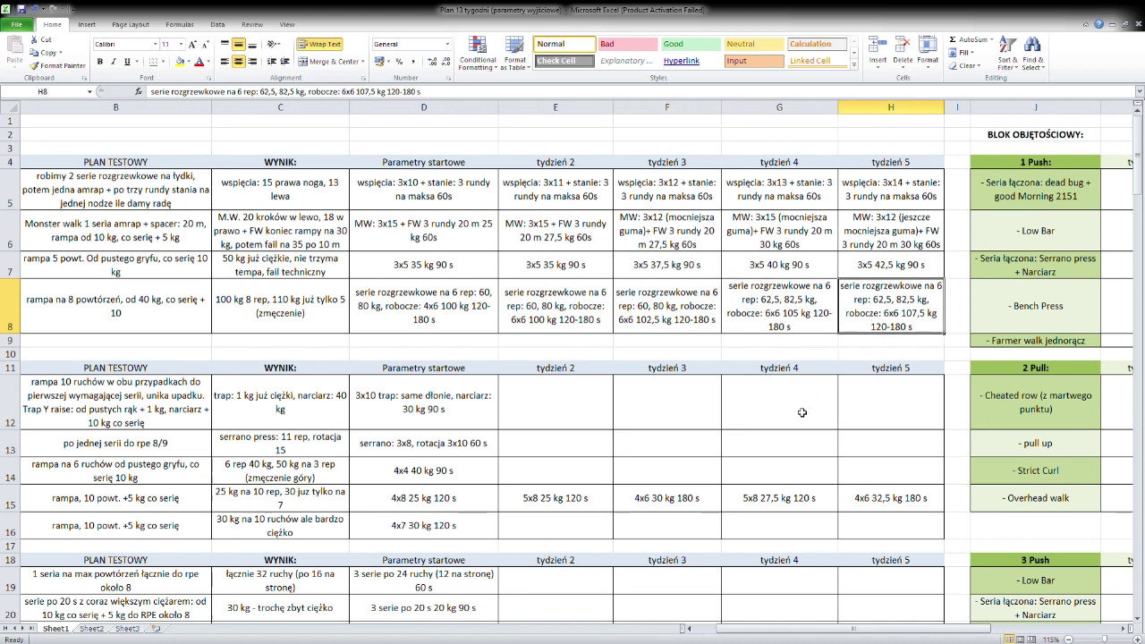
Copy the starting parameters of the TrapY Raise + Narciarz combined set into tydzień 2.
{"action": "scroll", "coordinate": [801, 413], "scroll_direction": "down", "scroll_amount": 2}
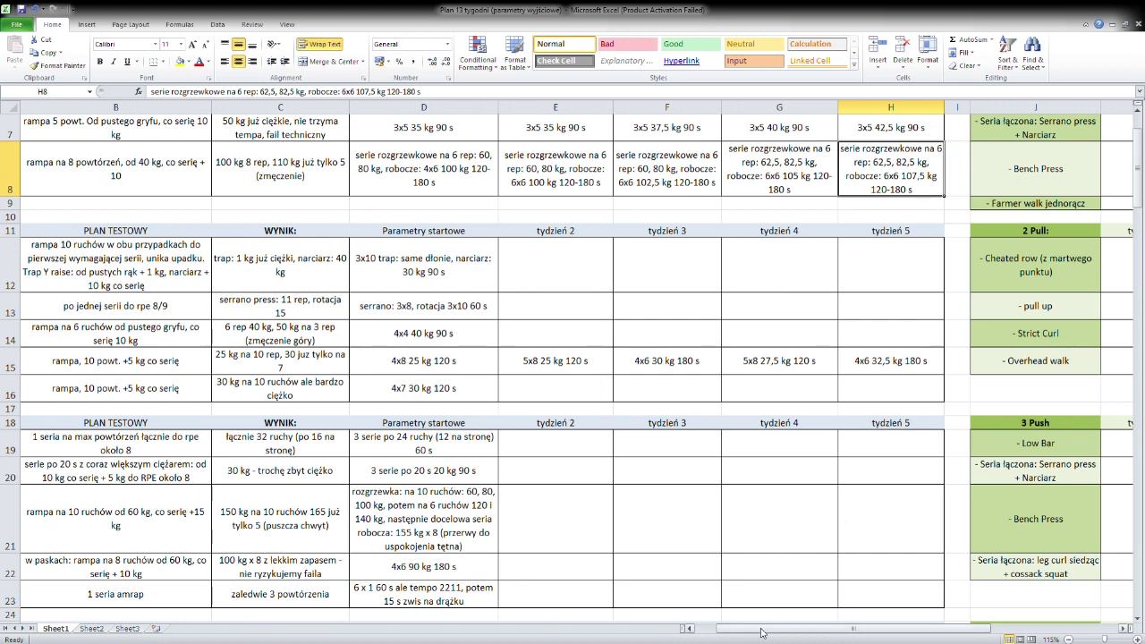
{"action": "left_click", "coordinate": [690, 628]}
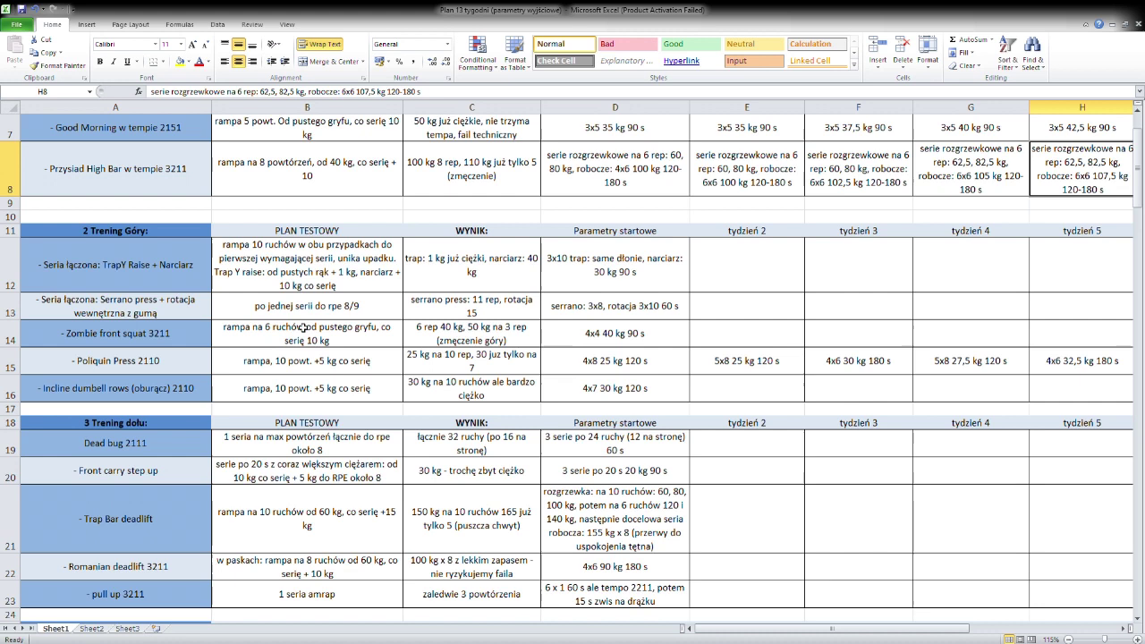
{"action": "left_click", "coordinate": [179, 282]}
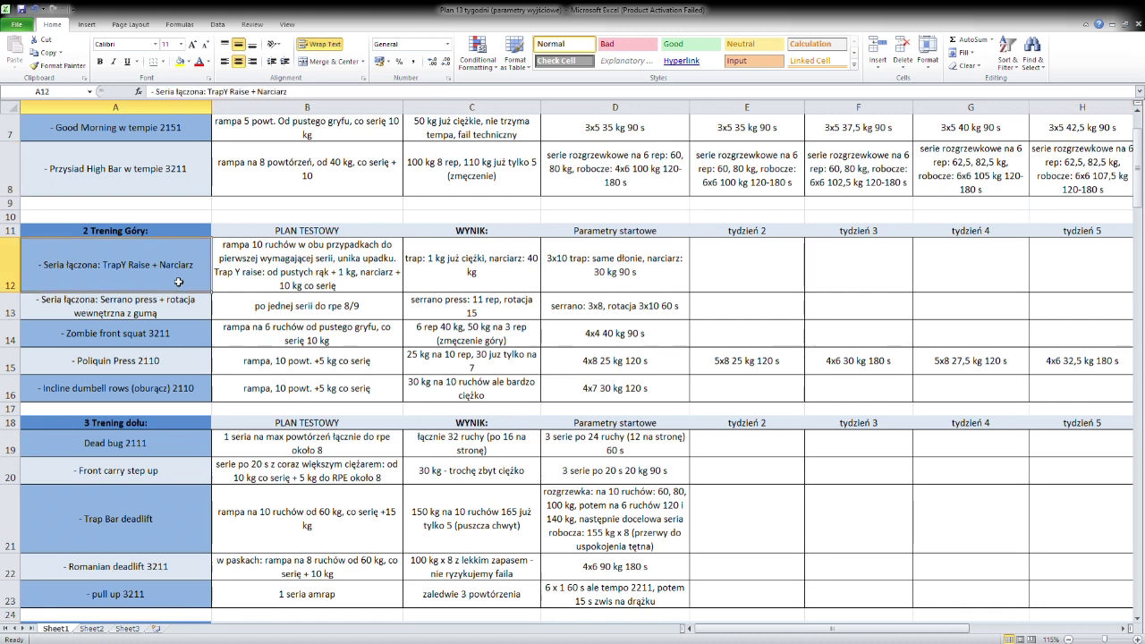
{"action": "left_click", "coordinate": [608, 273]}
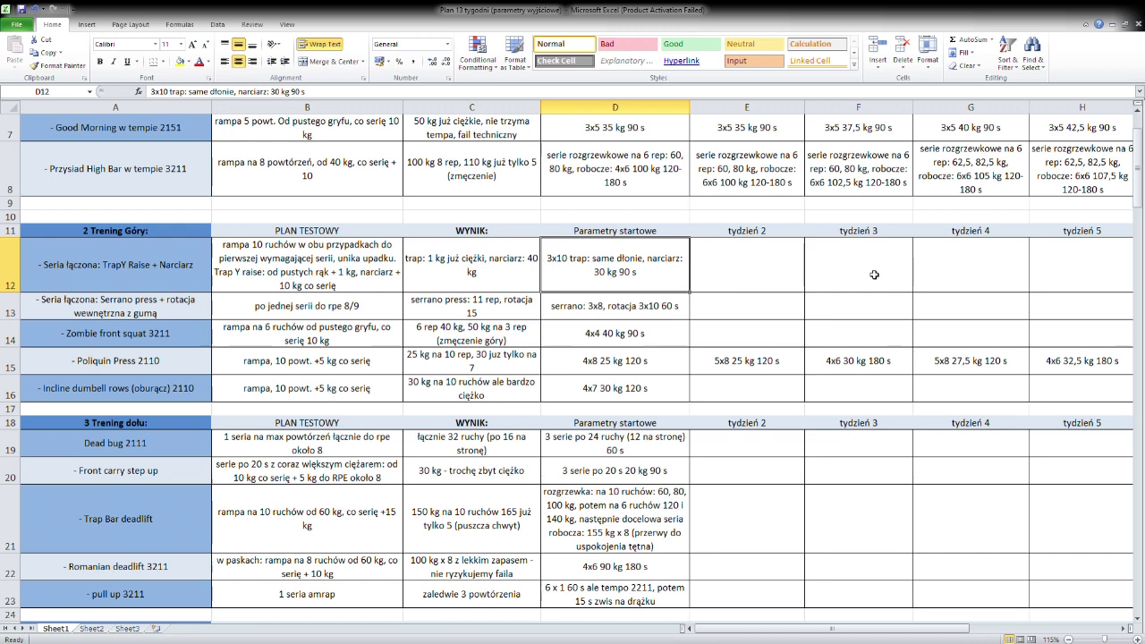
{"action": "key", "text": "ctrl+c"}
{"action": "left_click", "coordinate": [747, 273]}
{"action": "key", "text": "ctrl+v"}
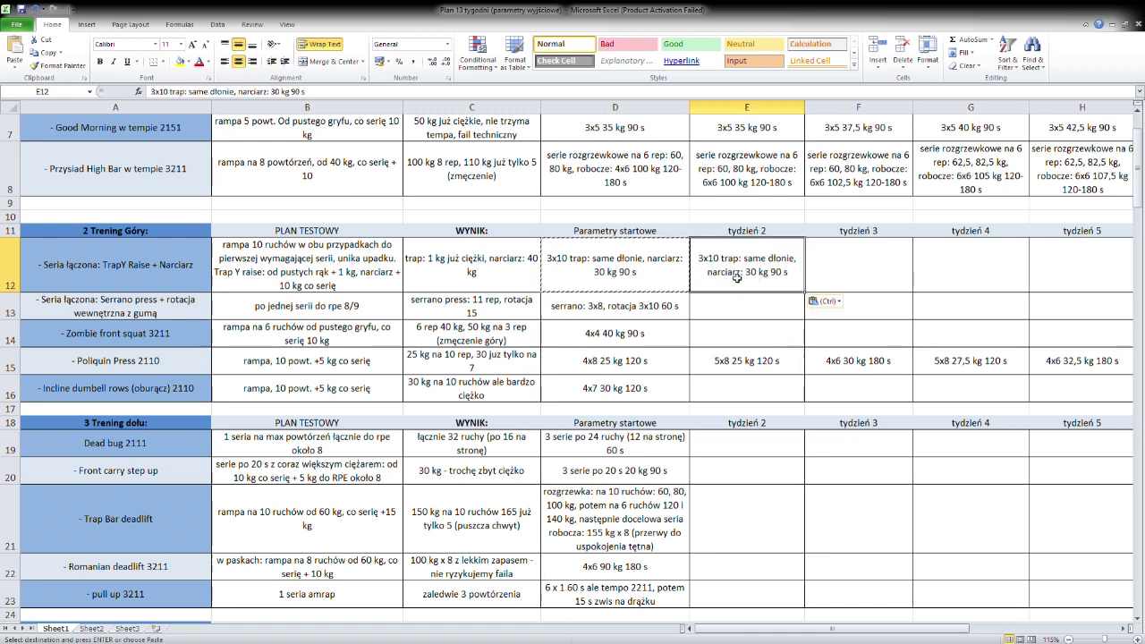
{"action": "left_click", "coordinate": [843, 275]}
{"action": "key", "text": "ctrl+c"}
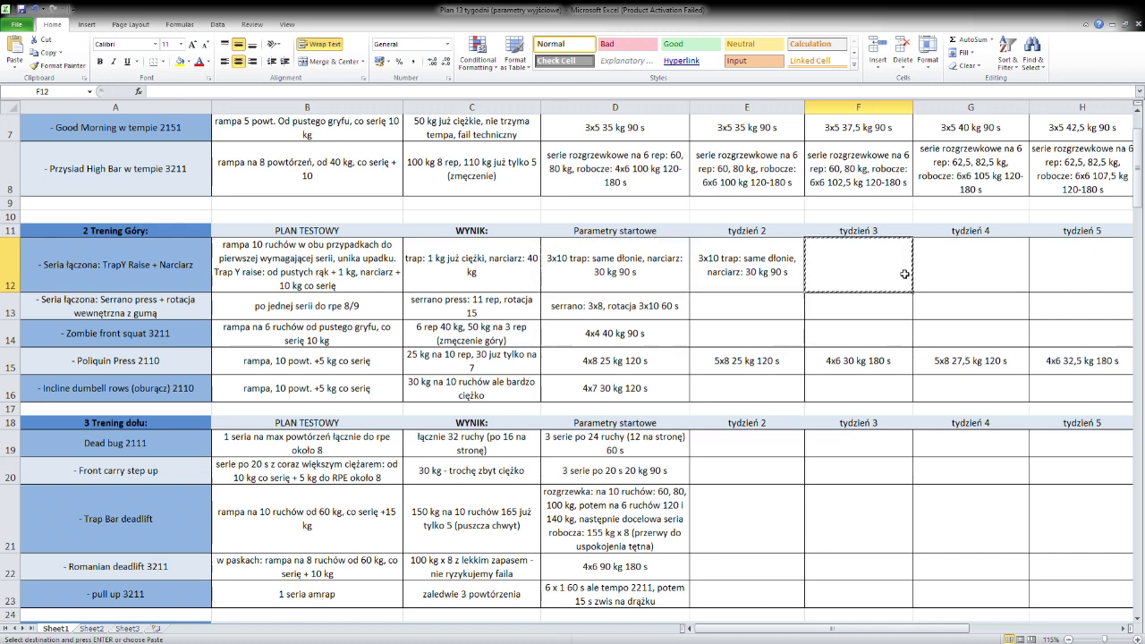
{"action": "key", "text": "ctrl+v"}
{"action": "left_click", "coordinate": [776, 288]}
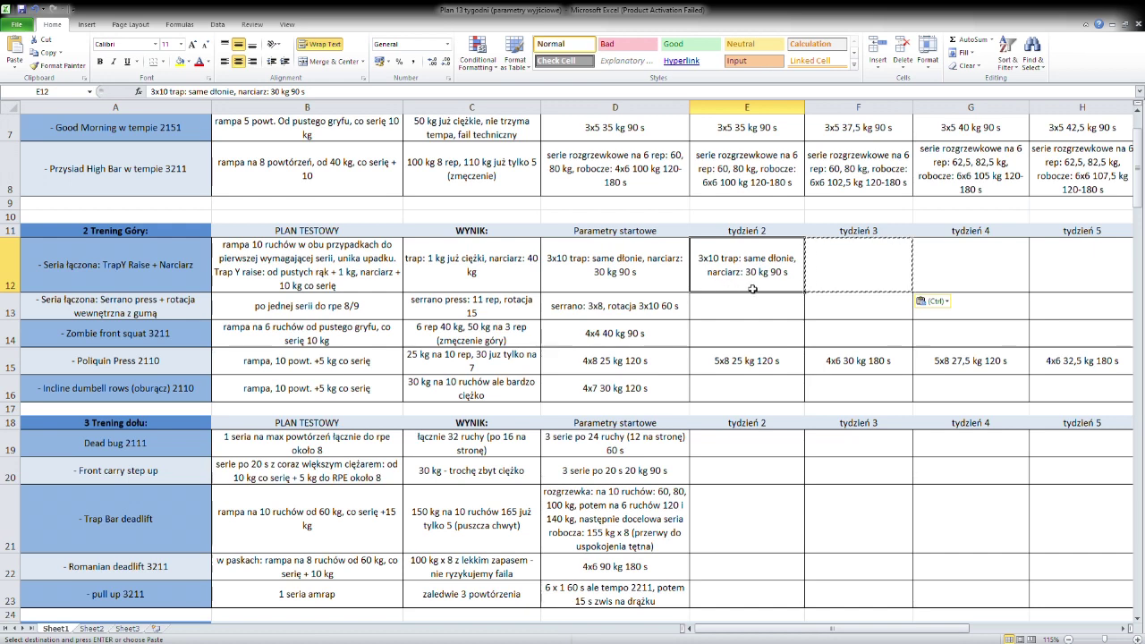
{"action": "left_click", "coordinate": [841, 282]}
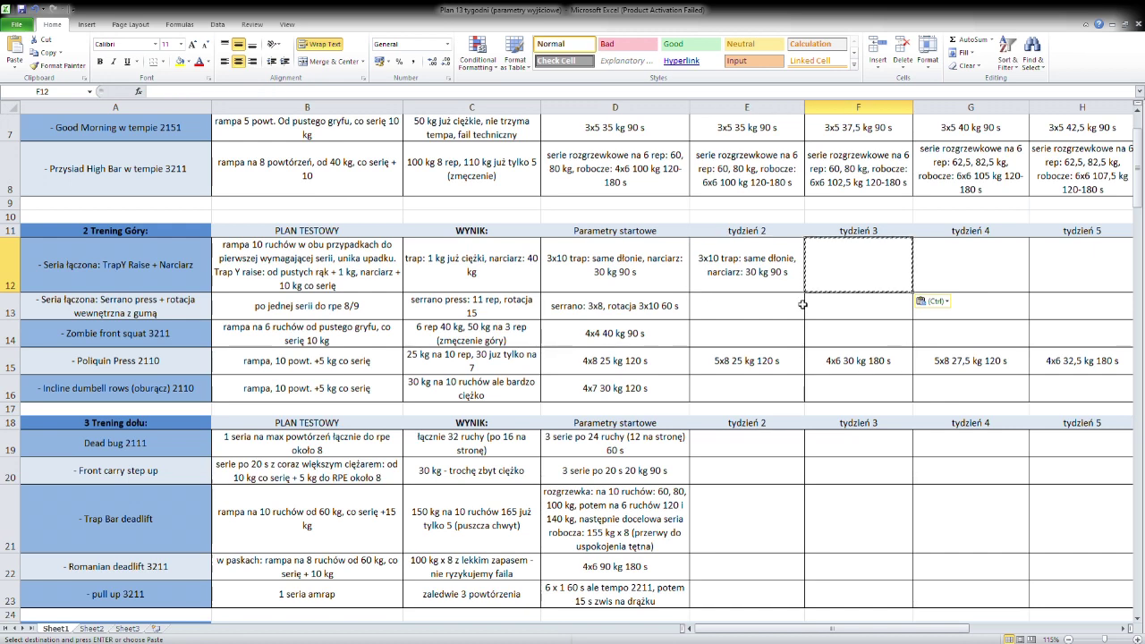
Copy the tydzień 2 TrapY Raise + Narciarz entry into tydzień 3, and set trap to 1 kg and narciarz to 32,5 kg.
{"action": "left_click", "coordinate": [783, 283]}
{"action": "key", "text": "ctrl+c"}
{"action": "left_click", "coordinate": [839, 284]}
{"action": "key", "text": "ctrl+v"}
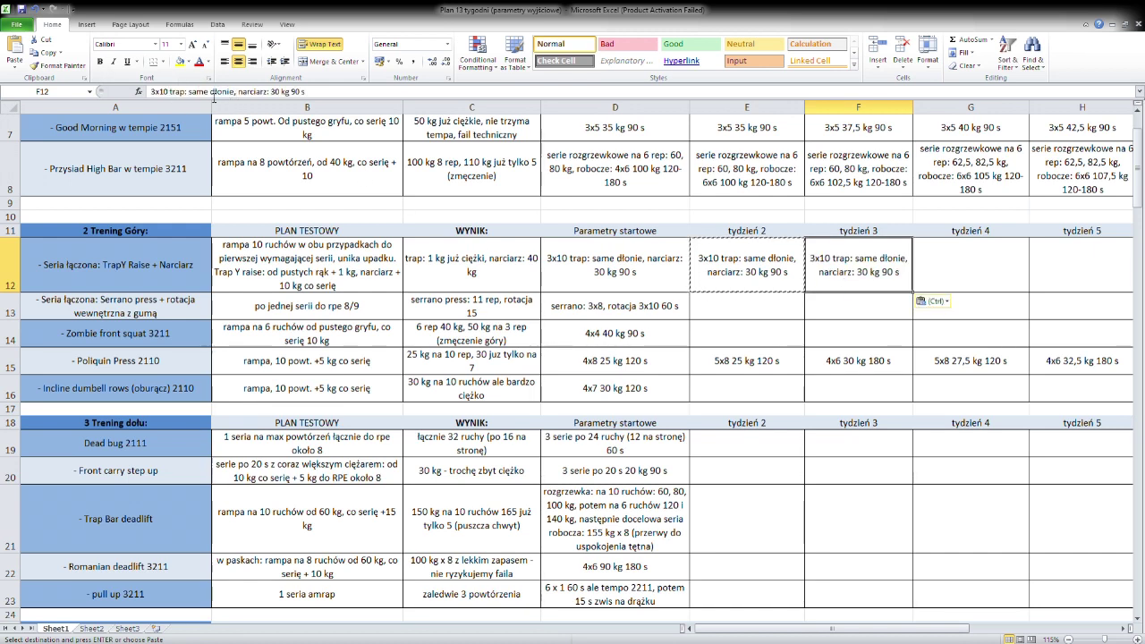
{"action": "left_click_drag", "start_coordinate": [188, 94], "coordinate": [239, 96]}
{"action": "type", "text": "1 kg"}
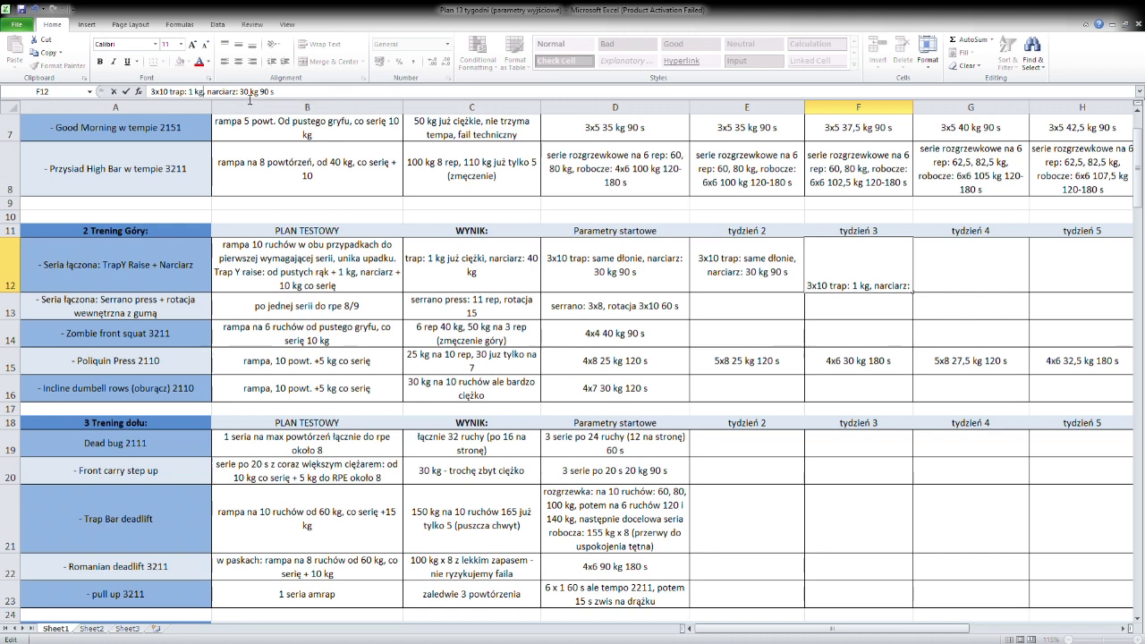
{"action": "type", "text": "2,5"}
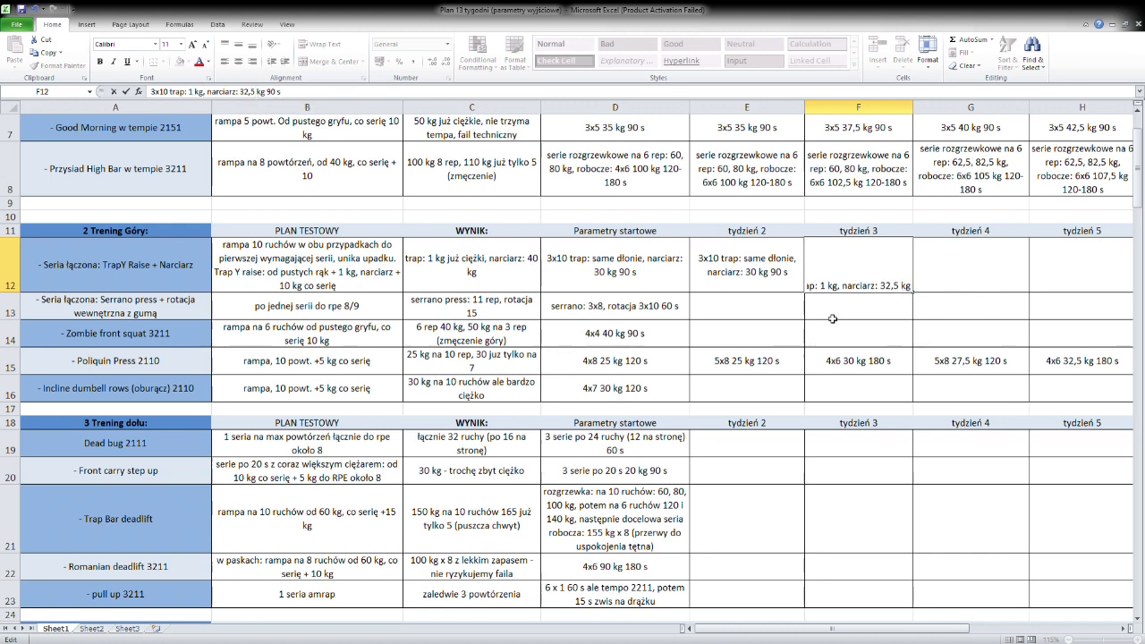
{"action": "left_click", "coordinate": [832, 314]}
Copy the tydzień 3 TrapY Raise + Narciarz entry into tydzień 4 and tydzień 5.
{"action": "left_click", "coordinate": [867, 278]}
{"action": "key", "text": "ctrl+c"}
{"action": "left_click", "coordinate": [979, 282]}
{"action": "key", "text": "ctrl+v"}
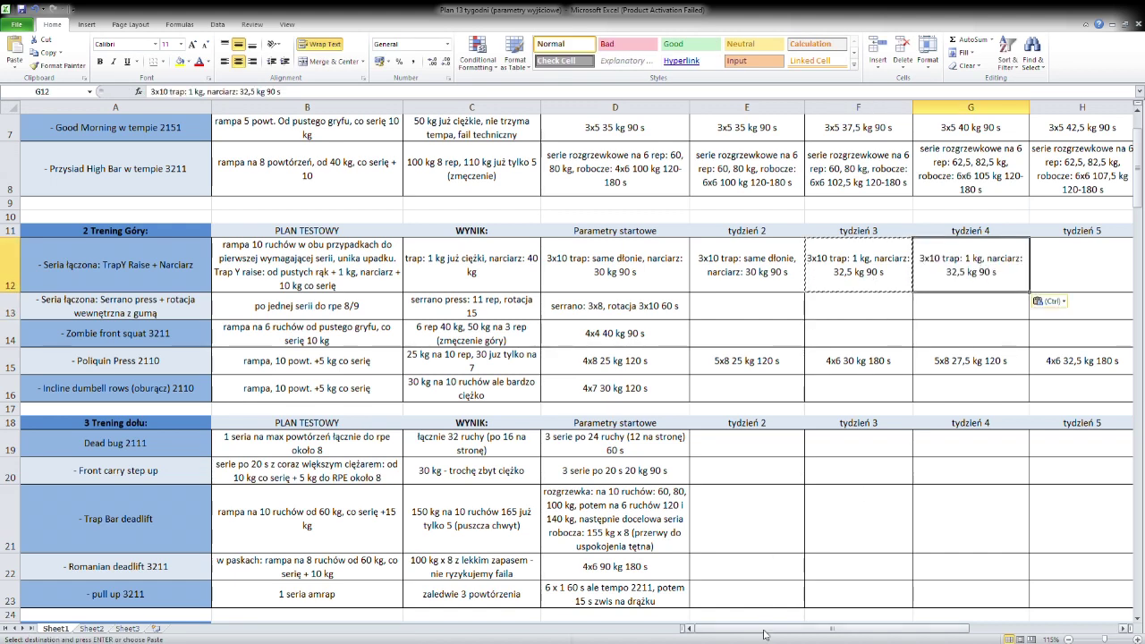
{"action": "left_click_drag", "start_coordinate": [766, 632], "coordinate": [809, 633]}
{"action": "left_click", "coordinate": [709, 278]}
{"action": "key", "text": "ctrl+v"}
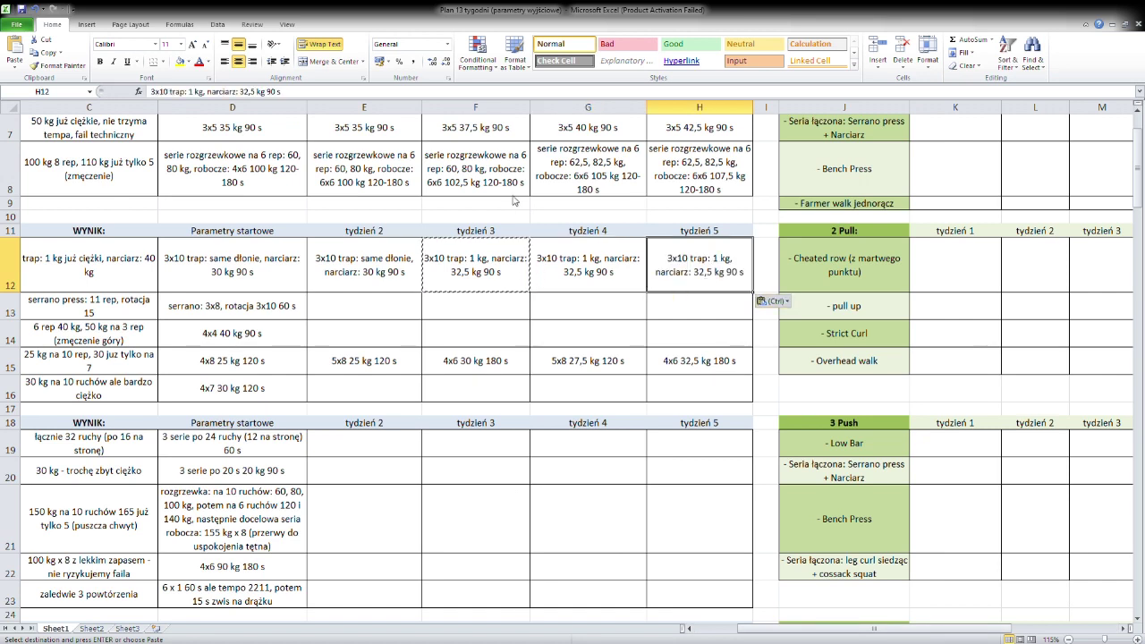
Set the tydzień 5 TrapY Raise + Narciarz entry to trap 2 kg and narciarz 35 kg.
{"action": "left_click", "coordinate": [193, 93]}
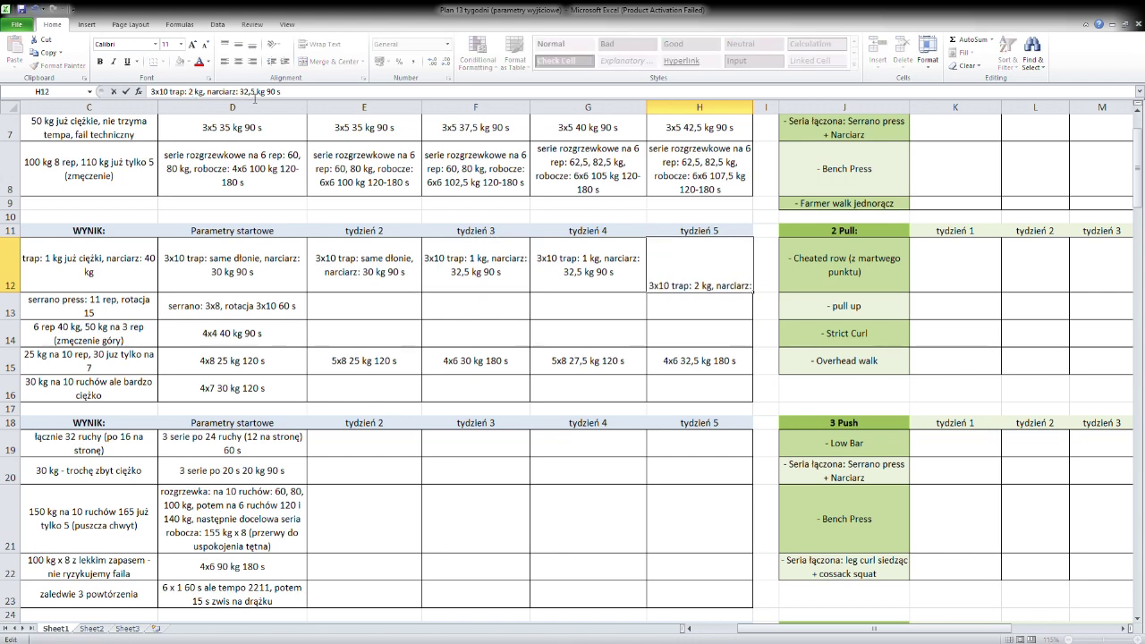
{"action": "left_click", "coordinate": [247, 92]}
{"action": "key", "text": "BackSpace"}
{"action": "key", "text": "BackSpace"}
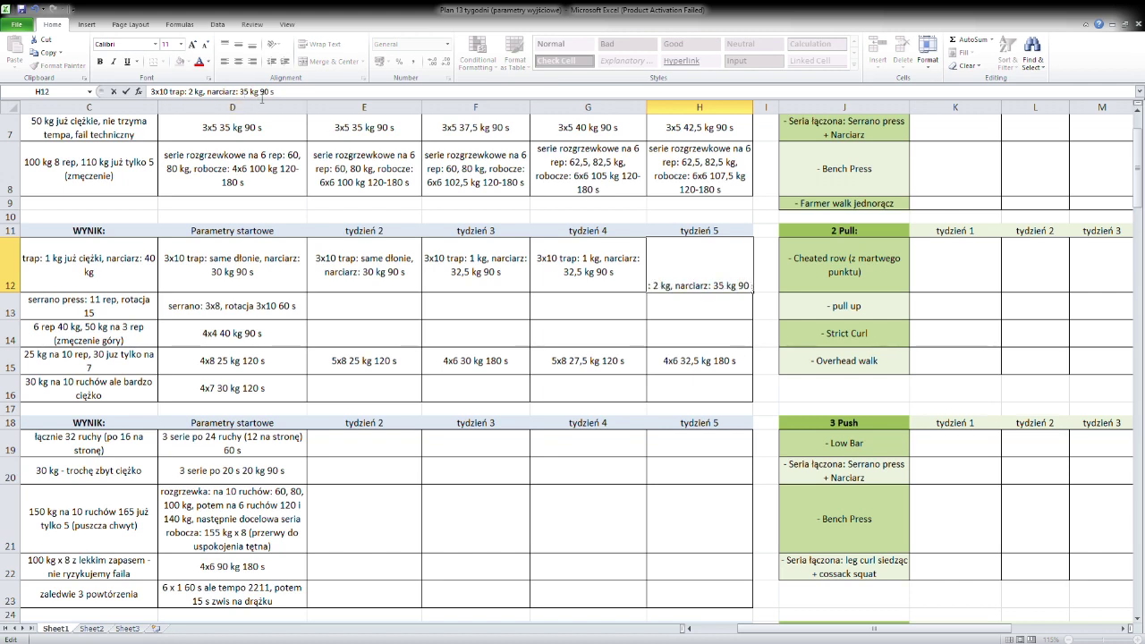
{"action": "key", "text": "ctrl+Return"}
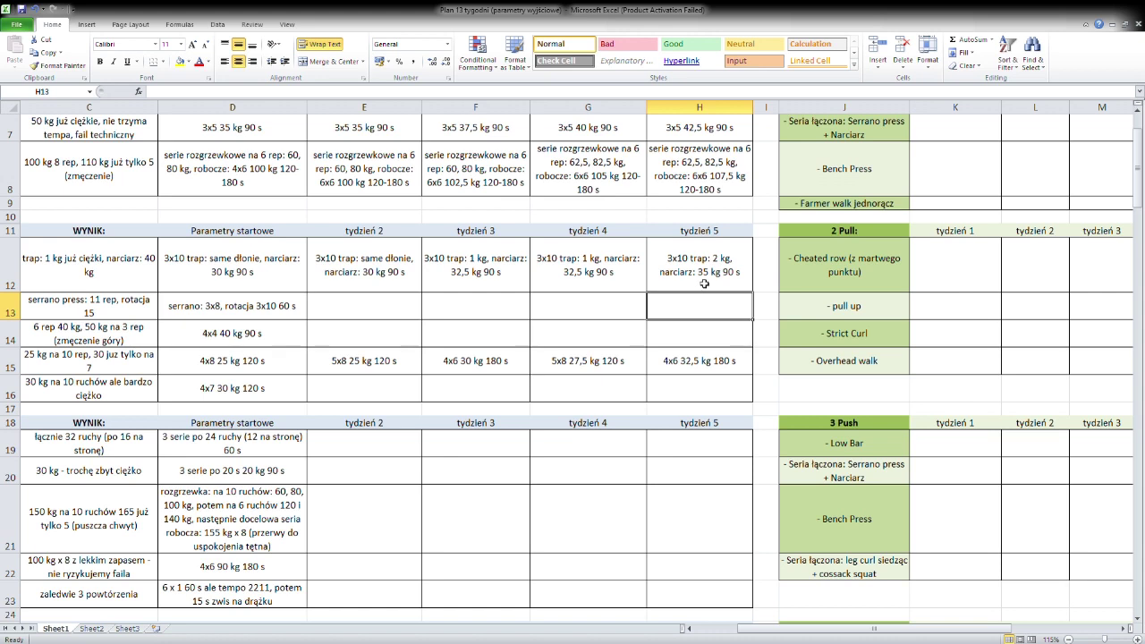
Copy the starting parameters of the Serrano press + rotacja wewnętrzna z gumą combined set into tydzień 2.
{"action": "left_click_drag", "start_coordinate": [783, 632], "coordinate": [734, 638]}
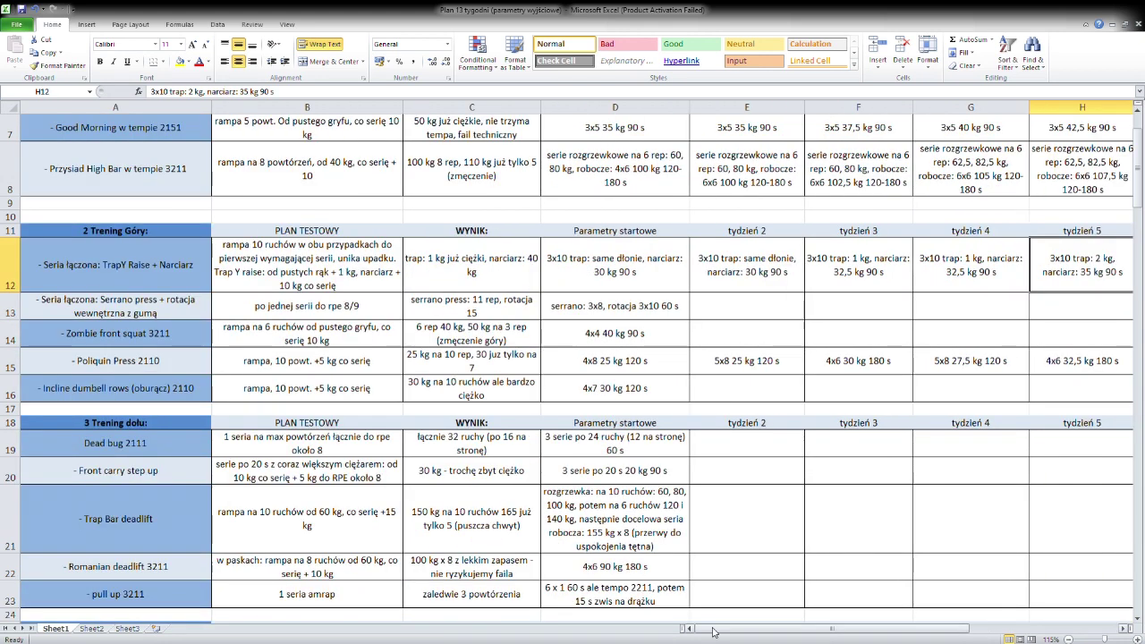
{"action": "left_click", "coordinate": [198, 316]}
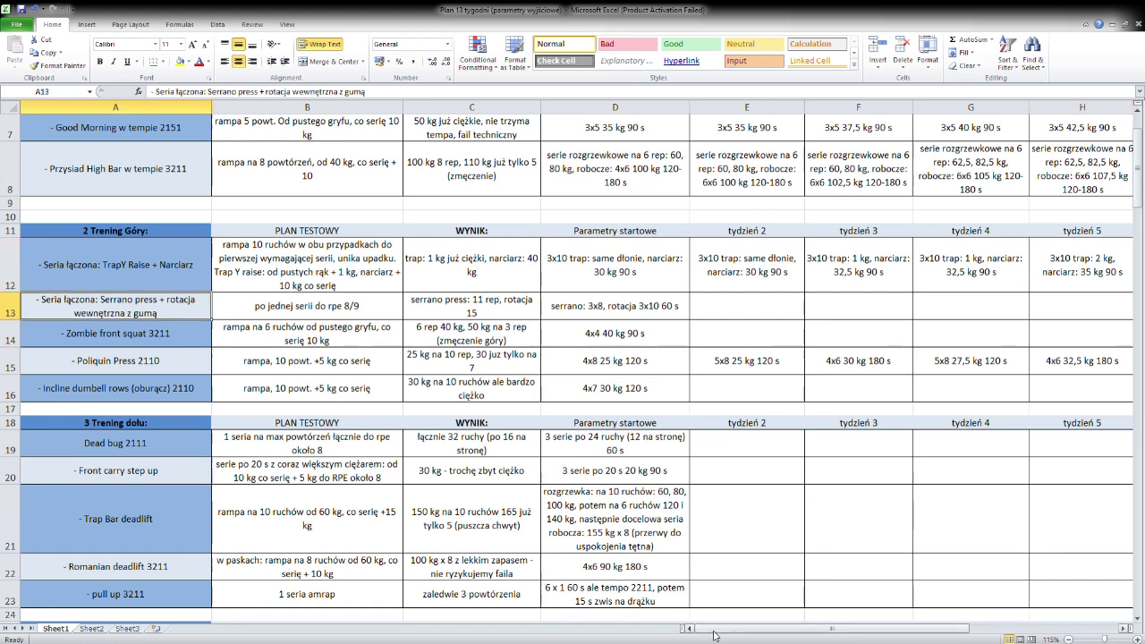
{"action": "left_click_drag", "start_coordinate": [716, 634], "coordinate": [738, 633]}
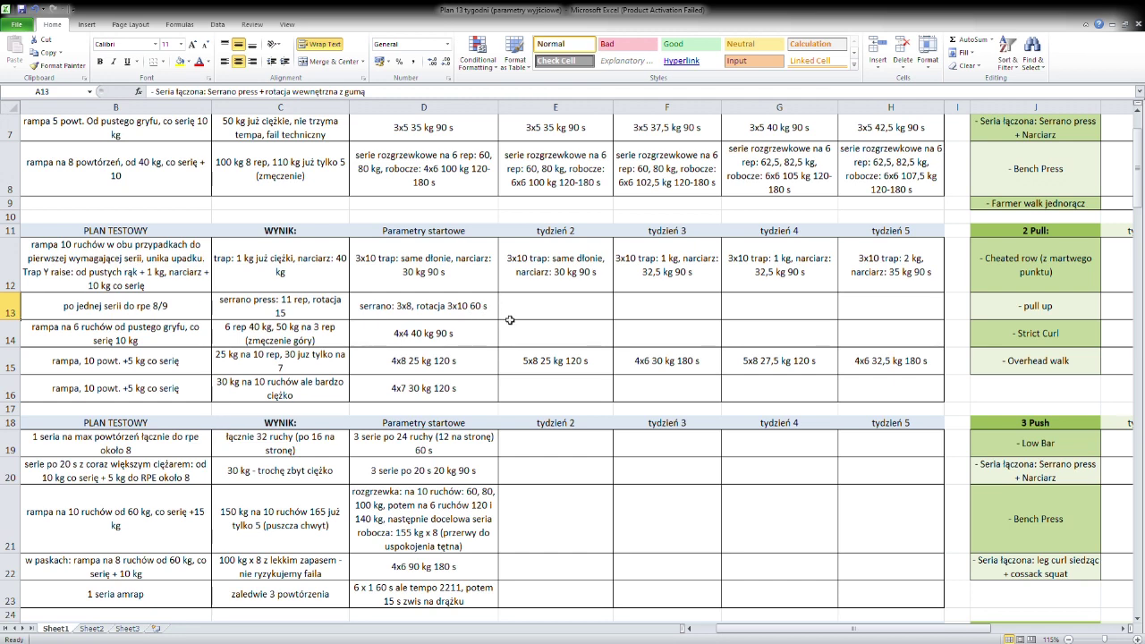
{"action": "left_click", "coordinate": [463, 317]}
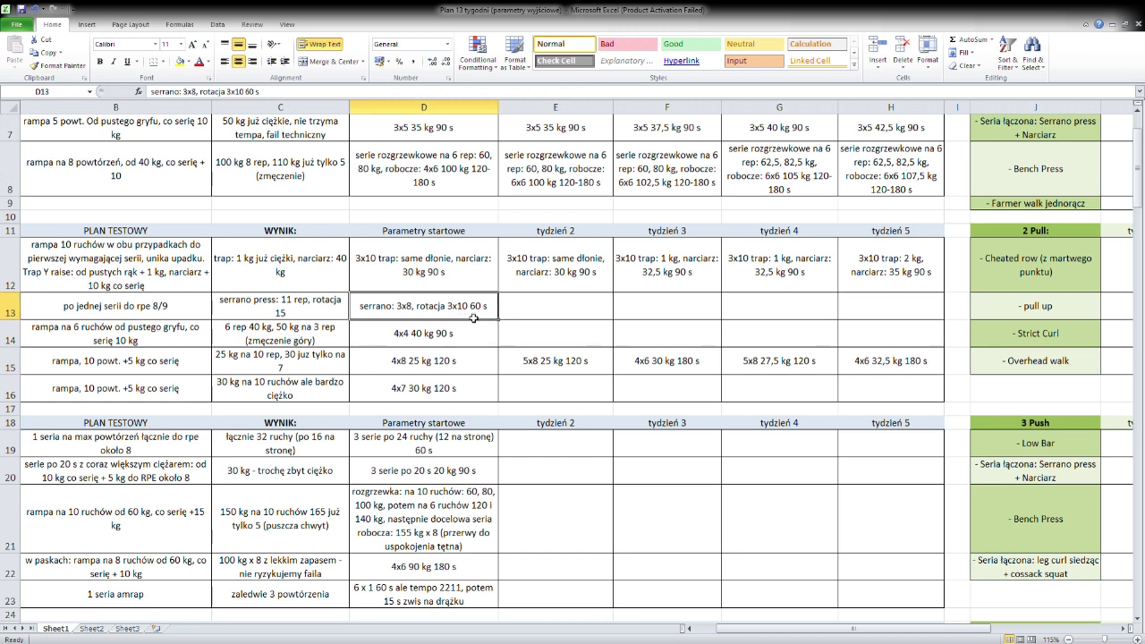
{"action": "key", "text": "ctrl+c"}
{"action": "left_click", "coordinate": [543, 312]}
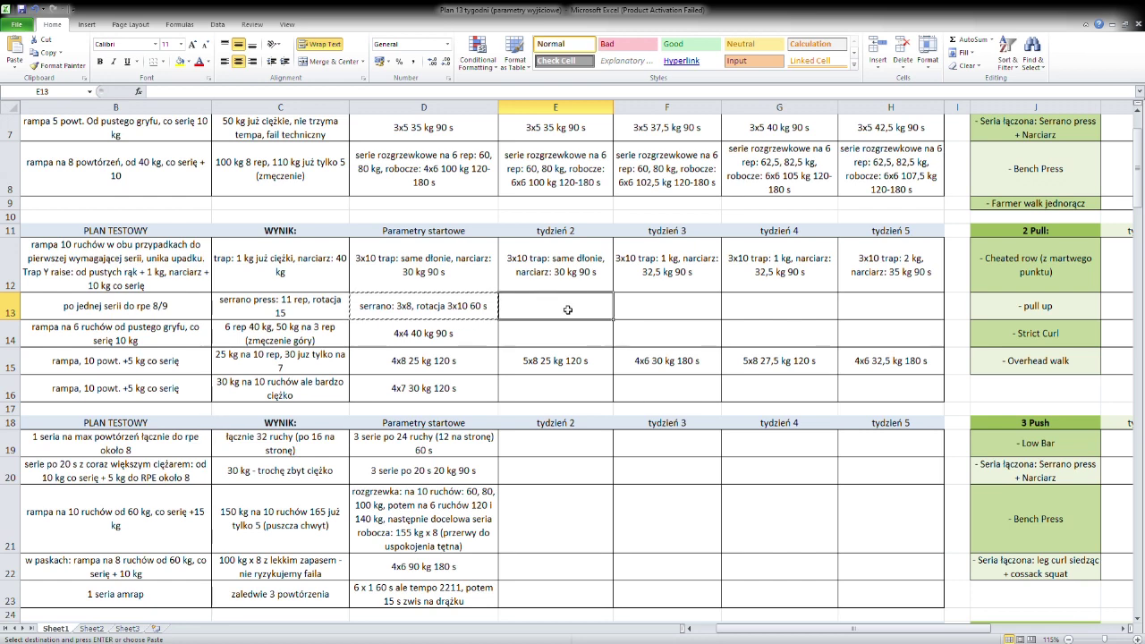
{"action": "key", "text": "ctrl+v"}
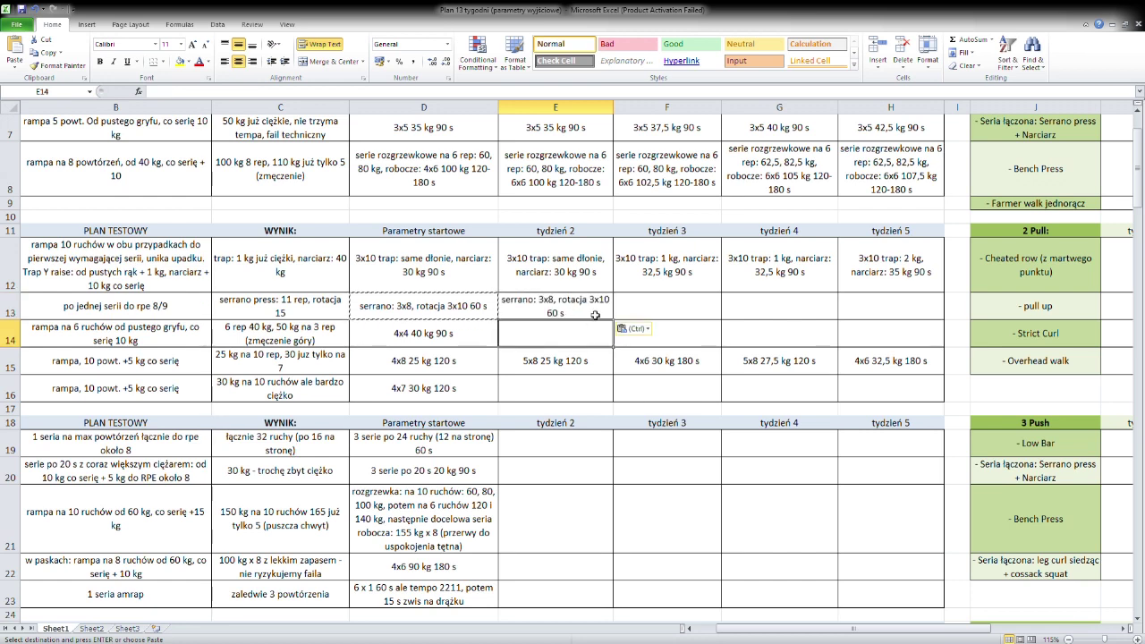
Set the tydzień 2 Serrano press + rotacja entry to serrano 3x9 and rotacja 3x11.
{"action": "left_click", "coordinate": [201, 96]}
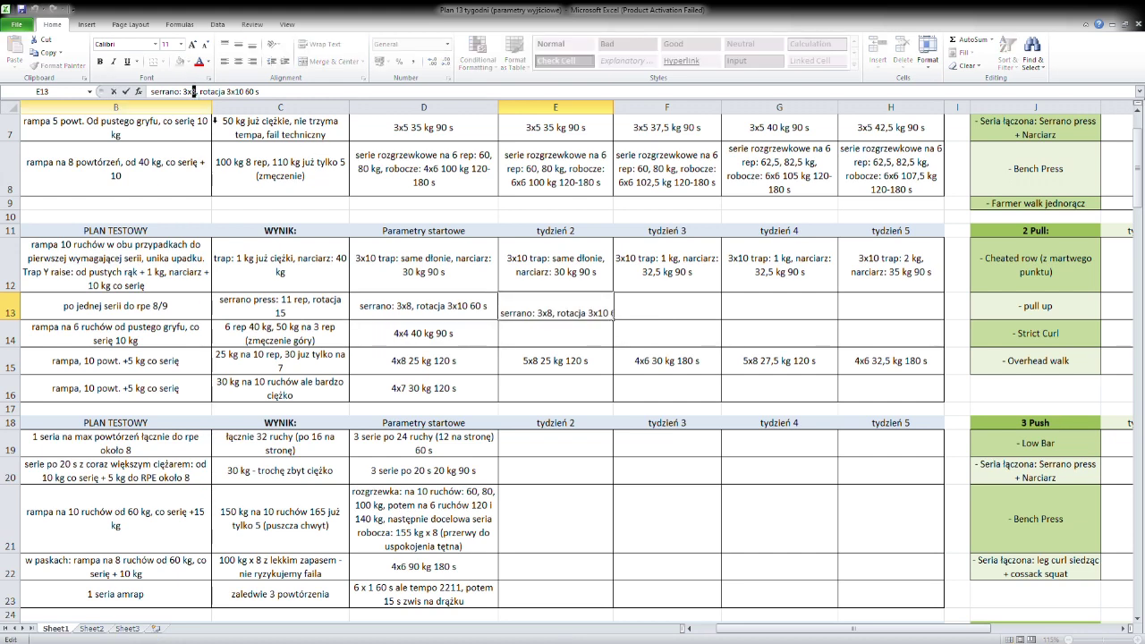
{"action": "type", "text": "9"}
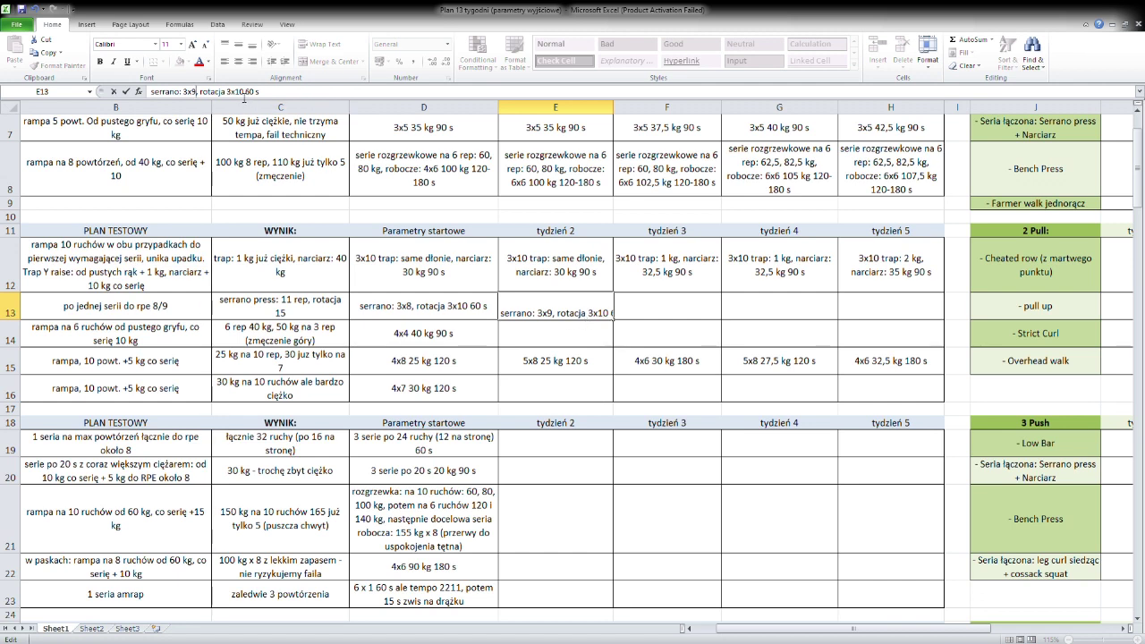
{"action": "left_click_drag", "start_coordinate": [236, 93], "coordinate": [244, 93]}
{"action": "type", "text": "1"}
{"action": "left_click", "coordinate": [608, 315]}
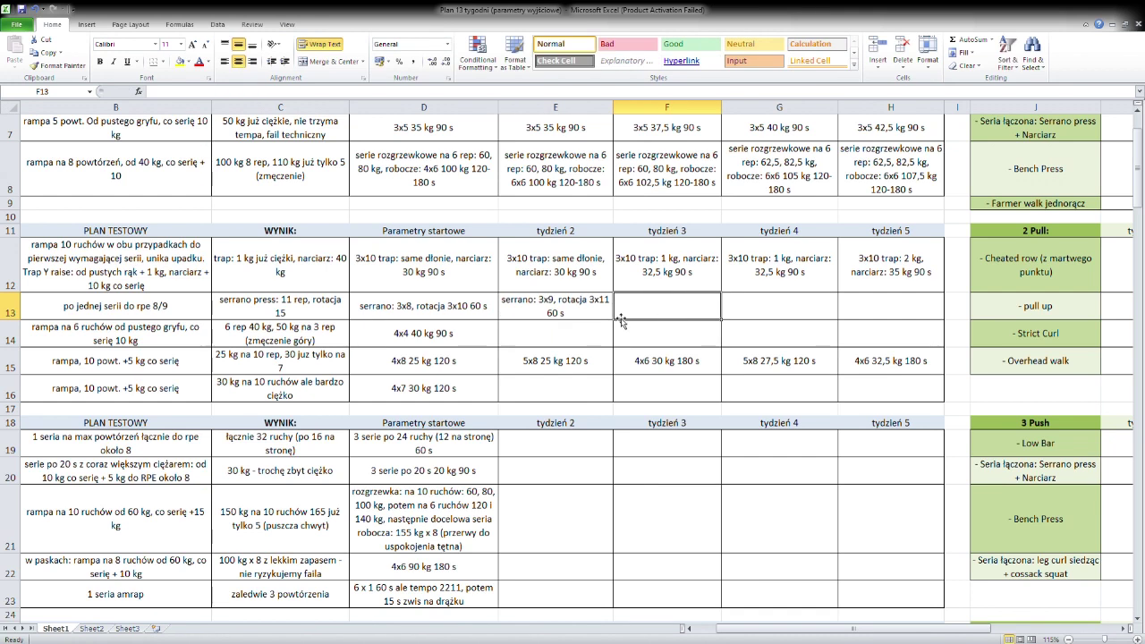
Copy the tydzień 2 Serrano press + rotacja entry into tydzień 3, and set serrano to 3x10 and rotacja to 3x12.
{"action": "key", "text": "ctrl+c"}
{"action": "left_click", "coordinate": [647, 307]}
{"action": "key", "text": "ctrl+v"}
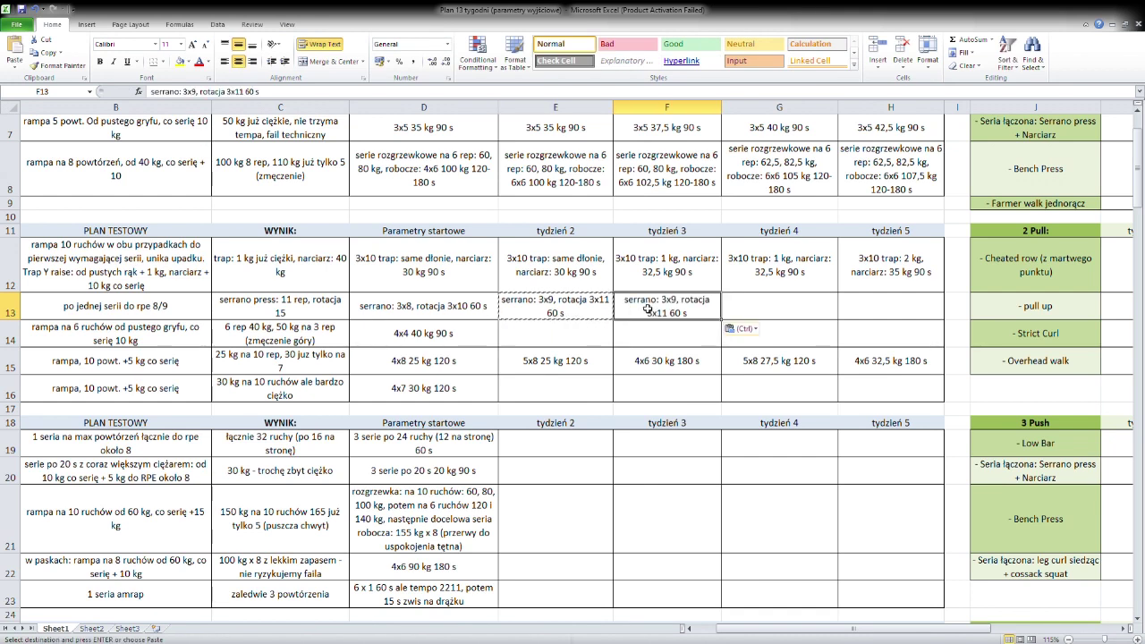
{"action": "left_click", "coordinate": [199, 93]}
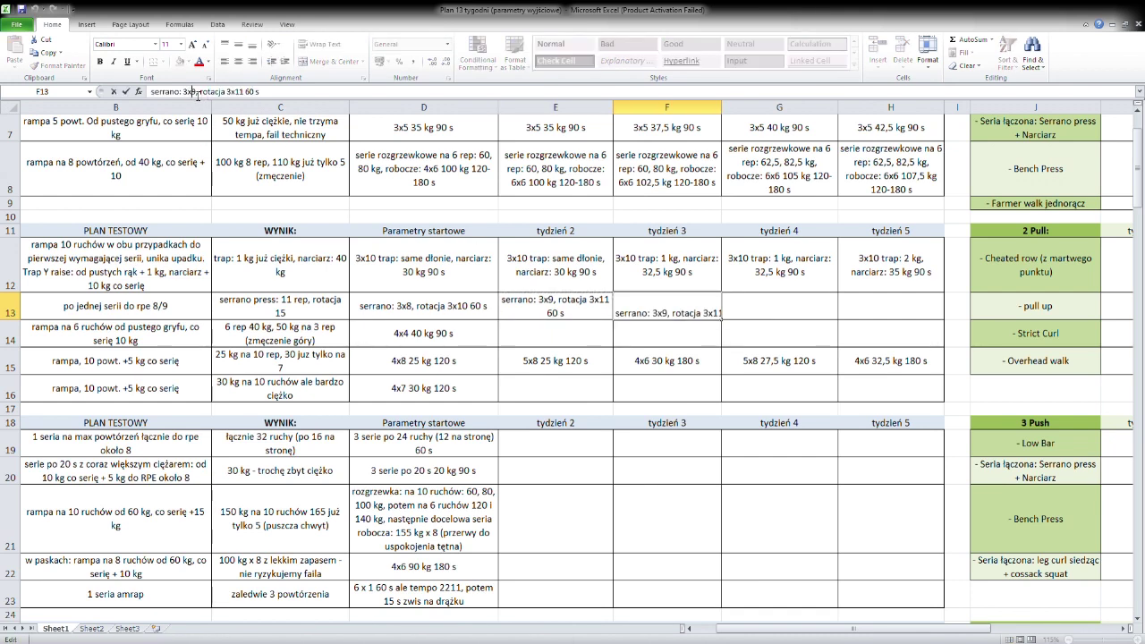
{"action": "left_click_drag", "start_coordinate": [190, 93], "coordinate": [198, 93]}
{"action": "type", "text": "10"}
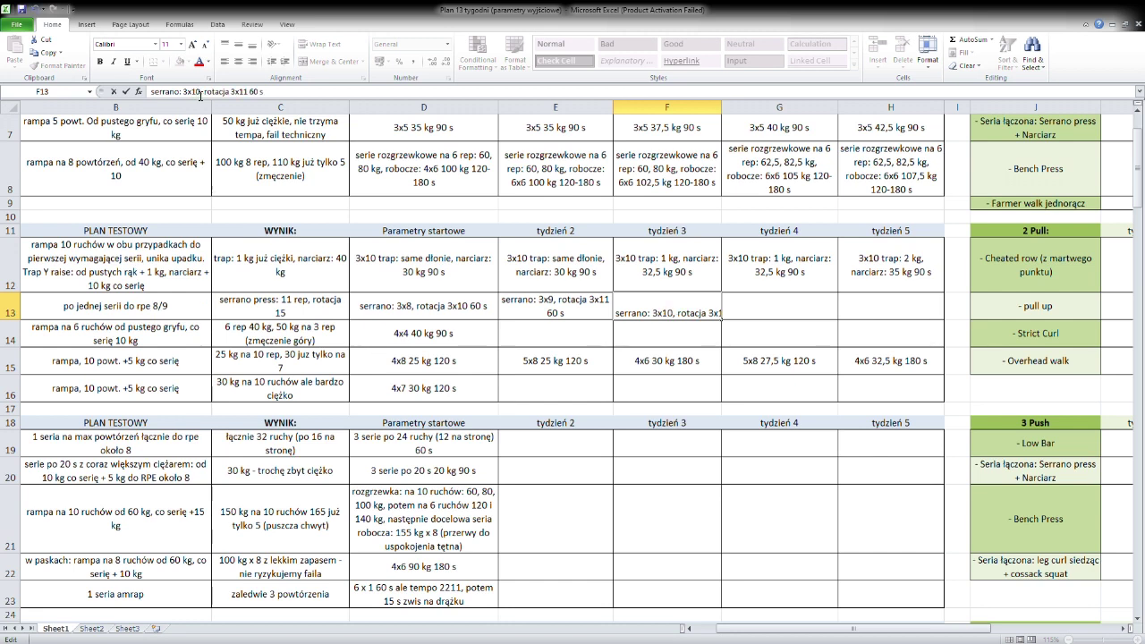
{"action": "left_click", "coordinate": [250, 93]}
{"action": "type", "text": "2"}
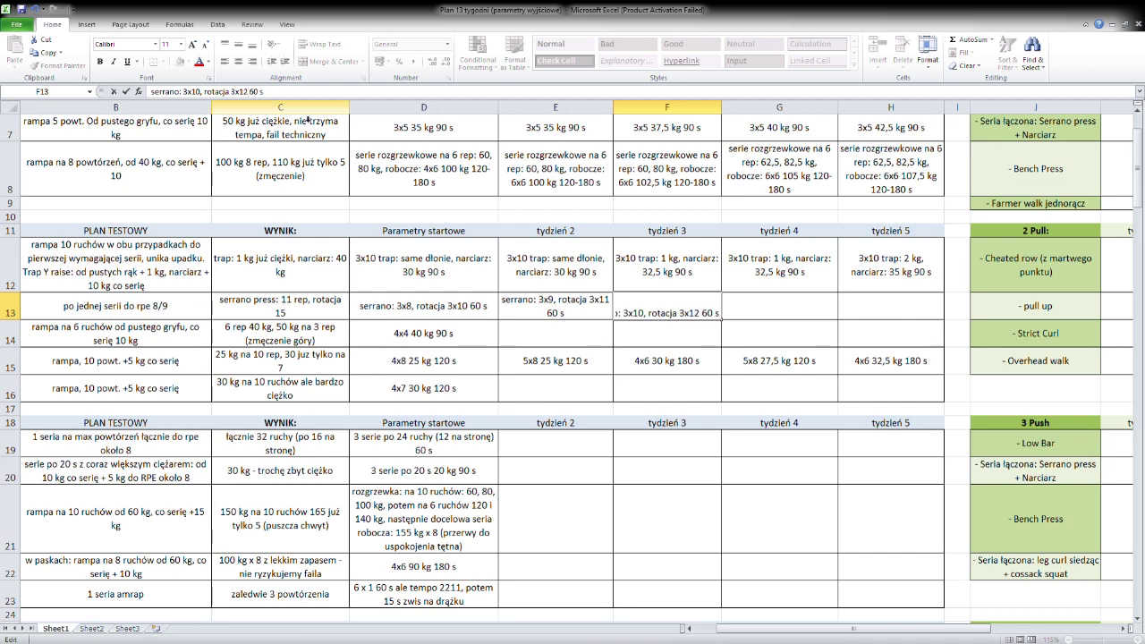
{"action": "left_click", "coordinate": [706, 343]}
Copy the tydzień 3 Serrano press + rotacja entry into tydzień 4.
{"action": "left_click", "coordinate": [701, 308]}
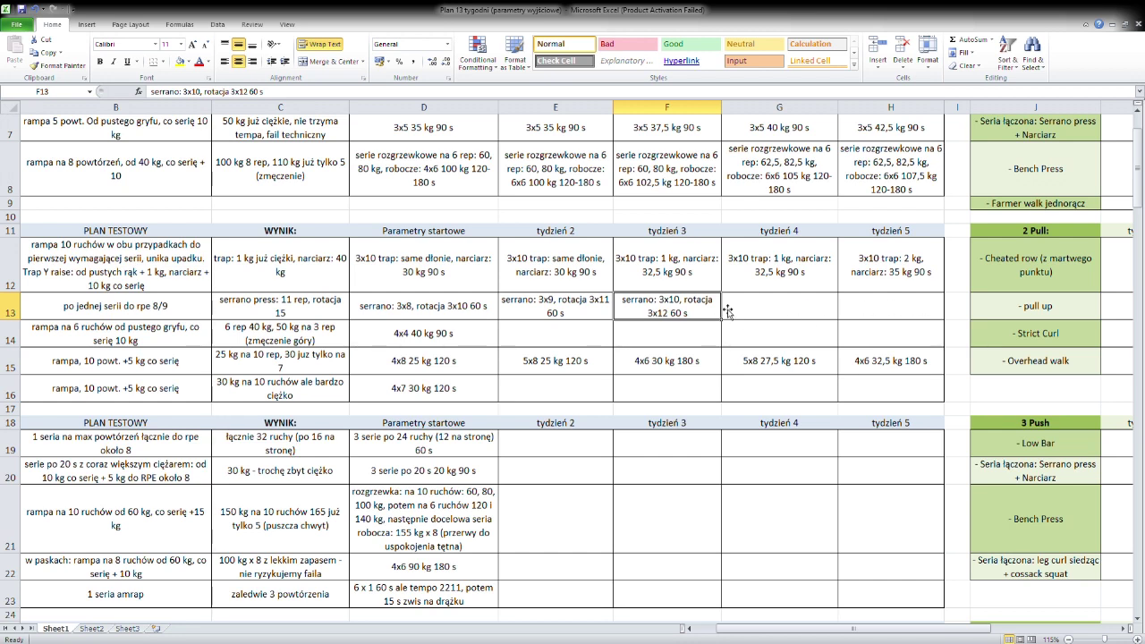
{"action": "key", "text": "ctrl+c"}
{"action": "left_click", "coordinate": [780, 311]}
{"action": "key", "text": "ctrl+v"}
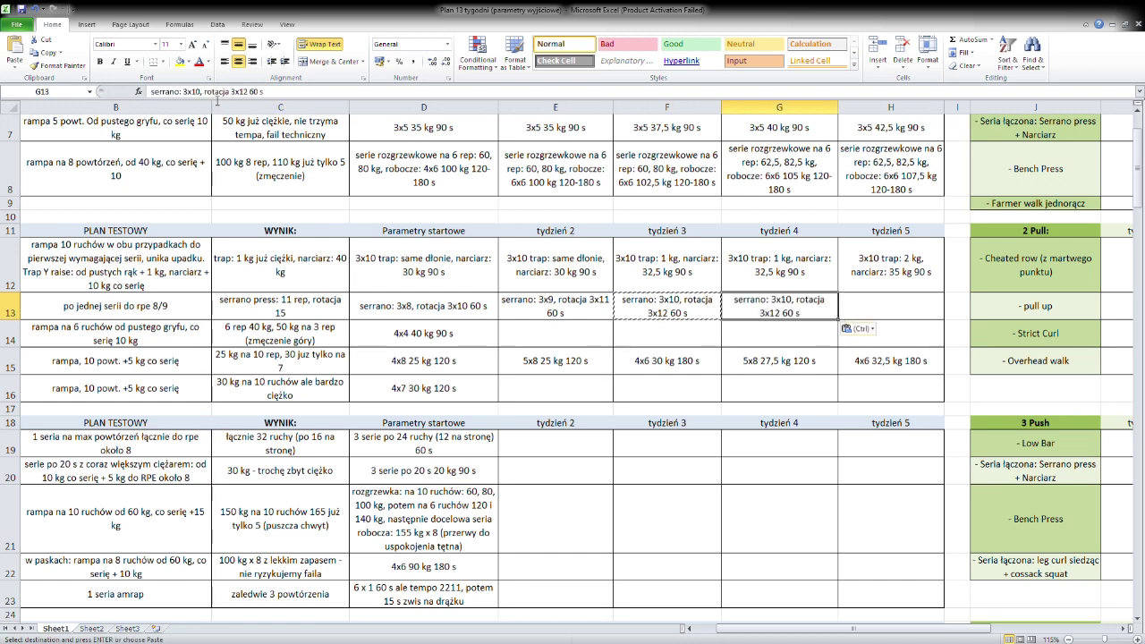
{"action": "left_click", "coordinate": [201, 93]}
{"action": "key", "text": "shift+Left"}
{"action": "key", "text": "shift+Left"}
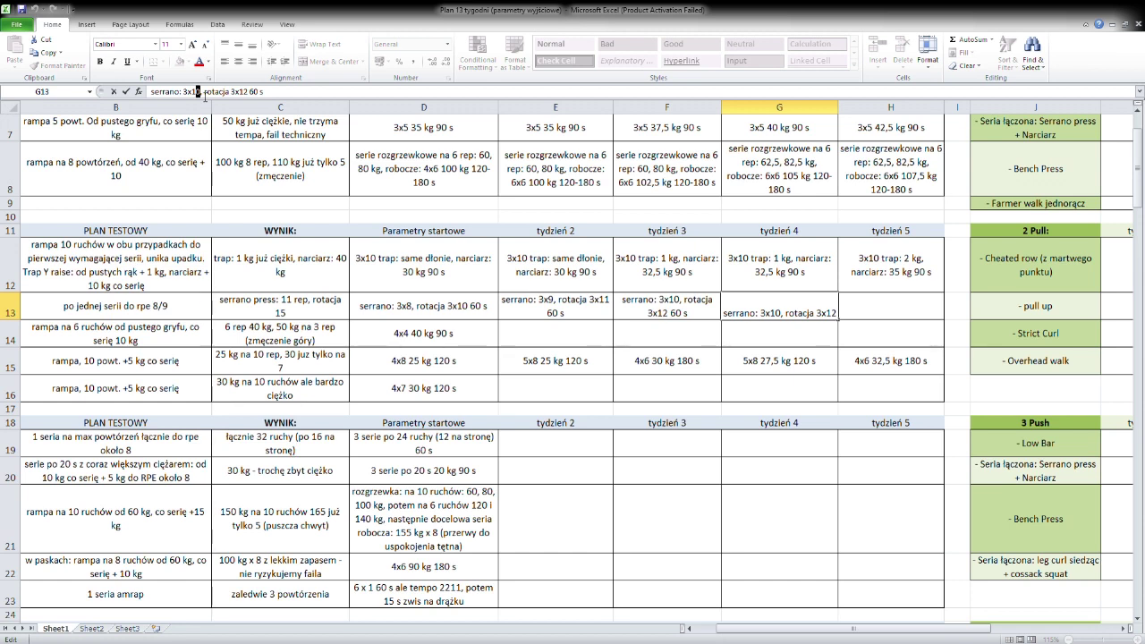
{"action": "left_click", "coordinate": [674, 343]}
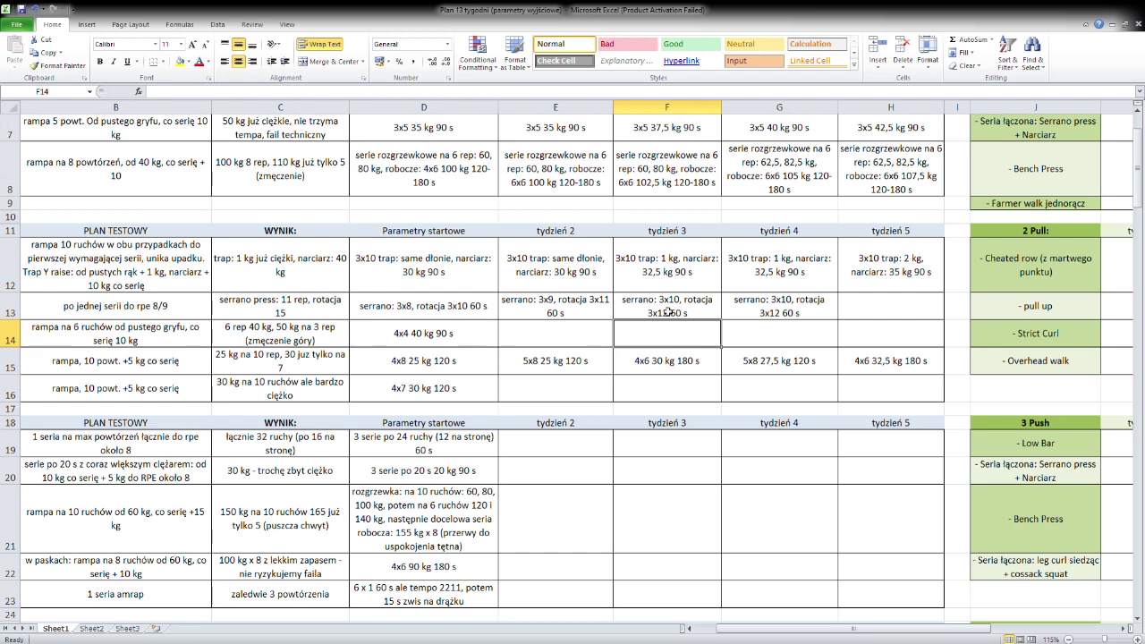
Set the tydzień 4 Serrano press + rotacja entry to serrano 3x11 and rotacja 3x13.
{"action": "left_click", "coordinate": [789, 317]}
{"action": "left_click", "coordinate": [204, 92]}
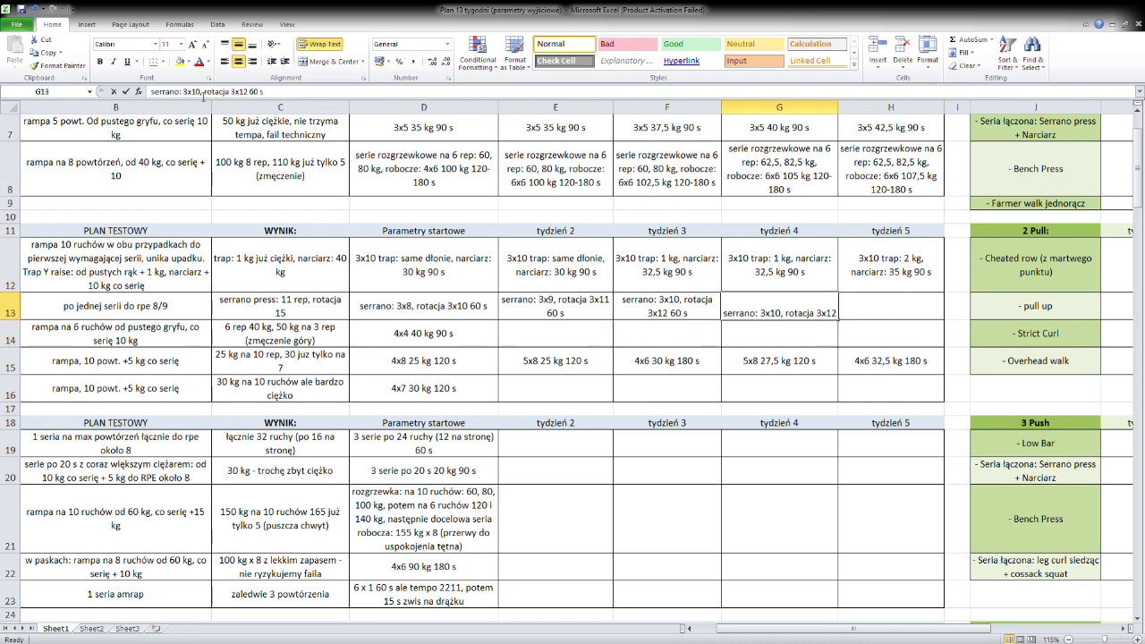
{"action": "key", "text": "BackSpace"}
{"action": "type", "text": "1"}
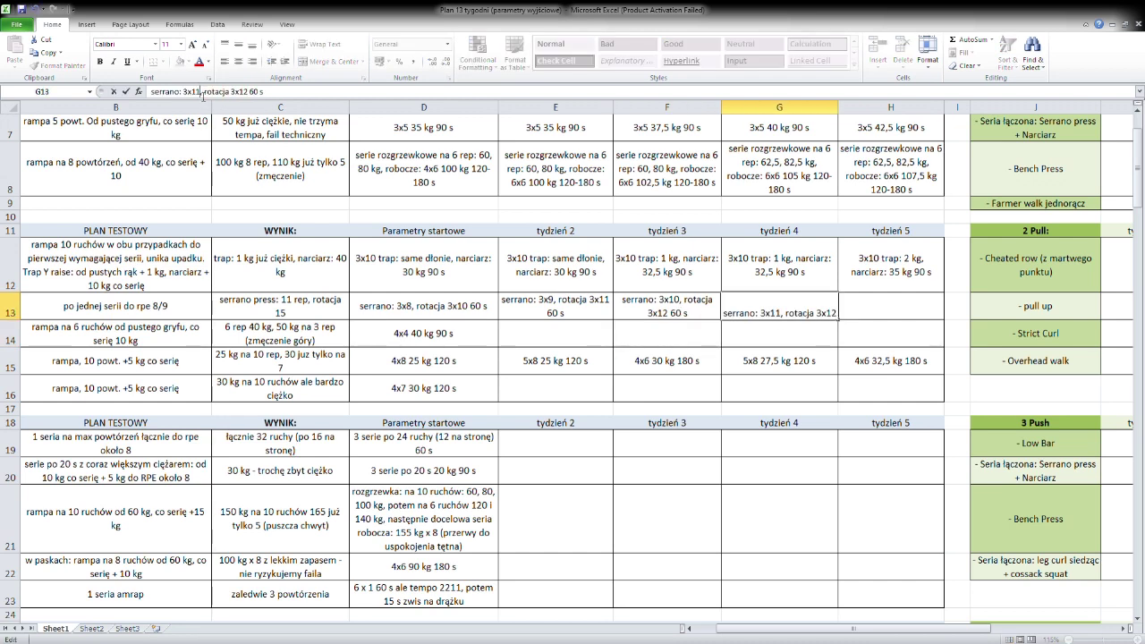
{"action": "left_click", "coordinate": [251, 92]}
{"action": "key", "text": "BackSpace"}
{"action": "type", "text": "3"}
{"action": "left_click", "coordinate": [878, 318]}
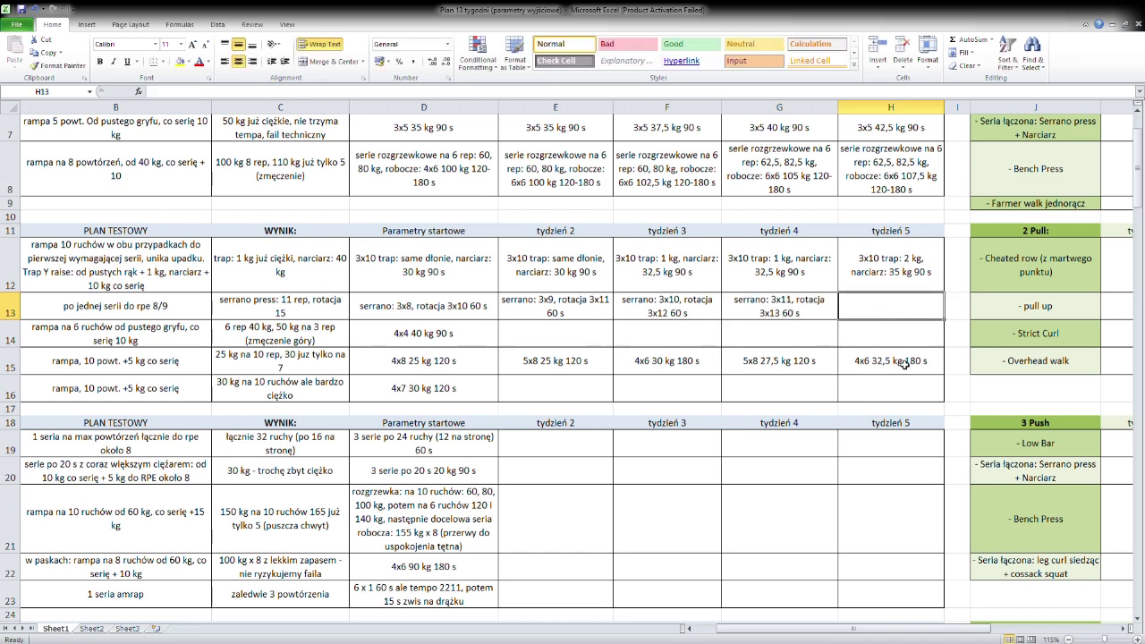
Copy the tydzień 4 Serrano press + rotacja entry into tydzień 5, and set serrano to 3x12 and rotacja to 3x14.
{"action": "key", "text": "ctrl+c"}
{"action": "key", "text": "Right"}
{"action": "key", "text": "ctrl+v"}
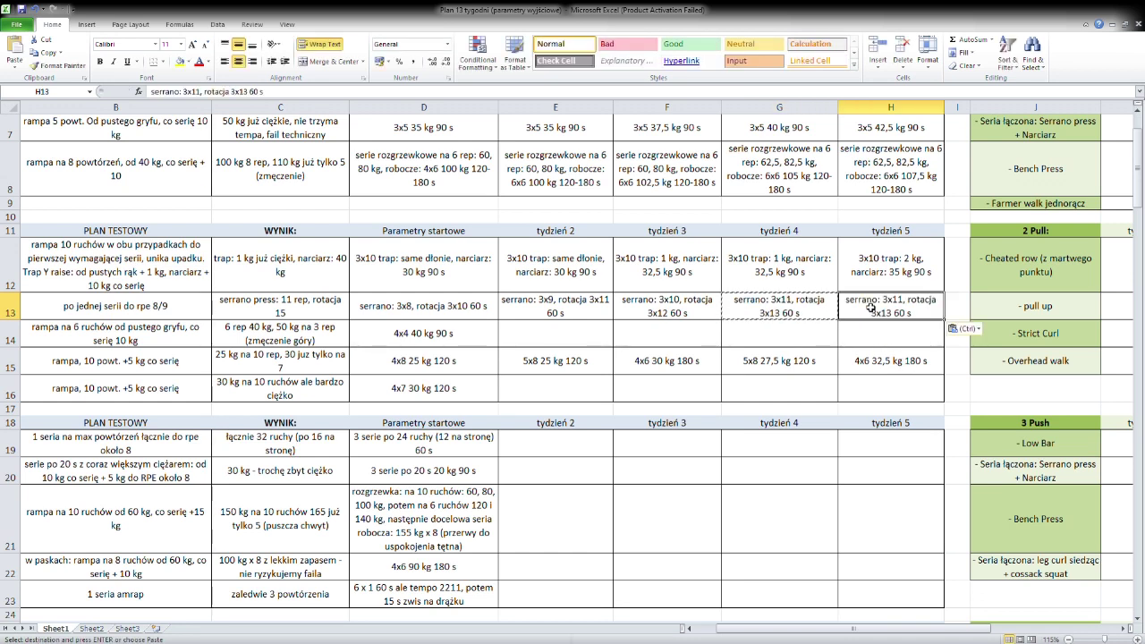
{"action": "left_click", "coordinate": [203, 93]}
{"action": "key", "text": "shift+Left"}
{"action": "type", "text": "2"}
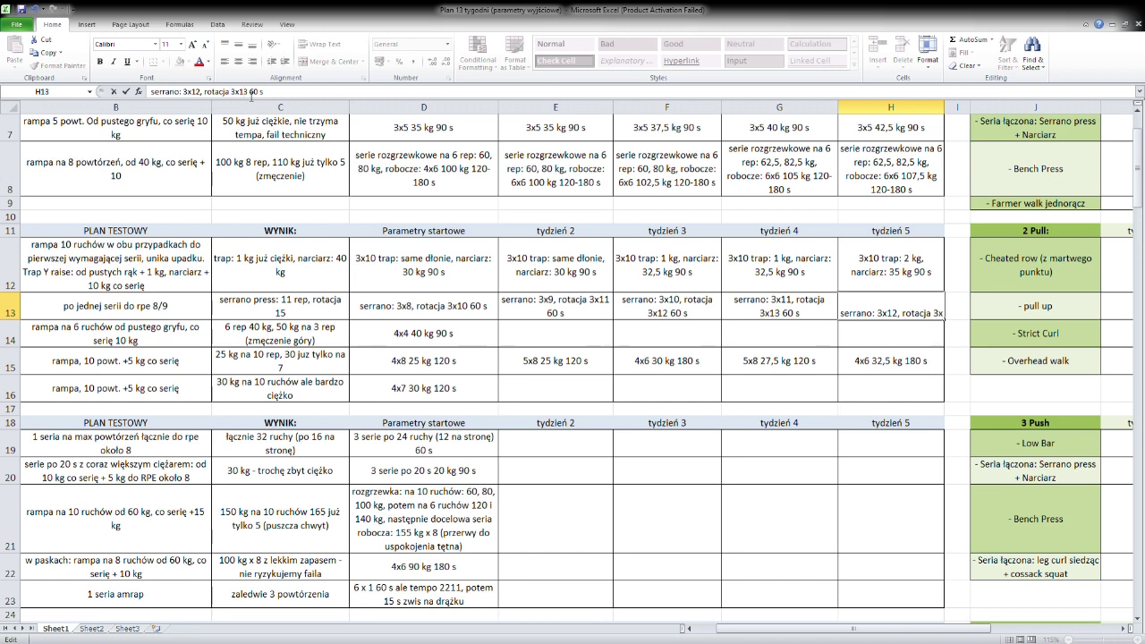
{"action": "key", "text": "shift+Left"}
{"action": "type", "text": "4"}
{"action": "left_click", "coordinate": [632, 357]}
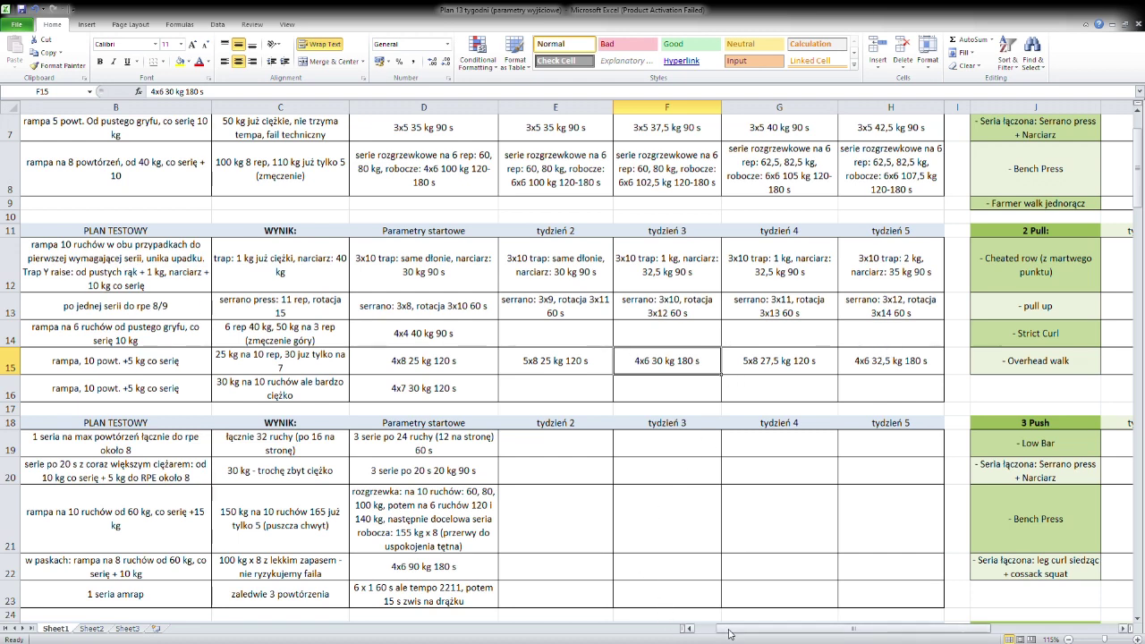
Copy the Zombie front squat starting parameters into tydzień 2 and change the entry to 4x4 42,5 kg 90 s.
{"action": "left_click_drag", "start_coordinate": [724, 633], "coordinate": [695, 633]}
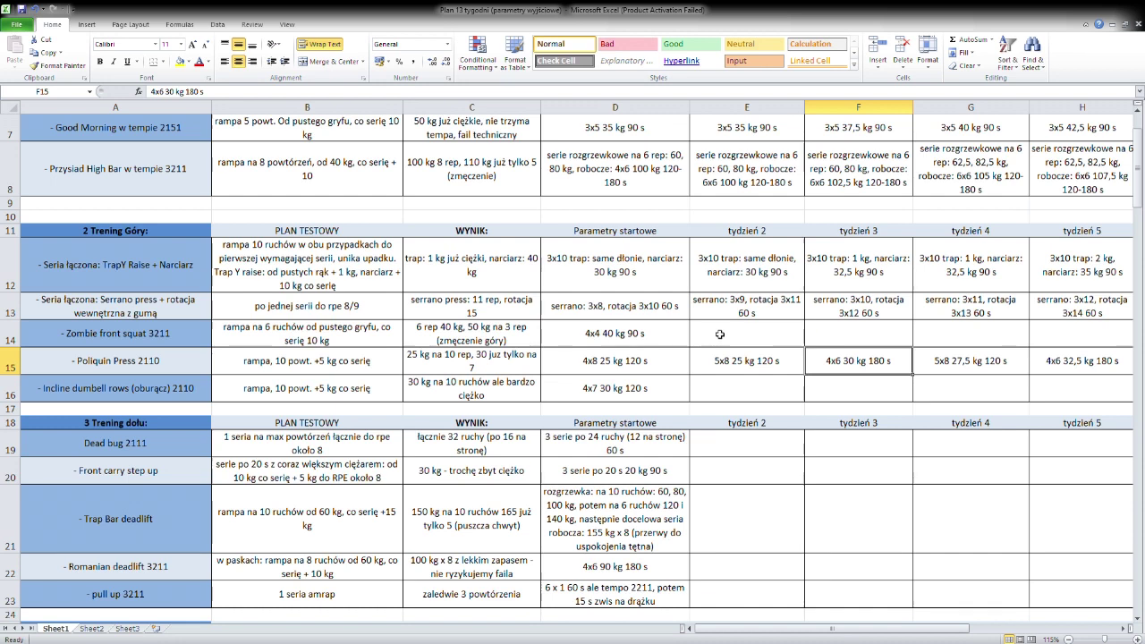
{"action": "left_click", "coordinate": [684, 345]}
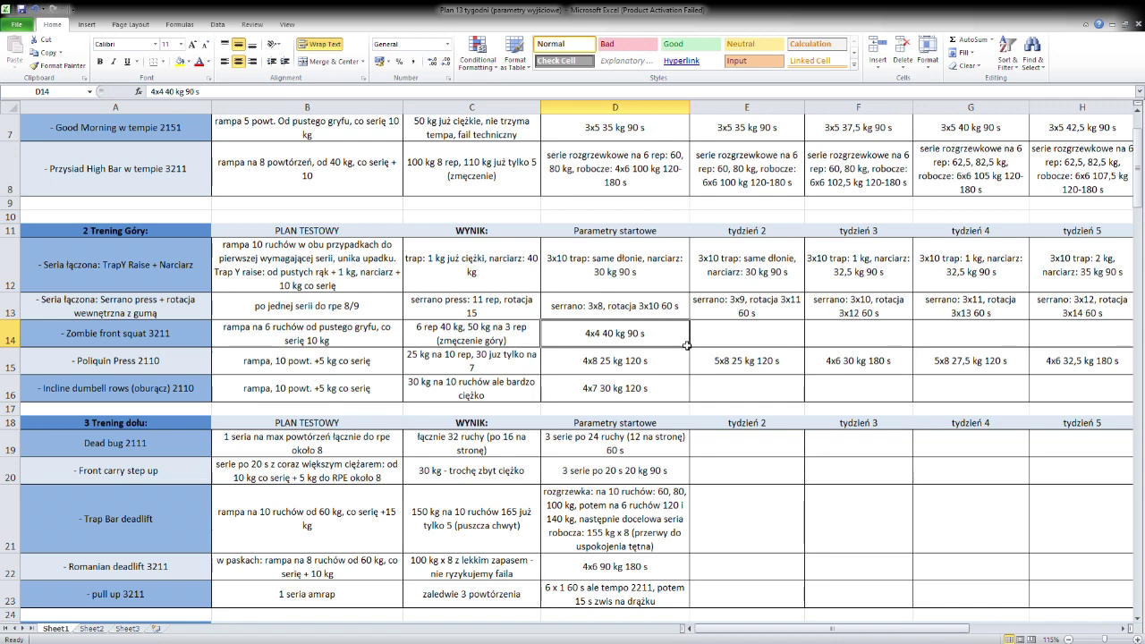
{"action": "key", "text": "ctrl+c"}
{"action": "left_click", "coordinate": [747, 340]}
{"action": "key", "text": "ctrl+v"}
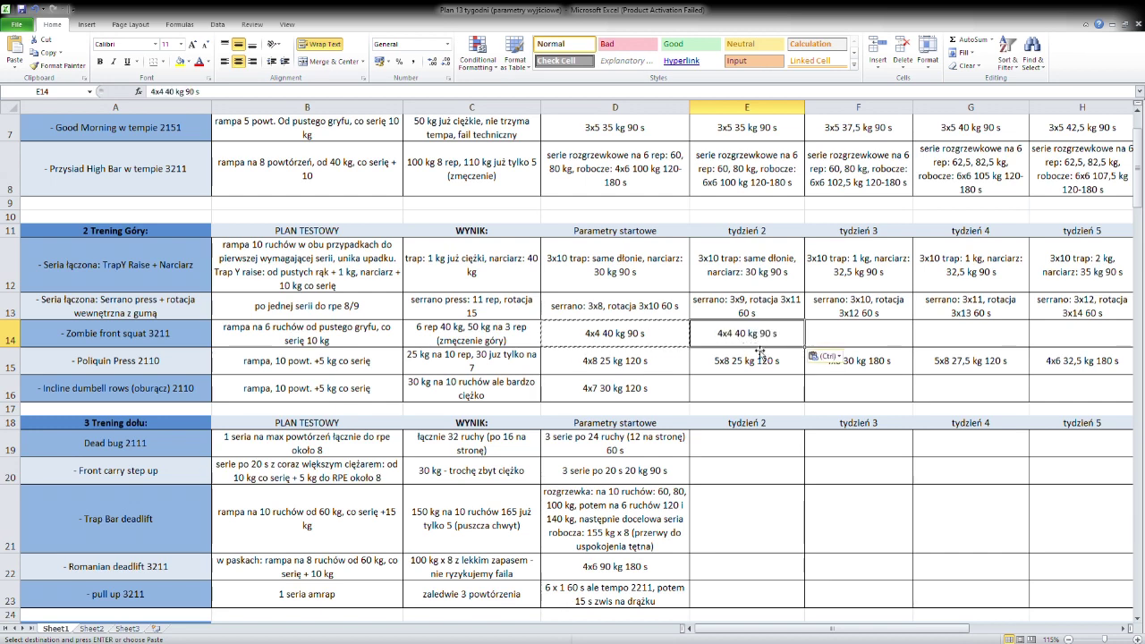
{"action": "left_click", "coordinate": [177, 93]}
{"action": "left_click", "coordinate": [172, 92]}
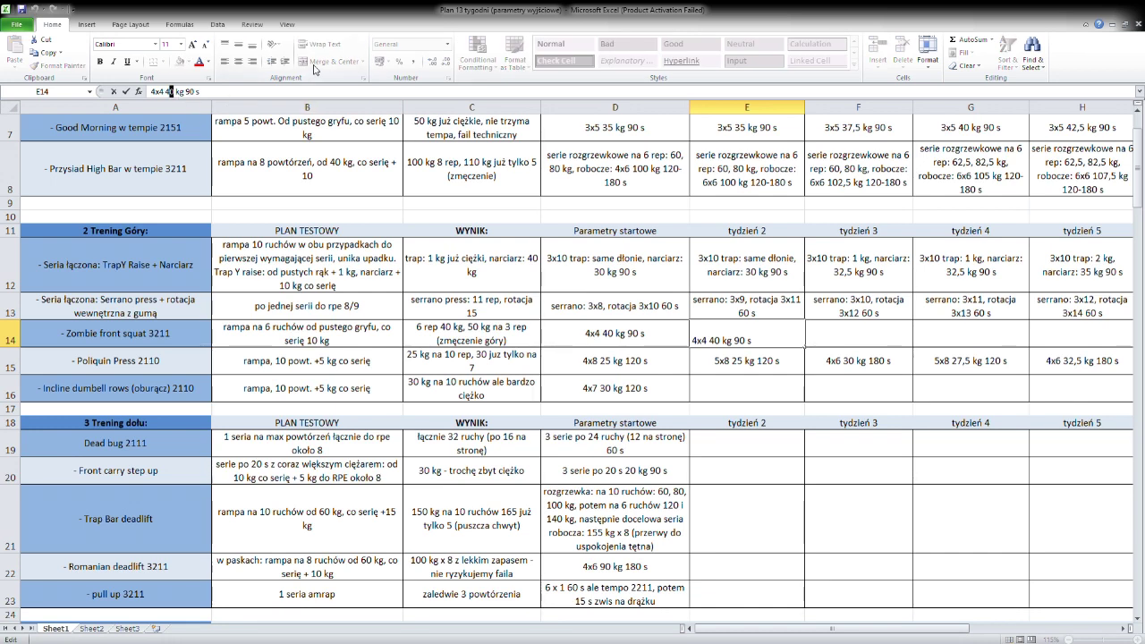
{"action": "type", "text": "2,5"}
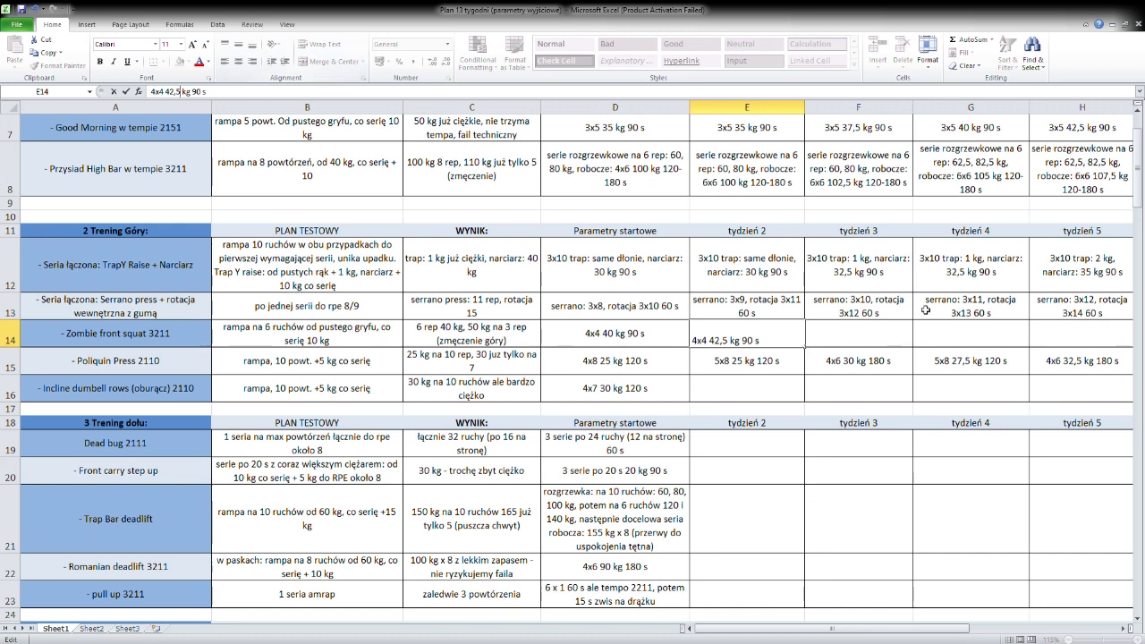
{"action": "left_click", "coordinate": [865, 342]}
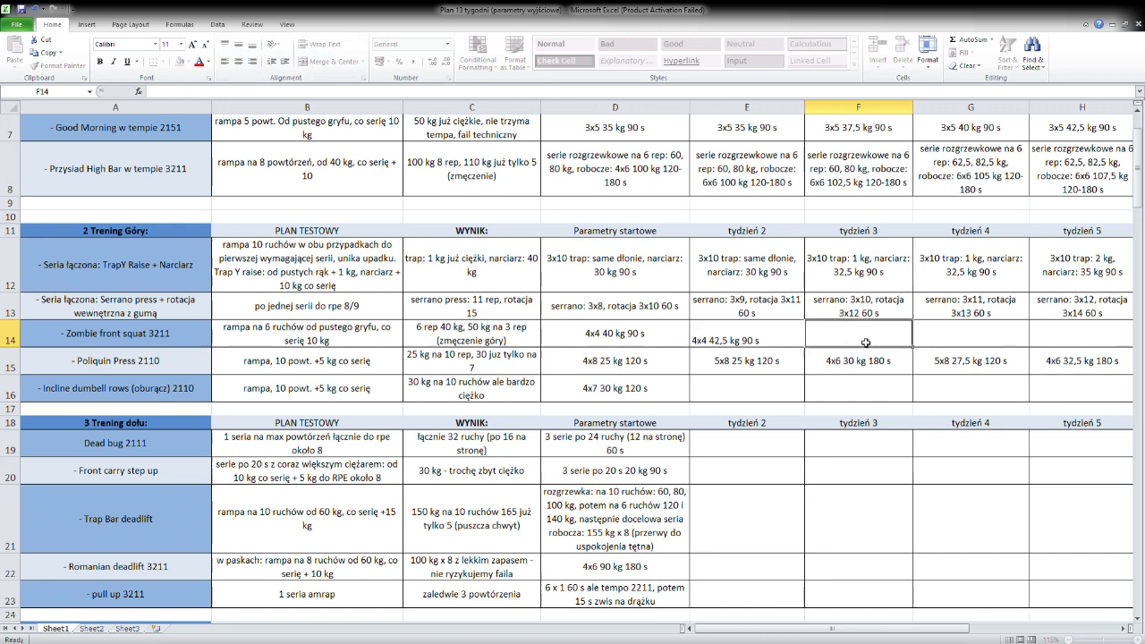
Copy the Zombie front squat entry from tydzień 2 to tydzień 3 and change it to 4x4 45 kg 90 s.
{"action": "left_click", "coordinate": [766, 343]}
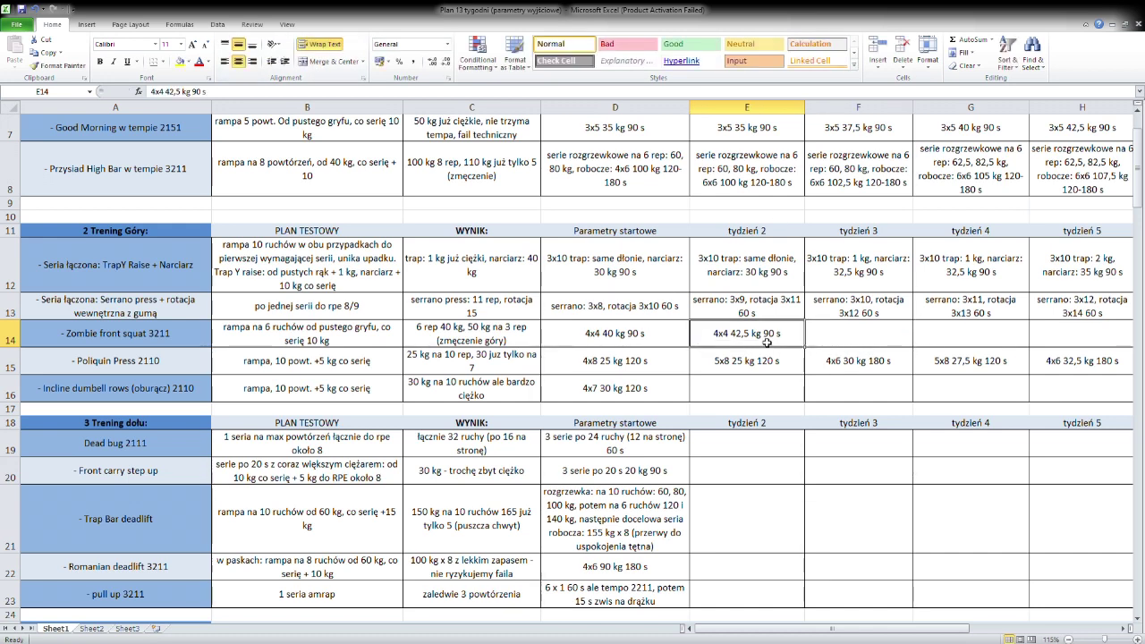
{"action": "key", "text": "ctrl+c"}
{"action": "left_click", "coordinate": [840, 338]}
{"action": "key", "text": "ctrl+v"}
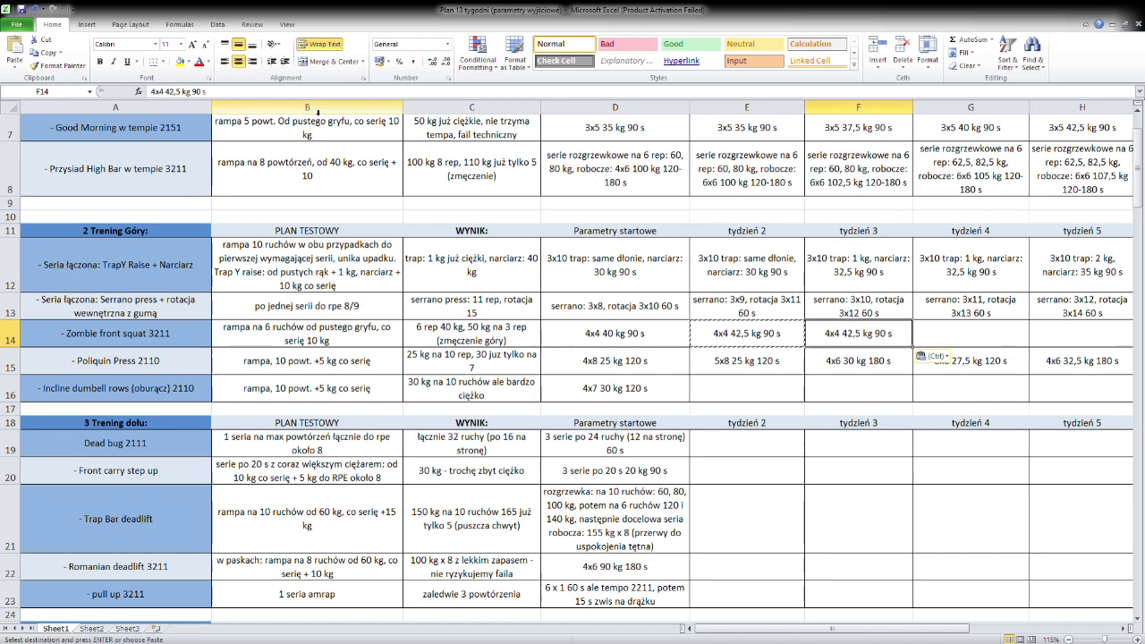
{"action": "left_click", "coordinate": [176, 92]}
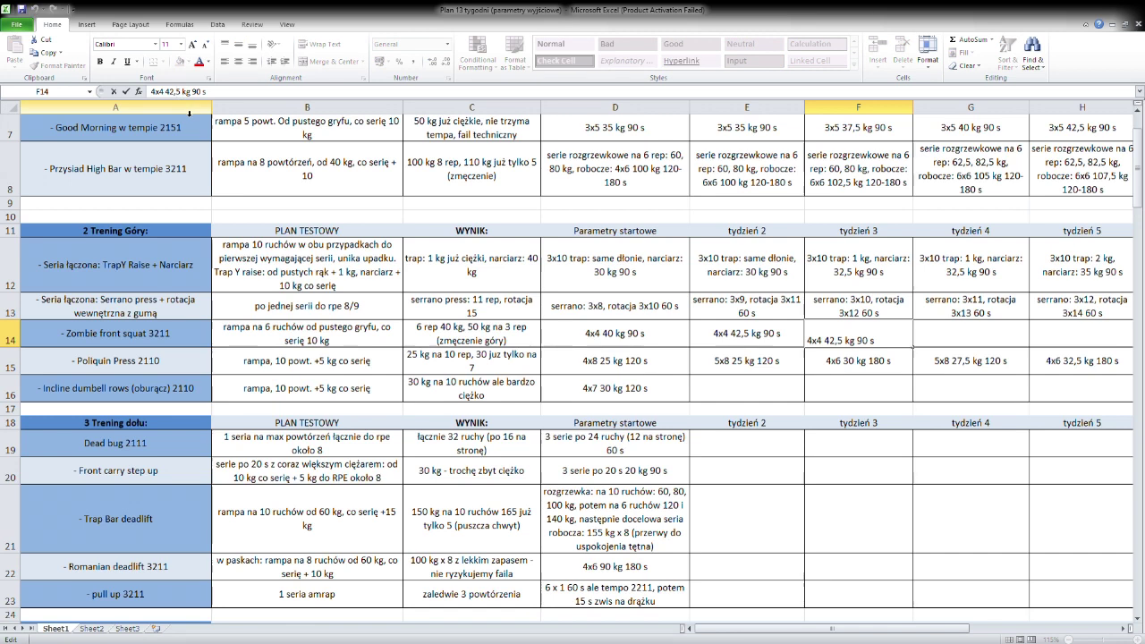
{"action": "key", "text": "BackSpace"}
{"action": "key", "text": "BackSpace"}
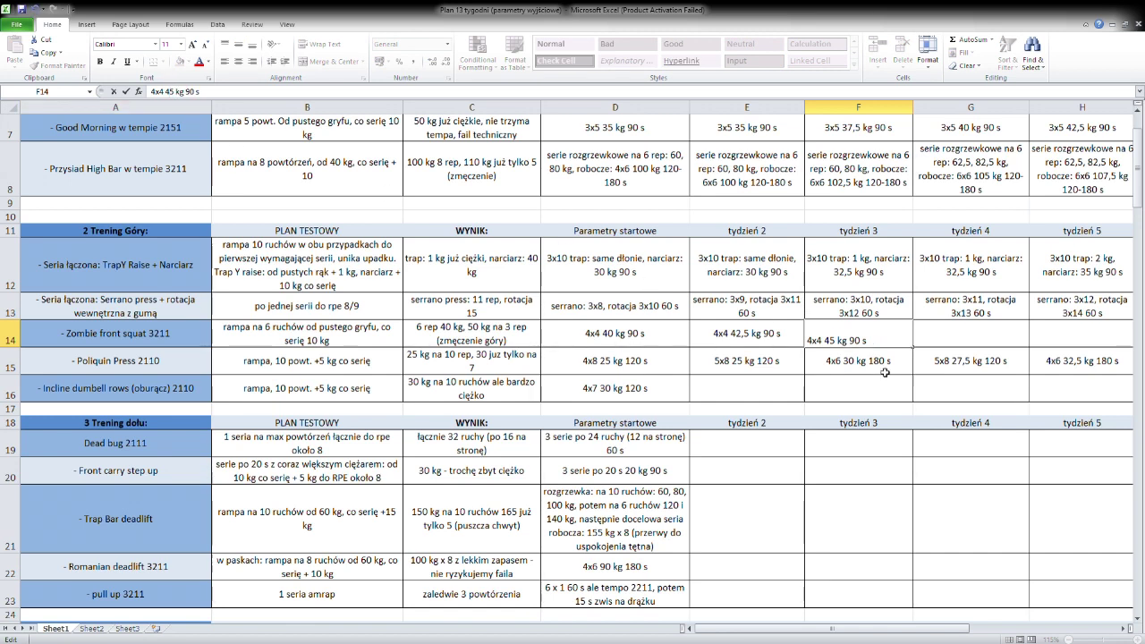
Copy the Zombie front squat entry from tydzień 3 to tydzień 4 and change it to 4x4 47,5 kg 90 s.
{"action": "left_click", "coordinate": [884, 341]}
{"action": "key", "text": "ctrl+c"}
{"action": "left_click", "coordinate": [954, 338]}
{"action": "key", "text": "ctrl+v"}
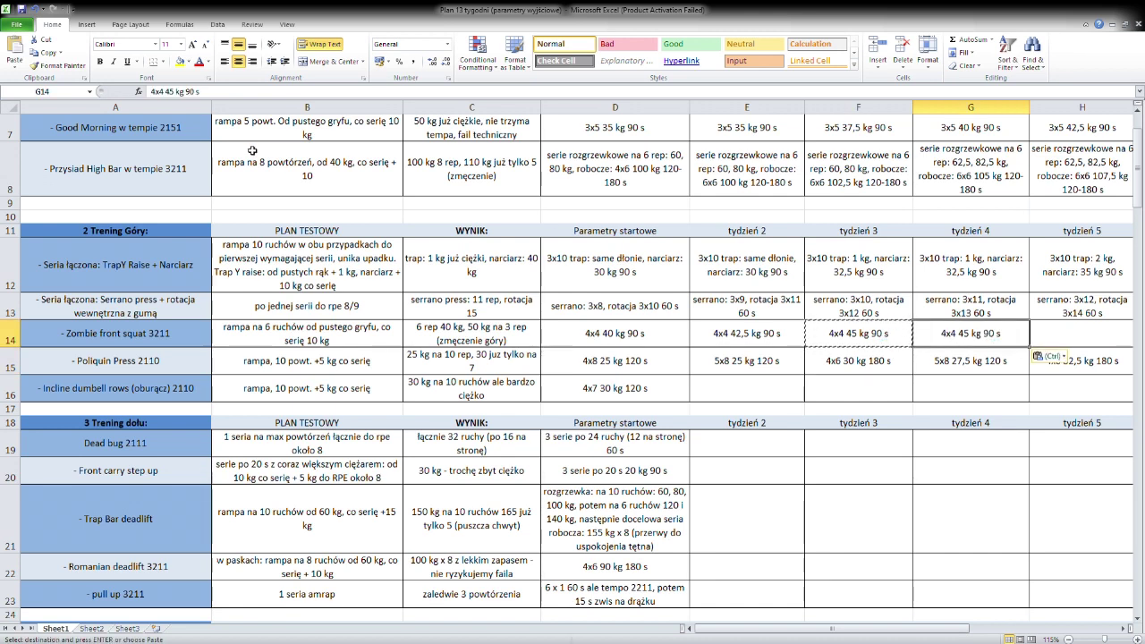
{"action": "left_click", "coordinate": [168, 92]}
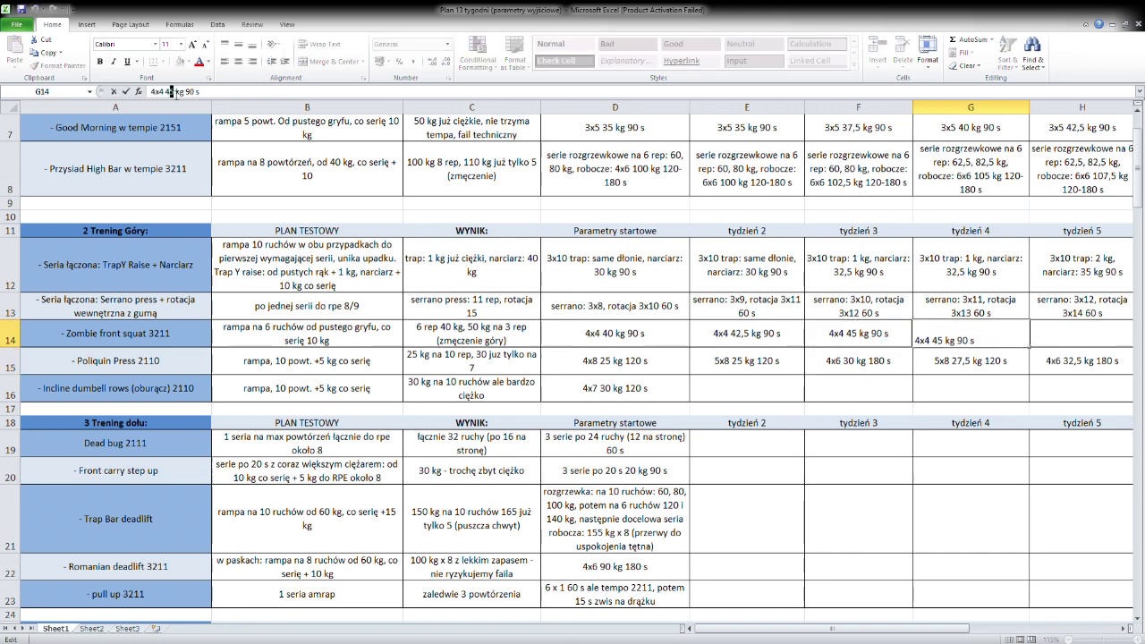
{"action": "type", "text": "7,5"}
{"action": "left_click", "coordinate": [1002, 380]}
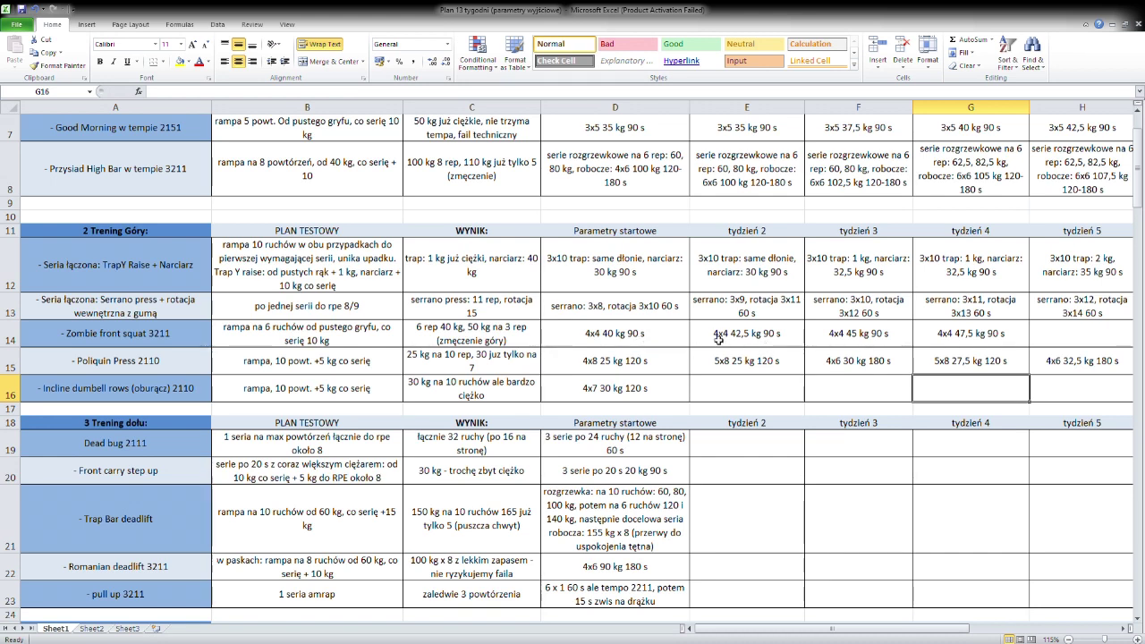
Copy the Zombie front squat entry from tydzień 4 to tydzień 5 and change it to 4x4 50 kg 90 s.
{"action": "left_click", "coordinate": [989, 342]}
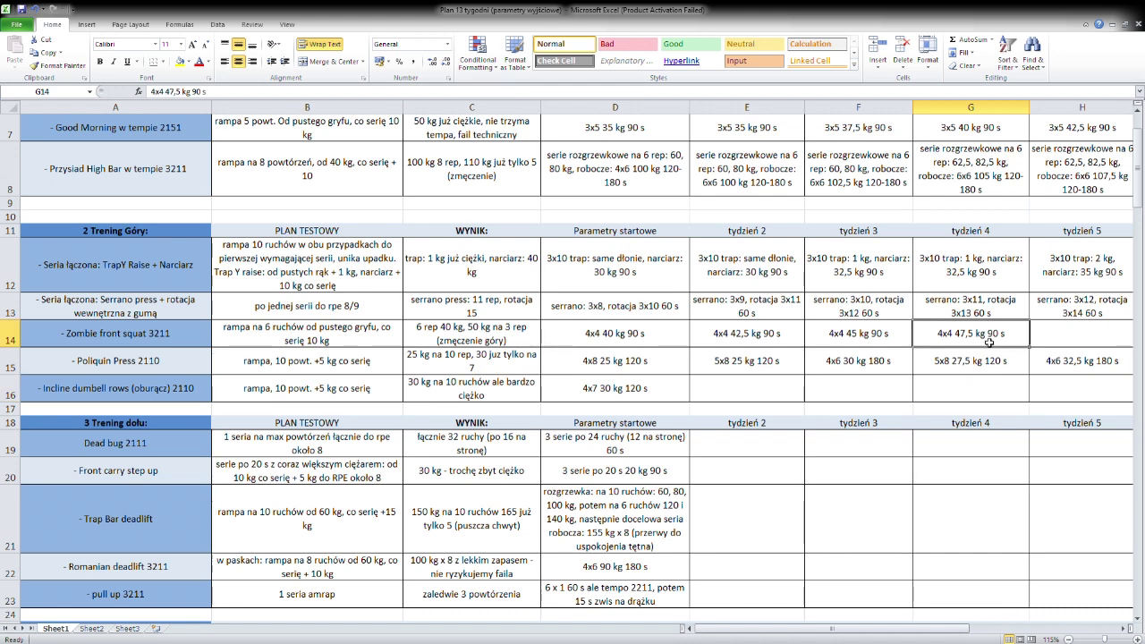
{"action": "key", "text": "ctrl+c"}
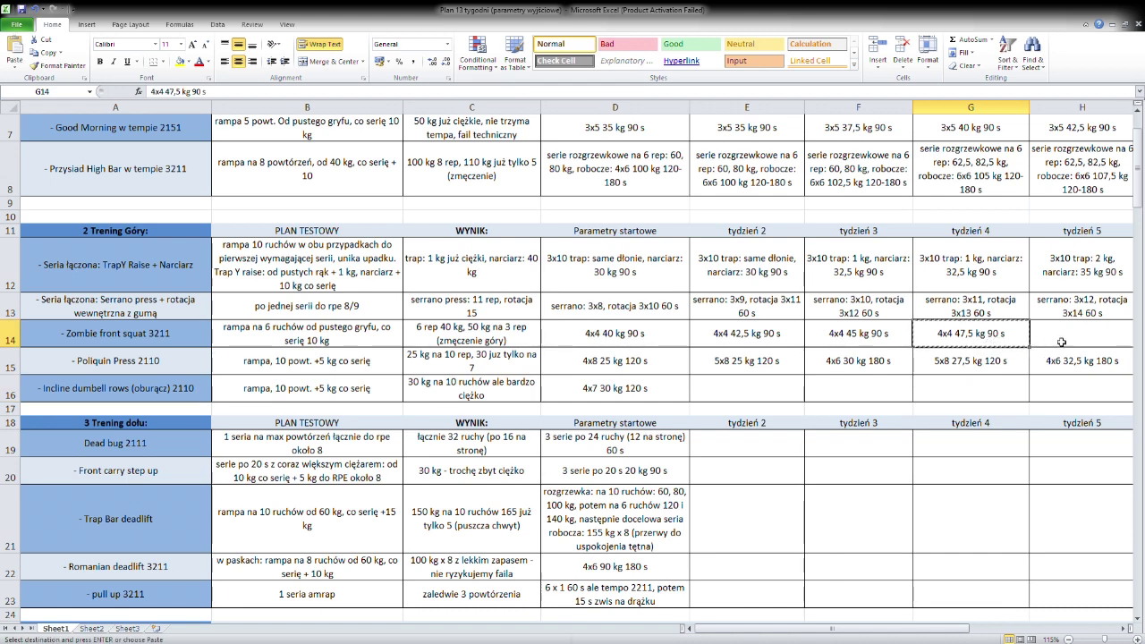
{"action": "left_click", "coordinate": [1066, 355]}
{"action": "key", "text": "ctrl+v"}
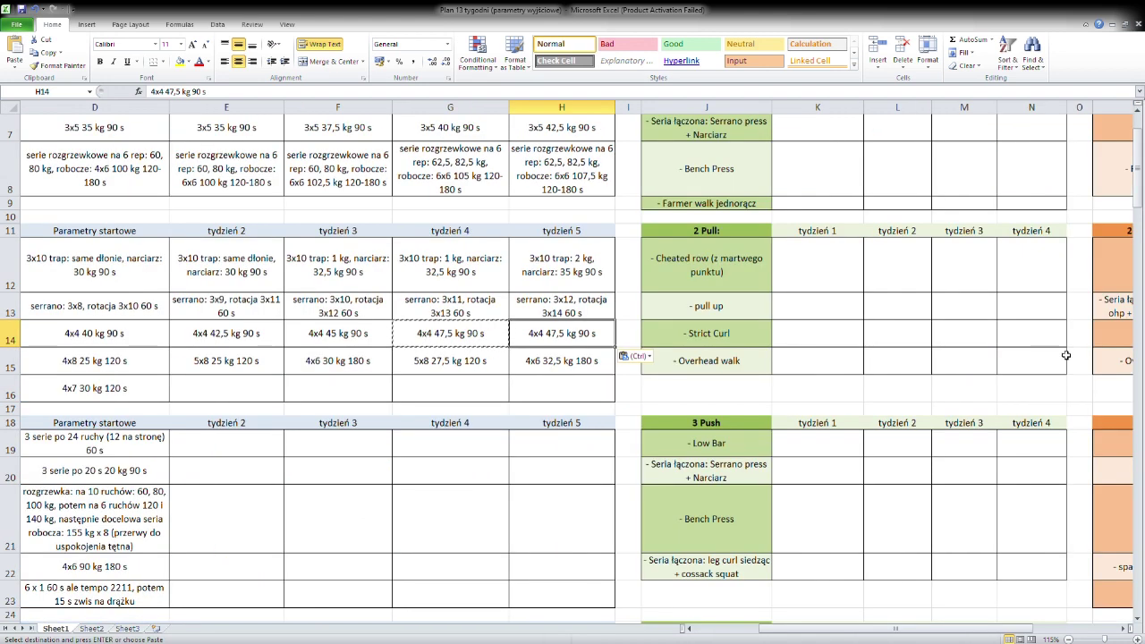
{"action": "left_click", "coordinate": [179, 92]}
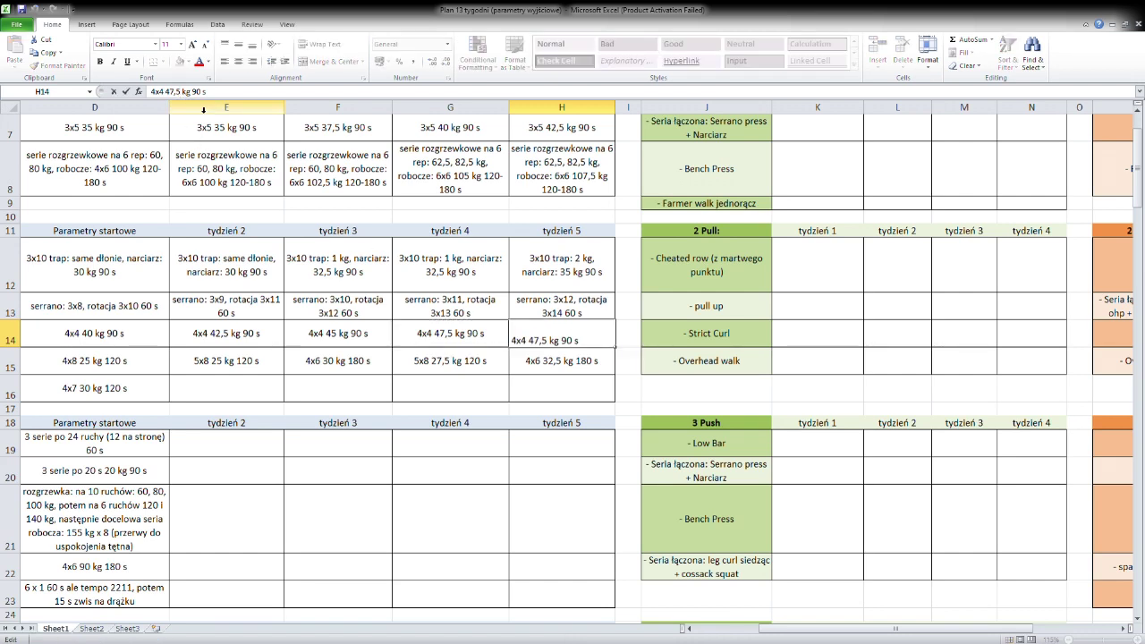
{"action": "key", "text": "BackSpace"}
{"action": "key", "text": "BackSpace"}
{"action": "key", "text": "BackSpace"}
{"action": "key", "text": "BackSpace"}
{"action": "type", "text": "50"}
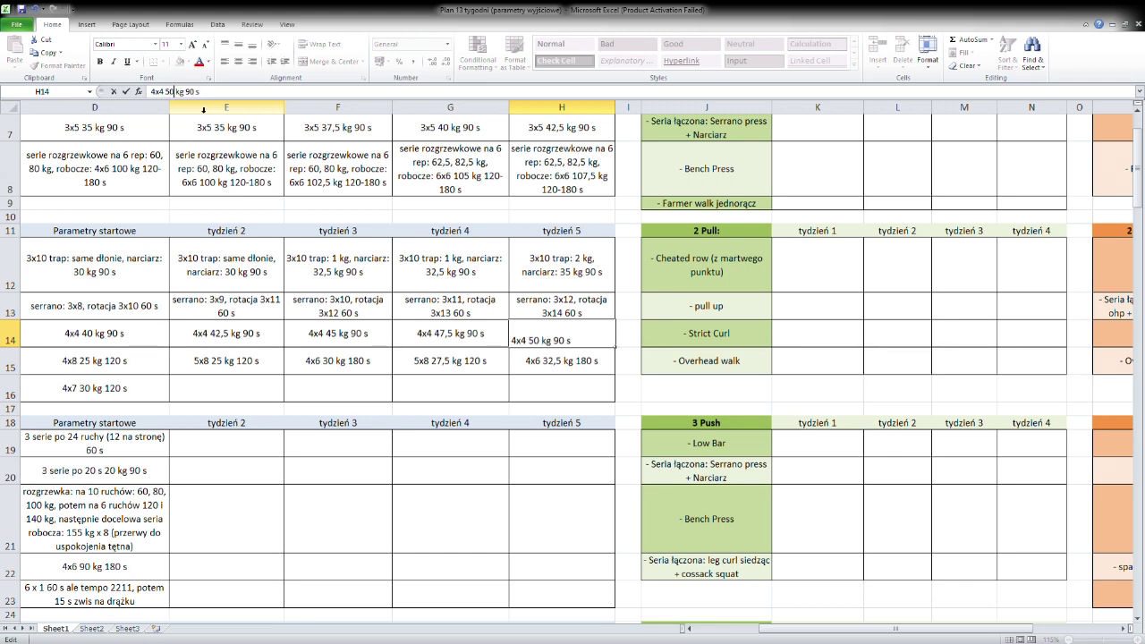
{"action": "key", "text": "Return"}
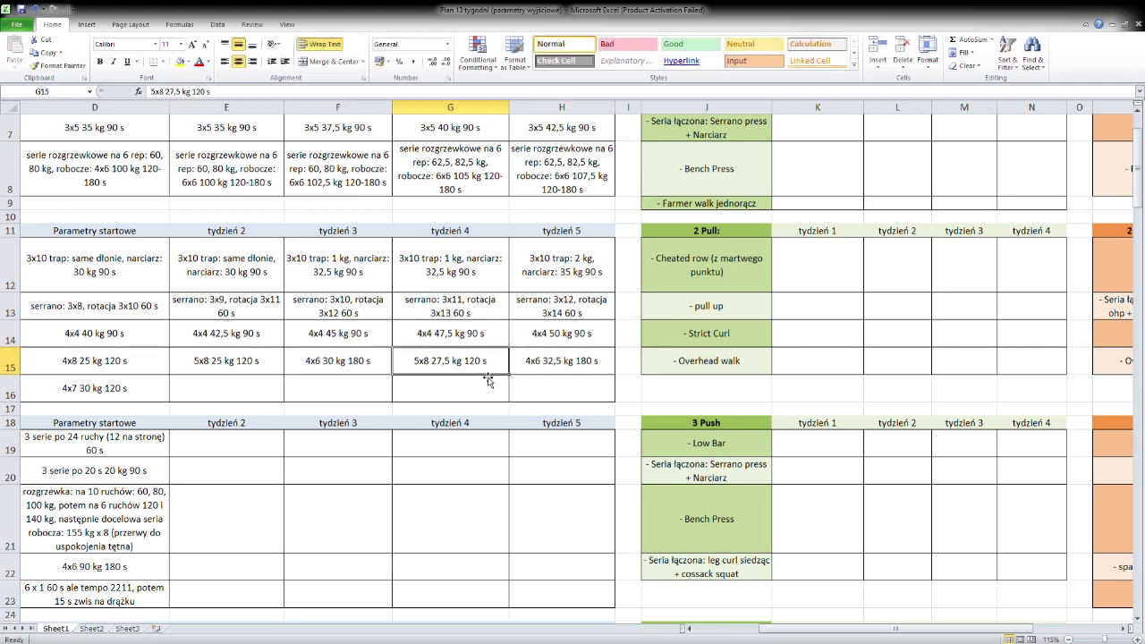
{"action": "left_click", "coordinate": [538, 346]}
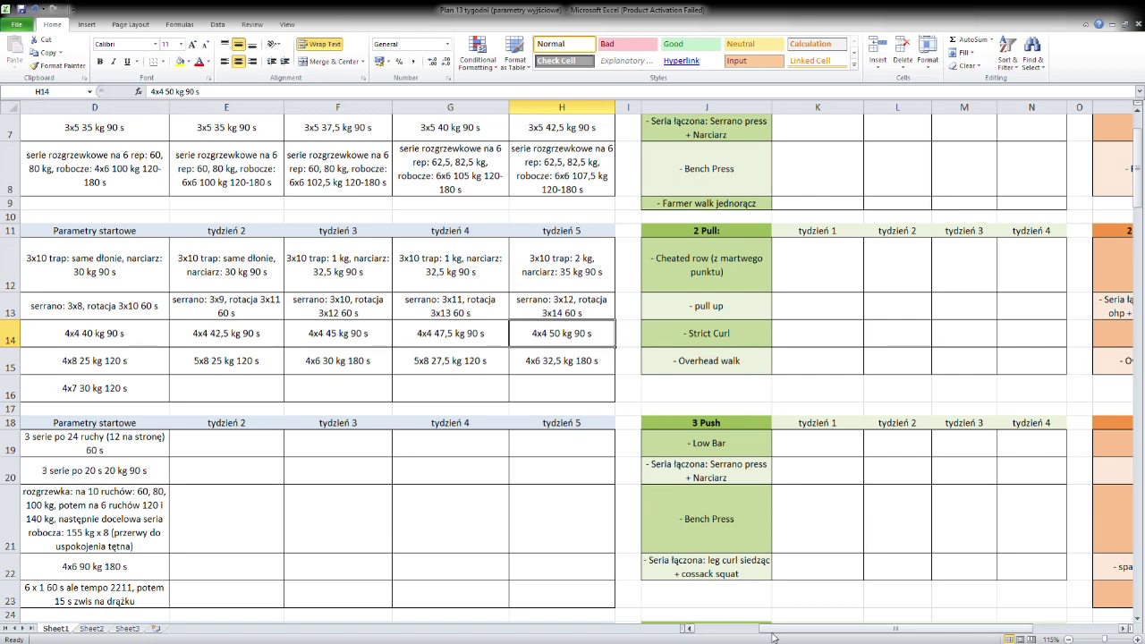
Copy the Poliquin Press entries for tydzień 2 through tydzień 5 into the Incline dumbell rows row.
{"action": "left_click_drag", "start_coordinate": [791, 630], "coordinate": [688, 633]}
{"action": "left_click", "coordinate": [763, 398]}
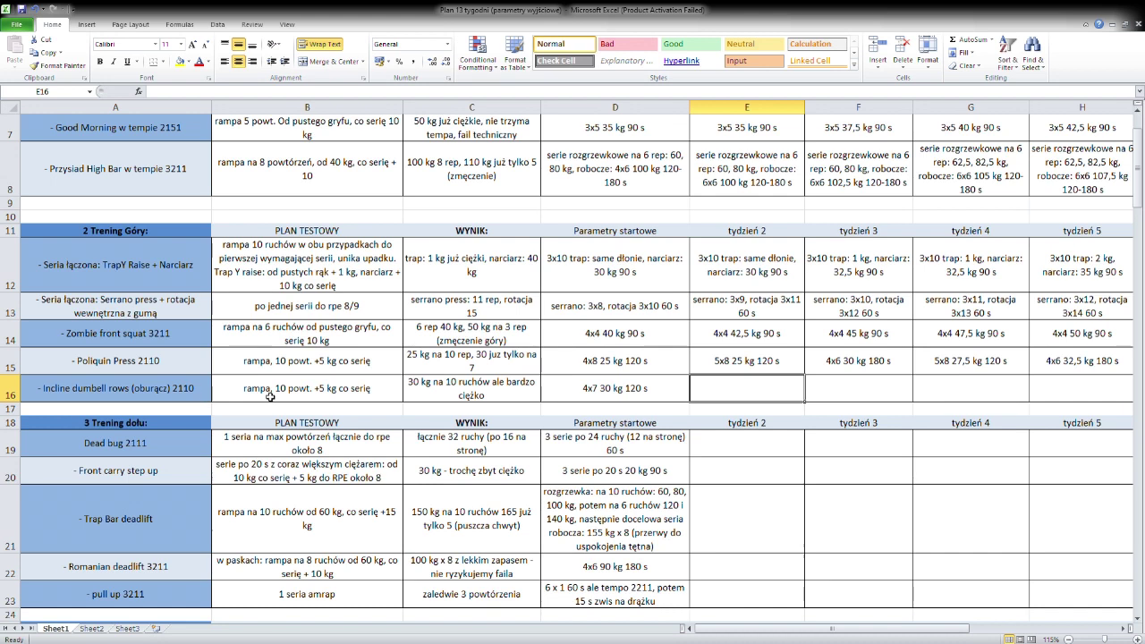
{"action": "left_click_drag", "start_coordinate": [728, 635], "coordinate": [748, 635]}
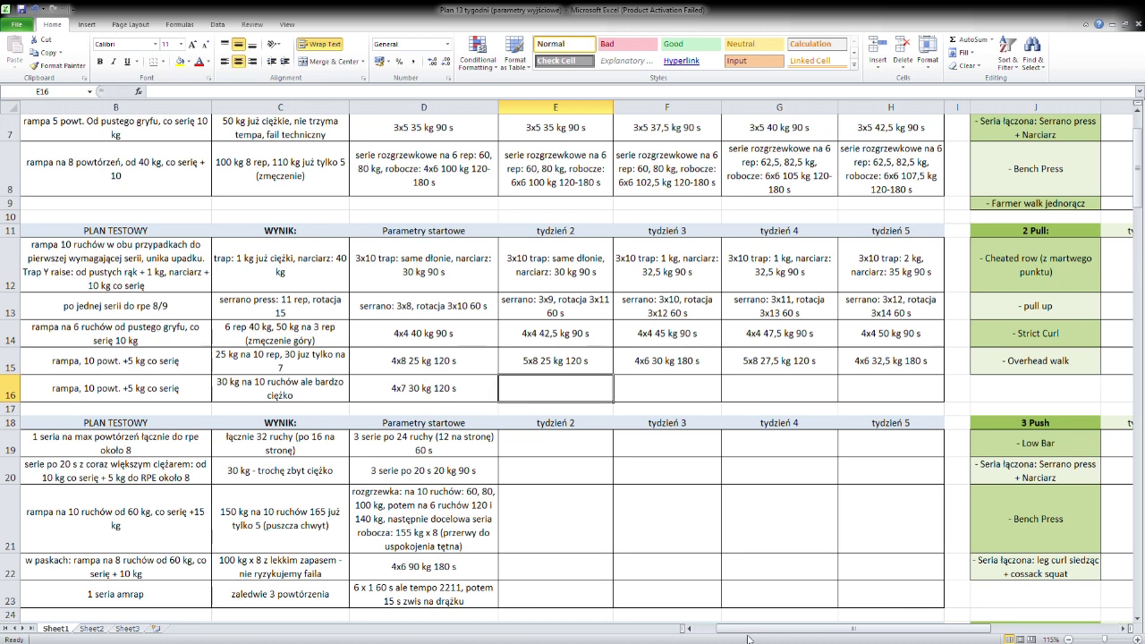
{"action": "left_click_drag", "start_coordinate": [751, 631], "coordinate": [715, 631]}
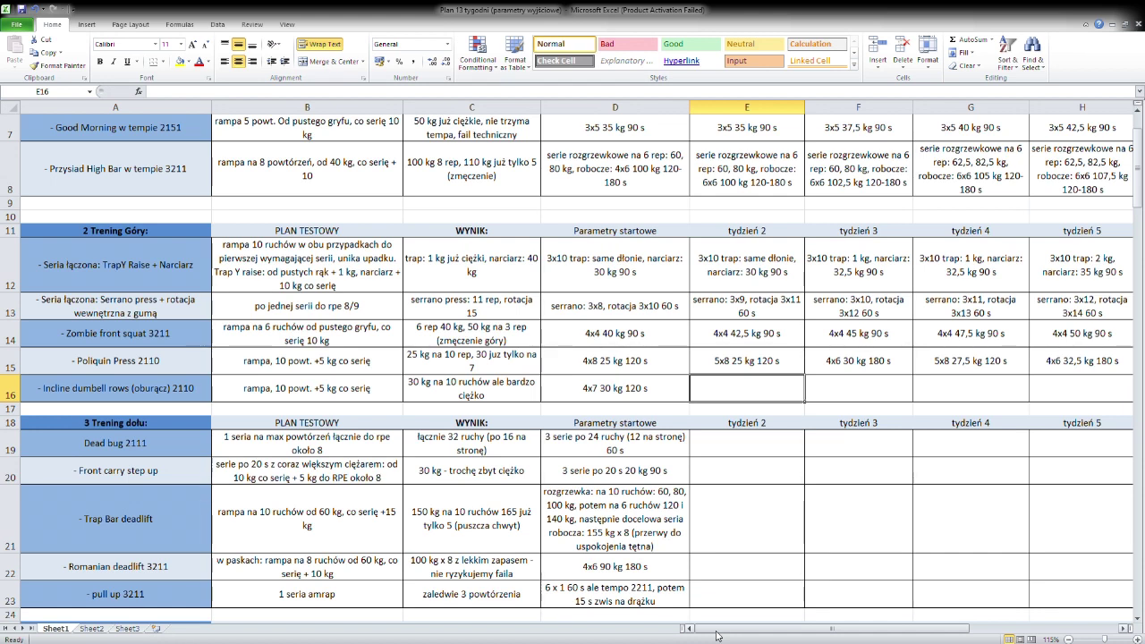
{"action": "left_click_drag", "start_coordinate": [715, 635], "coordinate": [739, 633]}
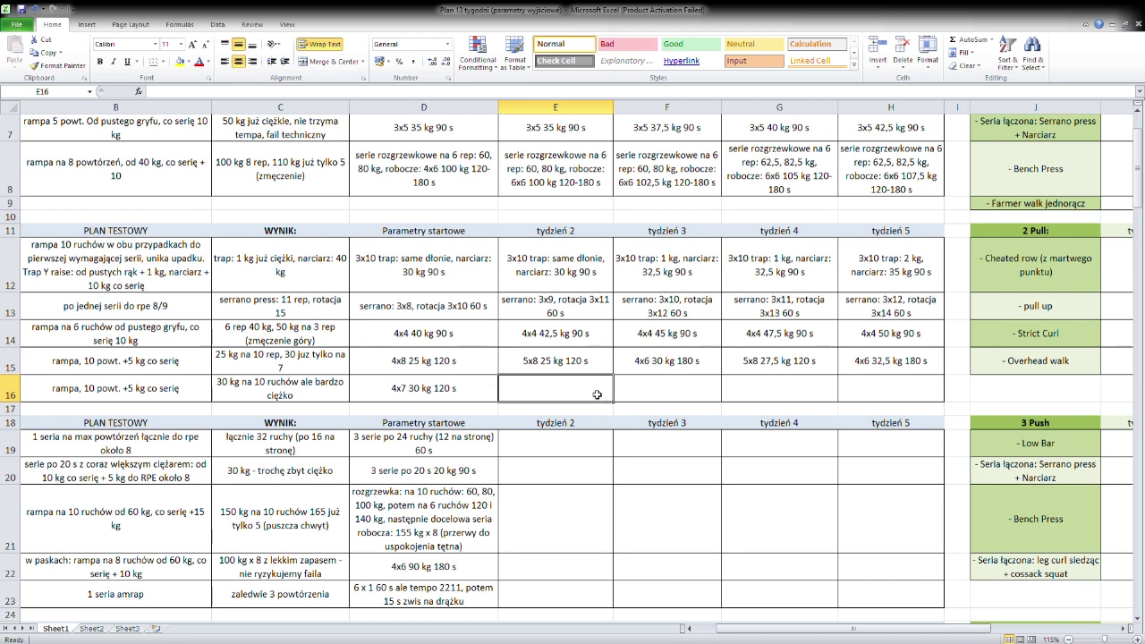
{"action": "left_click", "coordinate": [587, 371]}
{"action": "left_click_drag", "start_coordinate": [587, 371], "coordinate": [877, 369]}
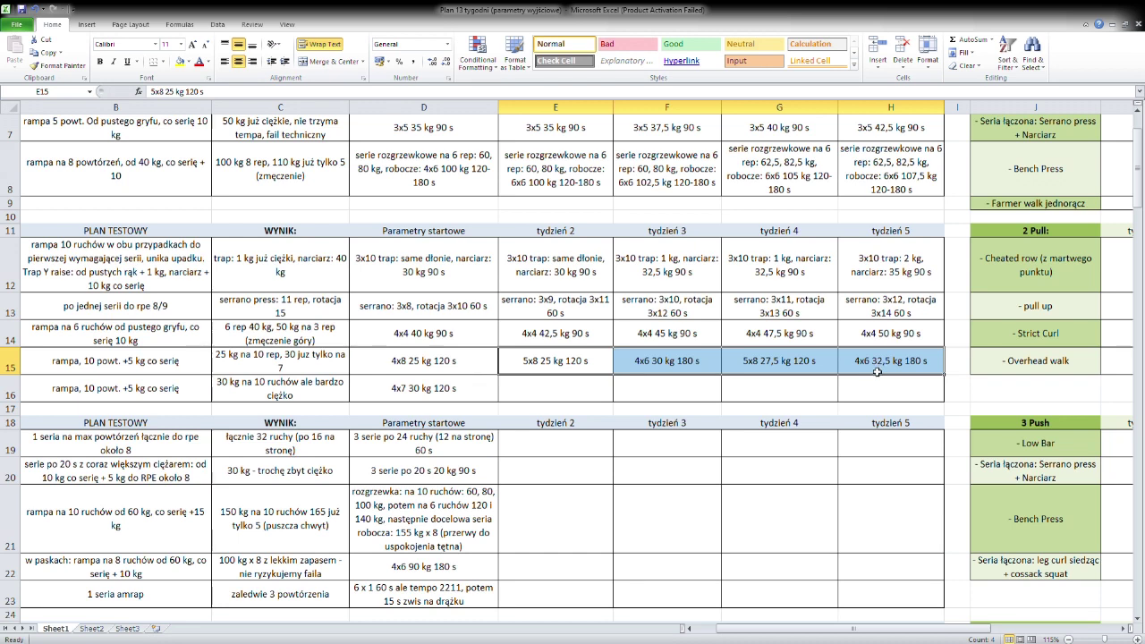
{"action": "key", "text": "ctrl+c"}
{"action": "left_click", "coordinate": [601, 399]}
{"action": "key", "text": "ctrl+v"}
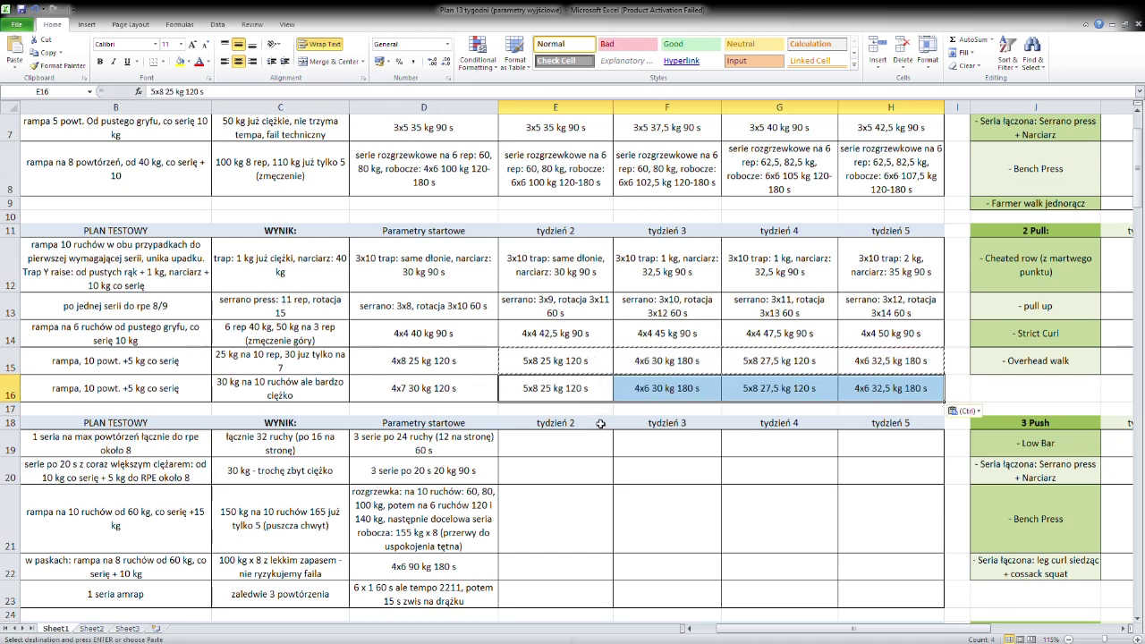
Change the Incline dumbell rows entries to 5x7 25 kg 120 s in tydzień 2 and 4x5 30 kg 180 s in tydzień 3.
{"action": "left_click", "coordinate": [591, 394]}
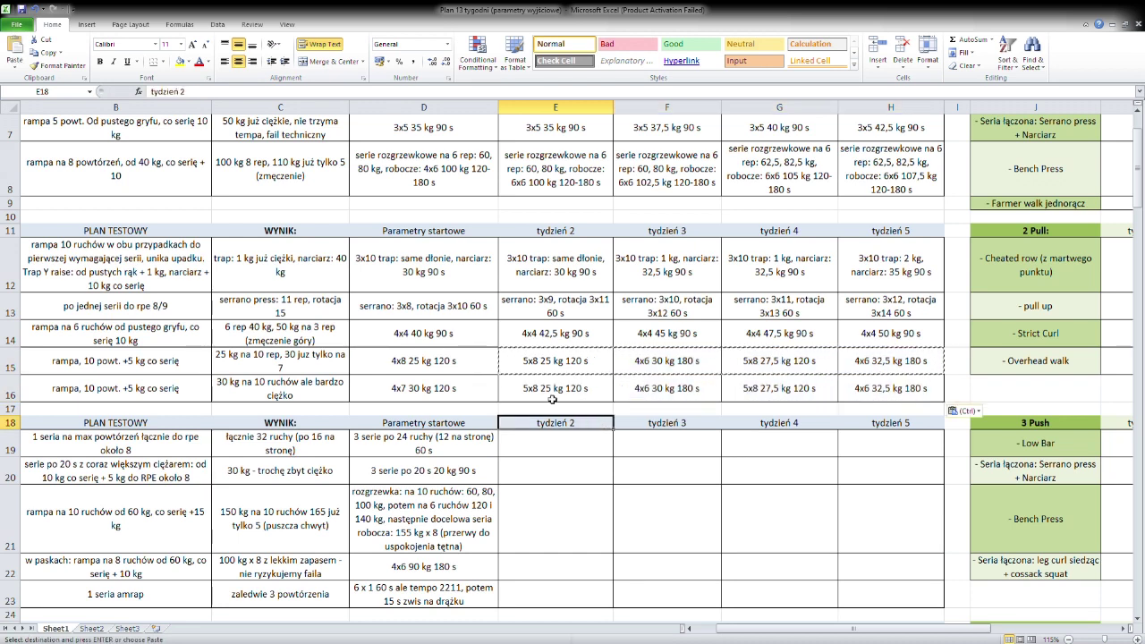
{"action": "left_click", "coordinate": [167, 93]}
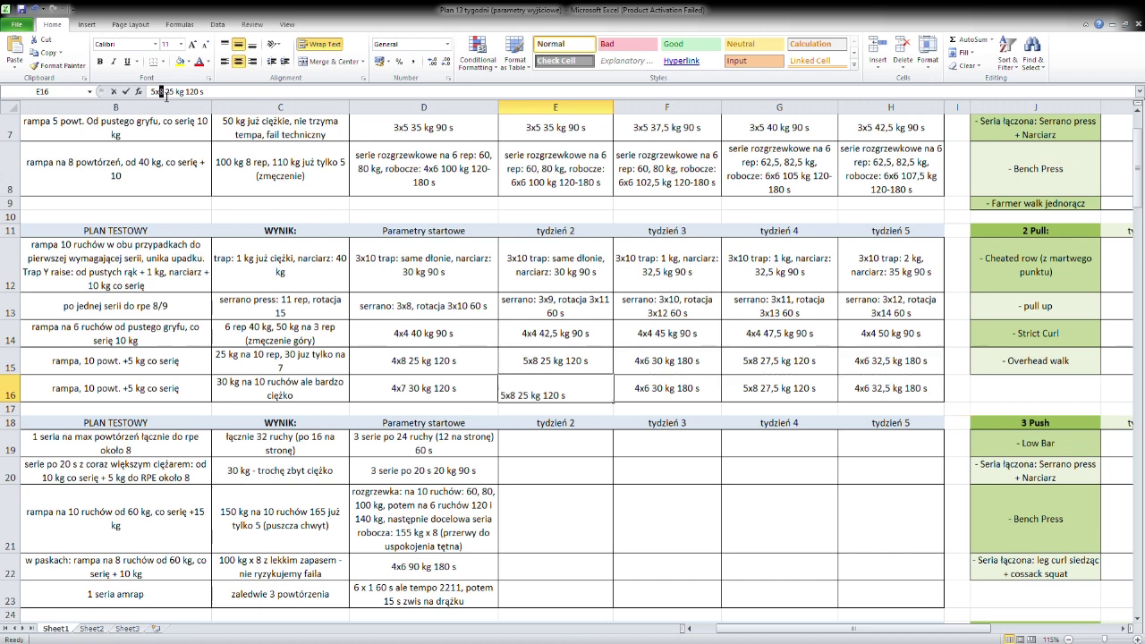
{"action": "type", "text": "7"}
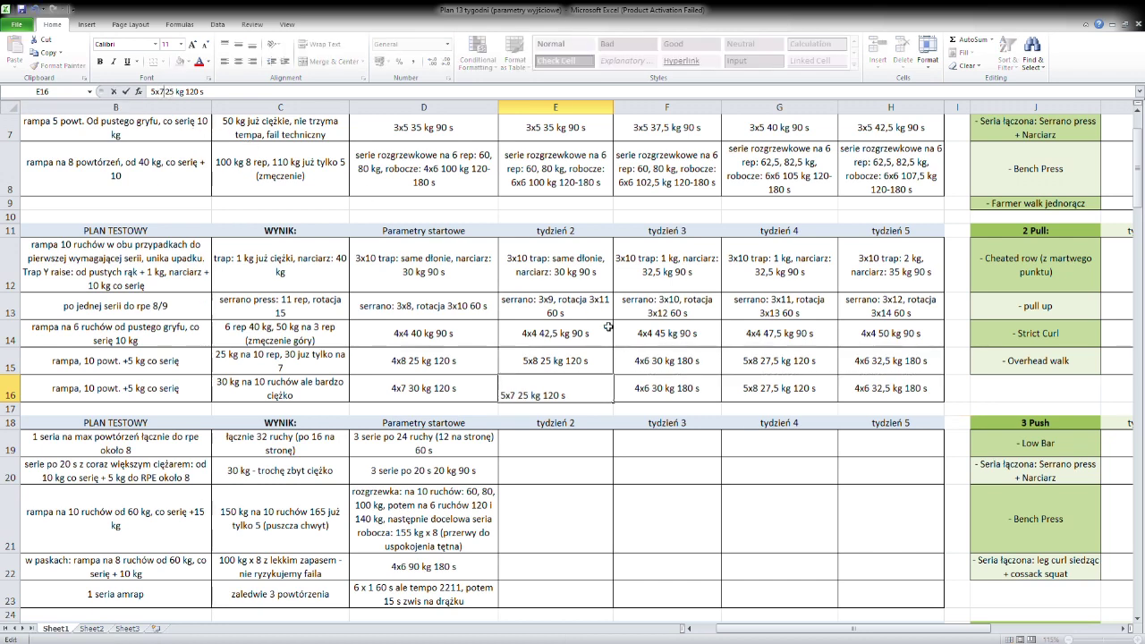
{"action": "left_click", "coordinate": [669, 388]}
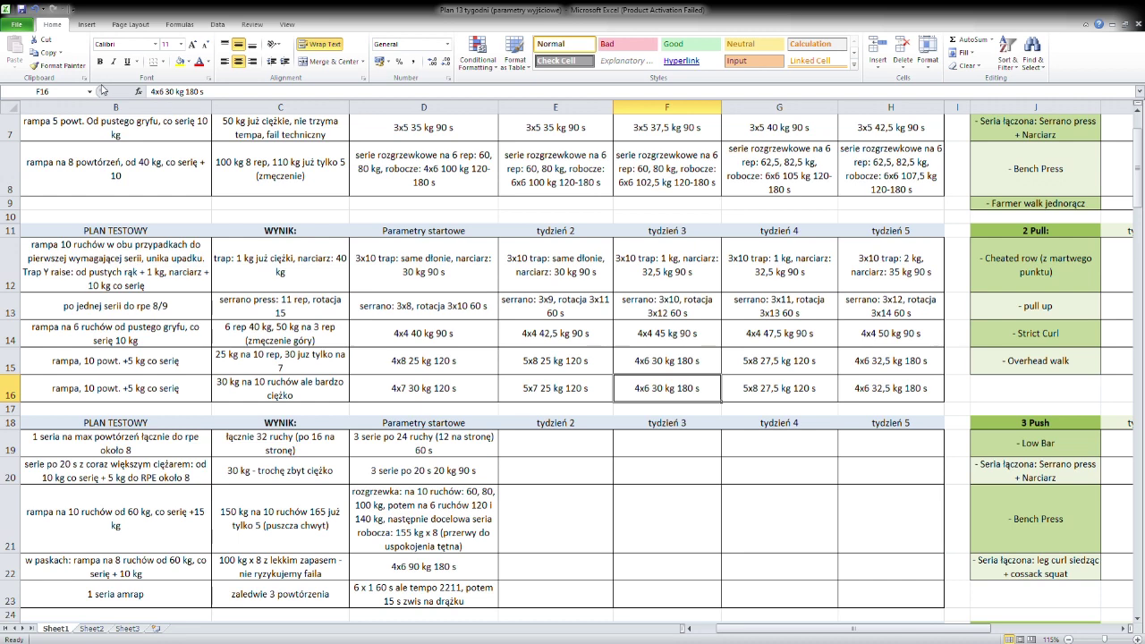
{"action": "left_click", "coordinate": [169, 93]}
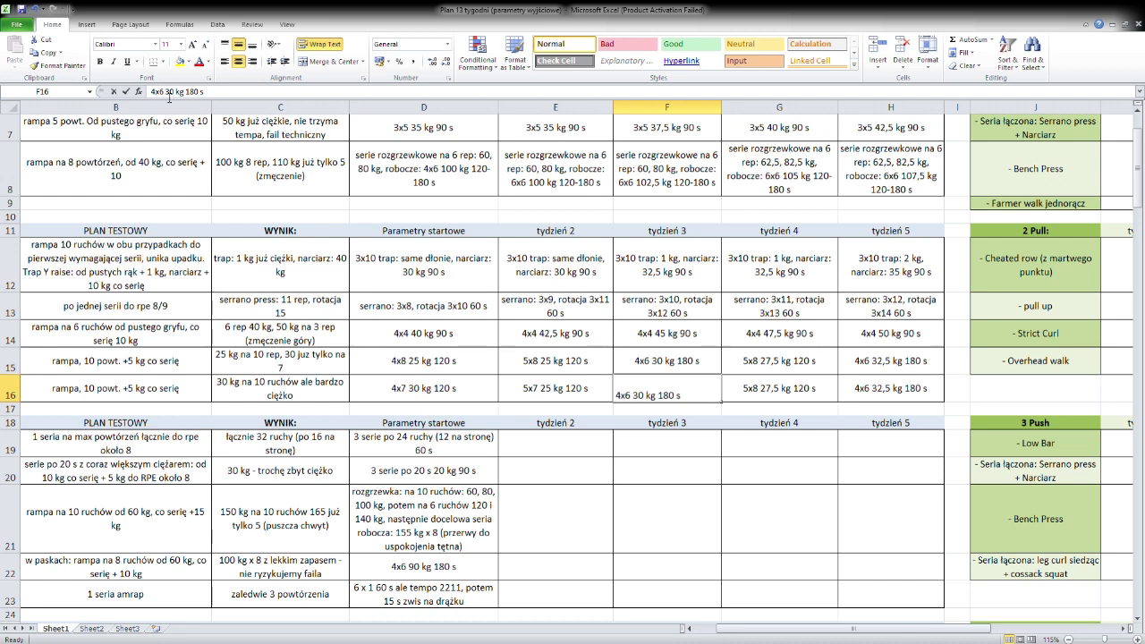
{"action": "type", "text": "5"}
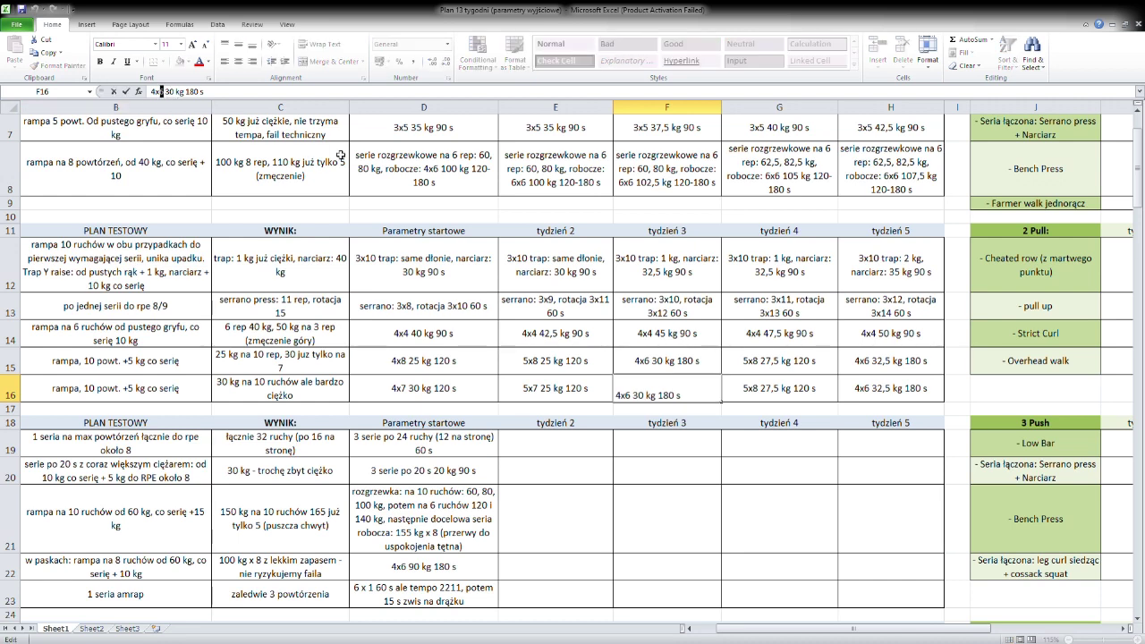
Change the Incline dumbell rows entry for tydzień 4 to 5x7 27,5 kg 120 s.
{"action": "left_click", "coordinate": [764, 399]}
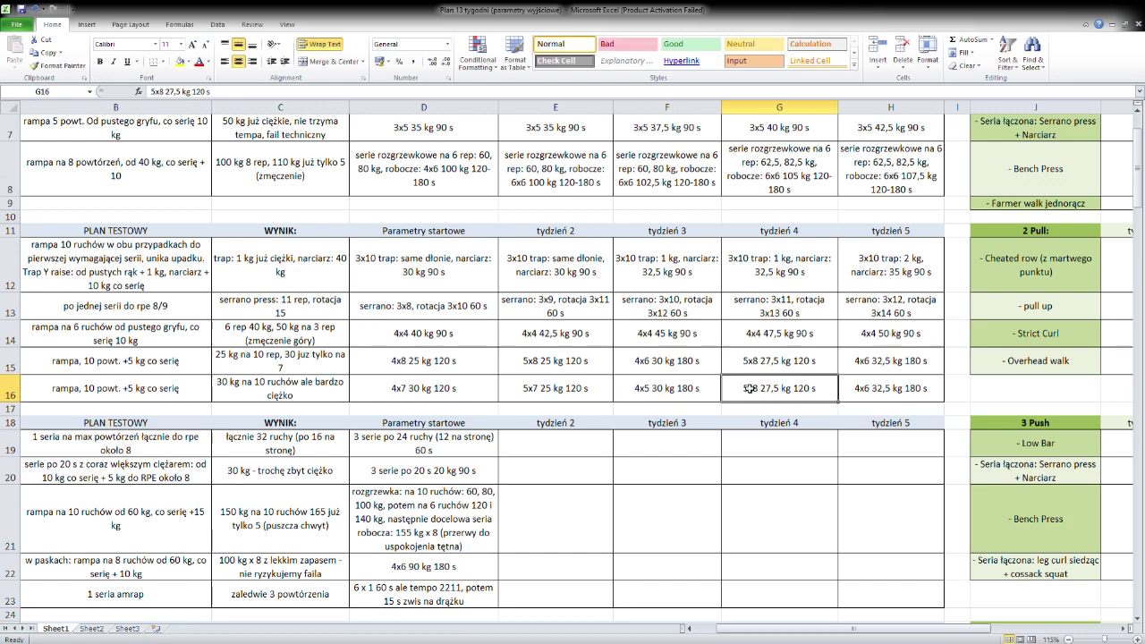
{"action": "left_click", "coordinate": [166, 95]}
{"action": "type", "text": "7"}
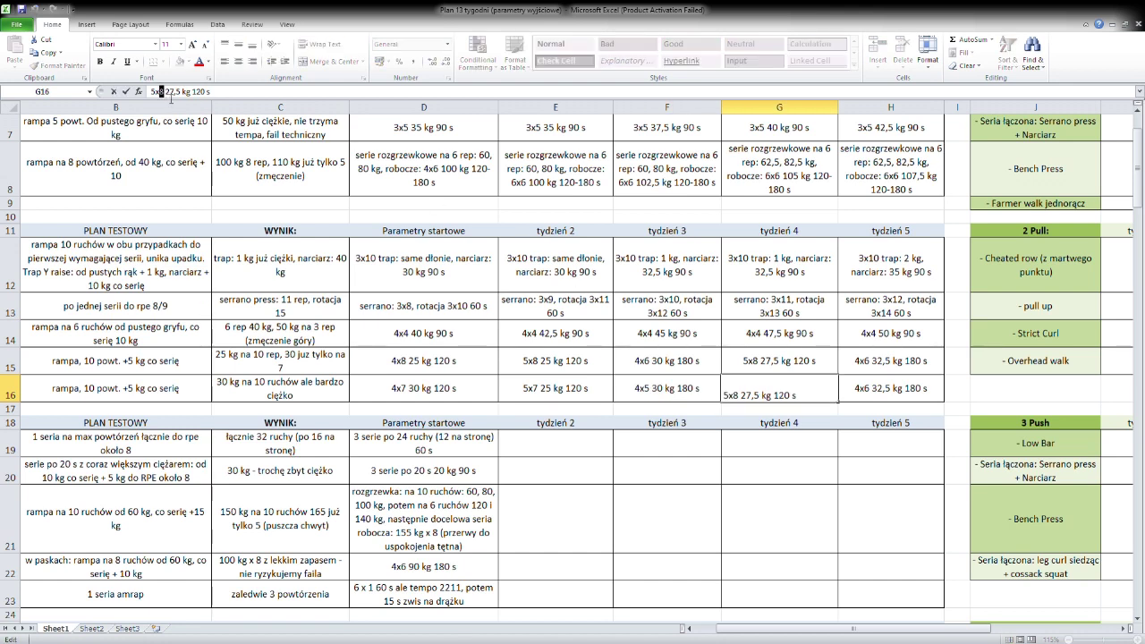
{"action": "left_click", "coordinate": [891, 391]}
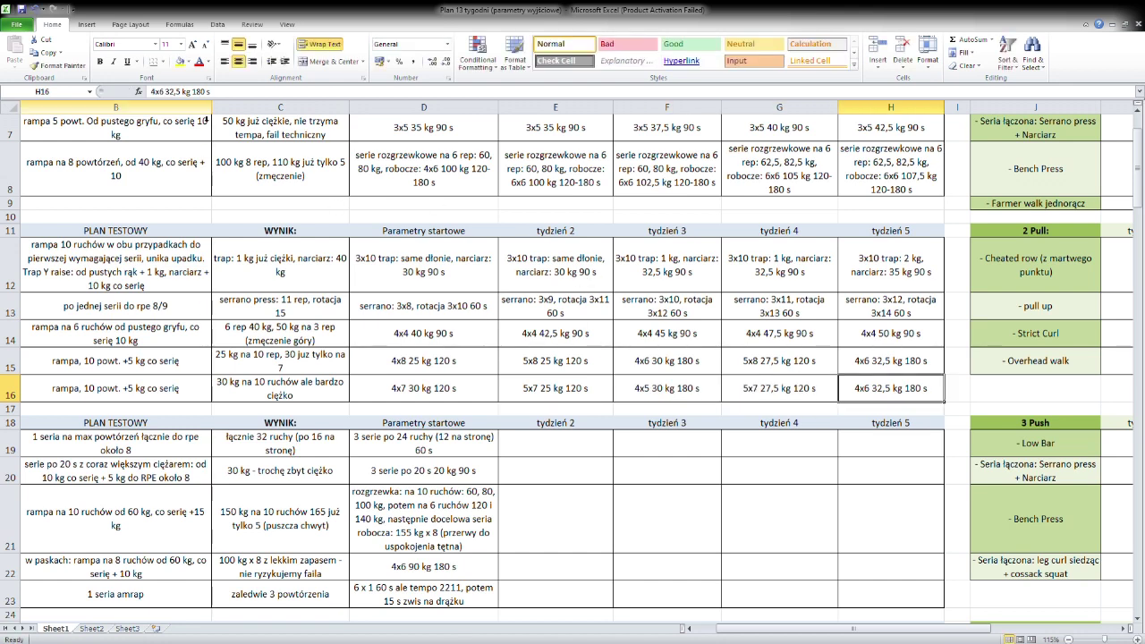
Change the Incline dumbell rows entry for tydzień 5 to 4x5 32,5 kg 180 s.
{"action": "left_click", "coordinate": [166, 95]}
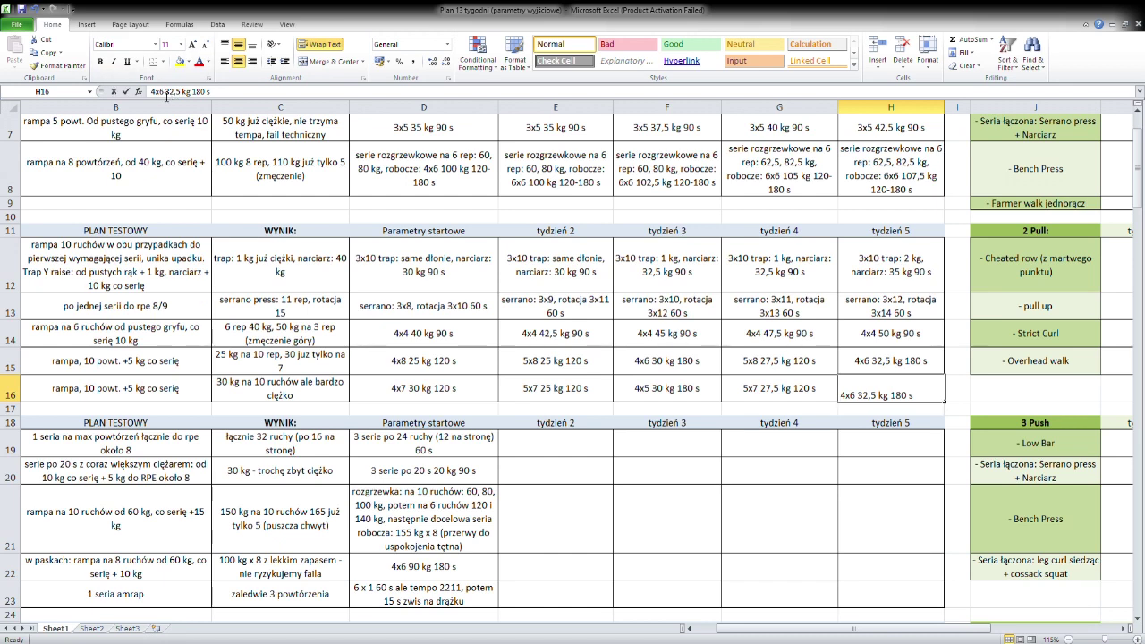
{"action": "type", "text": "5"}
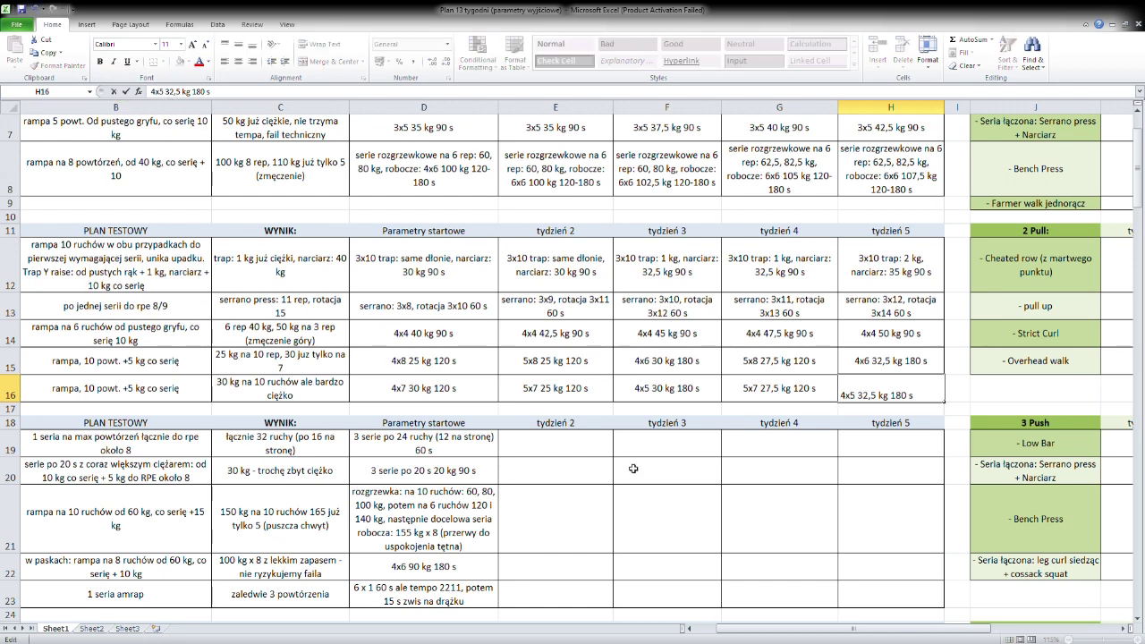
{"action": "left_click", "coordinate": [693, 479]}
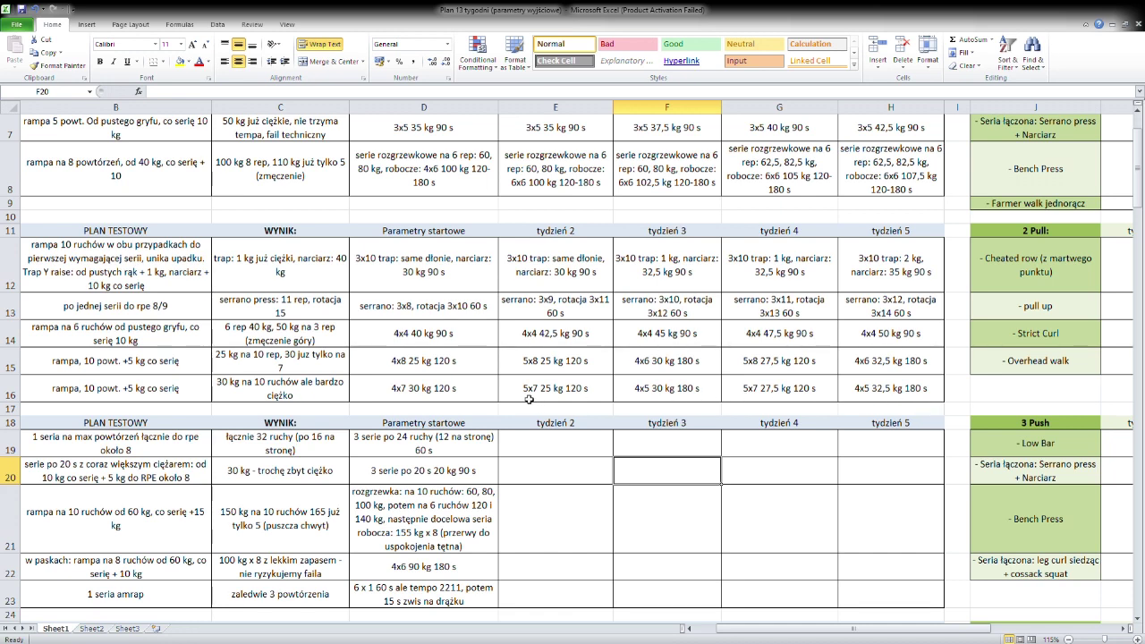
Clear the Incline dumbell rows entries for tydzień 2 through tydzień 5.
{"action": "left_click_drag", "start_coordinate": [566, 393], "coordinate": [885, 390]}
{"action": "key", "text": "Delete"}
{"action": "key", "text": "Tab"}
{"action": "key", "text": "Delete"}
Copy the Incline dumbell rows starting parameters to tydzień 2 and change them to 5x7 30 kg 120 s.
{"action": "left_click", "coordinate": [471, 393]}
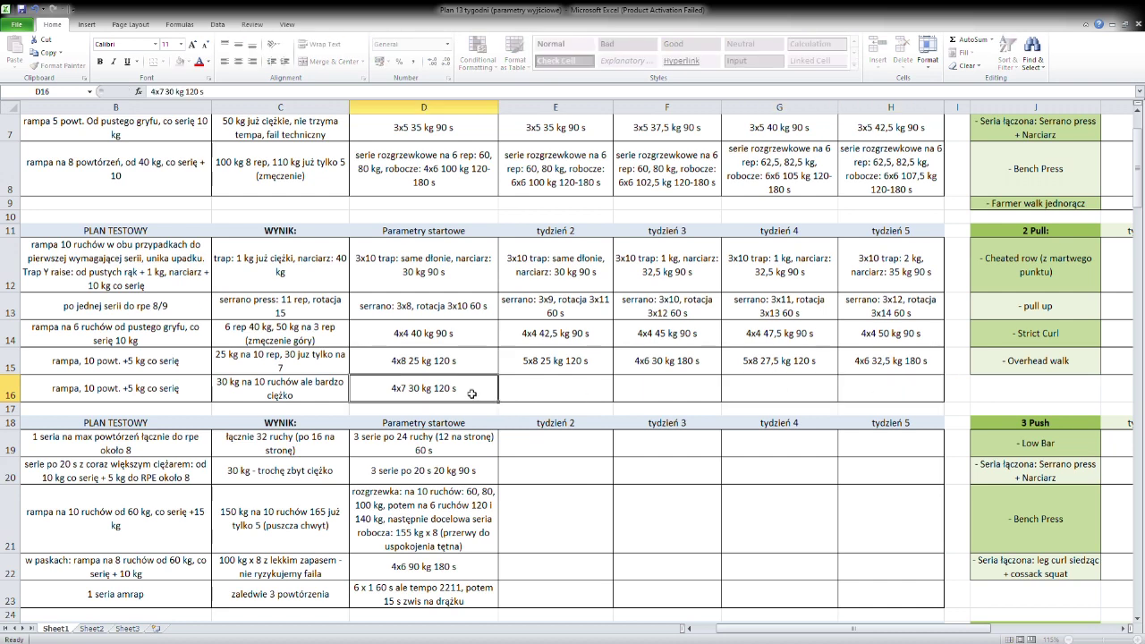
{"action": "key", "text": "ctrl+c"}
{"action": "left_click", "coordinate": [547, 394]}
{"action": "key", "text": "ctrl+v"}
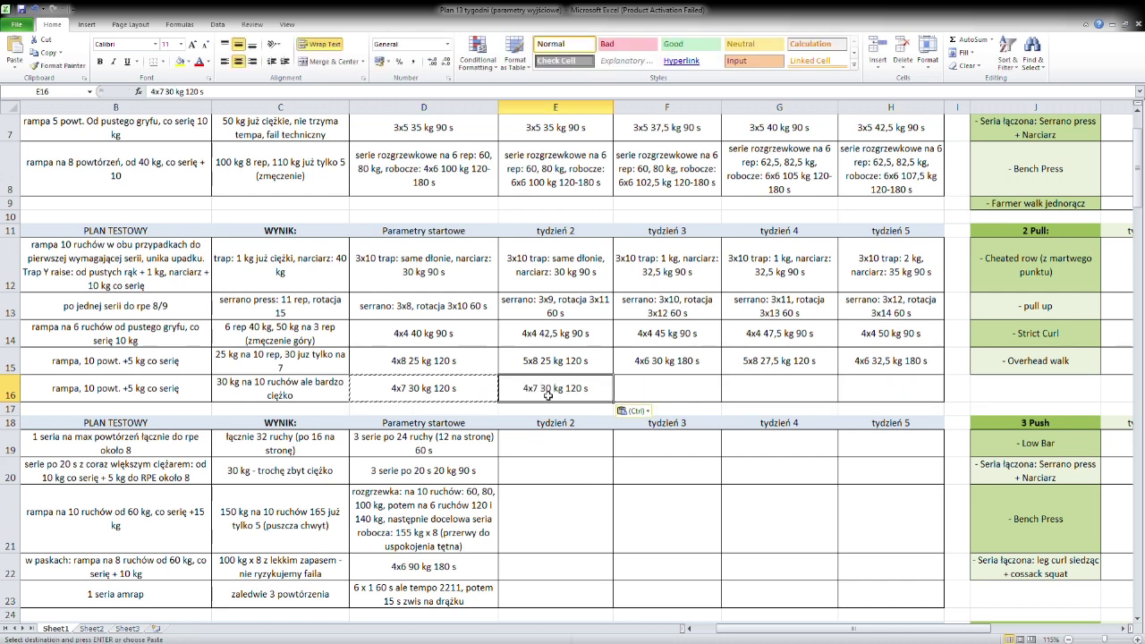
{"action": "left_click", "coordinate": [166, 93]}
{"action": "left_click_drag", "start_coordinate": [168, 93], "coordinate": [163, 93]}
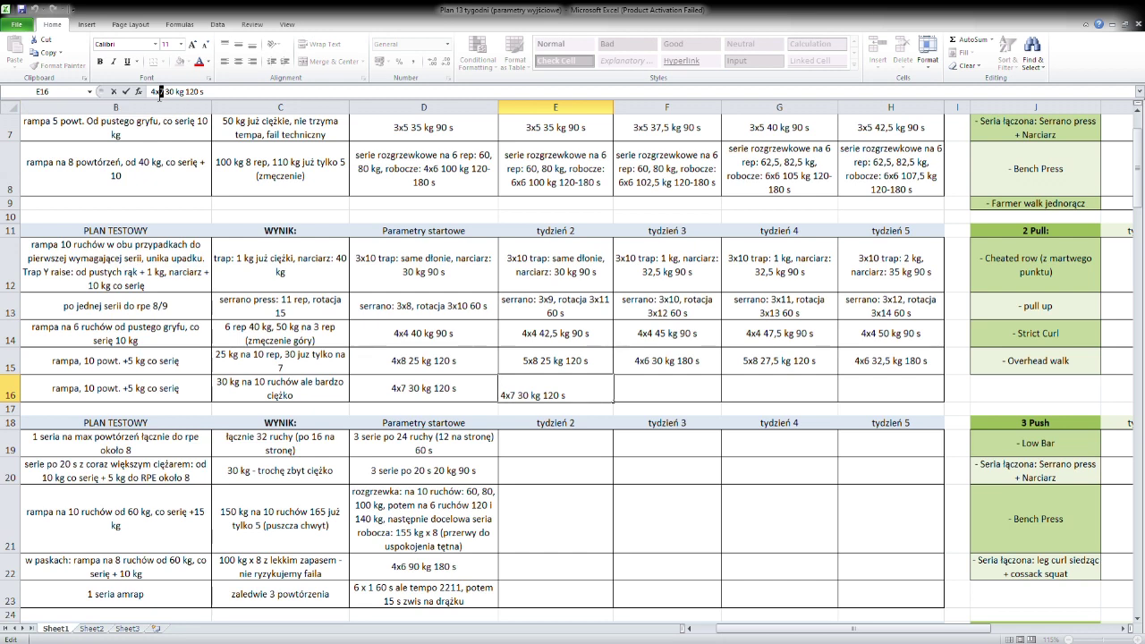
{"action": "left_click_drag", "start_coordinate": [158, 93], "coordinate": [151, 93]}
{"action": "left_click", "coordinate": [670, 397]}
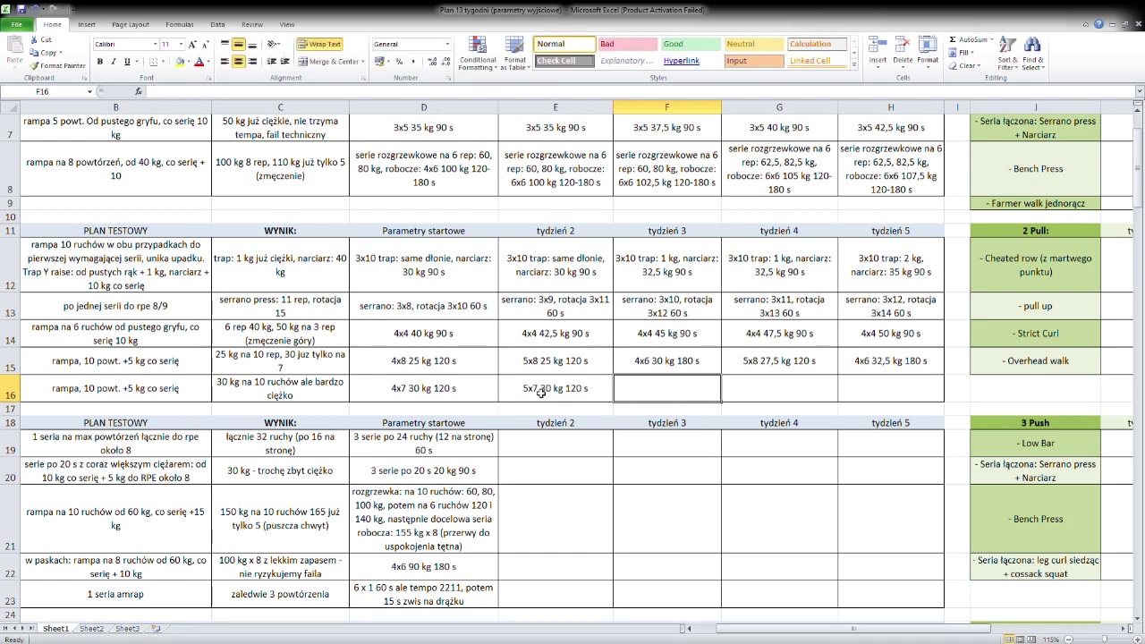
Copy the Incline dumbell rows entry from tydzień 2 to tydzień 3 and change it to 5x8 30 kg 120 s.
{"action": "left_click", "coordinate": [590, 393]}
{"action": "key", "text": "ctrl+c"}
{"action": "left_click", "coordinate": [637, 396]}
{"action": "key", "text": "ctrl+v"}
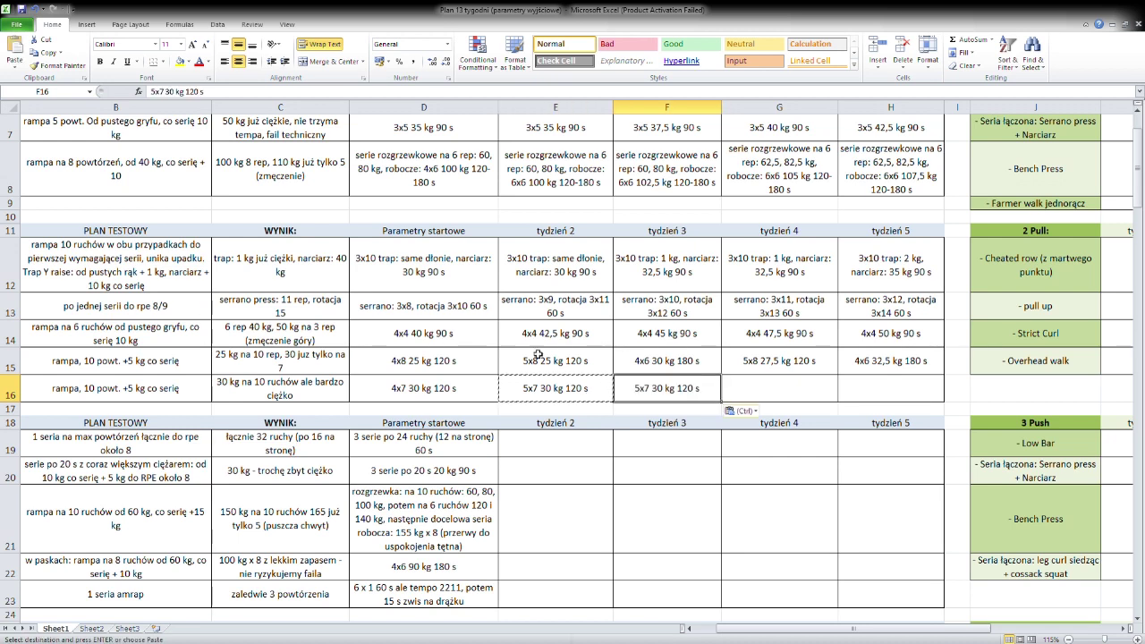
{"action": "left_click", "coordinate": [160, 92]}
{"action": "type", "text": "8"}
{"action": "left_click", "coordinate": [775, 399]}
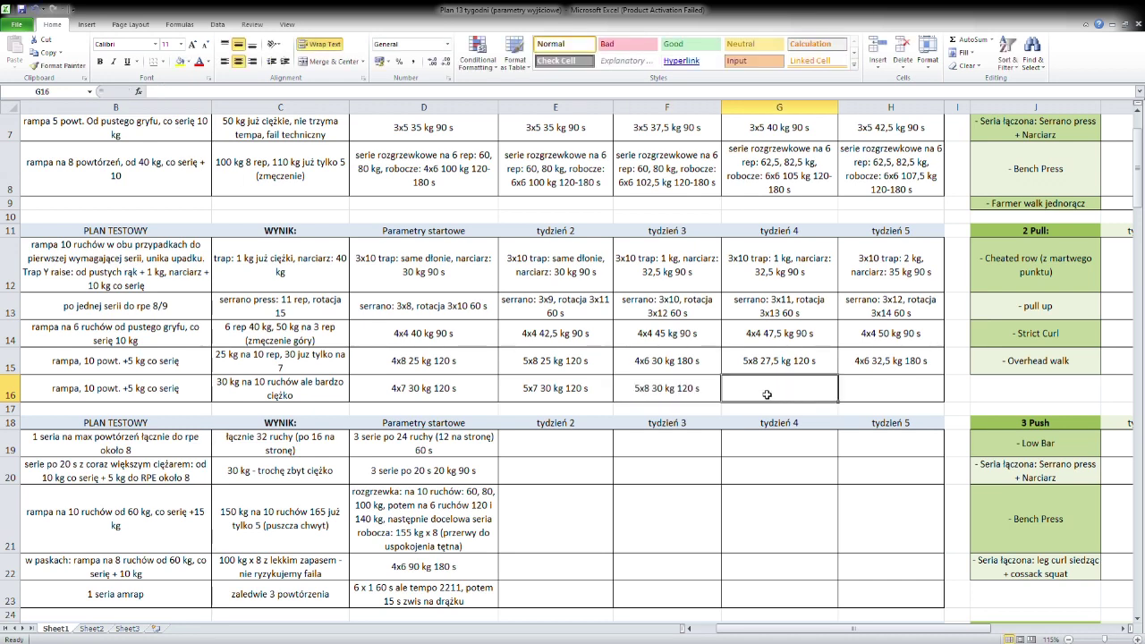
Copy the Poliquin Press tydzień 3 entry to Incline dumbell rows tydzień 4 and change it to 4x6 35 kg 180 s.
{"action": "left_click", "coordinate": [688, 366]}
{"action": "key", "text": "ctrl+c"}
{"action": "left_click", "coordinate": [792, 394]}
{"action": "key", "text": "ctrl+v"}
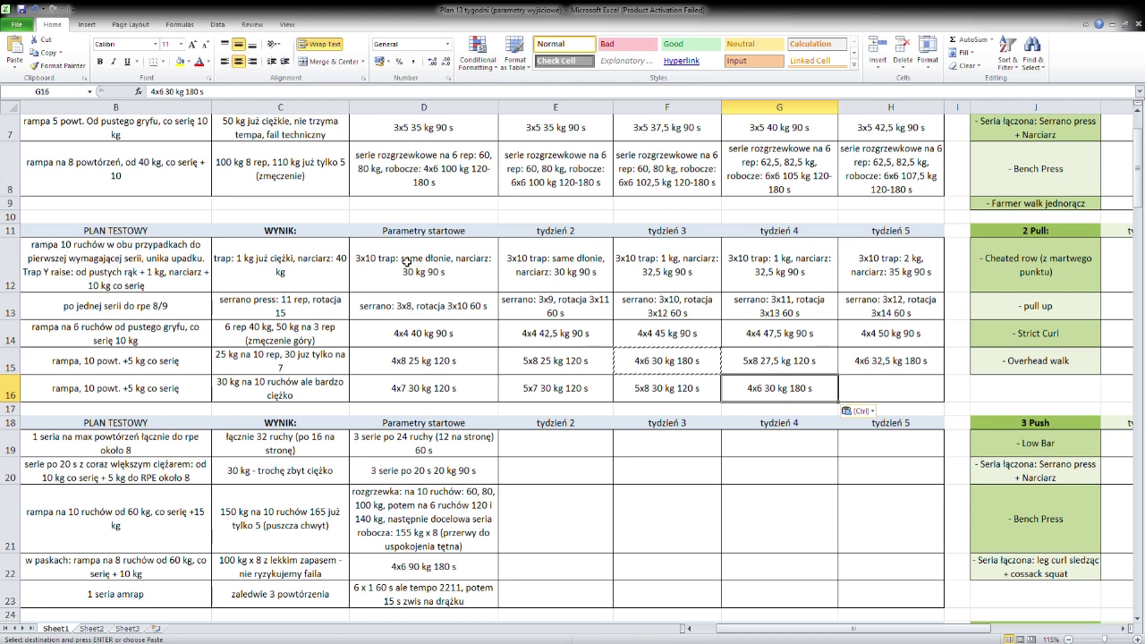
{"action": "left_click", "coordinate": [177, 93]}
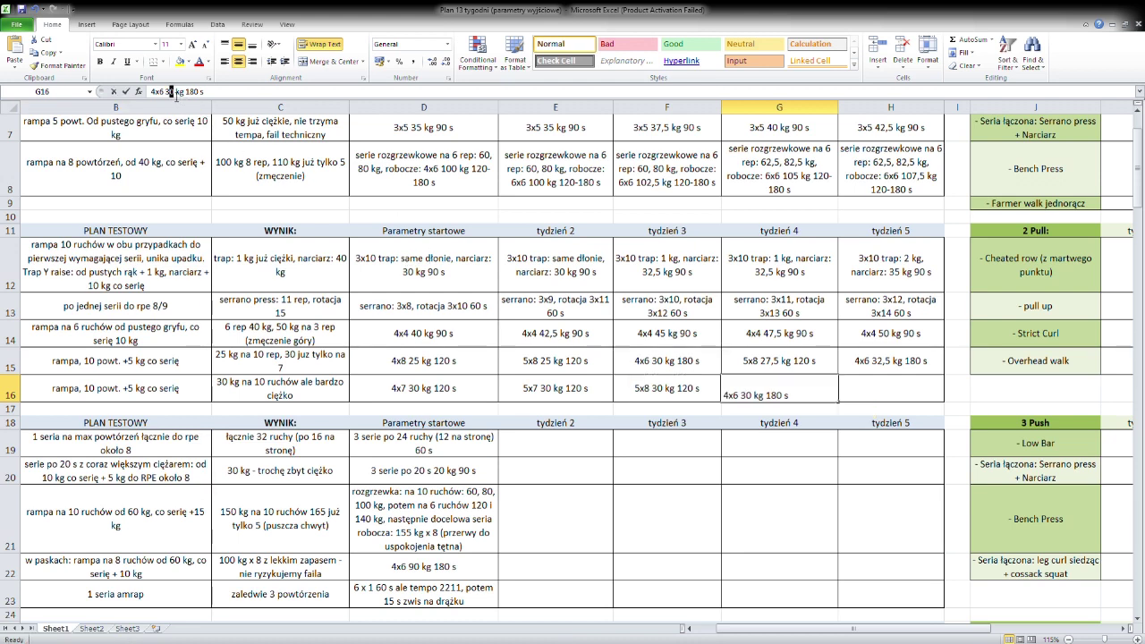
{"action": "type", "text": "5"}
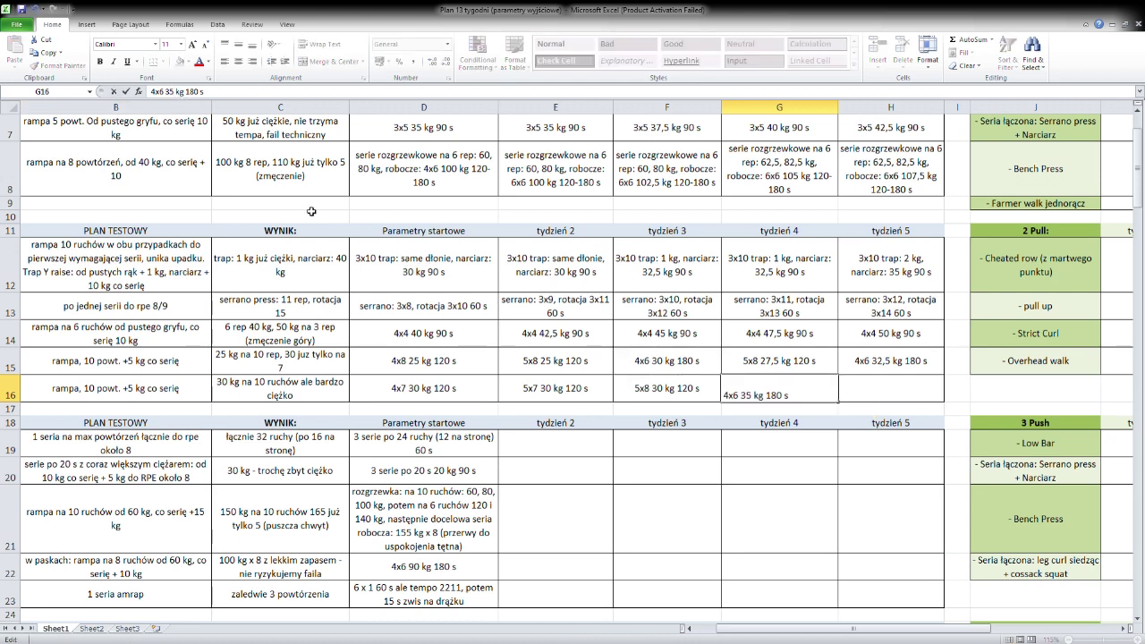
{"action": "left_click", "coordinate": [771, 469]}
{"action": "left_click", "coordinate": [804, 394]}
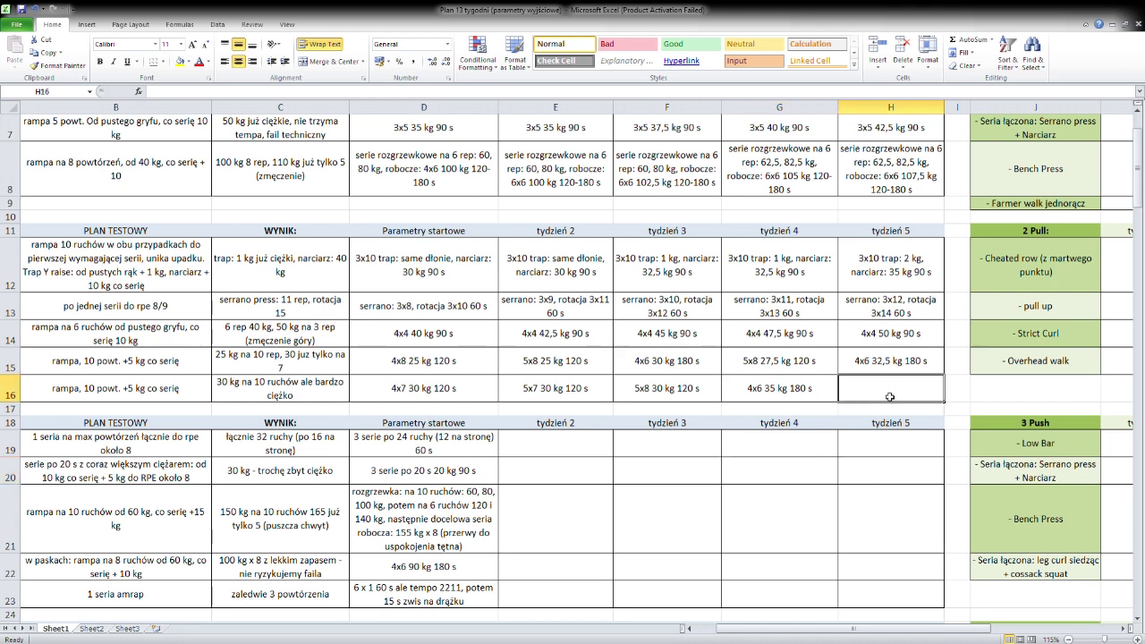
Copy the Incline dumbell rows entry from tydzień 3 to tydzień 5 and change it to 5x8 32,5 kg 120 s.
{"action": "left_click", "coordinate": [696, 398]}
{"action": "key", "text": "ctrl+c"}
{"action": "left_click", "coordinate": [889, 390]}
{"action": "key", "text": "ctrl+v"}
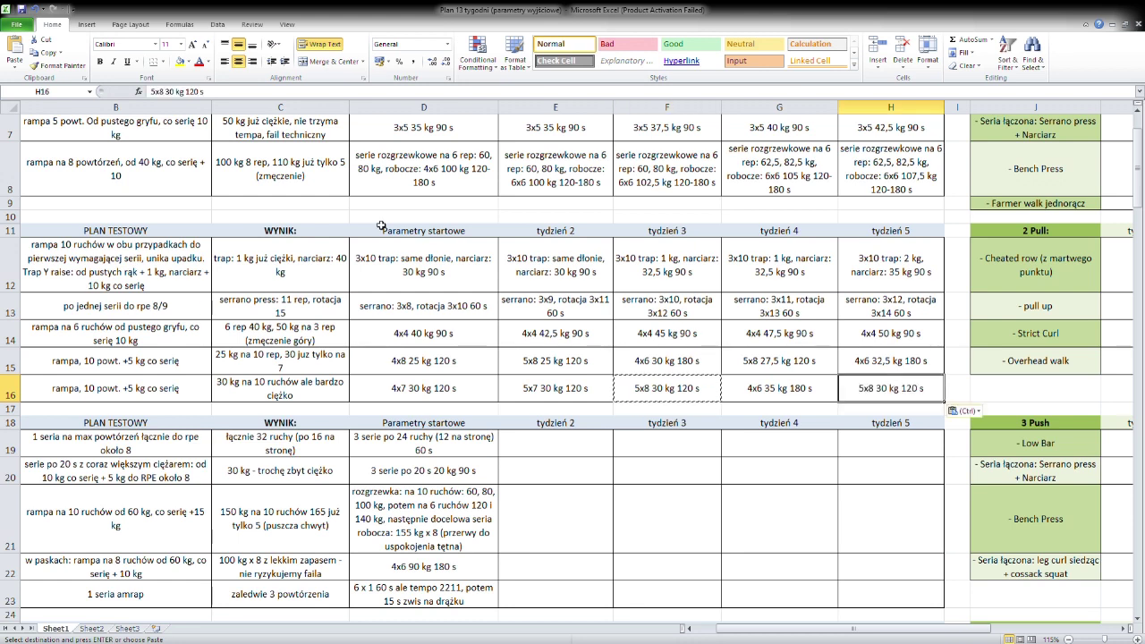
{"action": "left_click", "coordinate": [177, 97]}
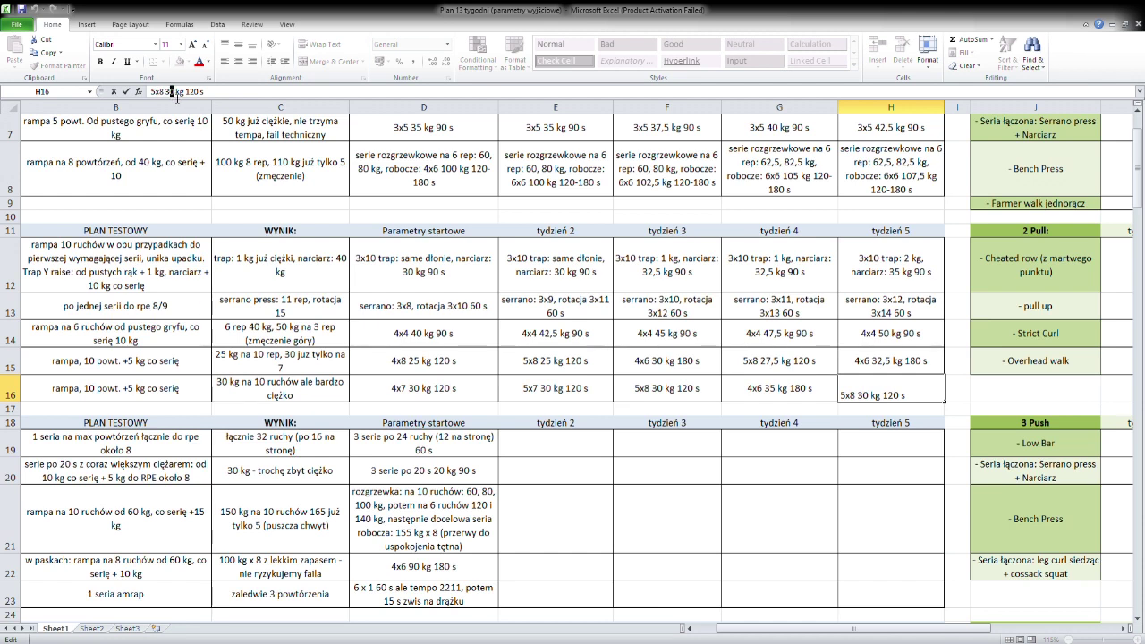
{"action": "type", "text": "2,5"}
{"action": "left_click", "coordinate": [756, 510]}
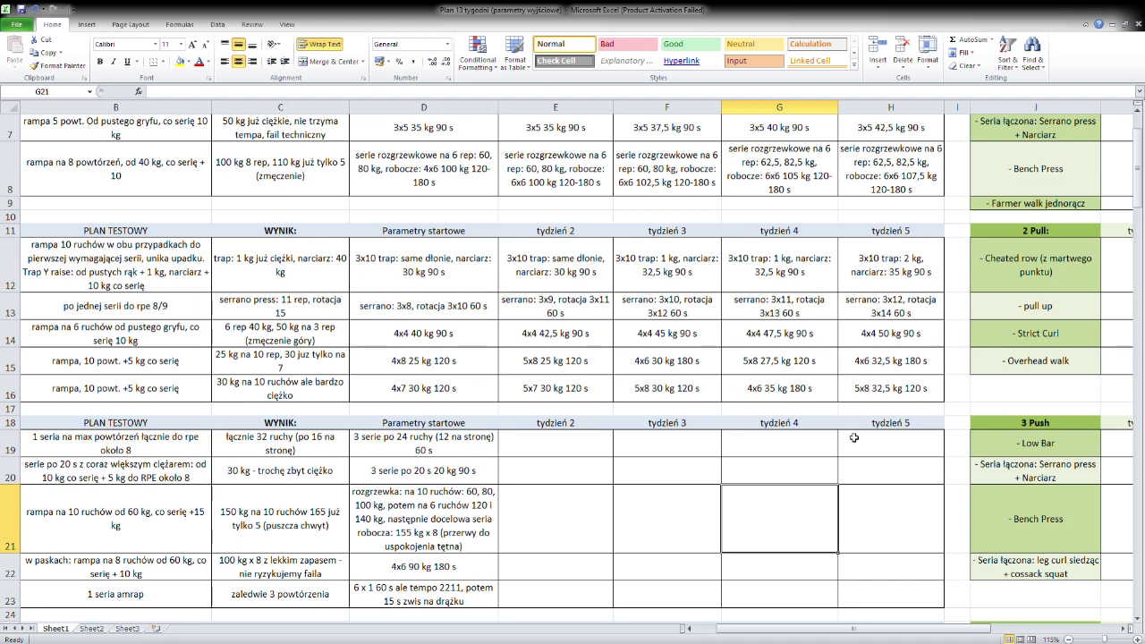
Copy the Front carry step up starting parameters to tydzień 2 and change them to 3 serie po 25 s 20 kg 90 s.
{"action": "scroll", "coordinate": [761, 460], "scroll_direction": "down", "scroll_amount": 2}
{"action": "left_click_drag", "start_coordinate": [849, 635], "coordinate": [812, 635]}
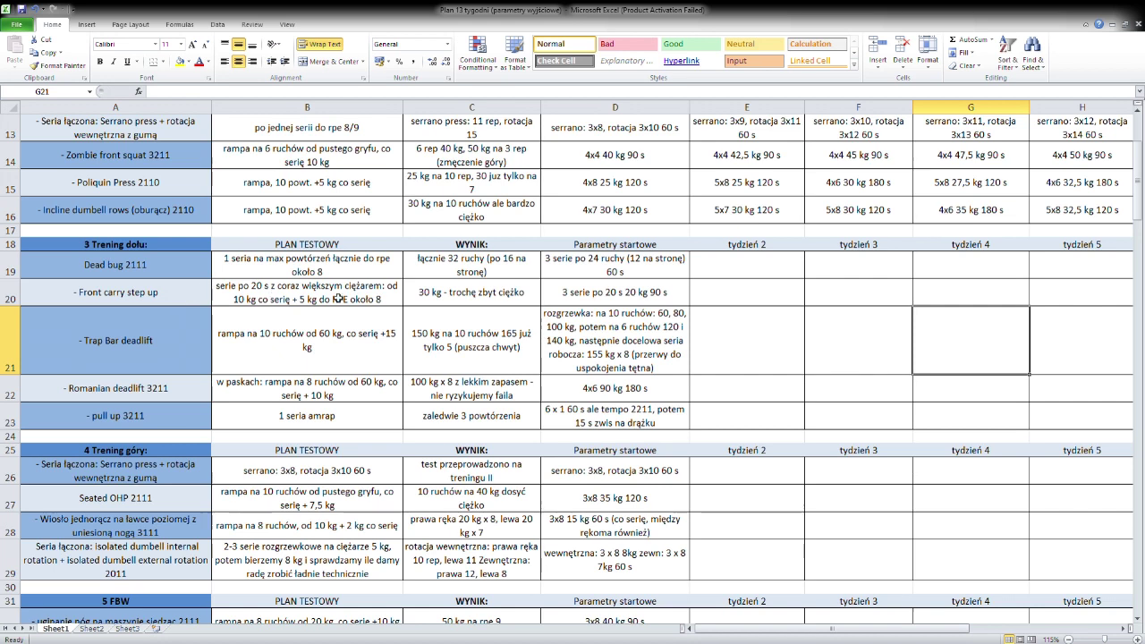
{"action": "scroll", "coordinate": [529, 352], "scroll_direction": "down", "scroll_amount": 5}
{"action": "scroll", "coordinate": [526, 367], "scroll_direction": "up", "scroll_amount": 5}
{"action": "scroll", "coordinate": [164, 265], "scroll_direction": "down", "scroll_amount": 1}
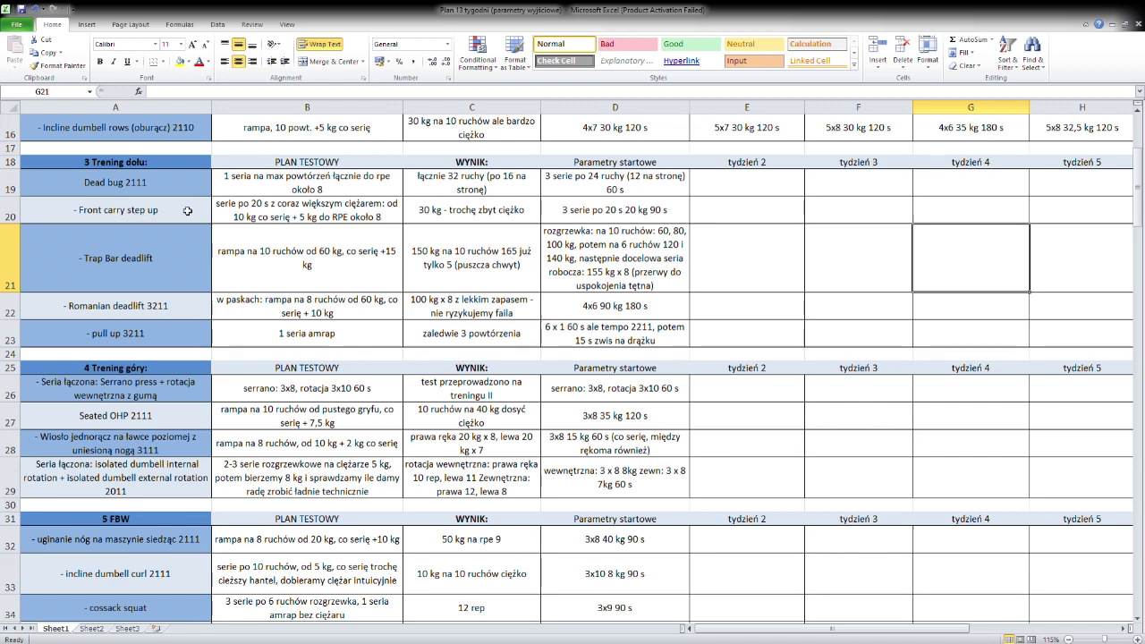
{"action": "left_click_drag", "start_coordinate": [130, 213], "coordinate": [567, 222]}
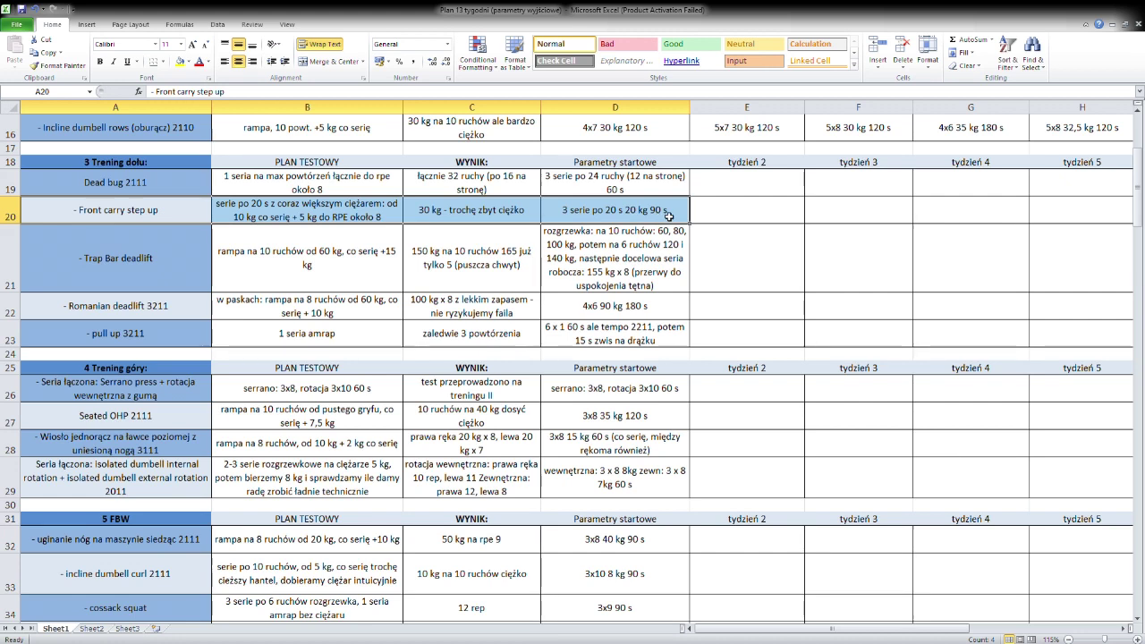
{"action": "left_click", "coordinate": [697, 218]}
{"action": "left_click", "coordinate": [673, 218]}
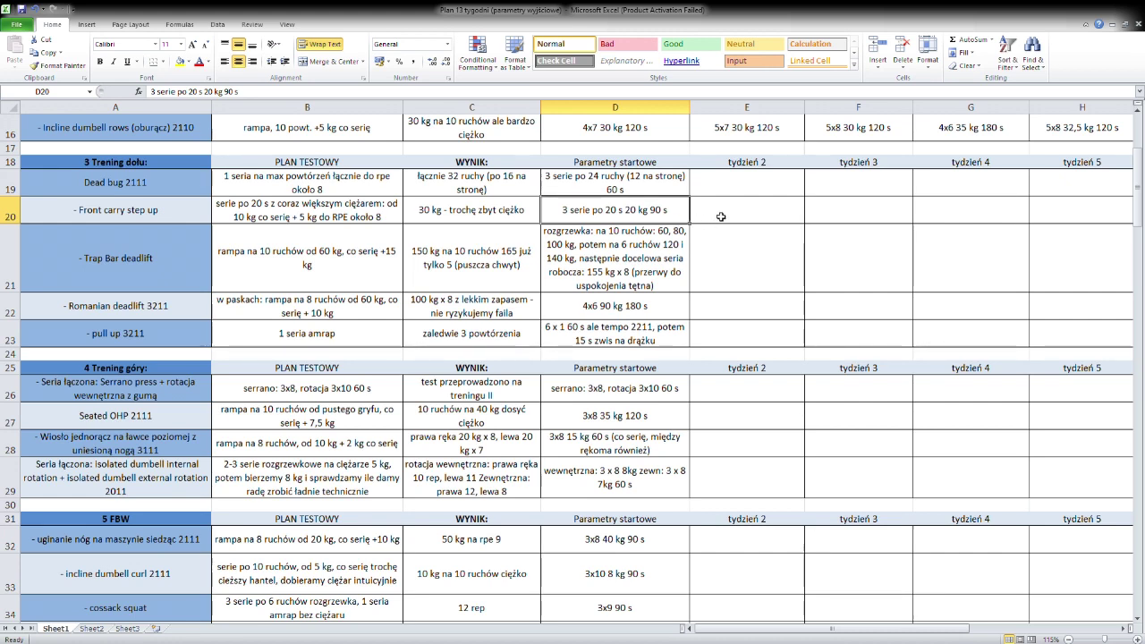
{"action": "key", "text": "ctrl+c"}
{"action": "left_click", "coordinate": [726, 213]}
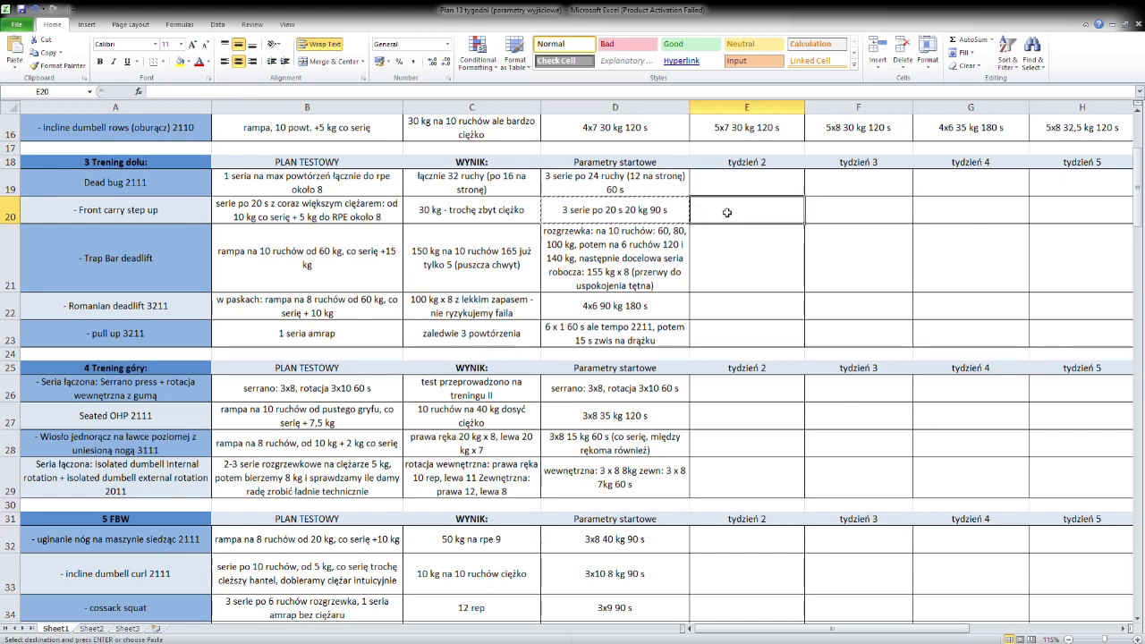
{"action": "key", "text": "ctrl+v"}
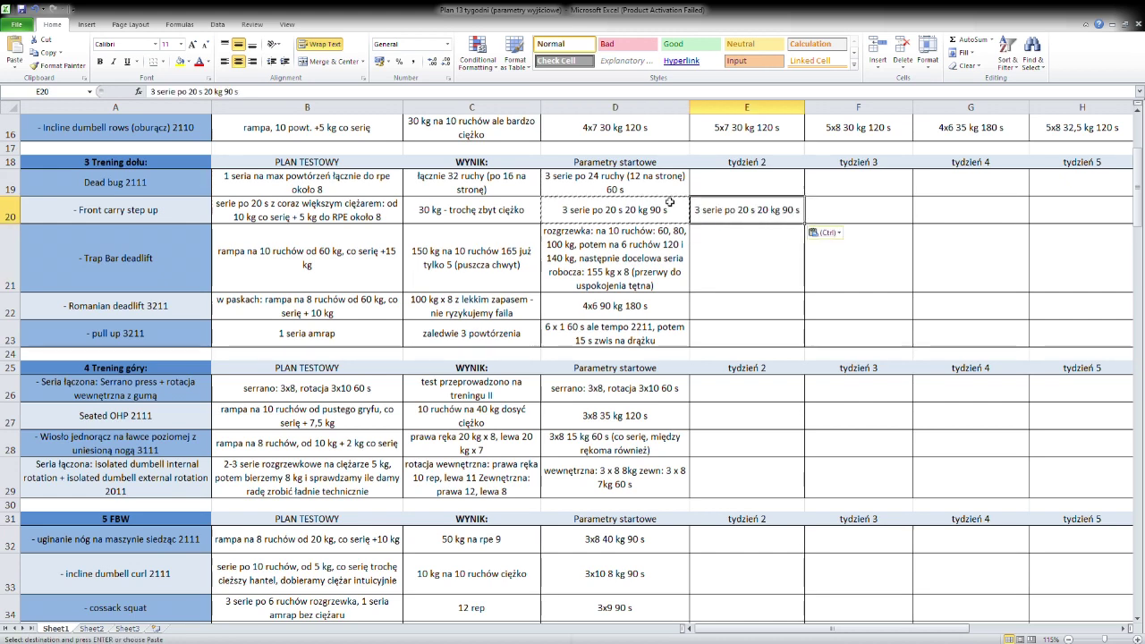
{"action": "left_click", "coordinate": [197, 92]}
{"action": "key", "text": "BackSpace"}
{"action": "type", "text": "5"}
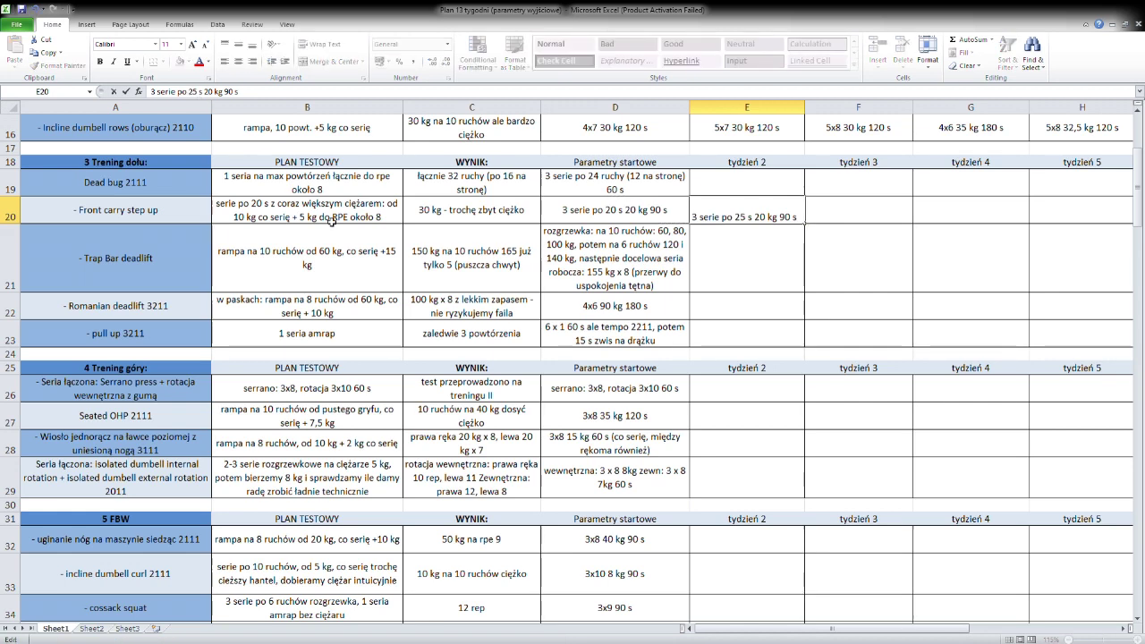
{"action": "left_click", "coordinate": [849, 223]}
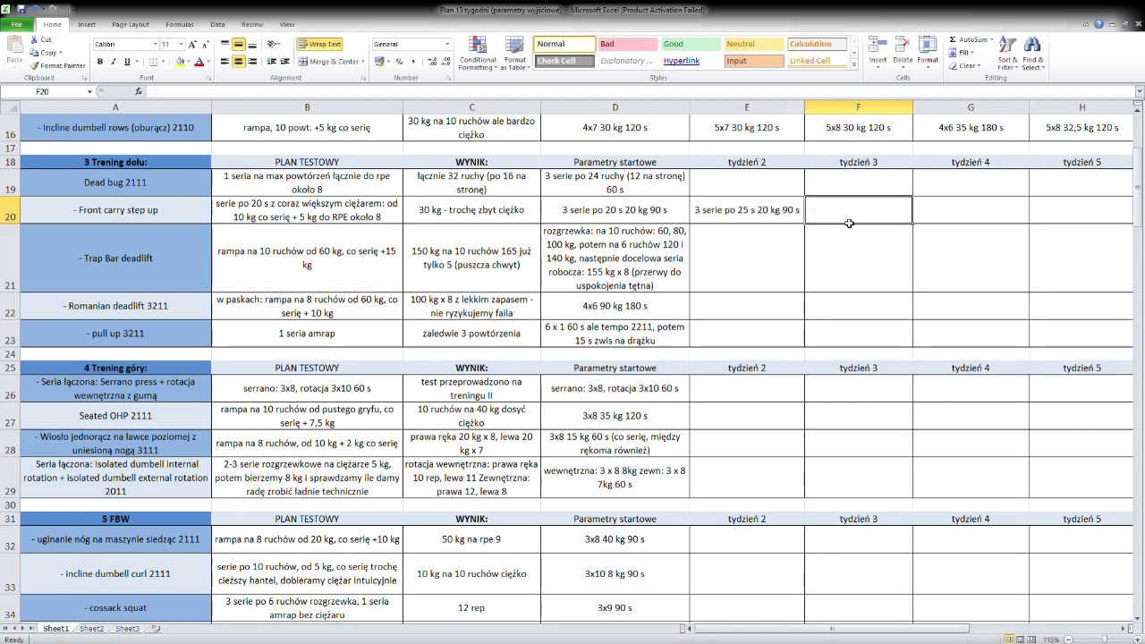
Copy the Front carry step up starting parameters to tydzień 3 and change them to 3 serie po 20 s 22,5 kg 90 s.
{"action": "key", "text": "Left"}
{"action": "key", "text": "Left"}
{"action": "key", "text": "ctrl+c"}
{"action": "key", "text": "Right"}
{"action": "key", "text": "Right"}
{"action": "key", "text": "ctrl+v"}
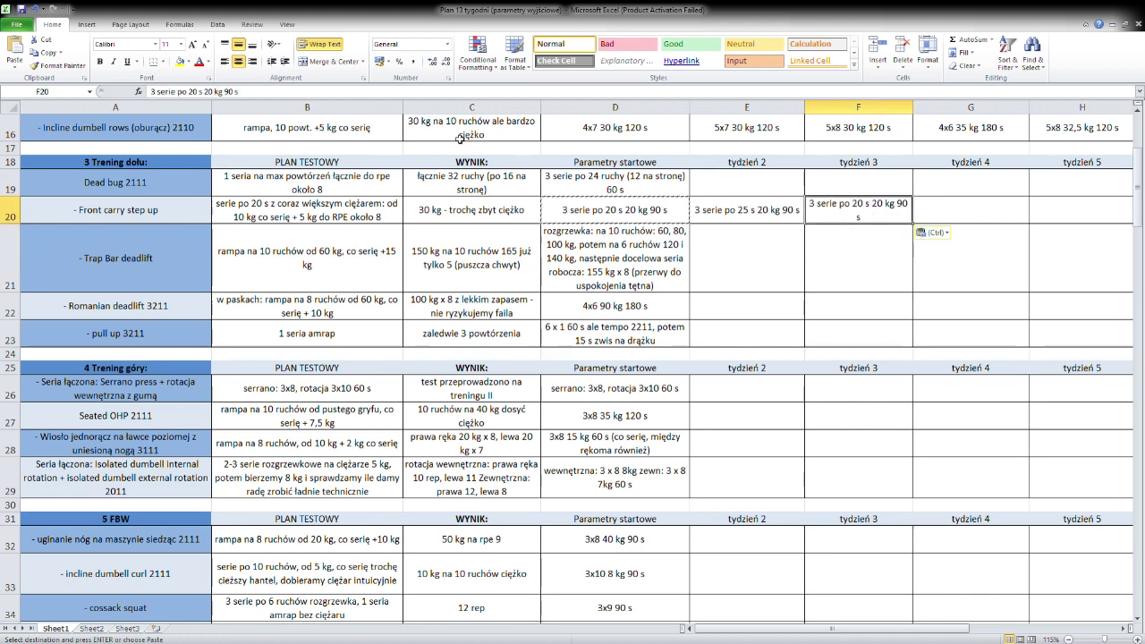
{"action": "left_click", "coordinate": [201, 92]}
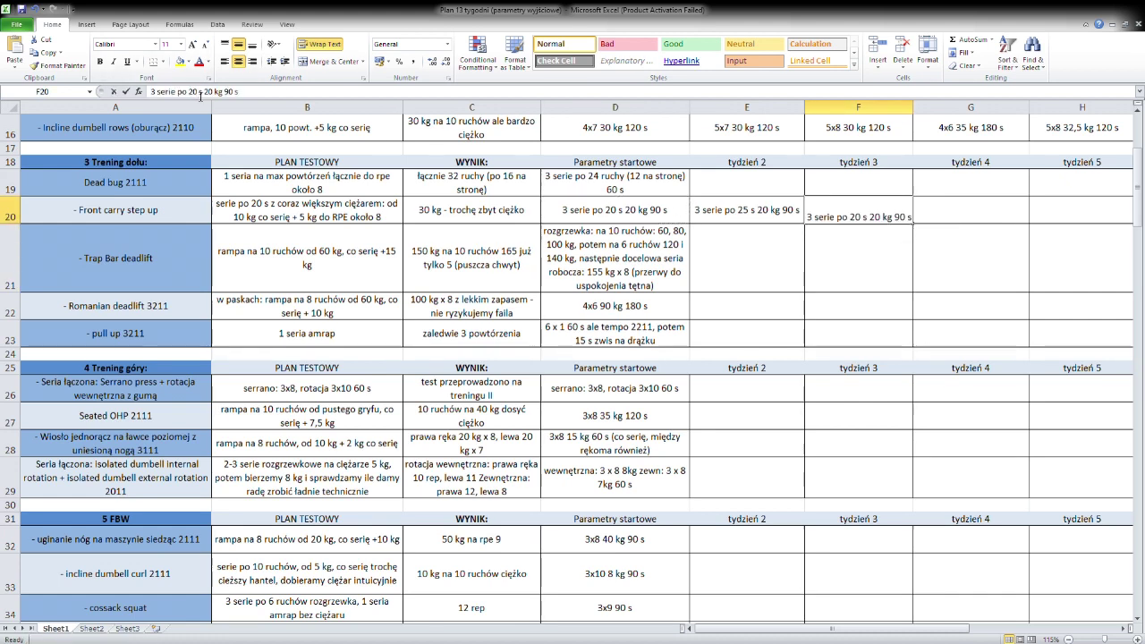
{"action": "left_click", "coordinate": [216, 93]}
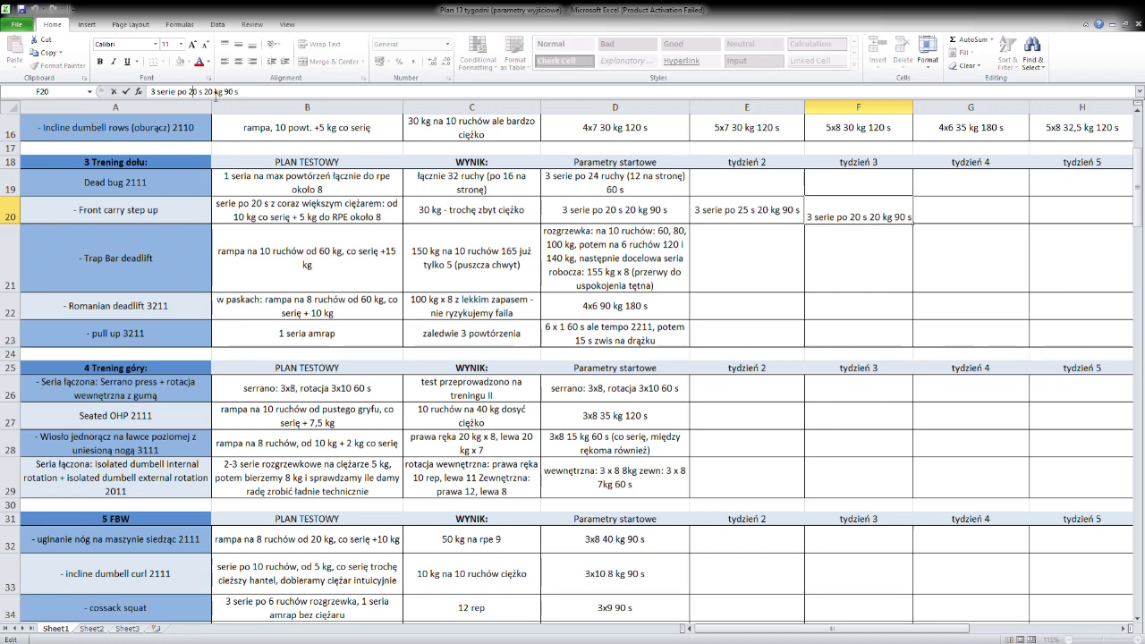
{"action": "key", "text": "BackSpace"}
{"action": "type", "text": "2,5"}
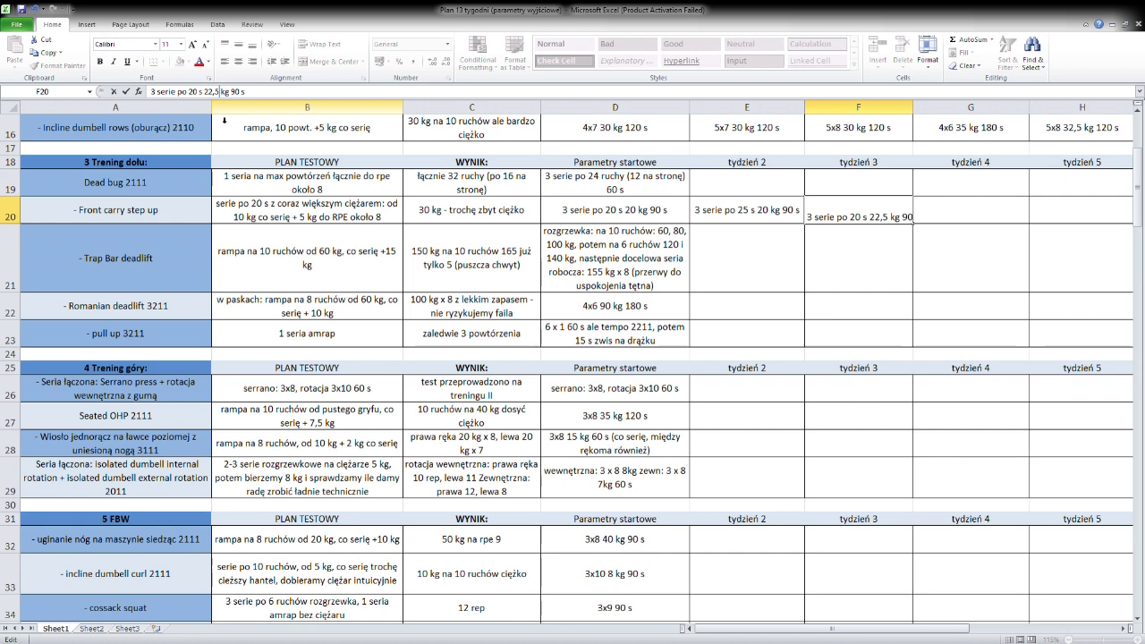
{"action": "key", "text": "Return"}
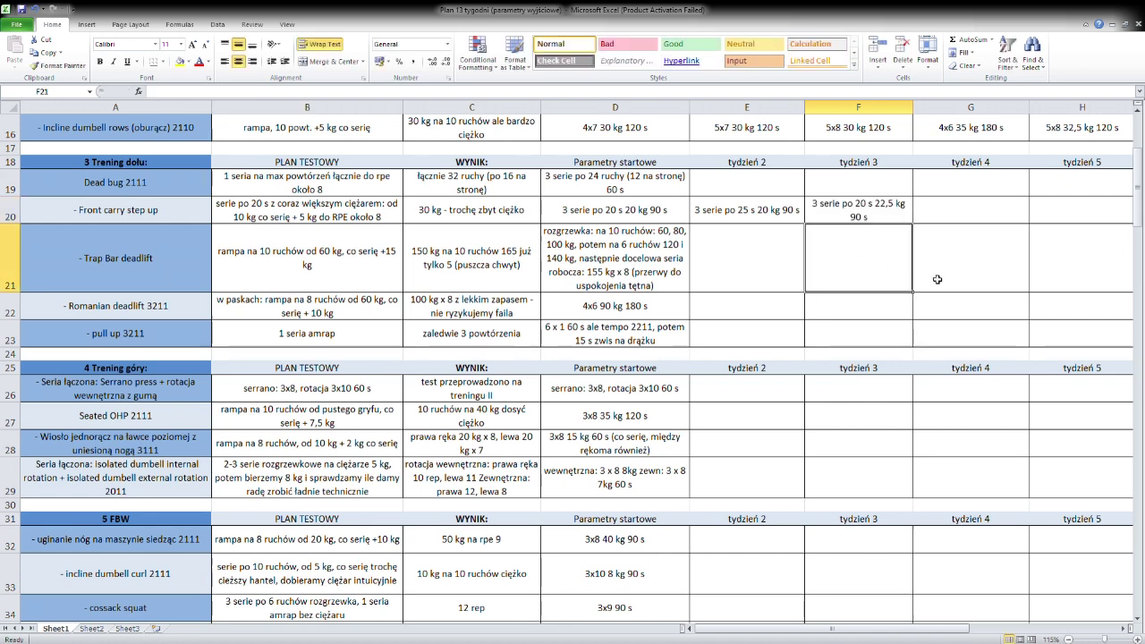
Copy the Front carry step up entry from tydzień 3 to tydzień 4 and change it to 3 serie po 25 s 22,5 kg 90 s.
{"action": "left_click", "coordinate": [879, 218]}
{"action": "key", "text": "ctrl+c"}
{"action": "left_click", "coordinate": [980, 219]}
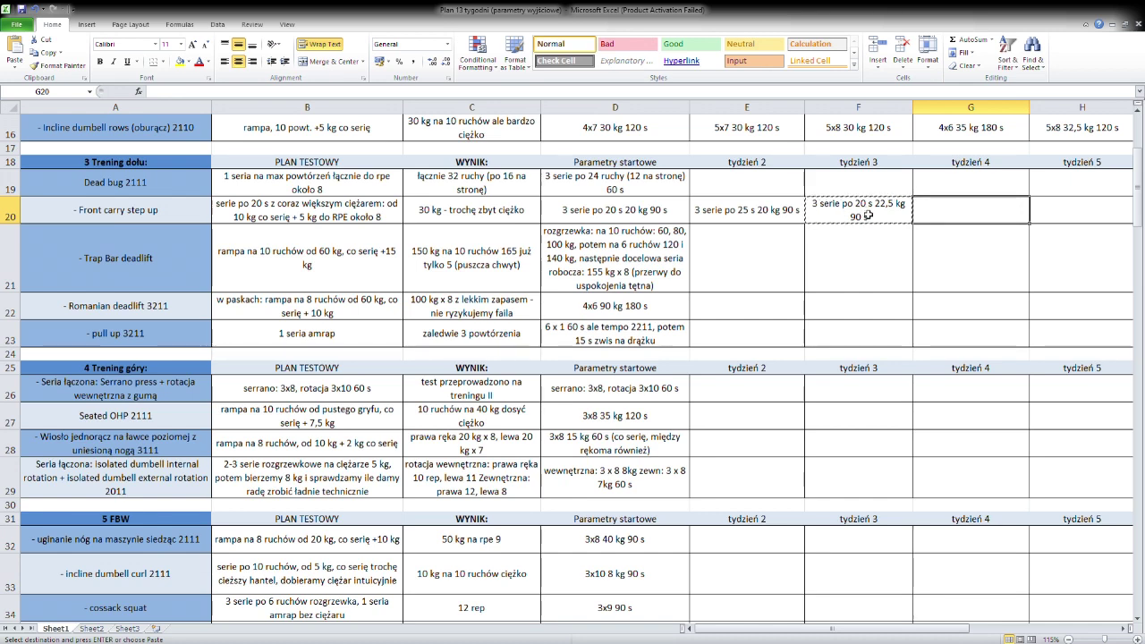
{"action": "key", "text": "ctrl+v"}
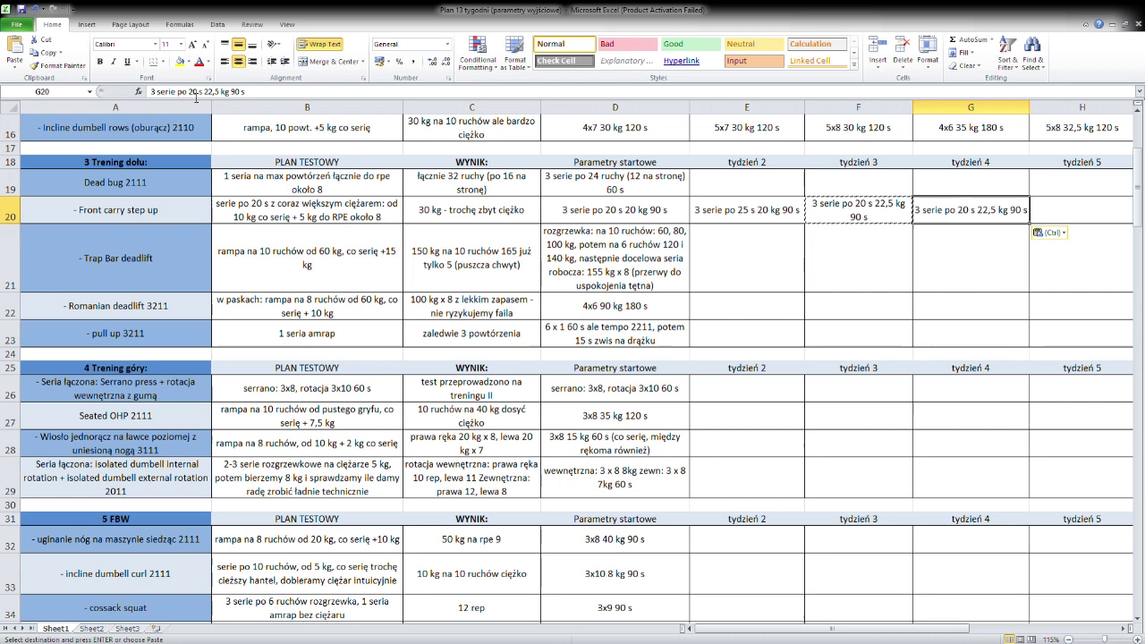
{"action": "left_click_drag", "start_coordinate": [191, 91], "coordinate": [198, 92]}
{"action": "type", "text": "5"}
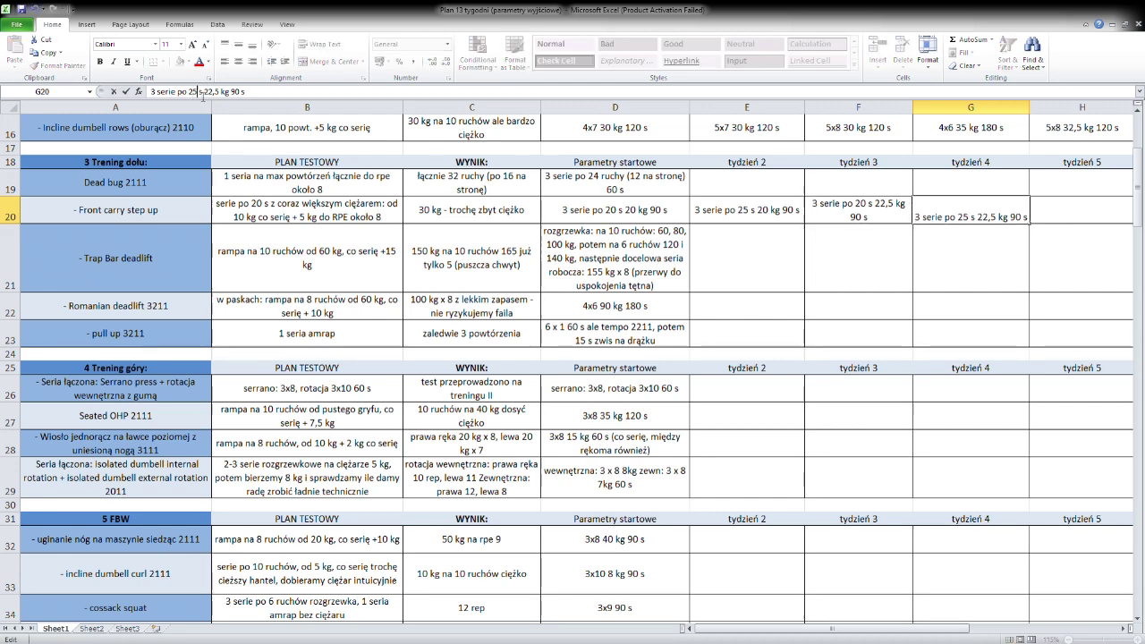
{"action": "key", "text": "Return"}
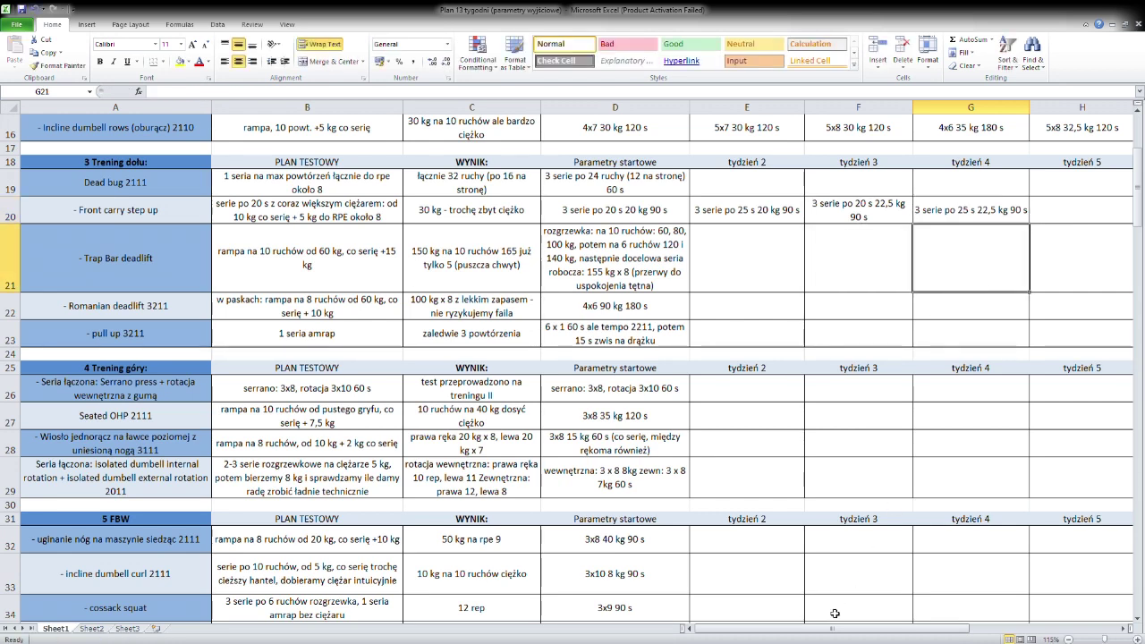
Copy the Front carry step up entry from tydzień 4 to tydzień 5.
{"action": "left_click_drag", "start_coordinate": [834, 629], "coordinate": [878, 629]}
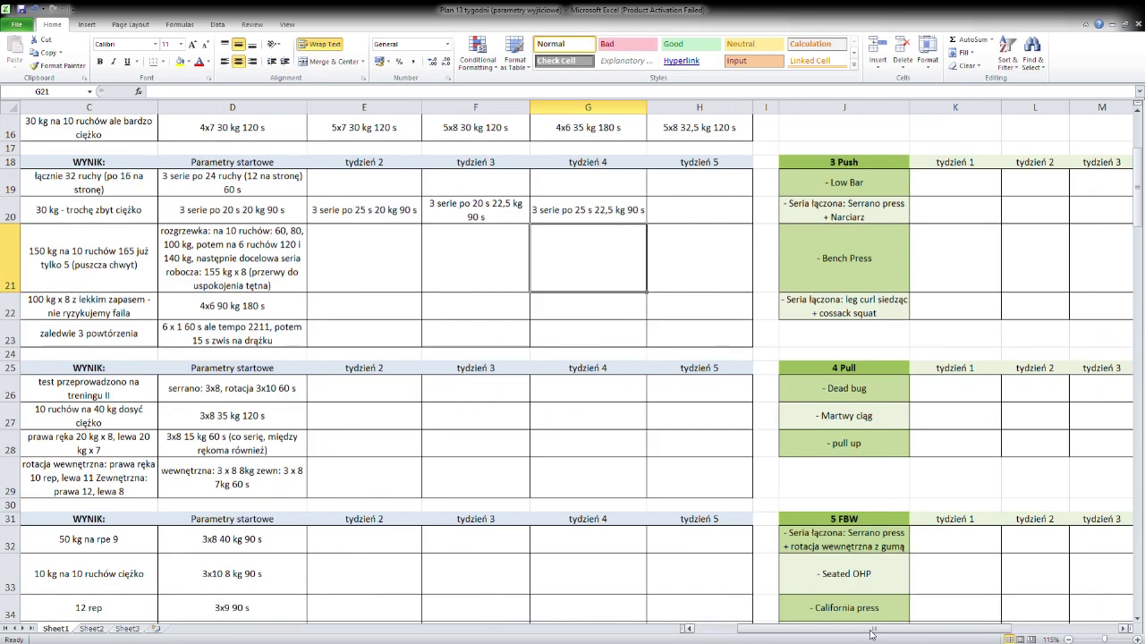
{"action": "left_click", "coordinate": [585, 217]}
{"action": "key", "text": "ctrl+c"}
{"action": "left_click", "coordinate": [704, 217]}
{"action": "key", "text": "ctrl+v"}
{"action": "key", "text": "Down"}
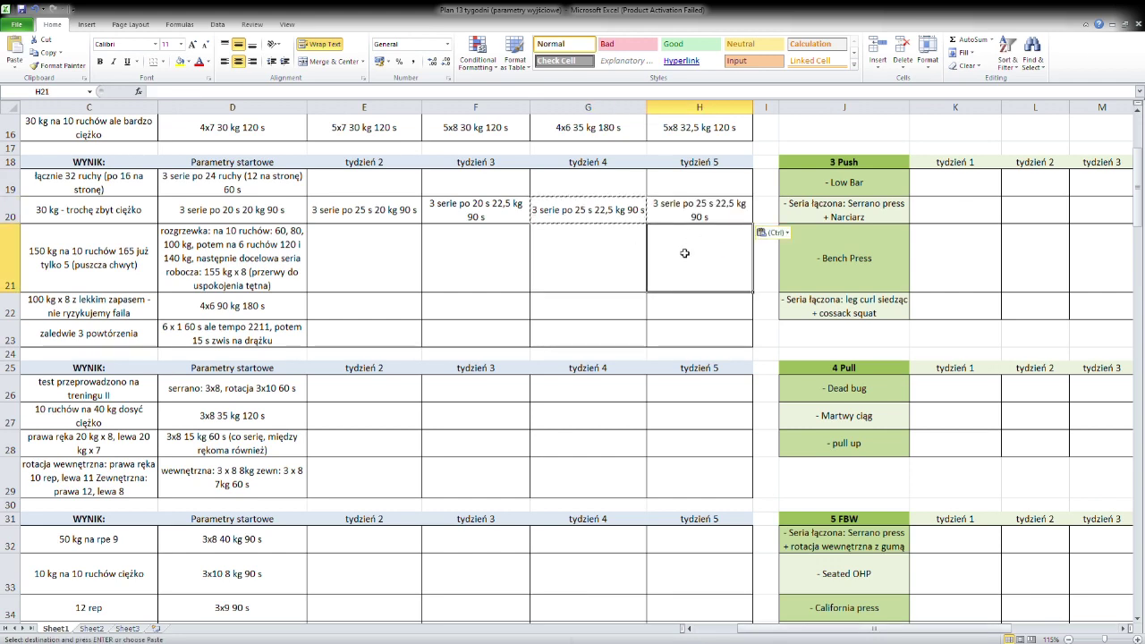
Change the Front carry step up entry in tydzień 5 to 3 serie po 20 s 25 kg 90 s.
{"action": "left_click", "coordinate": [715, 218]}
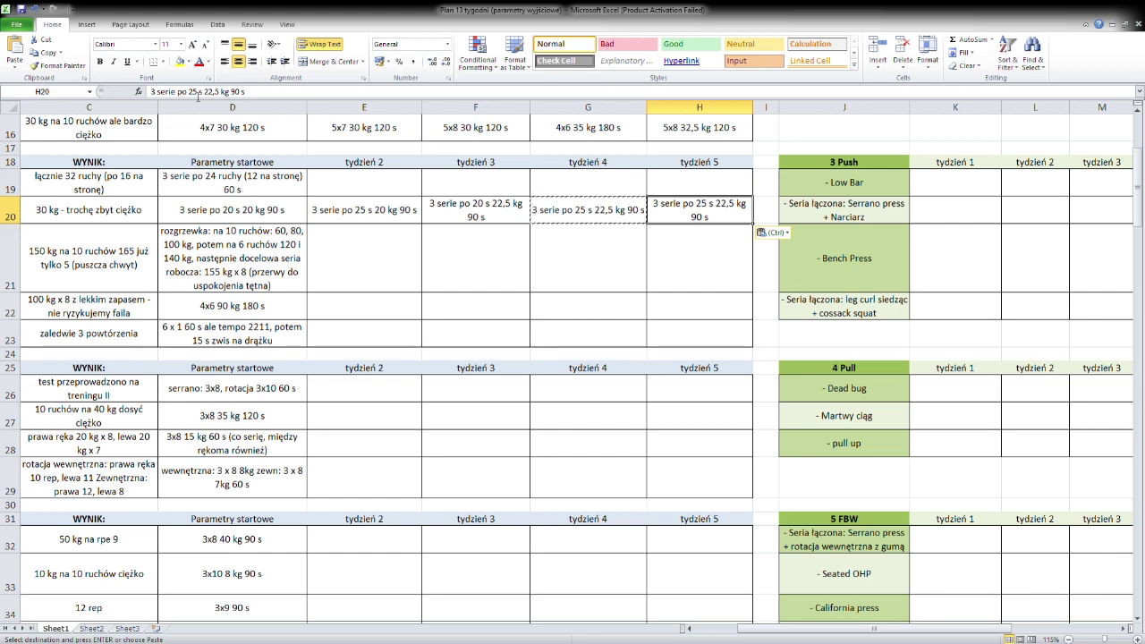
{"action": "left_click", "coordinate": [196, 92]}
{"action": "key", "text": "BackSpace"}
{"action": "type", "text": "0"}
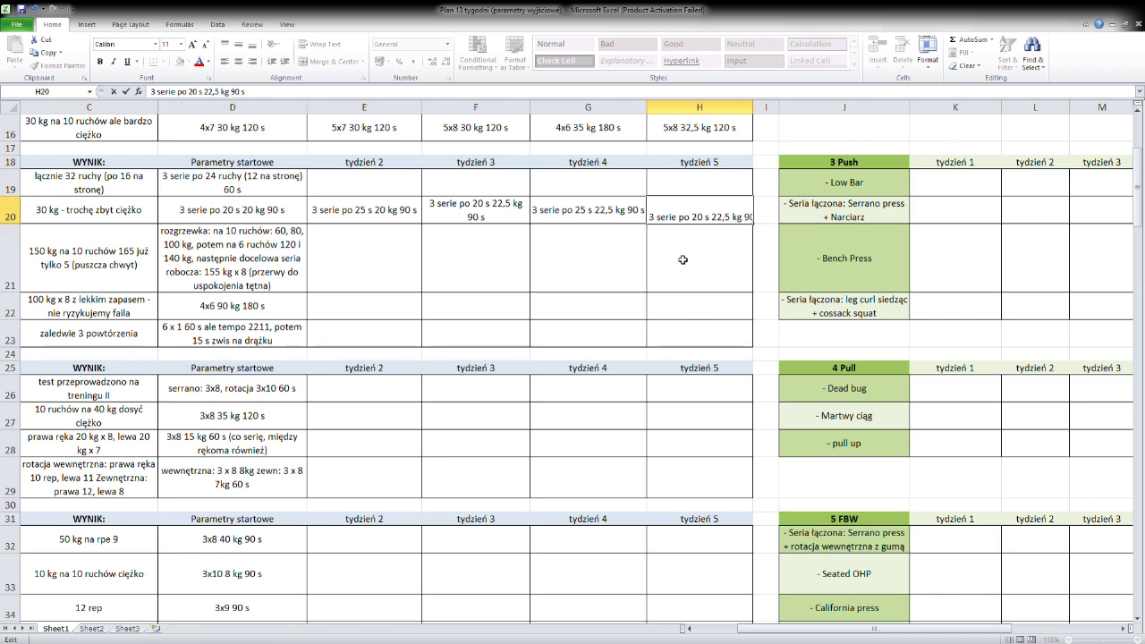
{"action": "key", "text": "Return"}
{"action": "left_click", "coordinate": [696, 215]}
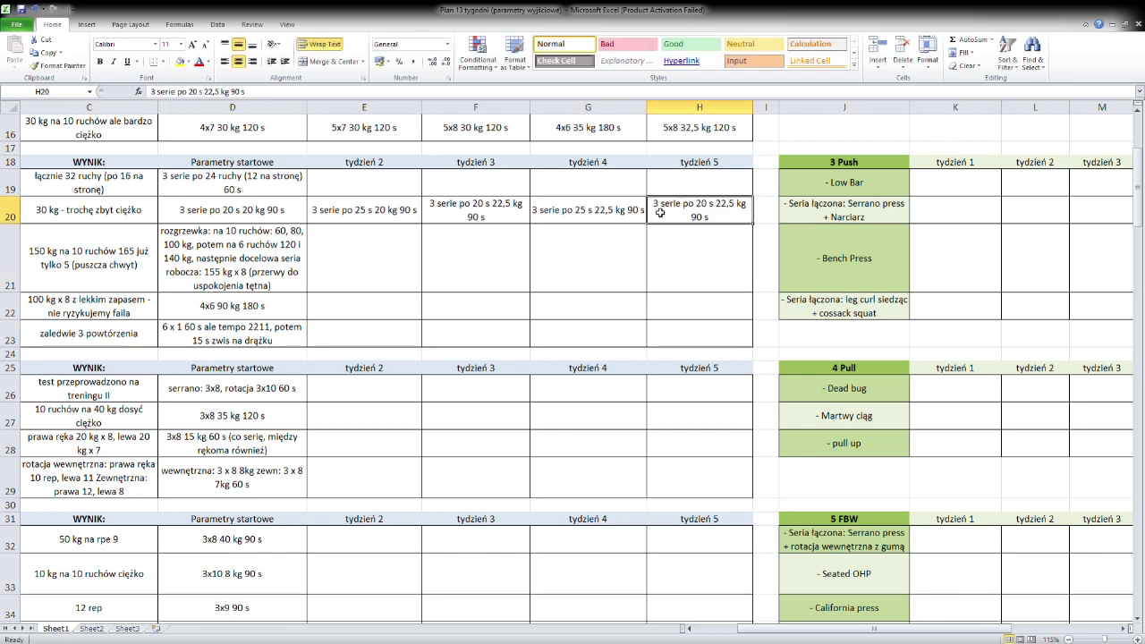
{"action": "left_click", "coordinate": [223, 92]}
{"action": "key", "text": "BackSpace"}
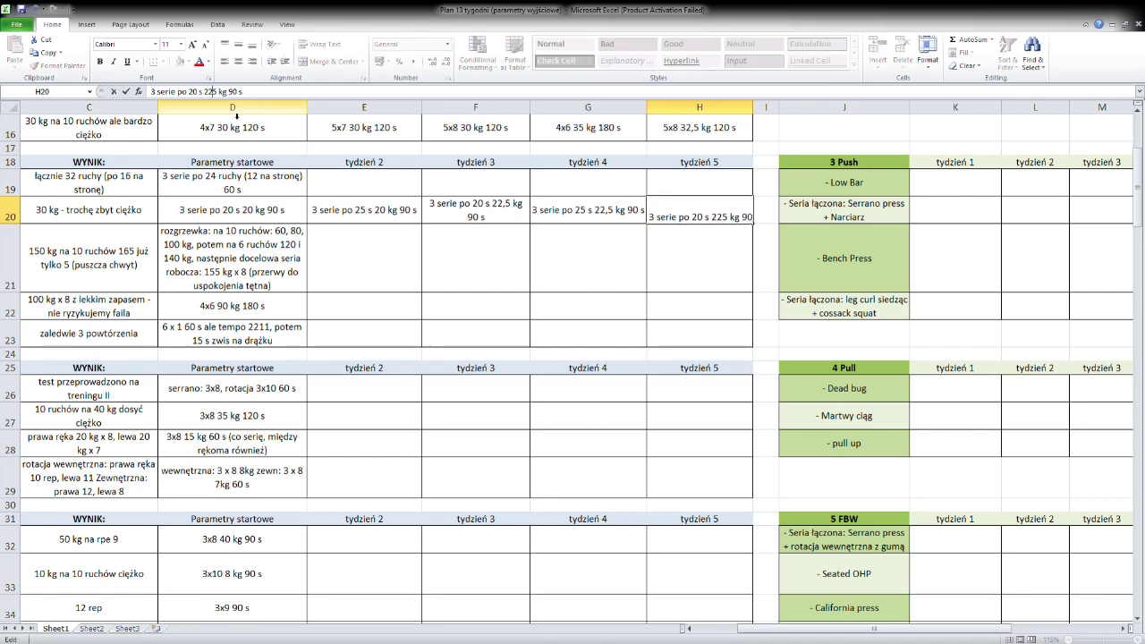
{"action": "key", "text": "BackSpace"}
{"action": "left_click", "coordinate": [739, 281]}
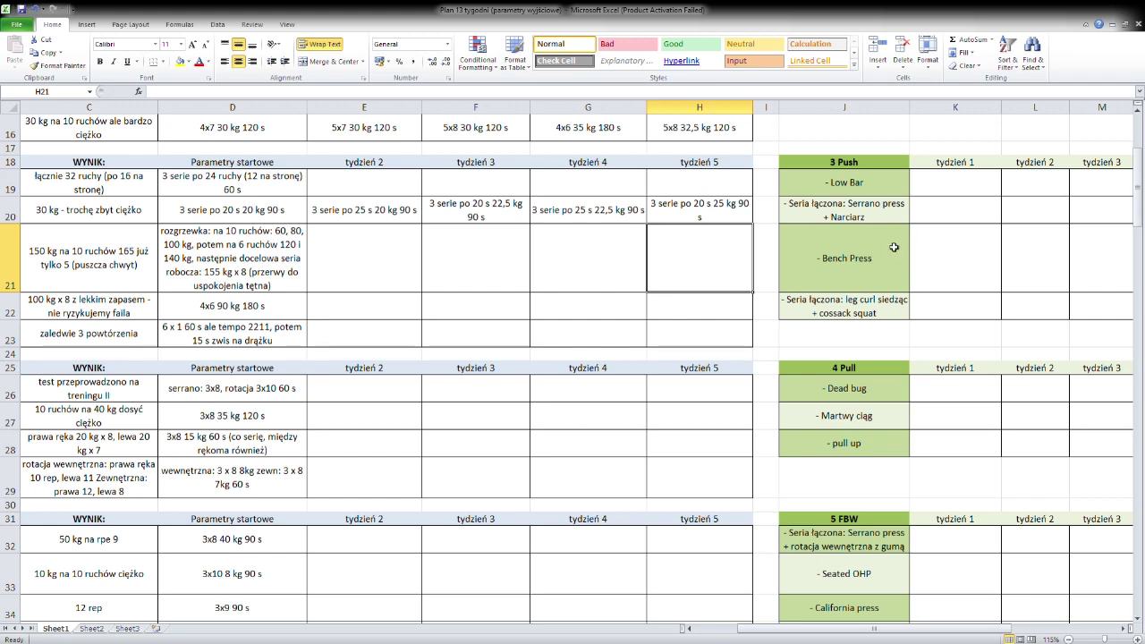
Review the exercises, test results and starting parameters in the 3 Trening dołu, 4 Trening góry and 5 FBW blocks.
{"action": "left_click", "coordinate": [642, 266]}
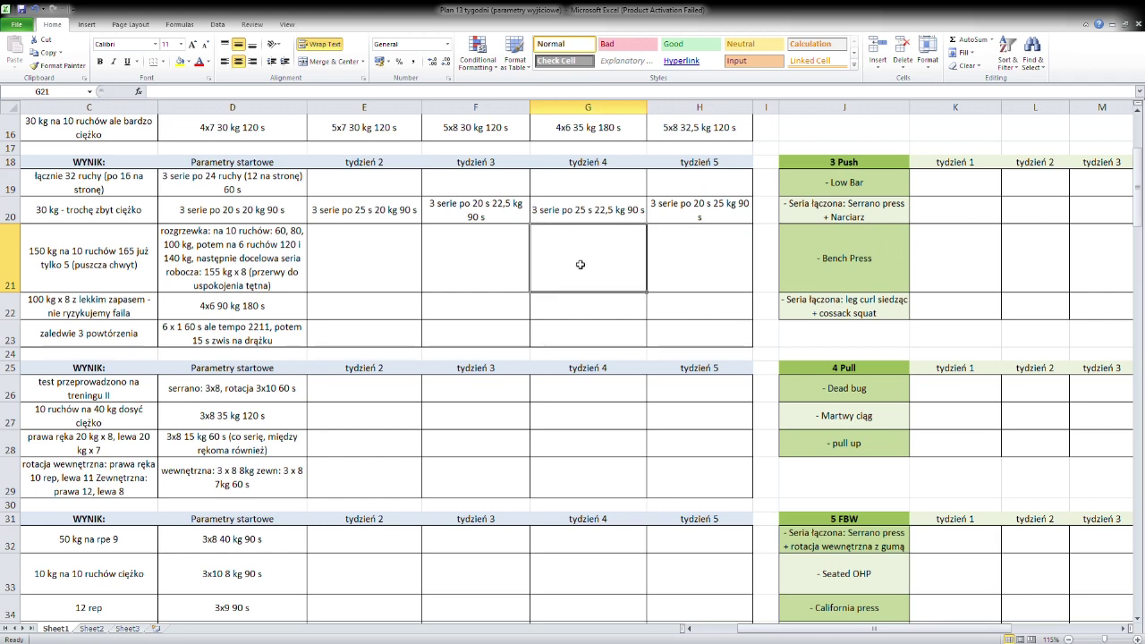
{"action": "left_click", "coordinate": [509, 256]}
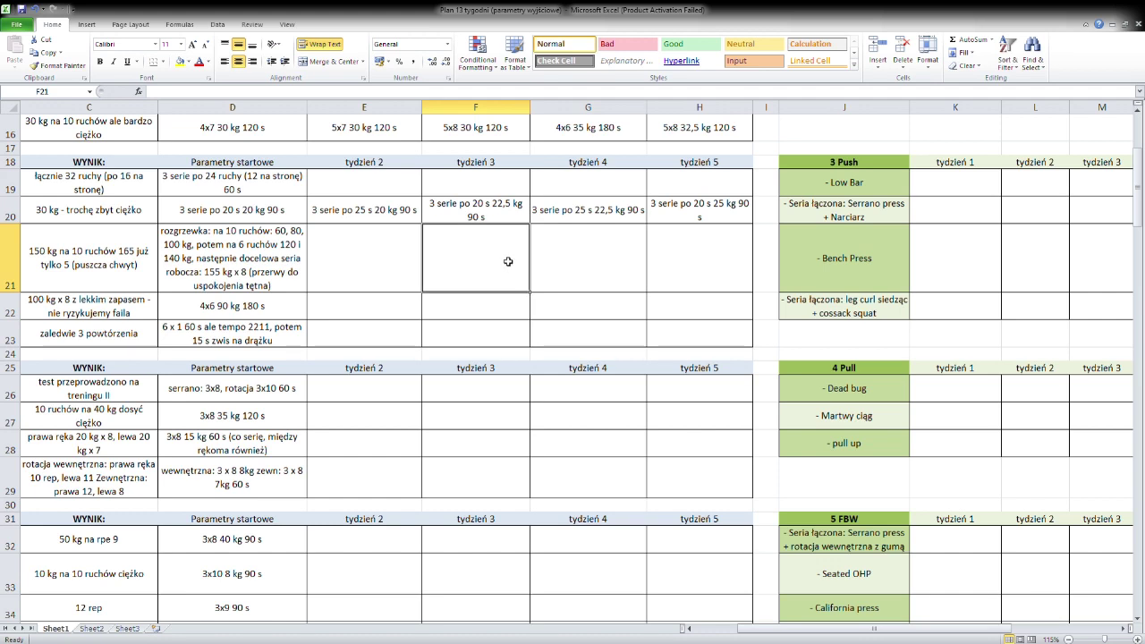
{"action": "left_click", "coordinate": [558, 224]}
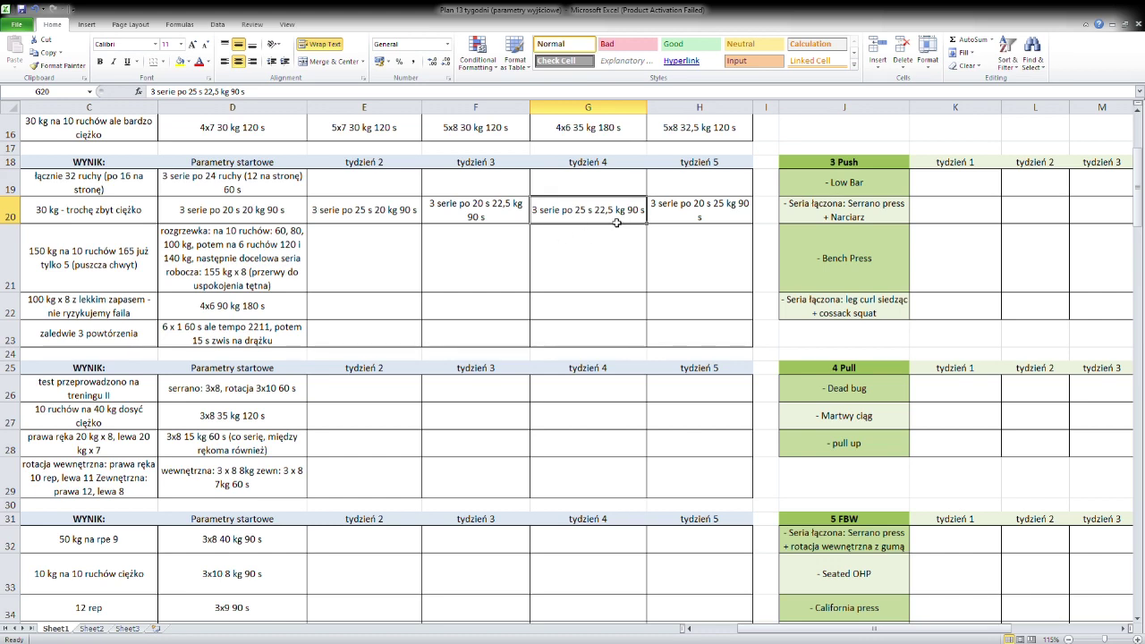
{"action": "left_click", "coordinate": [648, 221]}
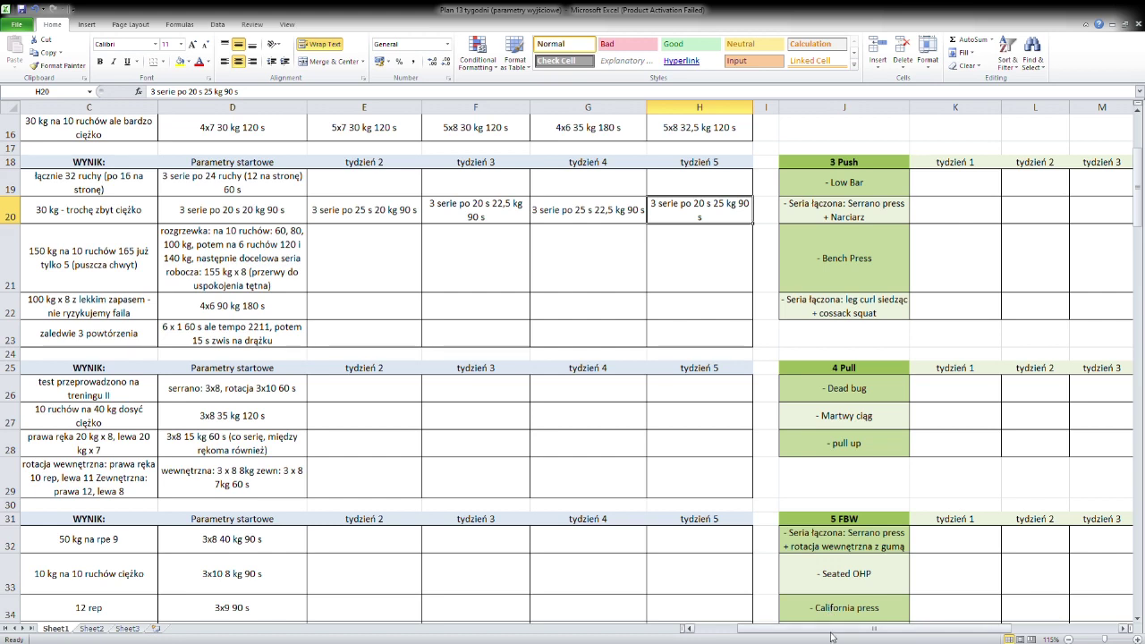
{"action": "left_click_drag", "start_coordinate": [833, 631], "coordinate": [806, 632]}
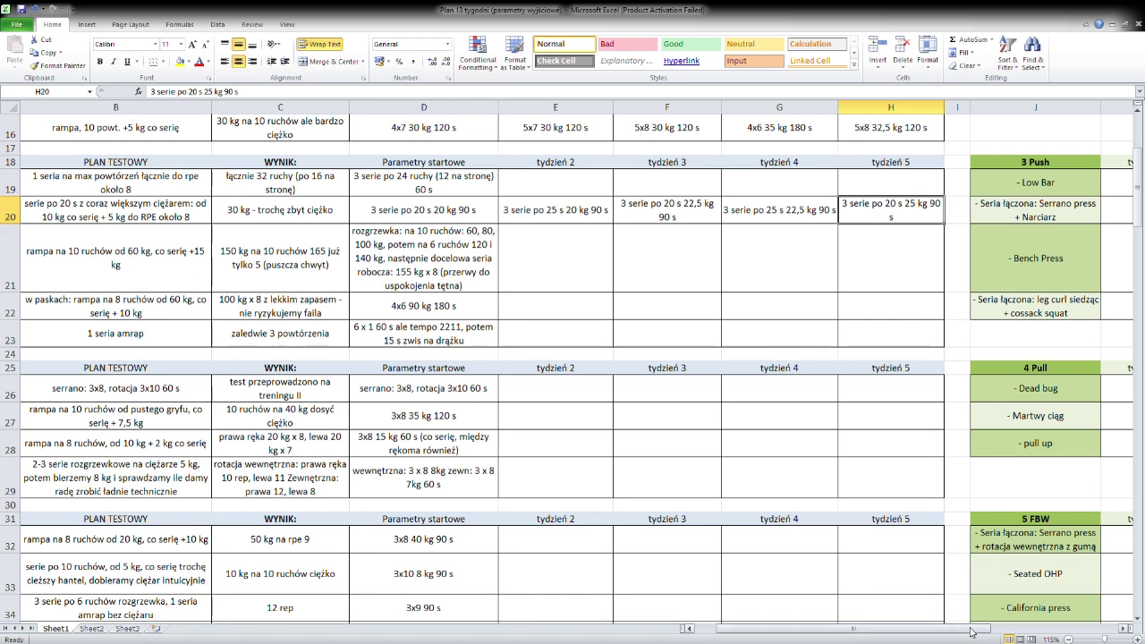
{"action": "left_click_drag", "start_coordinate": [970, 632], "coordinate": [953, 632]}
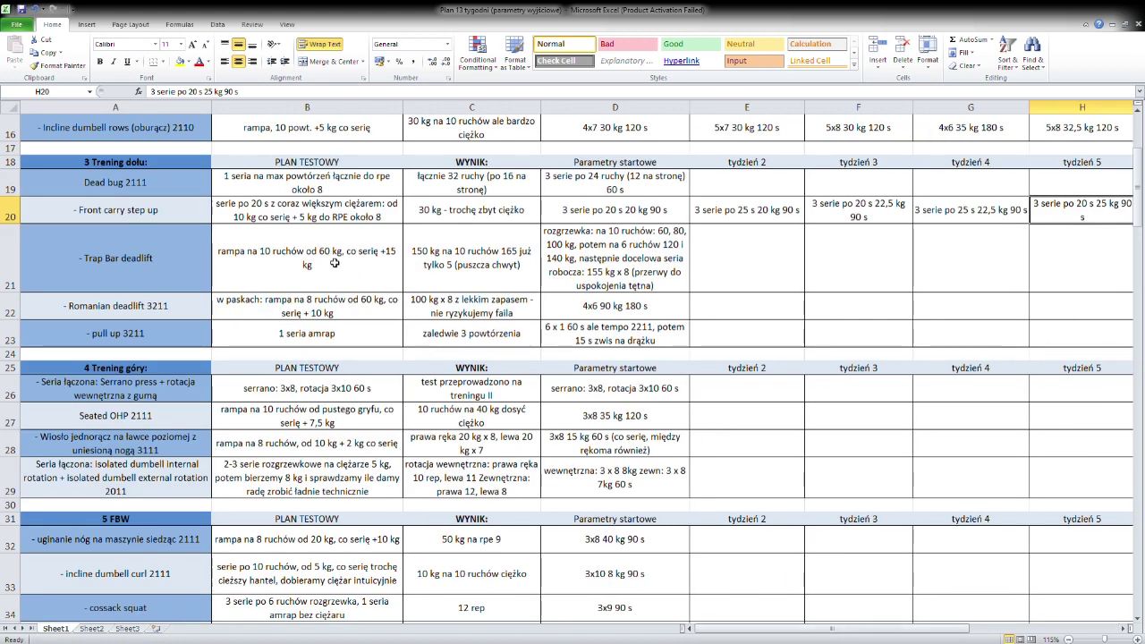
{"action": "left_click", "coordinate": [679, 277]}
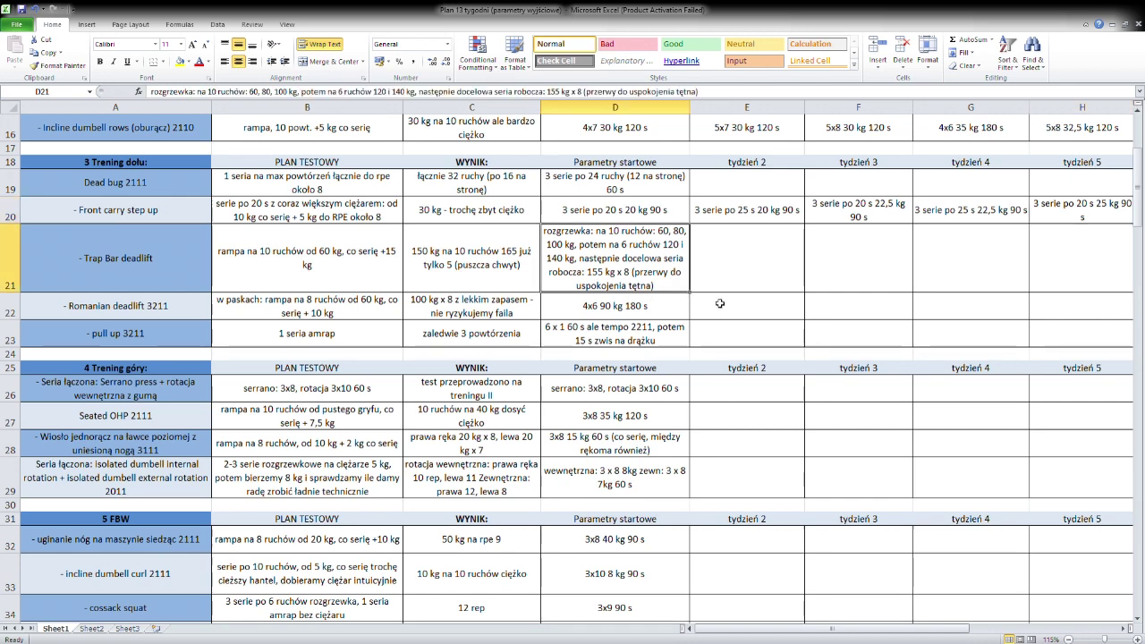
{"action": "left_click", "coordinate": [742, 286]}
{"action": "left_click", "coordinate": [675, 317]}
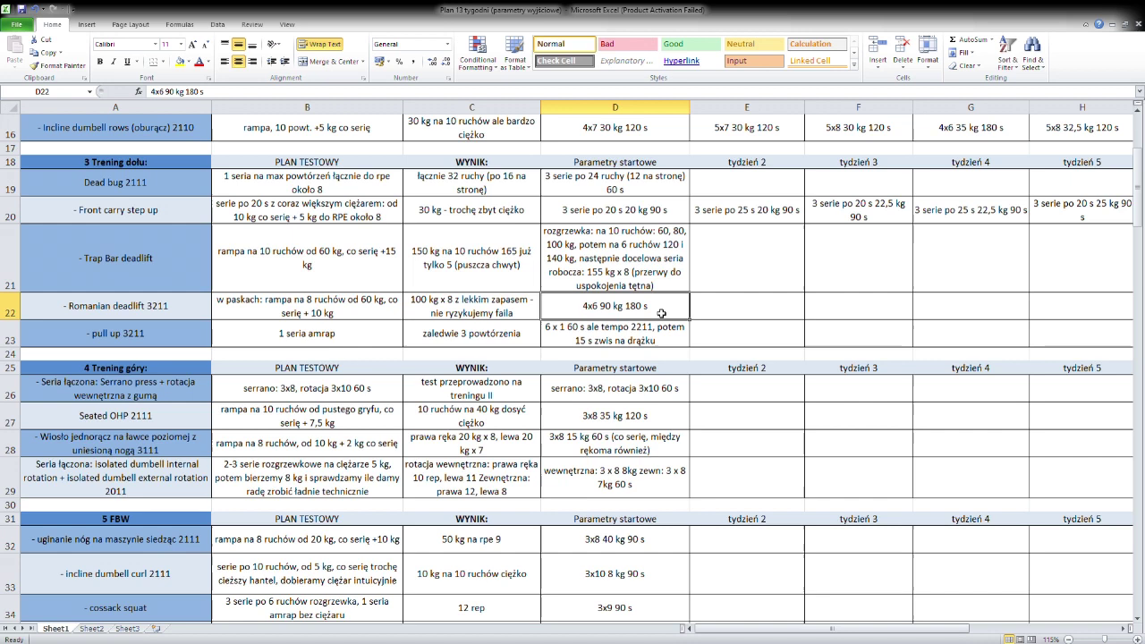
{"action": "scroll", "coordinate": [660, 313], "scroll_direction": "down", "scroll_amount": 2}
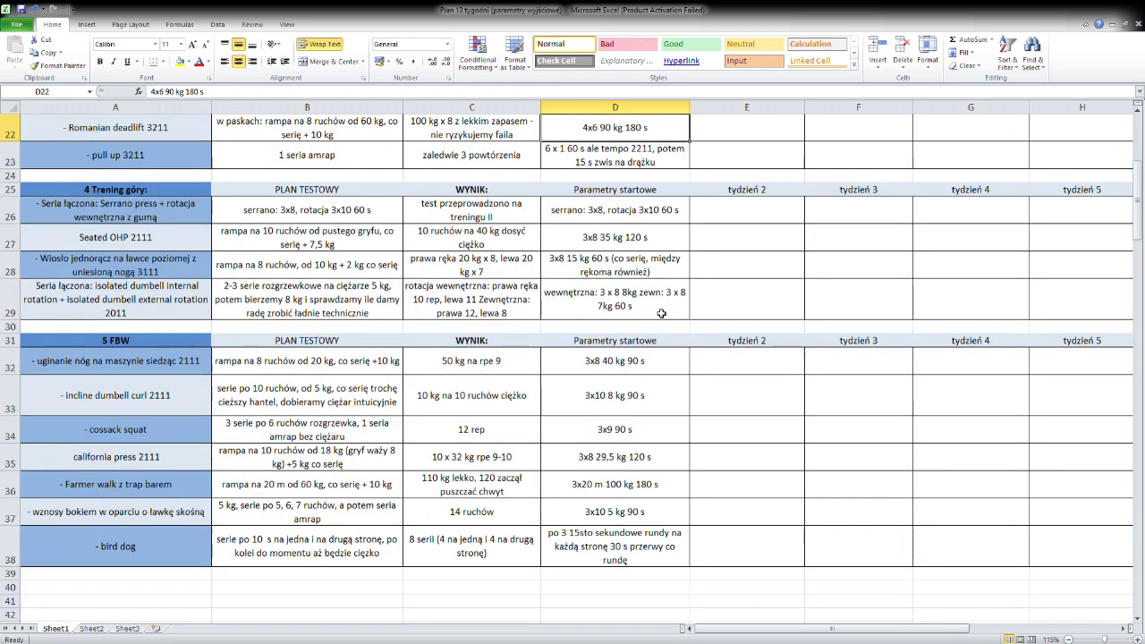
{"action": "scroll", "coordinate": [661, 313], "scroll_direction": "up", "scroll_amount": 1}
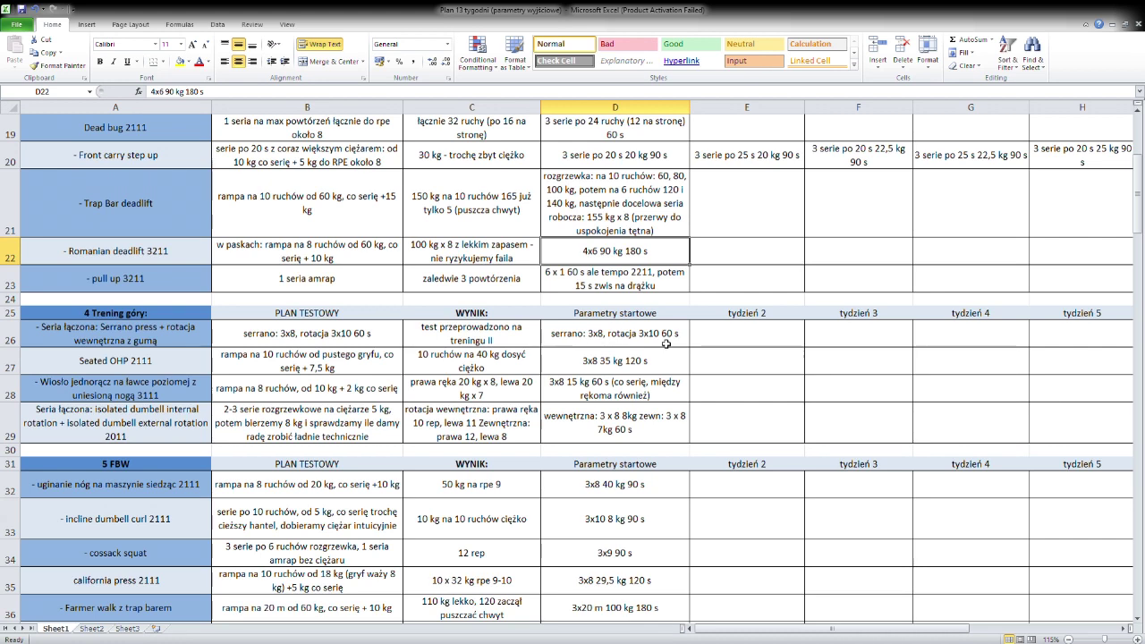
{"action": "scroll", "coordinate": [666, 345], "scroll_direction": "down", "scroll_amount": 1}
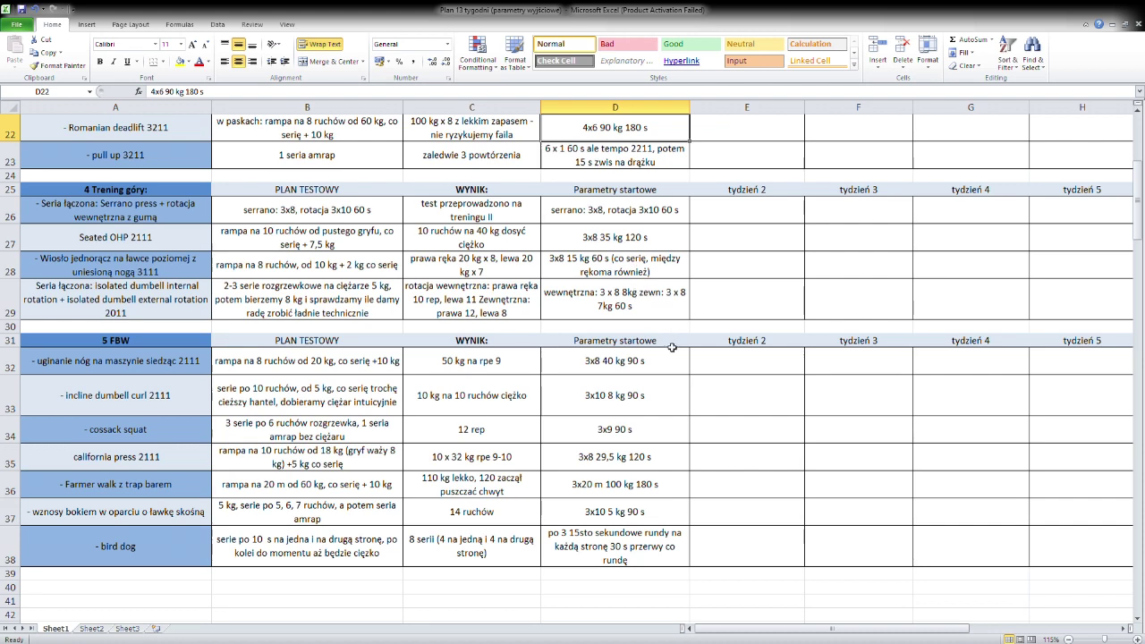
{"action": "scroll", "coordinate": [672, 452], "scroll_direction": "down", "scroll_amount": 1}
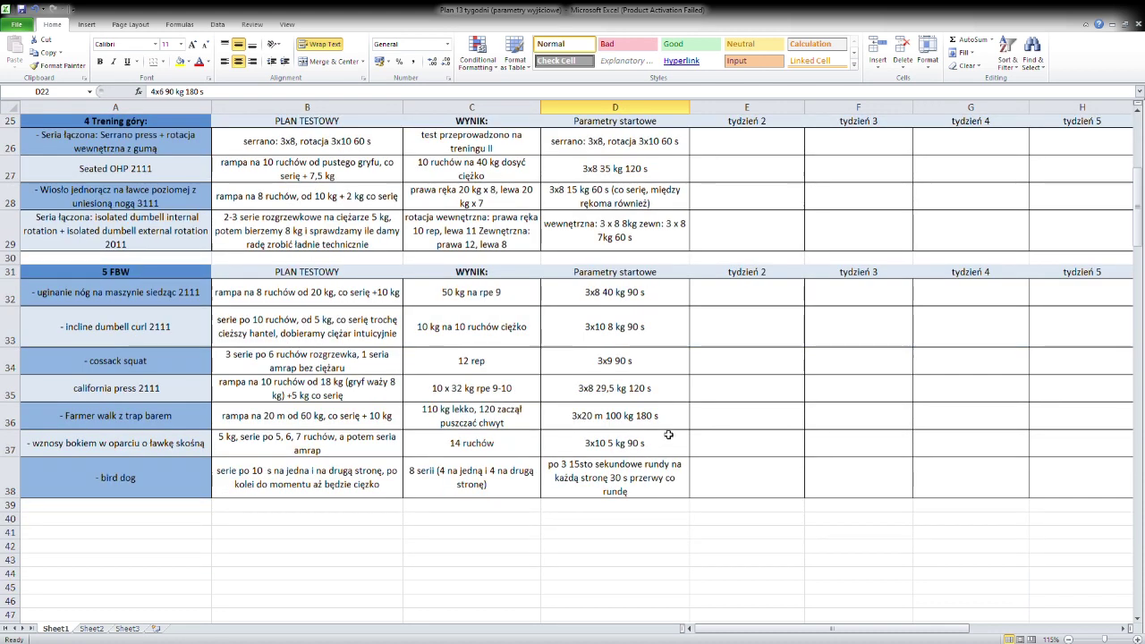
Copy the incline dumbell curl starting parameters, 3x10 8 kg 90 s, to tydzień 2 and tydzień 3.
{"action": "left_click", "coordinate": [664, 340]}
{"action": "left_click", "coordinate": [721, 340]}
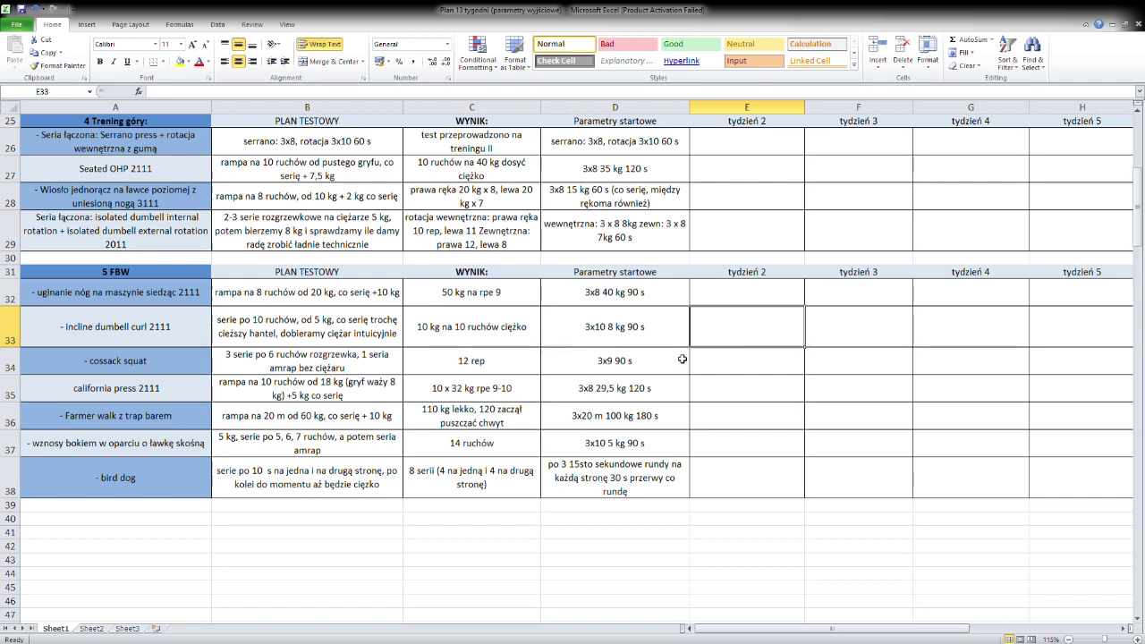
{"action": "left_click", "coordinate": [667, 339]}
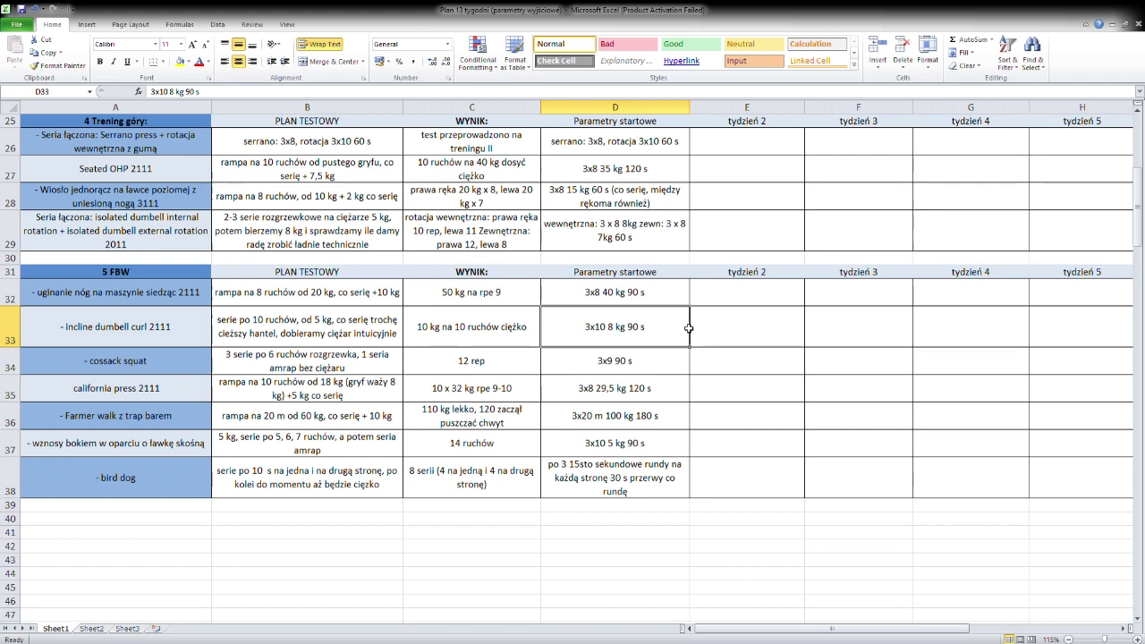
{"action": "left_click", "coordinate": [739, 333]}
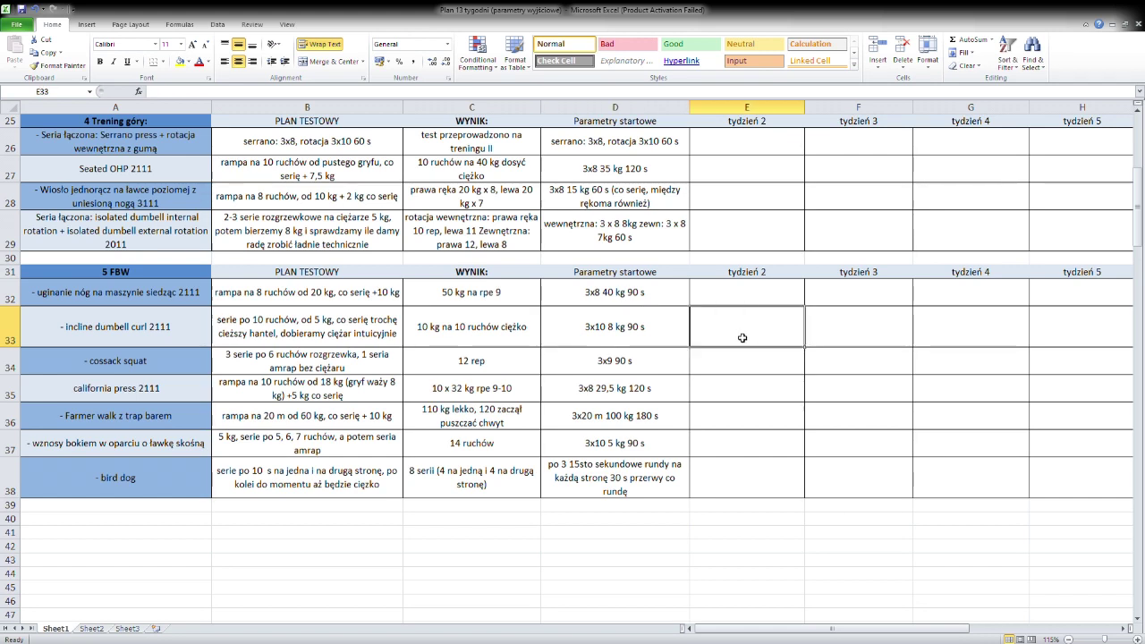
{"action": "left_click", "coordinate": [669, 334]}
{"action": "key", "text": "ctrl+c"}
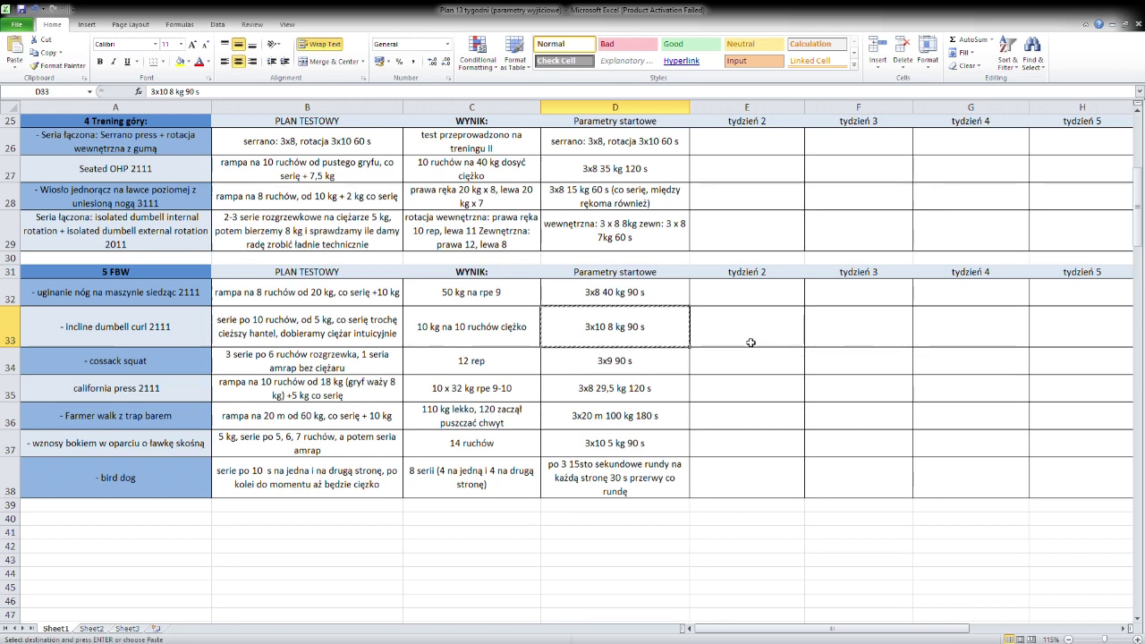
{"action": "left_click", "coordinate": [749, 340]}
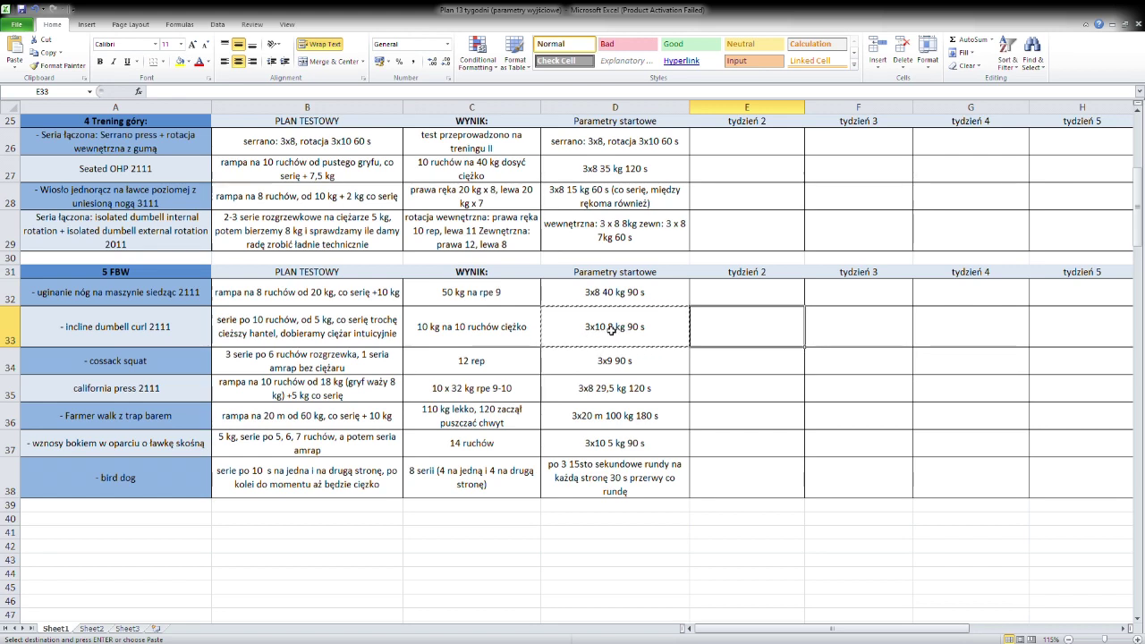
{"action": "key", "text": "ctrl+v"}
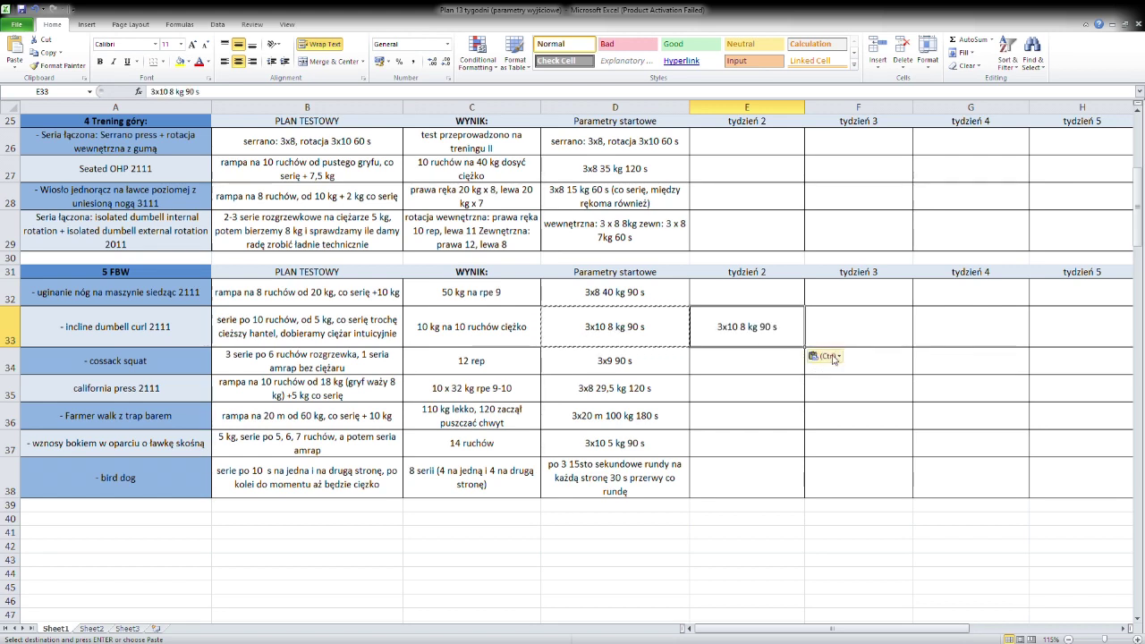
{"action": "left_click", "coordinate": [866, 336]}
{"action": "key", "text": "ctrl+v"}
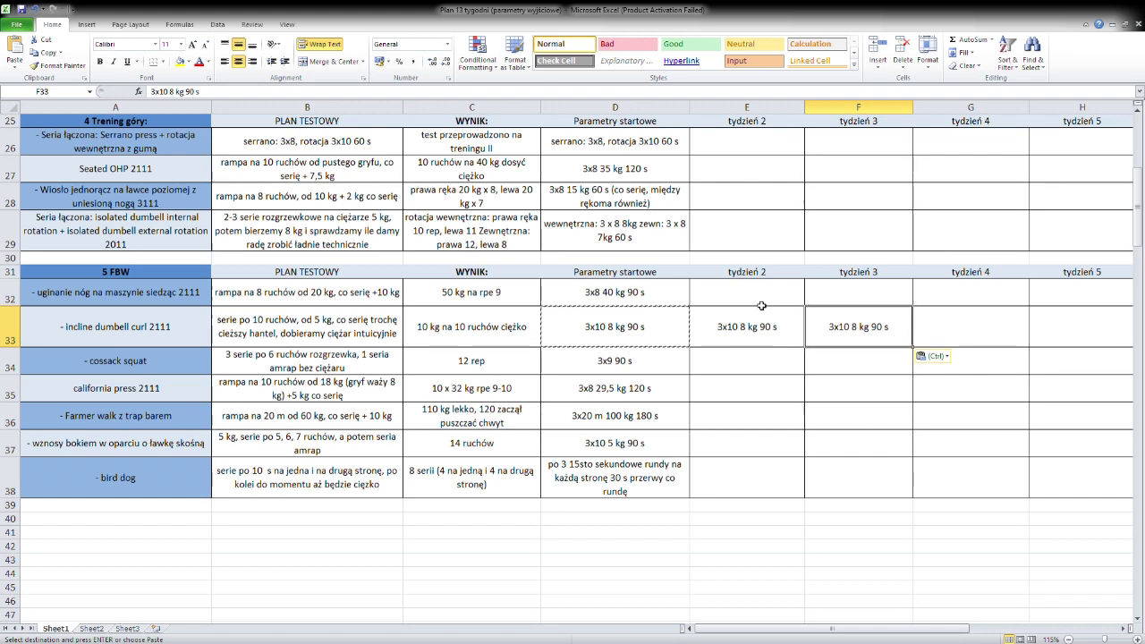
Change the incline dumbell curl entry in tydzień 3 to 3x11 8 kg 90 s.
{"action": "left_click", "coordinate": [166, 92]}
{"action": "key", "text": "BackSpace"}
{"action": "type", "text": "1"}
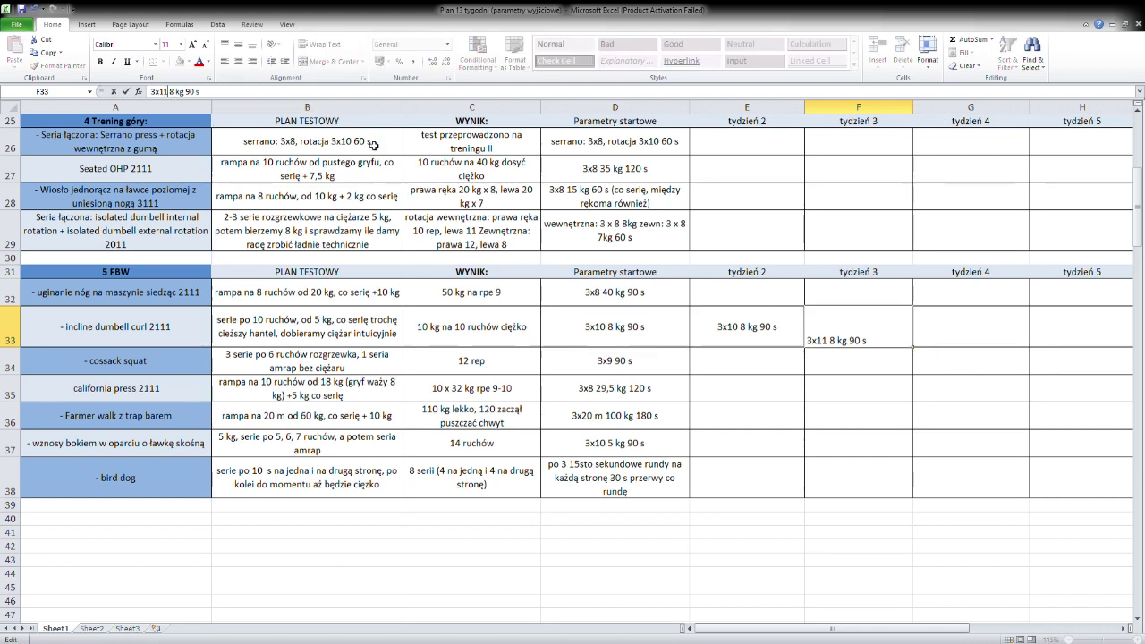
Change the incline dumbell curl entry in tydzień 2 to 3x11 8 kg 90 s.
{"action": "left_click", "coordinate": [750, 320]}
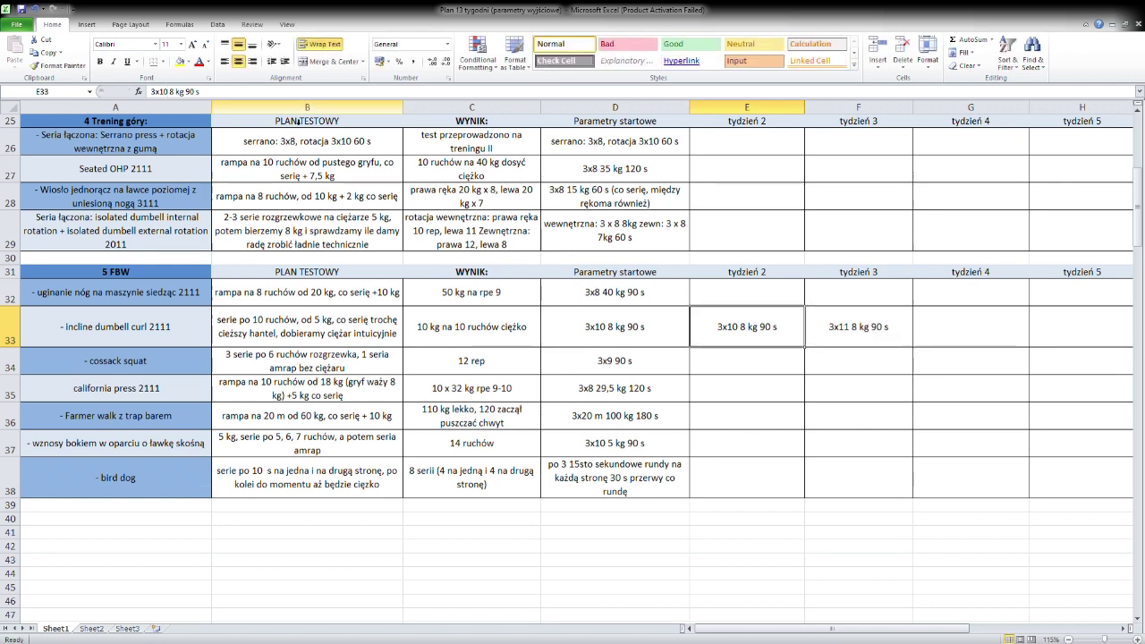
{"action": "left_click", "coordinate": [170, 93]}
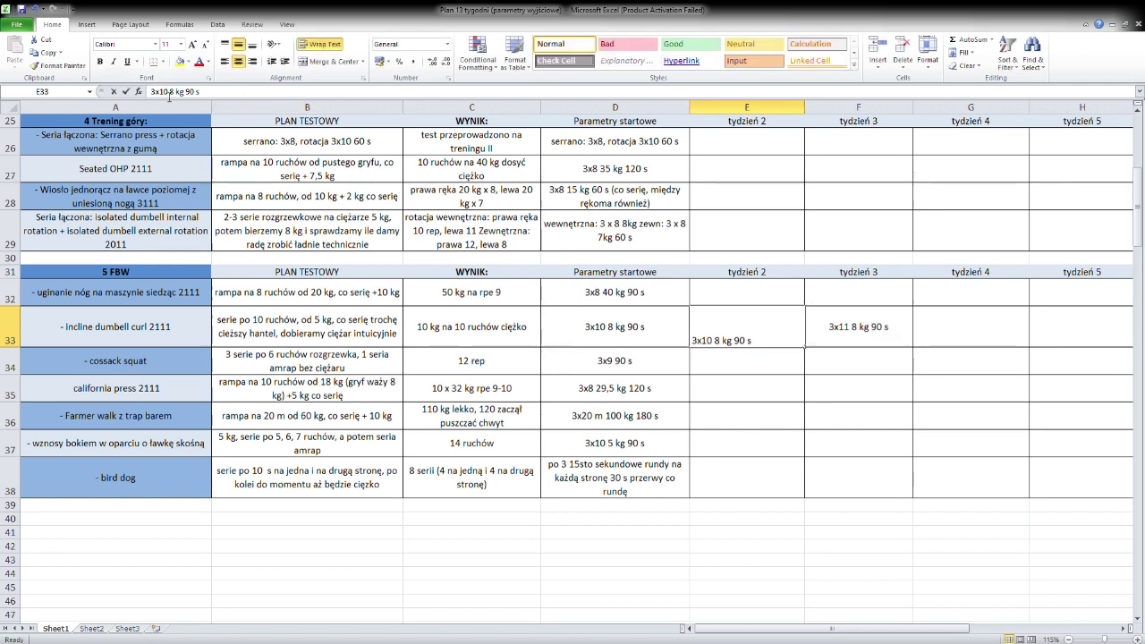
{"action": "key", "text": "BackSpace"}
{"action": "type", "text": "1"}
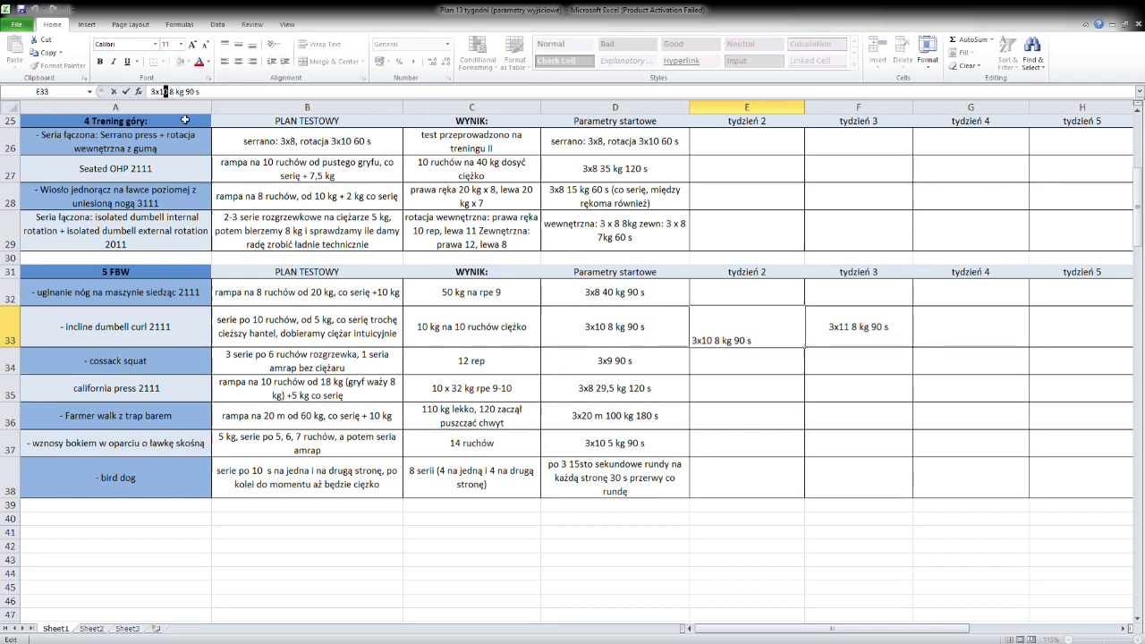
Change the incline dumbell curl entry in tydzień 3 to 3x12 8 kg 90 s.
{"action": "left_click", "coordinate": [856, 338]}
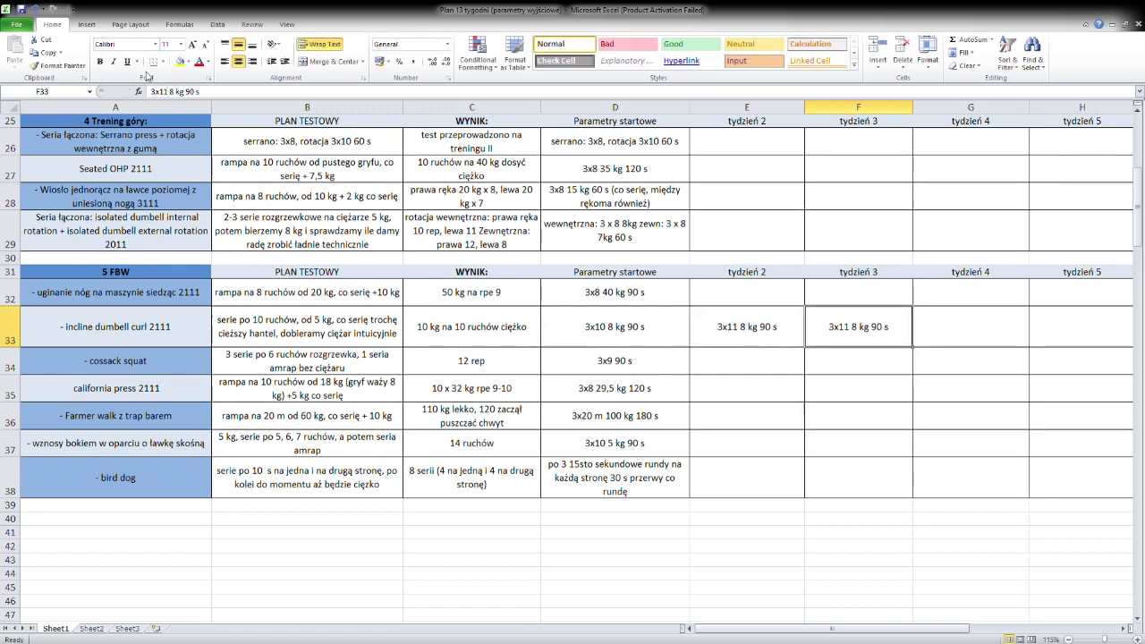
{"action": "left_click", "coordinate": [169, 94]}
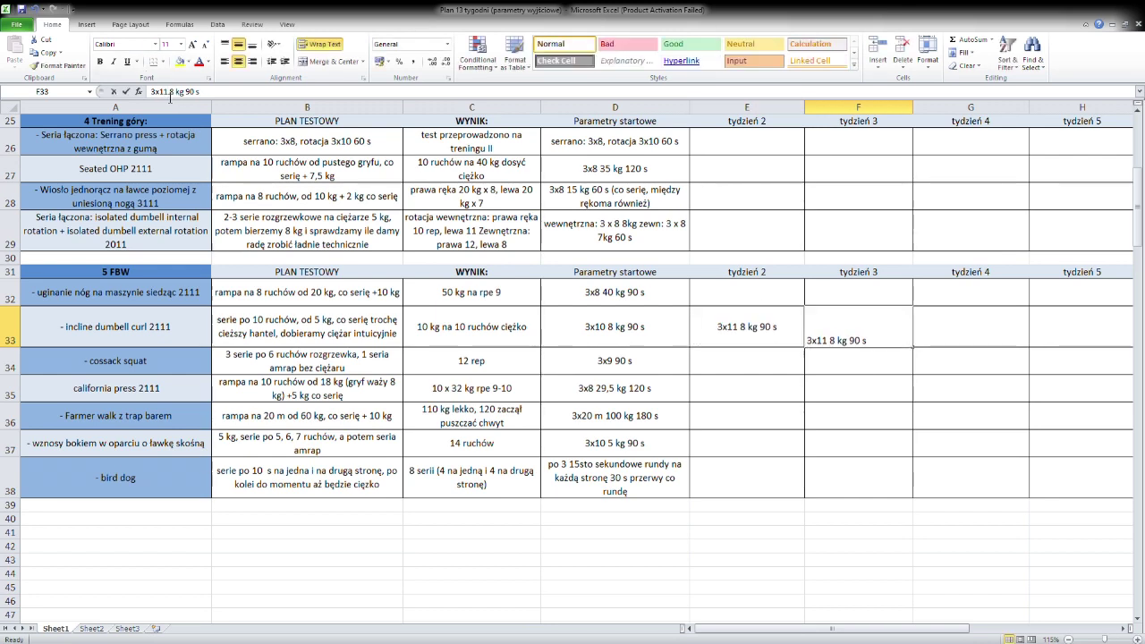
{"action": "left_click_drag", "start_coordinate": [169, 94], "coordinate": [165, 94]}
{"action": "type", "text": "2"}
{"action": "key", "text": "Tab"}
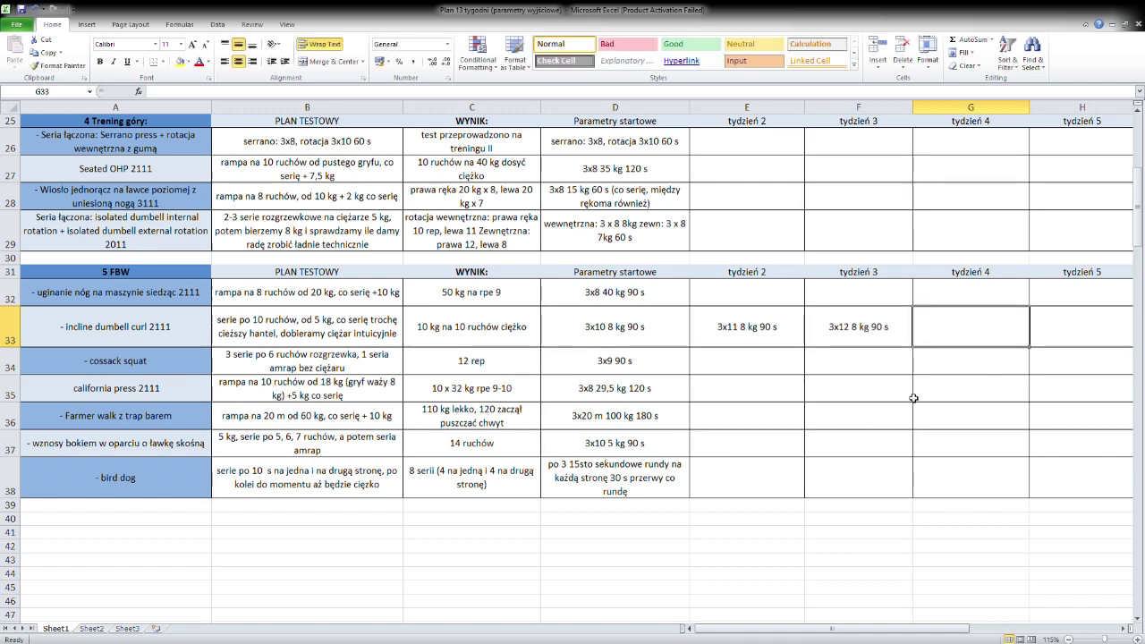
Enter 3x10 9 kg 90 s for the incline dumbell curl in tydzień 4.
{"action": "type", "text": "3x10"}
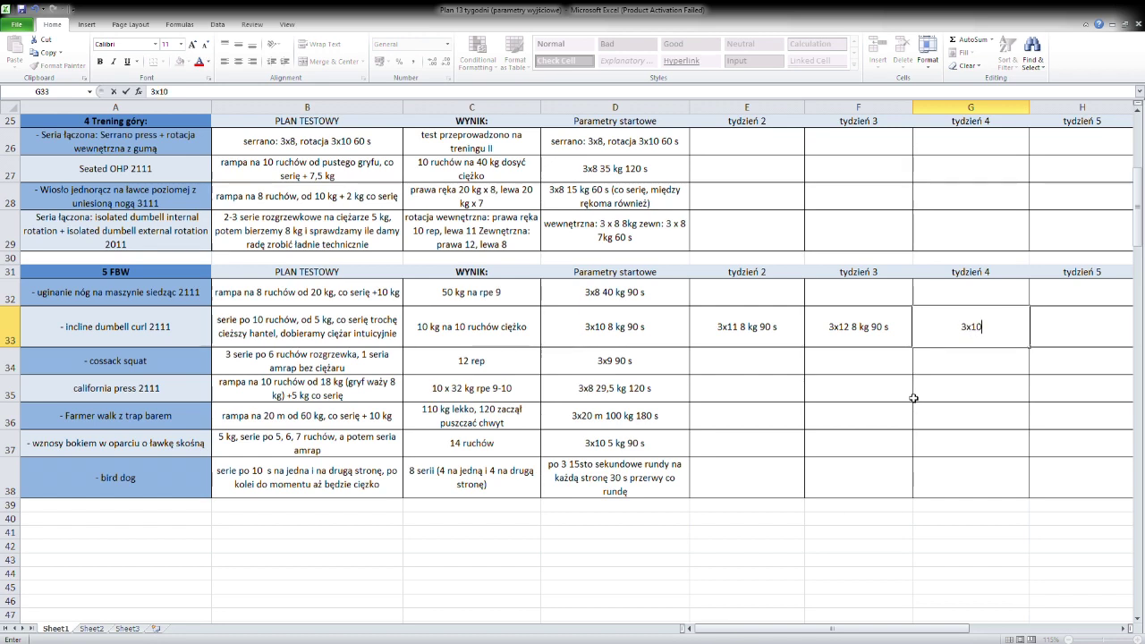
{"action": "type", "text": " 9 kg 90 s"}
{"action": "left_click", "coordinate": [1009, 397]}
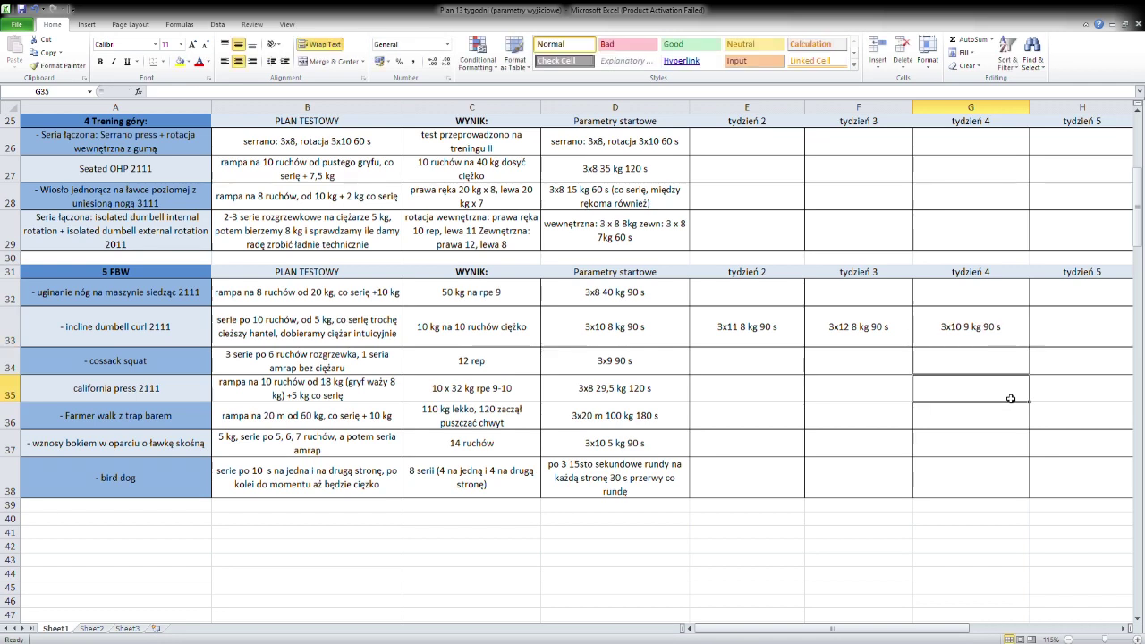
Copy the incline dumbell curl entry from tydzień 4 to tydzień 5.
{"action": "left_click", "coordinate": [1010, 336]}
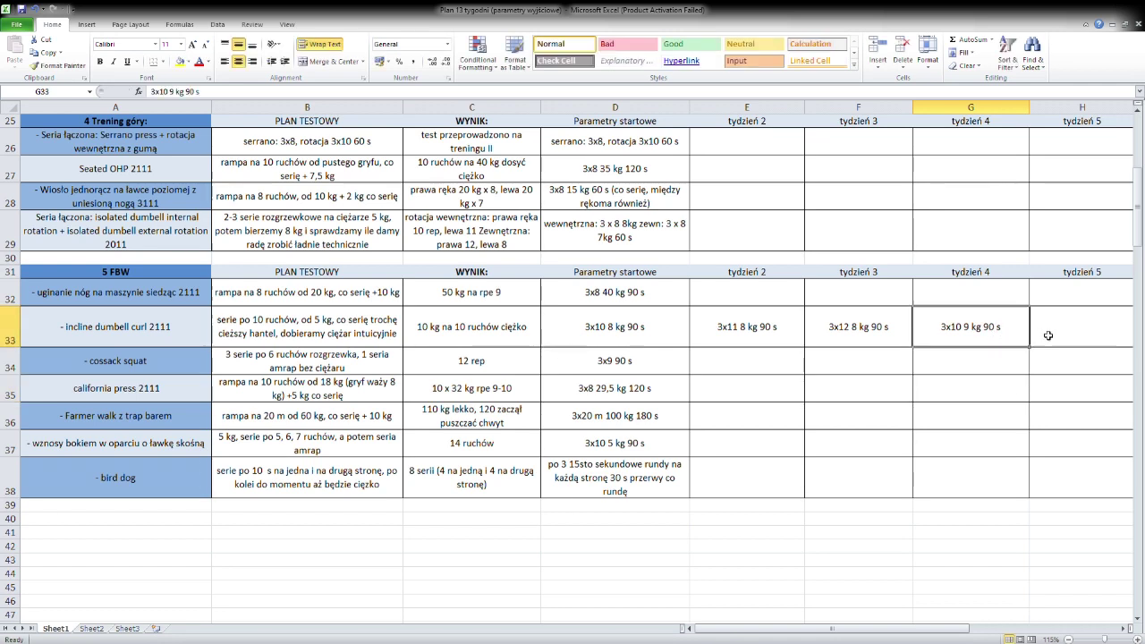
{"action": "key", "text": "ctrl+c"}
{"action": "left_click", "coordinate": [1073, 337]}
{"action": "scroll", "coordinate": [1073, 336], "scroll_direction": "right", "scroll_amount": 3}
{"action": "key", "text": "ctrl+v"}
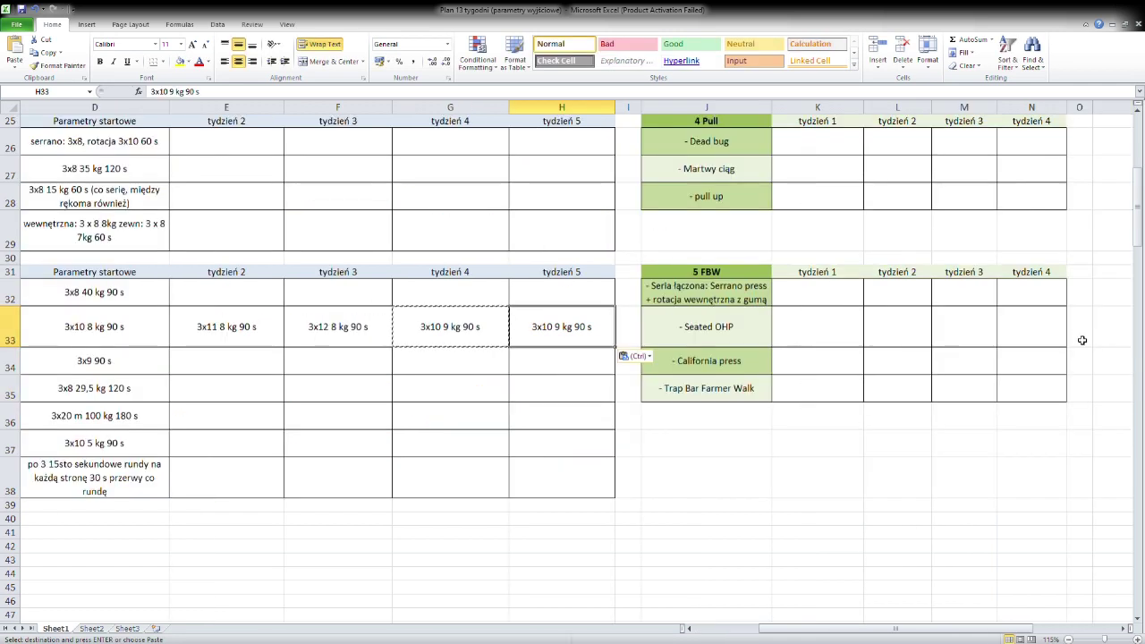
Change the incline dumbell curl entry in tydzień 5 to 3x11 9 kg 90 s.
{"action": "left_click", "coordinate": [172, 92]}
{"action": "key", "text": "BackSpace"}
{"action": "type", "text": "1"}
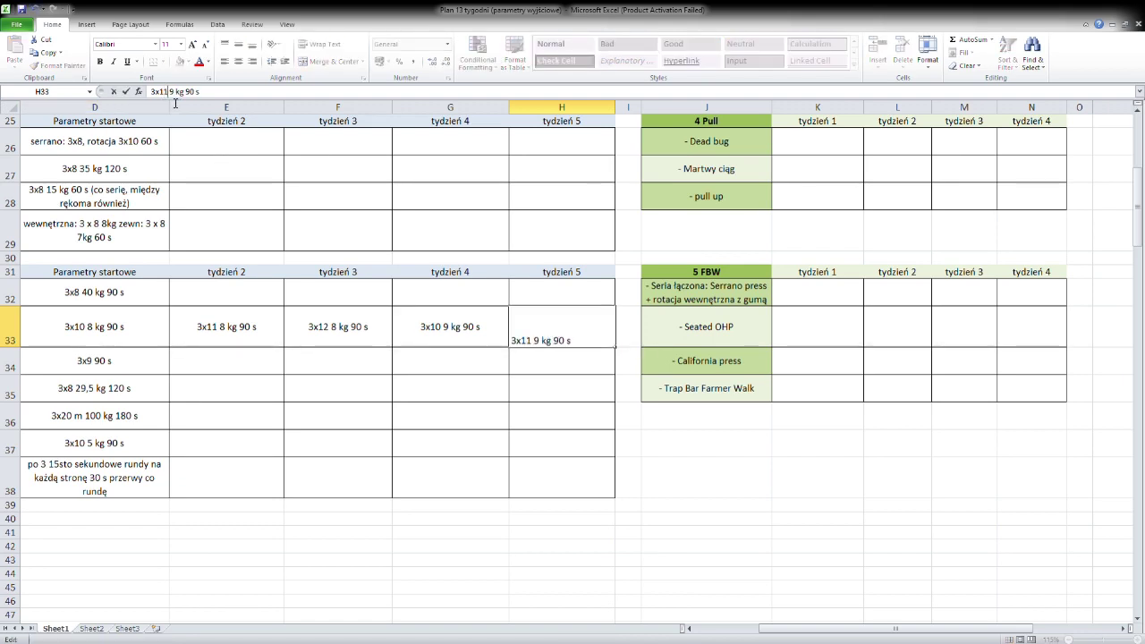
{"action": "left_click", "coordinate": [565, 389]}
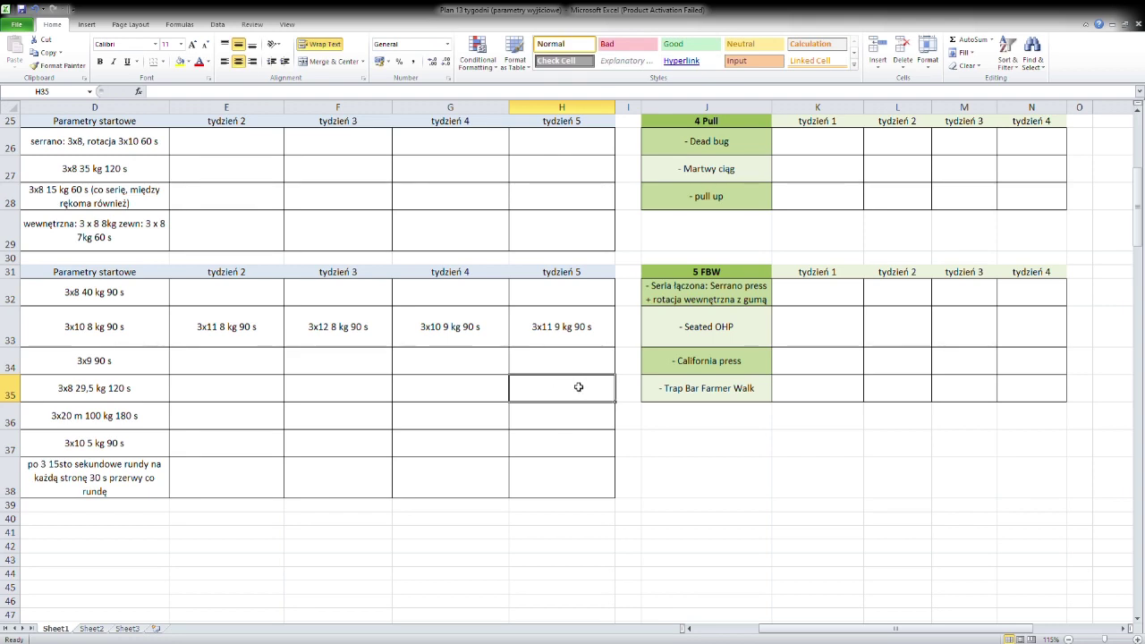
Copy the tydzień 5 serrano and rotacja entry from 2 Trening Góry to tydzień 1 of Serrano press + Narciarz in 1 Push.
{"action": "scroll", "coordinate": [621, 487], "scroll_direction": "up", "scroll_amount": 4}
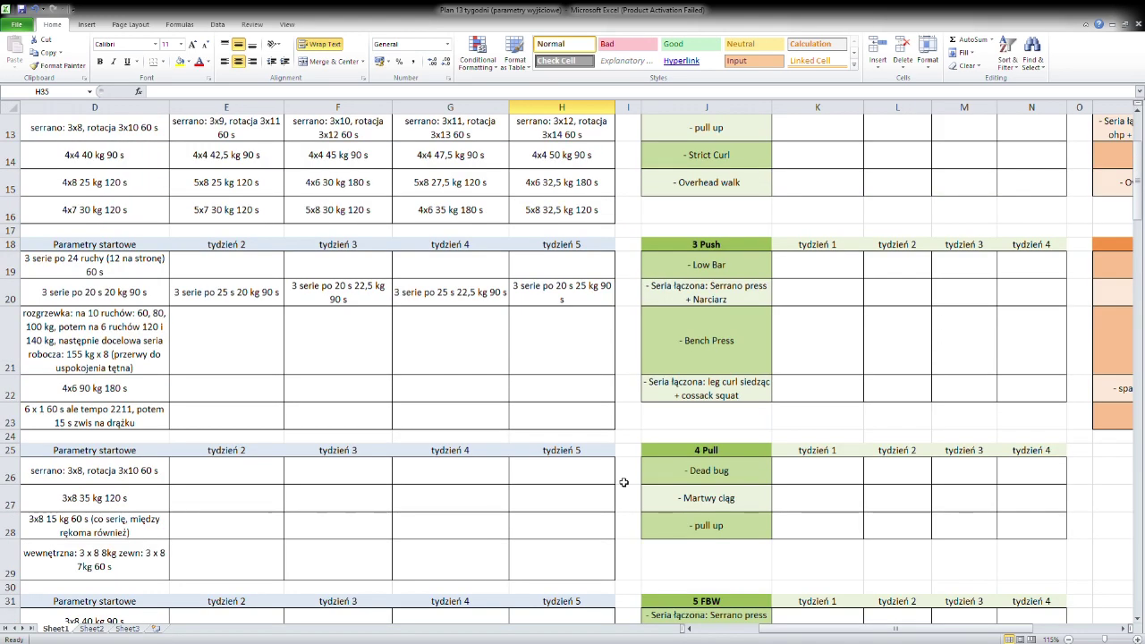
{"action": "scroll", "coordinate": [623, 481], "scroll_direction": "up", "scroll_amount": 4}
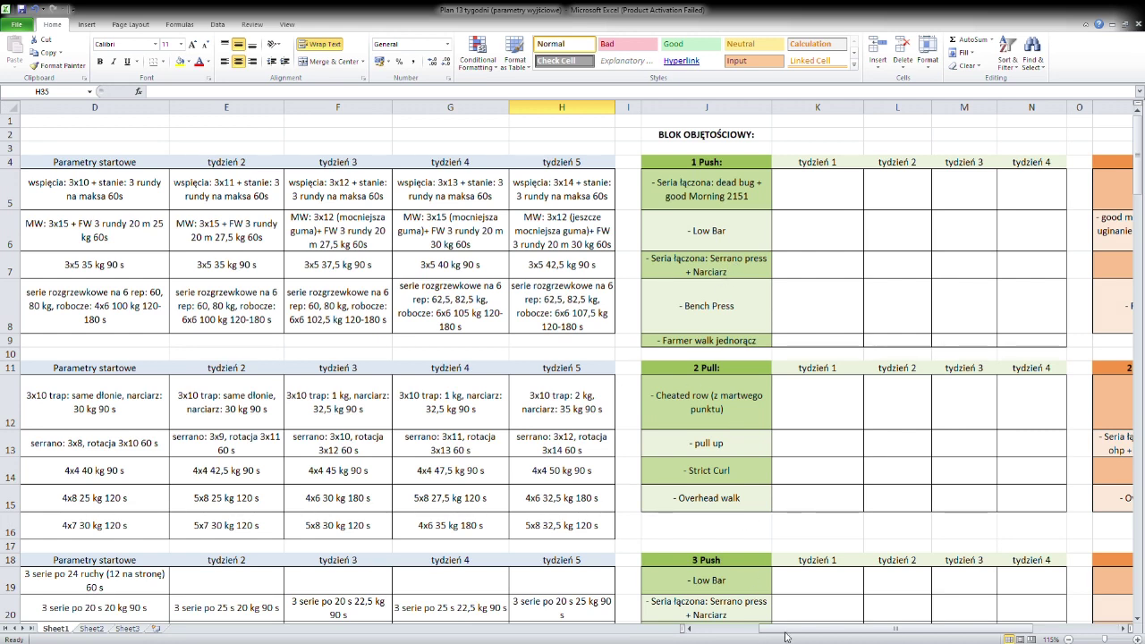
{"action": "left_click_drag", "start_coordinate": [788, 634], "coordinate": [726, 629]}
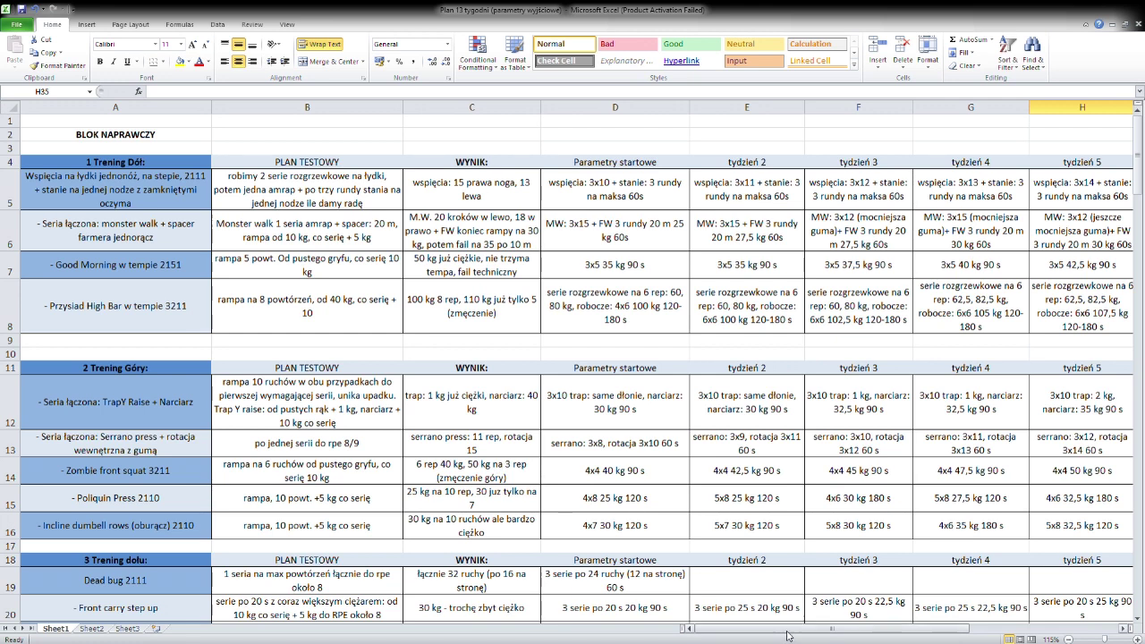
{"action": "left_click_drag", "start_coordinate": [785, 636], "coordinate": [827, 636]}
{"action": "left_click", "coordinate": [731, 455]}
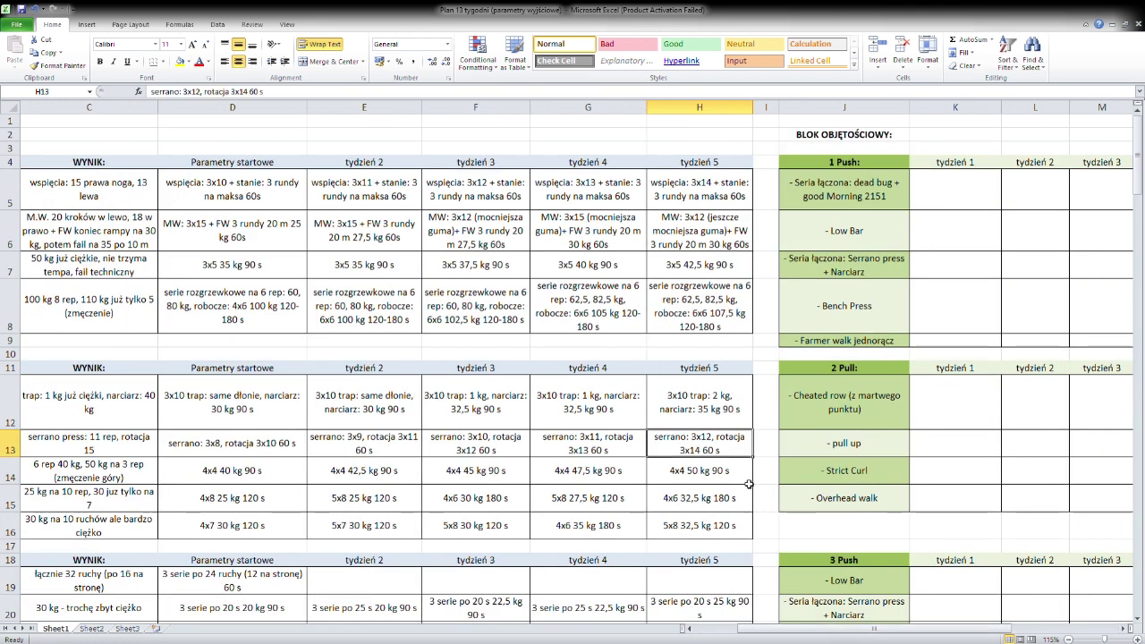
{"action": "key", "text": "ctrl+c"}
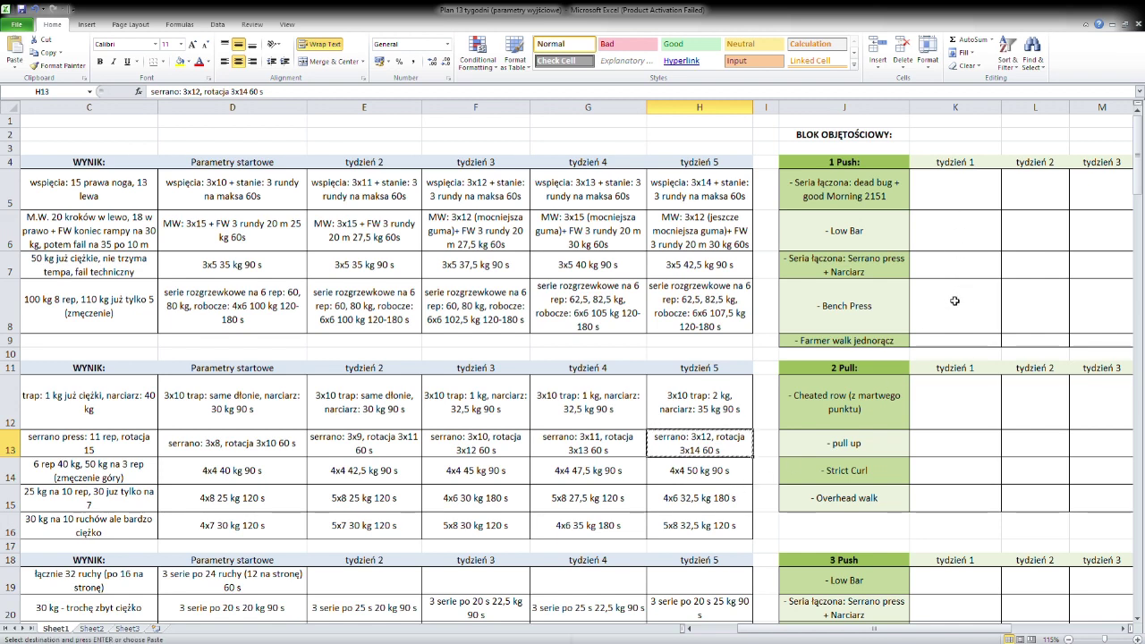
{"action": "left_click", "coordinate": [950, 268]}
{"action": "key", "text": "ctrl+v"}
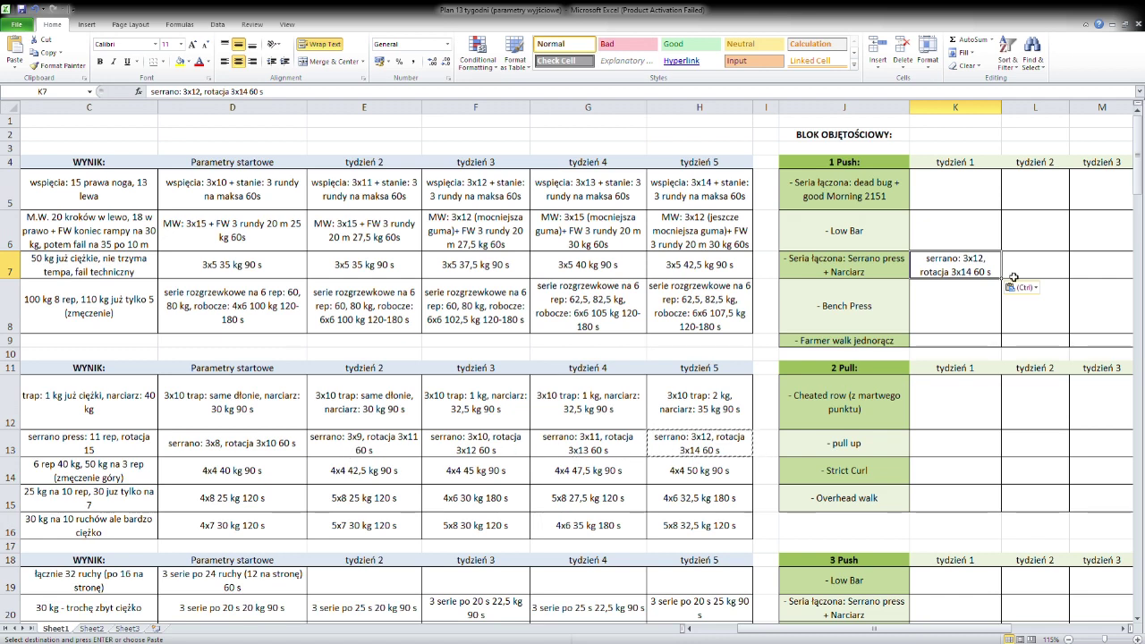
Change the Serrano press + Narciarz entry in tydzień 1 of 1 Push to serrano: 3x11, rotacja 3x15 60 s.
{"action": "left_click_drag", "start_coordinate": [894, 629], "coordinate": [941, 633]}
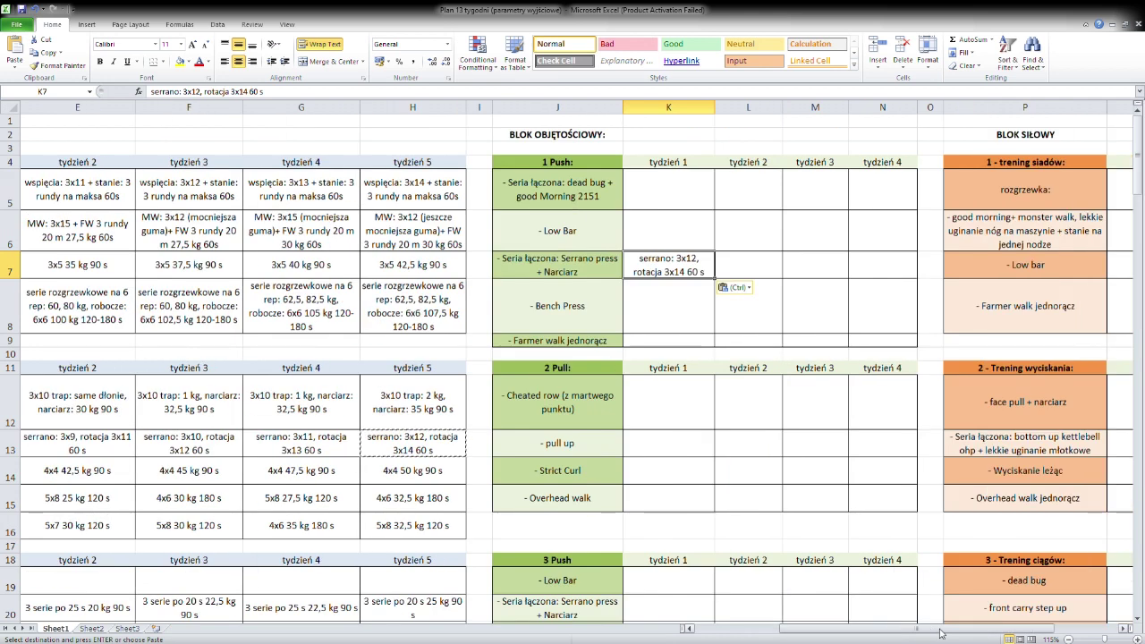
{"action": "left_click", "coordinate": [777, 312]}
{"action": "left_click", "coordinate": [757, 269]}
{"action": "left_click", "coordinate": [697, 270]}
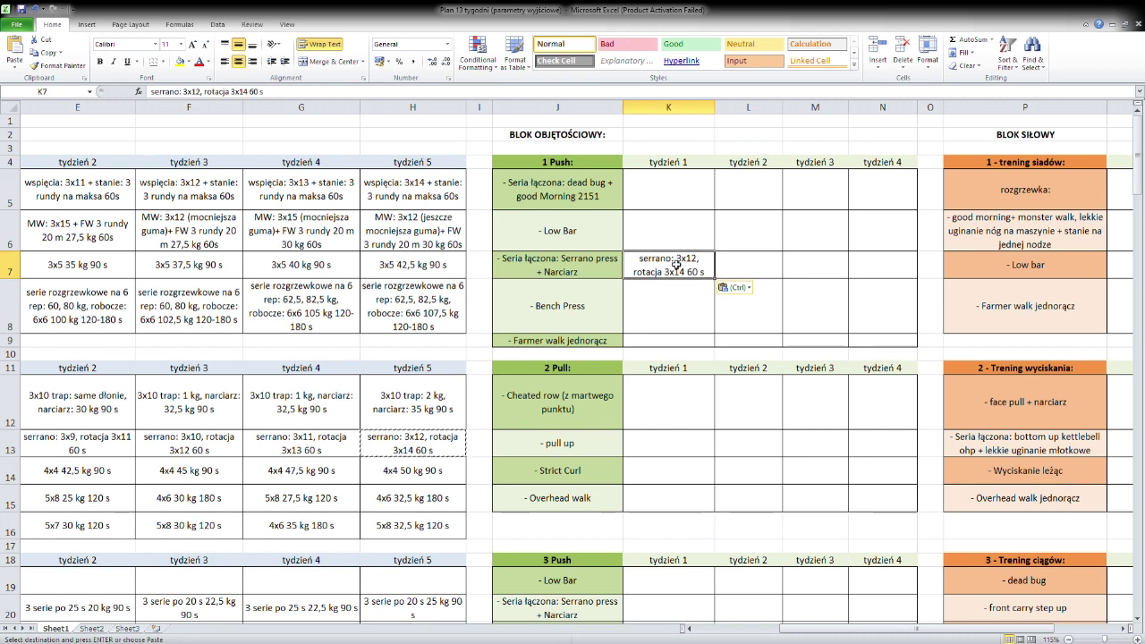
{"action": "left_click", "coordinate": [199, 92]}
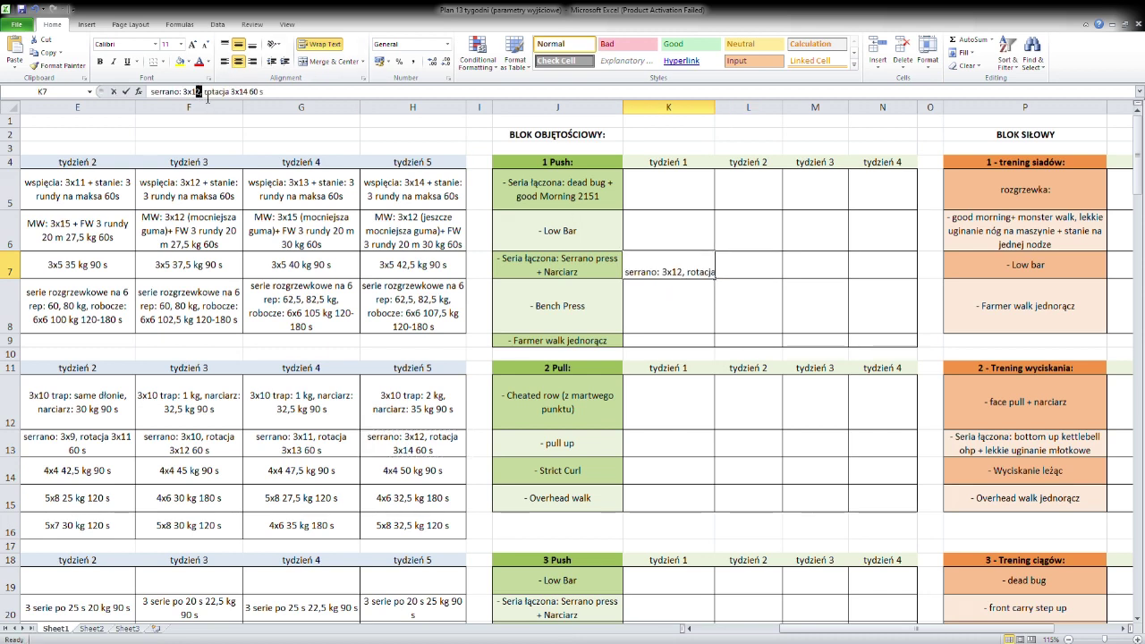
{"action": "type", "text": "1"}
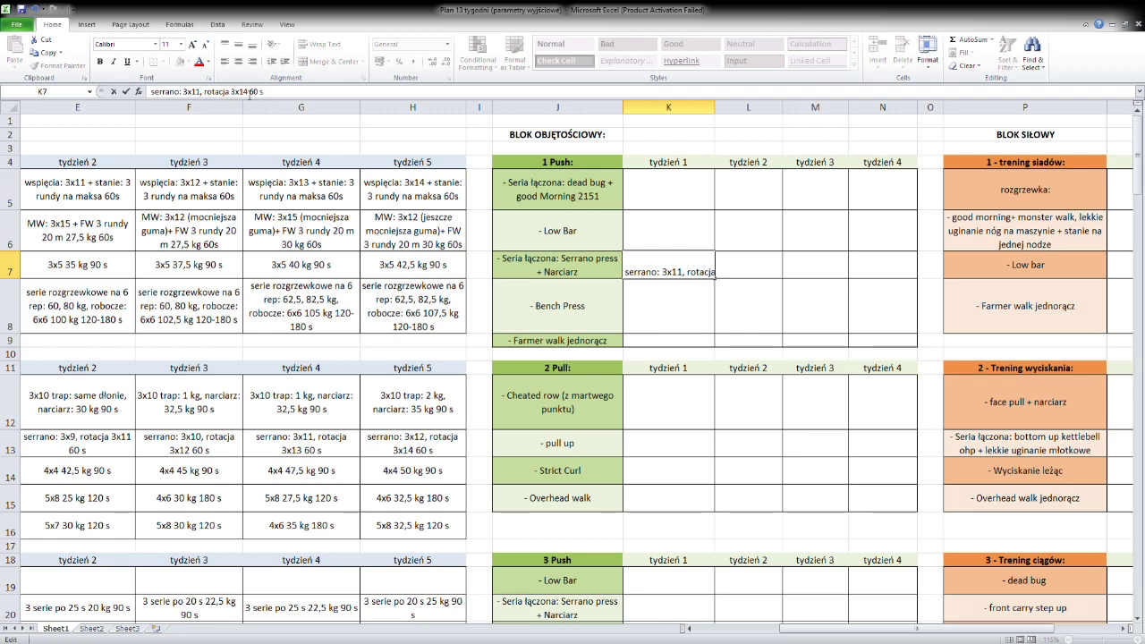
{"action": "left_click_drag", "start_coordinate": [251, 92], "coordinate": [244, 92]}
{"action": "type", "text": "5"}
{"action": "left_click", "coordinate": [749, 320]}
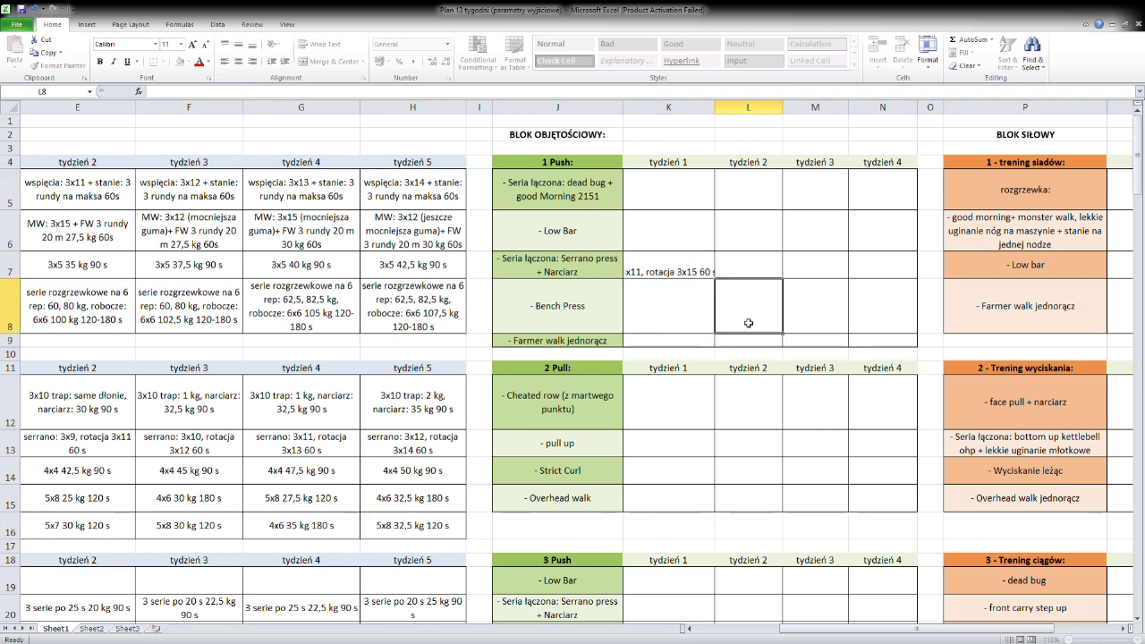
{"action": "left_click", "coordinate": [748, 276]}
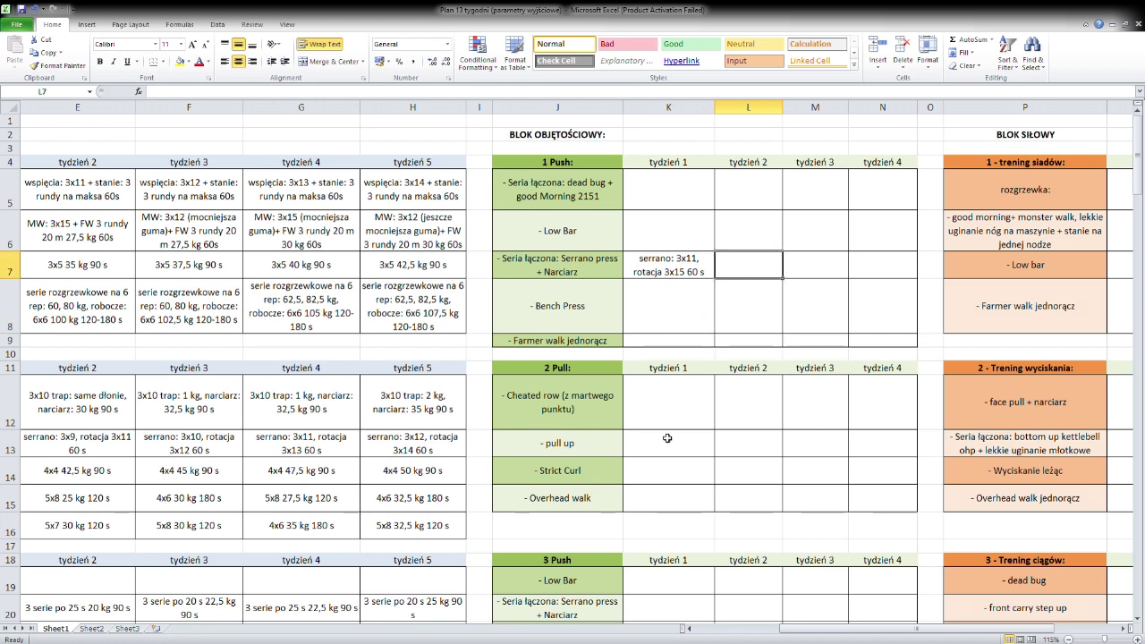
Copy the Serrano press + Narciarz entry in 1 Push from tydzień 1 to tydzień 2.
{"action": "left_click_drag", "start_coordinate": [797, 636], "coordinate": [772, 636]}
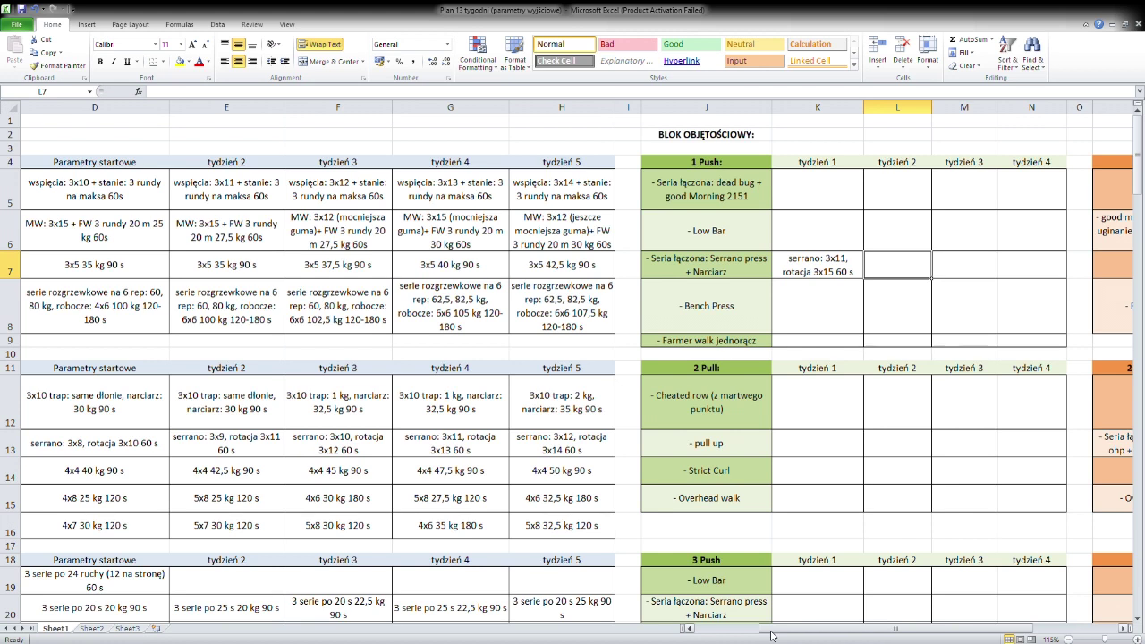
{"action": "left_click_drag", "start_coordinate": [779, 634], "coordinate": [767, 634]}
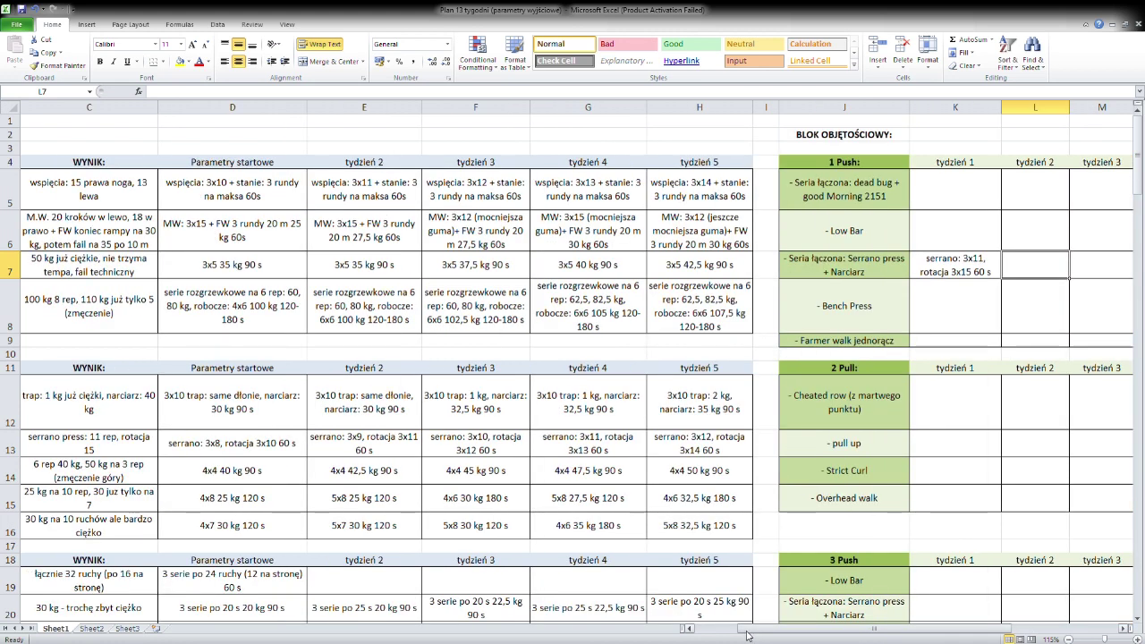
{"action": "left_click_drag", "start_coordinate": [745, 635], "coordinate": [794, 635]}
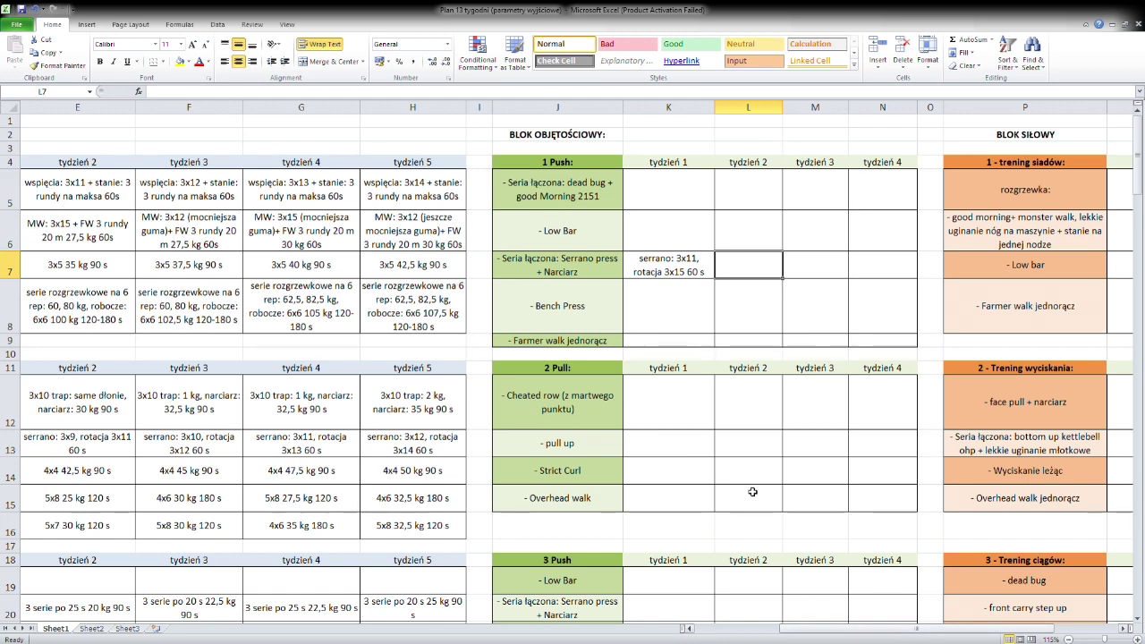
{"action": "left_click", "coordinate": [693, 313]}
{"action": "left_click", "coordinate": [698, 269]}
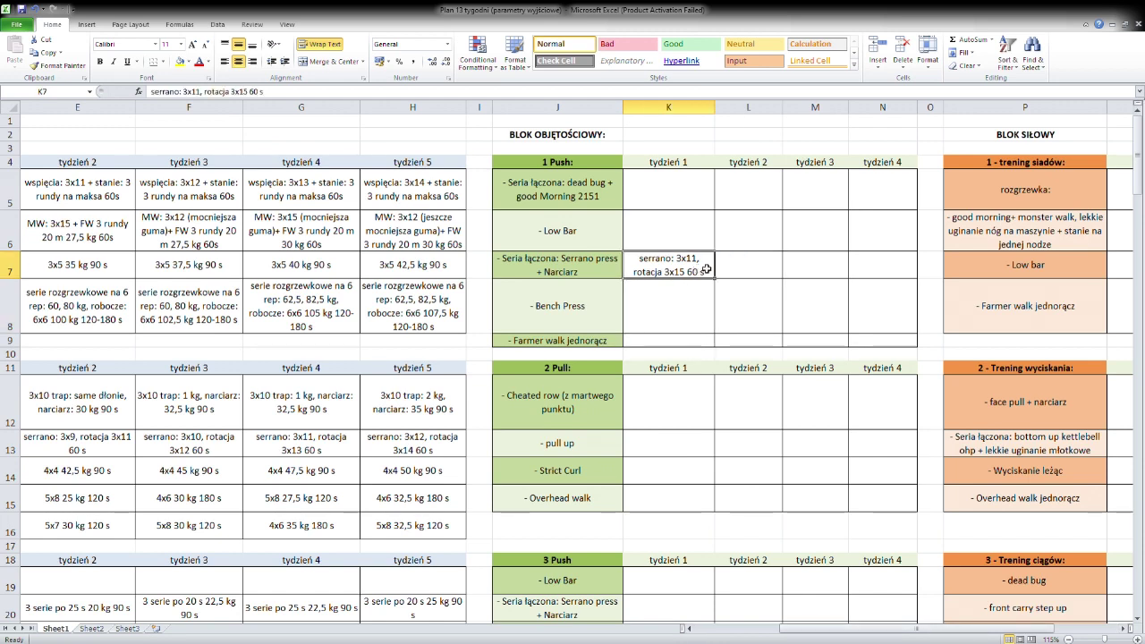
{"action": "left_click", "coordinate": [720, 272]}
{"action": "left_click", "coordinate": [696, 268]}
{"action": "key", "text": "ctrl+c"}
{"action": "left_click", "coordinate": [742, 269]}
{"action": "key", "text": "ctrl+v"}
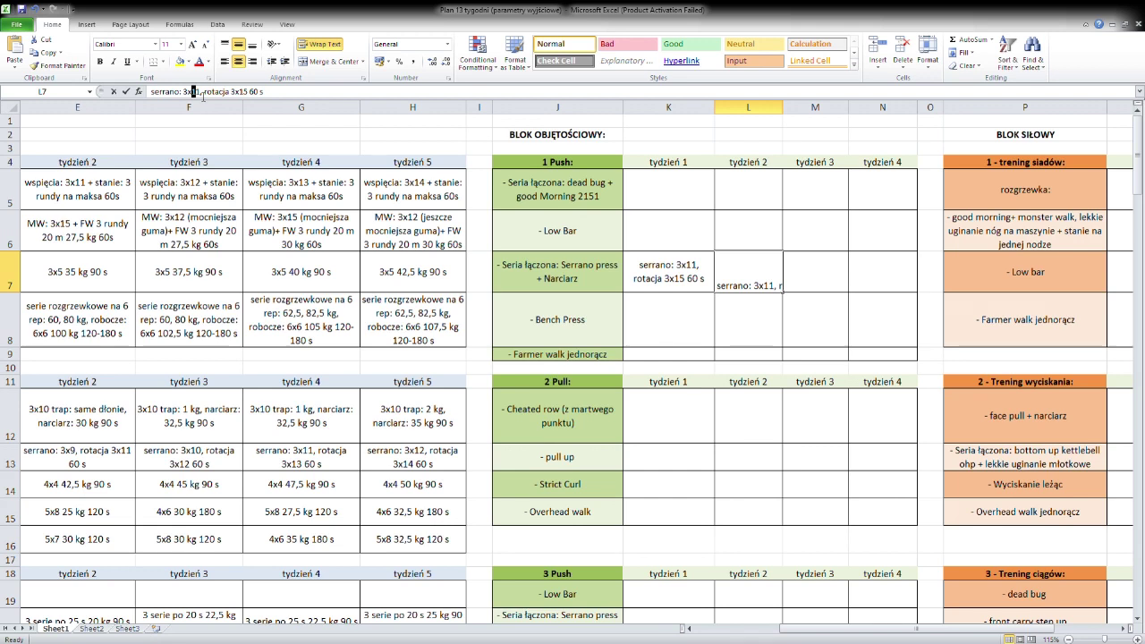
Change the Serrano press + Narciarz entry in tydzień 2 to serrano: 3x8, rotacja 3x10 60 s (grubsza guma).
{"action": "left_click_drag", "start_coordinate": [190, 92], "coordinate": [202, 93]}
{"action": "type", "text": "8"}
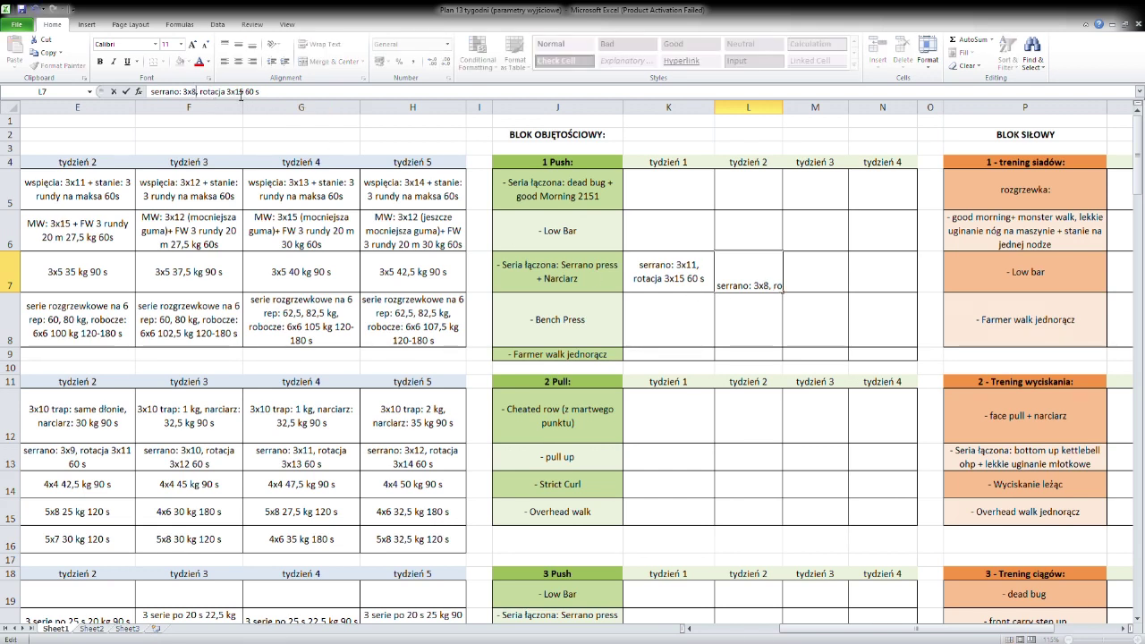
{"action": "left_click_drag", "start_coordinate": [244, 92], "coordinate": [237, 92]}
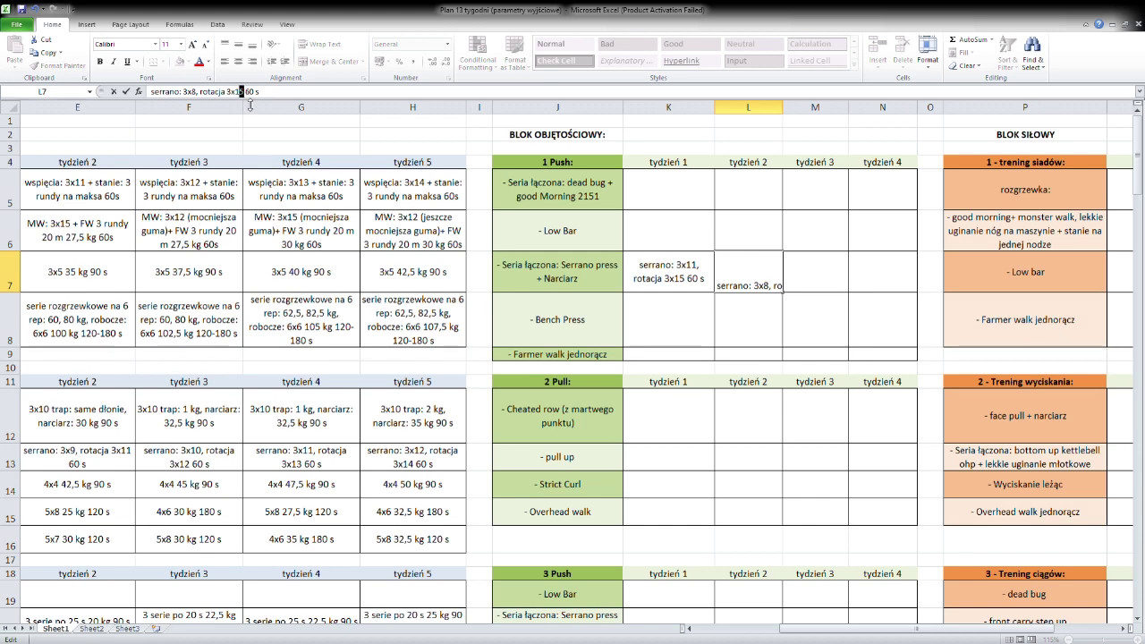
{"action": "type", "text": "0"}
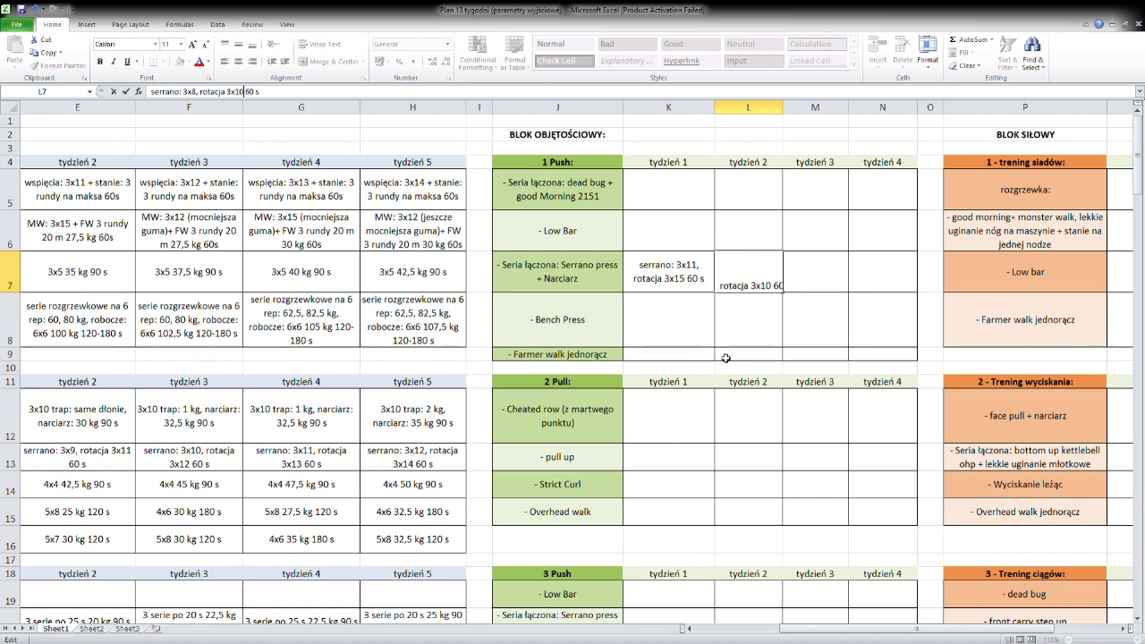
{"action": "key", "text": "ctrl+Return"}
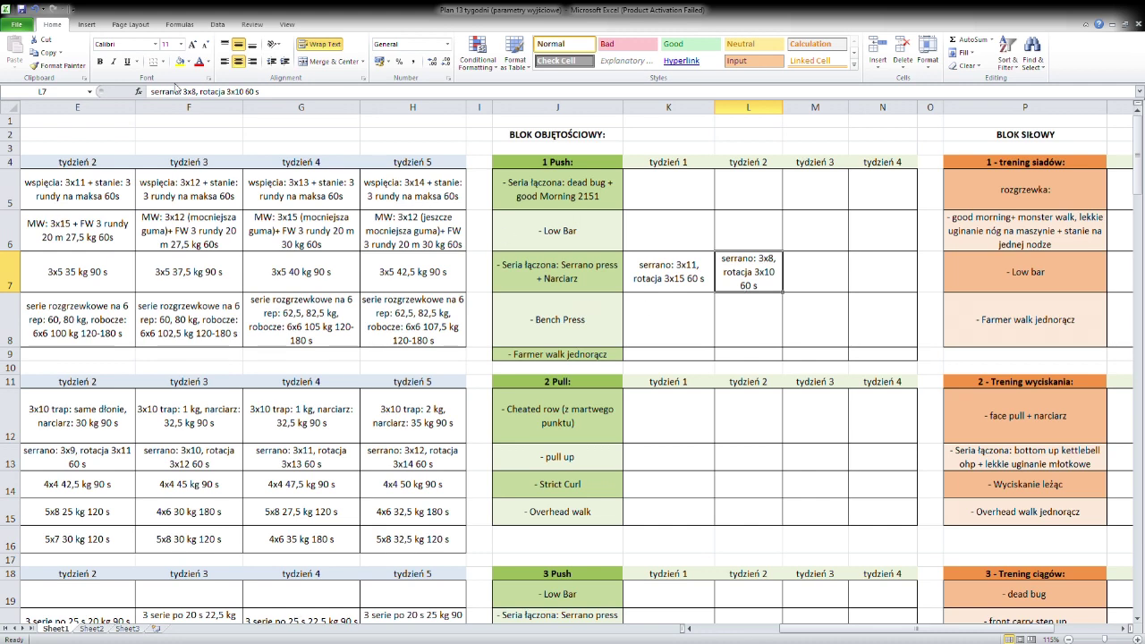
{"action": "left_click", "coordinate": [280, 100]}
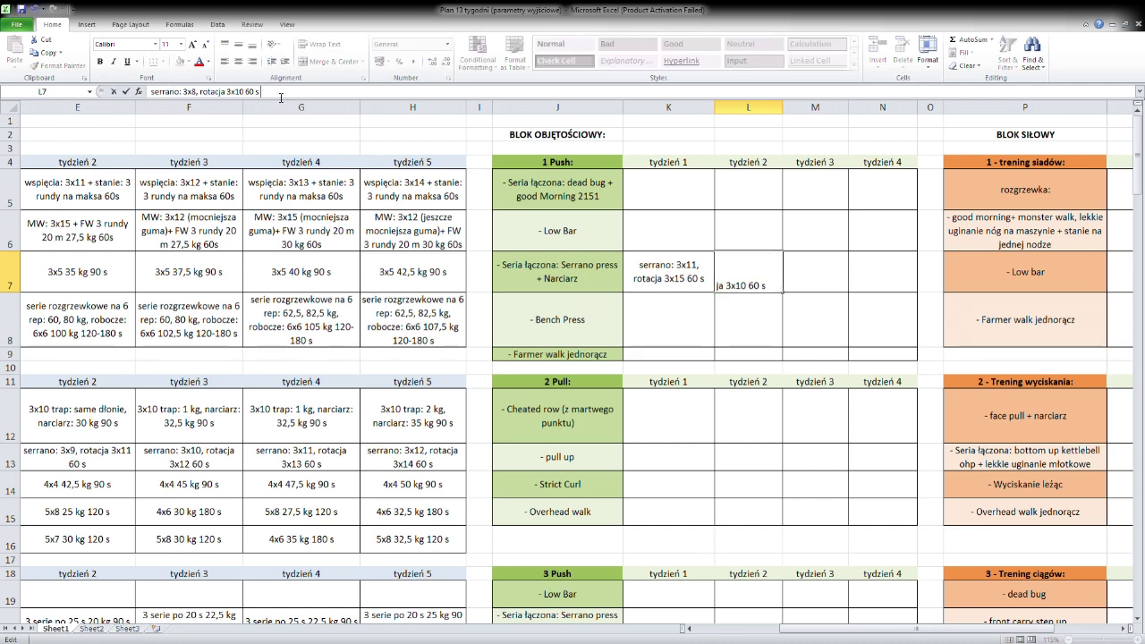
{"action": "type", "text": "(grubsza guma)"}
{"action": "left_click", "coordinate": [794, 272]}
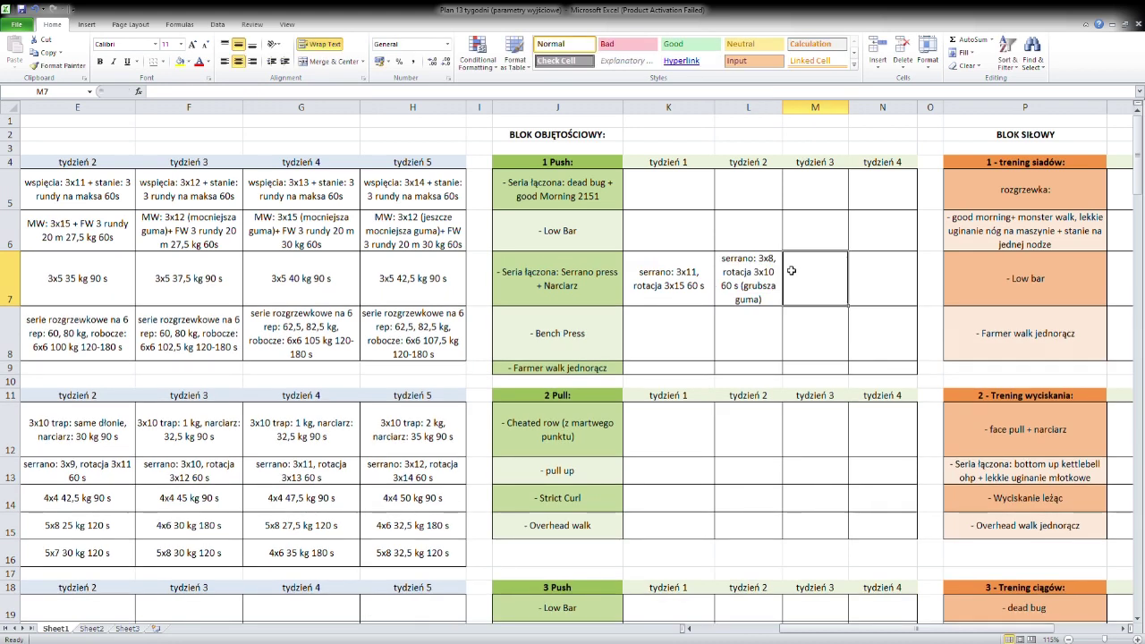
Copy the Serrano press + Narciarz entry from tydzień 2 to tydzień 3 and tydzień 4.
{"action": "key", "text": "Left"}
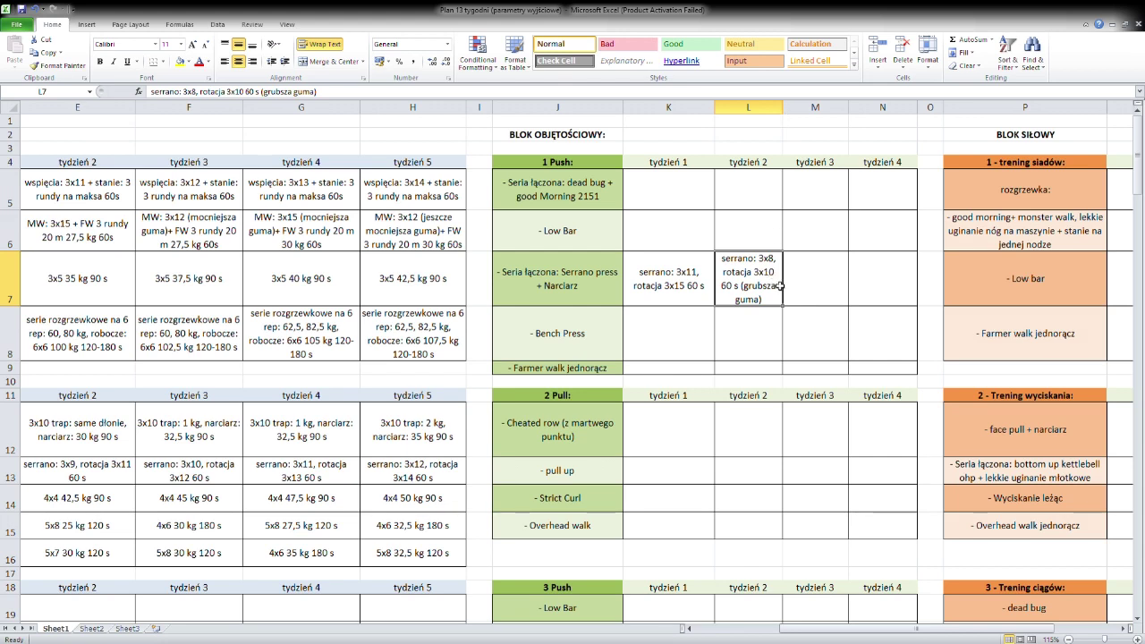
{"action": "key", "text": "ctrl+c"}
{"action": "left_click", "coordinate": [836, 295]}
{"action": "key", "text": "ctrl+v"}
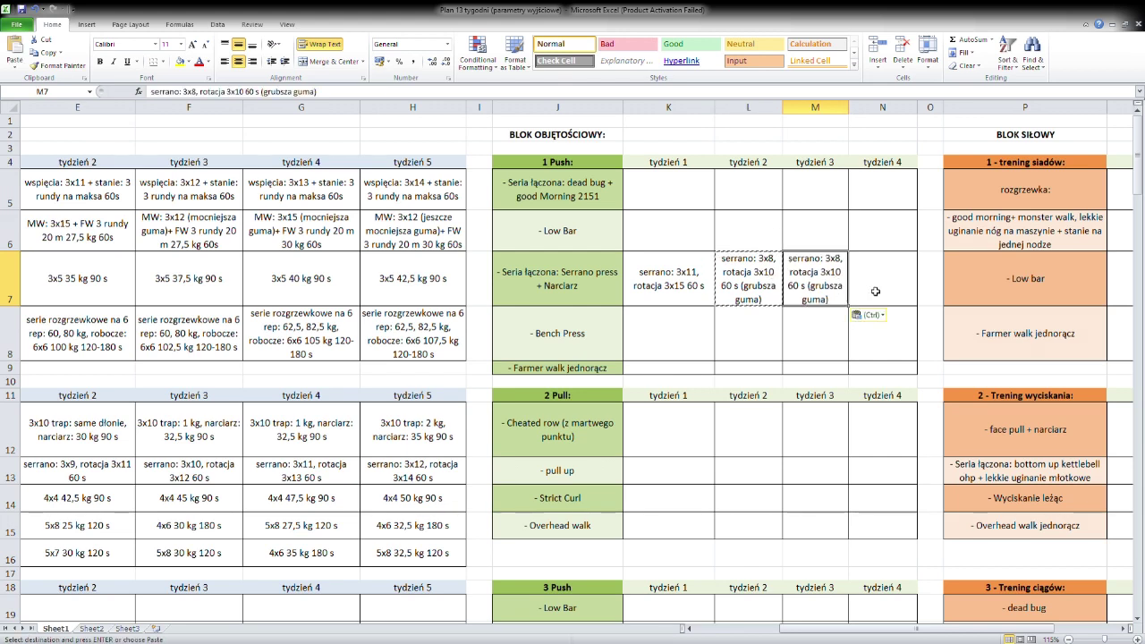
{"action": "left_click", "coordinate": [878, 290], "text": "ctrl"}
{"action": "key", "text": "ctrl+v"}
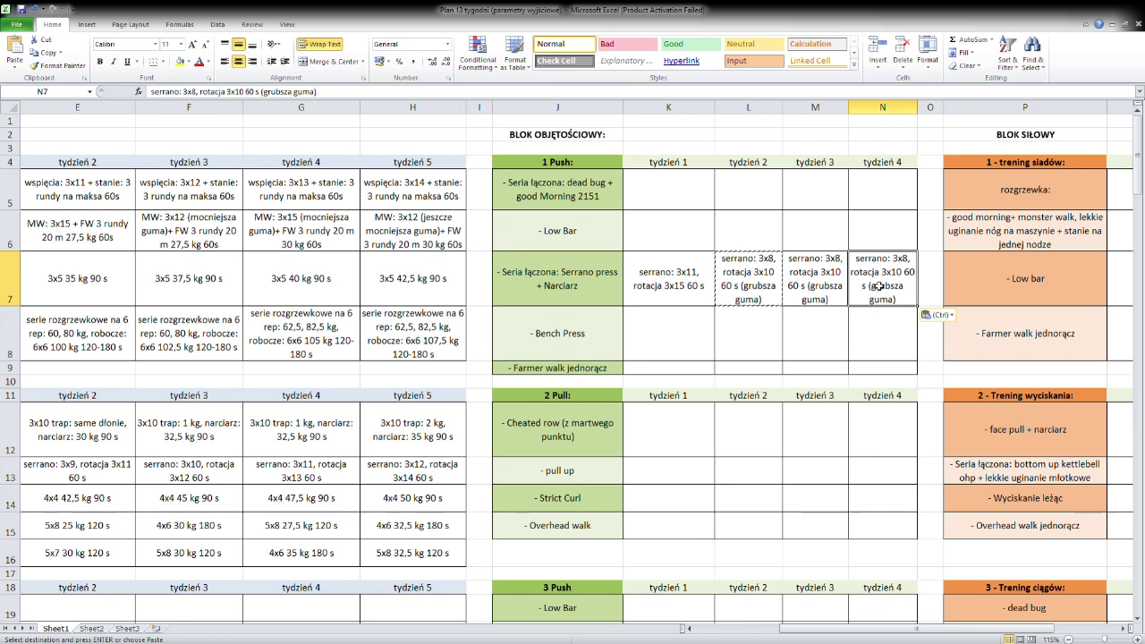
Change the Serrano press + Narciarz entry in tydzień 3 to serrano: 3x9, rotacja 3x11 60 s (grubsza guma).
{"action": "left_click", "coordinate": [815, 272]}
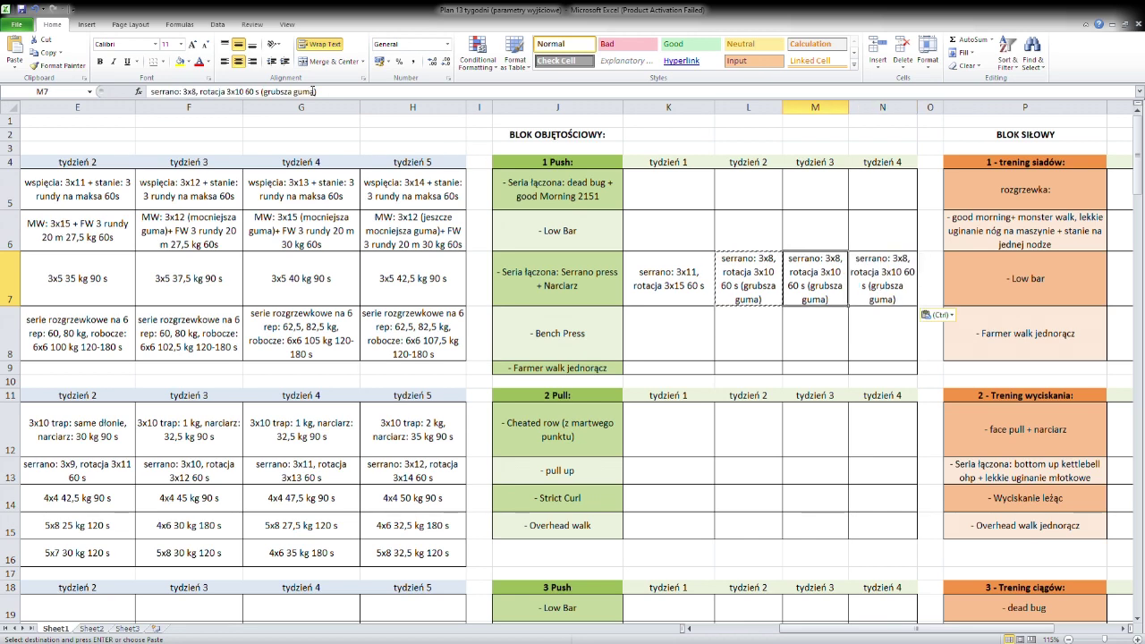
{"action": "left_click", "coordinate": [197, 93]}
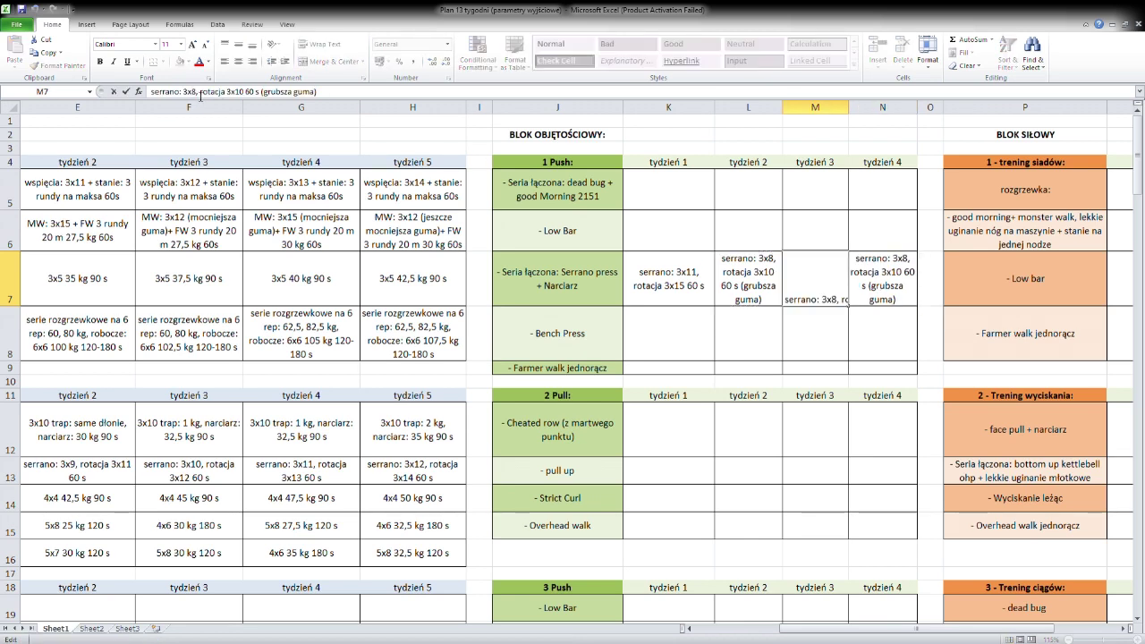
{"action": "key", "text": "BackSpace"}
{"action": "type", "text": "1"}
{"action": "key", "text": "BackSpace"}
{"action": "type", "text": "9"}
{"action": "key", "text": "BackSpace"}
{"action": "type", "text": "1"}
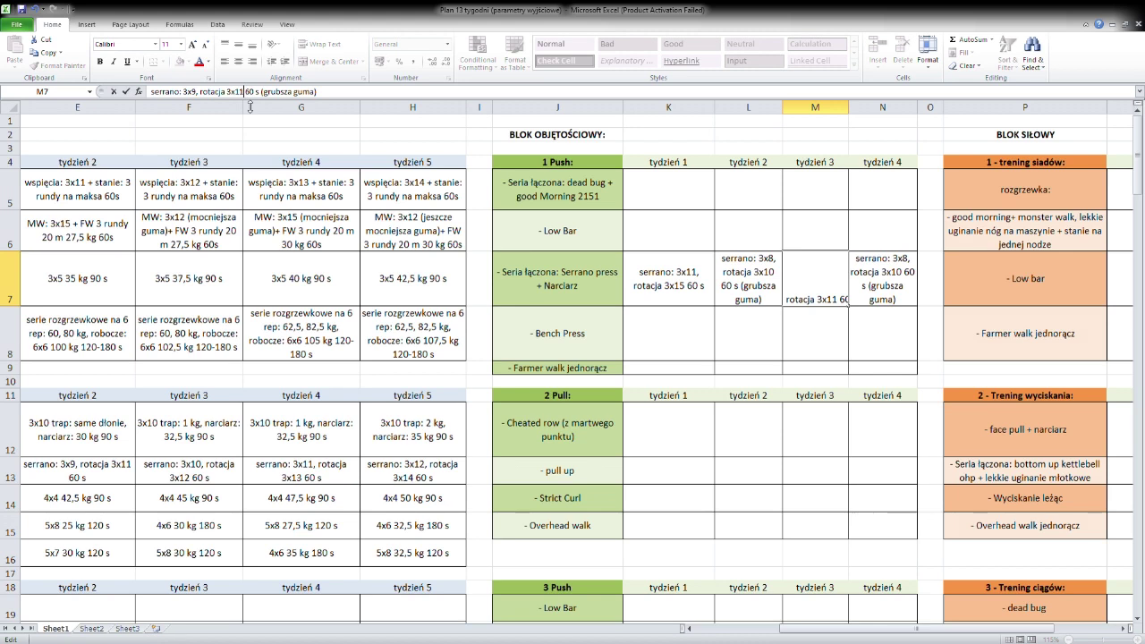
Change the Serrano press + Narciarz entry in tydzień 4 of 1 Push to serrano: 3x10, rotacja 3x12 60 s (grubsza guma).
{"action": "left_click", "coordinate": [851, 283]}
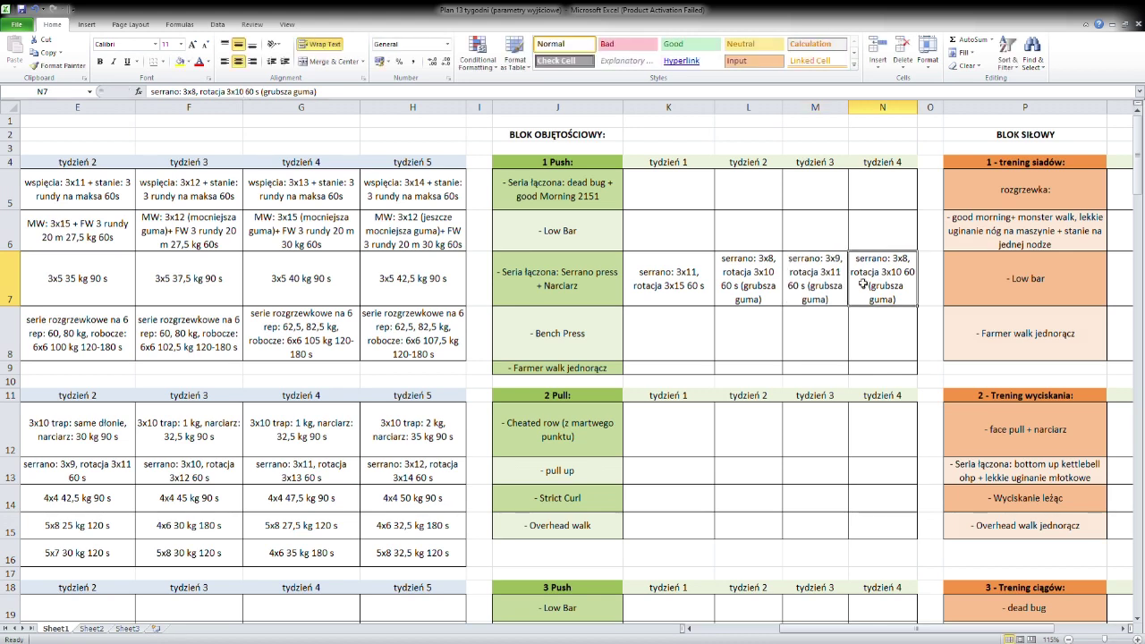
{"action": "left_click", "coordinate": [199, 92]}
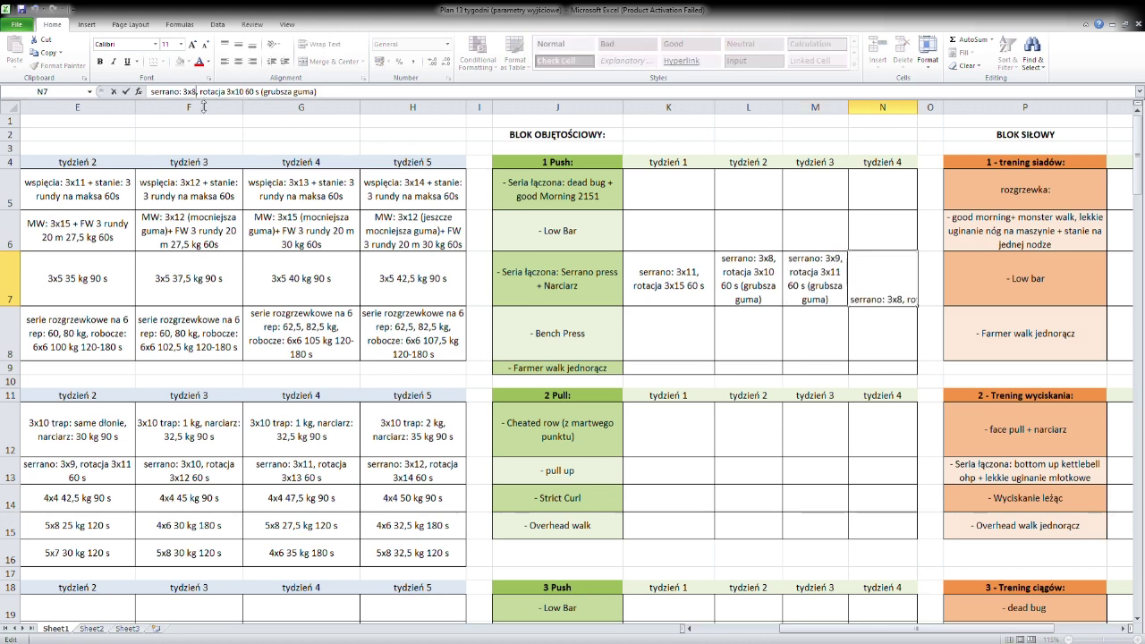
{"action": "key", "text": "BackSpace"}
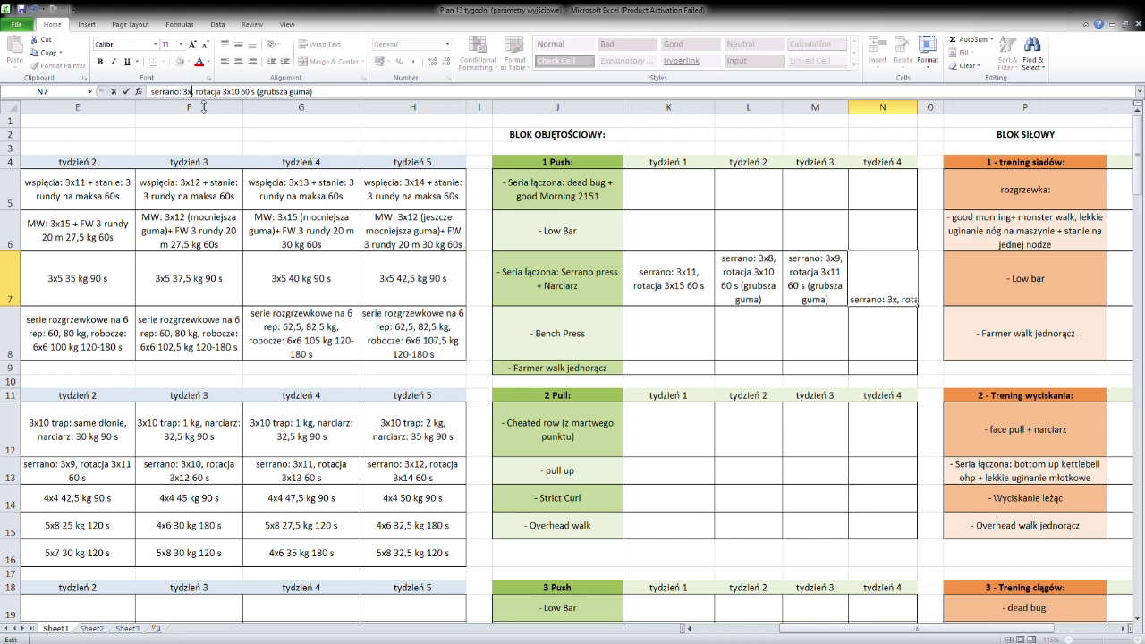
{"action": "type", "text": "10"}
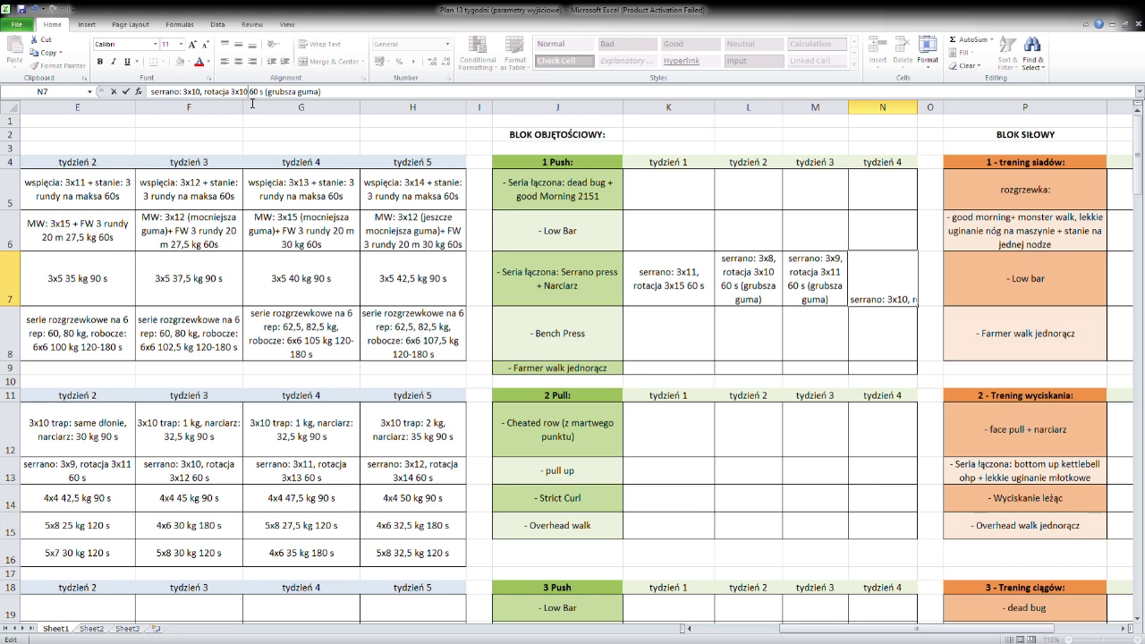
{"action": "key", "text": "BackSpace"}
{"action": "type", "text": "2"}
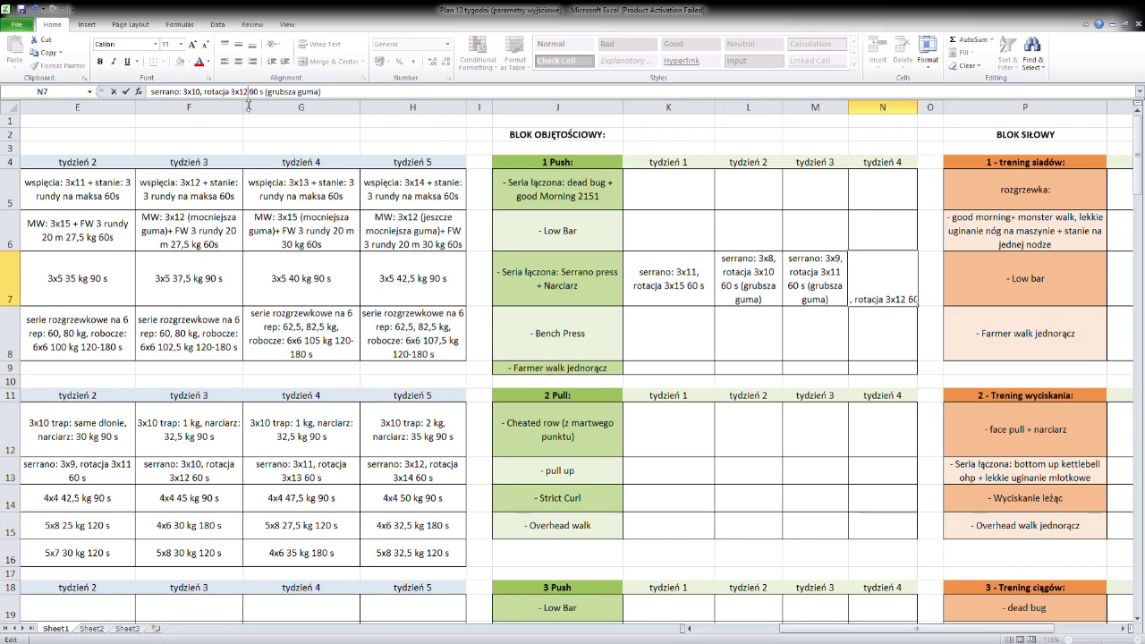
{"action": "left_click", "coordinate": [779, 368]}
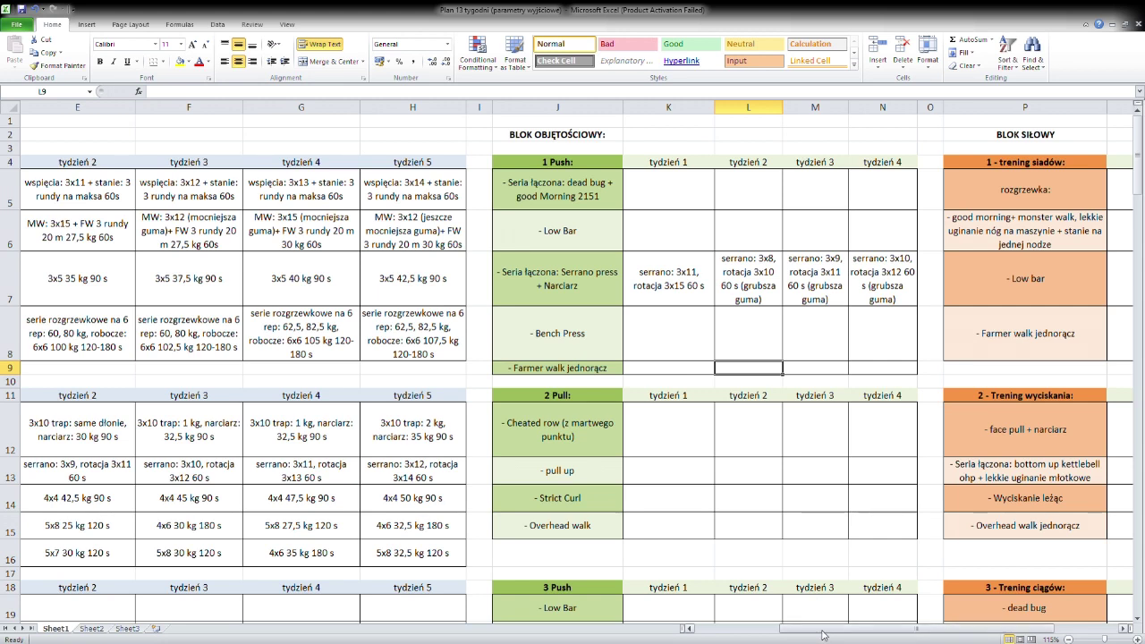
Look through the Blok naprawczy, Blok objętościowy and Blok siłowy tables to compare their exercises and find rows still lacking weekly parameters.
{"action": "left_click_drag", "start_coordinate": [832, 635], "coordinate": [802, 630]}
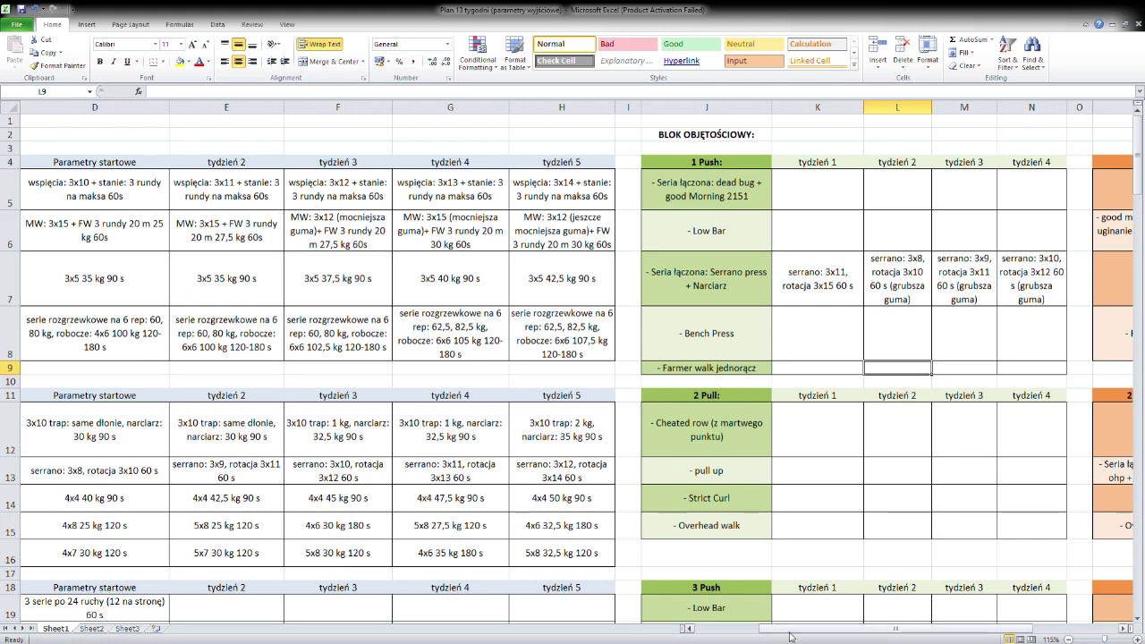
{"action": "left_click_drag", "start_coordinate": [798, 635], "coordinate": [857, 638]}
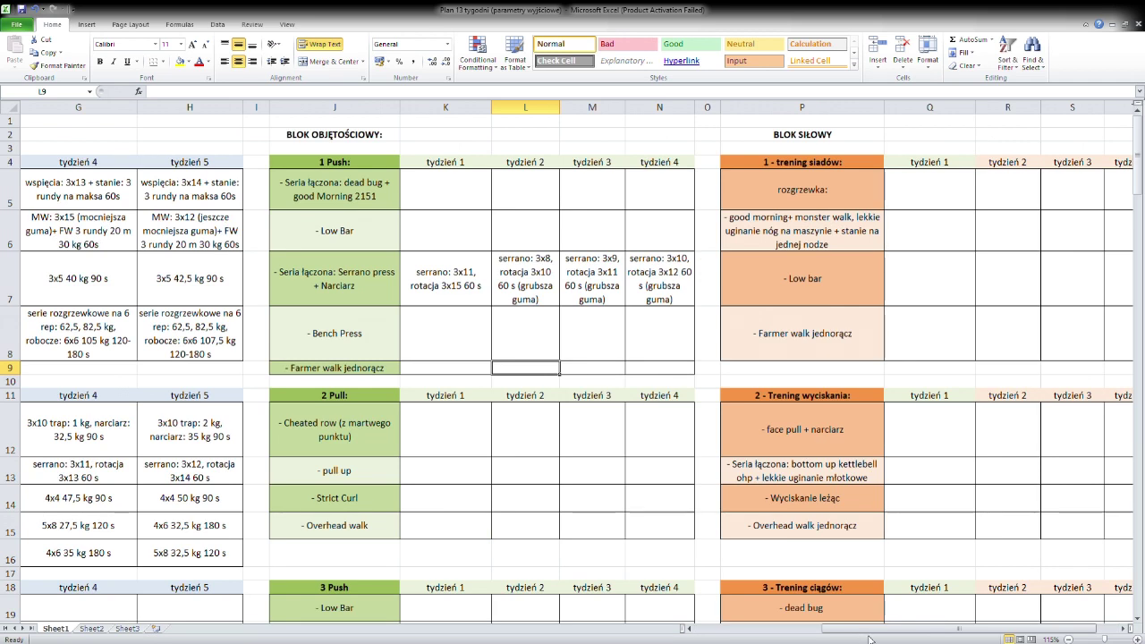
{"action": "scroll", "coordinate": [893, 447], "scroll_direction": "down", "scroll_amount": 2}
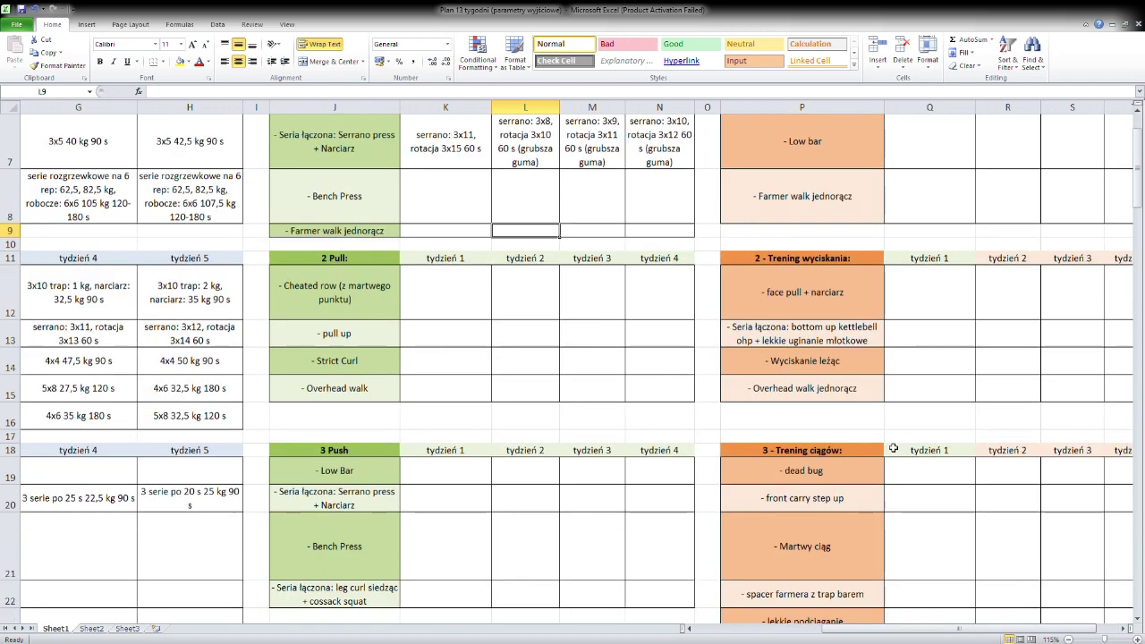
{"action": "scroll", "coordinate": [892, 448], "scroll_direction": "down", "scroll_amount": 2}
{"action": "scroll", "coordinate": [893, 447], "scroll_direction": "up", "scroll_amount": 4}
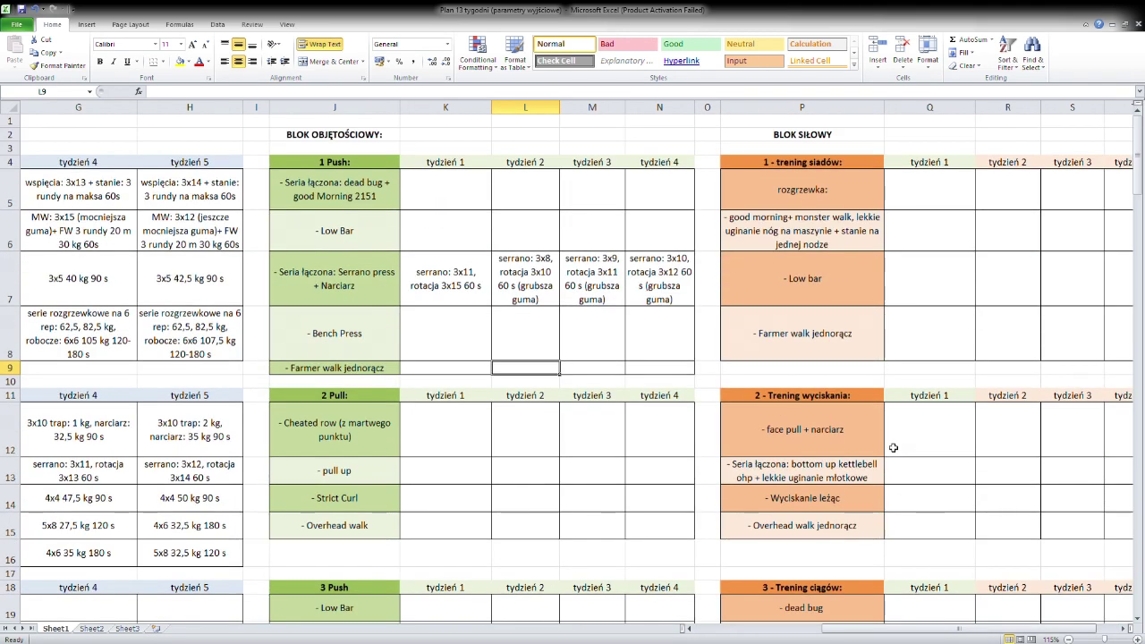
{"action": "left_click_drag", "start_coordinate": [958, 634], "coordinate": [807, 626]}
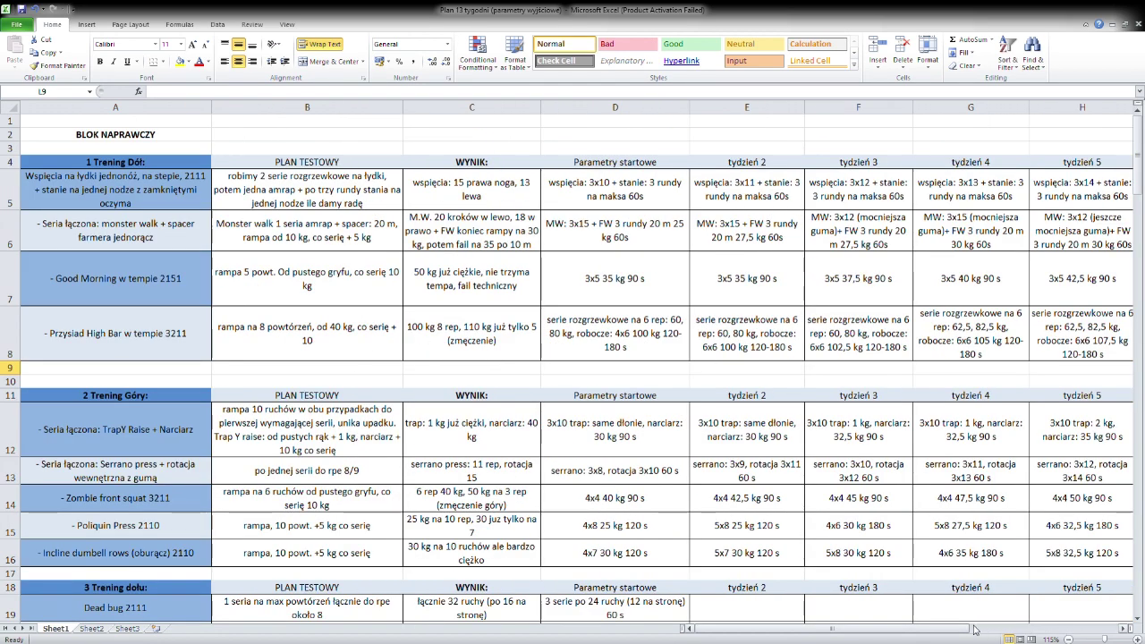
{"action": "left_click_drag", "start_coordinate": [956, 630], "coordinate": [1064, 637]}
{"action": "scroll", "coordinate": [914, 482], "scroll_direction": "left", "scroll_amount": 5}
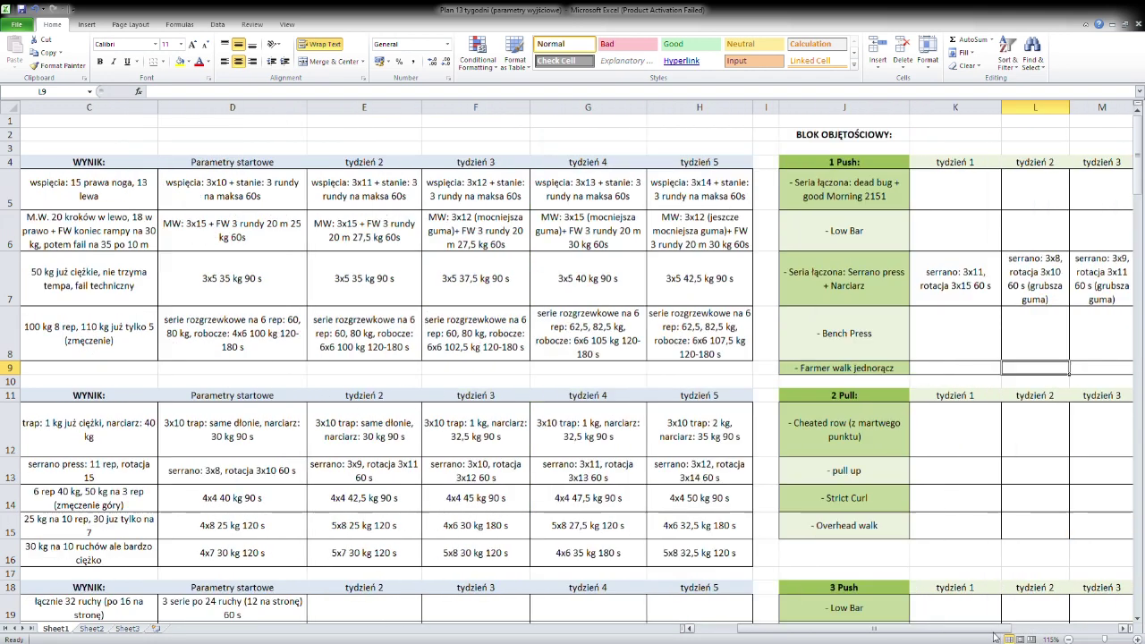
{"action": "scroll", "coordinate": [914, 482], "scroll_direction": "down", "scroll_amount": 5}
{"action": "scroll", "coordinate": [914, 482], "scroll_direction": "down", "scroll_amount": 1}
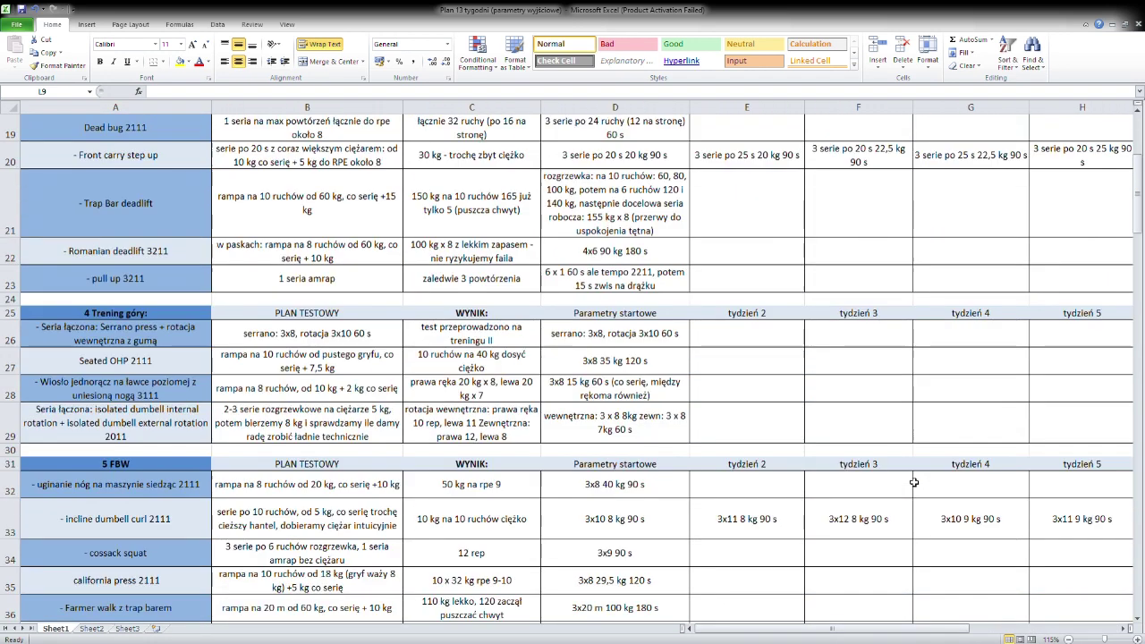
{"action": "left_click_drag", "start_coordinate": [803, 630], "coordinate": [914, 632]}
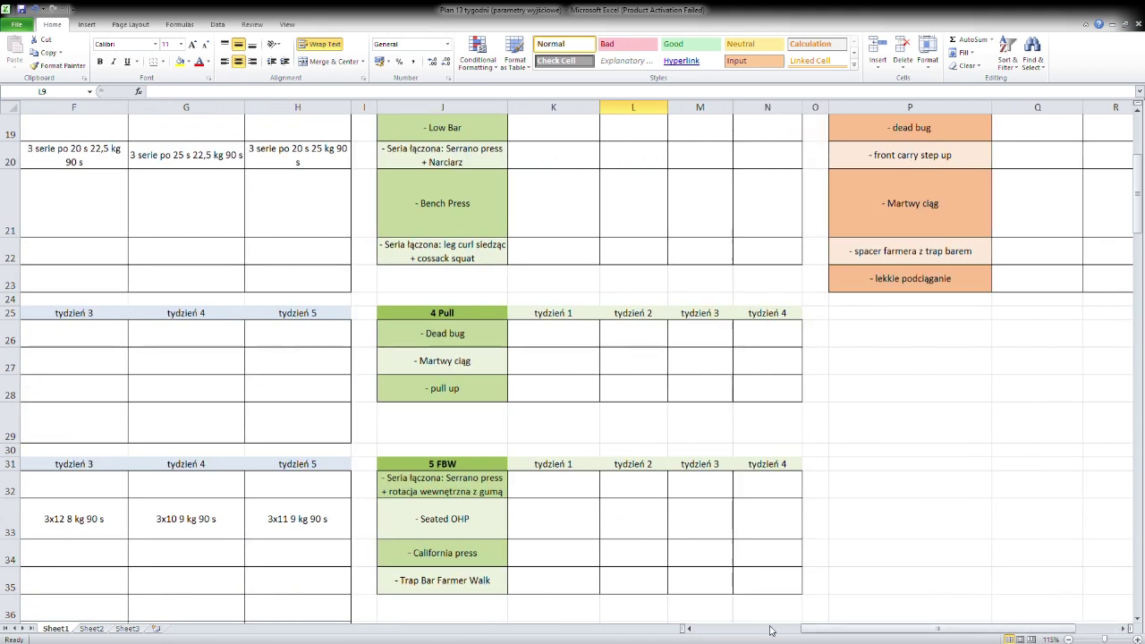
{"action": "left_click_drag", "start_coordinate": [832, 634], "coordinate": [809, 633]}
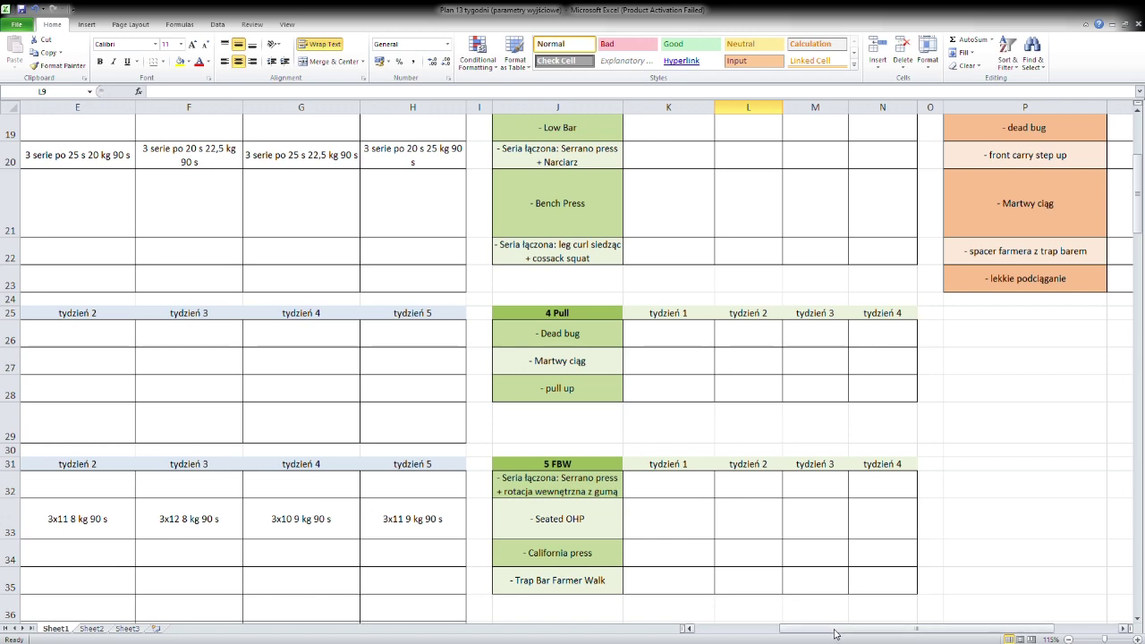
{"action": "left_click_drag", "start_coordinate": [828, 632], "coordinate": [813, 631]}
{"action": "scroll", "coordinate": [884, 528], "scroll_direction": "up", "scroll_amount": 2}
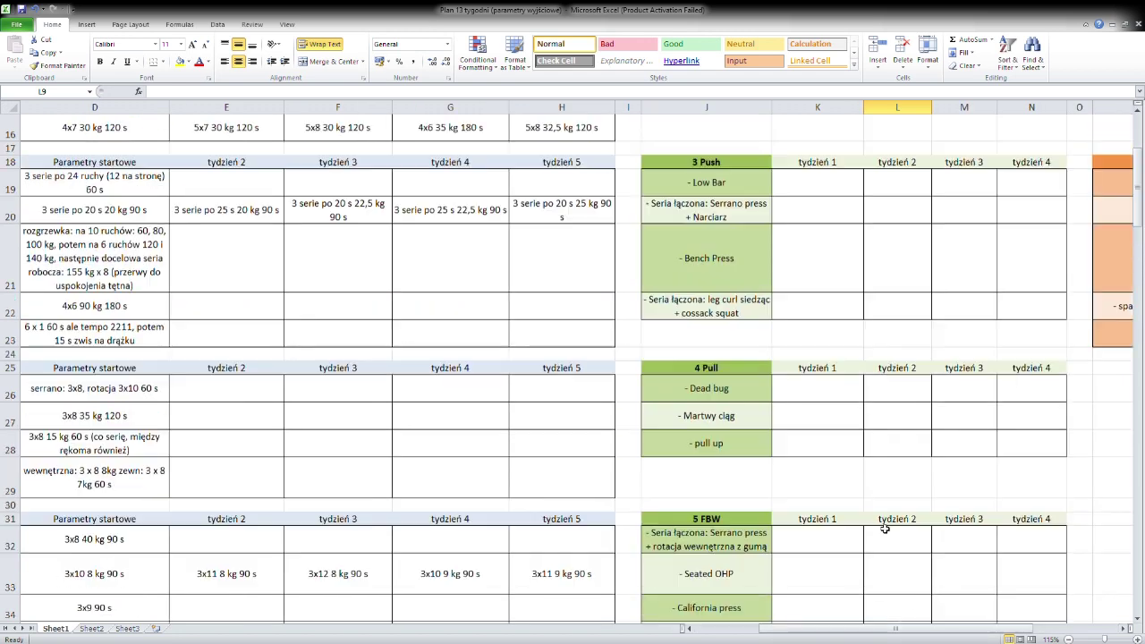
{"action": "left_click", "coordinate": [747, 534]}
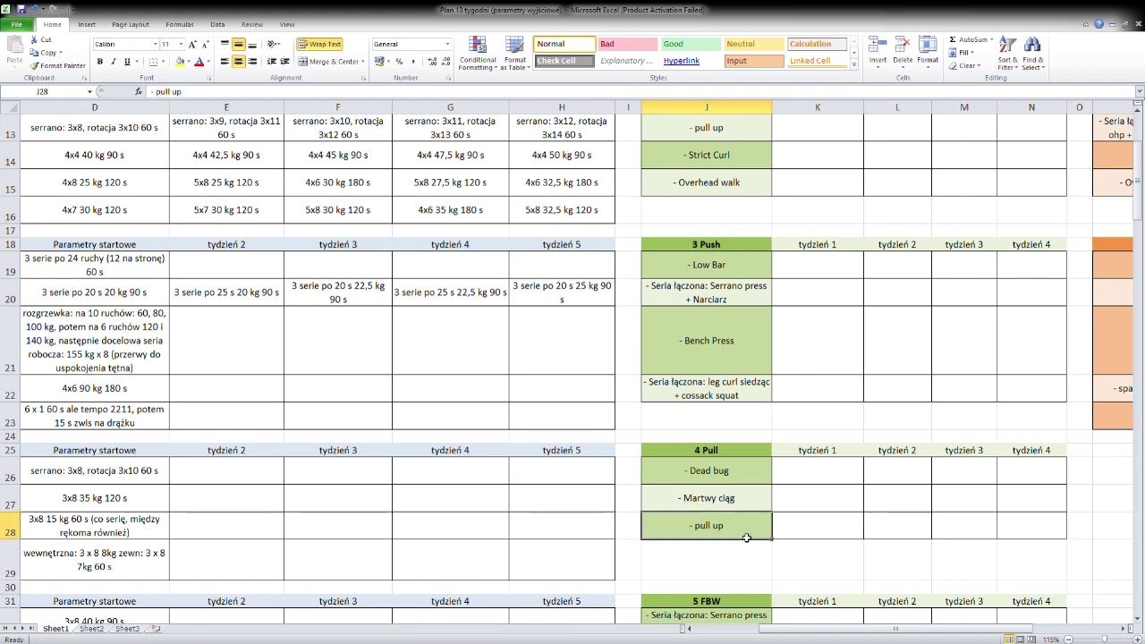
Examine the test result and starting parameters of pull up 3211 in 3 Trening dołu of the Blok naprawczy.
{"action": "left_click_drag", "start_coordinate": [853, 630], "coordinate": [761, 630]}
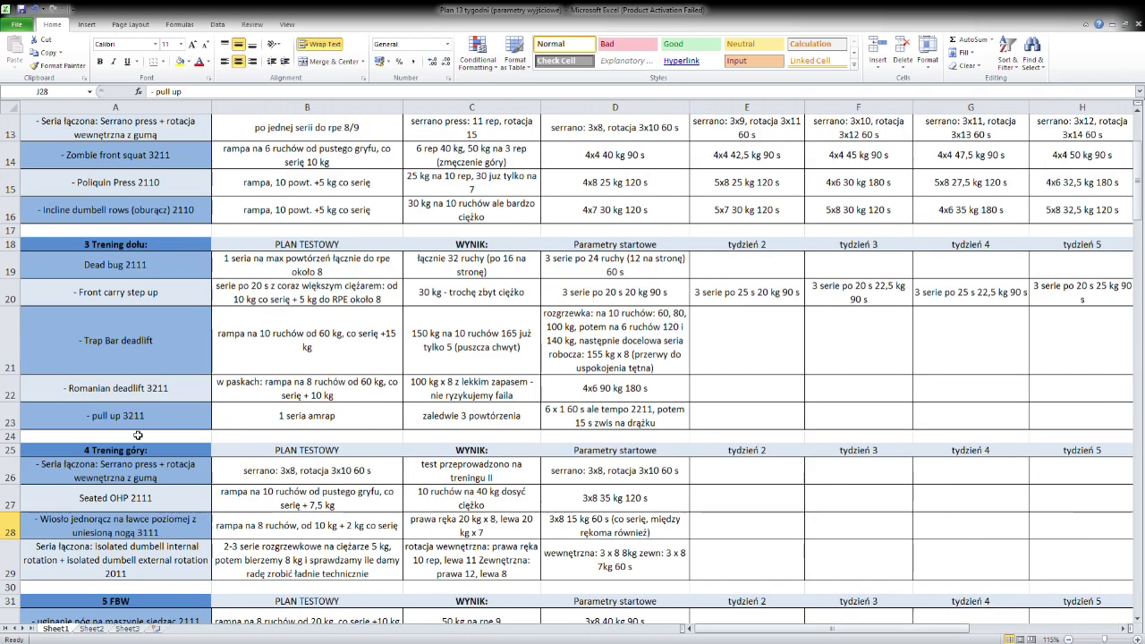
{"action": "left_click", "coordinate": [683, 417]}
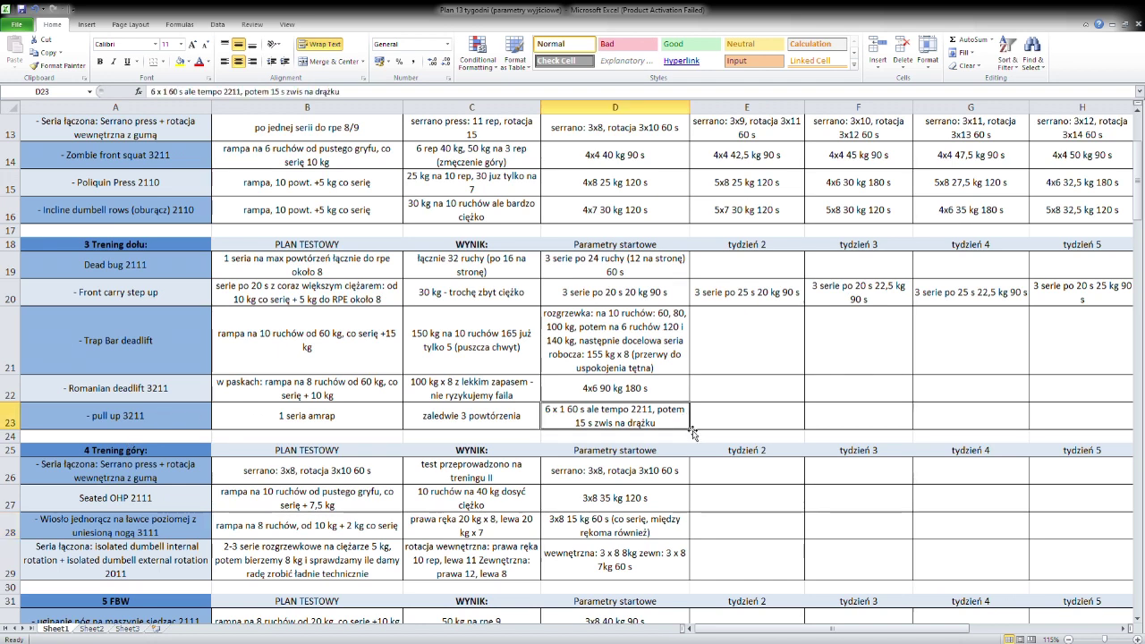
{"action": "left_click", "coordinate": [481, 419]}
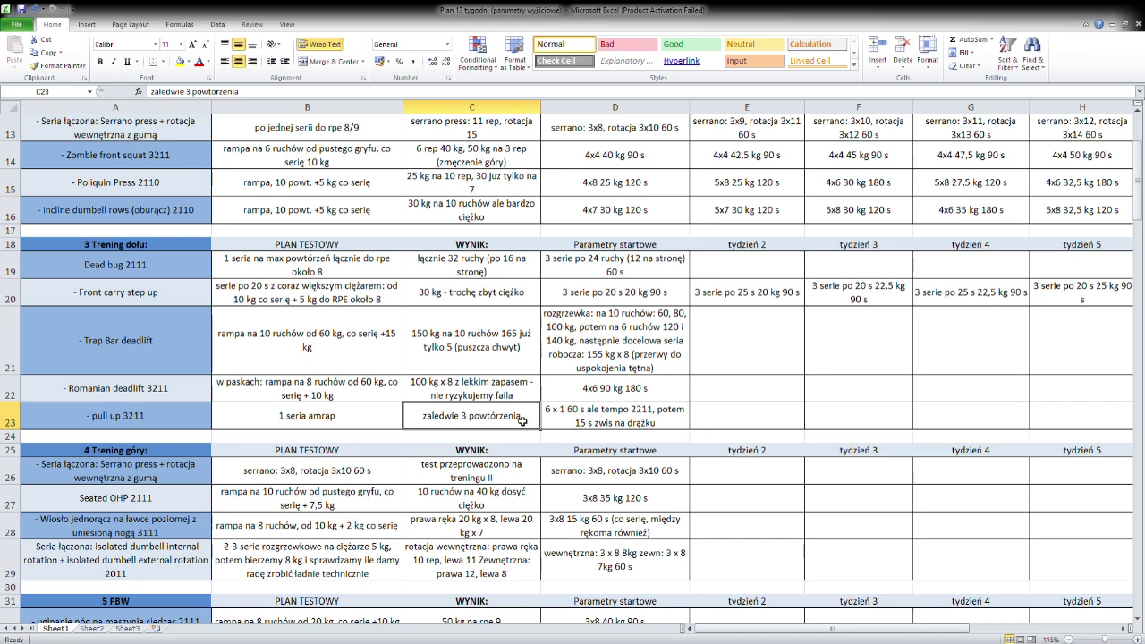
{"action": "left_click", "coordinate": [163, 421]}
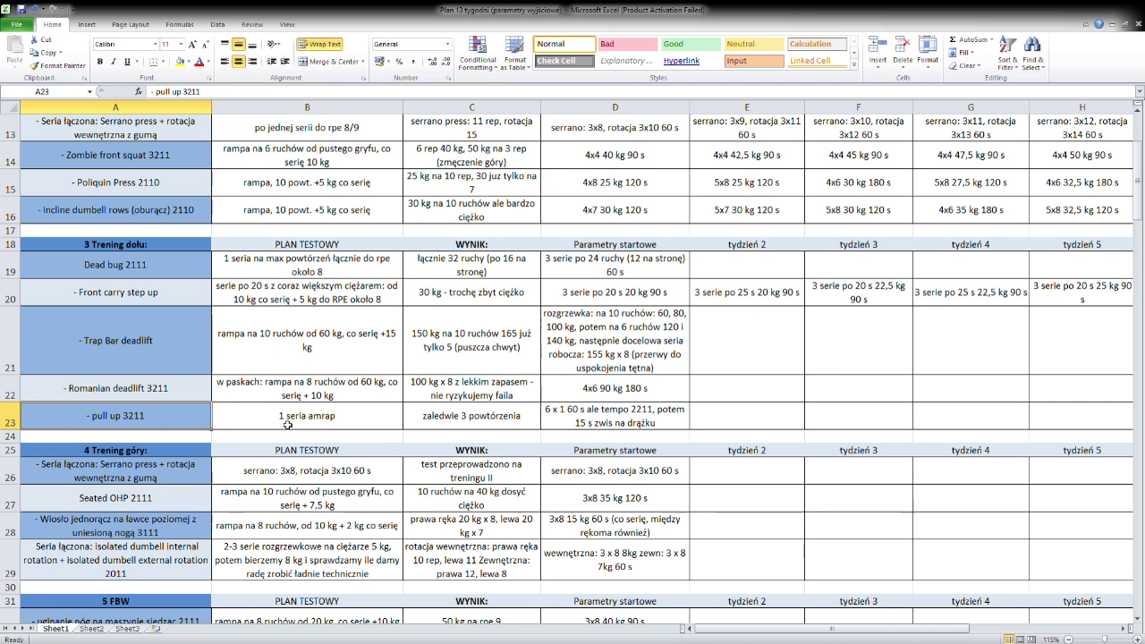
{"action": "left_click", "coordinate": [193, 395]}
{"action": "left_click", "coordinate": [197, 360]}
{"action": "left_click", "coordinate": [719, 417]}
{"action": "left_click", "coordinate": [618, 423]}
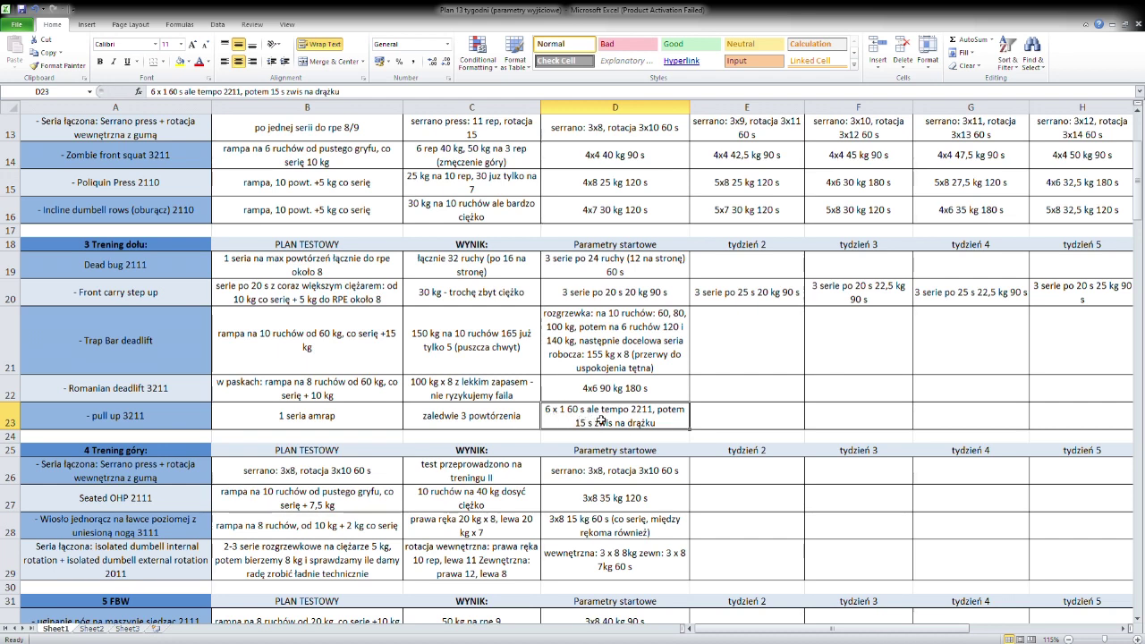
Copy the pull up 3211 entry in 3 Trening dołu from Parametry startowe to tydzień 2.
{"action": "left_click", "coordinate": [742, 418]}
{"action": "left_click", "coordinate": [673, 421]}
{"action": "key", "text": "ctrl+c"}
{"action": "left_click", "coordinate": [726, 423]}
{"action": "key", "text": "ctrl+v"}
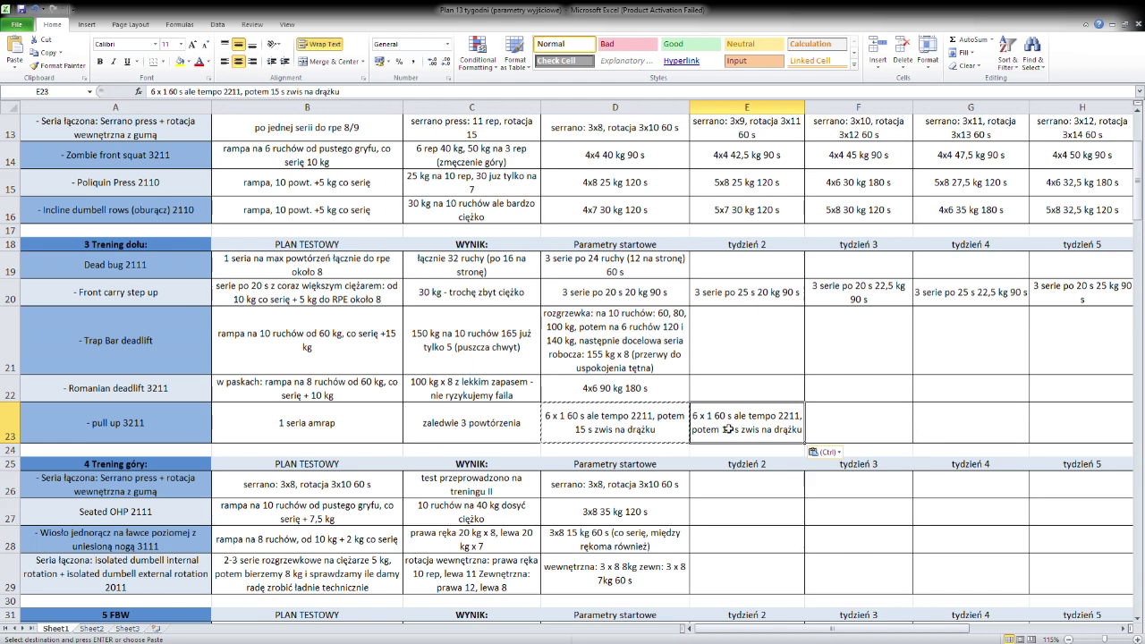
Change the pull up 3211 entry in tydzień 2 to 4x2 60 s ale tempo 2211, potem 15 s zwis na drążku.
{"action": "left_click", "coordinate": [746, 384]}
{"action": "left_click", "coordinate": [721, 428]}
{"action": "left_click", "coordinate": [171, 95]}
{"action": "left_click_drag", "start_coordinate": [166, 95], "coordinate": [156, 97]}
{"action": "type", "text": "4x2"}
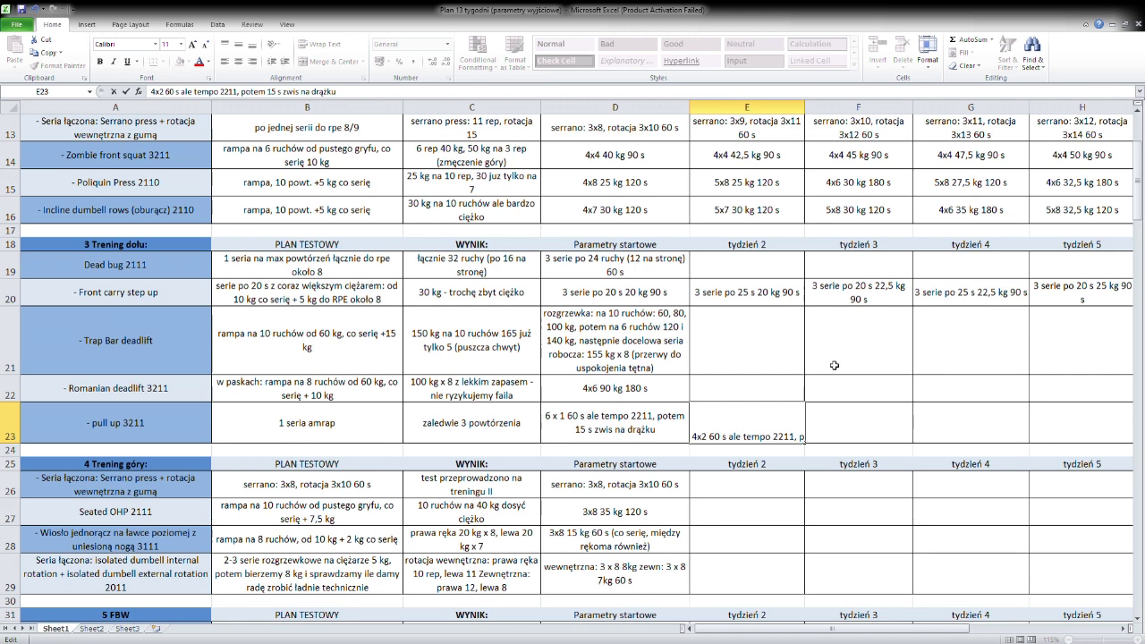
{"action": "left_click", "coordinate": [786, 435]}
Copy the pull up 3211 entry in 3 Trening dołu from tydzień 2 to tydzień 3.
{"action": "left_click", "coordinate": [847, 427]}
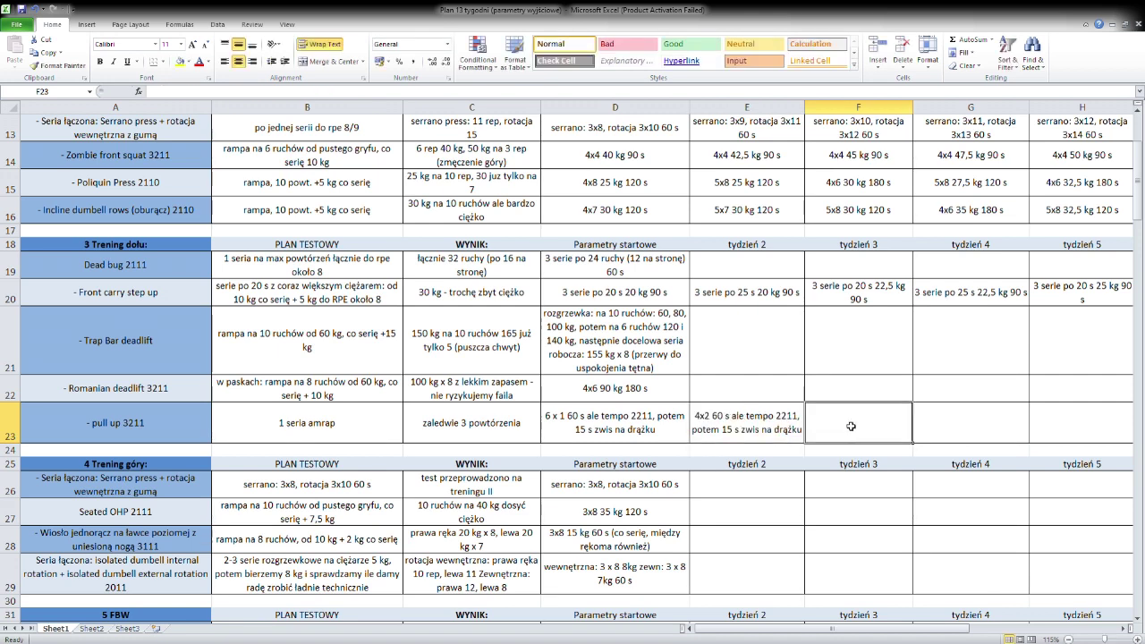
{"action": "left_click", "coordinate": [787, 430]}
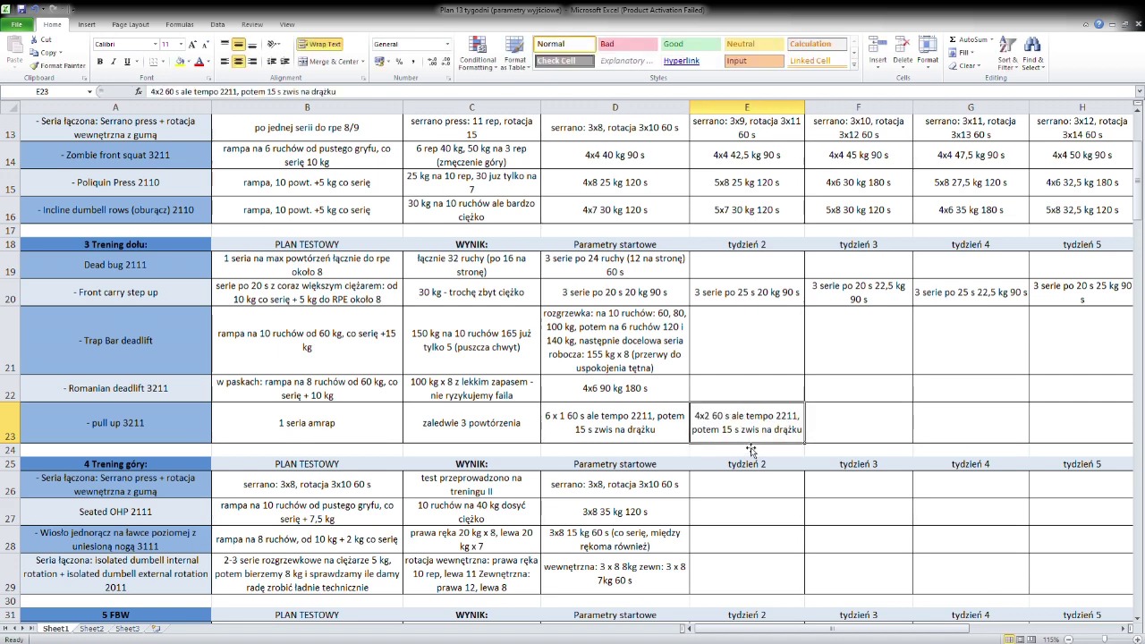
{"action": "left_click", "coordinate": [869, 431]}
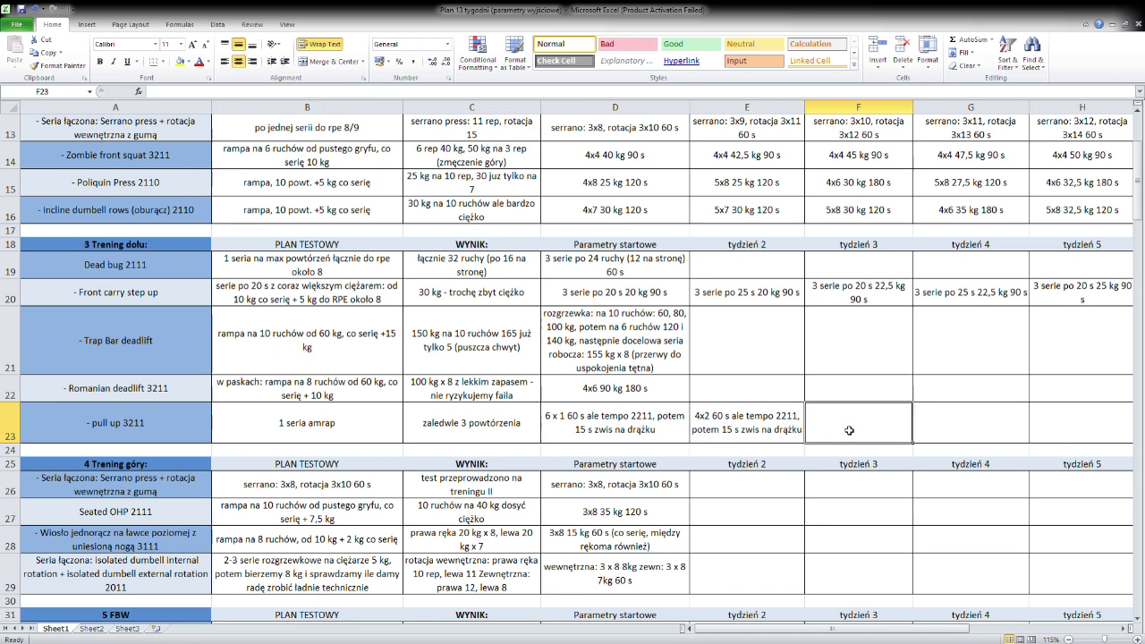
{"action": "left_click", "coordinate": [784, 428]}
{"action": "key", "text": "ctrl+c"}
{"action": "left_click", "coordinate": [839, 428]}
{"action": "key", "text": "ctrl+v"}
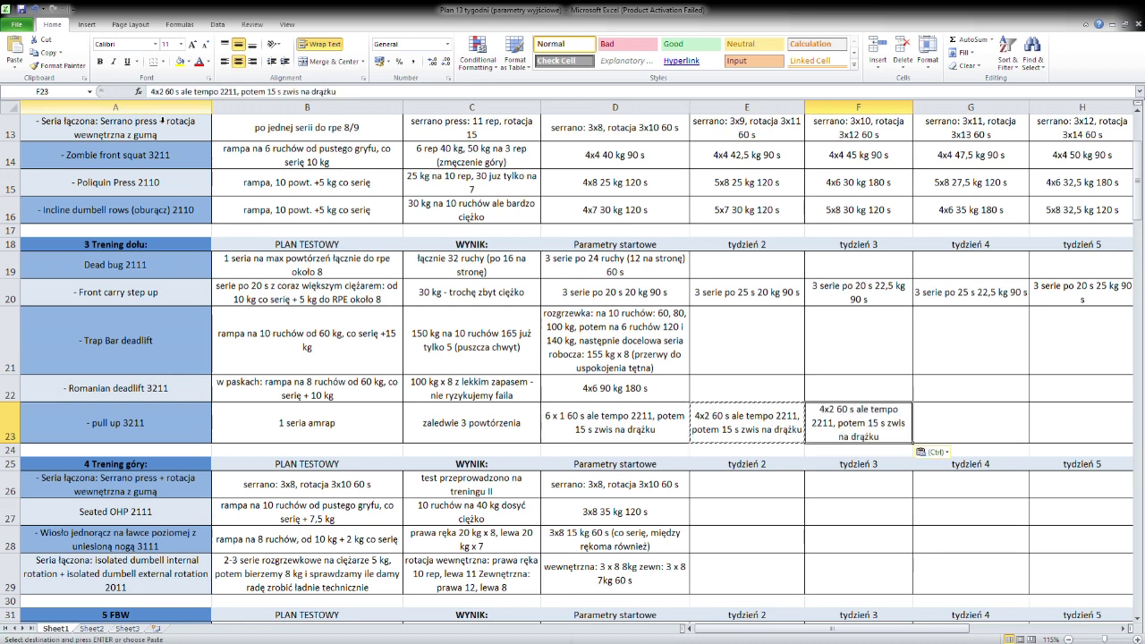
Change the pull up 3211 entry in tydzień 3 to 3x3 60 s ale tempo 2211, potem 15 s zwis na drążku.
{"action": "left_click", "coordinate": [168, 92]}
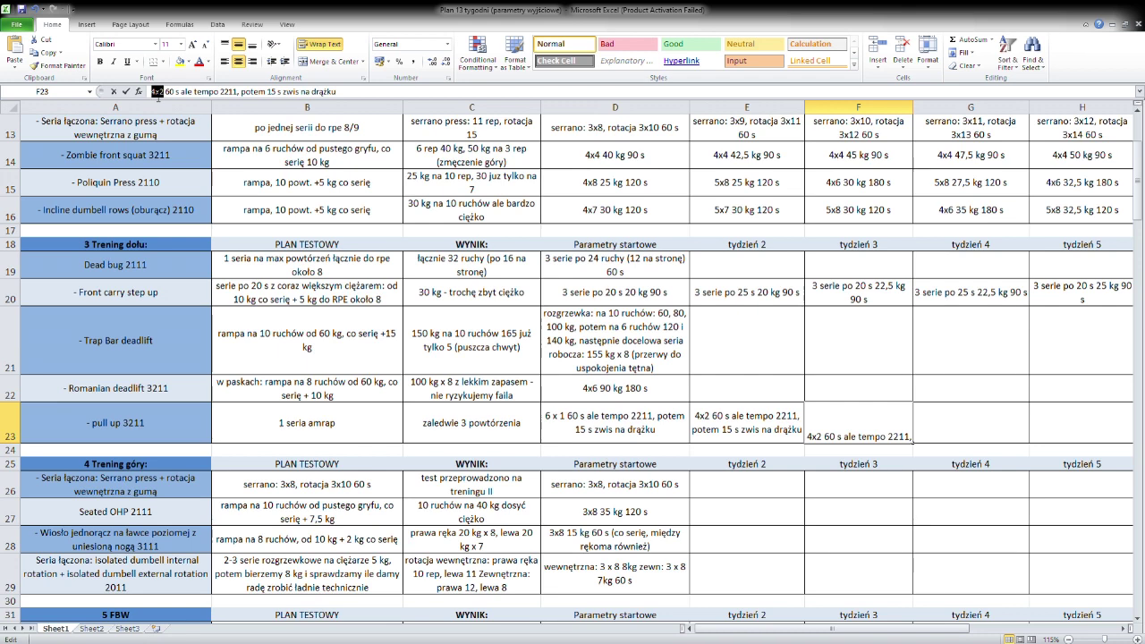
{"action": "double_click", "coordinate": [157, 92]}
{"action": "type", "text": "3x3"}
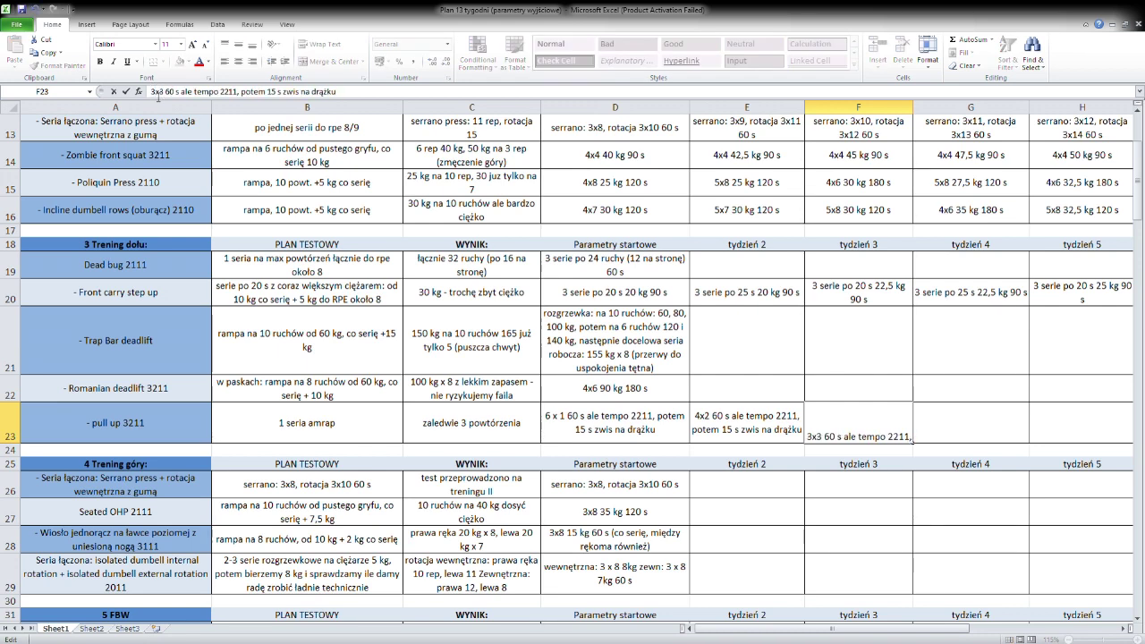
{"action": "left_click", "coordinate": [968, 425]}
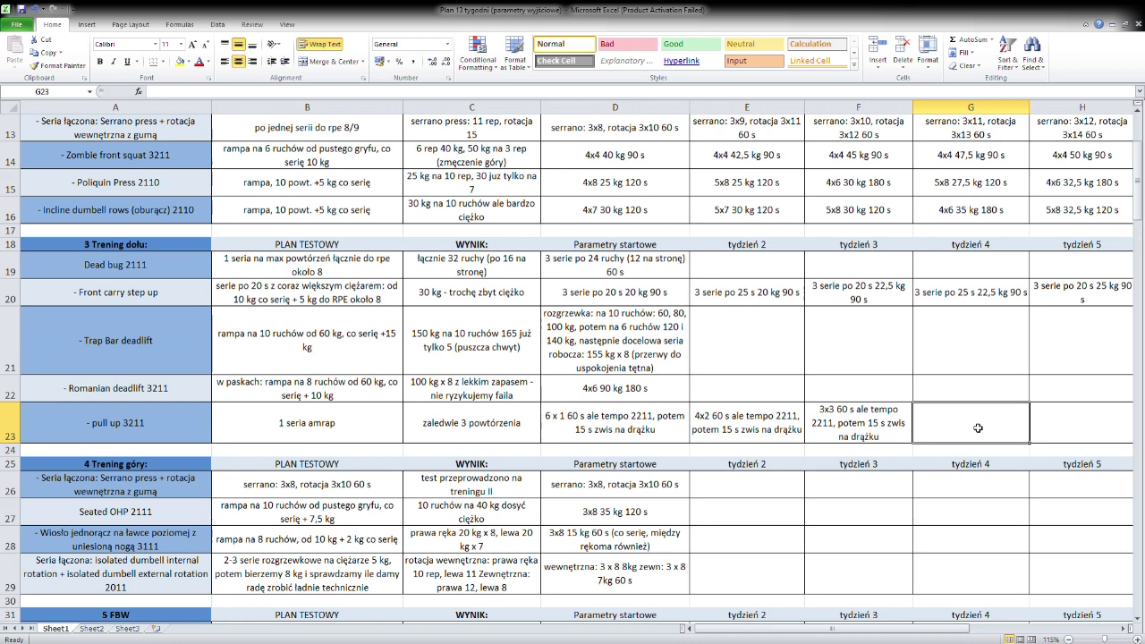
Enter "serie na powtórzenia kolejno: 1,2,3,2,3" for pull up 3211 in tydzień 4 of 3 Trening dołu.
{"action": "left_click", "coordinate": [960, 388]}
{"action": "left_click", "coordinate": [958, 422]}
{"action": "left_click", "coordinate": [250, 93]}
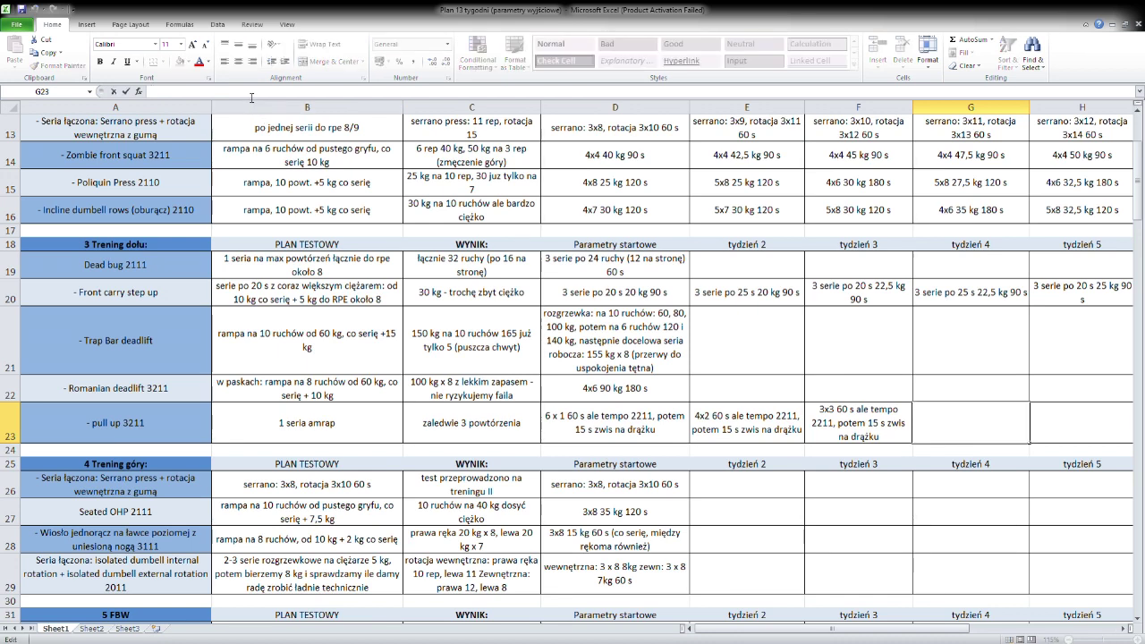
{"action": "type", "text": "serie na powto"}
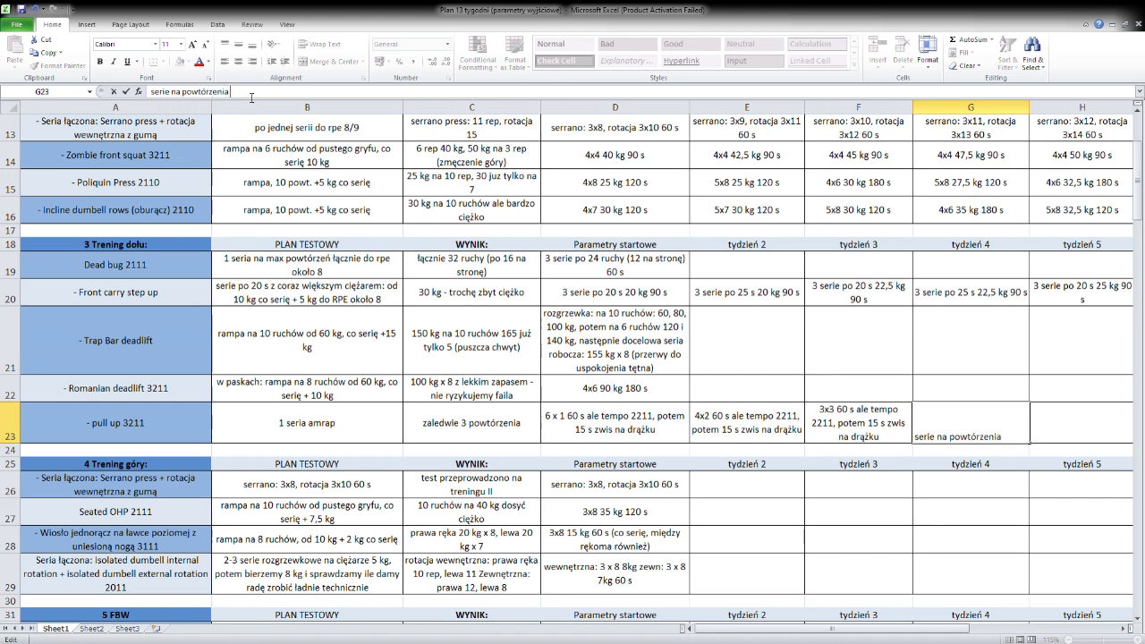
{"action": "type", "text": "rzenia kolejno: 1,2,3,2,3"}
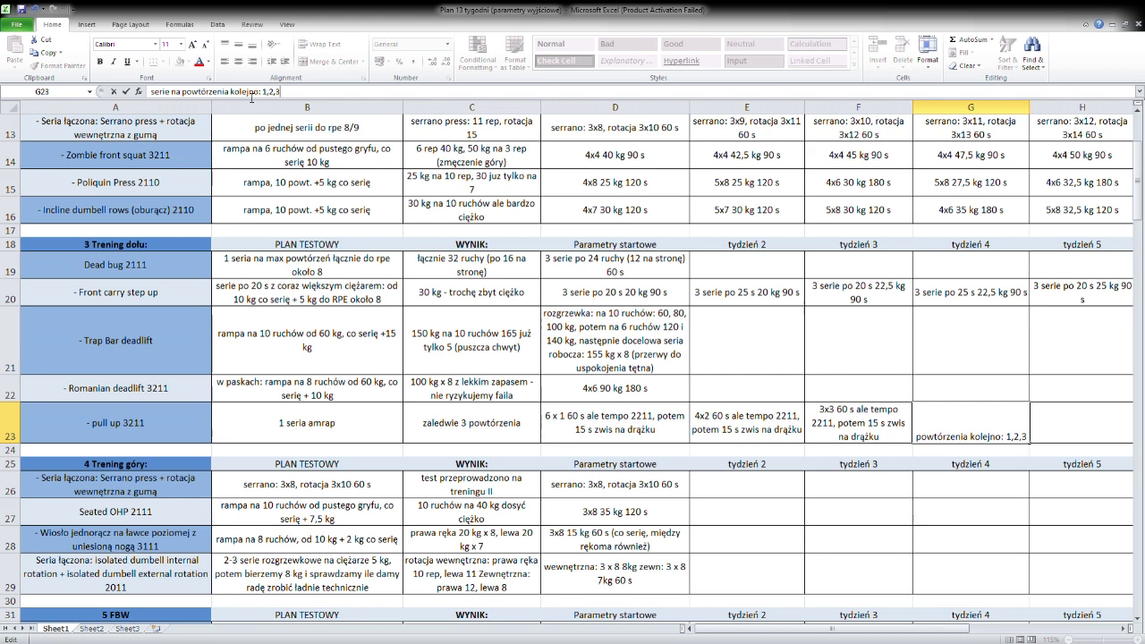
{"action": "type", "text": ",2,3"}
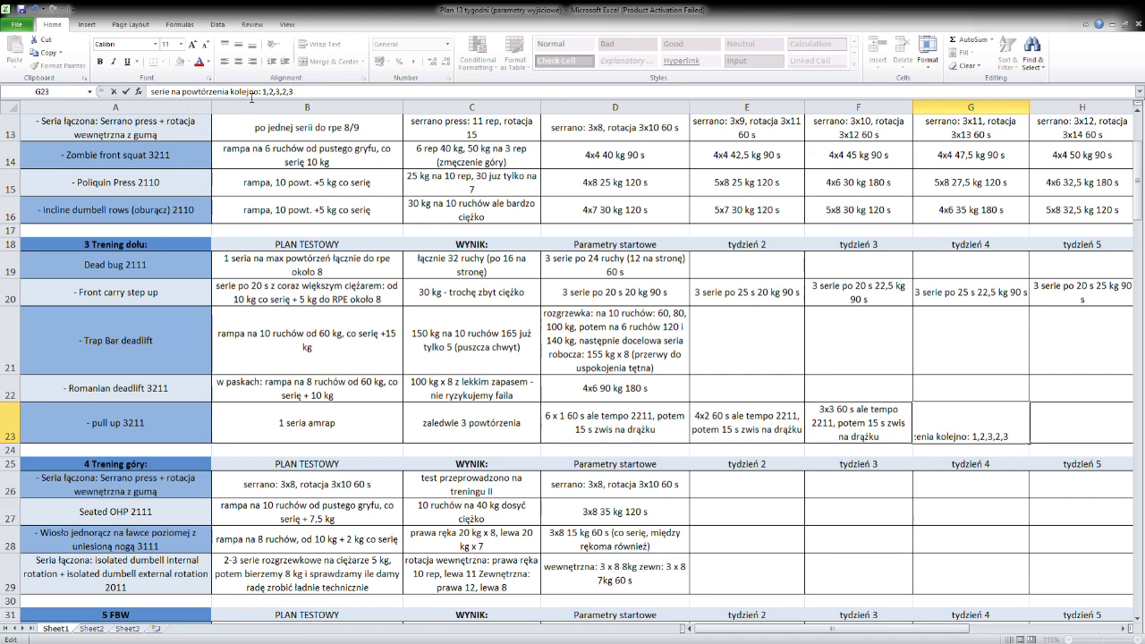
{"action": "left_click", "coordinate": [1000, 429]}
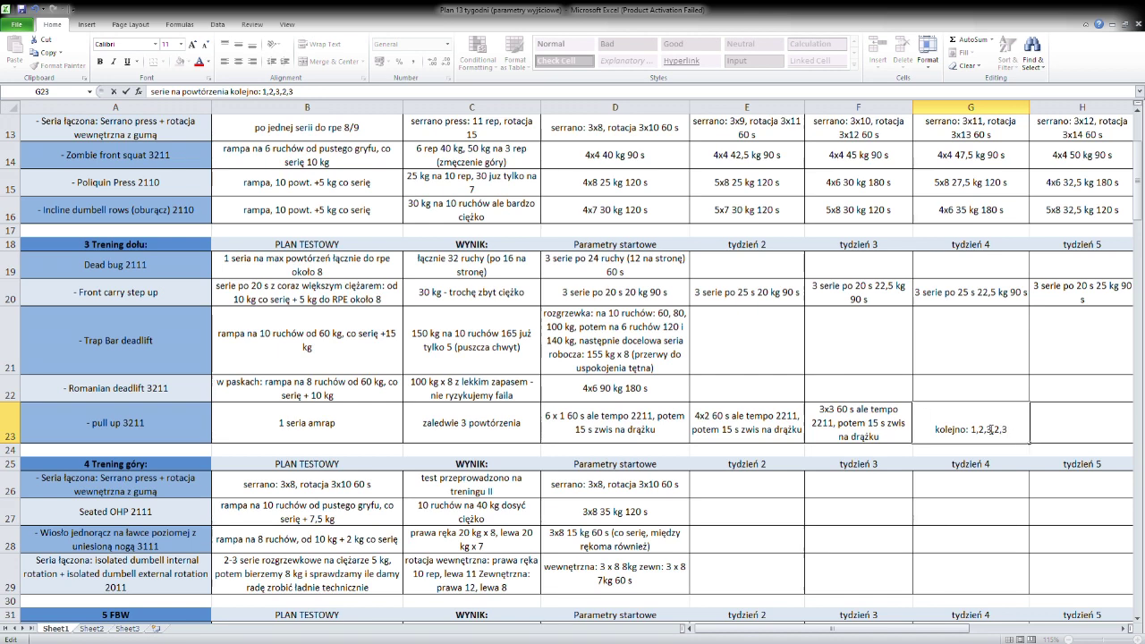
{"action": "left_click", "coordinate": [944, 391]}
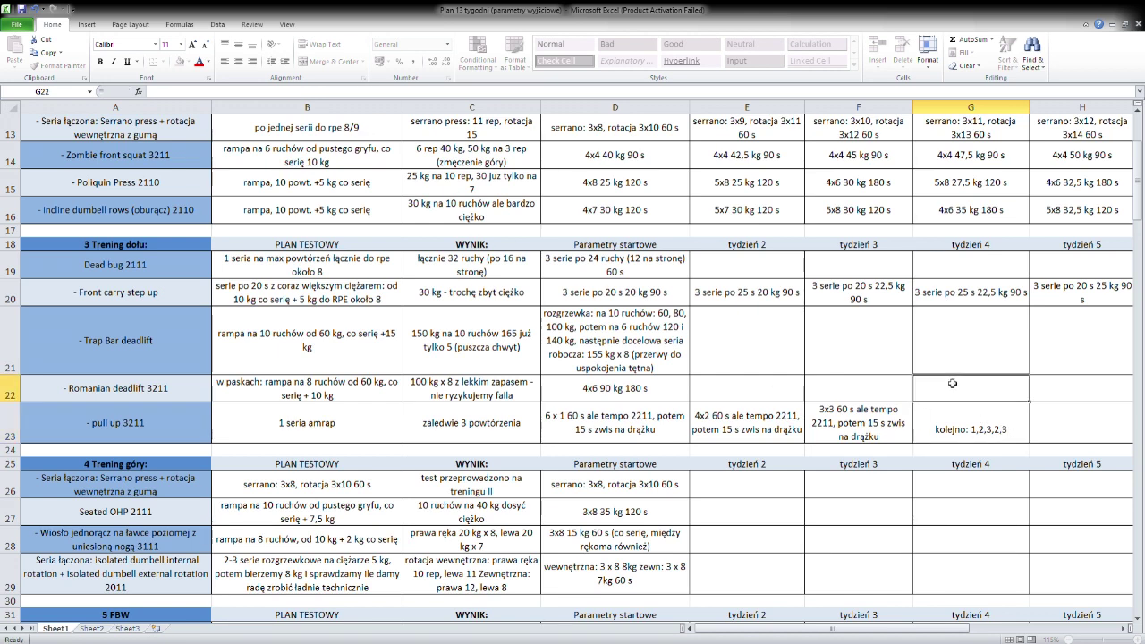
{"action": "left_click", "coordinate": [1014, 433]}
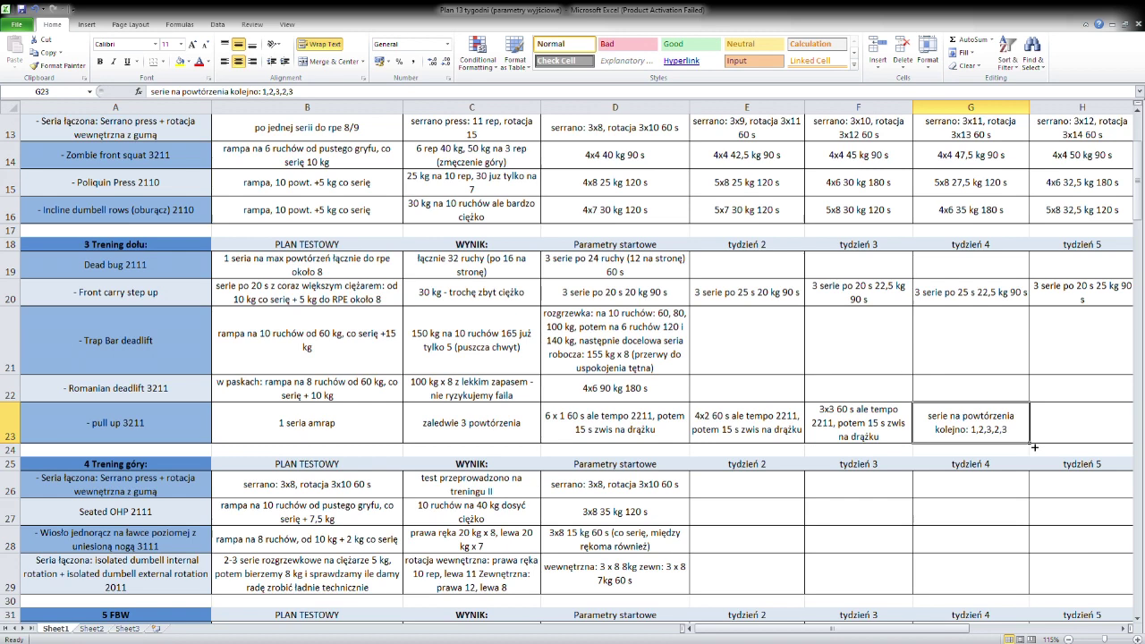
Enter 4x3 for pull up 3211 in tydzień 5 of 3 Trening dołu.
{"action": "left_click_drag", "start_coordinate": [935, 633], "coordinate": [974, 633]}
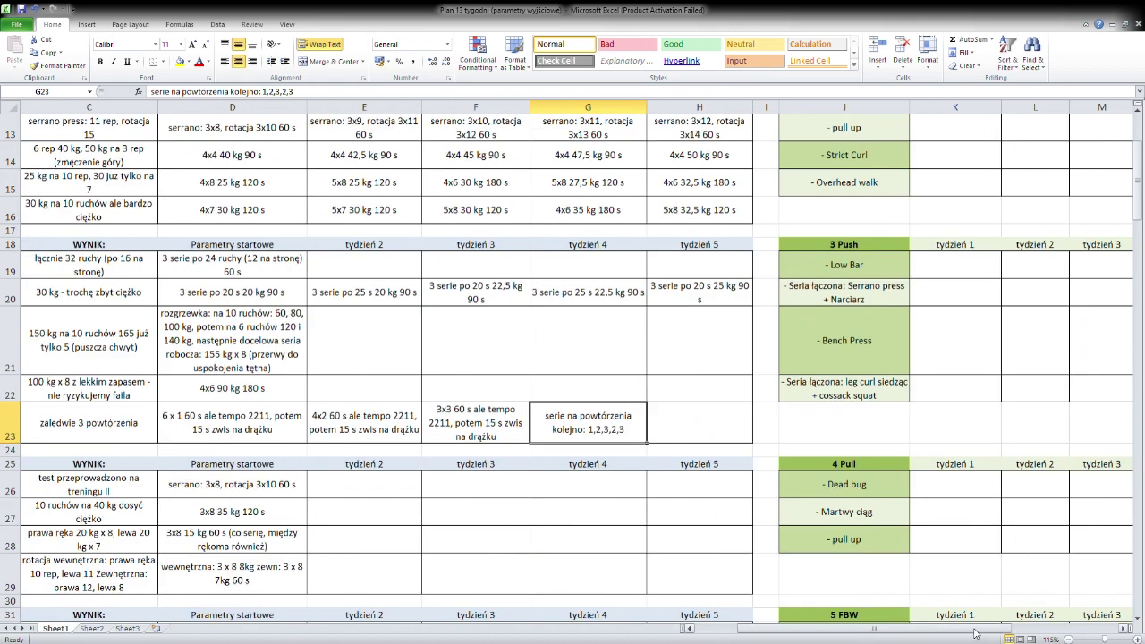
{"action": "left_click", "coordinate": [720, 429]}
{"action": "left_click", "coordinate": [631, 430]}
{"action": "left_click", "coordinate": [709, 431]}
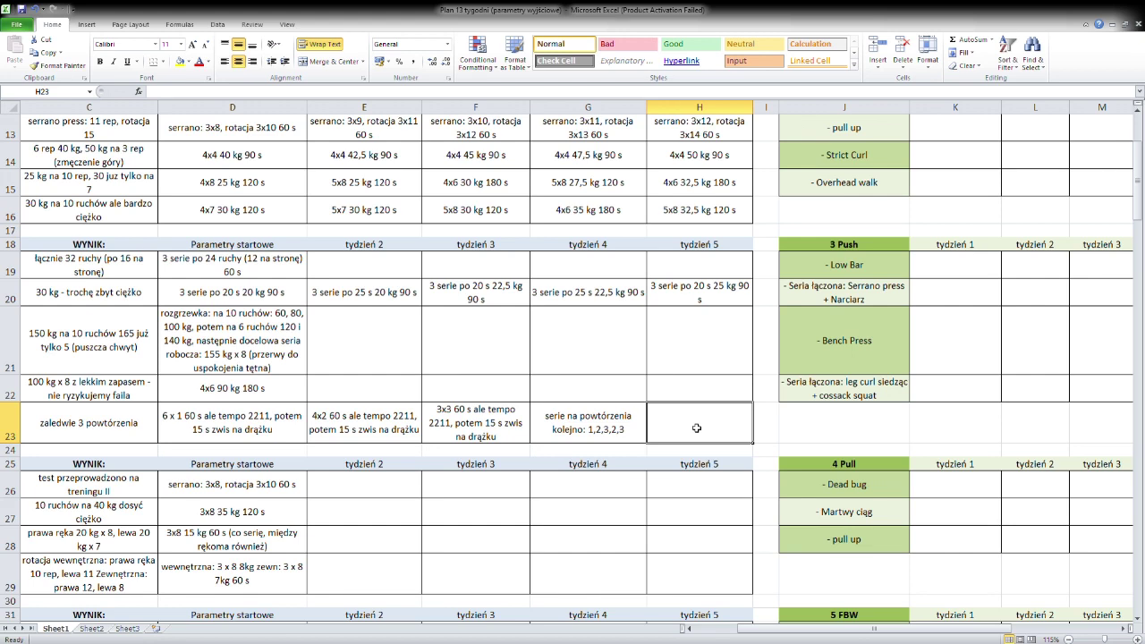
{"action": "type", "text": "4x3"}
{"action": "left_click", "coordinate": [765, 442]}
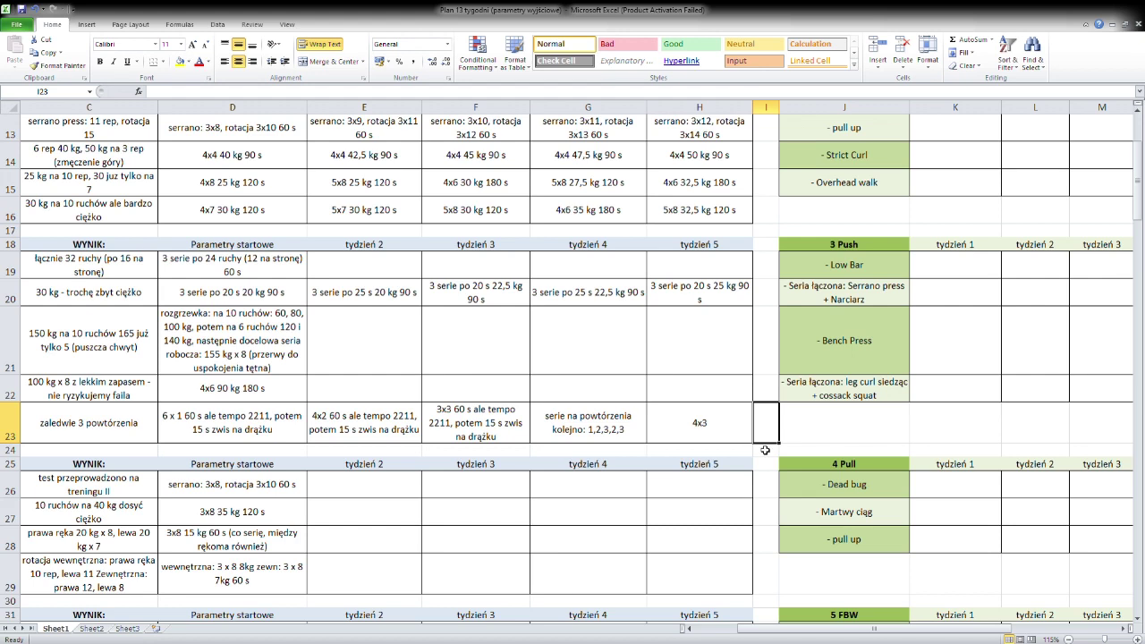
{"action": "left_click", "coordinate": [718, 436]}
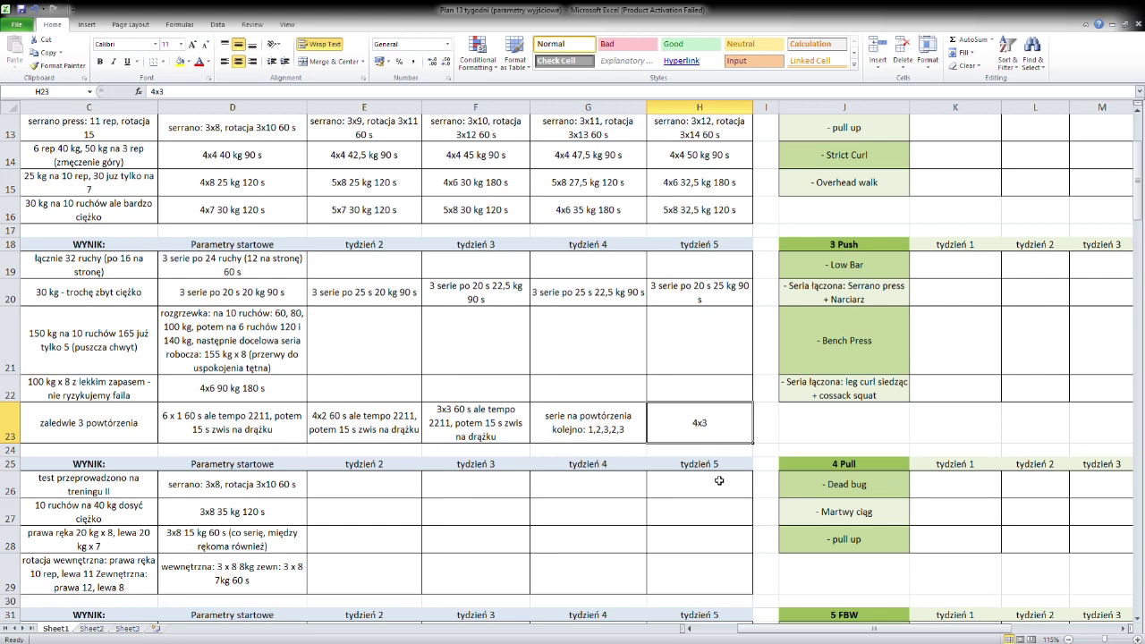
Enter the rep sequence 1,2,3,2,3,4 for pull up in tydzień 1 of the 4 Pull workout.
{"action": "left_click_drag", "start_coordinate": [854, 636], "coordinate": [903, 637]}
{"action": "left_click", "coordinate": [689, 493]}
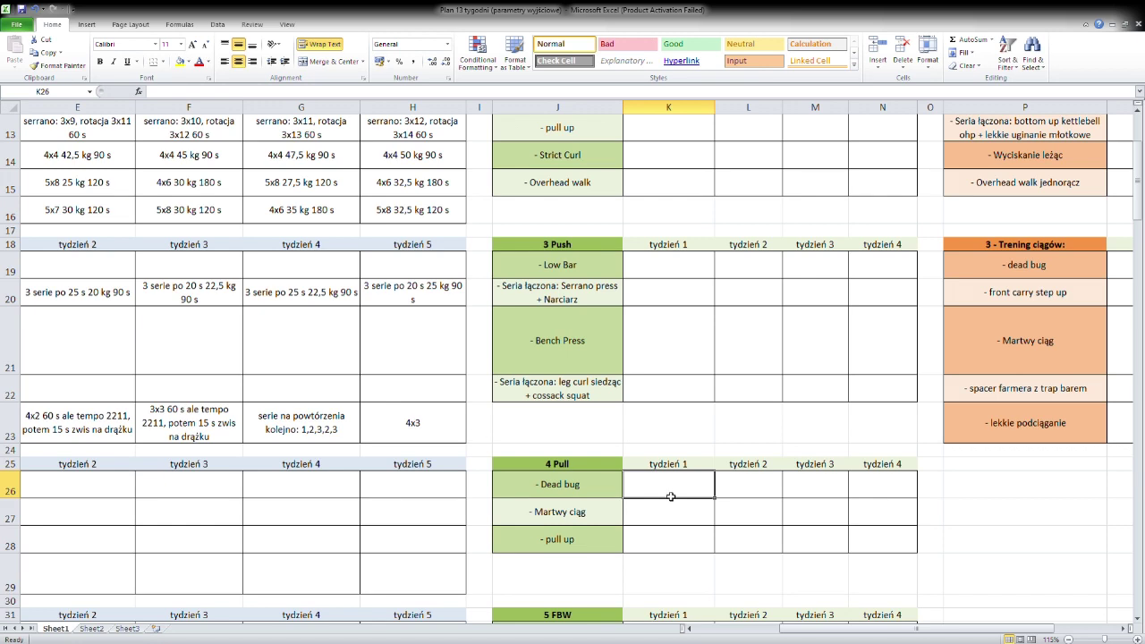
{"action": "left_click", "coordinate": [665, 552]}
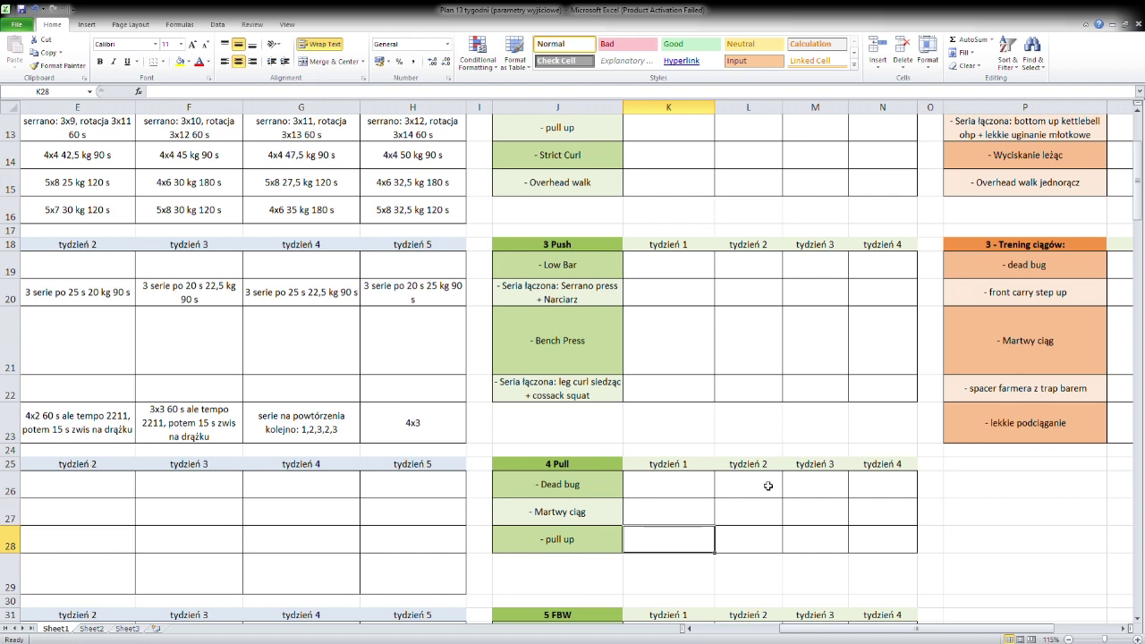
{"action": "type", "text": "1,2,3"}
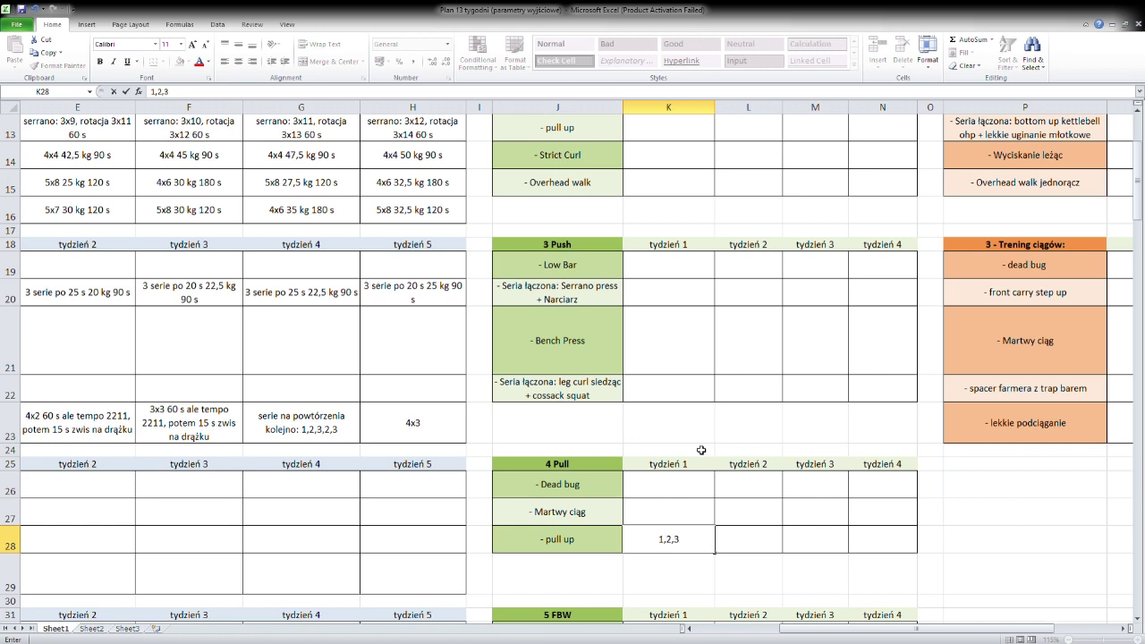
{"action": "type", "text": ",2,3,4"}
{"action": "left_click", "coordinate": [732, 542]}
{"action": "left_click", "coordinate": [696, 547]}
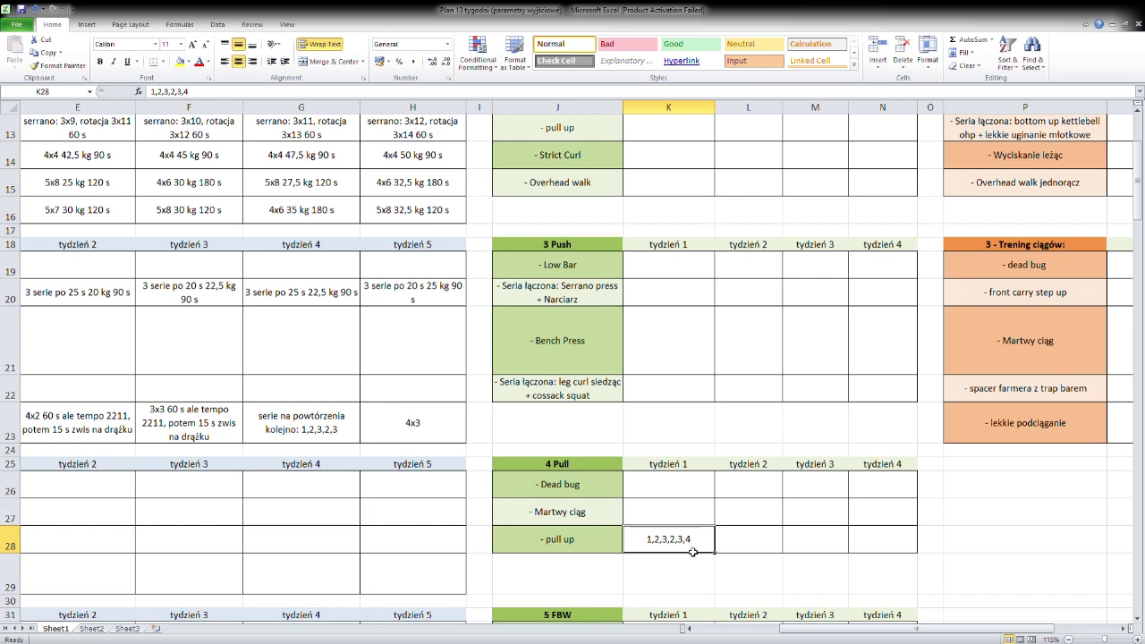
Enter 4x4 for pull up in tydzień 2 of the 4 Pull workout.
{"action": "left_click", "coordinate": [752, 543]}
{"action": "left_click", "coordinate": [701, 547]}
{"action": "left_click", "coordinate": [748, 547]}
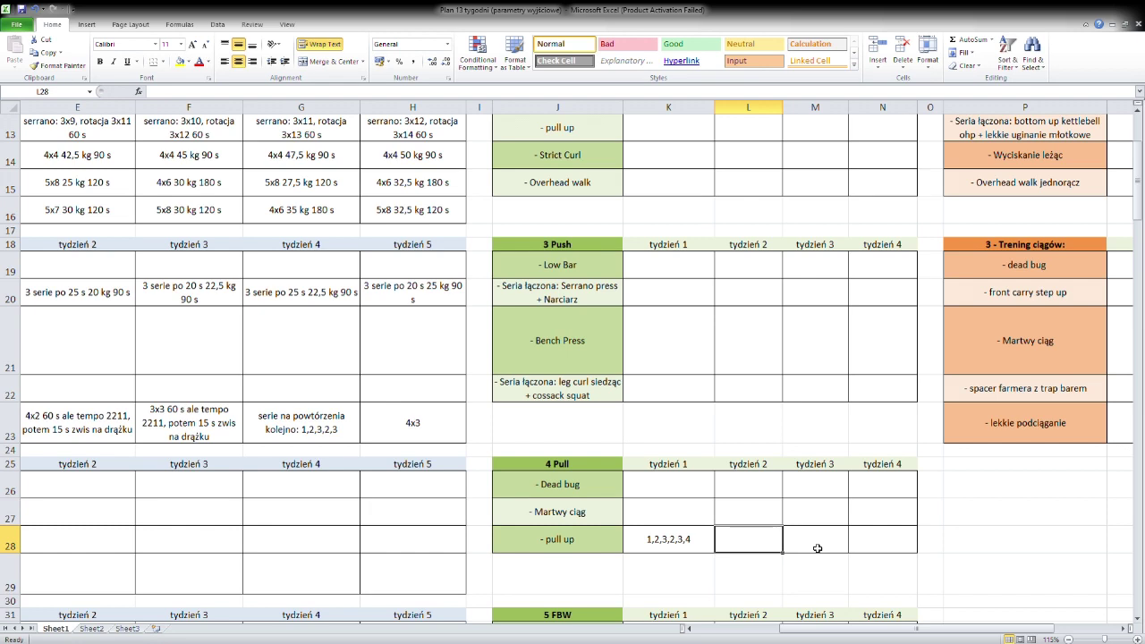
{"action": "type", "text": "4x4"}
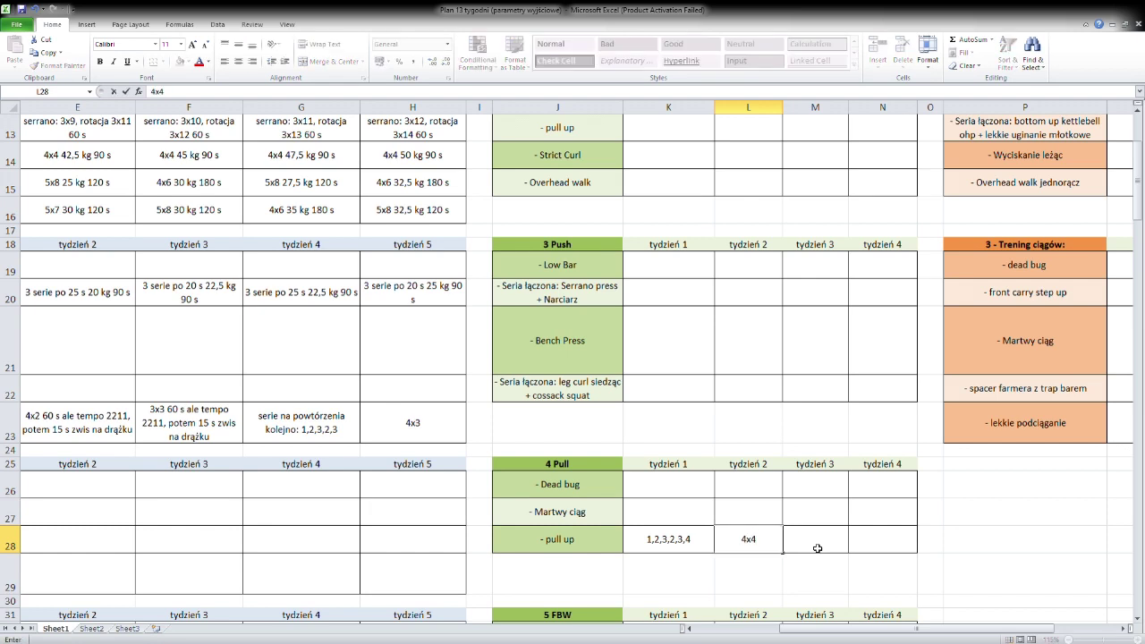
Enter 3x5 for pull up in tydzień 3 of the 4 Pull workout.
{"action": "left_click", "coordinate": [817, 547]}
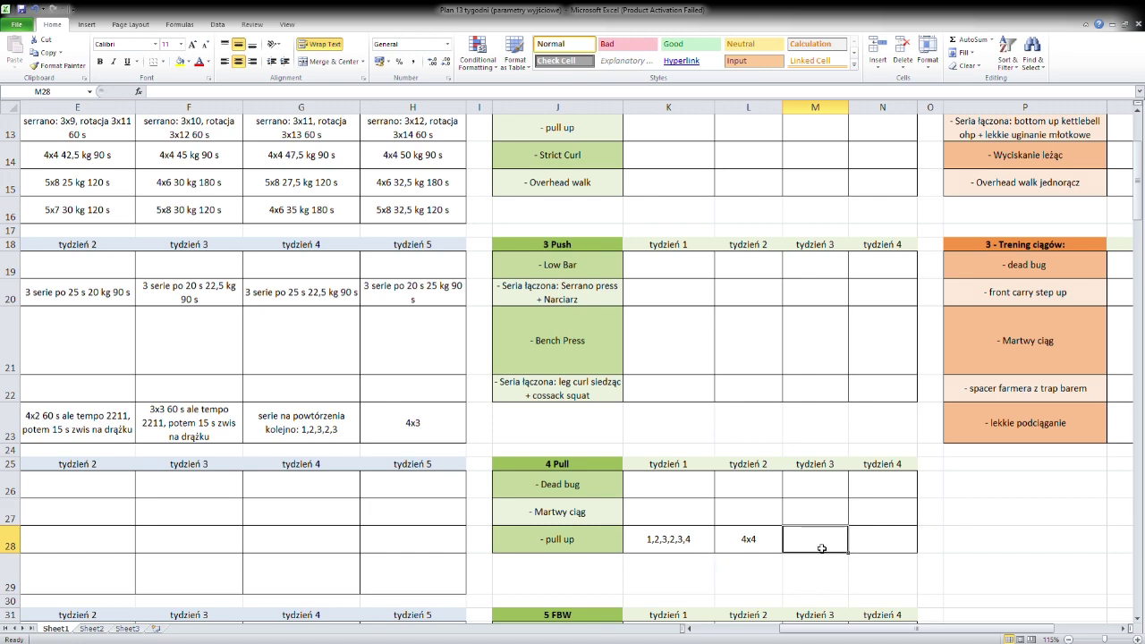
{"action": "left_click", "coordinate": [773, 544]}
{"action": "left_click", "coordinate": [816, 544]}
{"action": "type", "text": "3x5"}
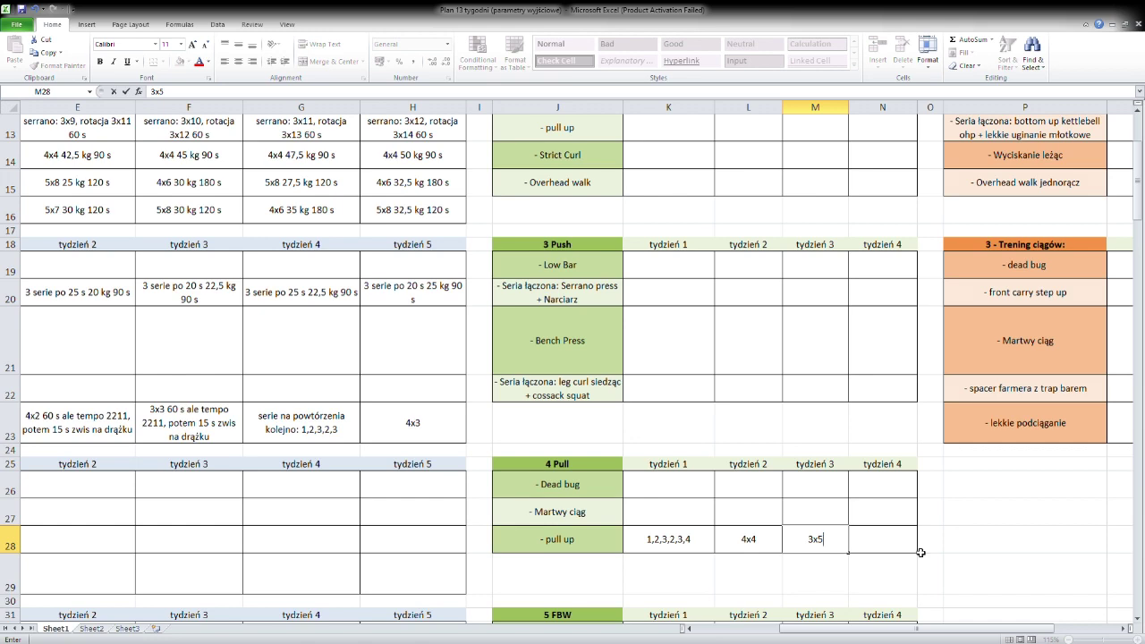
{"action": "left_click", "coordinate": [904, 542]}
{"action": "left_click", "coordinate": [825, 545]}
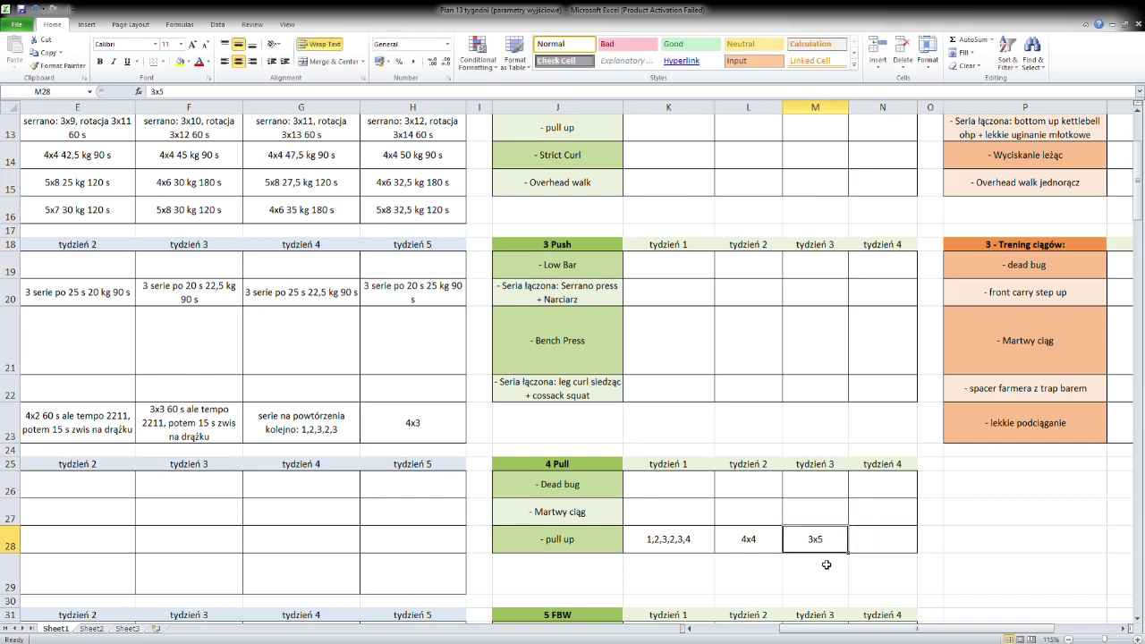
Enter the rep sequence 2,3,4,3,4,5 for pull up in tydzień 4 of the 4 Pull workout.
{"action": "left_click", "coordinate": [751, 543]}
{"action": "left_click", "coordinate": [817, 545]}
{"action": "left_click", "coordinate": [885, 545]}
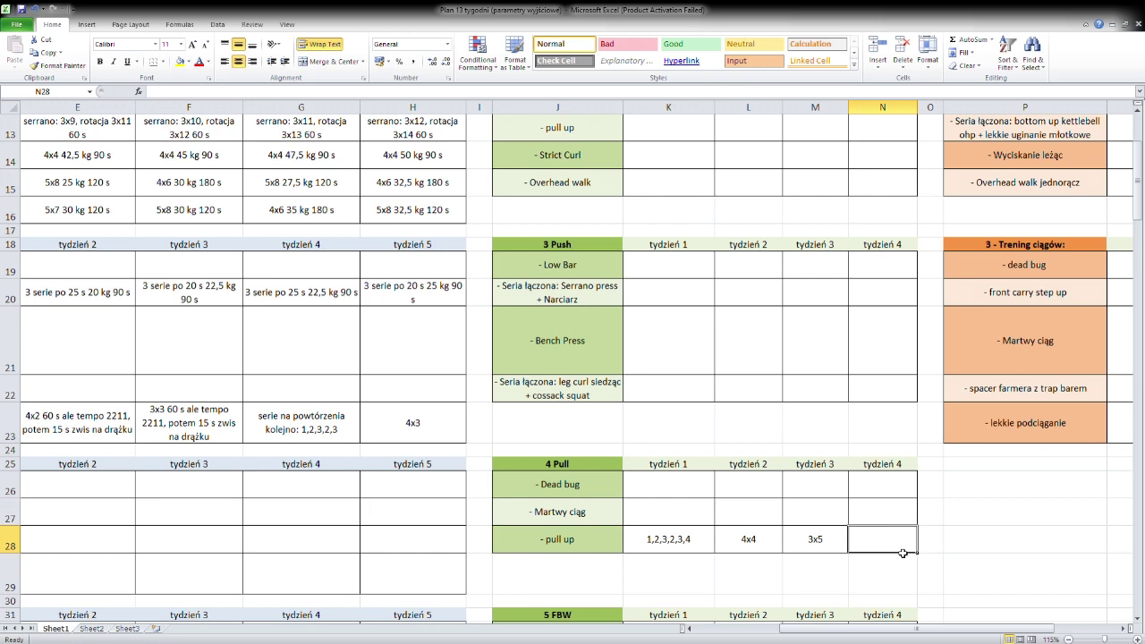
{"action": "type", "text": "2,3,"}
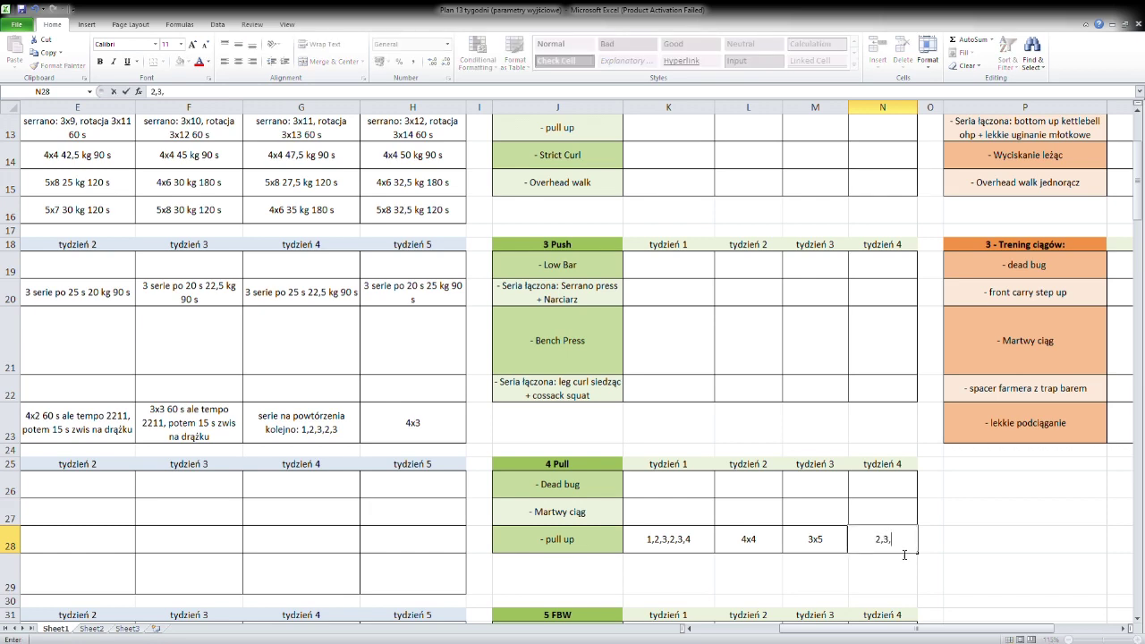
{"action": "type", "text": "4,3,4"}
{"action": "left_click", "coordinate": [898, 519]}
{"action": "left_click", "coordinate": [888, 545]}
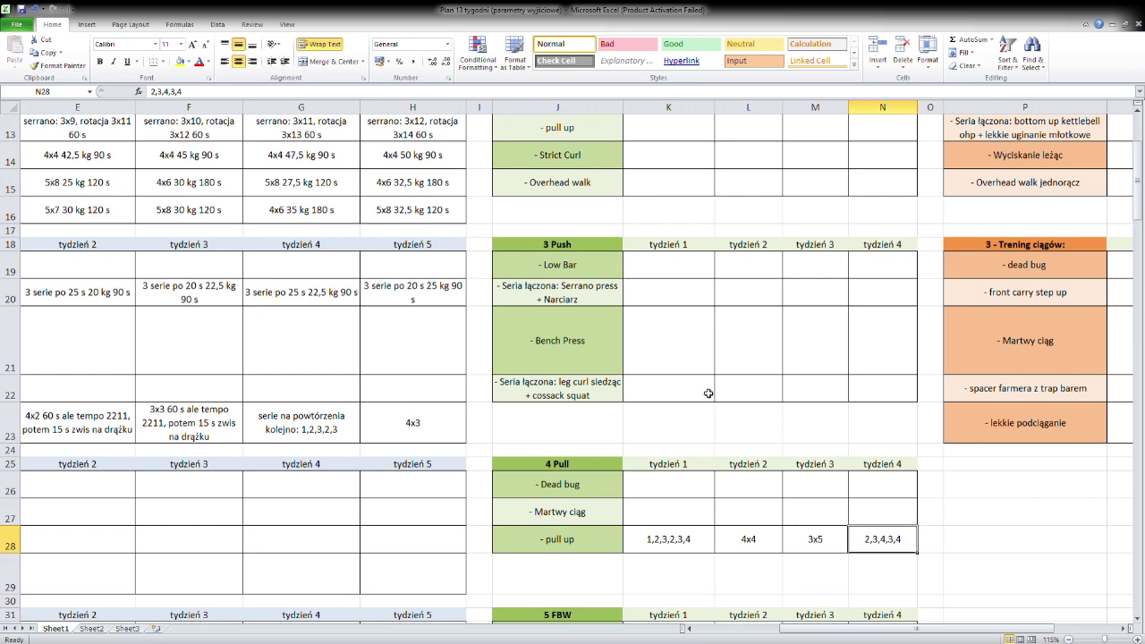
{"action": "left_click", "coordinate": [241, 92]}
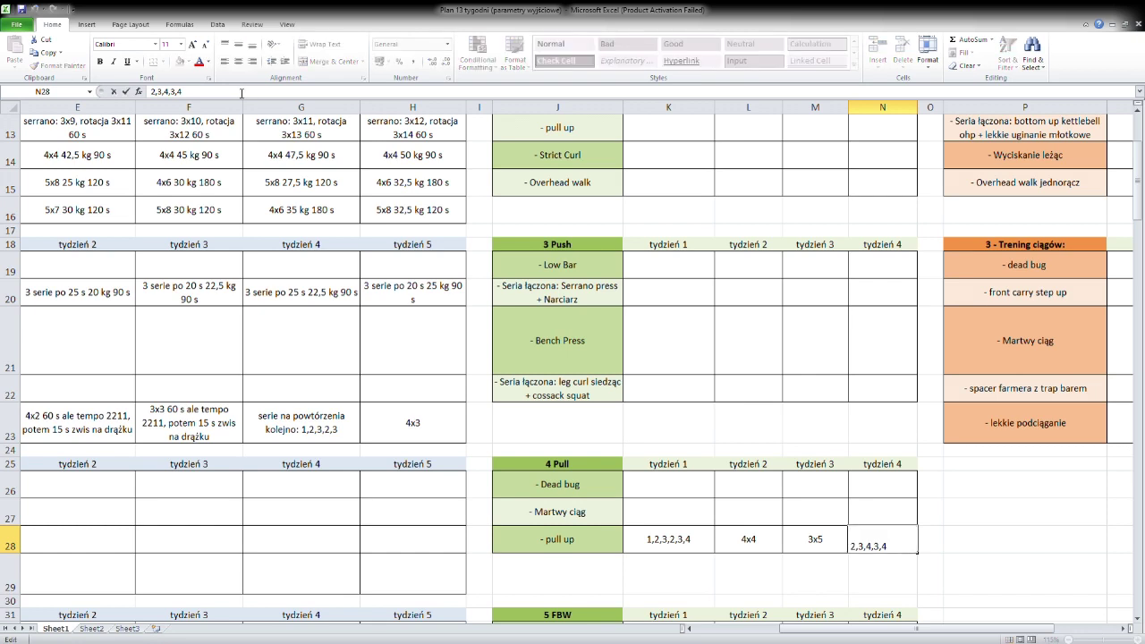
{"action": "type", "text": ",5"}
{"action": "left_click", "coordinate": [901, 529]}
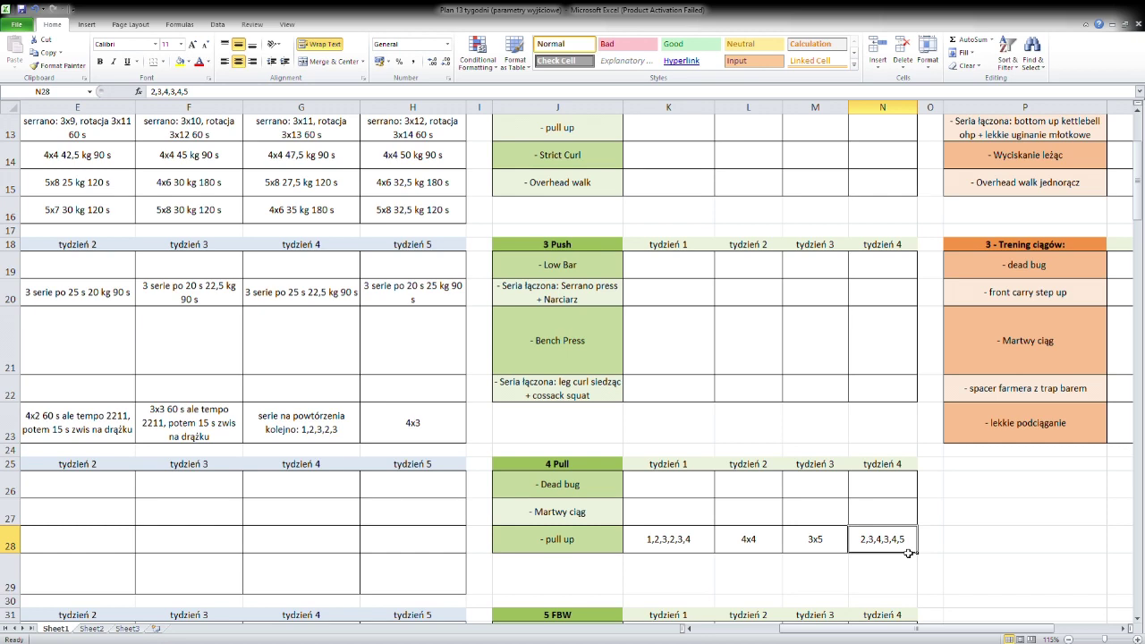
{"action": "left_click", "coordinate": [683, 551]}
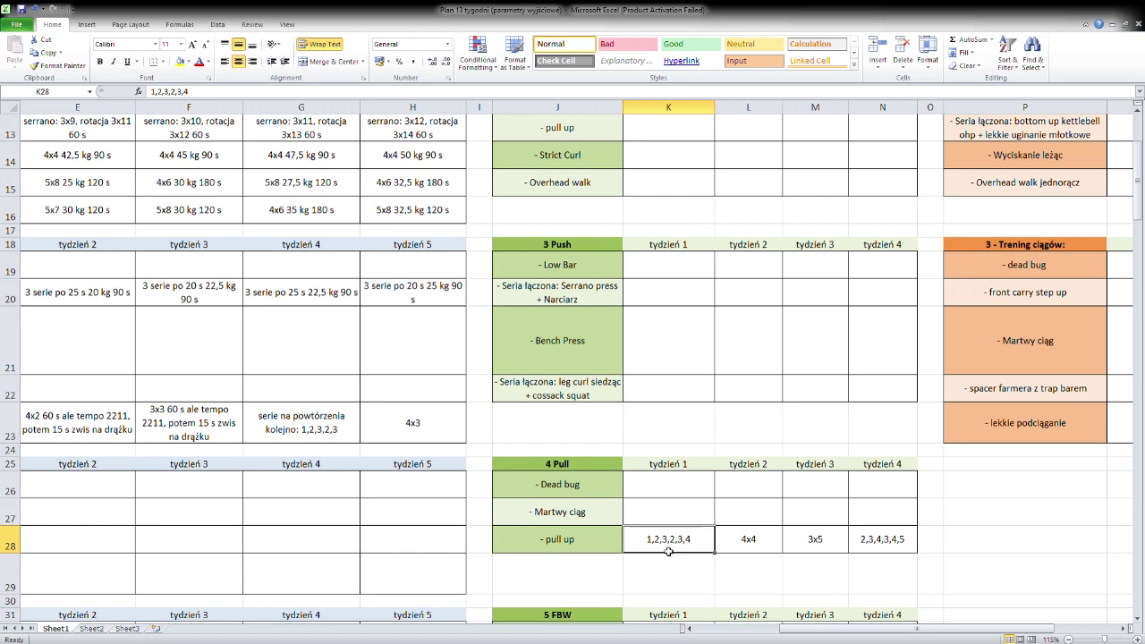
{"action": "left_click", "coordinate": [883, 544]}
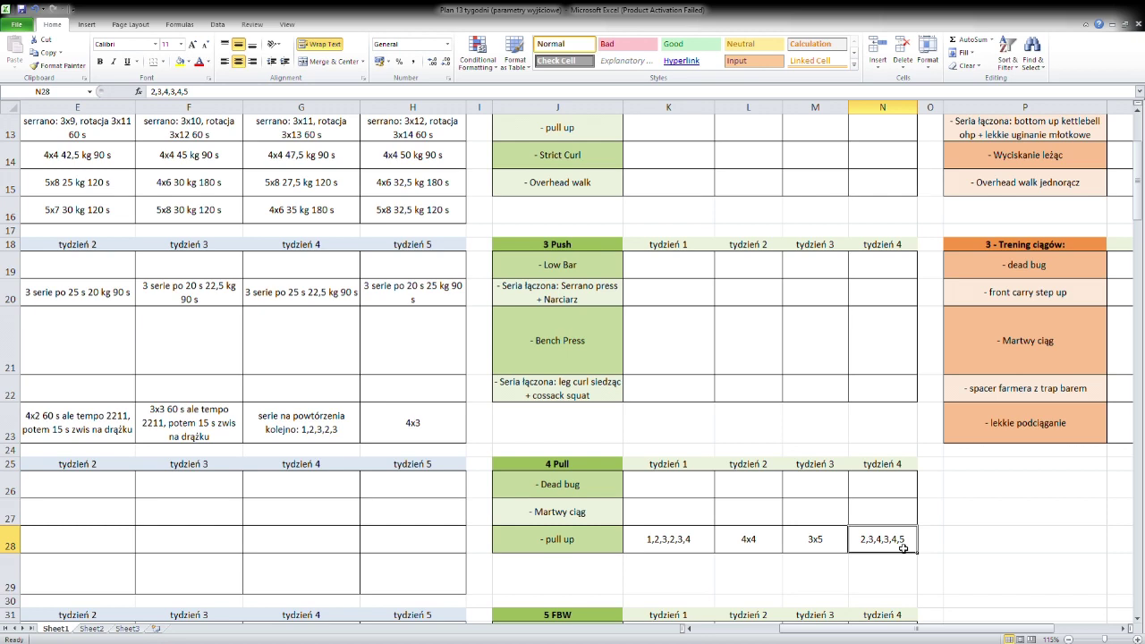
{"action": "left_click", "coordinate": [697, 543]}
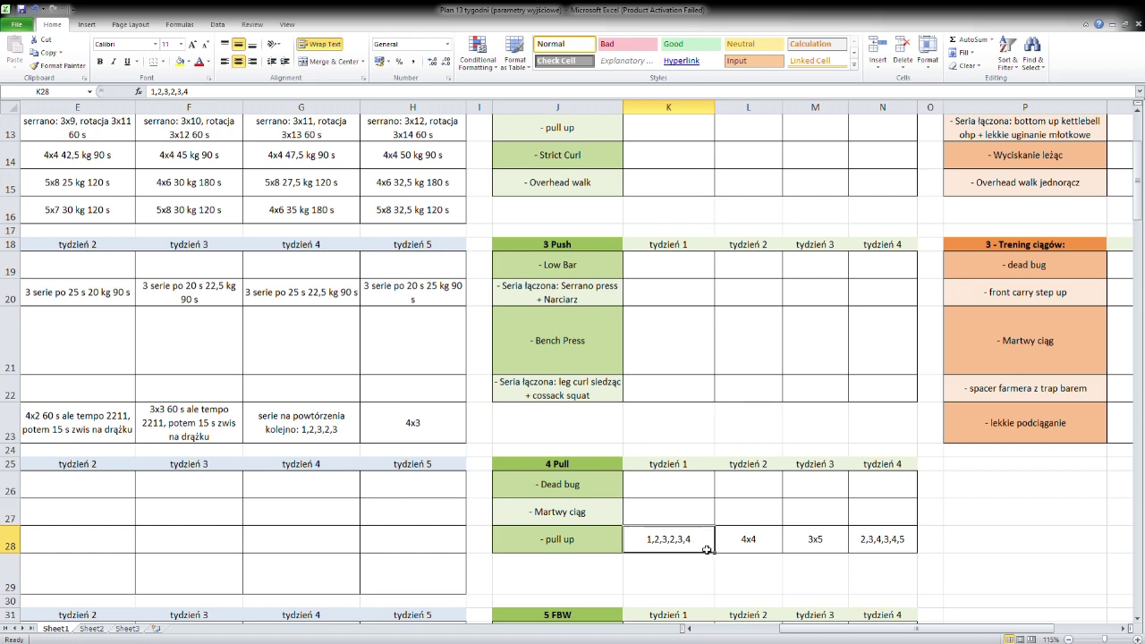
{"action": "left_click", "coordinate": [910, 545]}
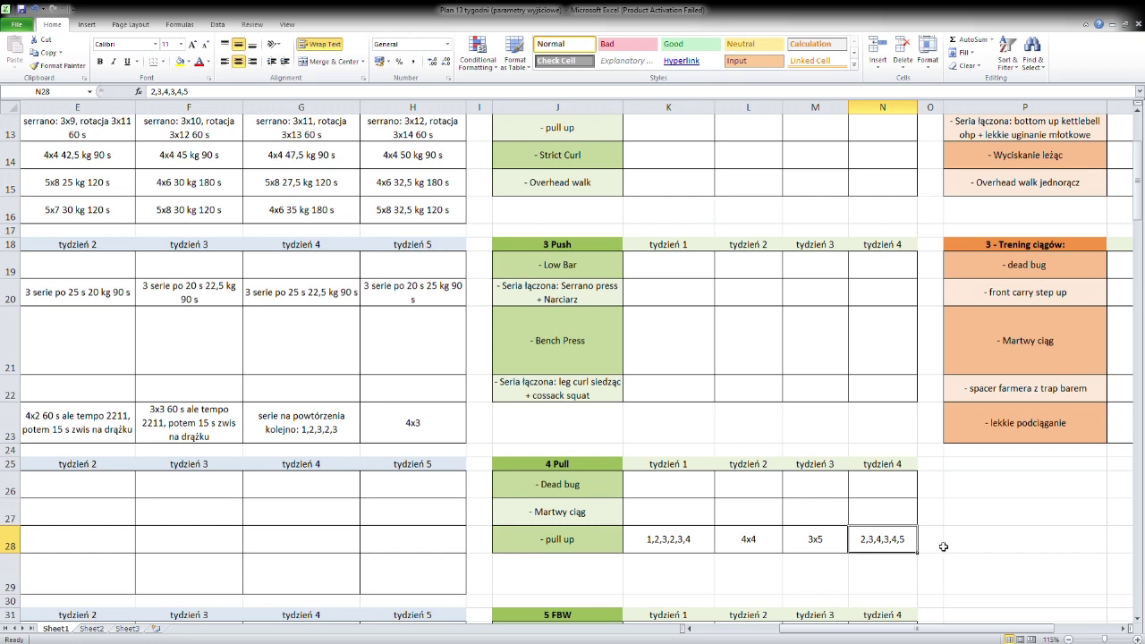
Enter 4x4 for tydzień 1 and 4x5 for tydzień 2 of lekkie podciąganie in 3 - Trening ciągów.
{"action": "left_click_drag", "start_coordinate": [947, 636], "coordinate": [1017, 632]}
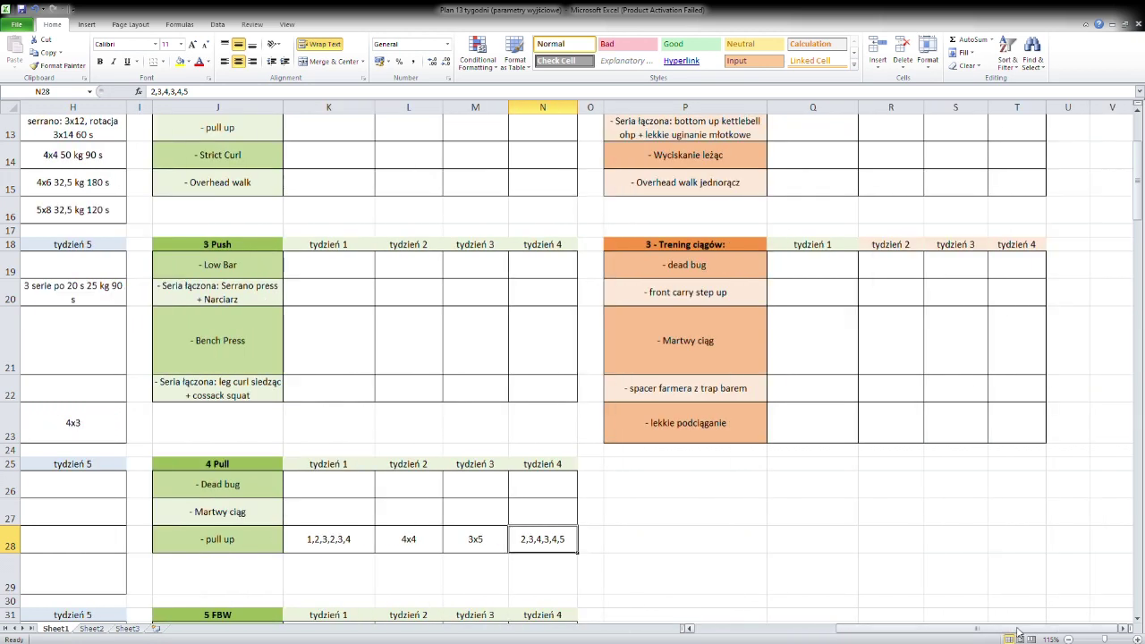
{"action": "left_click", "coordinate": [820, 425]}
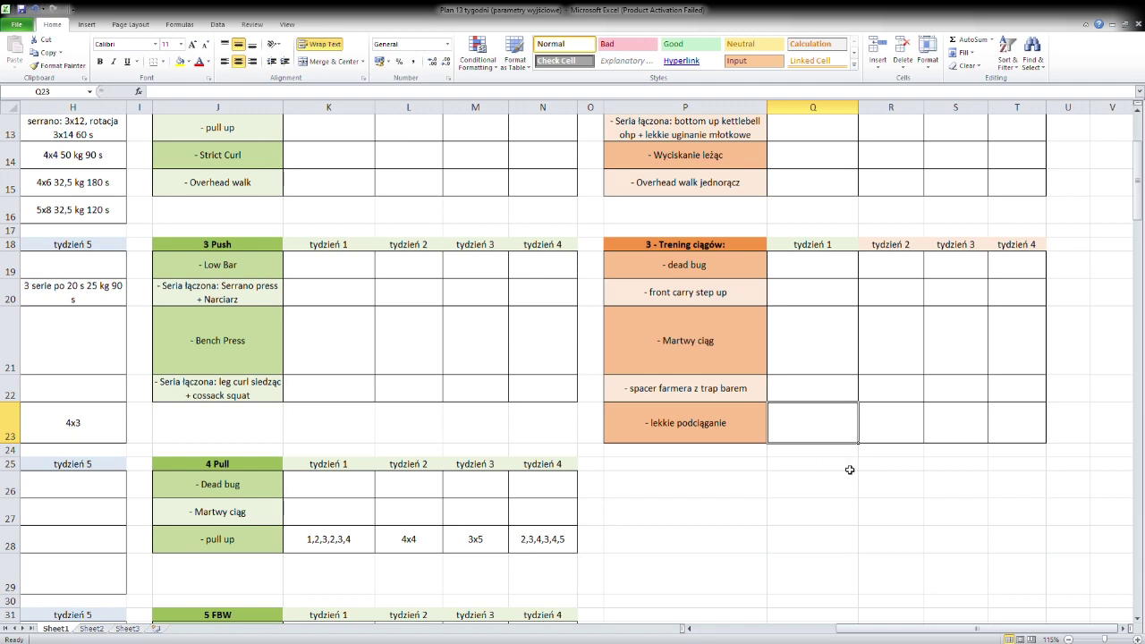
{"action": "type", "text": "4x4"}
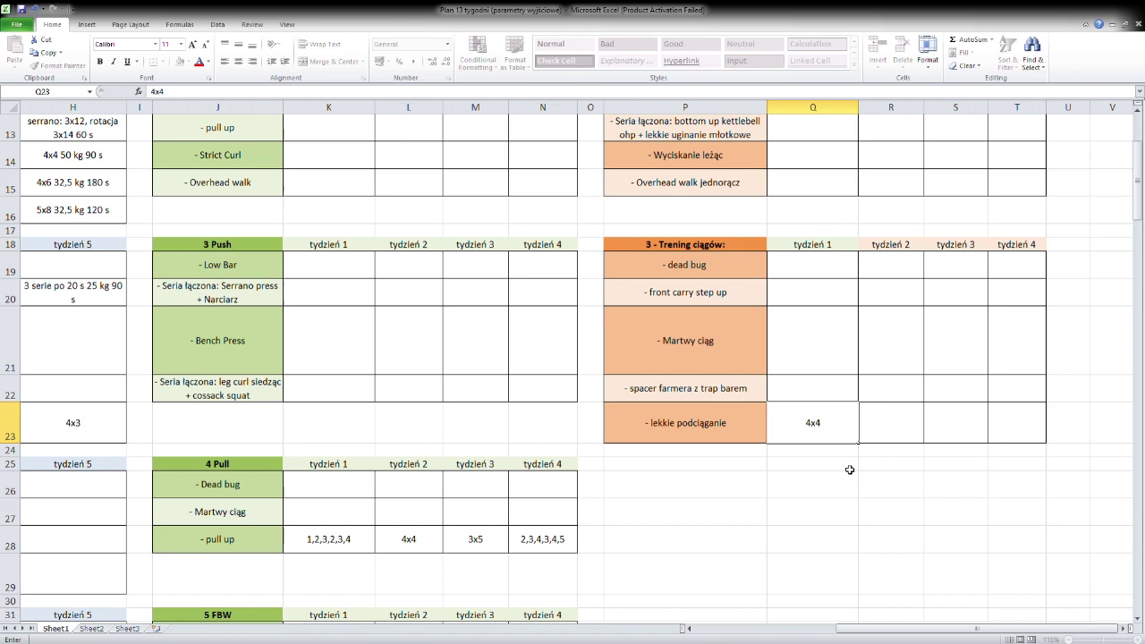
{"action": "key", "text": "Tab"}
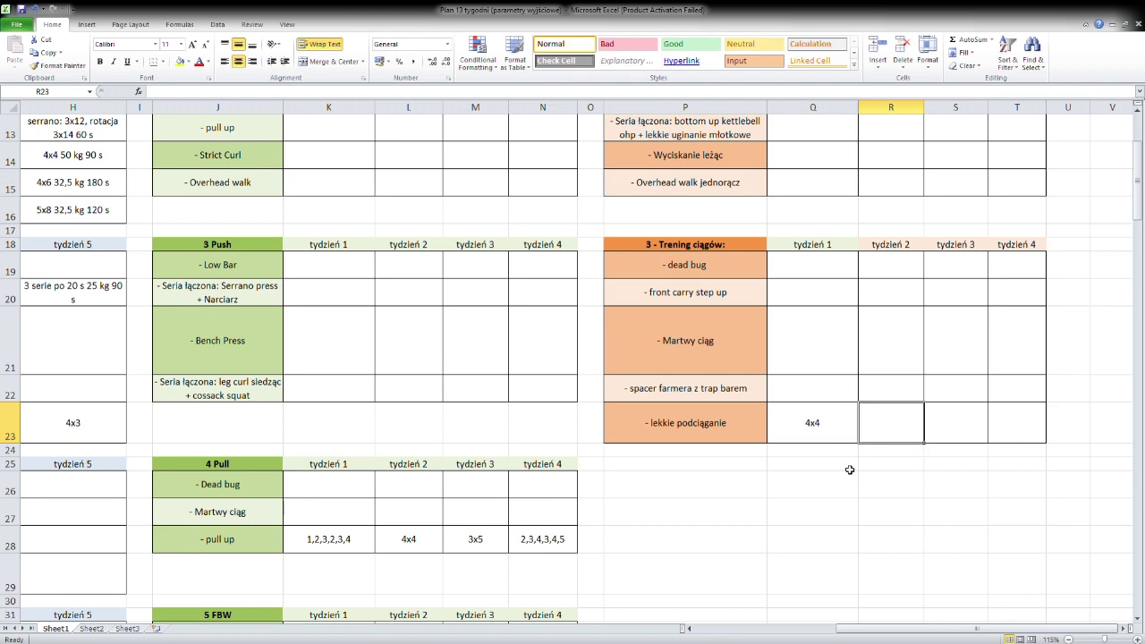
{"action": "type", "text": "3"}
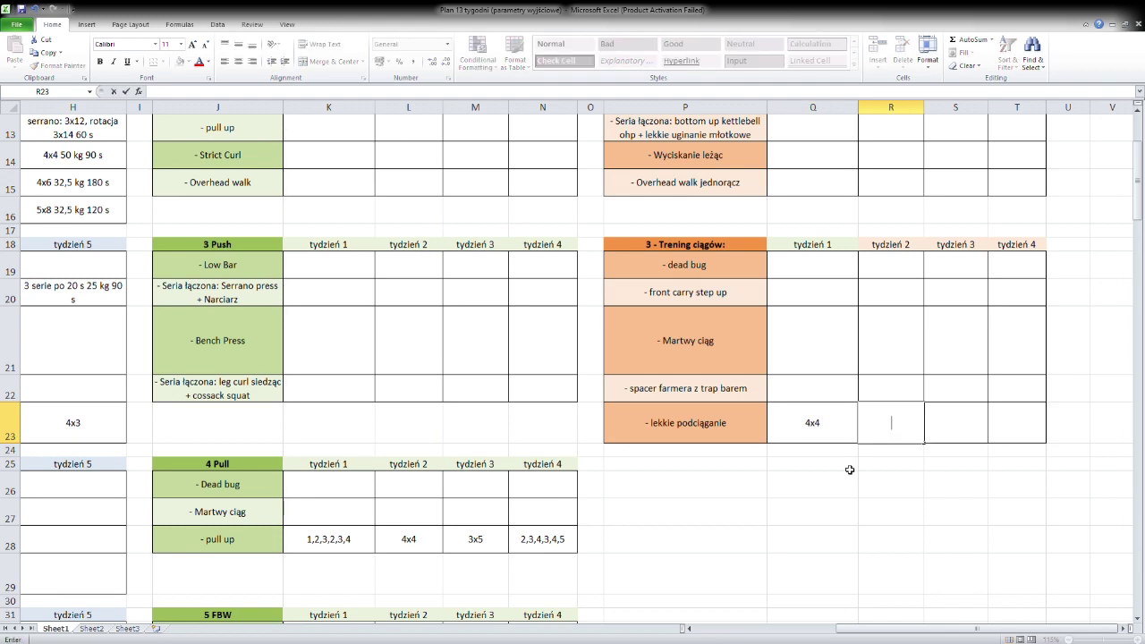
{"action": "type", "text": "4x5"}
{"action": "key", "text": "Tab"}
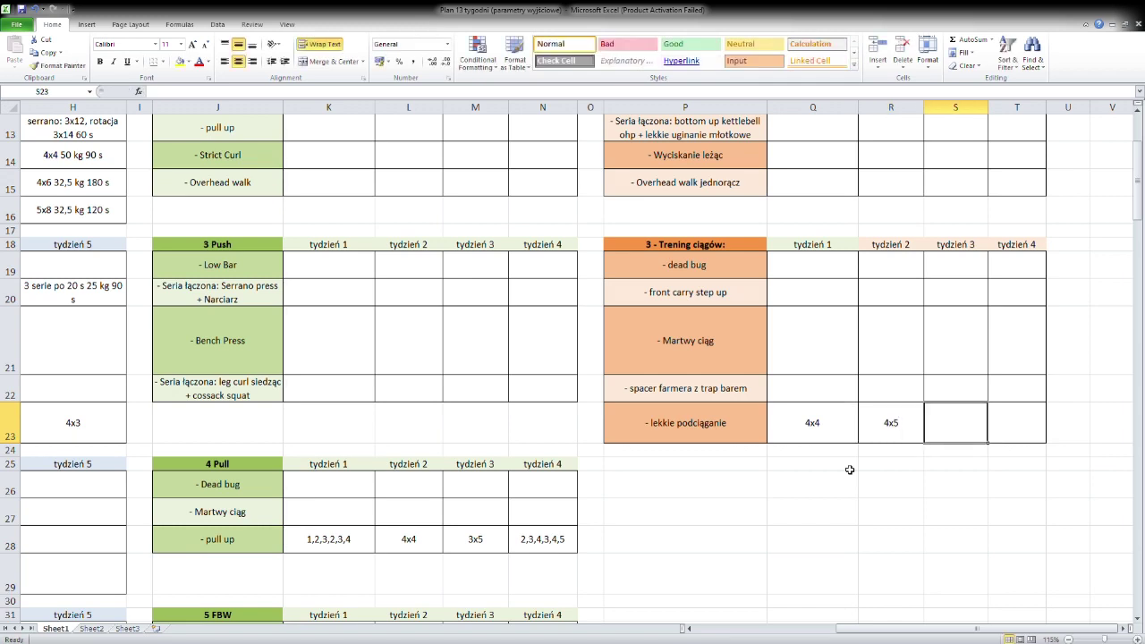
Enter 4x5 for tydzień 3 and 3x6 for tydzień 4 of lekkie podciąganie in 3 - Trening ciągów.
{"action": "type", "text": "4x5"}
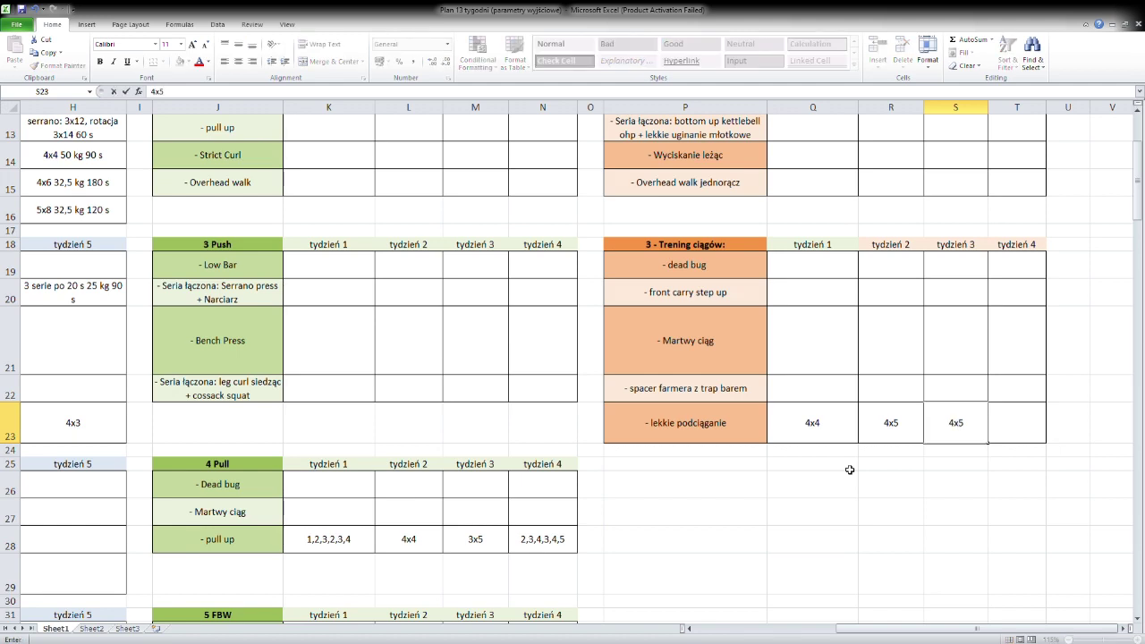
{"action": "key", "text": "Tab"}
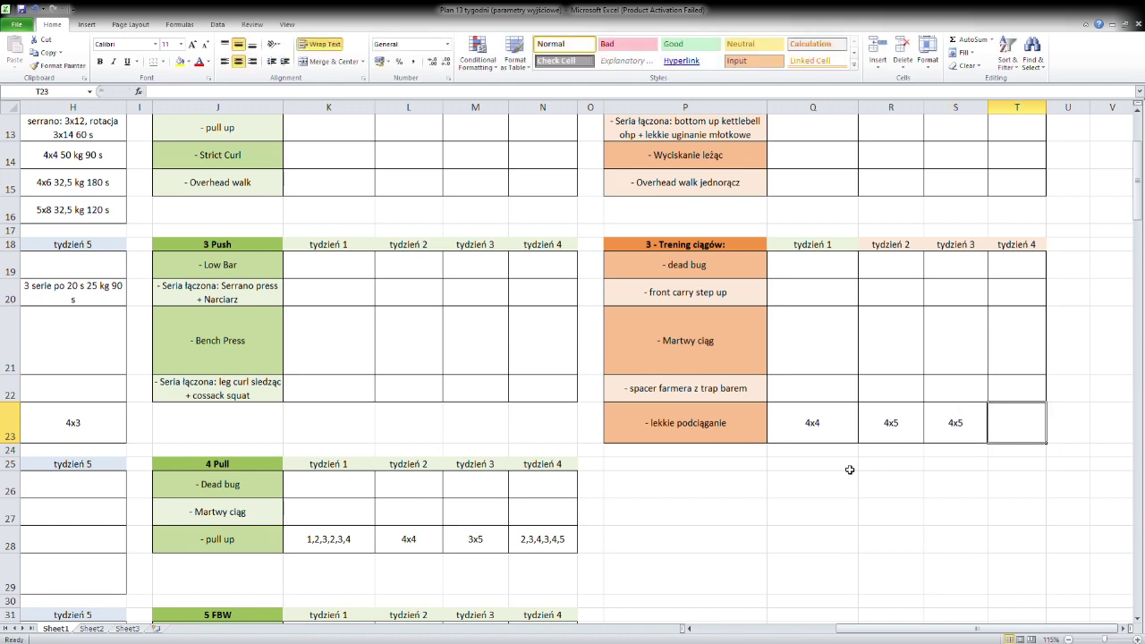
{"action": "type", "text": "3x6"}
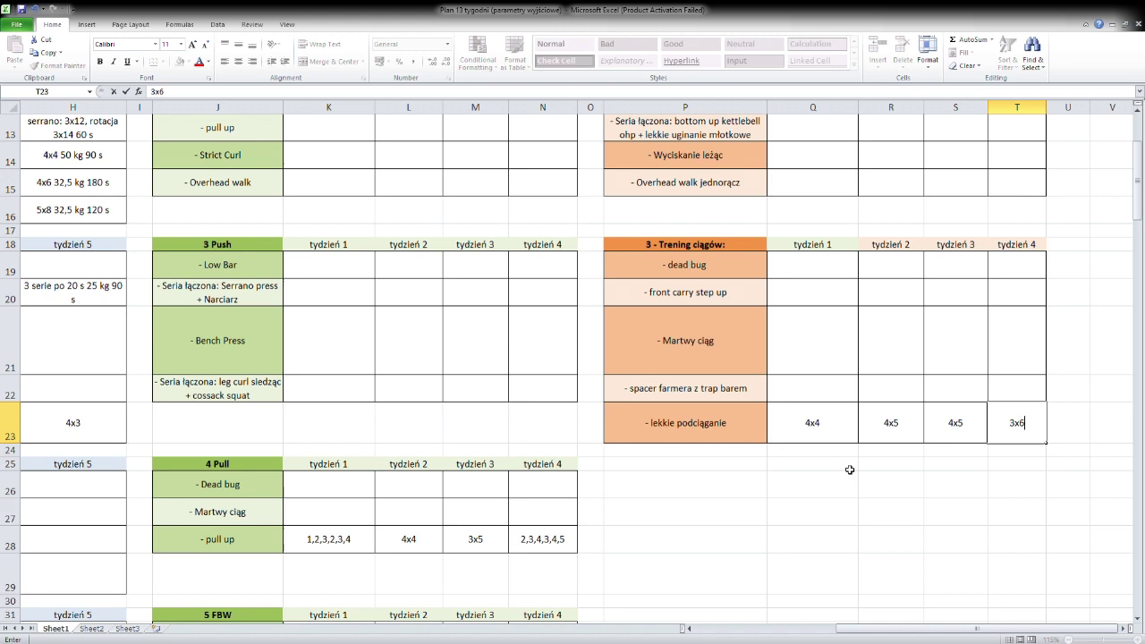
{"action": "left_click", "coordinate": [1034, 505]}
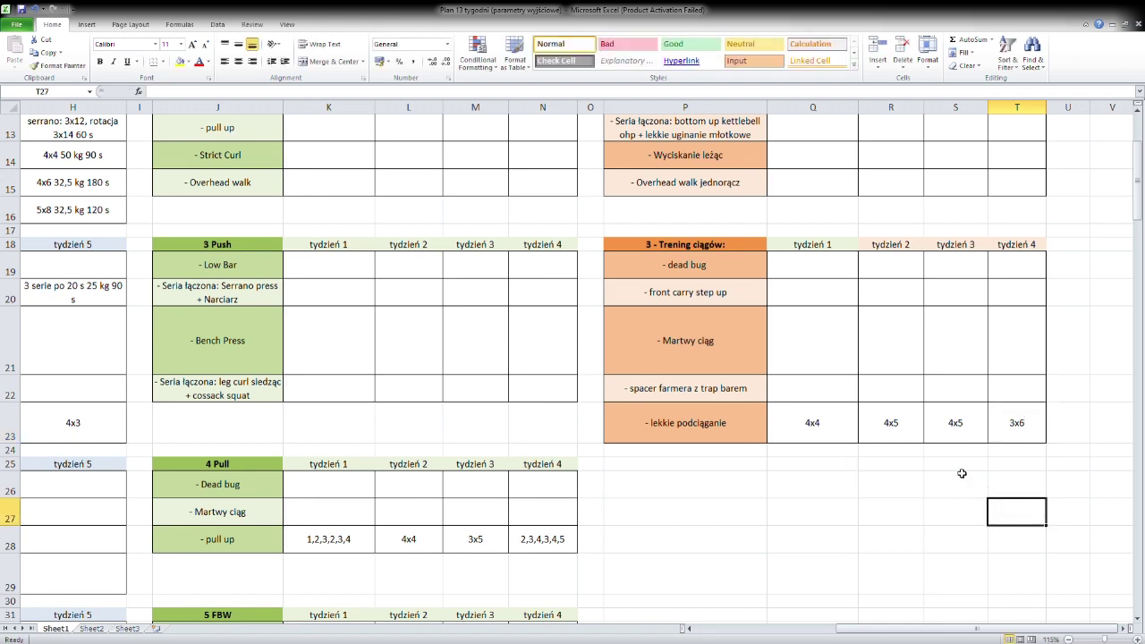
{"action": "left_click", "coordinate": [1031, 437]}
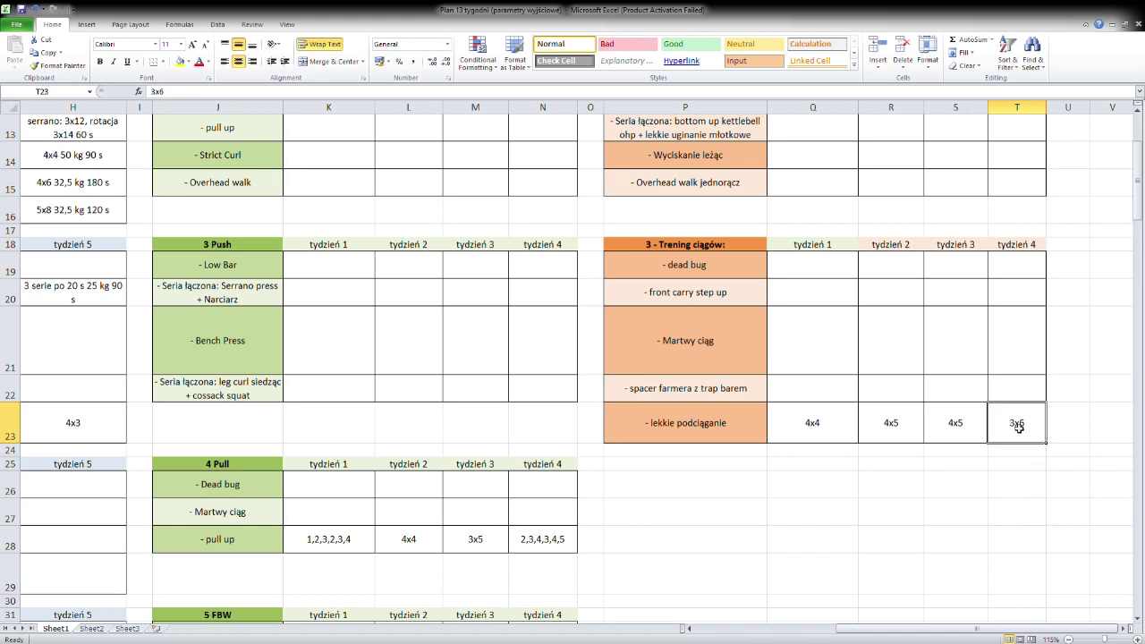
{"action": "left_click", "coordinate": [710, 433]}
{"action": "left_click", "coordinate": [1017, 429]}
{"action": "left_click", "coordinate": [1028, 347]}
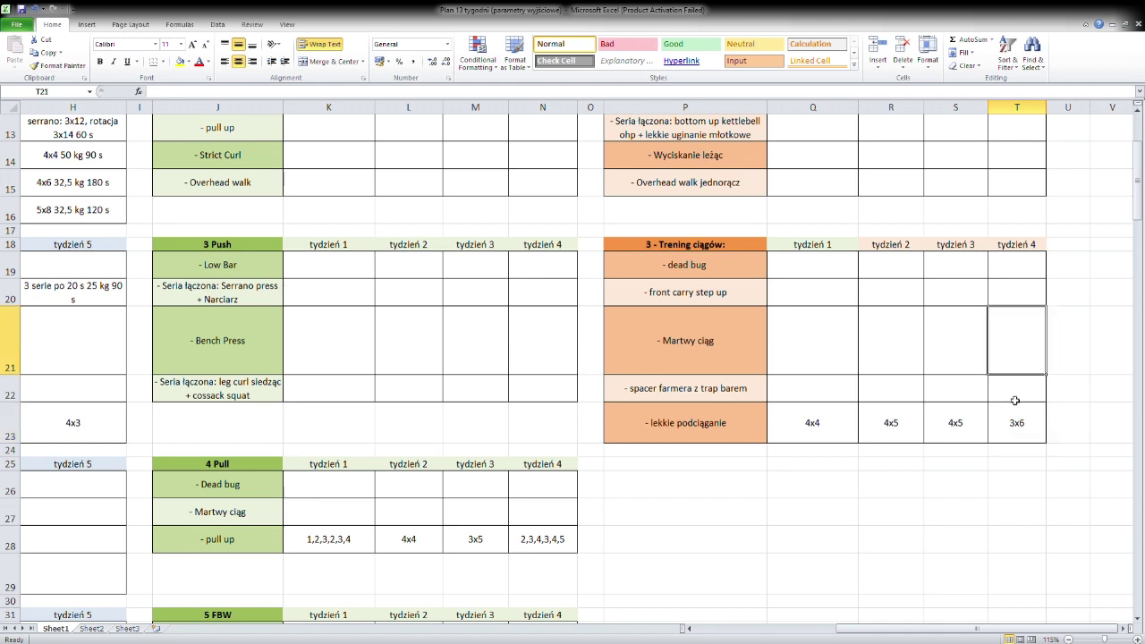
{"action": "left_click", "coordinate": [1021, 429]}
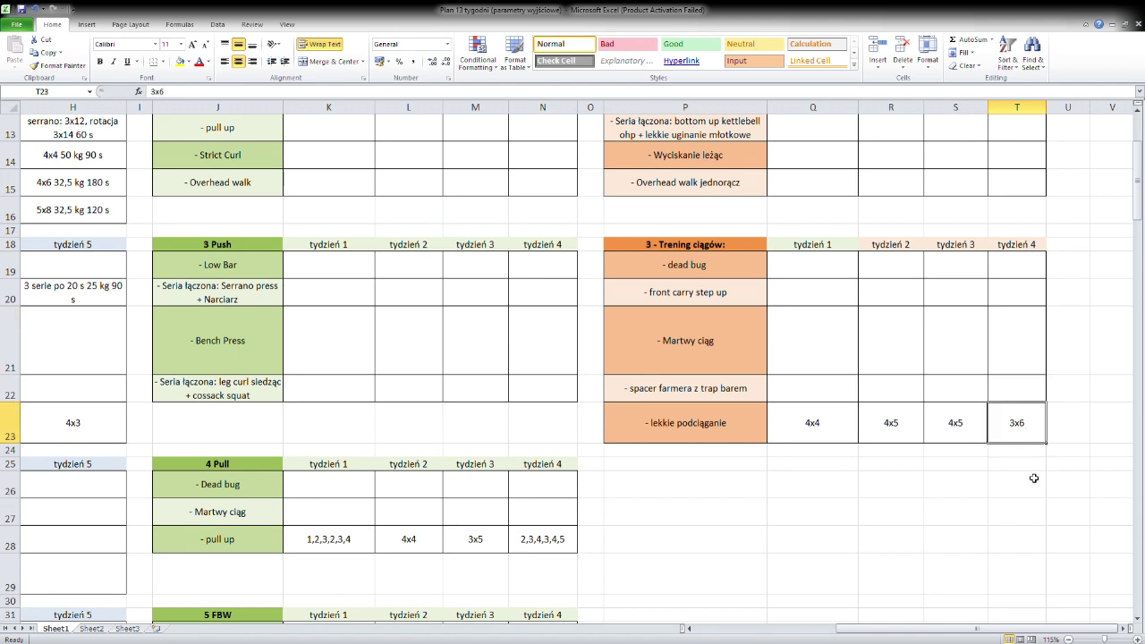
Compare the row 8 warm-up and working set parameters for tydzień 5 with the Low Bar row of the 1 Push workout.
{"action": "left_click_drag", "start_coordinate": [938, 633], "coordinate": [841, 631]}
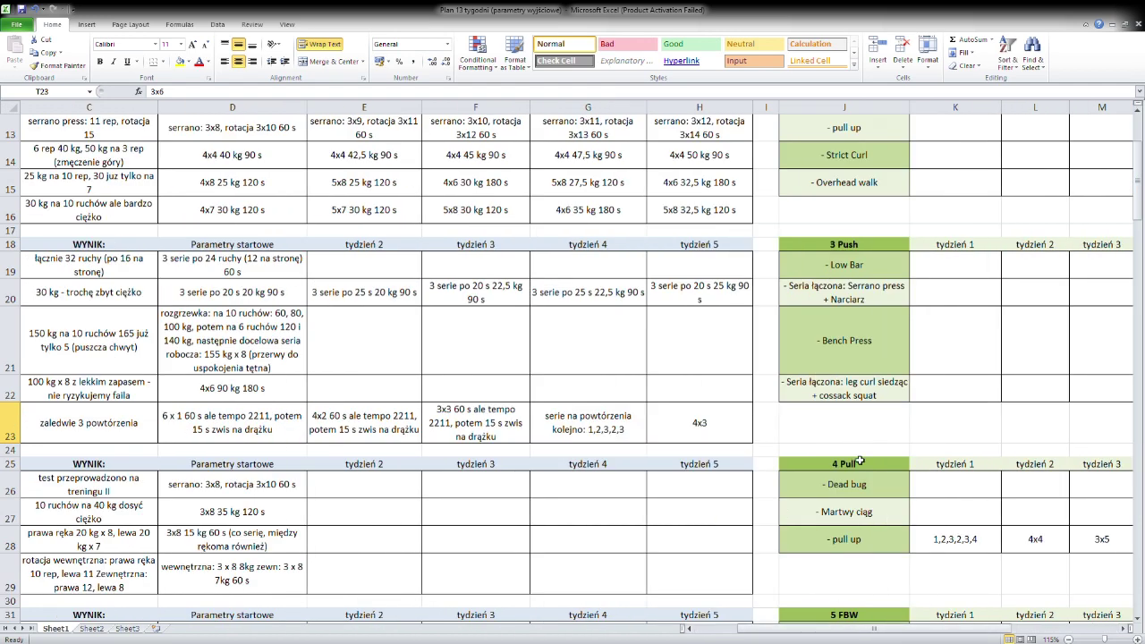
{"action": "scroll", "coordinate": [858, 469], "scroll_direction": "up", "scroll_amount": 2}
{"action": "scroll", "coordinate": [859, 469], "scroll_direction": "up", "scroll_amount": 2}
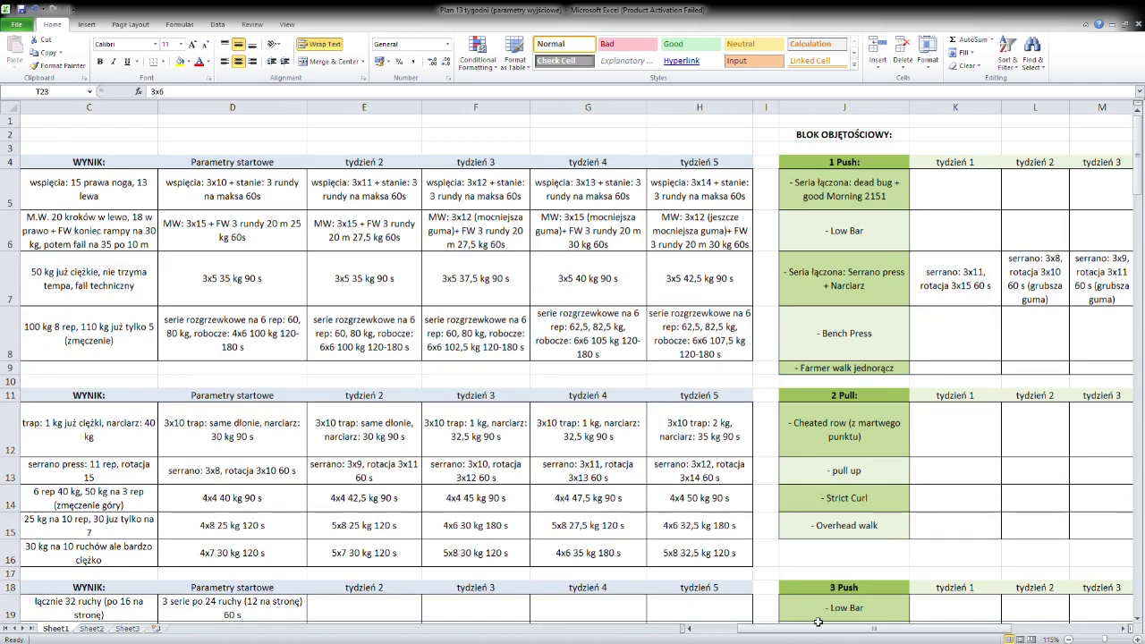
{"action": "left_click_drag", "start_coordinate": [815, 630], "coordinate": [946, 628]}
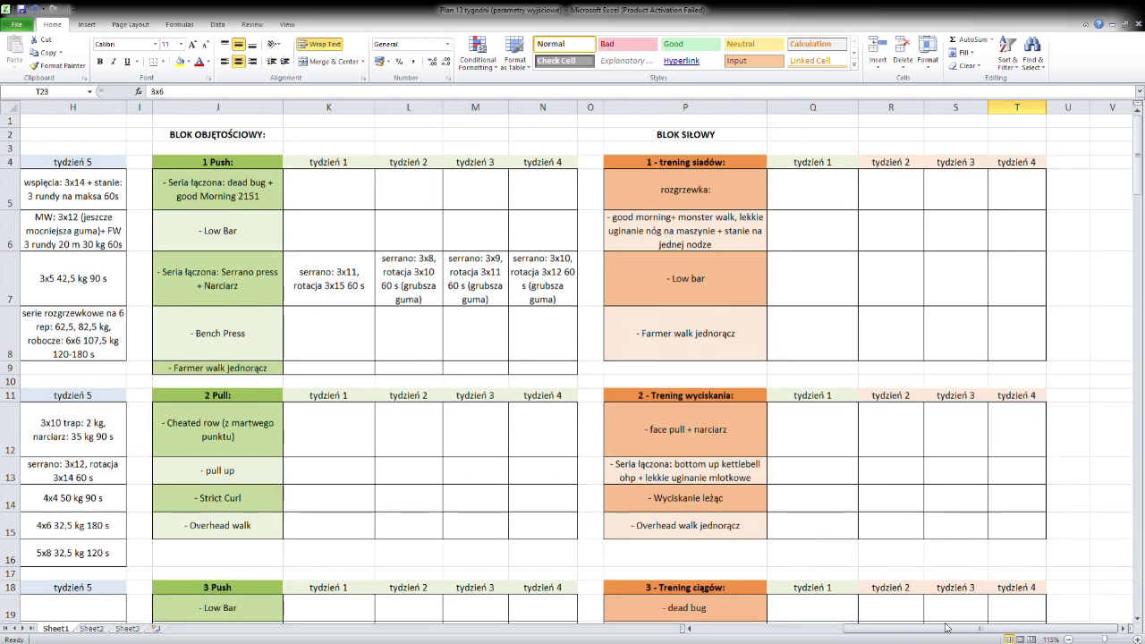
{"action": "left_click_drag", "start_coordinate": [939, 628], "coordinate": [824, 616]}
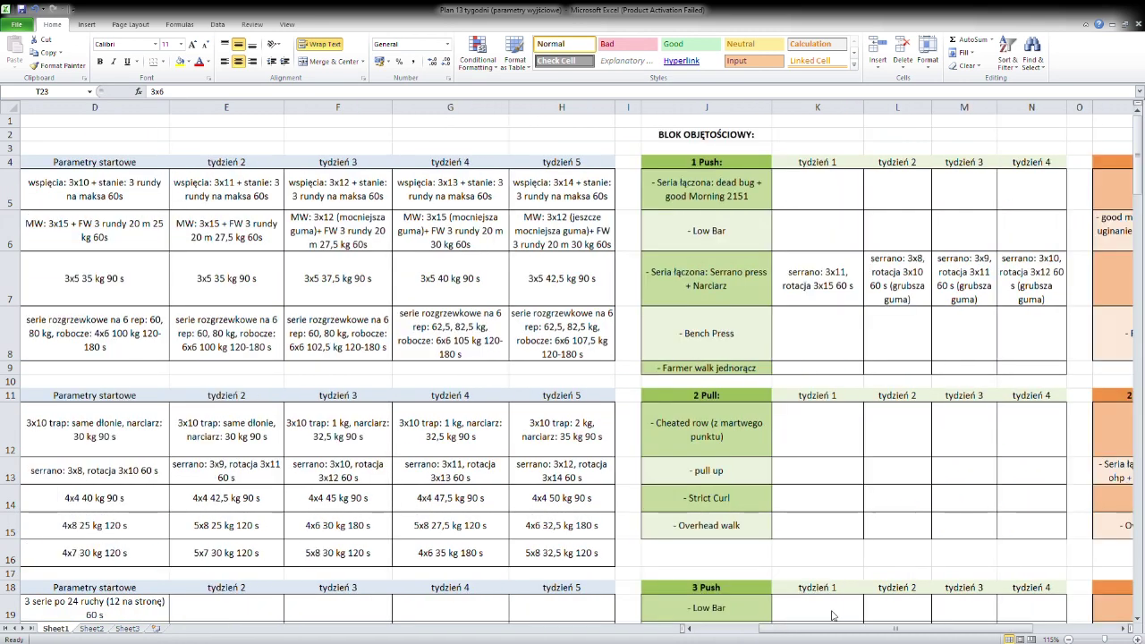
{"action": "left_click", "coordinate": [603, 346]}
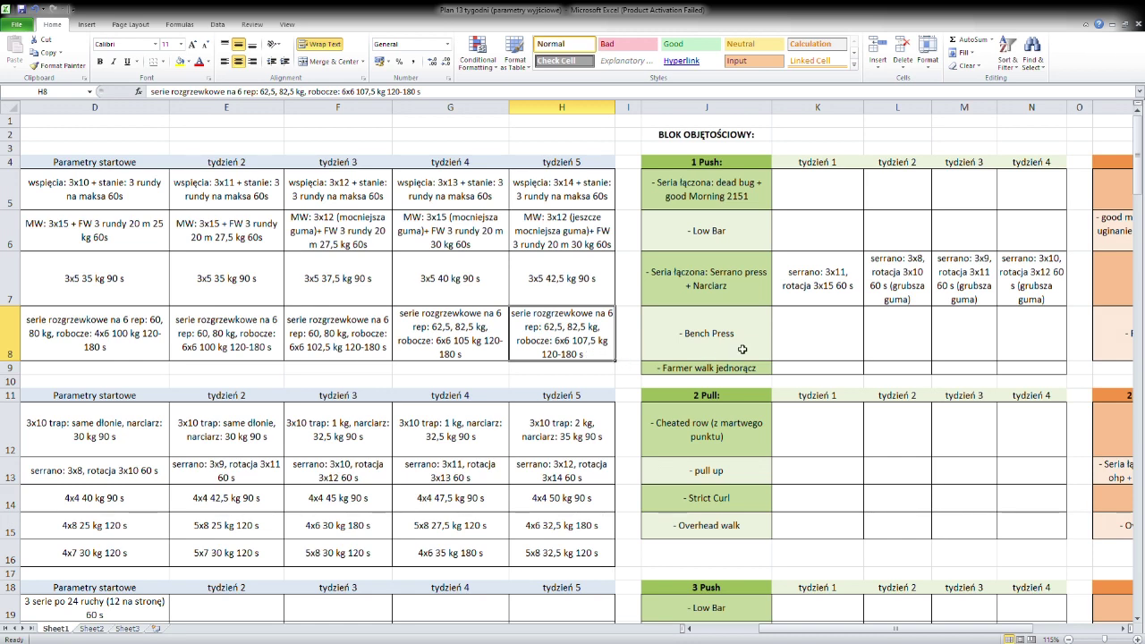
{"action": "left_click", "coordinate": [817, 235]}
{"action": "left_click", "coordinate": [751, 232]}
{"action": "left_click", "coordinate": [804, 235]}
{"action": "left_click", "coordinate": [766, 239]}
{"action": "left_click", "coordinate": [827, 239]}
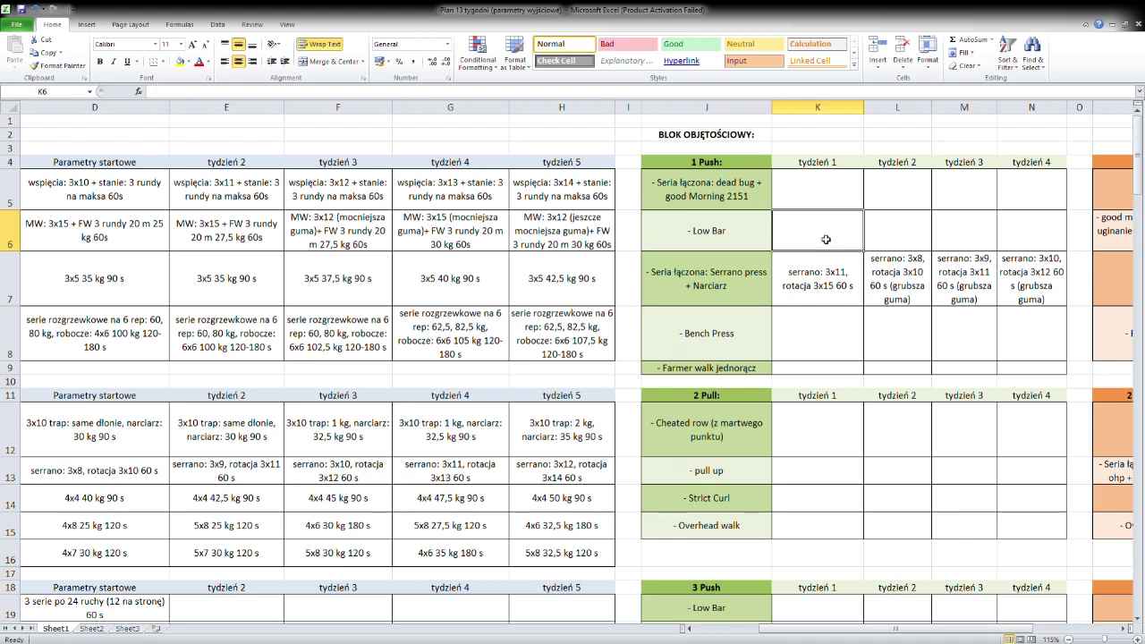
{"action": "left_click", "coordinate": [1116, 237]}
{"action": "left_click", "coordinate": [835, 240]}
{"action": "left_click", "coordinate": [762, 240]}
{"action": "left_click", "coordinate": [802, 239]}
{"action": "left_click", "coordinate": [751, 237]}
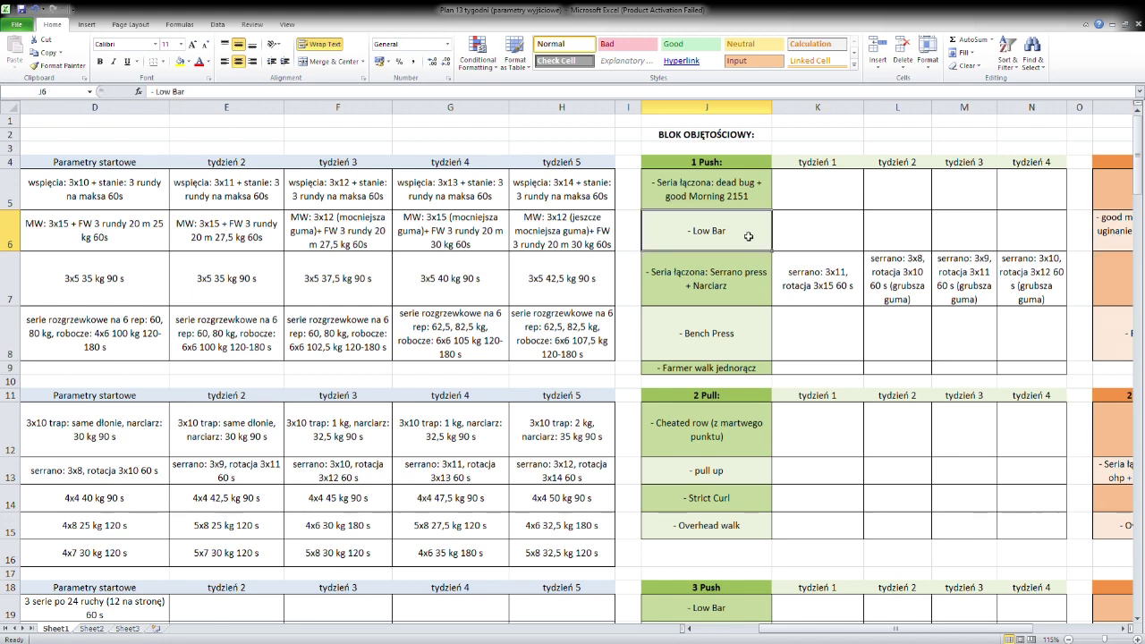
{"action": "left_click", "coordinate": [802, 236]}
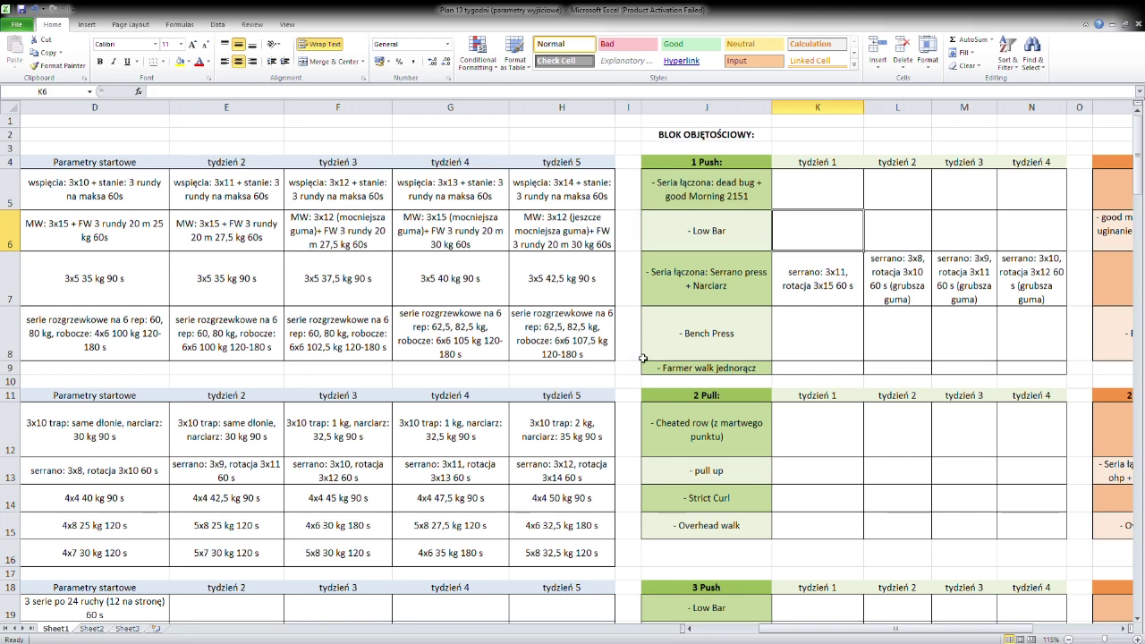
{"action": "left_click", "coordinate": [592, 354]}
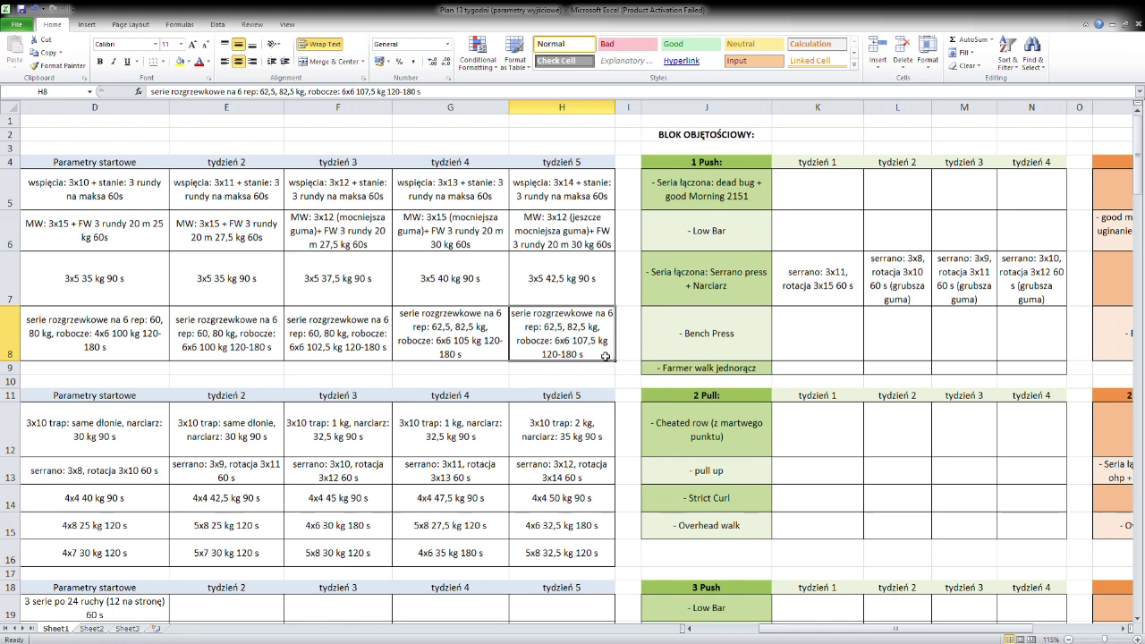
{"action": "left_click", "coordinate": [811, 244]}
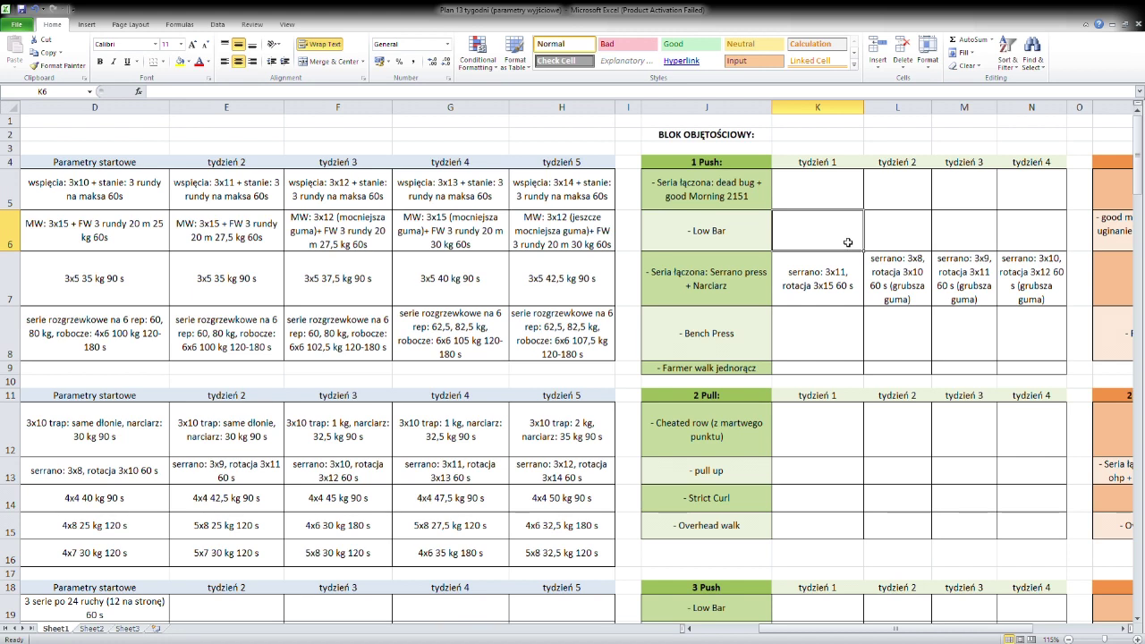
{"action": "left_click", "coordinate": [592, 354]}
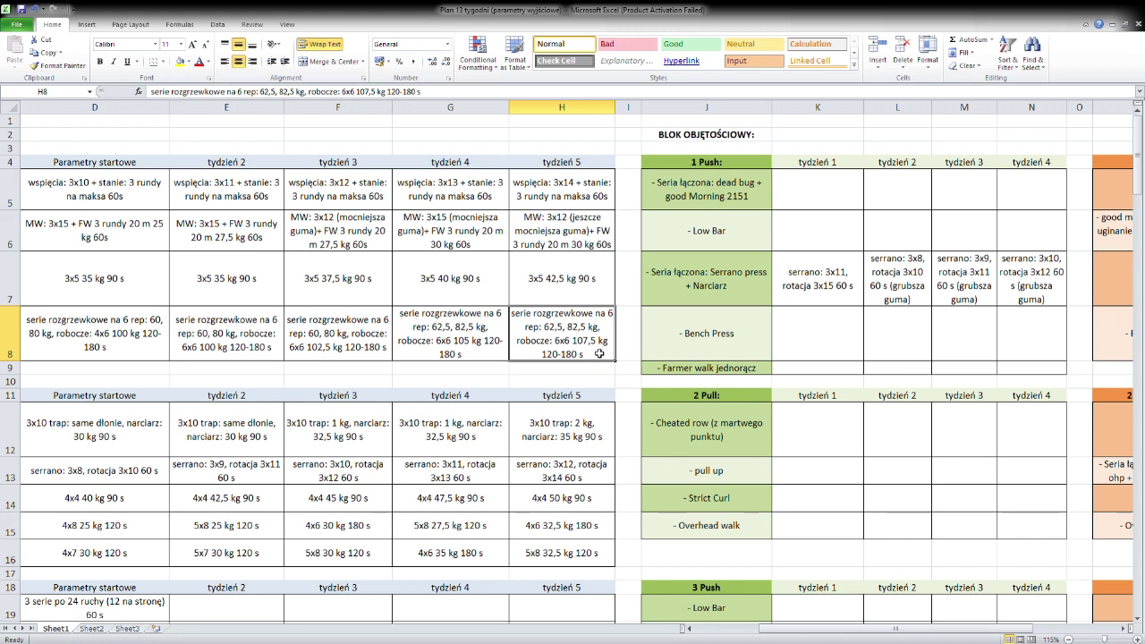
Enter 5x5 117,5 for Low Bar in tydzień 1 of the 1 Push workout.
{"action": "left_click", "coordinate": [795, 232]}
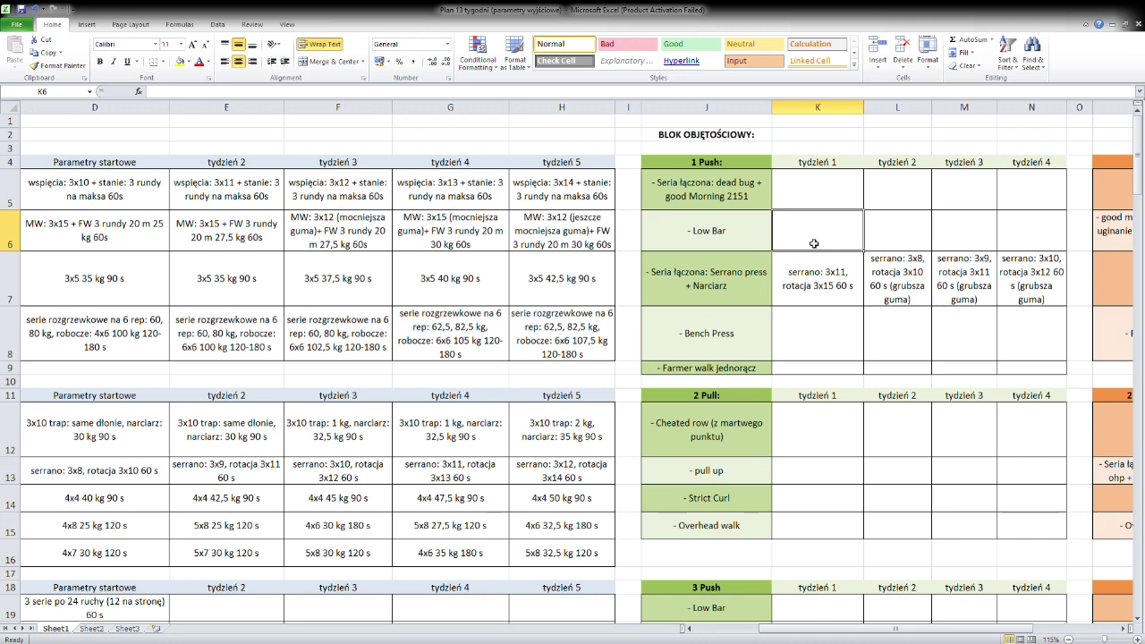
{"action": "type", "text": "5x5"}
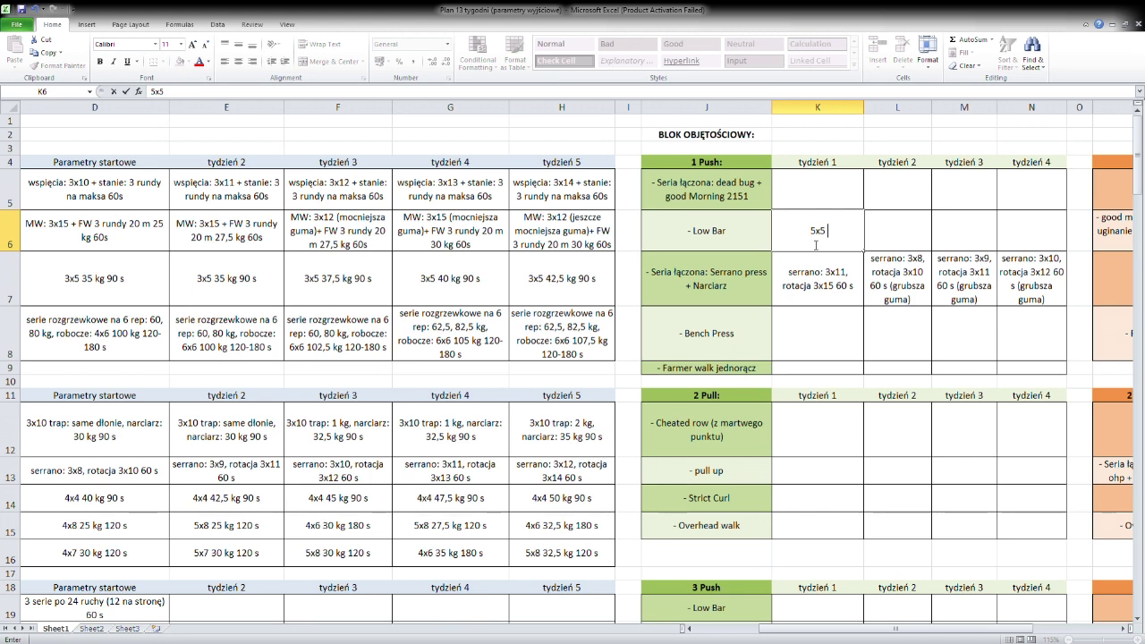
{"action": "type", "text": "117,5"}
{"action": "key", "text": "ctrl+Return"}
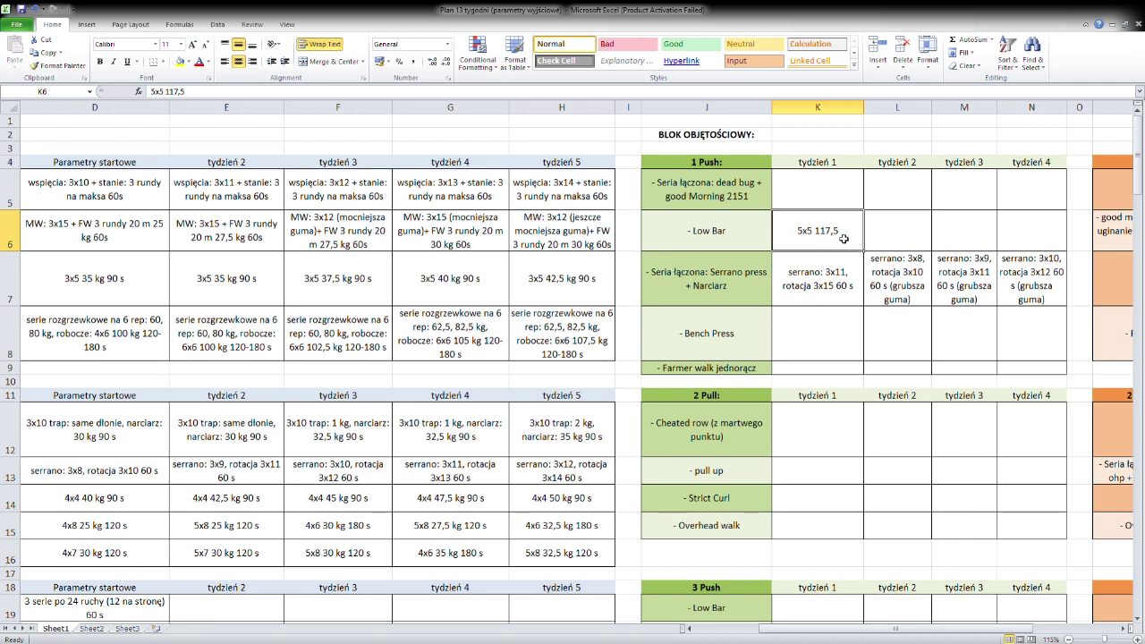
Copy the Low Bar tydzień 1 entry of 1 Push into tydzień 2 and change it to 8x5 117,5.
{"action": "left_click", "coordinate": [899, 236]}
{"action": "left_click", "coordinate": [837, 240]}
{"action": "key", "text": "ctrl+c"}
{"action": "left_click", "coordinate": [901, 246]}
{"action": "key", "text": "ctrl+v"}
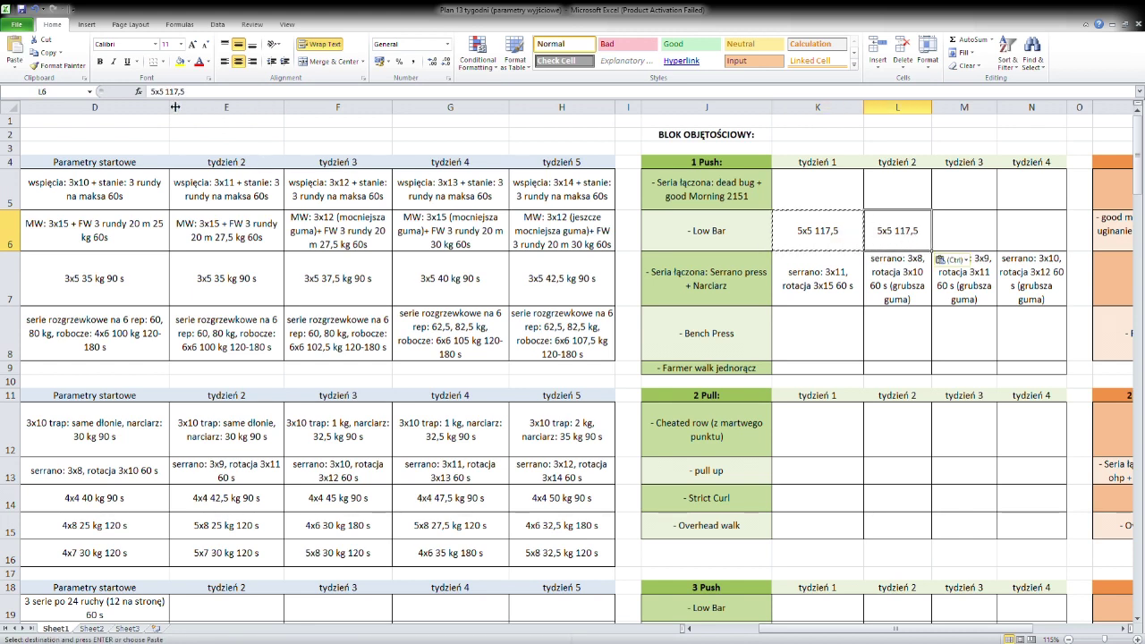
{"action": "left_click", "coordinate": [152, 91]}
{"action": "type", "text": "8"}
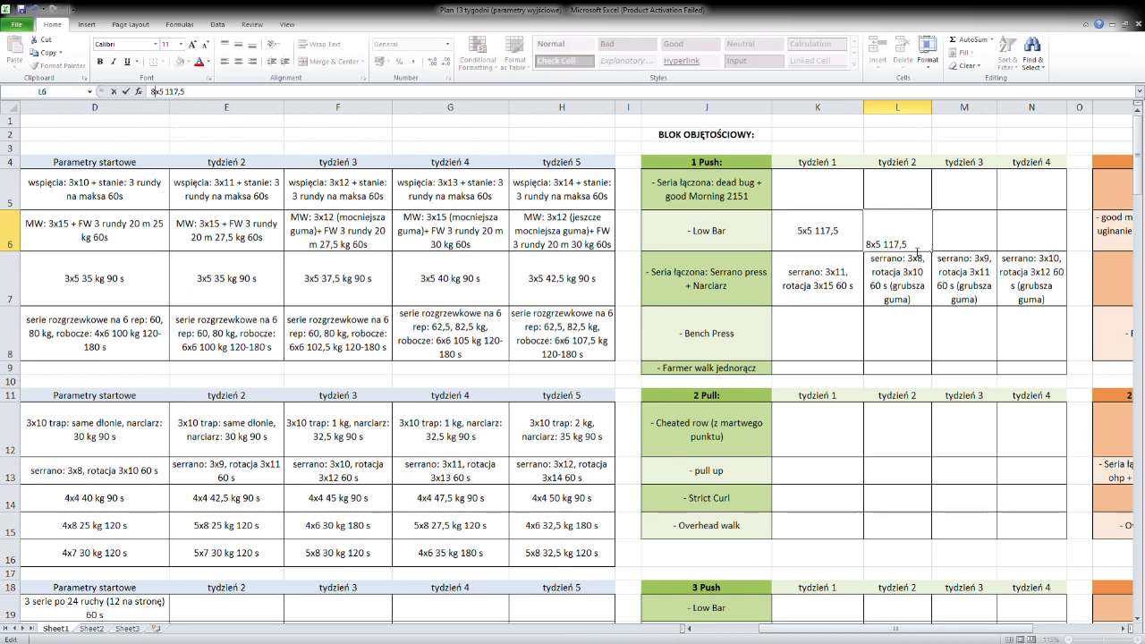
{"action": "key", "text": "ctrl+Return"}
Add a 200s rest time to the Low Bar entry for tydzień 1 of 1 Push.
{"action": "left_click", "coordinate": [840, 239]}
{"action": "left_click", "coordinate": [267, 95]}
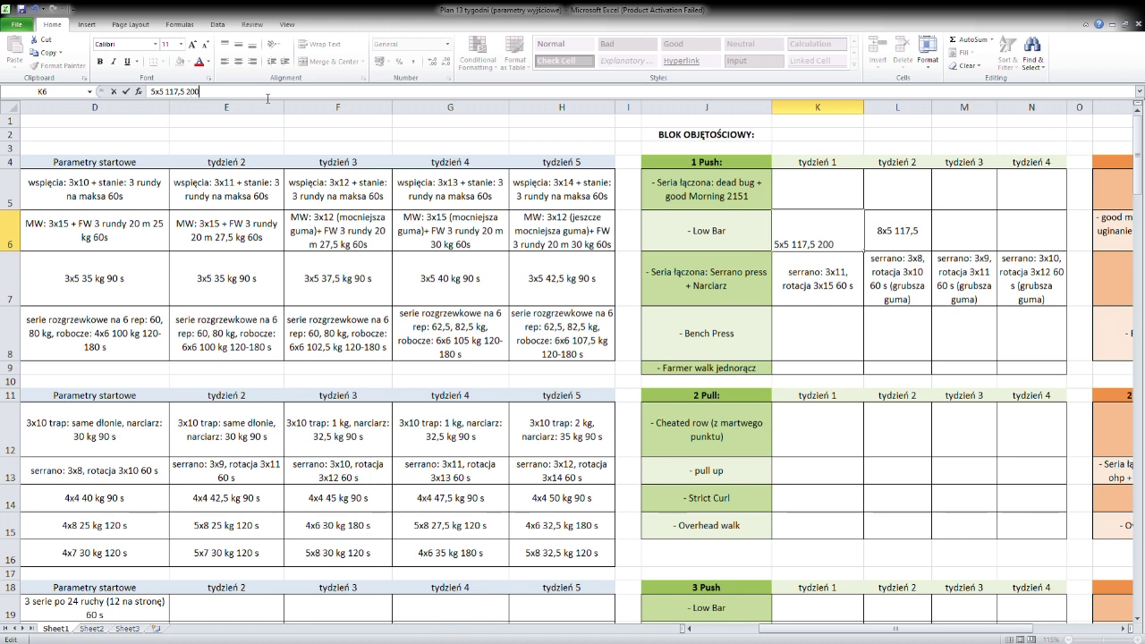
{"action": "type", "text": "s"}
{"action": "key", "text": "Tab"}
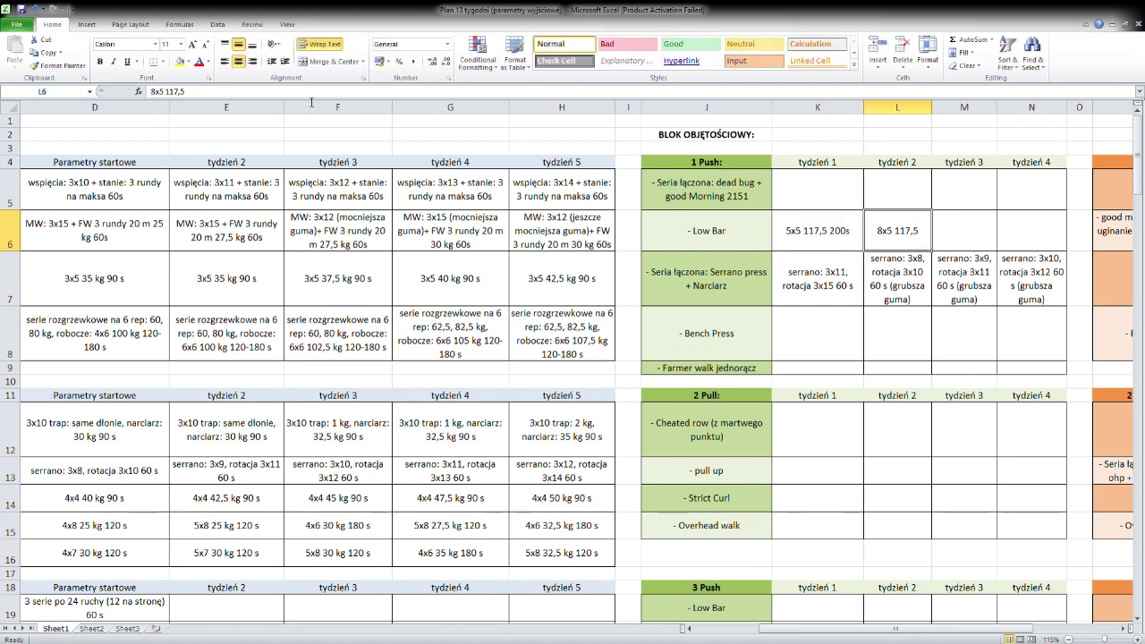
{"action": "key", "text": "F2"}
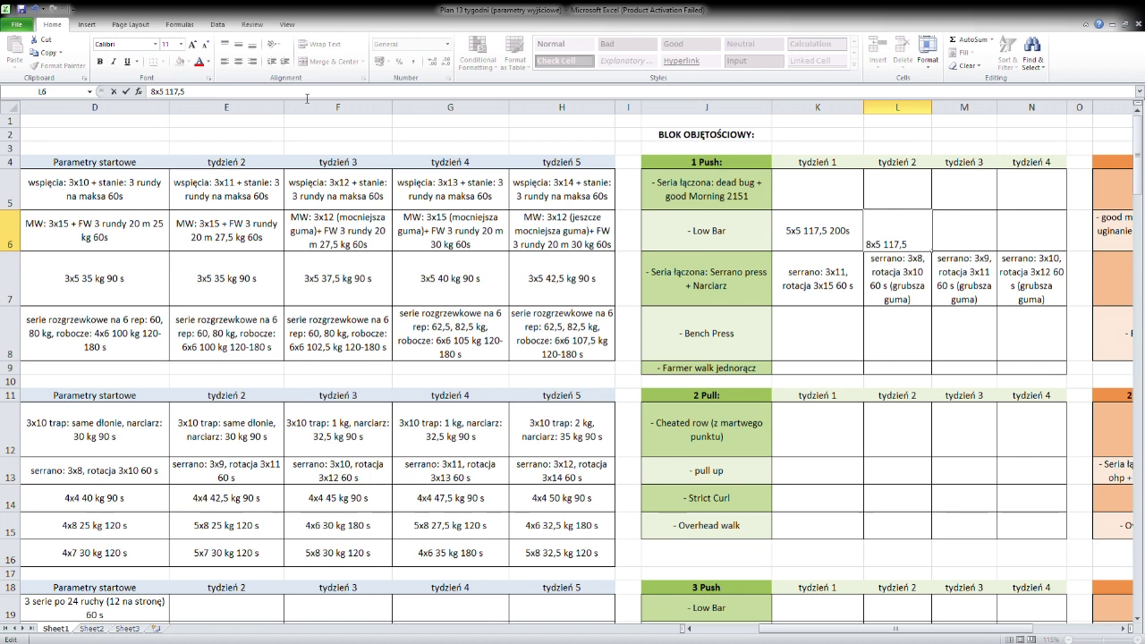
Change the rest time in the Low Bar tydzień 1 entry of 1 Push to 180s.
{"action": "left_click", "coordinate": [818, 243]}
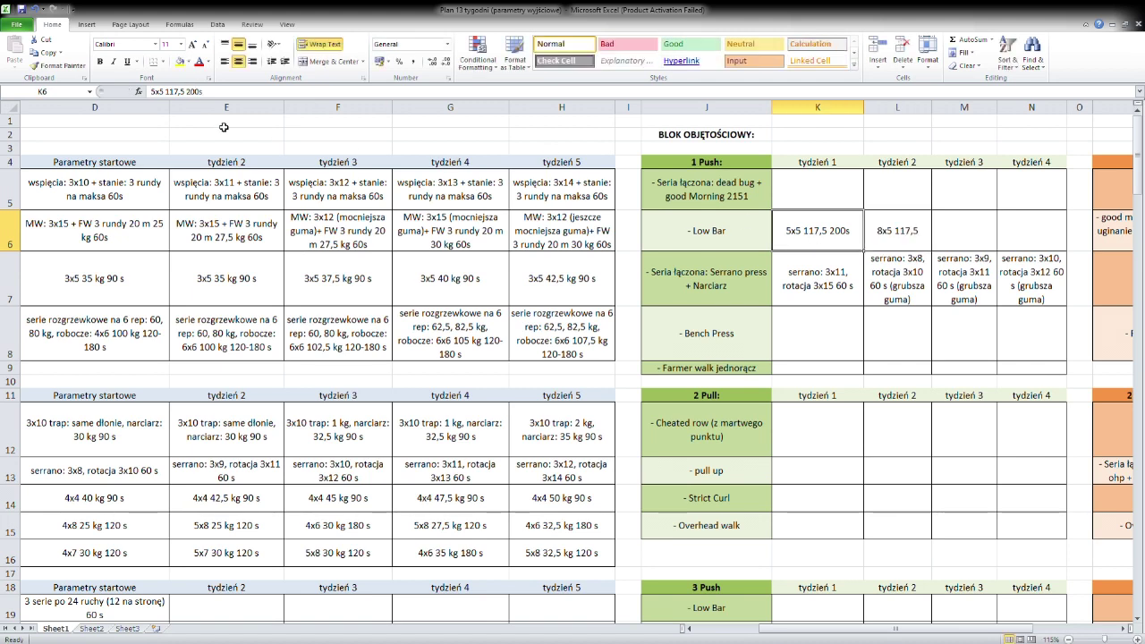
{"action": "left_click", "coordinate": [189, 93]}
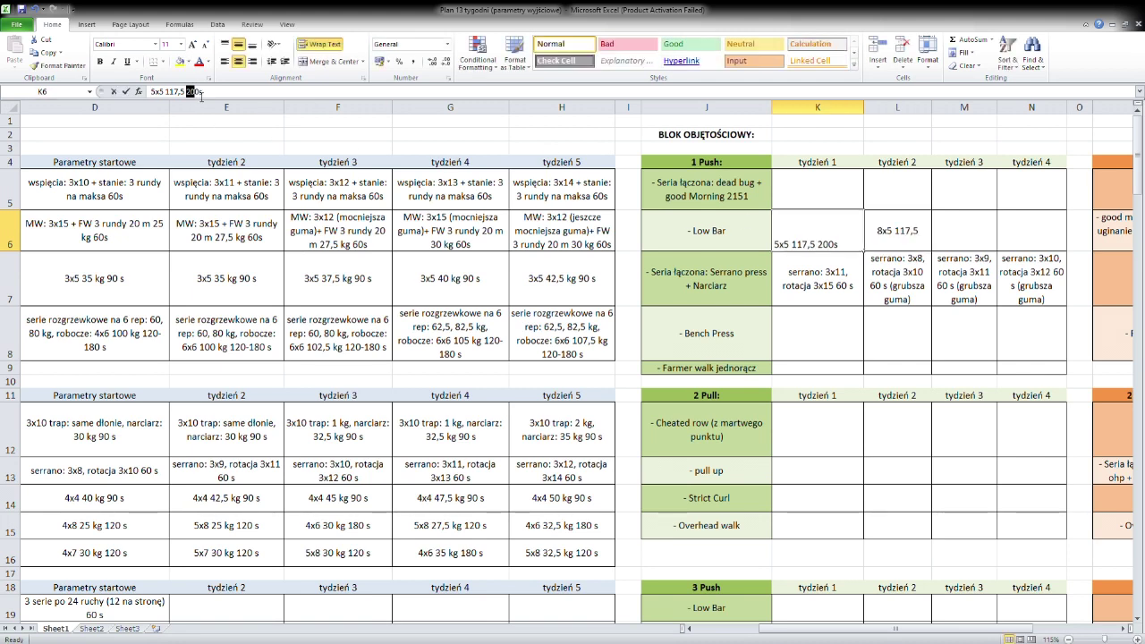
{"action": "type", "text": "180"}
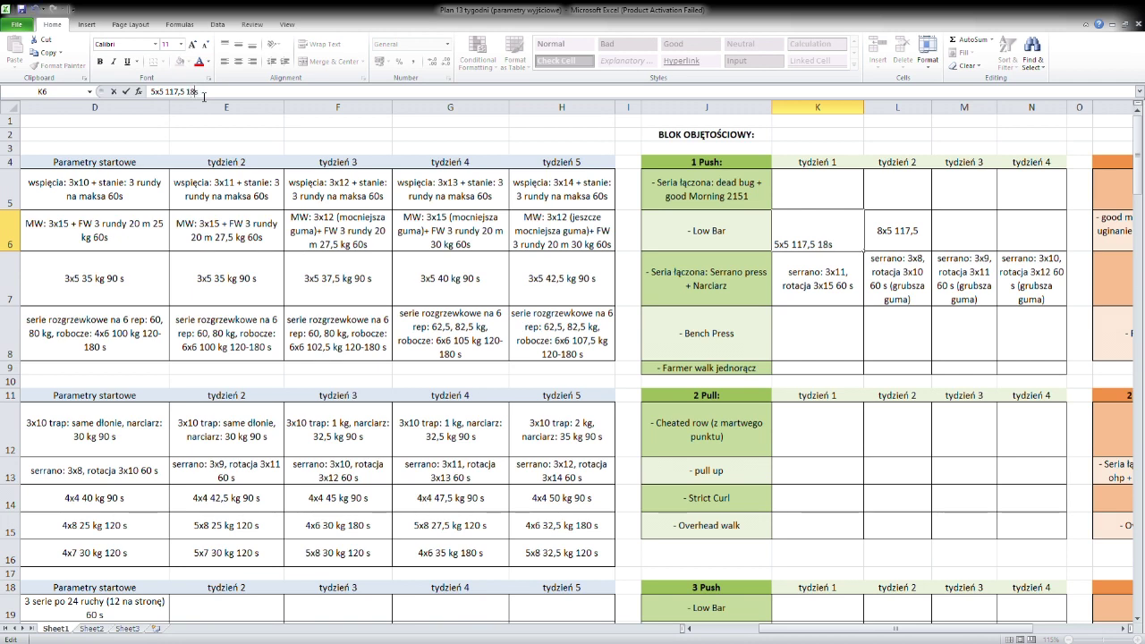
Add a 180s rest time to the Low Bar entry for tydzień 2 of 1 Push.
{"action": "left_click", "coordinate": [914, 241]}
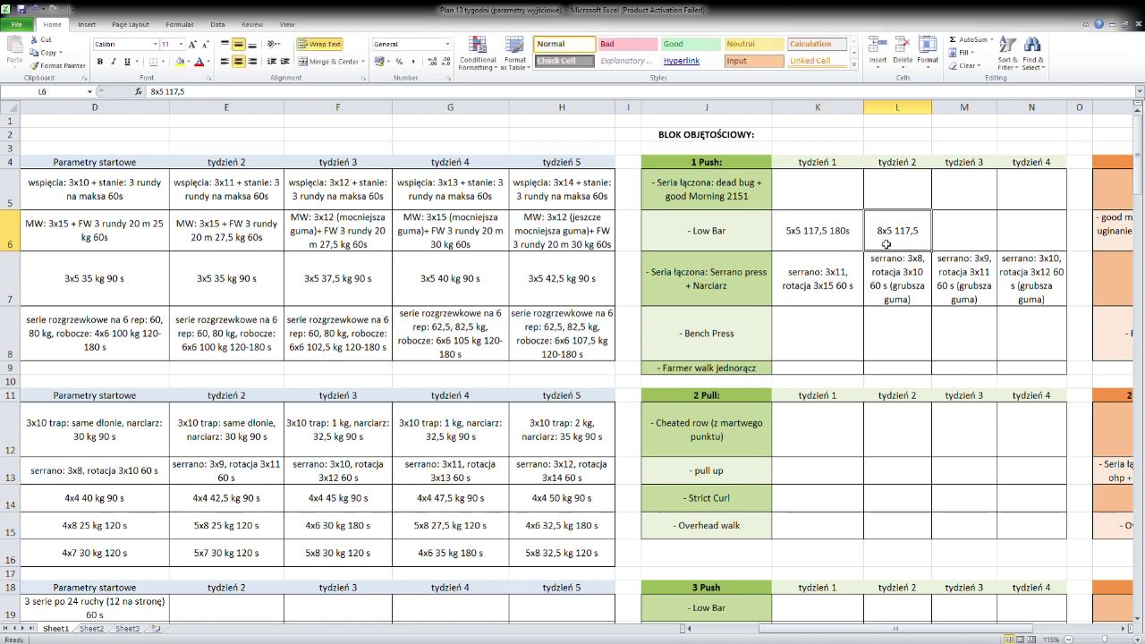
{"action": "left_click", "coordinate": [262, 95]}
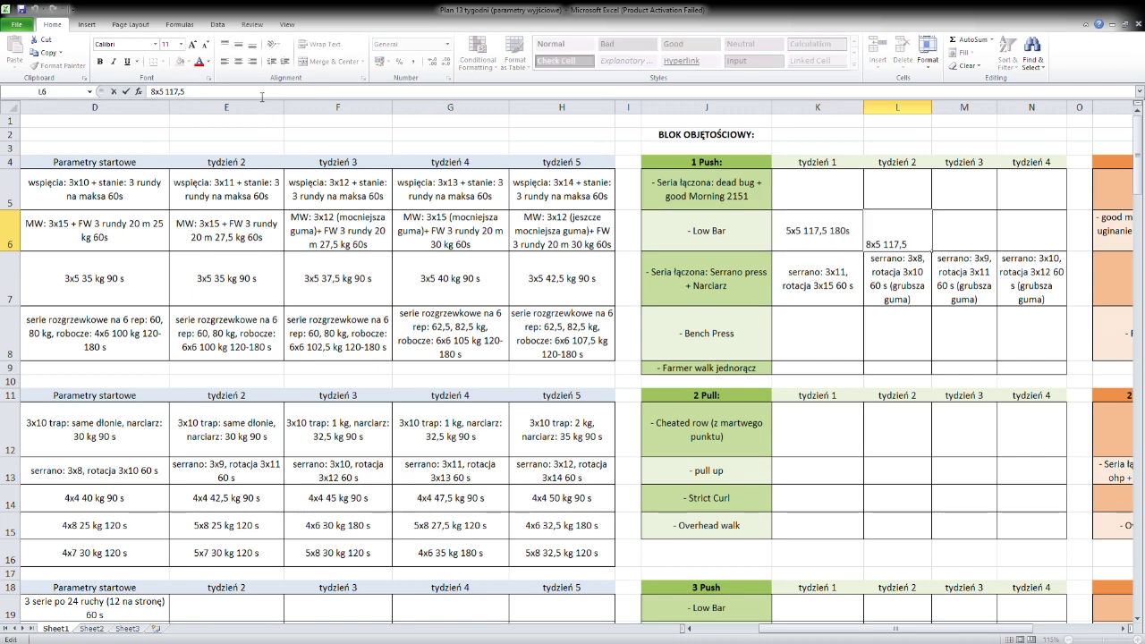
{"action": "type", "text": "180s"}
{"action": "left_click", "coordinate": [936, 290]}
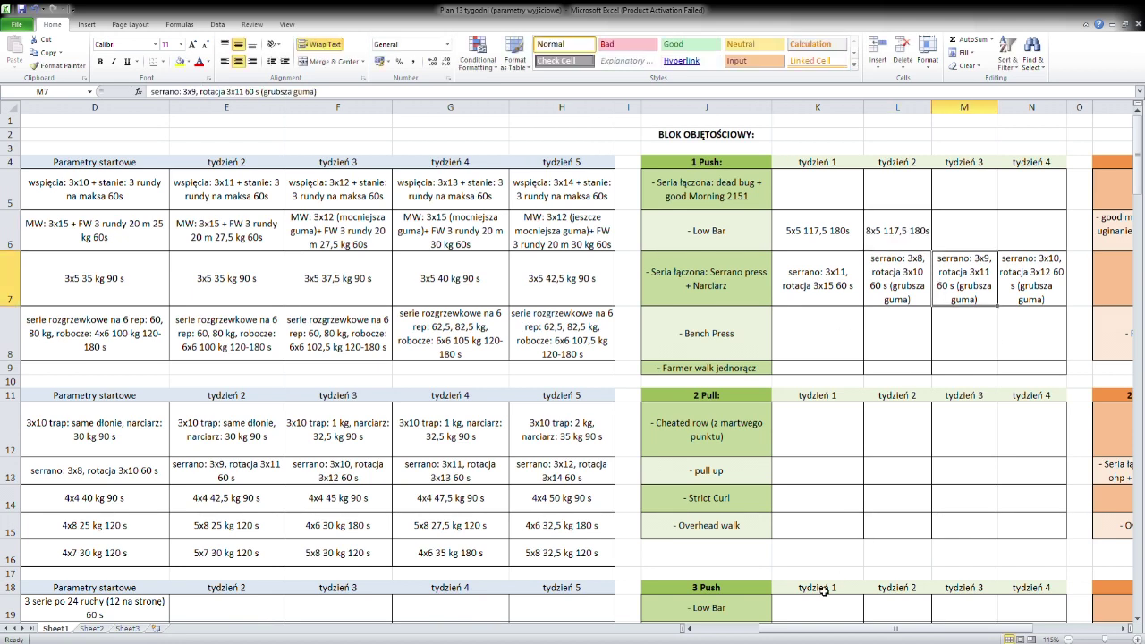
Copy the Low Bar tydzień 2 entry of 1 Push into tydzień 3 and set its weight to 120, giving 8x5 120 180s.
{"action": "left_click_drag", "start_coordinate": [820, 635], "coordinate": [860, 634]}
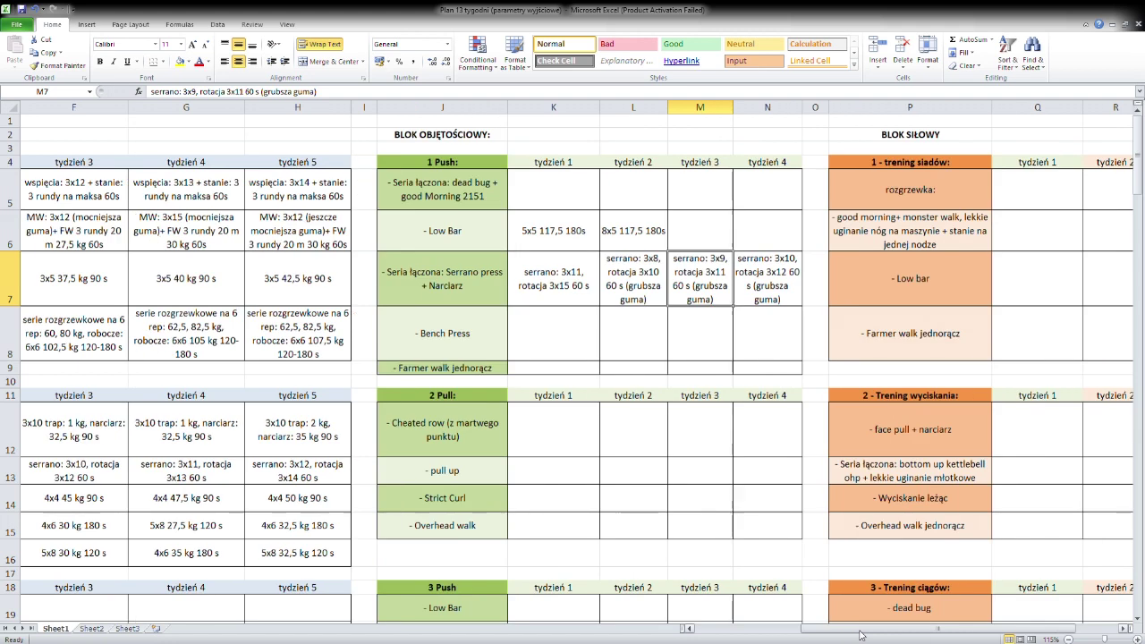
{"action": "left_click", "coordinate": [645, 234]}
{"action": "key", "text": "ctrl+c"}
{"action": "left_click", "coordinate": [720, 235]}
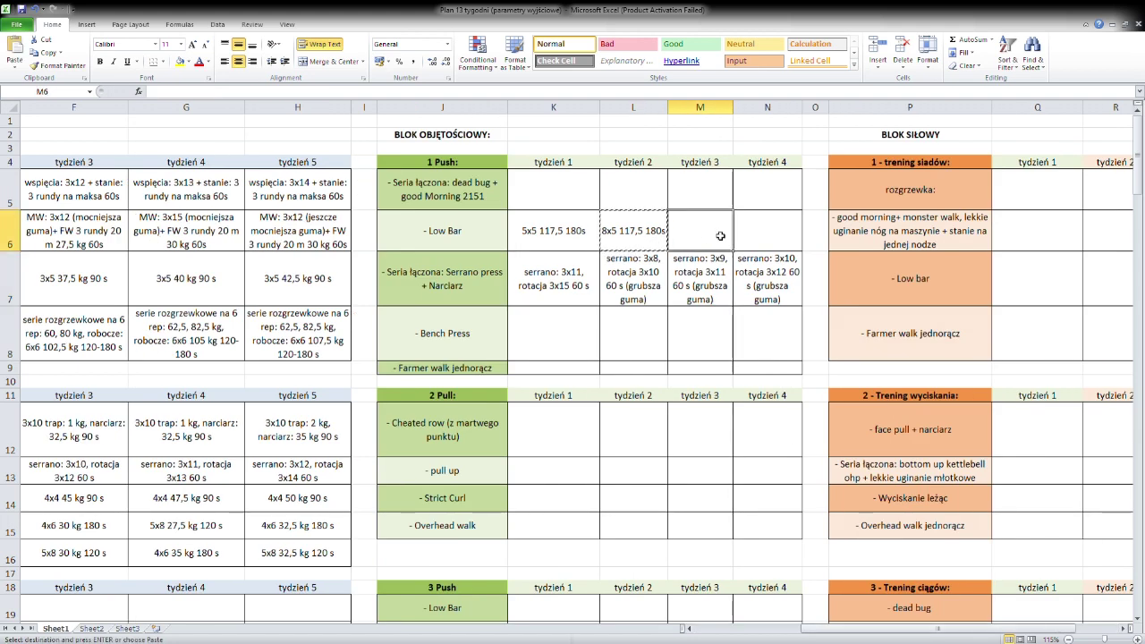
{"action": "key", "text": "ctrl+v"}
{"action": "left_click", "coordinate": [177, 93]}
{"action": "double_click", "coordinate": [177, 93]}
{"action": "type", "text": "120"}
{"action": "left_click", "coordinate": [759, 200]}
{"action": "left_click", "coordinate": [720, 234]}
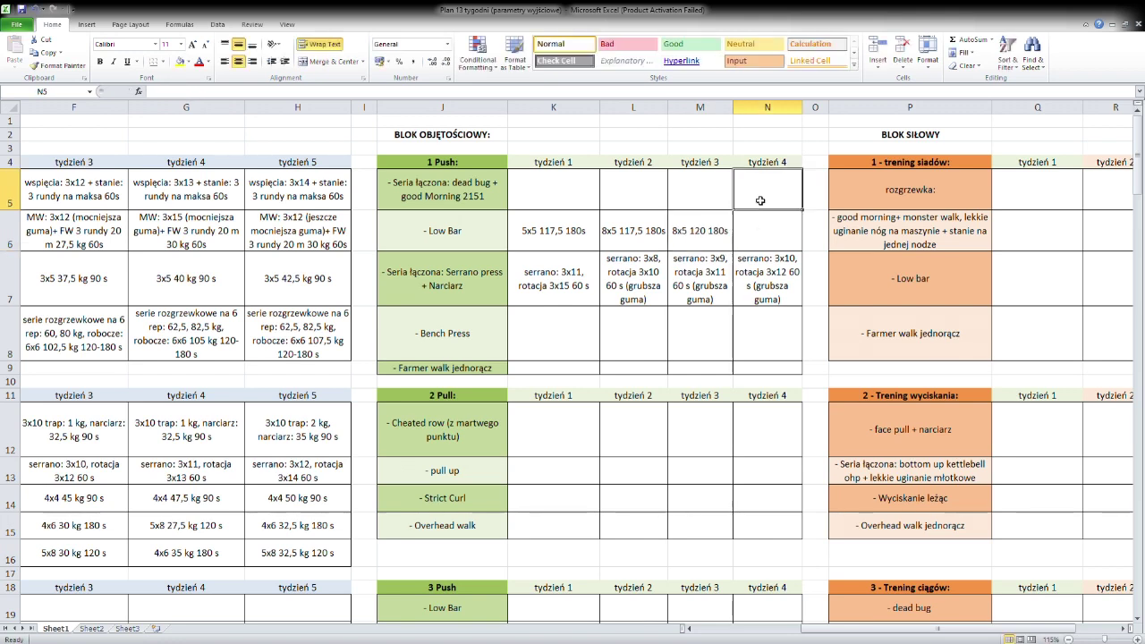
Copy the Low Bar tydzień 3 entry of 1 Push into tydzień 4 and set its weight to 122,5, giving 8x5 122,5 180s.
{"action": "key", "text": "ctrl+c"}
{"action": "left_click", "coordinate": [765, 231]}
{"action": "key", "text": "ctrl+v"}
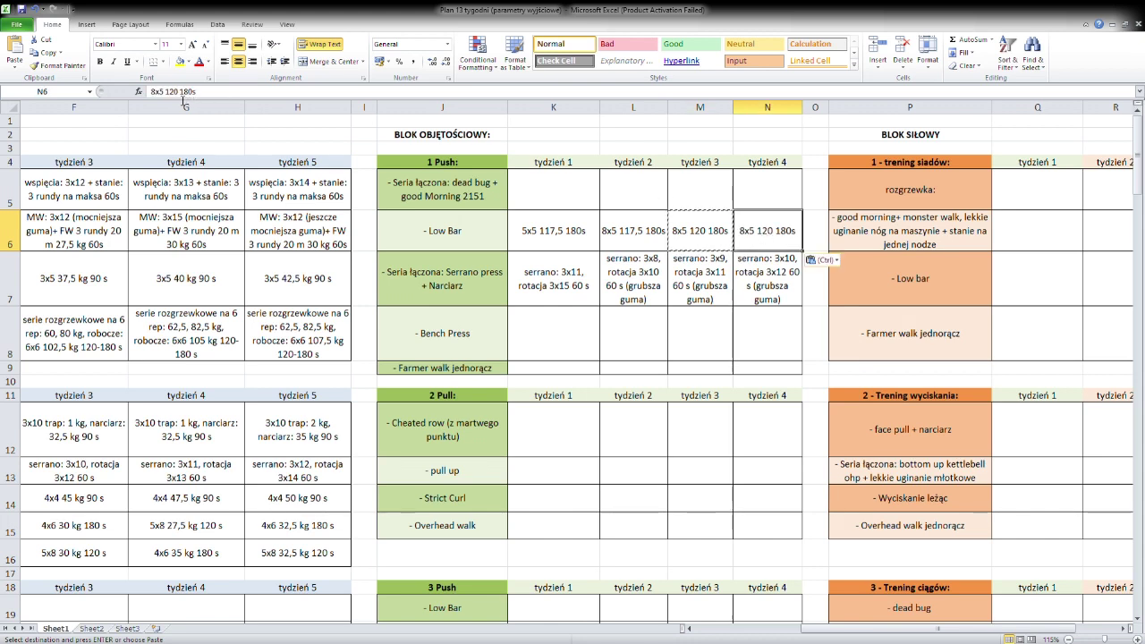
{"action": "left_click", "coordinate": [177, 91]}
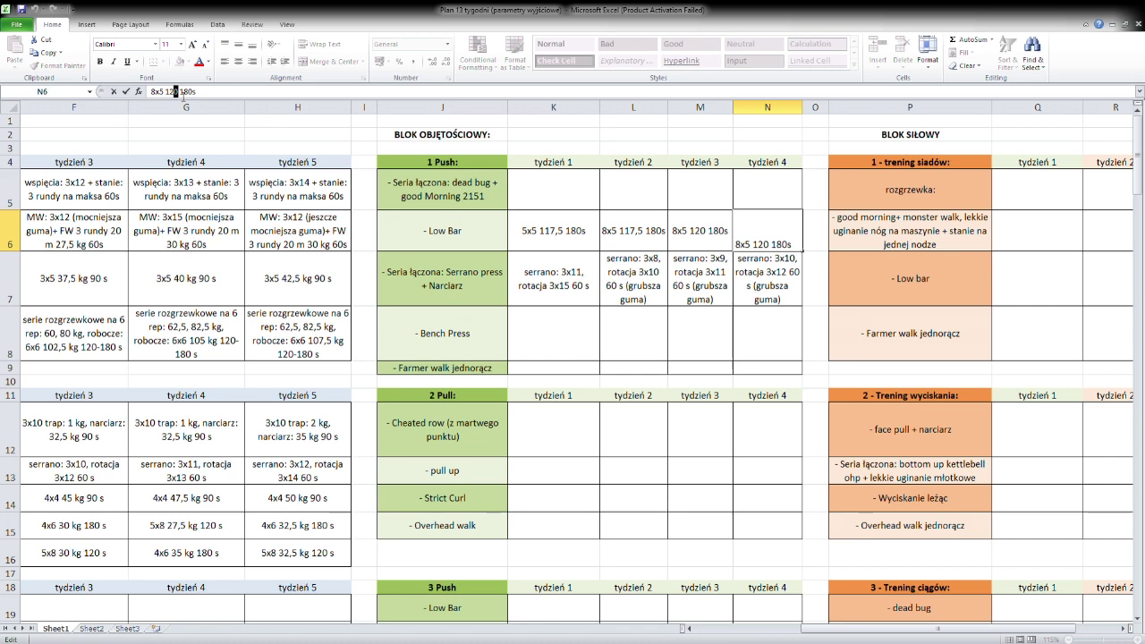
{"action": "type", "text": "205"}
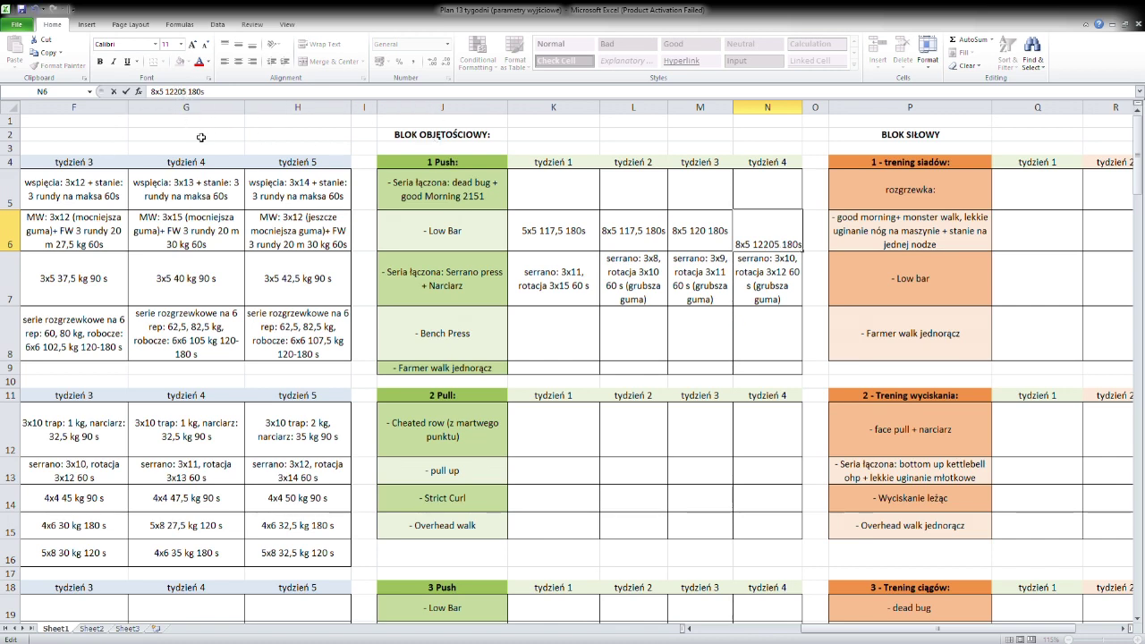
{"action": "key", "text": "BackSpace"}
{"action": "key", "text": "BackSpace"}
{"action": "type", "text": ",5"}
{"action": "left_click", "coordinate": [771, 340]}
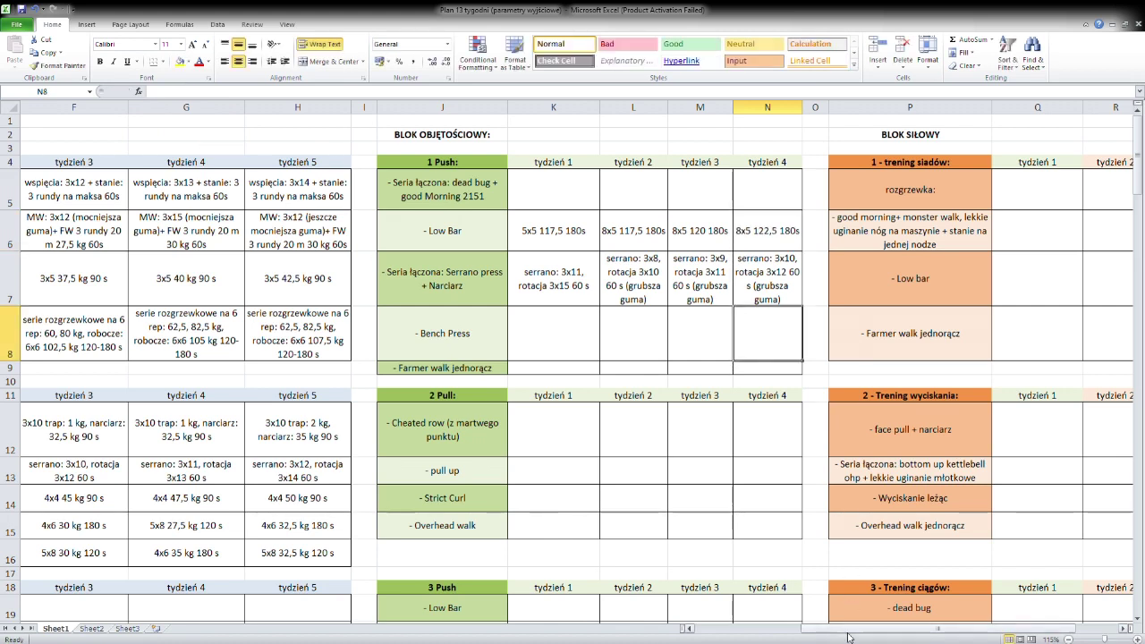
Enter 5x5 130 kg 240 s as the Low bar entry for tydzień 1 of 1 - trening siadów in the BLOK SIŁOWY.
{"action": "left_click_drag", "start_coordinate": [852, 629], "coordinate": [930, 628]}
{"action": "left_click", "coordinate": [572, 243]}
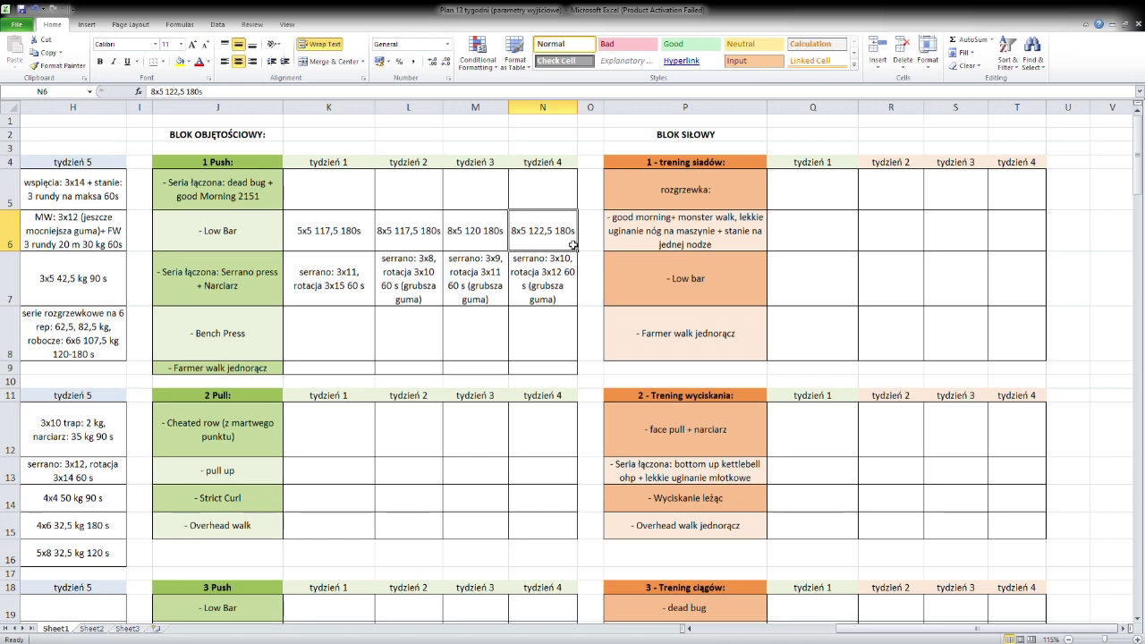
{"action": "left_click", "coordinate": [789, 293]}
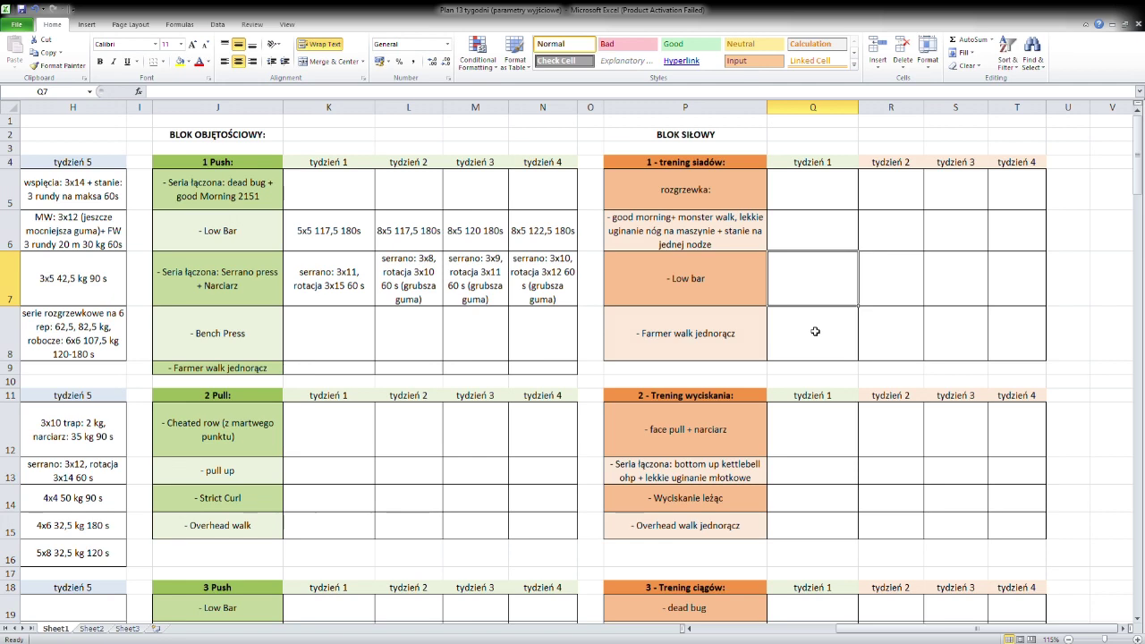
{"action": "type", "text": "5x5"}
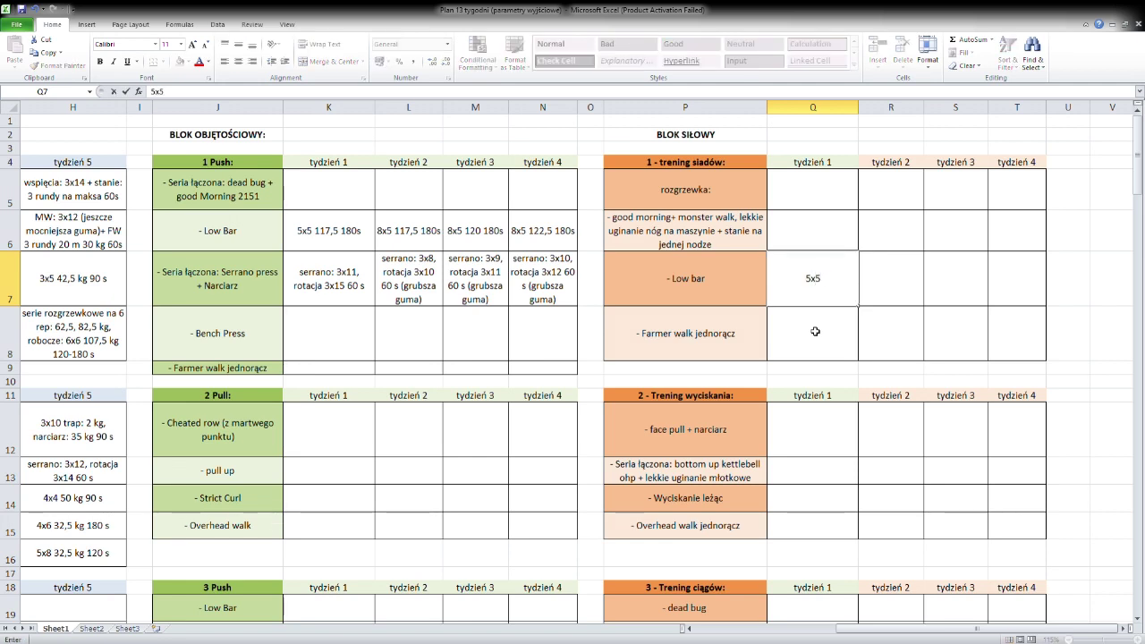
{"action": "type", "text": " 130 kg 240 s"}
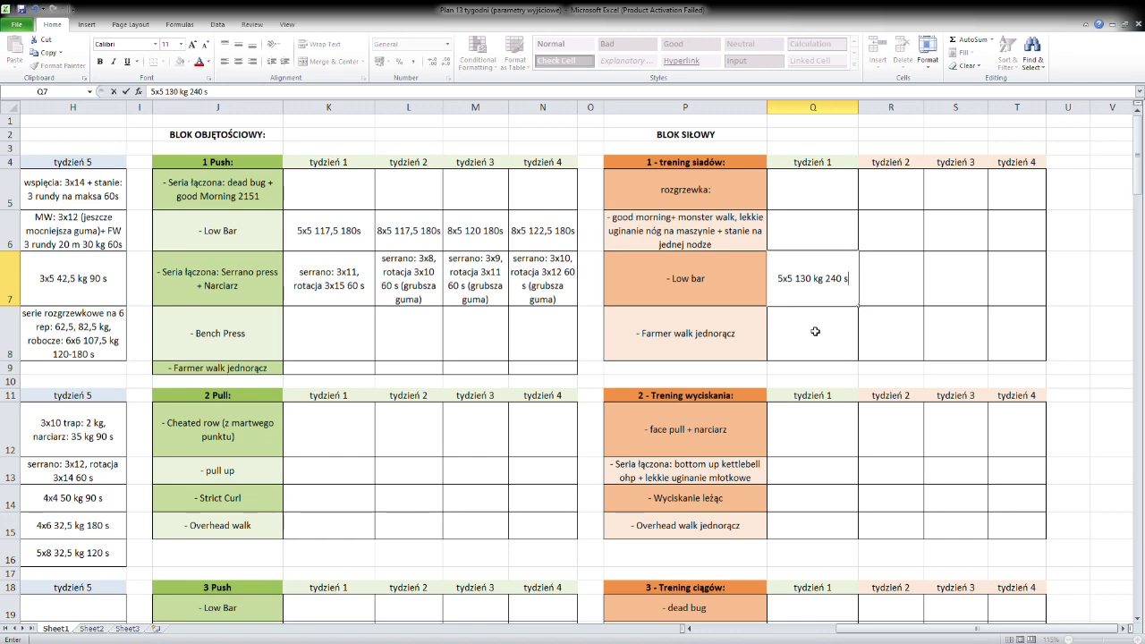
Enter 4x4 140 kg 300s as the Low bar entry for tydzień 2 of 1 - trening siadów.
{"action": "left_click", "coordinate": [890, 291]}
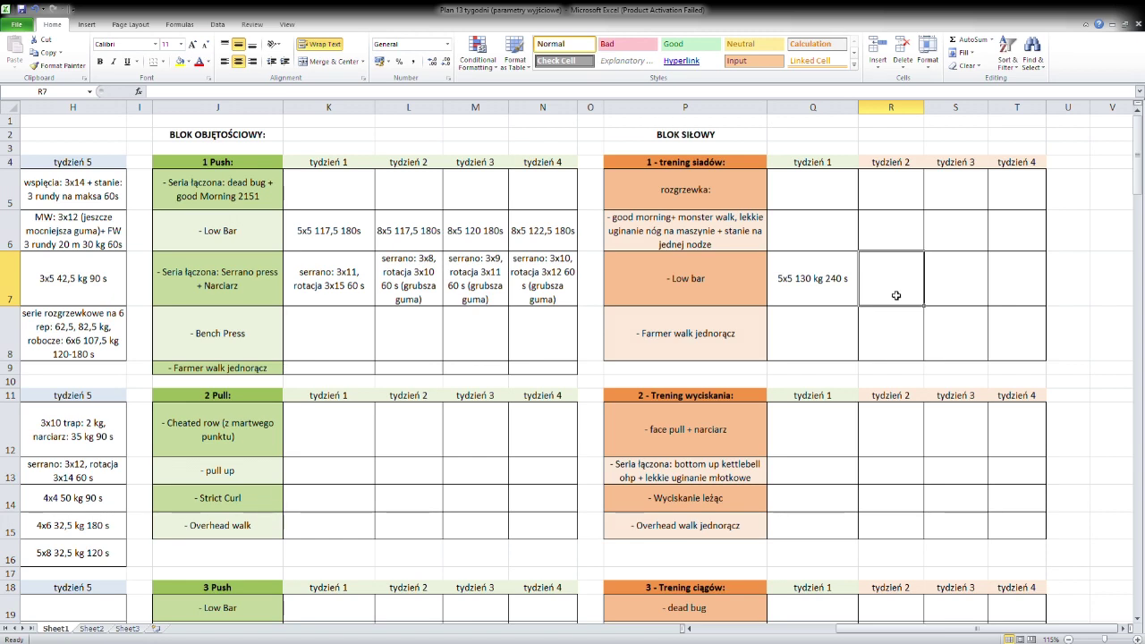
{"action": "type", "text": "4x4"}
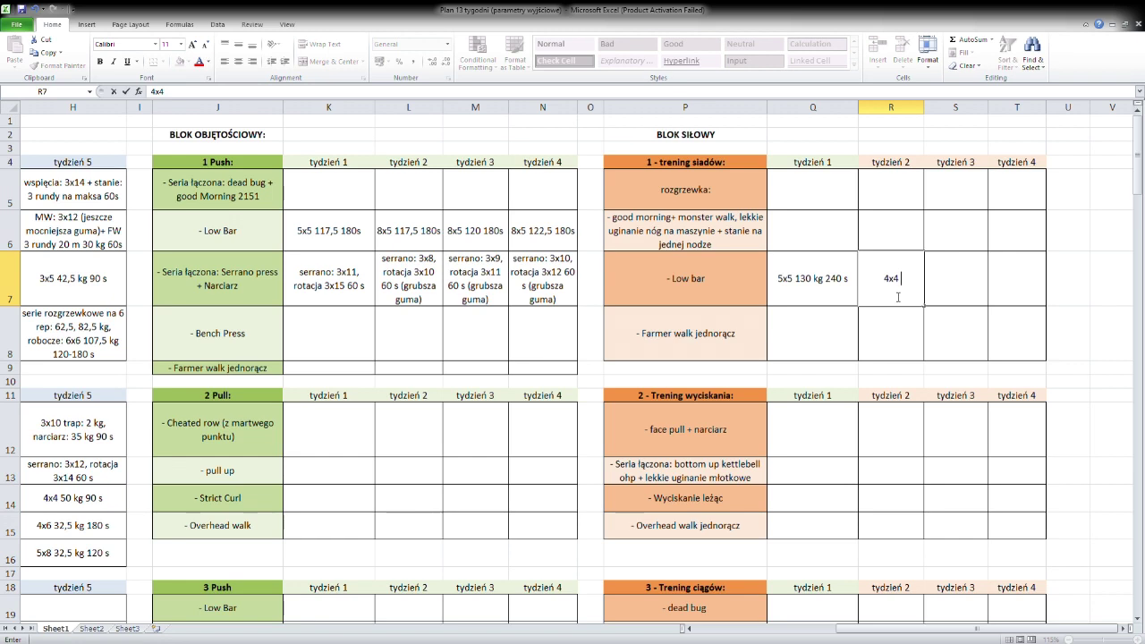
{"action": "type", "text": "140 kg"}
{"action": "left_click", "coordinate": [935, 279]}
{"action": "left_click", "coordinate": [894, 285]}
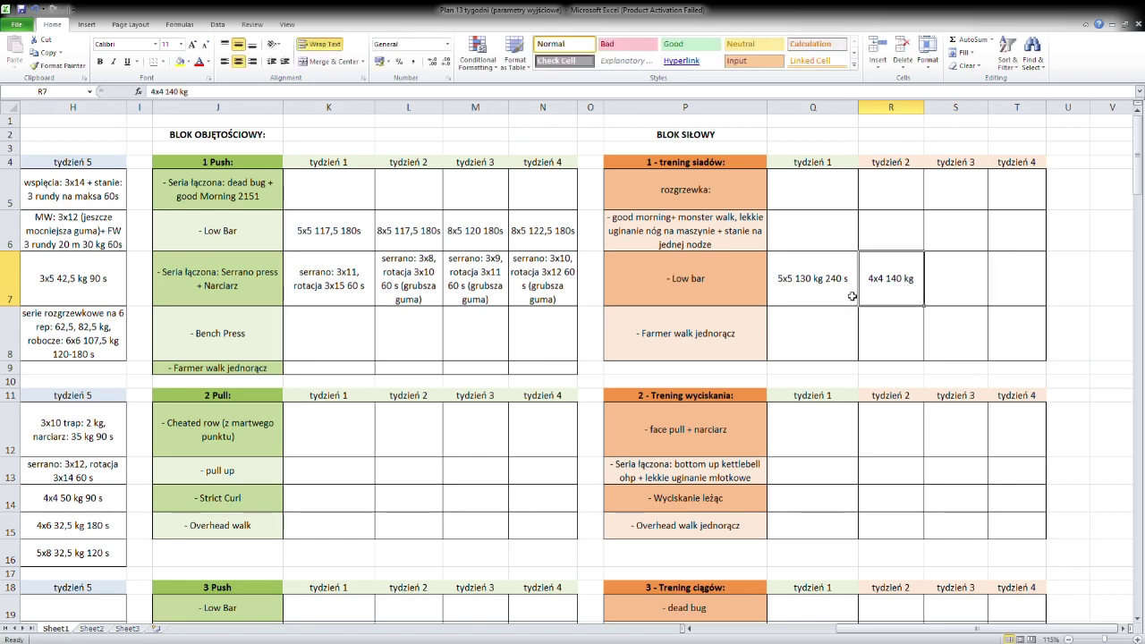
{"action": "left_click", "coordinate": [313, 98]}
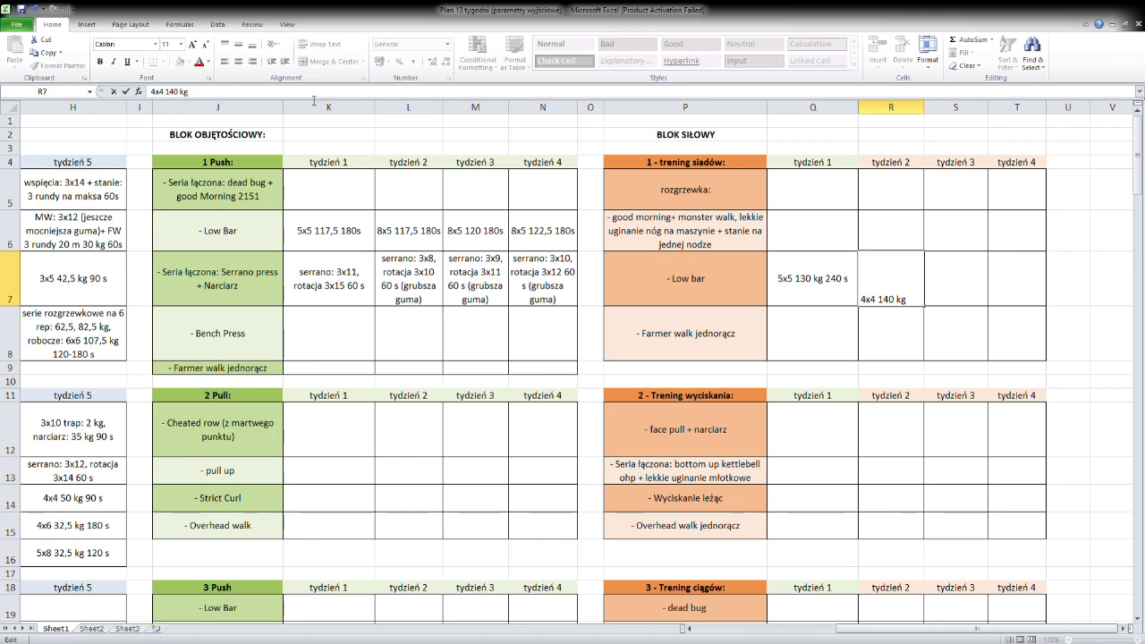
{"action": "type", "text": "0s"}
{"action": "left_click", "coordinate": [957, 283]}
{"action": "left_click", "coordinate": [899, 290]}
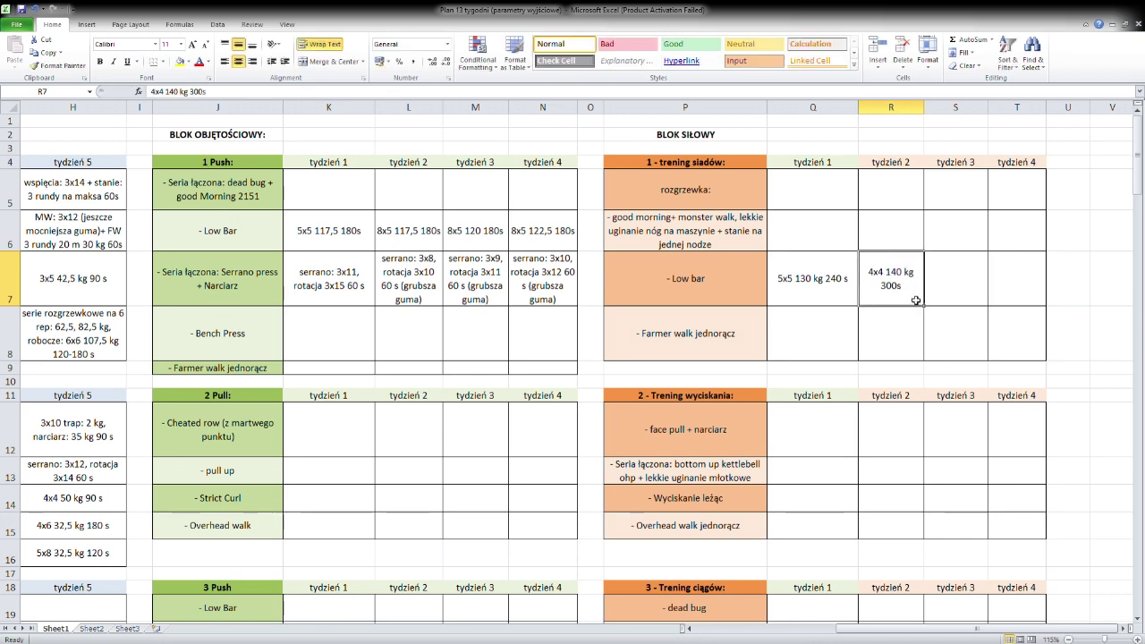
Copy the Low bar tydzień 2 entry of 1 - trening siadów into tydzień 3 and set its weight to 145 kg.
{"action": "left_click", "coordinate": [961, 292]}
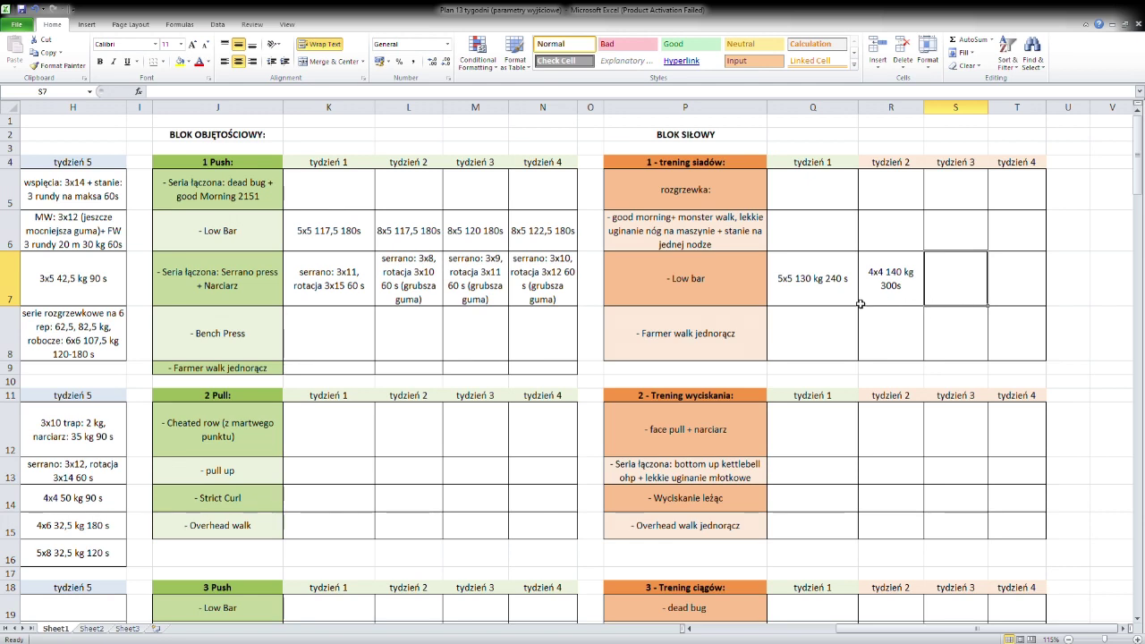
{"action": "key", "text": "Left"}
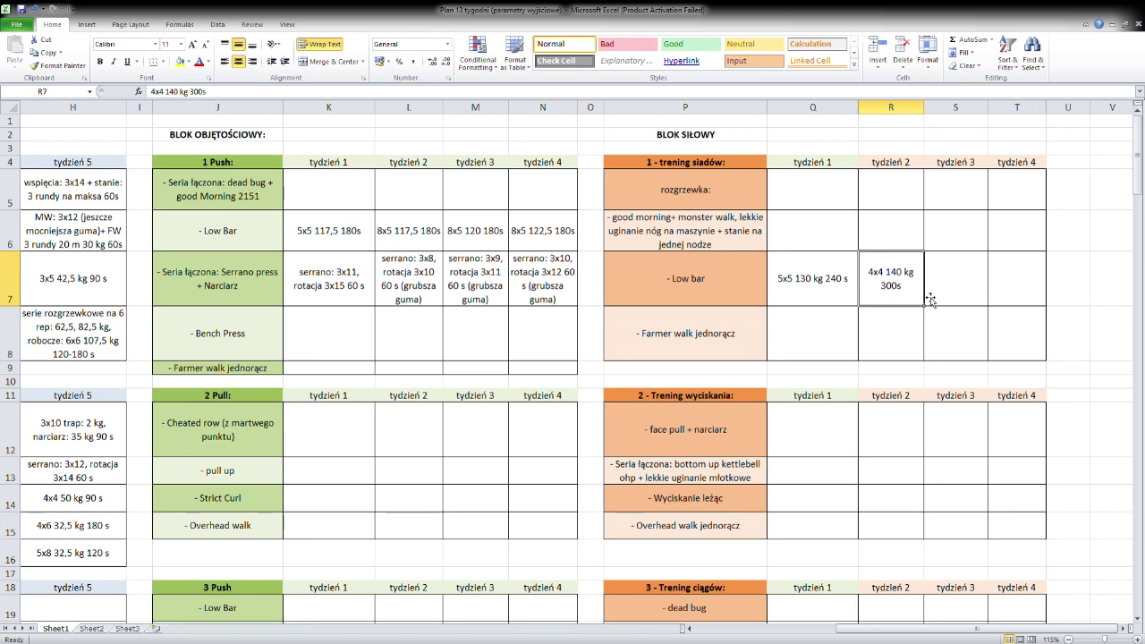
{"action": "left_click", "coordinate": [969, 291]}
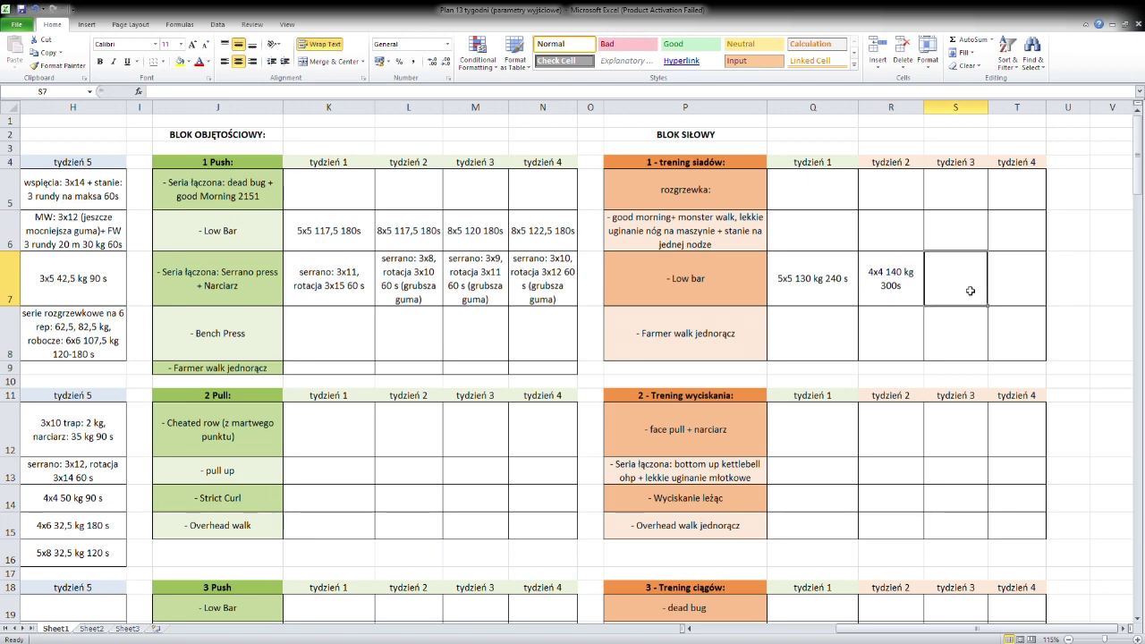
{"action": "left_click", "coordinate": [910, 292]}
{"action": "key", "text": "ctrl+c"}
{"action": "left_click", "coordinate": [950, 290]}
{"action": "key", "text": "ctrl+v"}
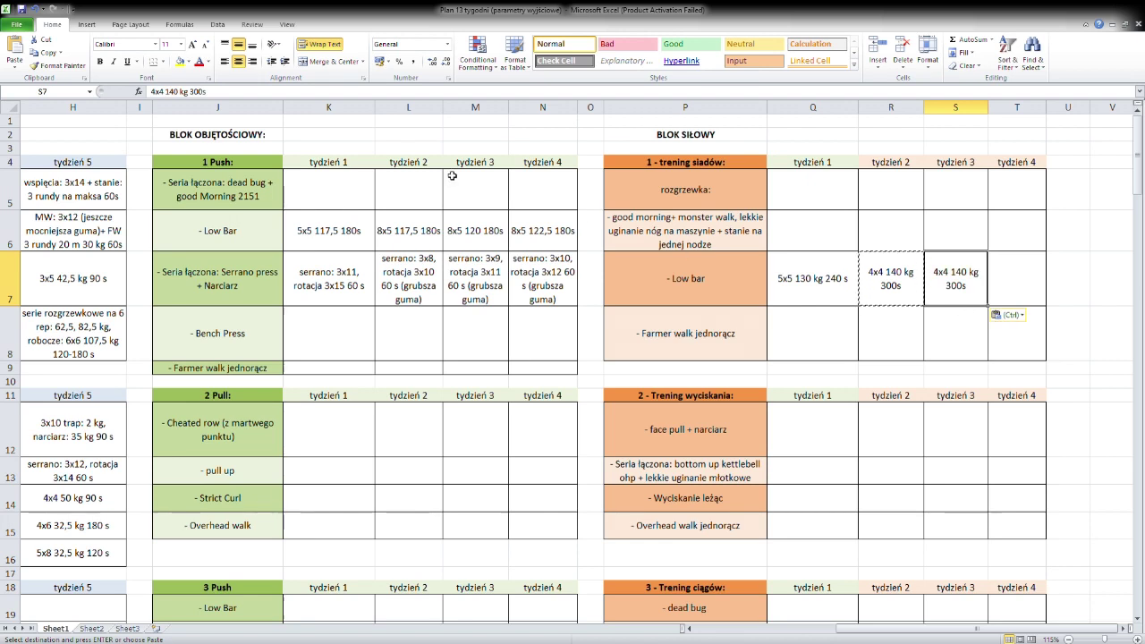
{"action": "left_click", "coordinate": [183, 94]}
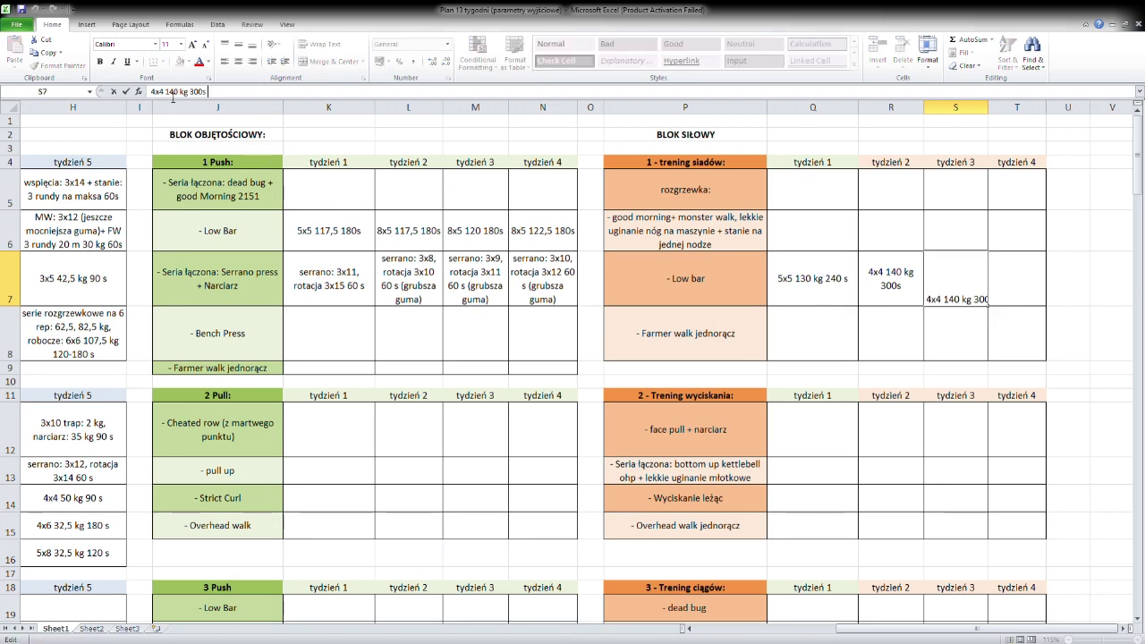
{"action": "left_click_drag", "start_coordinate": [175, 95], "coordinate": [180, 95]}
{"action": "type", "text": "5"}
{"action": "left_click", "coordinate": [1017, 282]}
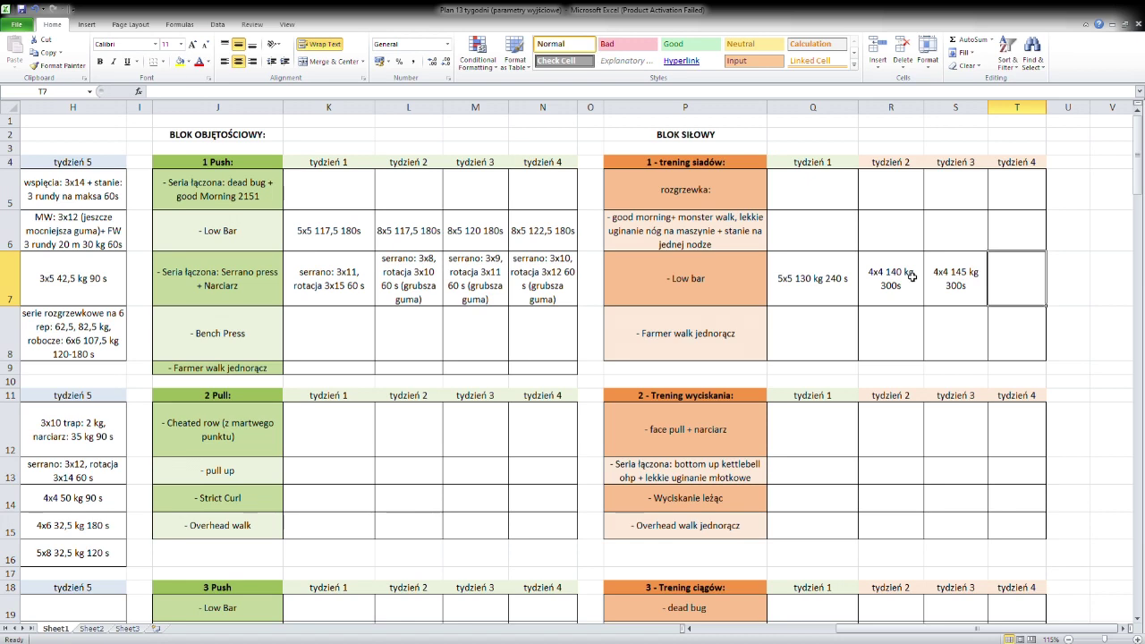
Enter 3x3 155 kg as the Low bar entry for tydzień 4 of 1 - trening siadów.
{"action": "left_click", "coordinate": [964, 277]}
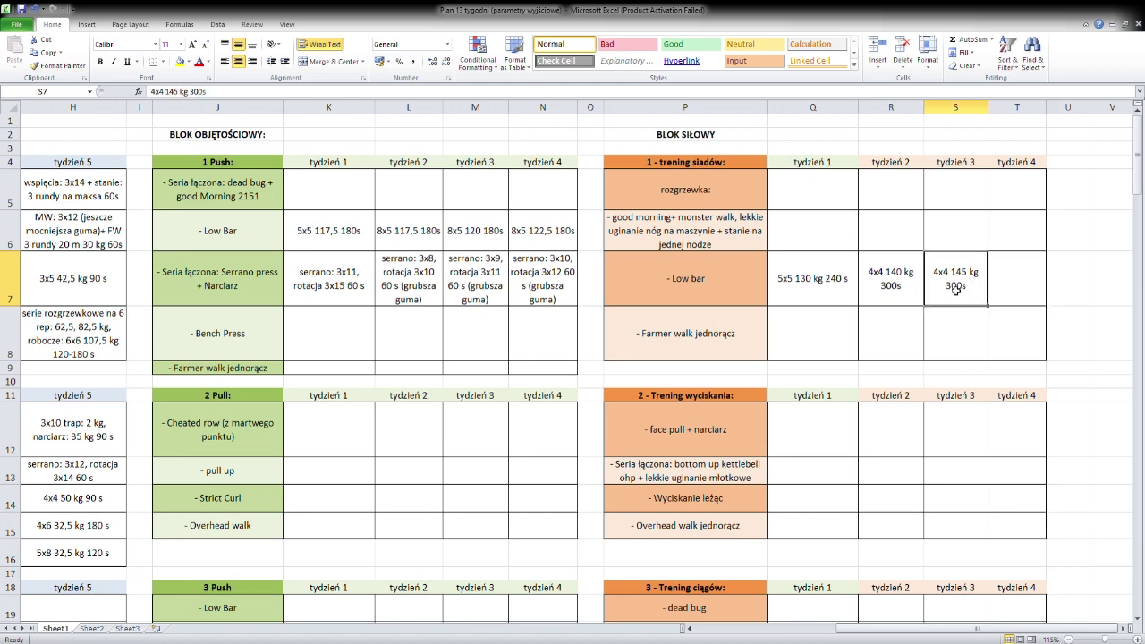
{"action": "left_click", "coordinate": [1015, 282]}
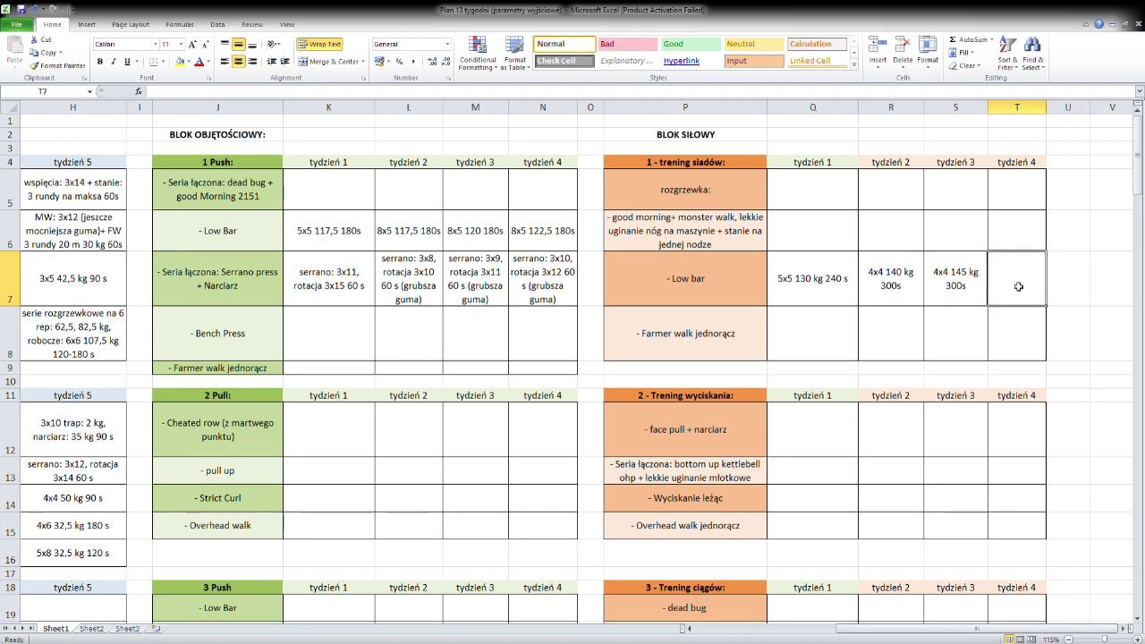
{"action": "left_click", "coordinate": [972, 279]}
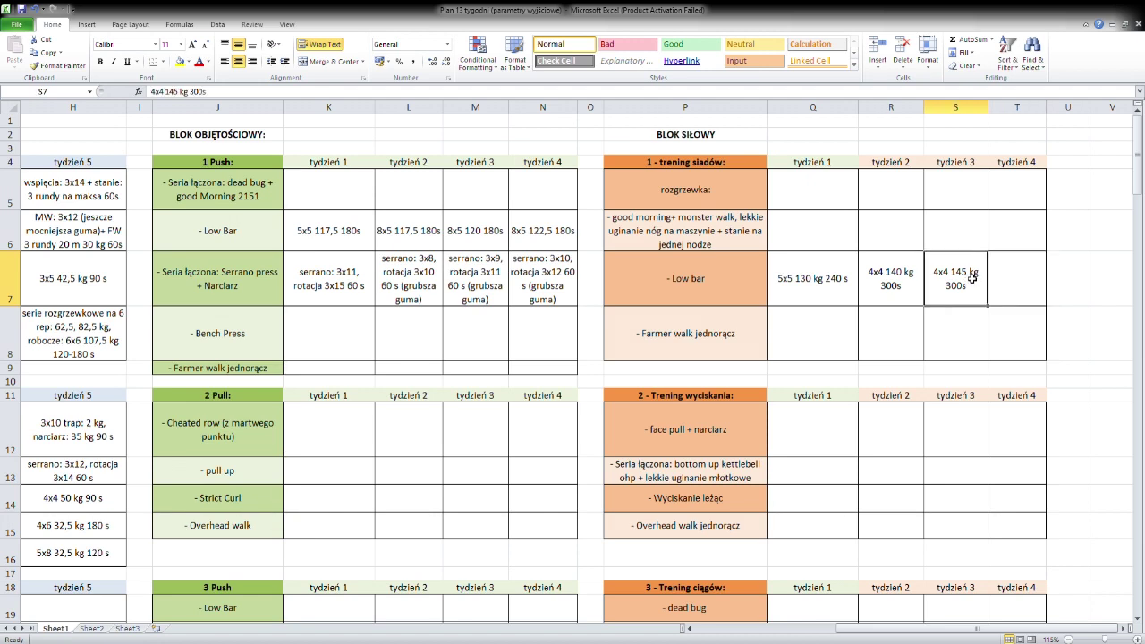
{"action": "left_click", "coordinate": [1019, 276]}
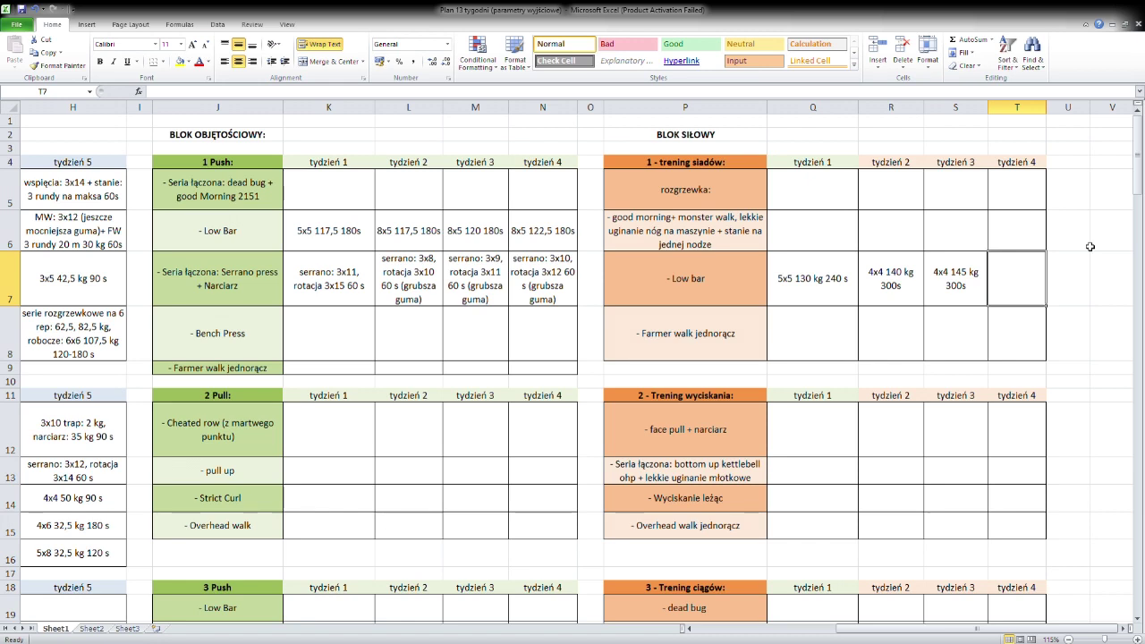
{"action": "type", "text": "3x3 1"}
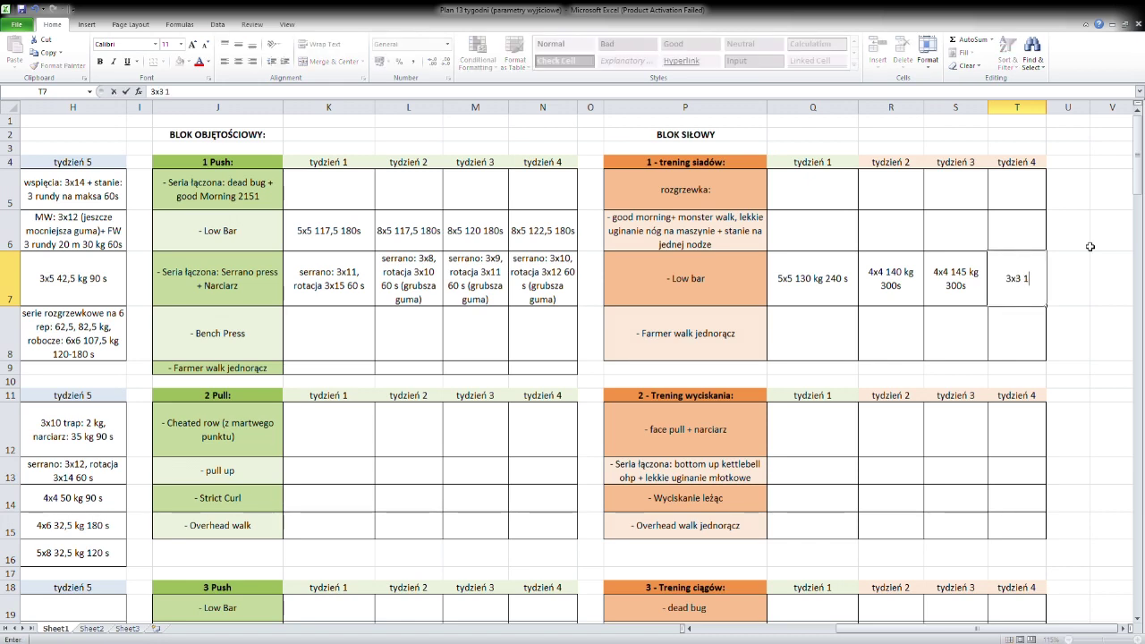
{"action": "type", "text": "50 kg"}
{"action": "key", "text": "BackSpace"}
{"action": "key", "text": "BackSpace"}
{"action": "key", "text": "BackSpace"}
{"action": "key", "text": "BackSpace"}
{"action": "type", "text": "55 kg"}
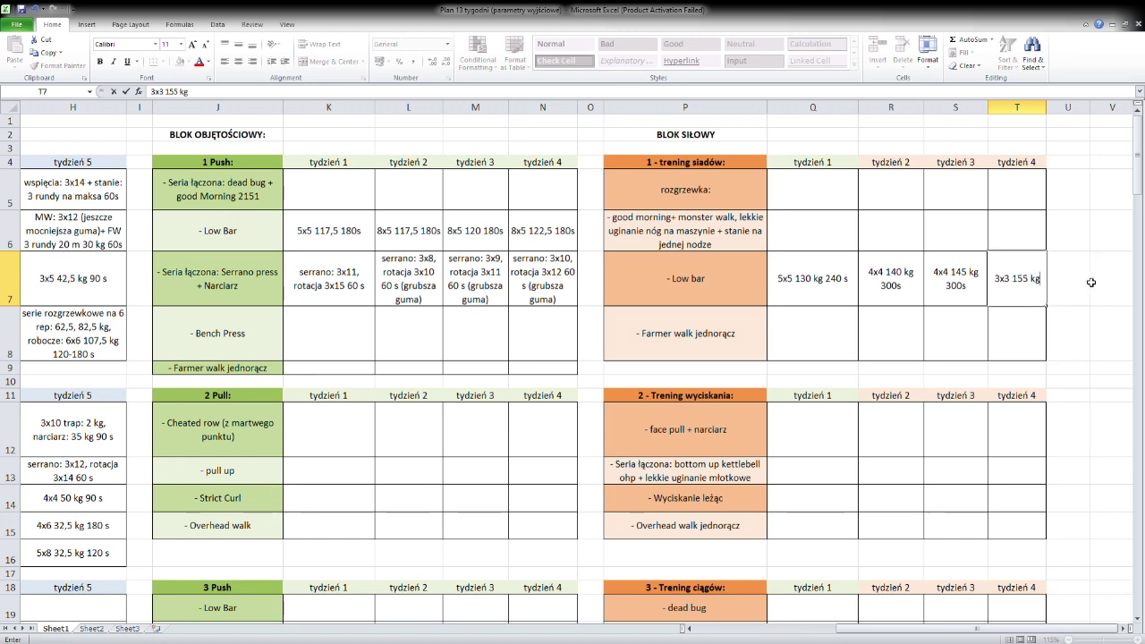
{"action": "left_click", "coordinate": [1091, 283]}
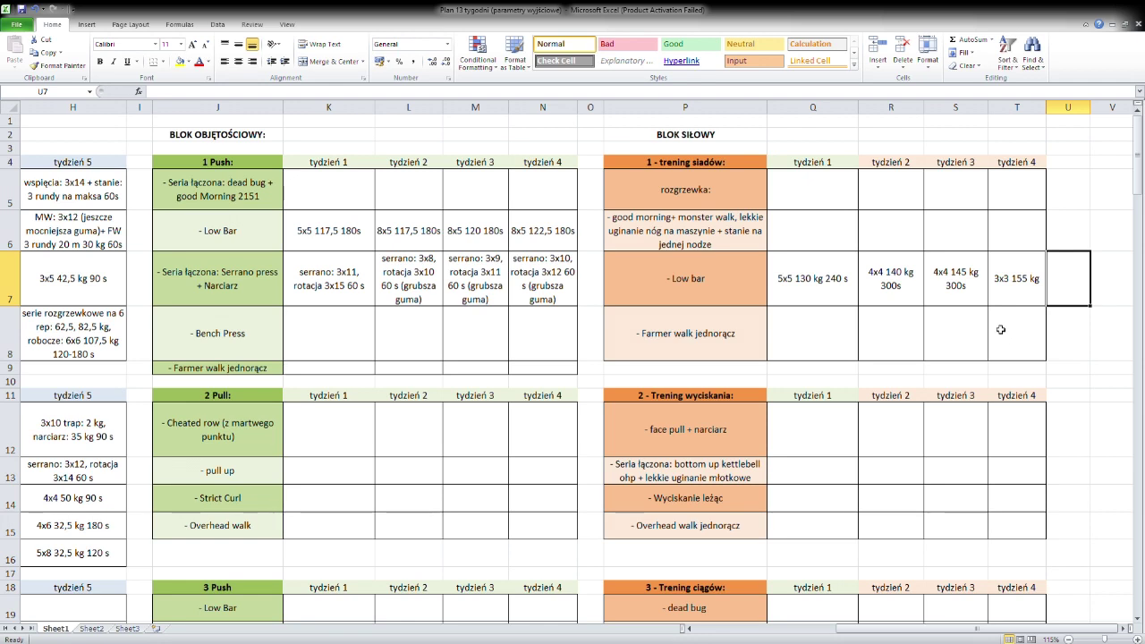
{"action": "left_click", "coordinate": [1025, 293]}
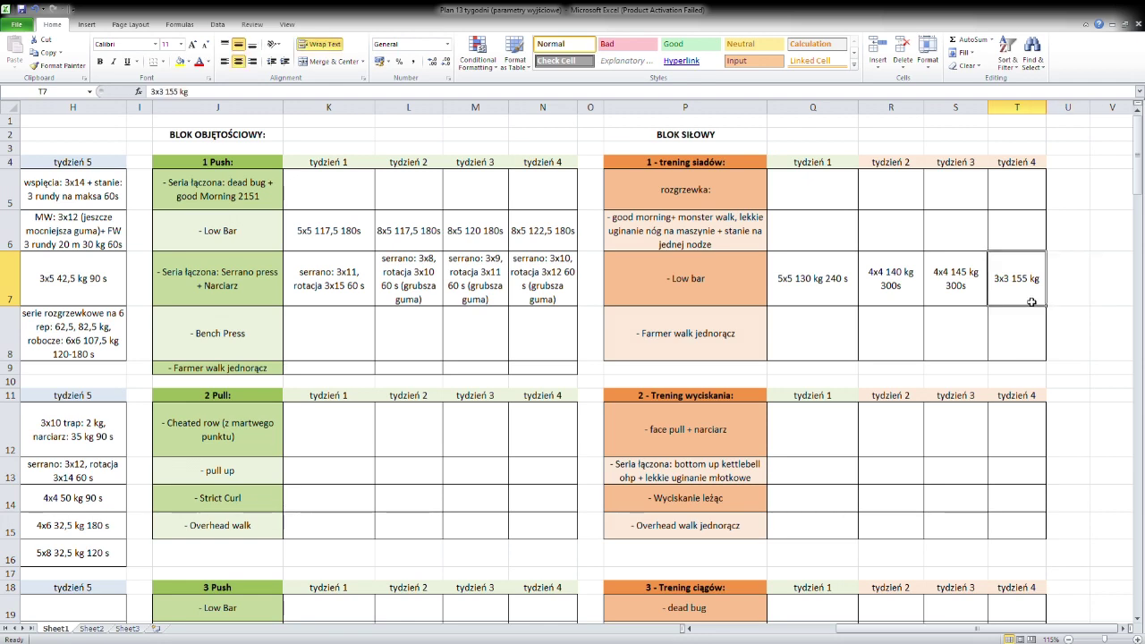
Clear the Low bar entries for tydzień 3 and tydzień 4 of 1 - trening siadów.
{"action": "left_click_drag", "start_coordinate": [980, 295], "coordinate": [1019, 293]}
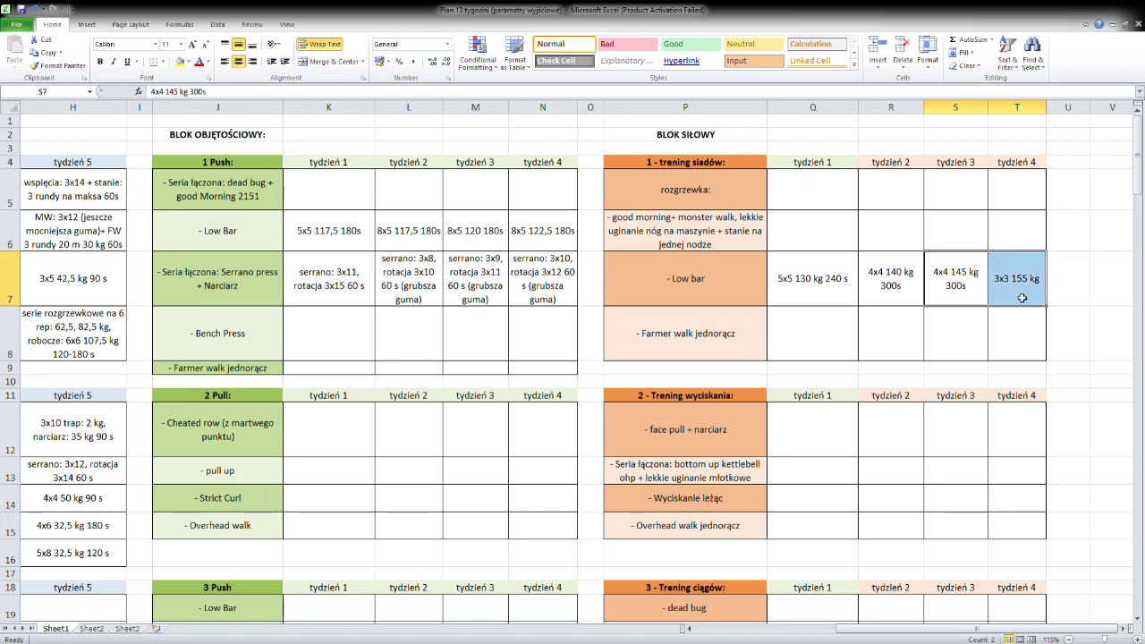
{"action": "key", "text": "BackSpace"}
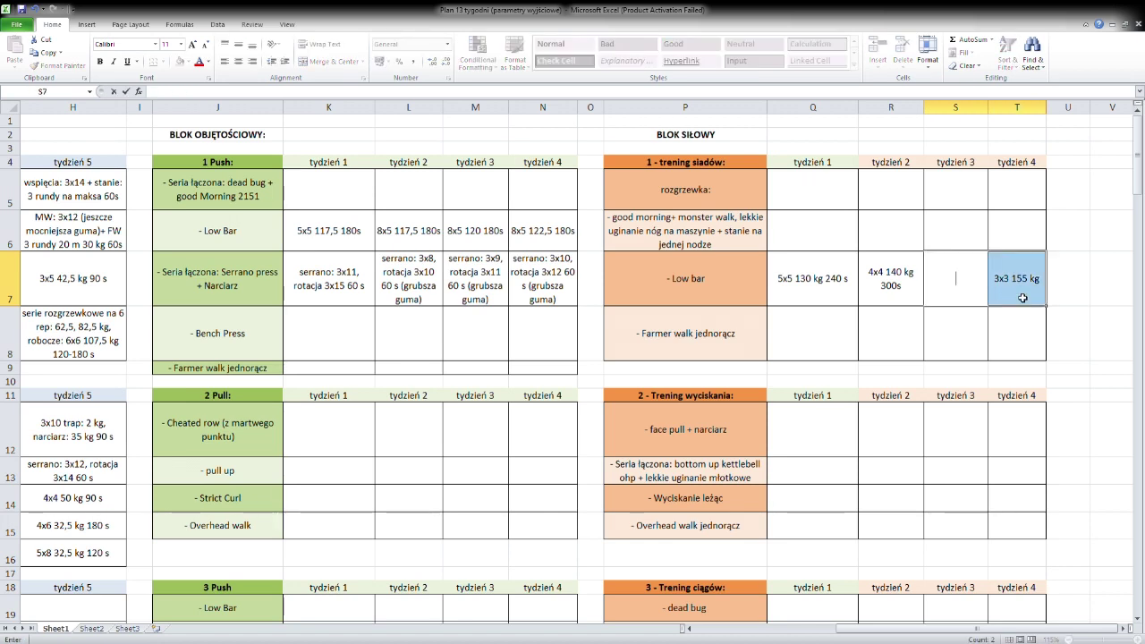
{"action": "left_click", "coordinate": [1022, 298]}
{"action": "key", "text": "BackSpace"}
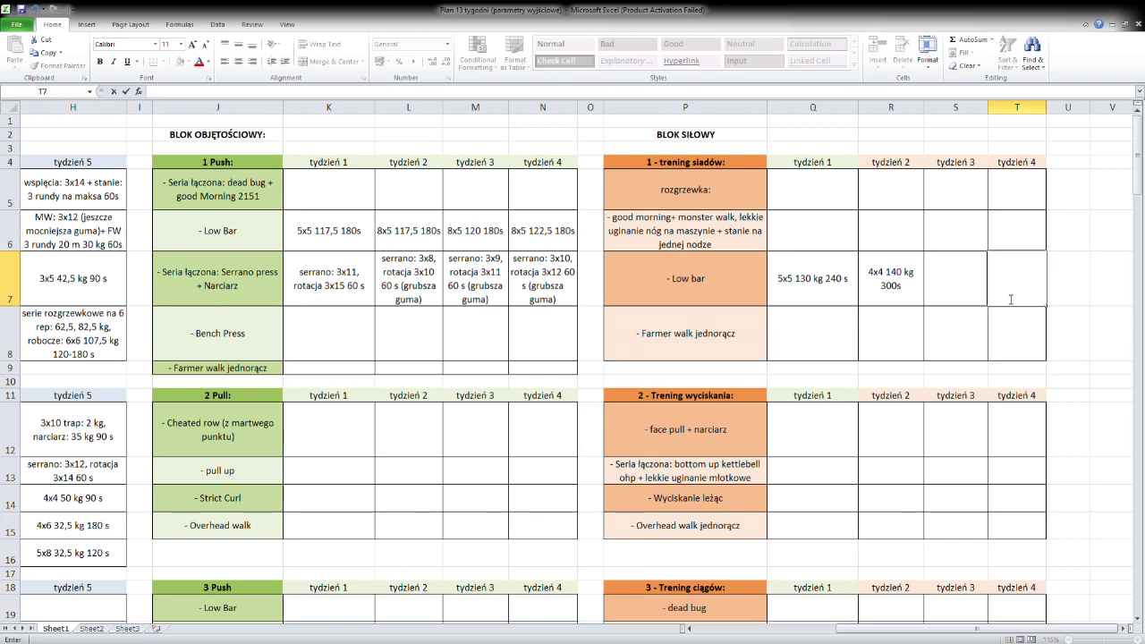
Enter 3x3 150 kg as the Low bar entry for tydzień 3 of 1 - trening siadów.
{"action": "left_click", "coordinate": [952, 287]}
{"action": "type", "text": "3x3"}
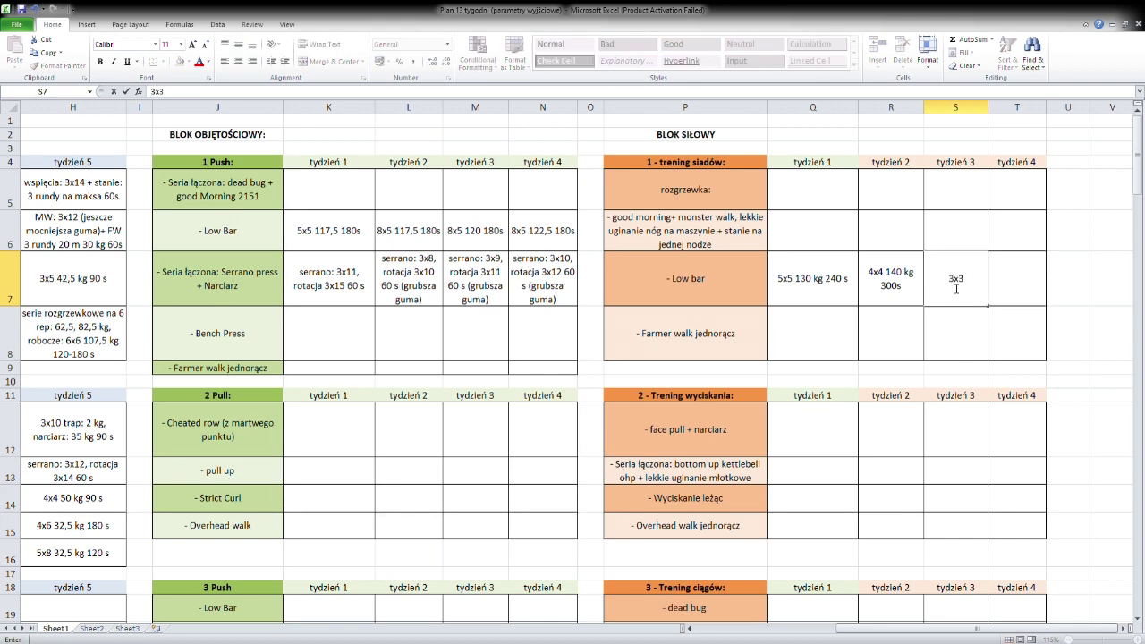
{"action": "type", "text": " 150 kg"}
{"action": "key", "text": "Tab"}
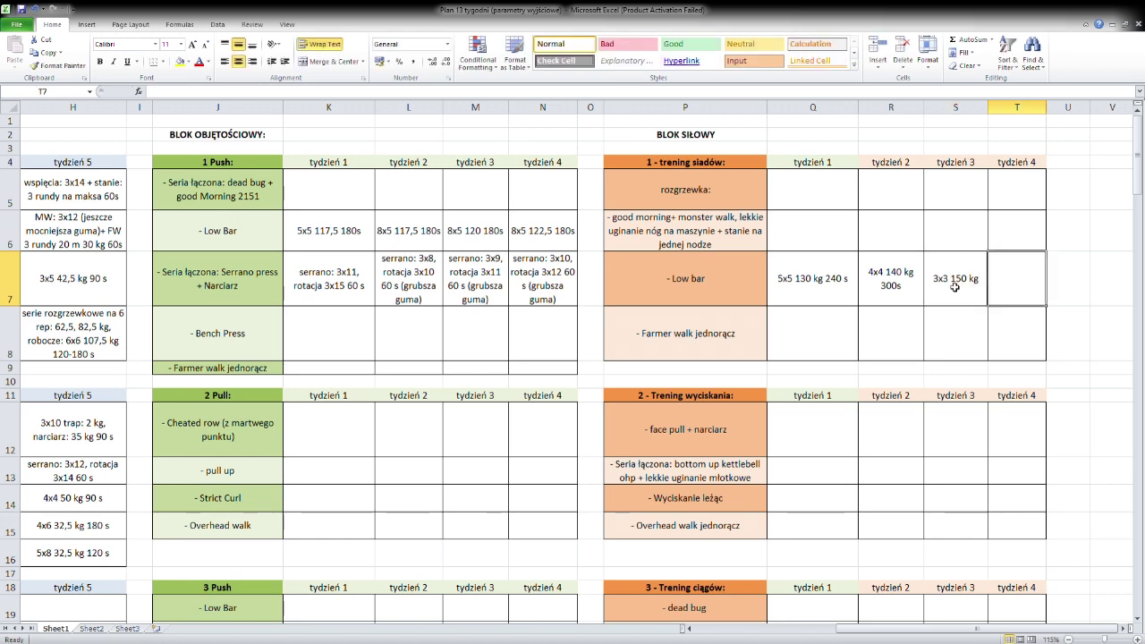
Enter 2x2 160 kg for Low bar in tydzień 4 of 1 - trening siadów and select that exercise's weekly entries.
{"action": "type", "text": "2x2 160"}
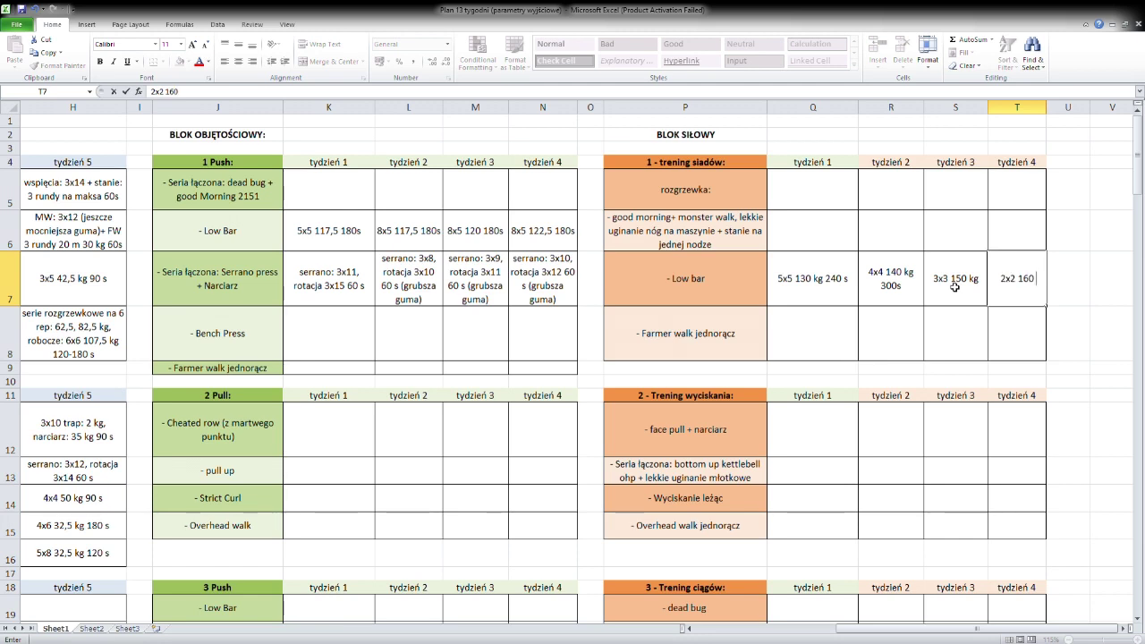
{"action": "type", "text": " kg"}
{"action": "left_click_drag", "start_coordinate": [796, 286], "coordinate": [1029, 289]}
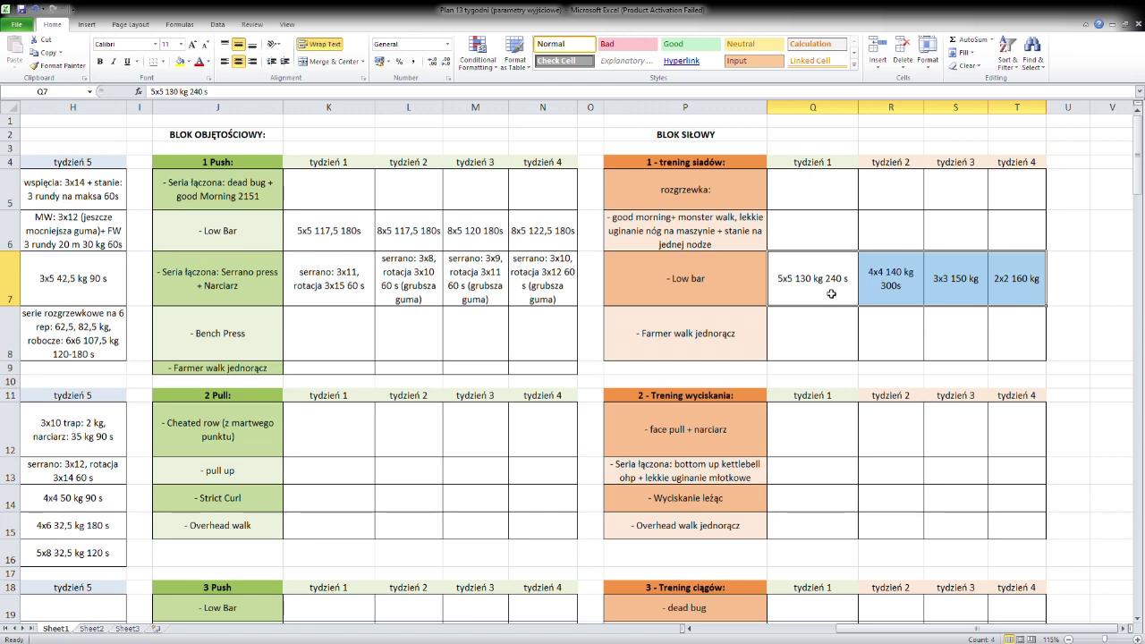
{"action": "left_click", "coordinate": [1074, 286]}
{"action": "left_click_drag", "start_coordinate": [1074, 286], "coordinate": [777, 282]}
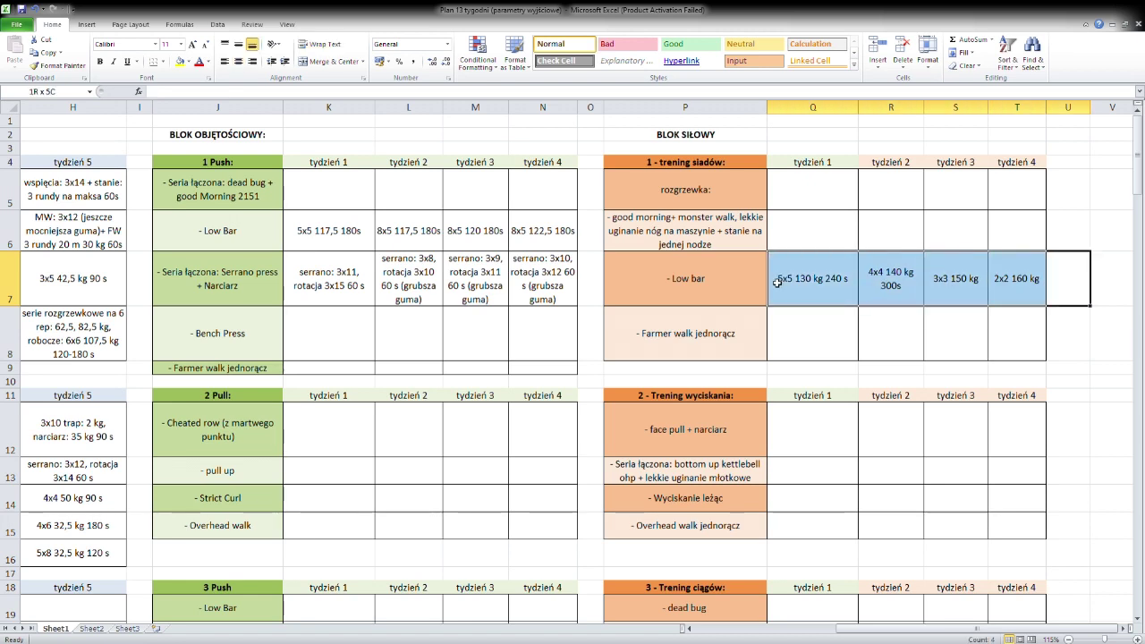
Review the Low bar progression from tydzień 1 to tydzień 4 of 1 - trening siadów in the strength block.
{"action": "left_click", "coordinate": [970, 336]}
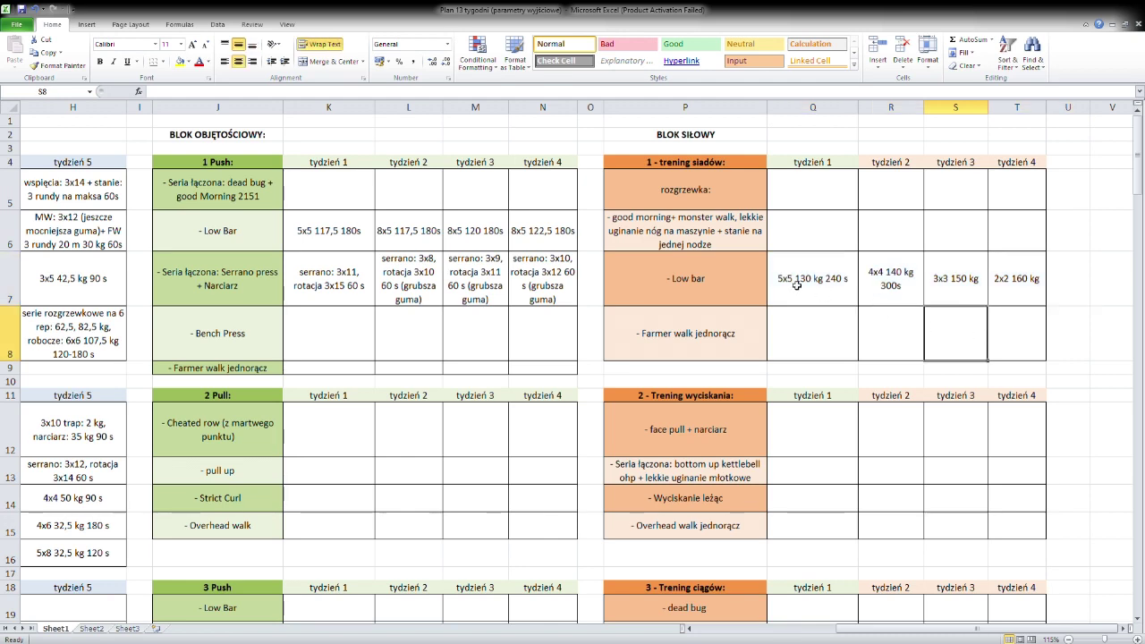
{"action": "left_click_drag", "start_coordinate": [821, 295], "coordinate": [1031, 302]}
{"action": "left_click", "coordinate": [969, 343]}
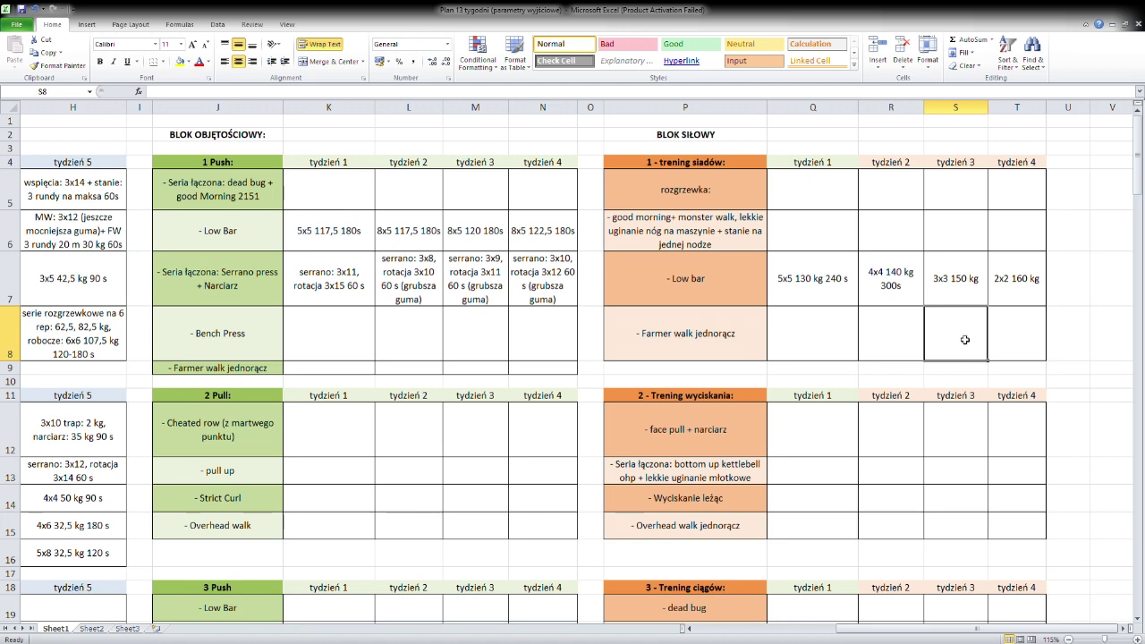
{"action": "left_click", "coordinate": [953, 295]}
{"action": "left_click", "coordinate": [1001, 297], "text": "shift"}
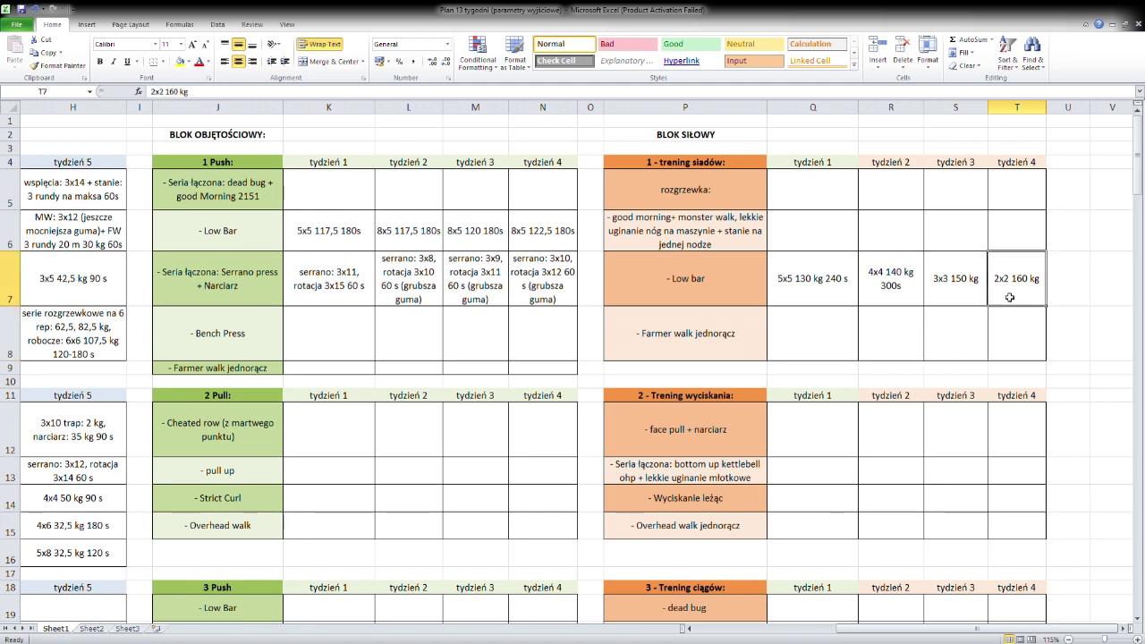
{"action": "left_click", "coordinate": [934, 302]}
{"action": "left_click", "coordinate": [900, 304]}
{"action": "left_click", "coordinate": [951, 304]}
{"action": "key", "text": "Right"}
{"action": "left_click", "coordinate": [854, 303]}
{"action": "left_click", "coordinate": [910, 305]}
{"action": "left_click", "coordinate": [961, 305]}
{"action": "left_click", "coordinate": [834, 305]}
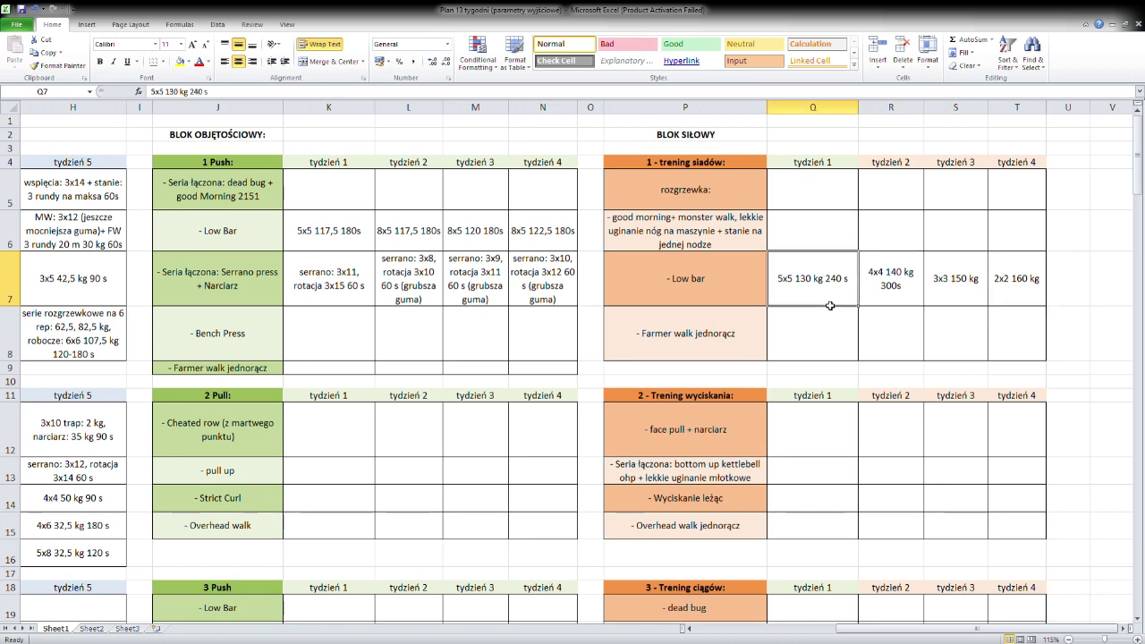
{"action": "left_click", "coordinate": [895, 304]}
{"action": "left_click", "coordinate": [956, 300]}
{"action": "left_click", "coordinate": [1020, 297]}
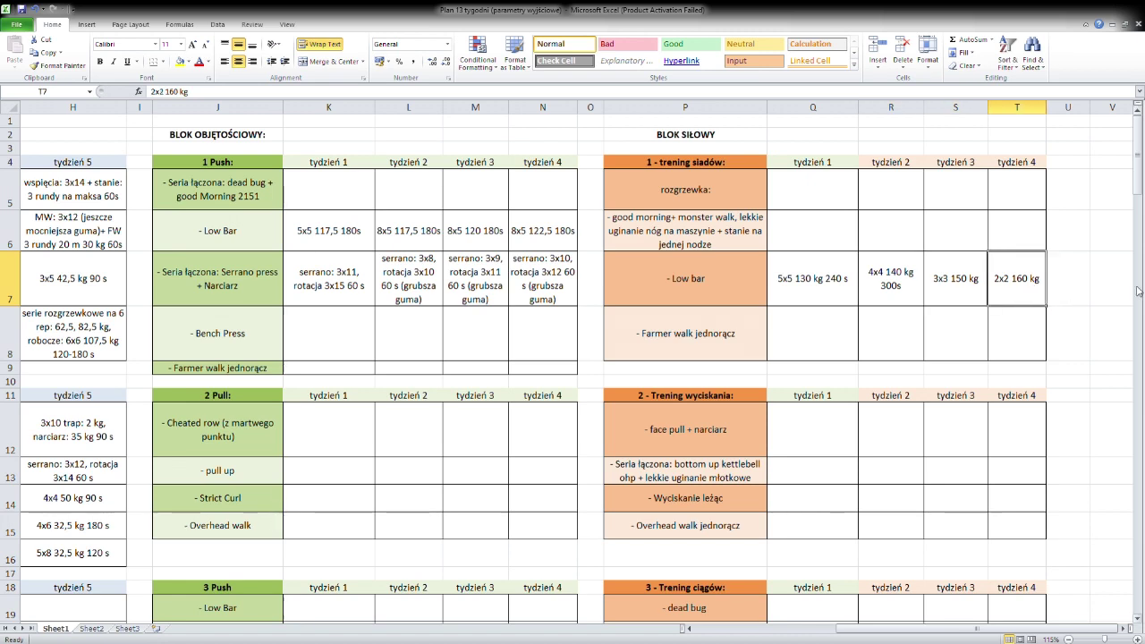
{"action": "left_click", "coordinate": [854, 303]}
{"action": "left_click", "coordinate": [880, 302]}
{"action": "left_click", "coordinate": [952, 301]}
{"action": "left_click", "coordinate": [1035, 301]}
Look over the starting-parameter weeks and the volume block for comparison with the strength block.
{"action": "left_click_drag", "start_coordinate": [850, 632], "coordinate": [747, 617]}
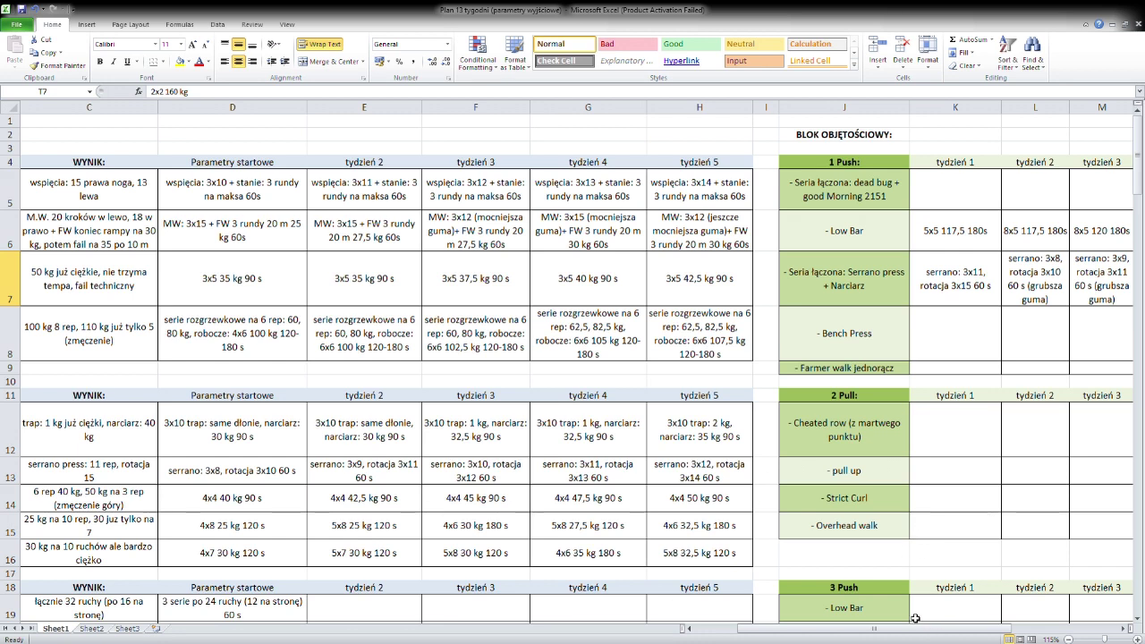
{"action": "left_click_drag", "start_coordinate": [921, 629], "coordinate": [972, 633]}
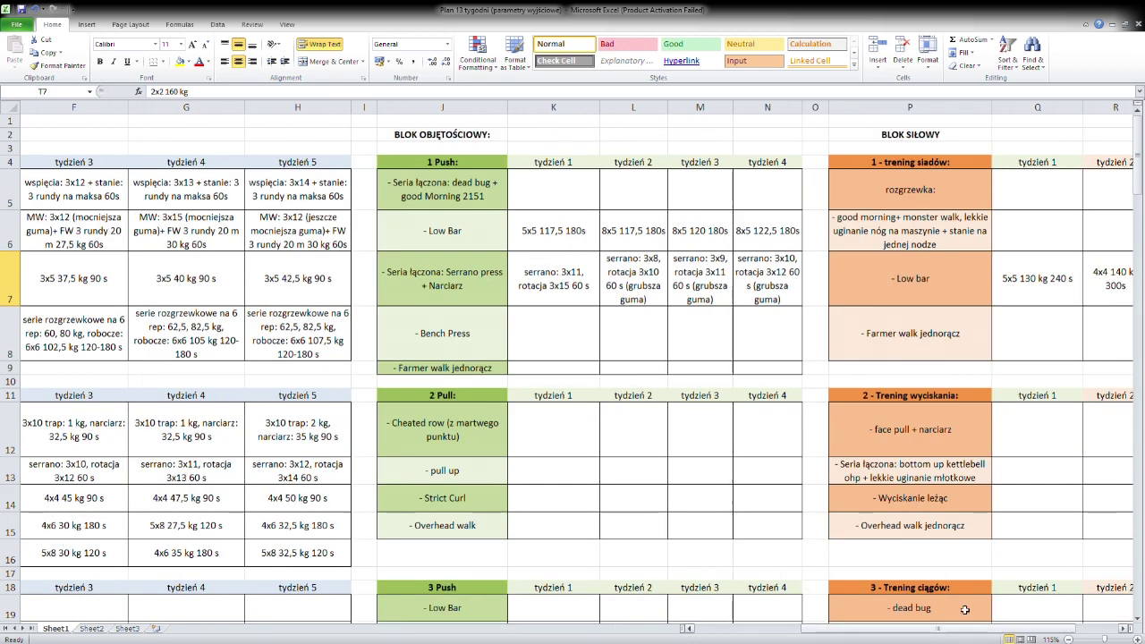
{"action": "scroll", "coordinate": [767, 409], "scroll_direction": "down", "scroll_amount": 6}
{"action": "scroll", "coordinate": [768, 410], "scroll_direction": "up", "scroll_amount": 6}
{"action": "left_click_drag", "start_coordinate": [900, 637], "coordinate": [938, 637]}
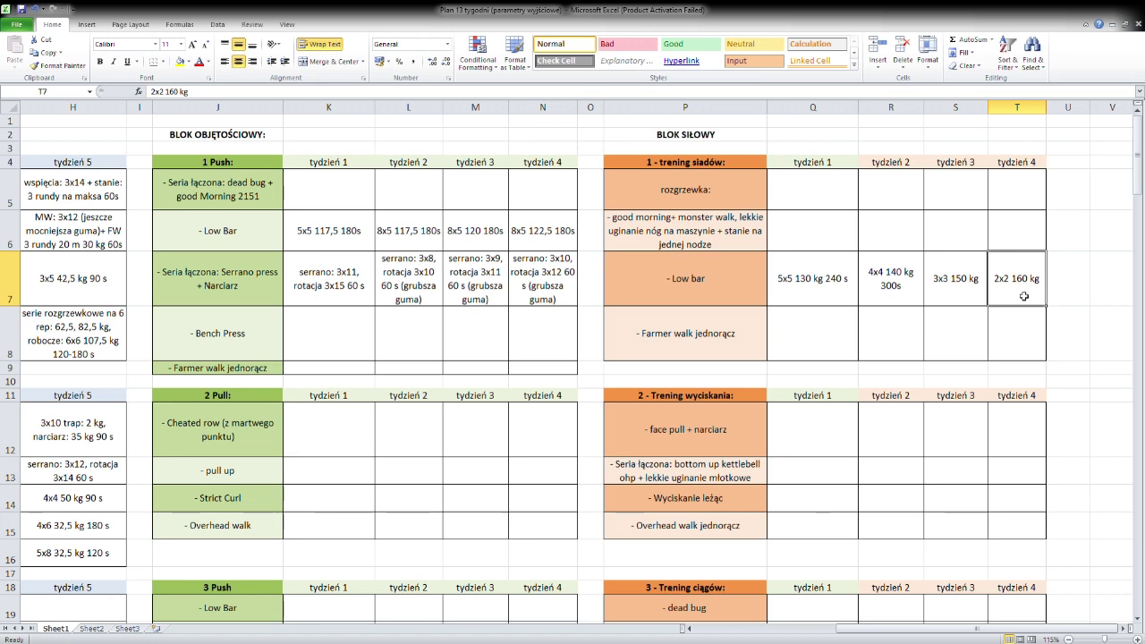
Compare the exercises and weekly cells of 1 - trening siadów with those of 1 Push in the volume block.
{"action": "left_click_drag", "start_coordinate": [1075, 225], "coordinate": [1085, 302]}
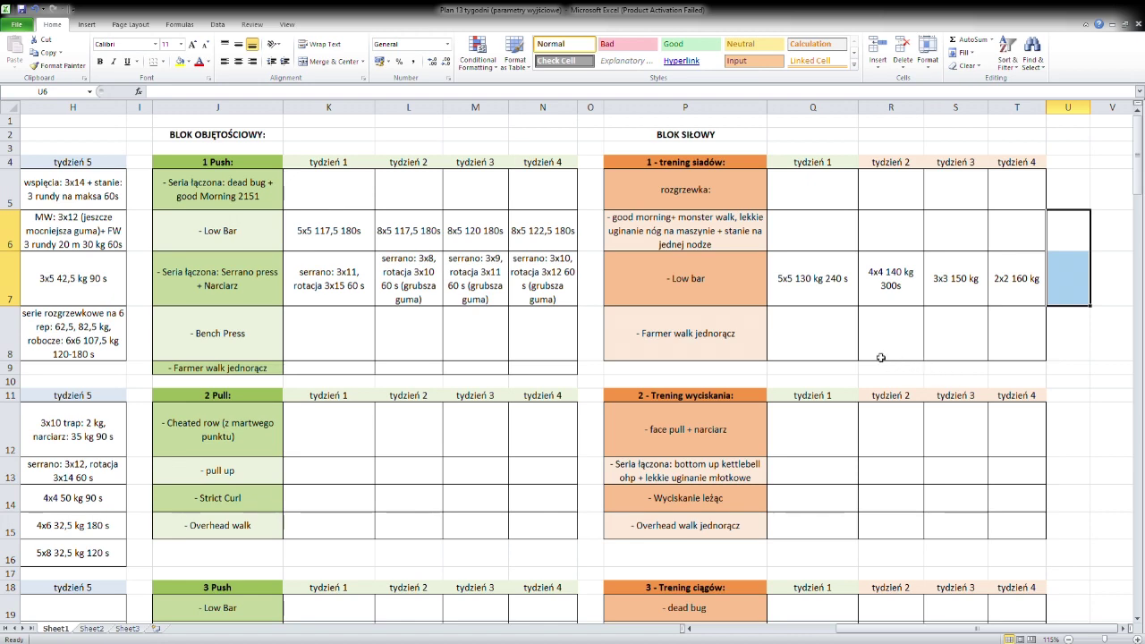
{"action": "left_click_drag", "start_coordinate": [792, 191], "coordinate": [803, 234]}
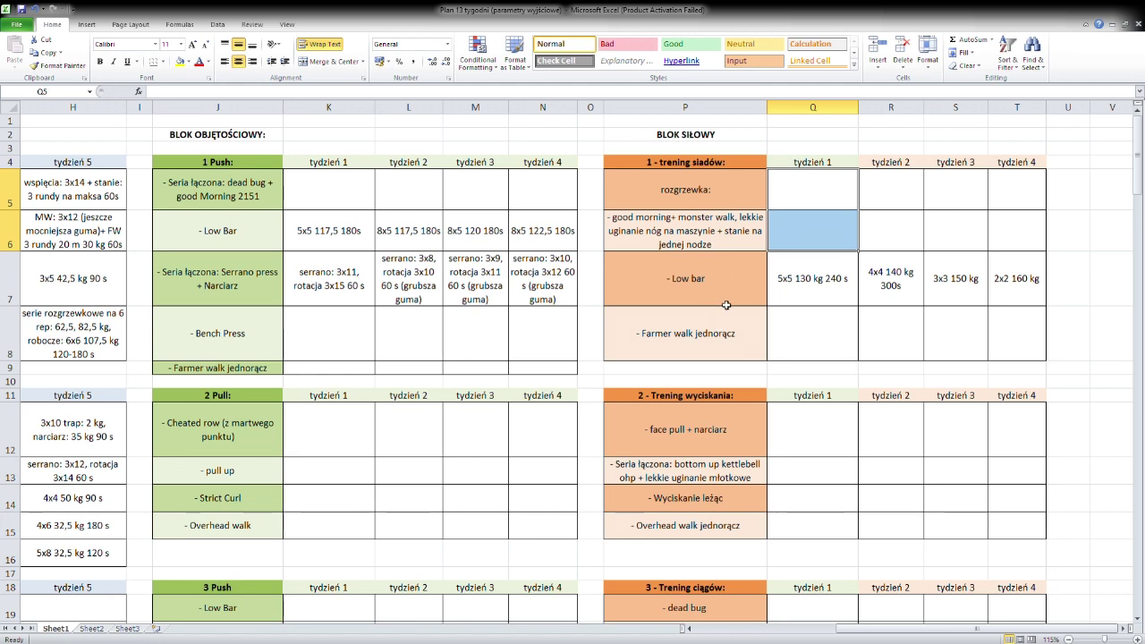
{"action": "left_click", "coordinate": [739, 231]}
{"action": "left_click", "coordinate": [722, 285]}
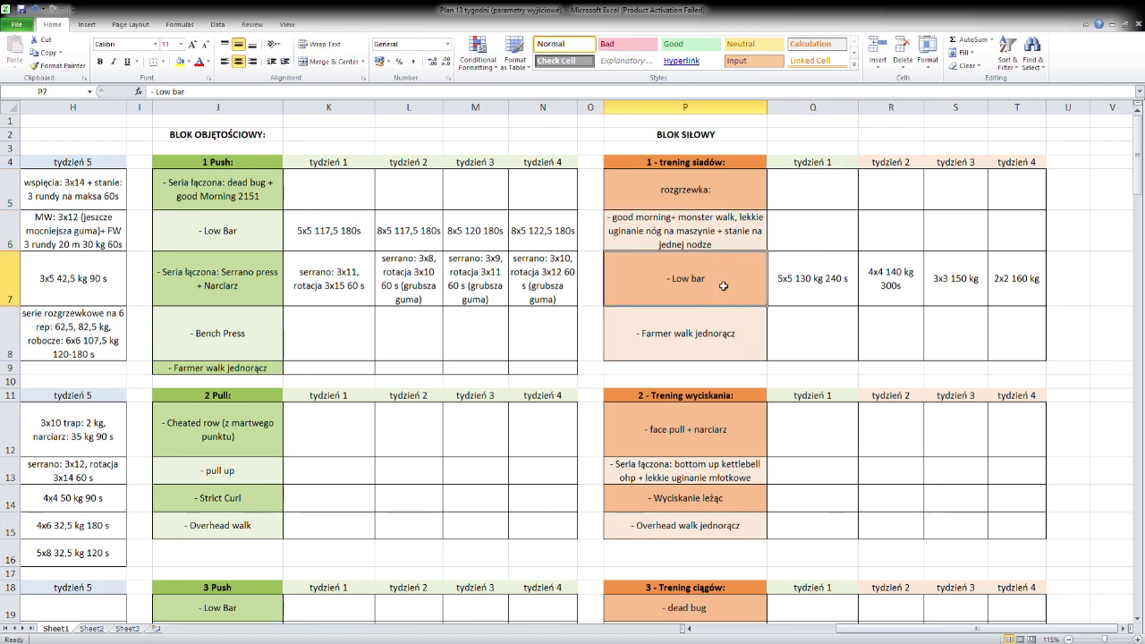
{"action": "left_click", "coordinate": [760, 347]}
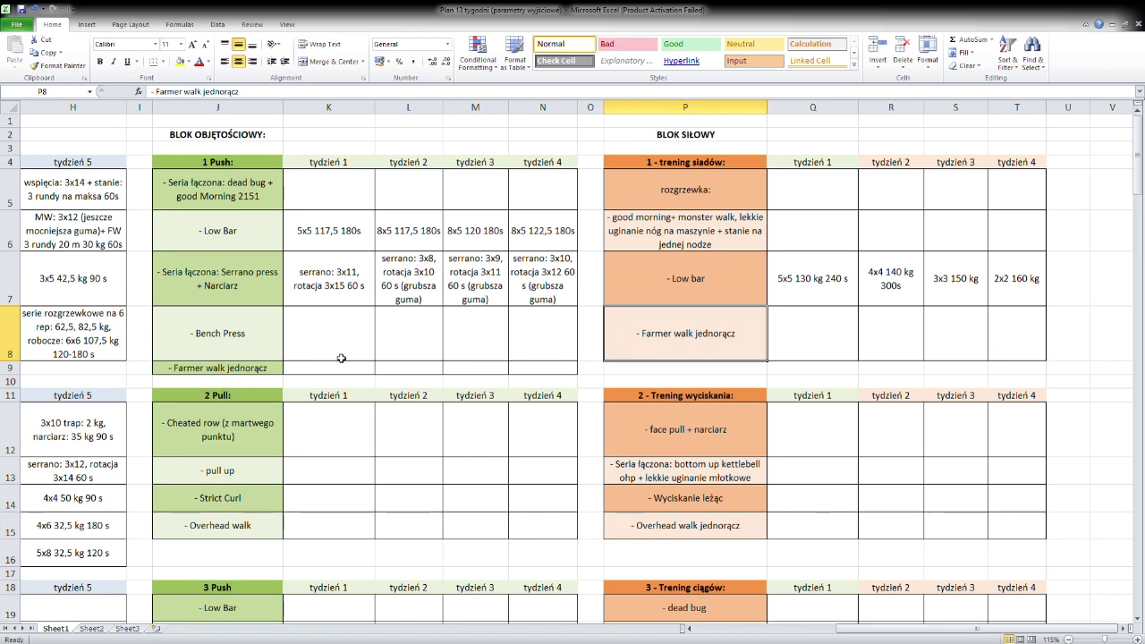
{"action": "scroll", "coordinate": [341, 358], "scroll_direction": "down", "scroll_amount": 2}
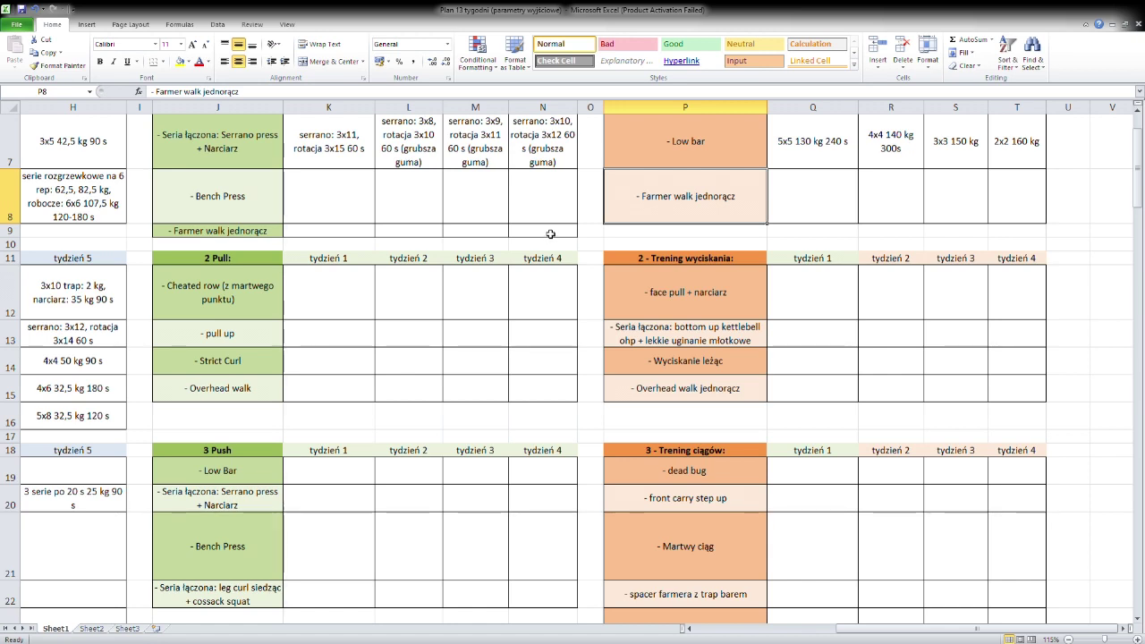
{"action": "scroll", "coordinate": [533, 236], "scroll_direction": "up", "scroll_amount": 2}
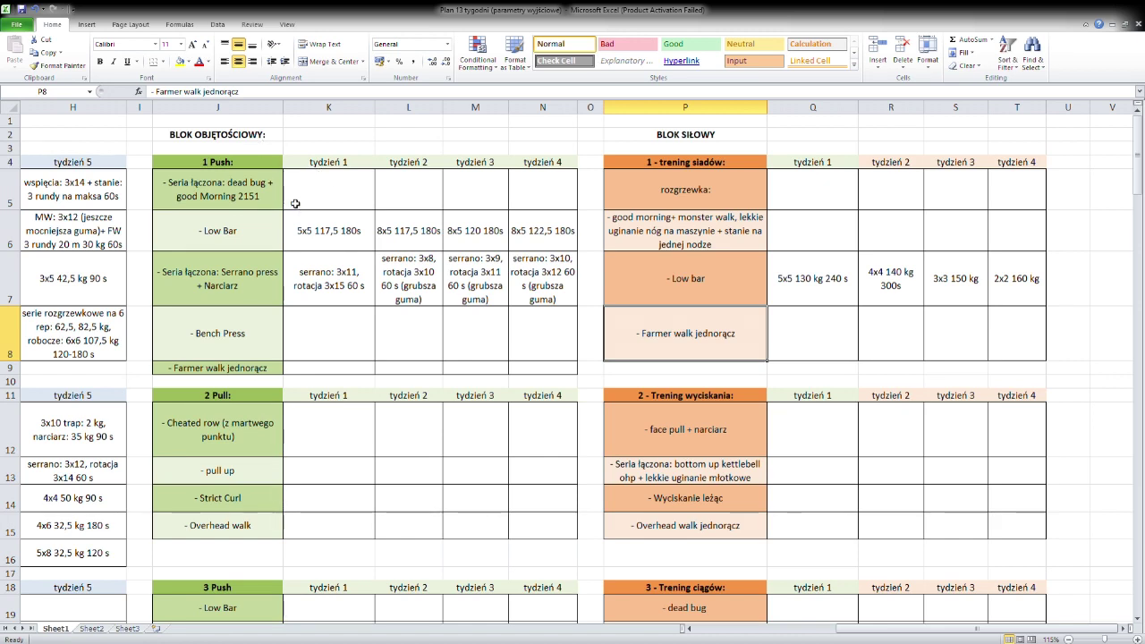
{"action": "key", "text": "Left"}
{"action": "key", "text": "Left"}
{"action": "left_click", "coordinate": [563, 299]}
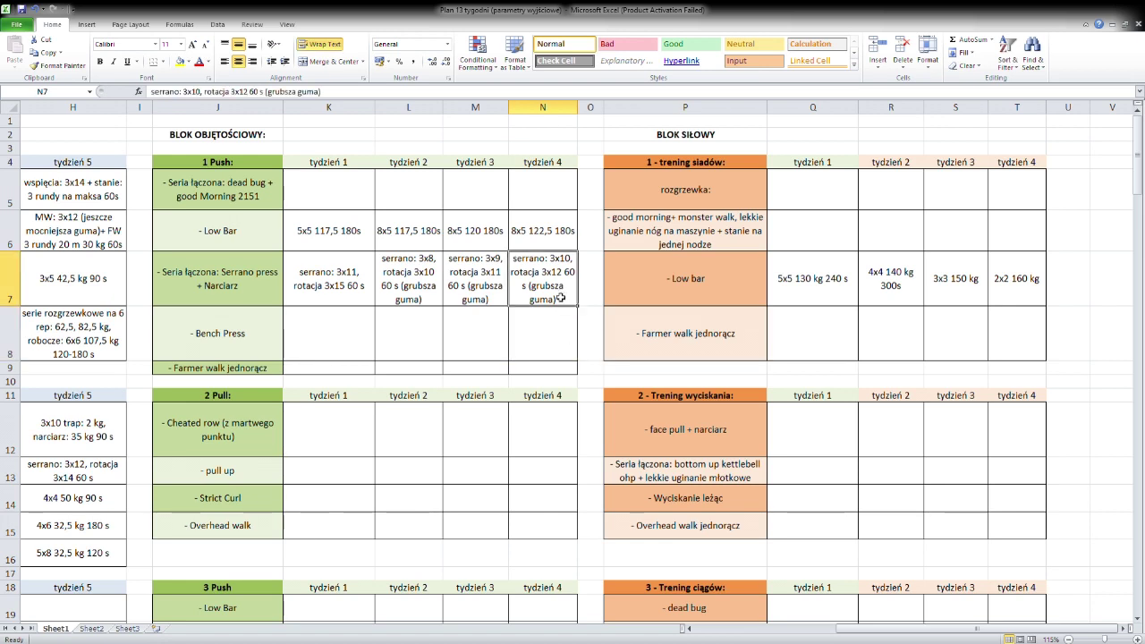
{"action": "left_click", "coordinate": [262, 200]}
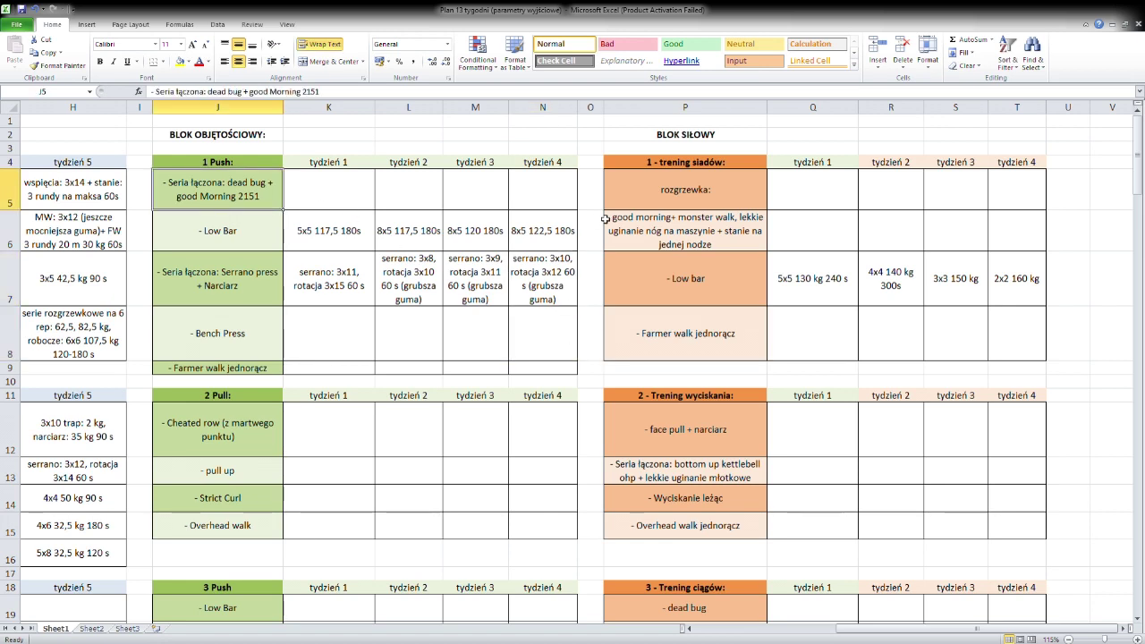
{"action": "left_click", "coordinate": [743, 246]}
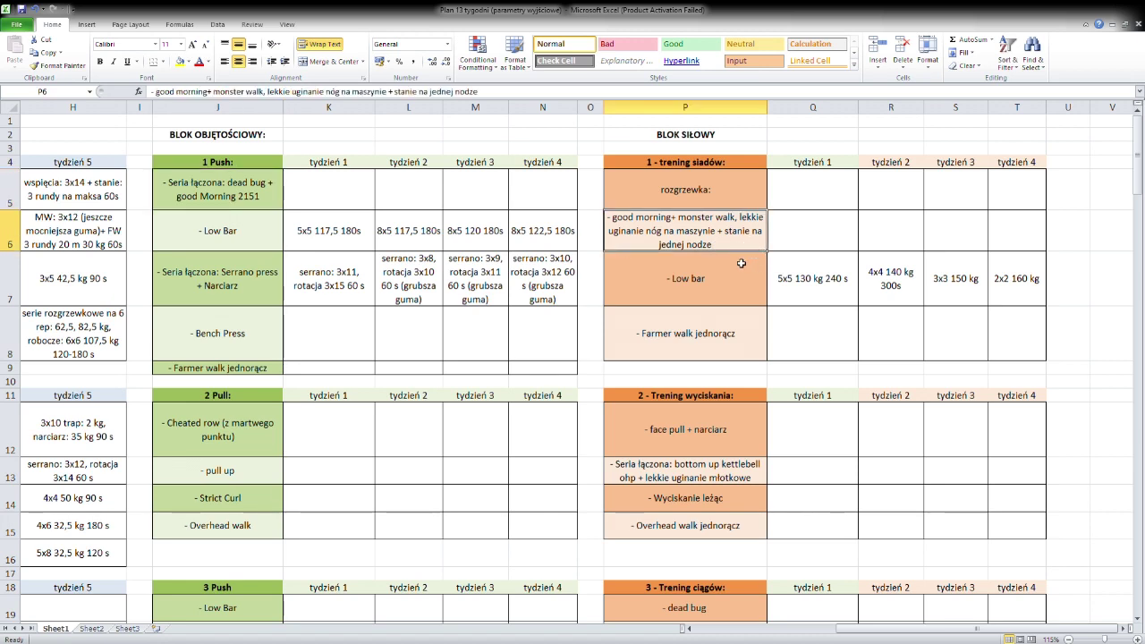
{"action": "key", "text": "Right"}
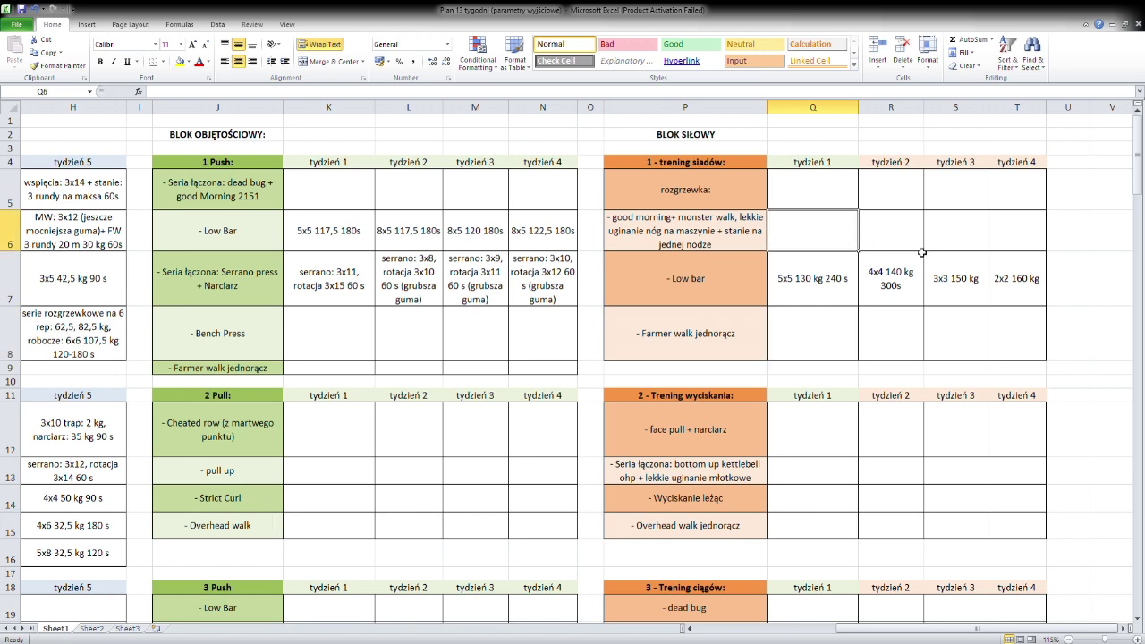
Recheck the strength block's Low bar entries week by week, from tydzień 1 through tydzień 4.
{"action": "left_click", "coordinate": [905, 240]}
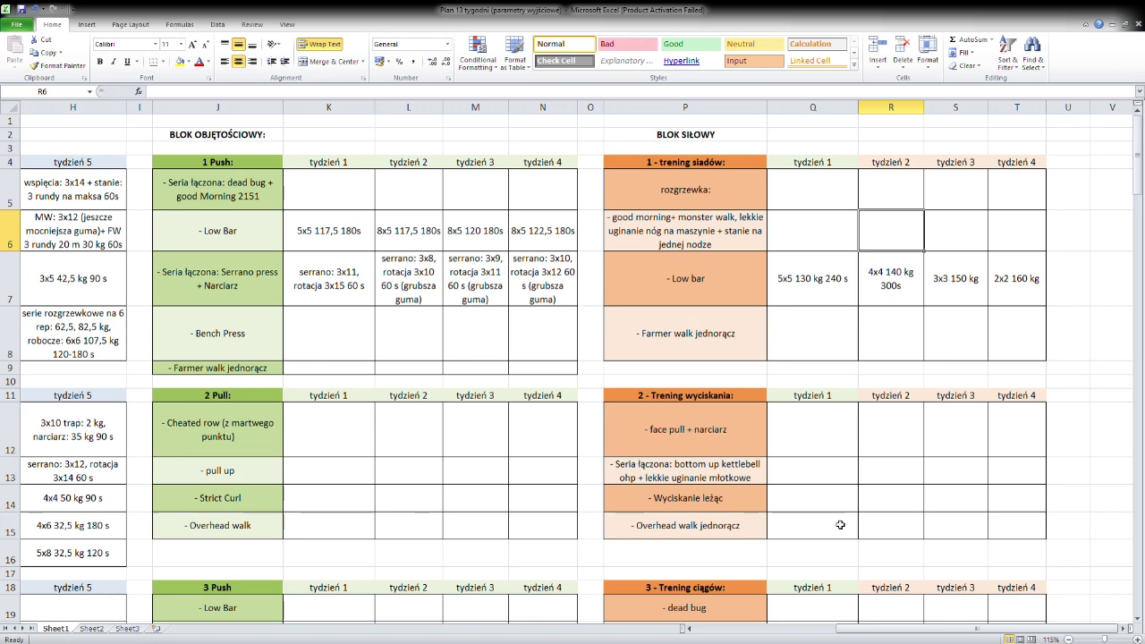
{"action": "left_click", "coordinate": [894, 303]}
{"action": "left_click", "coordinate": [955, 302]}
{"action": "left_click", "coordinate": [1016, 302]}
{"action": "left_click", "coordinate": [828, 307]}
{"action": "left_click", "coordinate": [893, 304]}
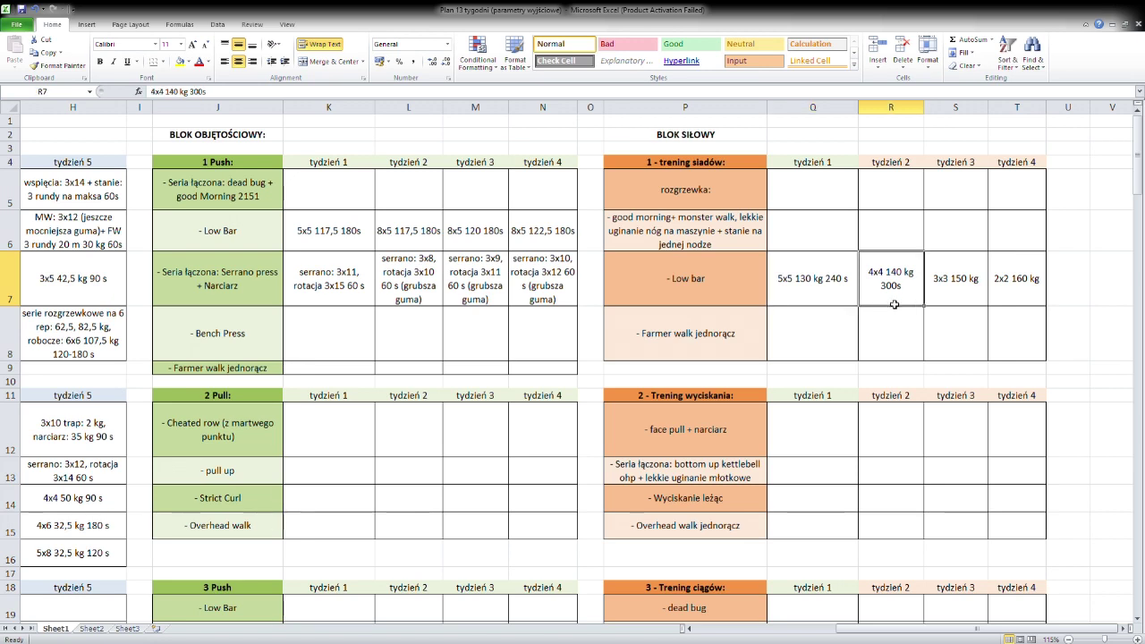
Examine the starting-parameter weeks and the volume block down to the 5 FBW session.
{"action": "left_click_drag", "start_coordinate": [888, 631], "coordinate": [780, 628]}
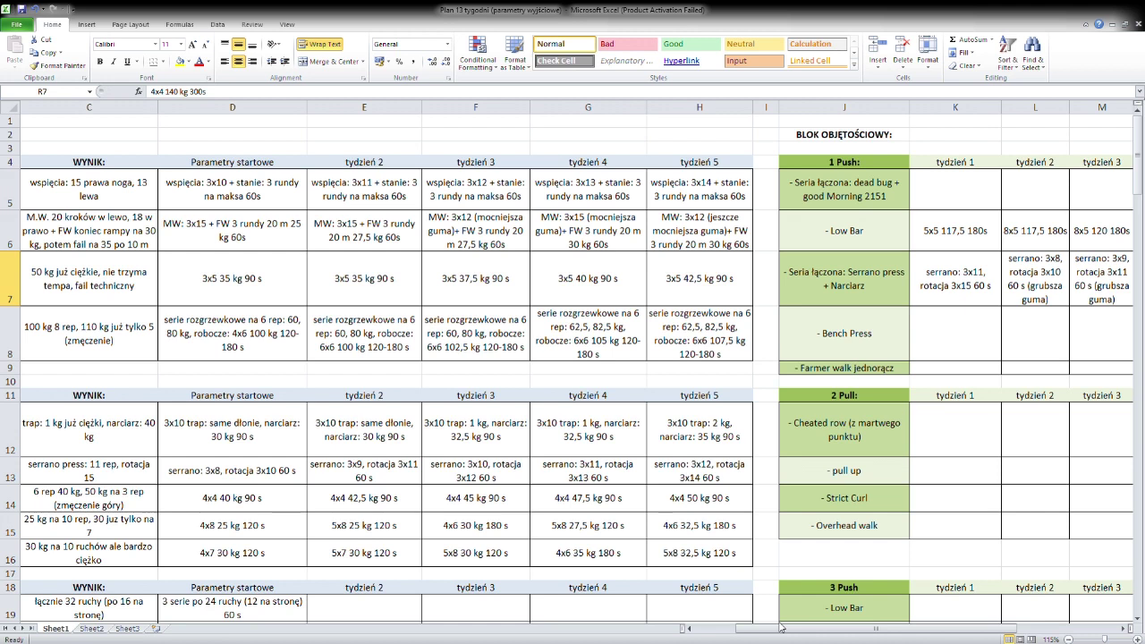
{"action": "scroll", "coordinate": [913, 482], "scroll_direction": "down", "scroll_amount": 5}
{"action": "scroll", "coordinate": [913, 453], "scroll_direction": "down", "scroll_amount": 3}
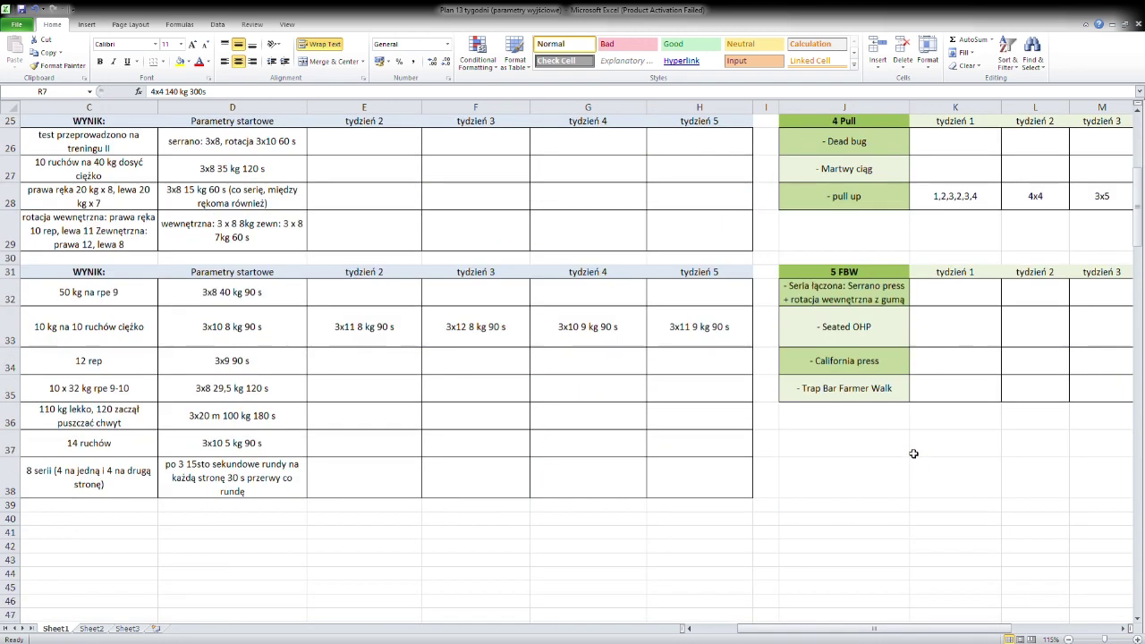
{"action": "mouse_move", "coordinate": [861, 633]}
{"action": "left_mouse_down"}
{"action": "mouse_move", "coordinate": [899, 630]}
{"action": "mouse_move", "coordinate": [860, 629]}
{"action": "left_mouse_up"}
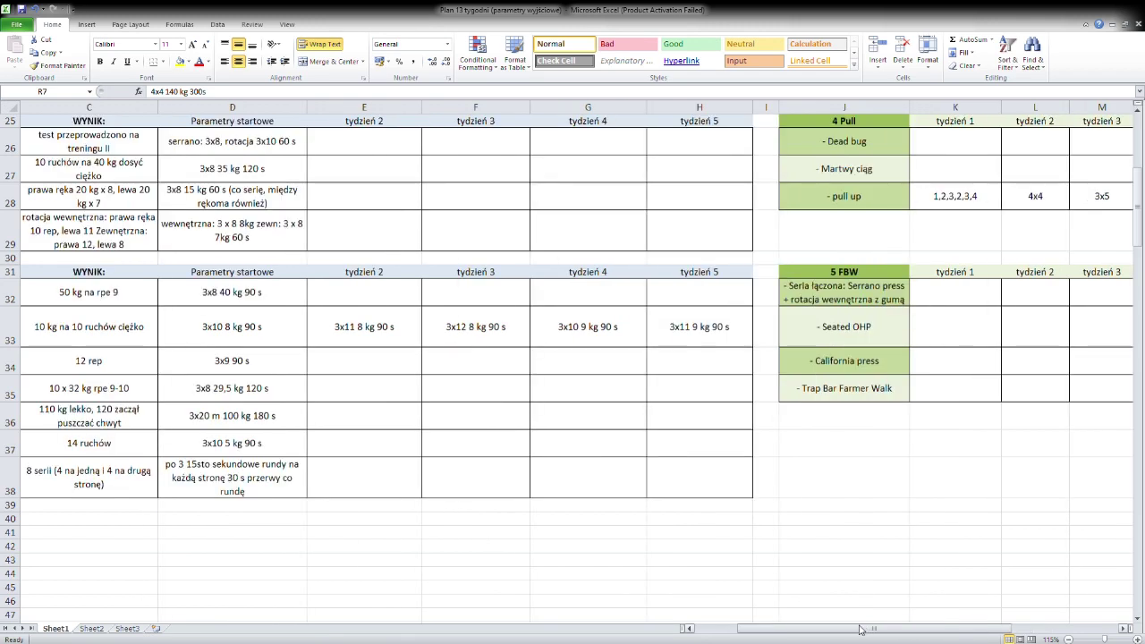